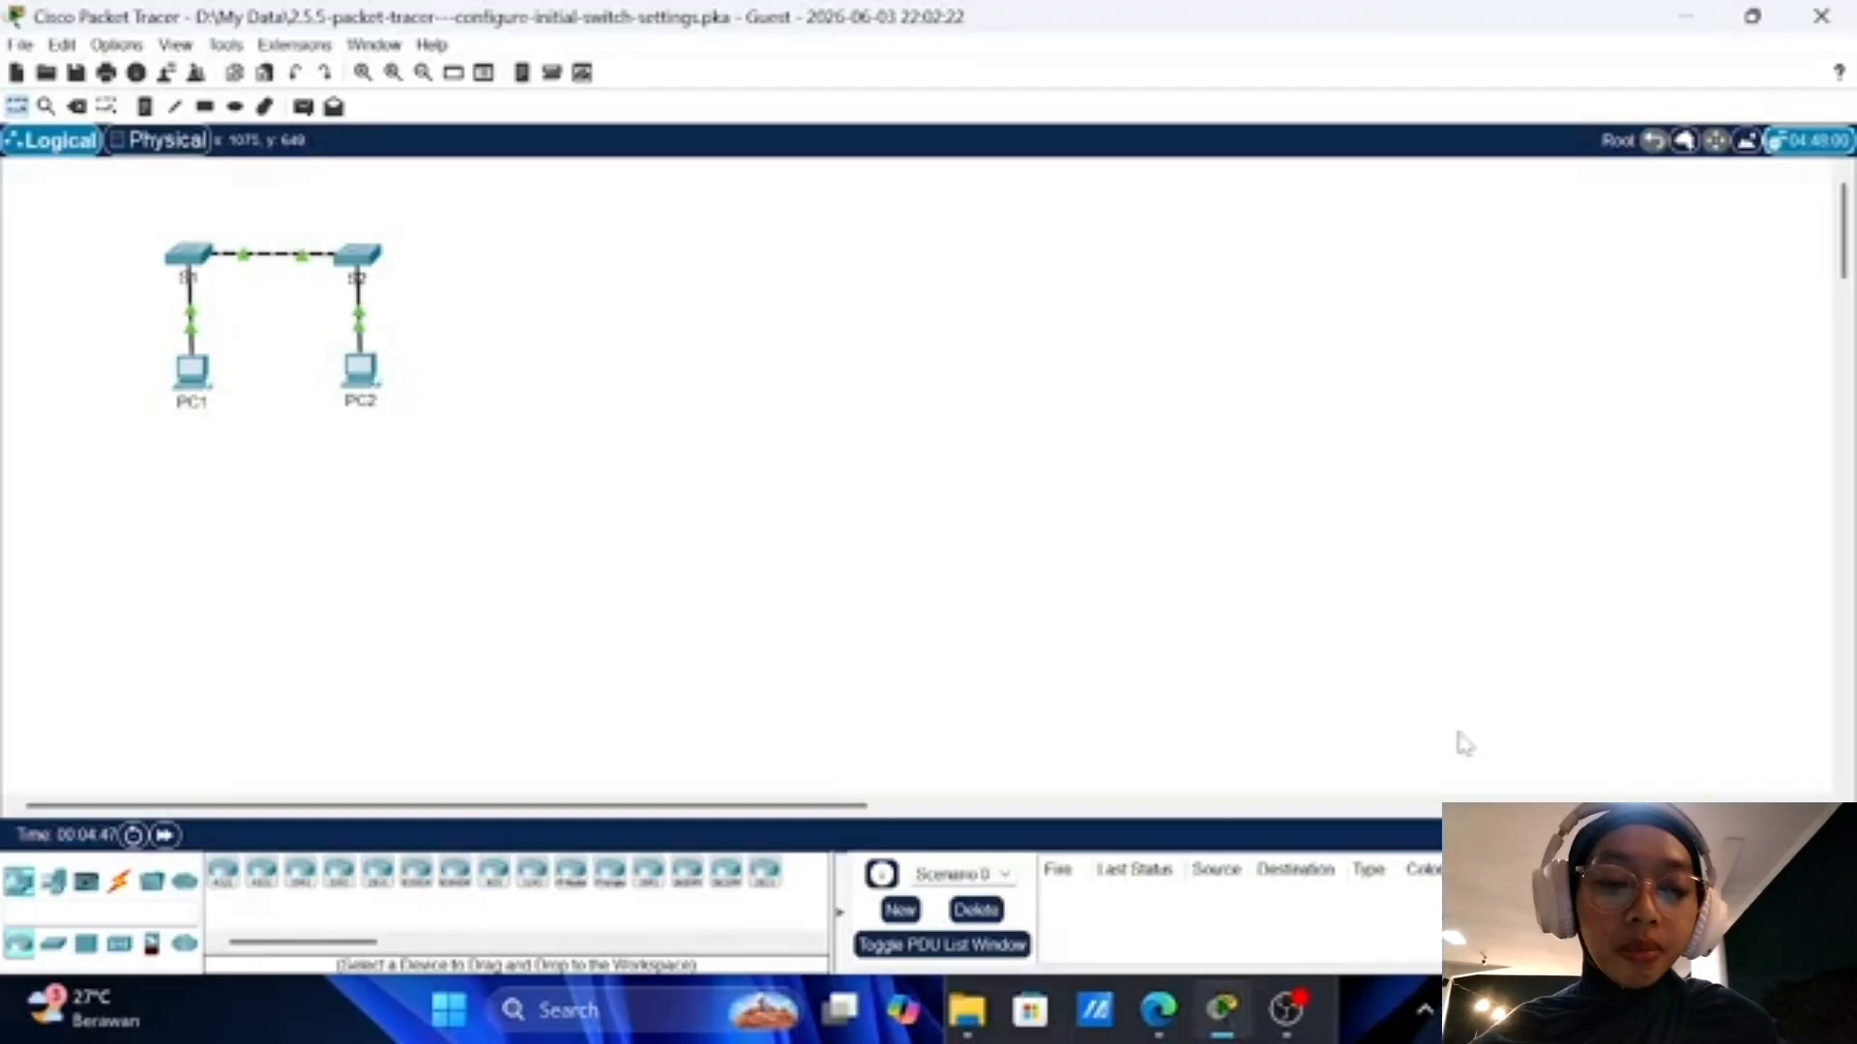
Step: Bring the activity instructions forward, move them right of the topology, and scroll to Part 1
mouse_move(1244, 1021)
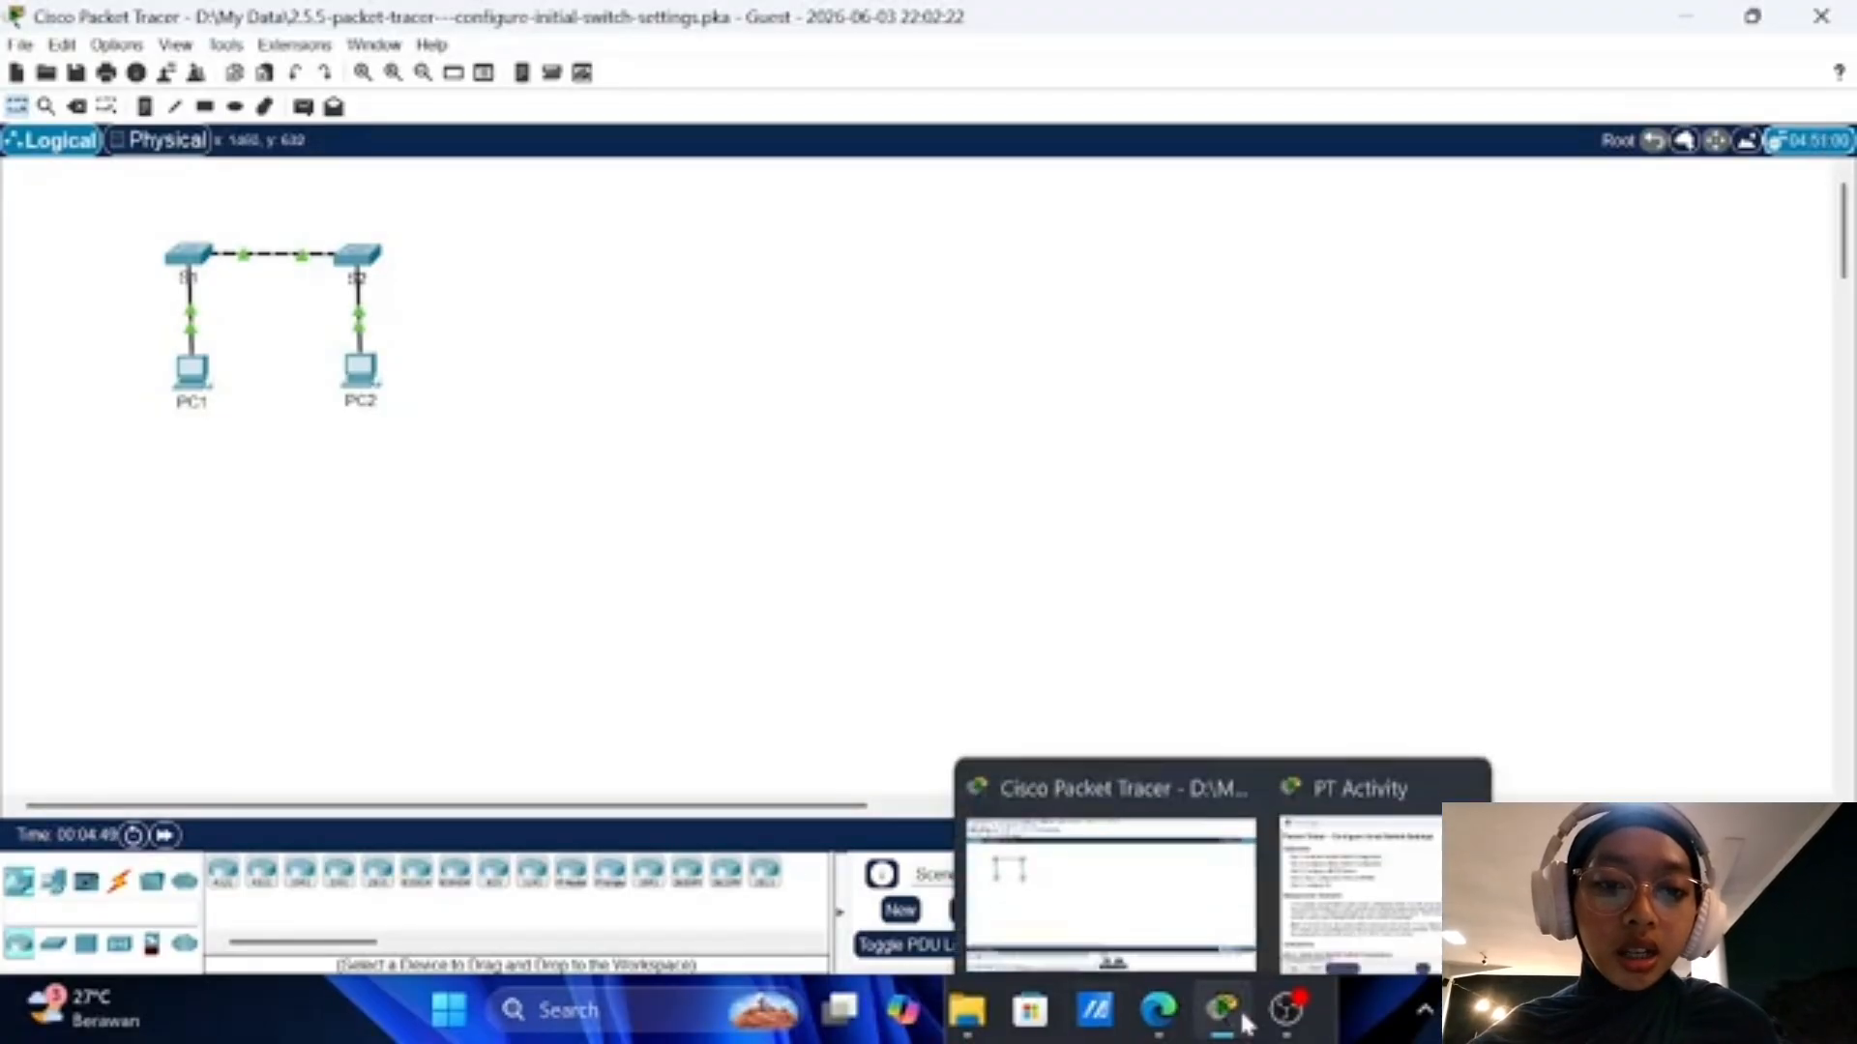
mouse_move(840, 1010)
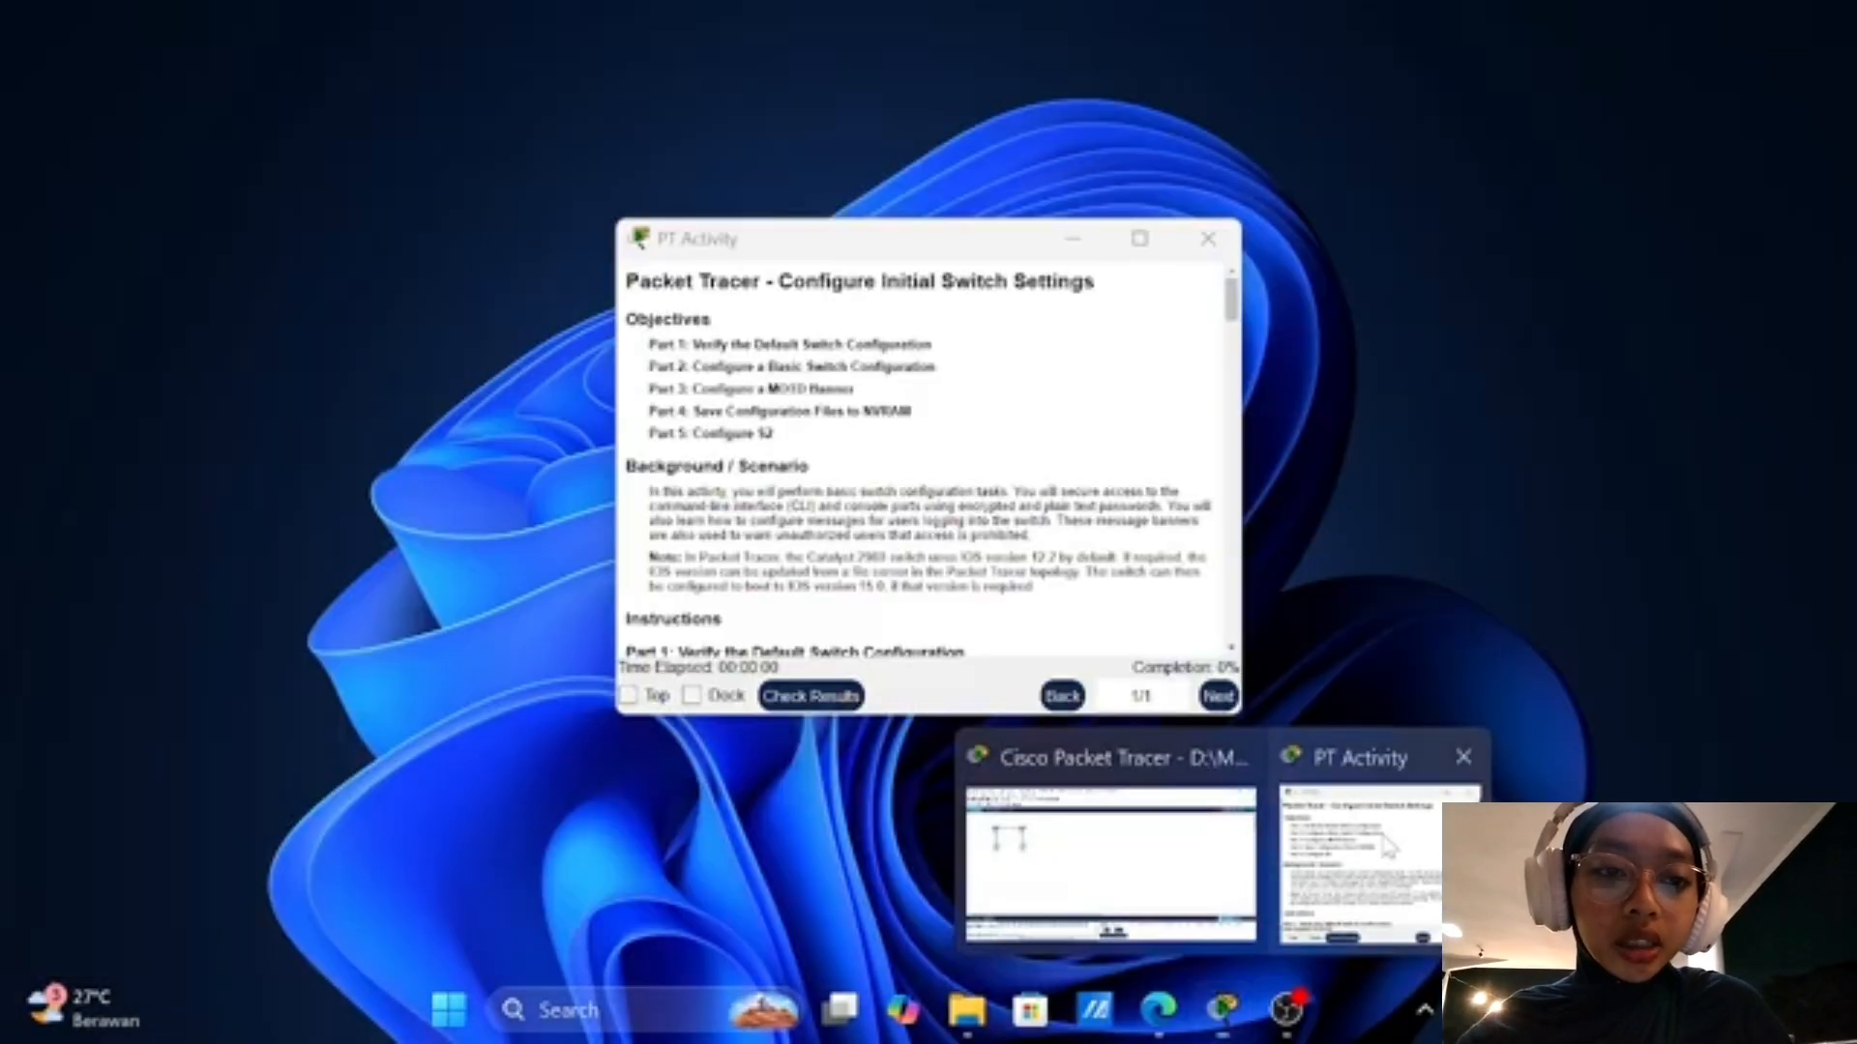
left_click(1383, 851)
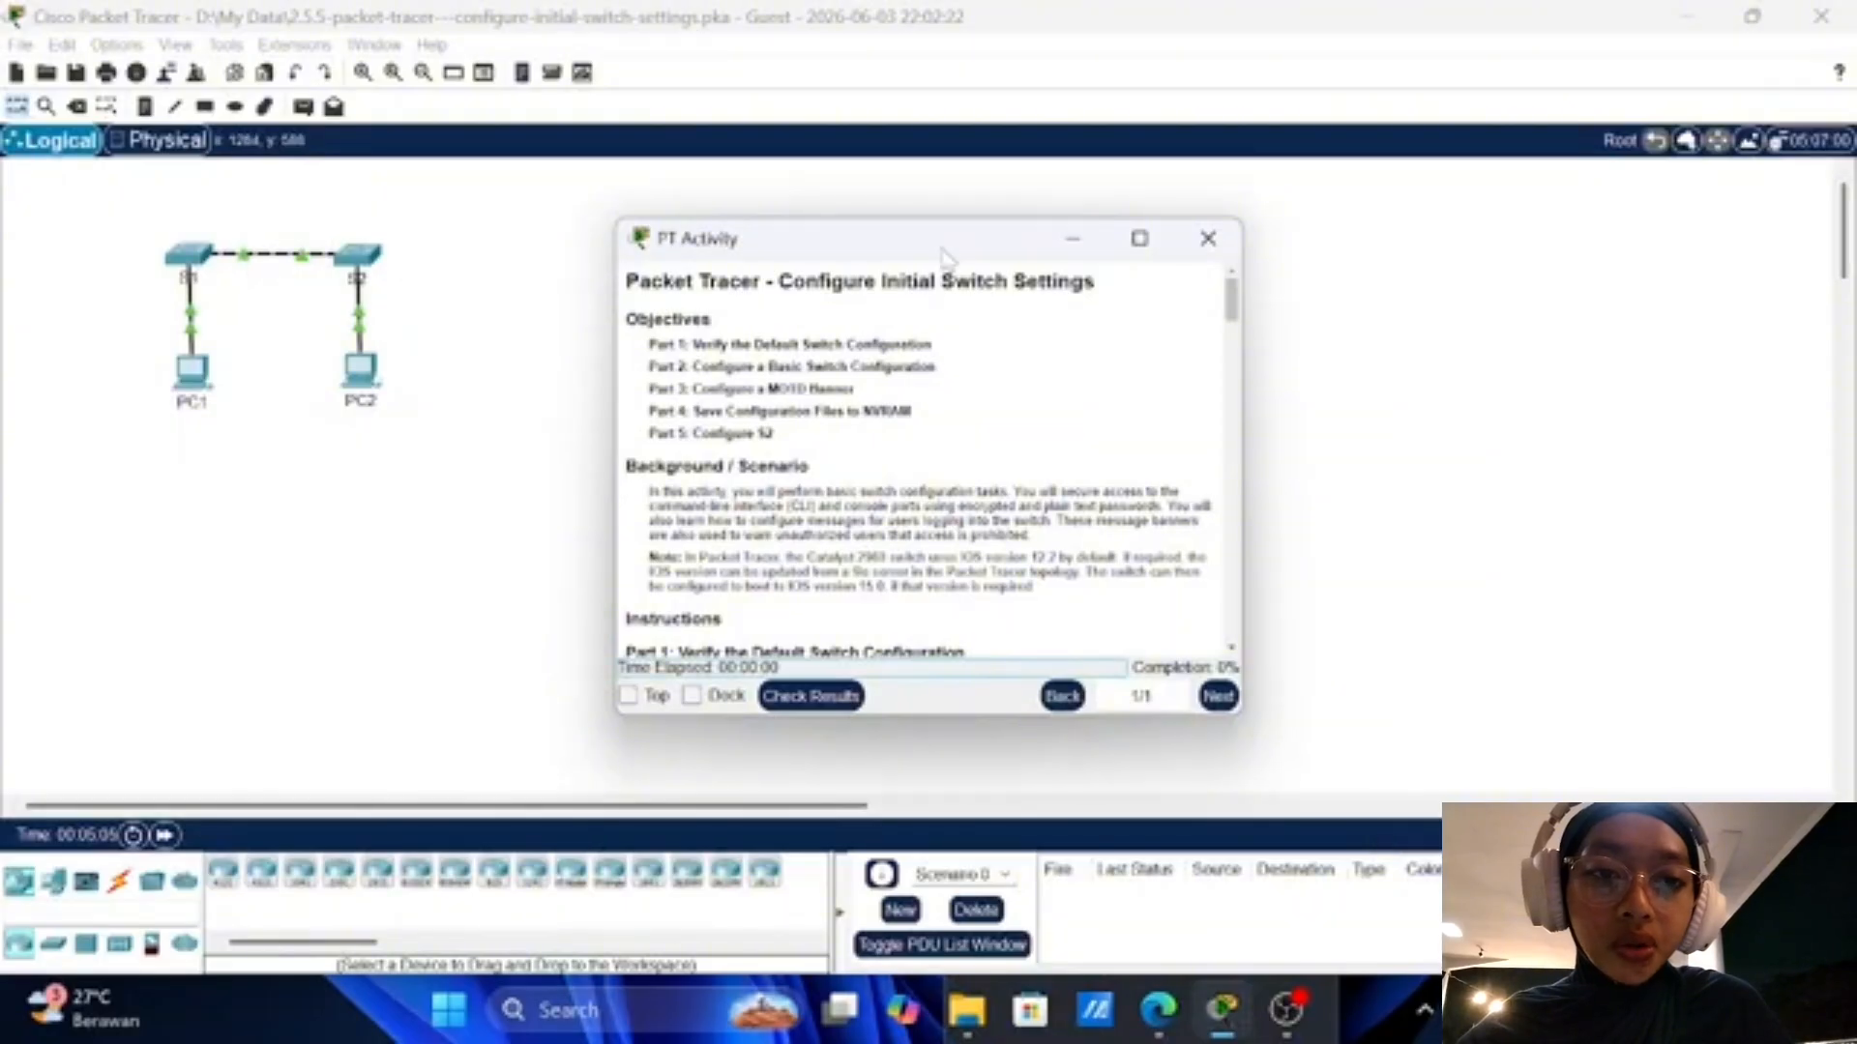
left_click_drag(946, 254, 1263, 255)
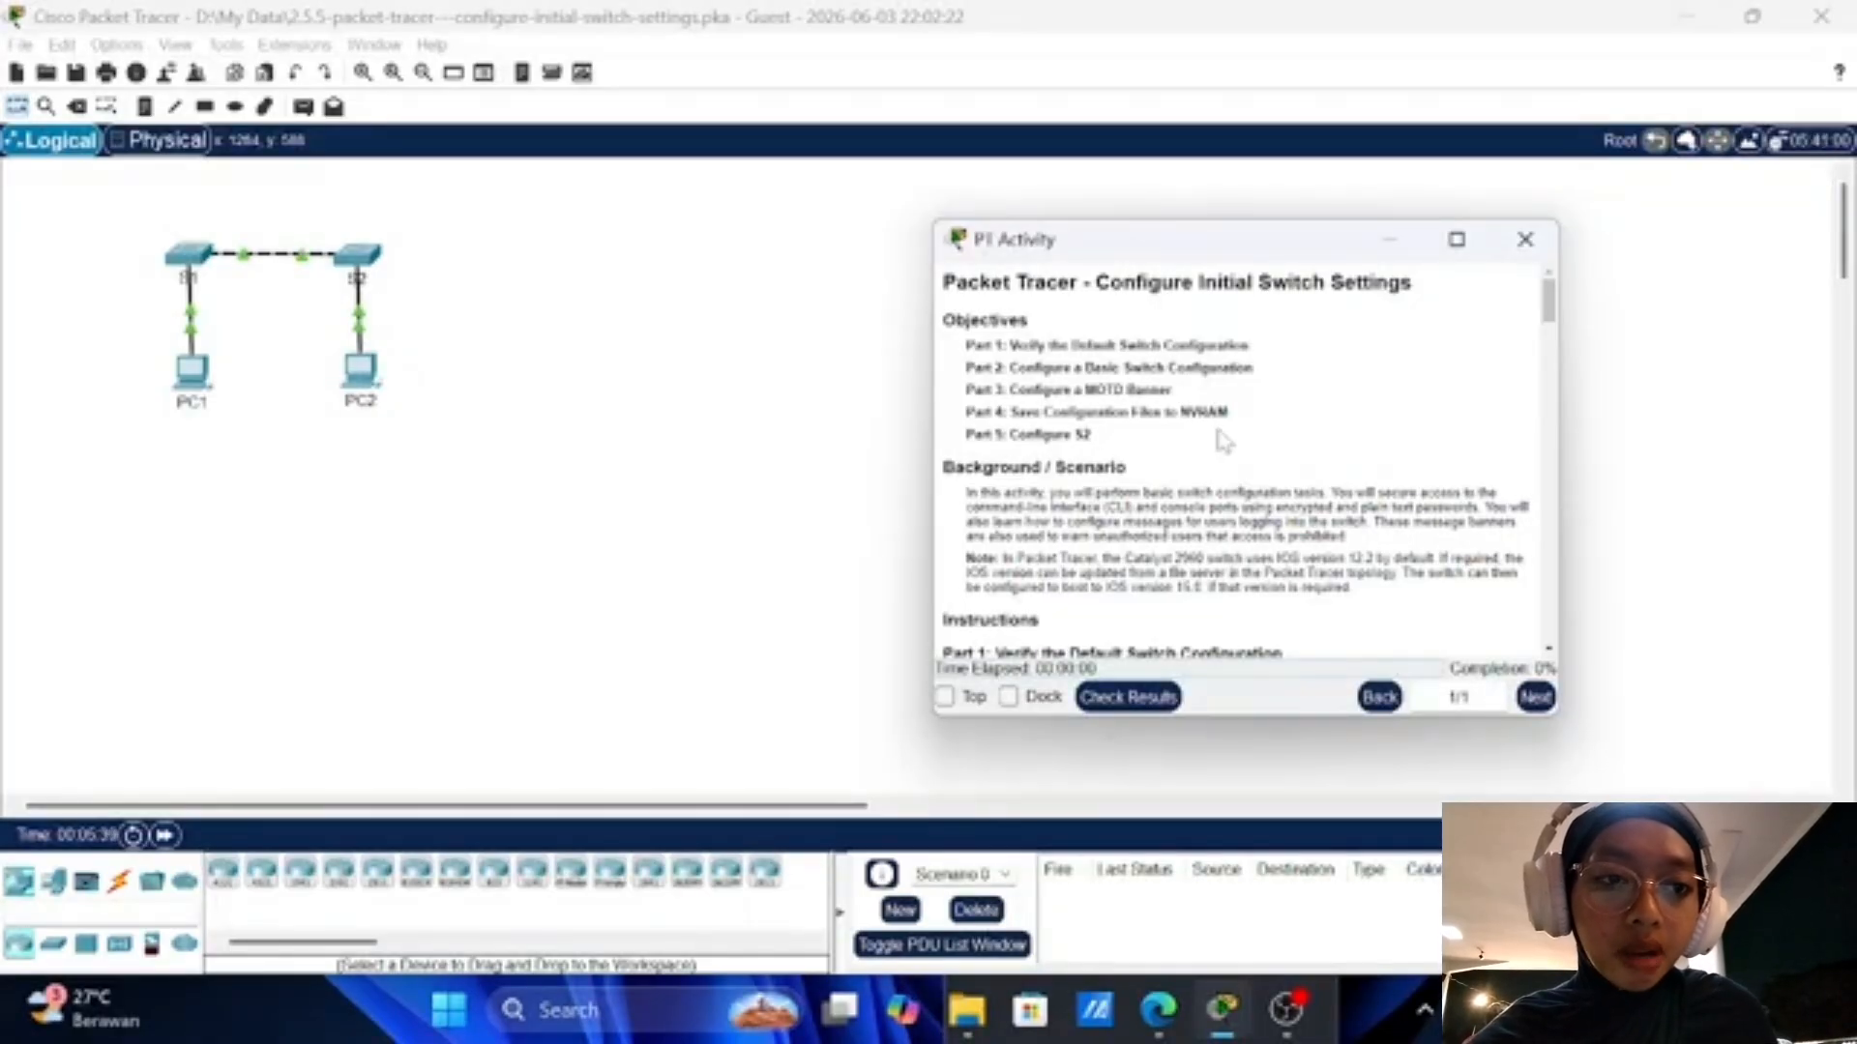
scroll(1223, 440, "down", 5)
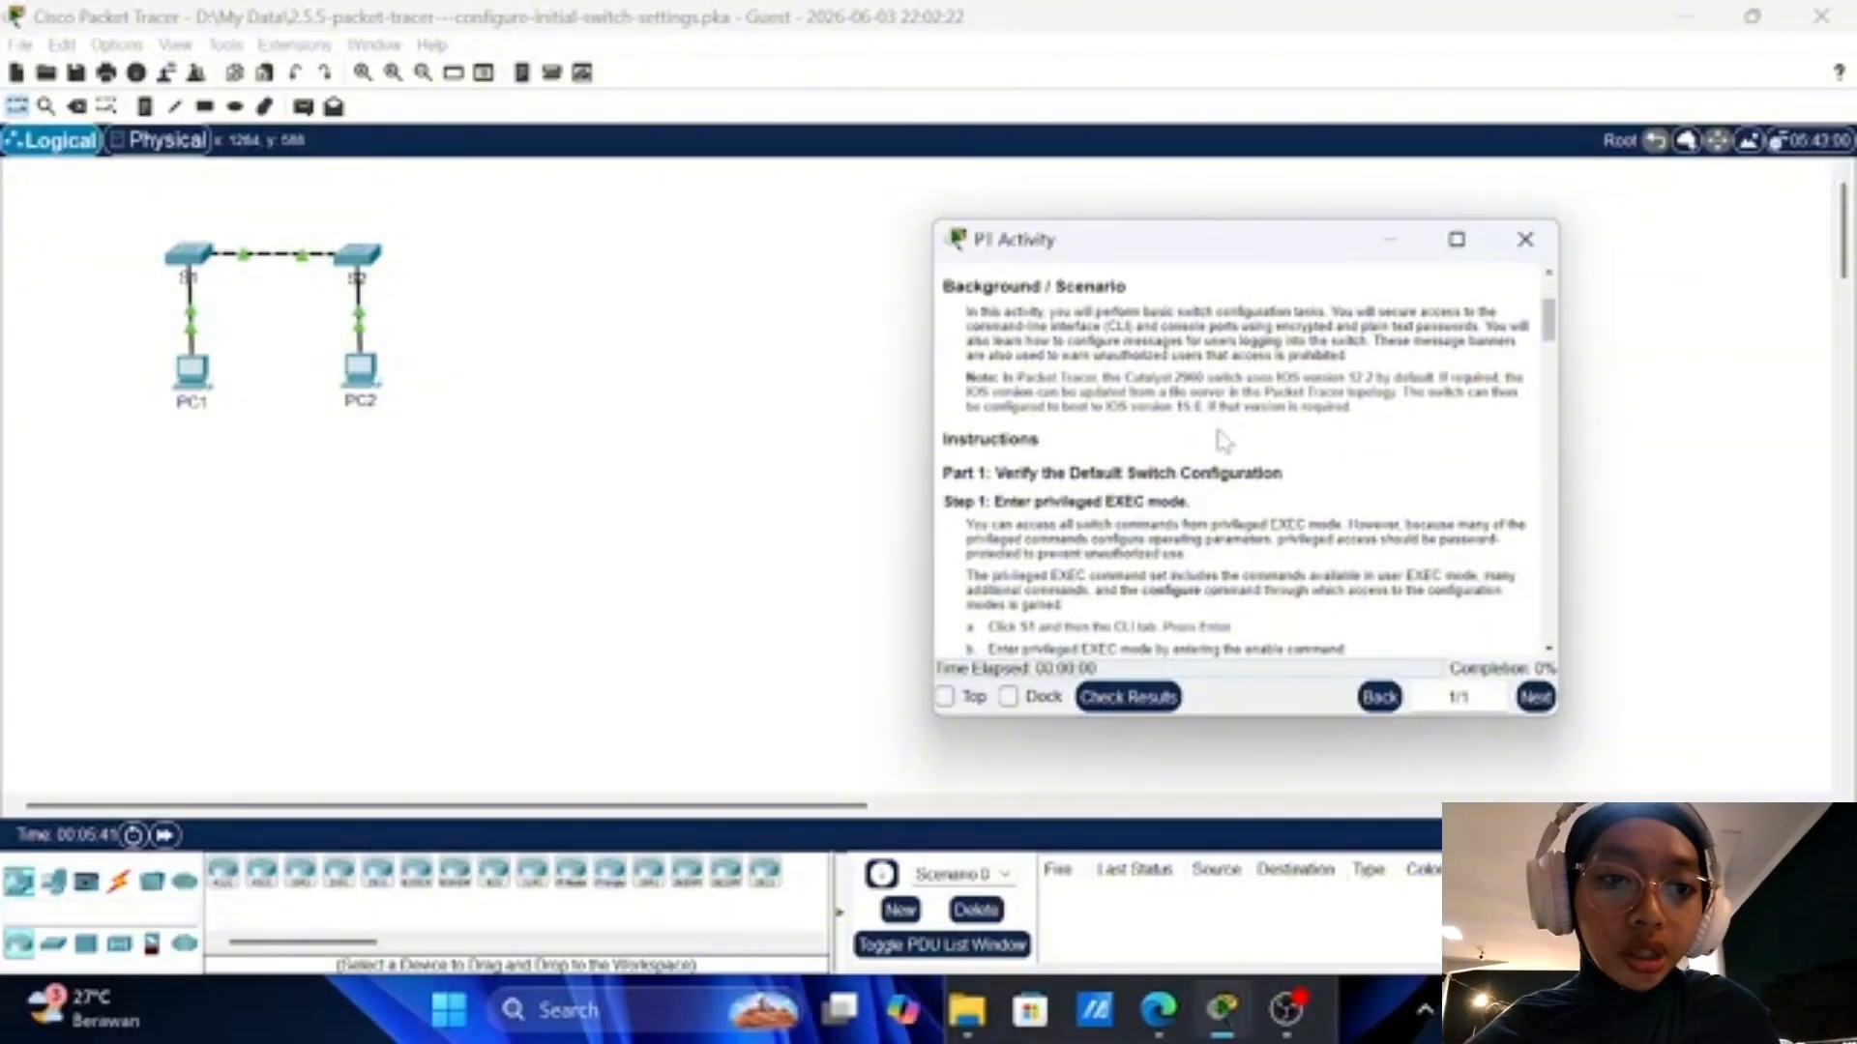
scroll(1223, 440, "down", 3)
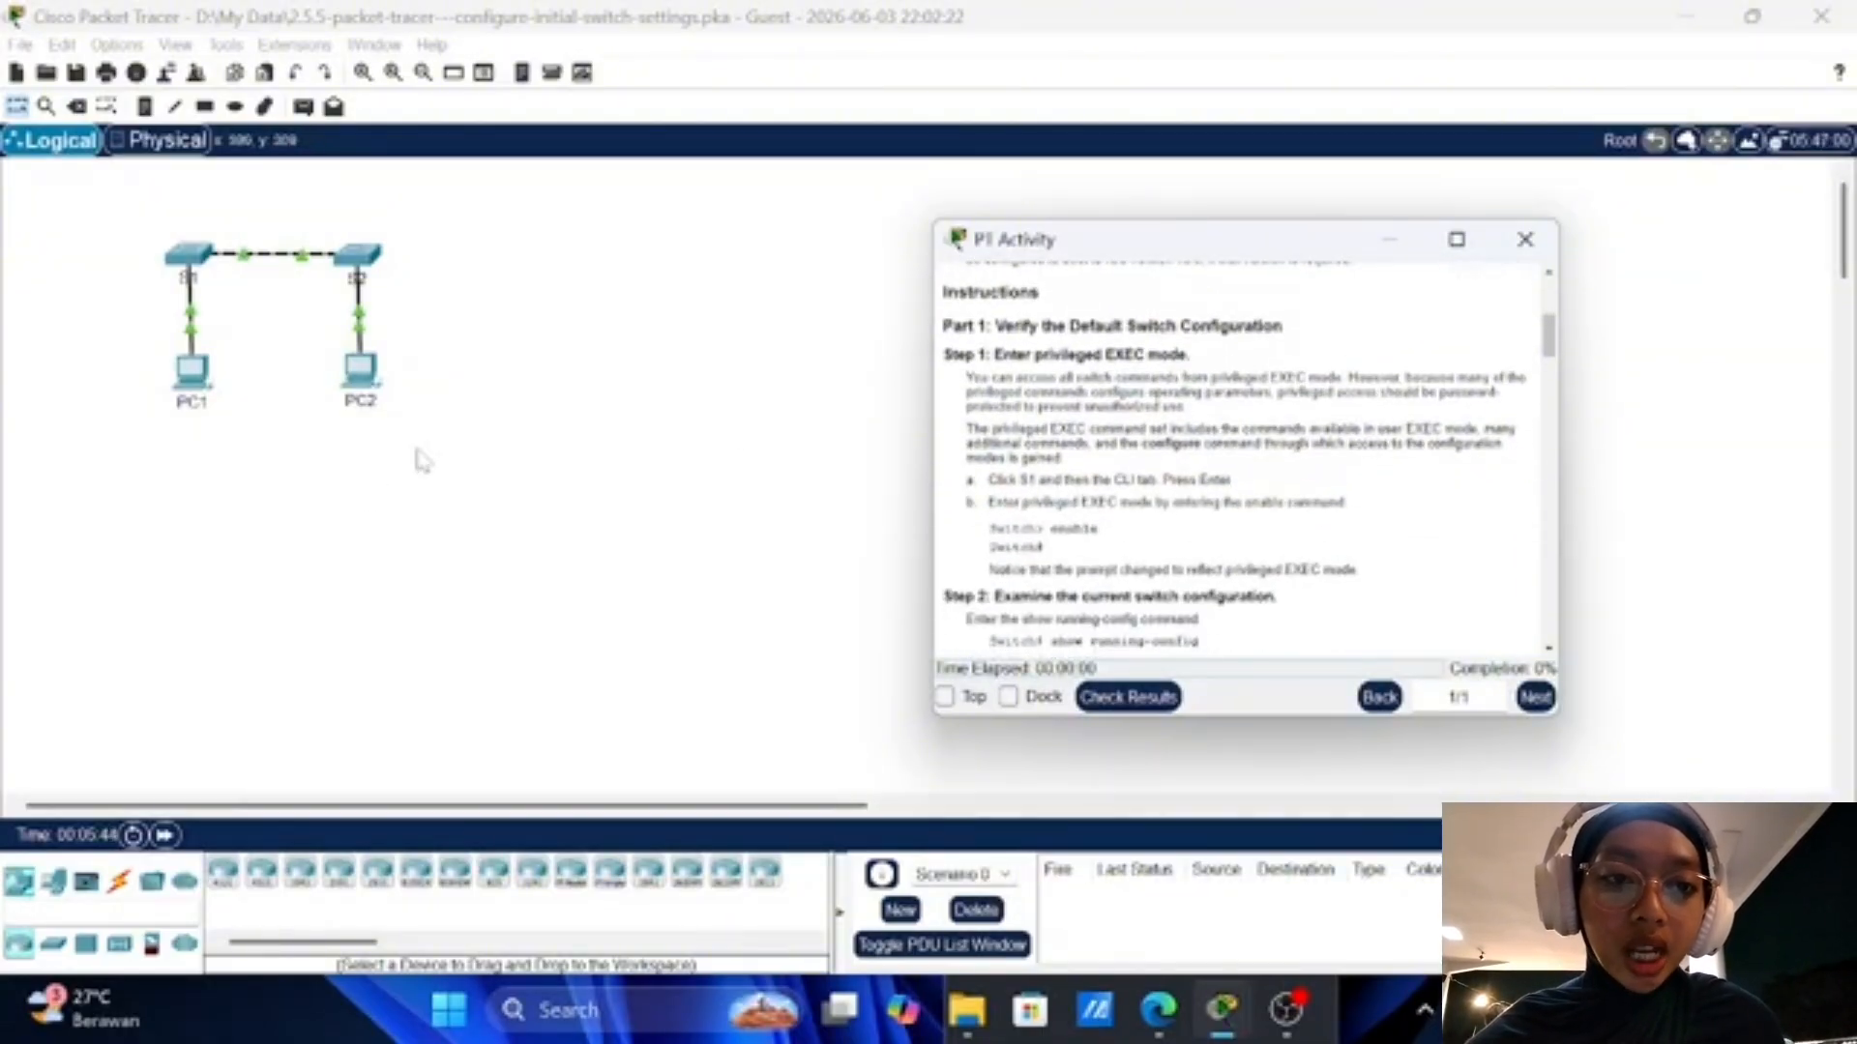
scroll(1091, 476, "down", 1)
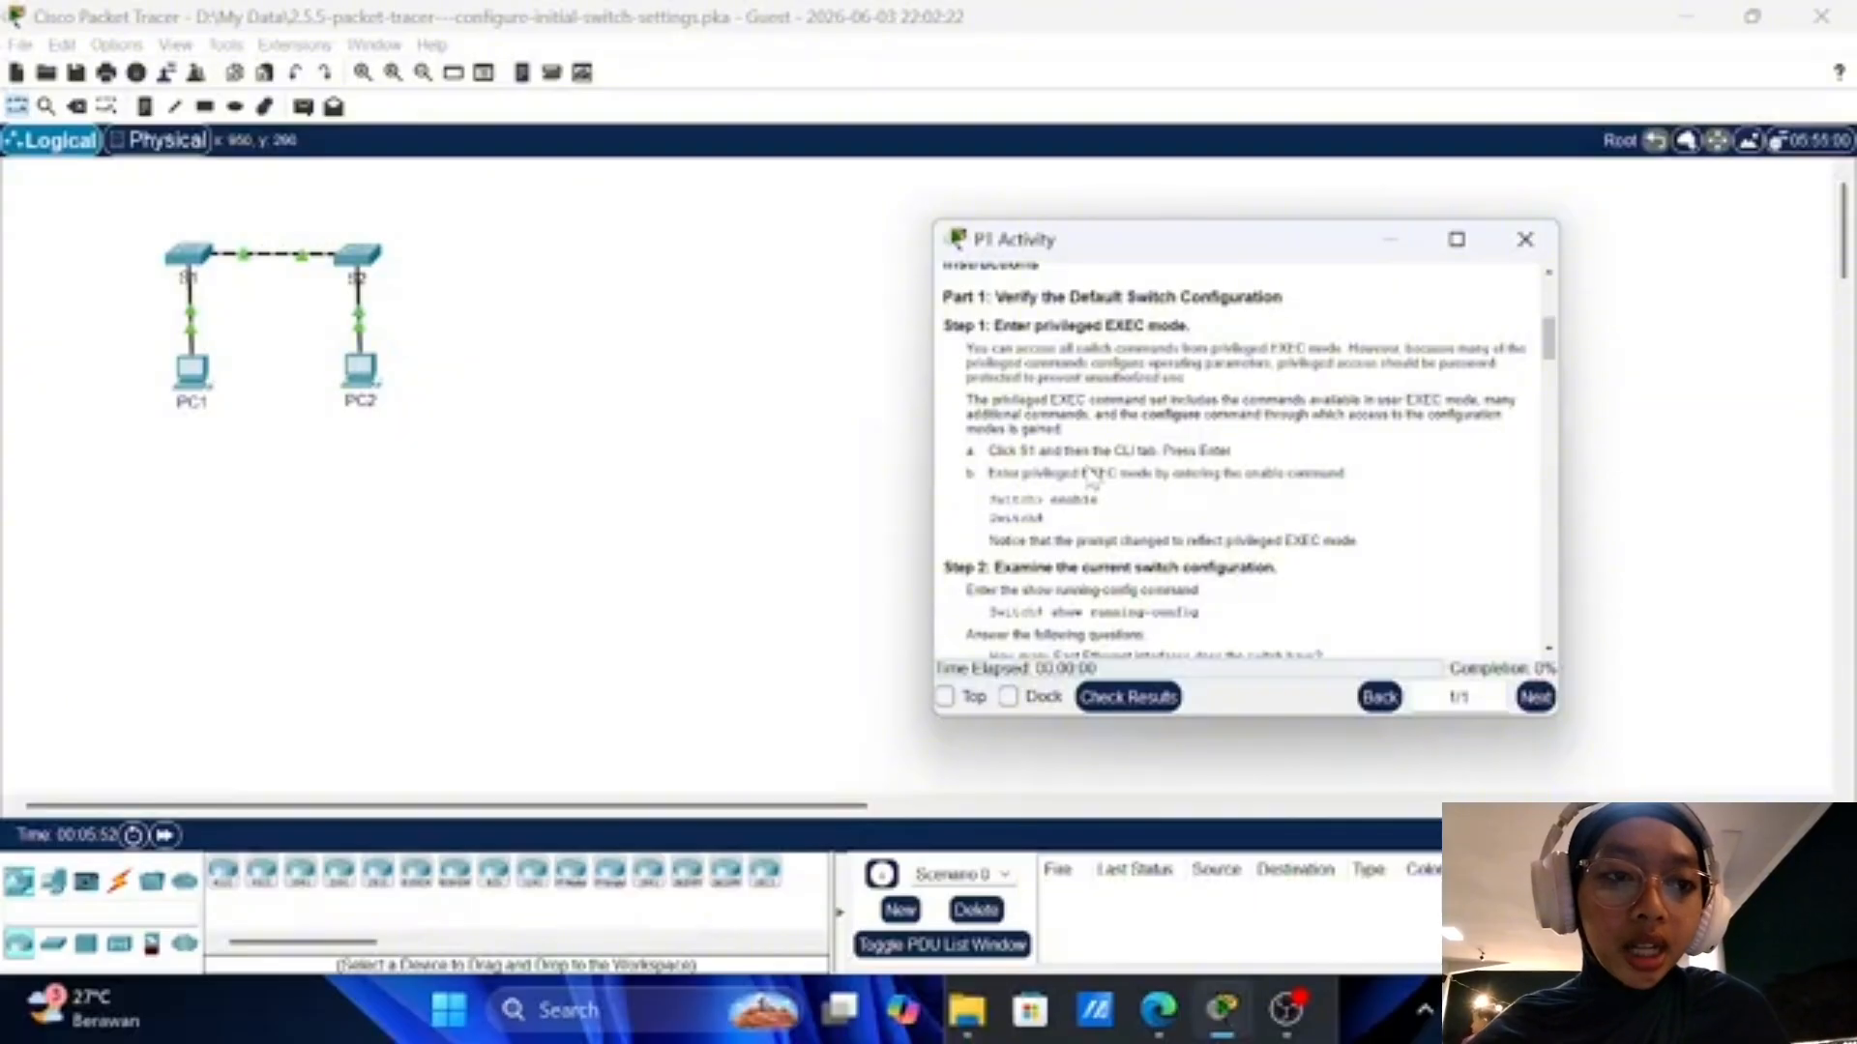
Step: Open S1's CLI on the left half, place the instructions beside it, and reach Switch>
left_click(202, 252)
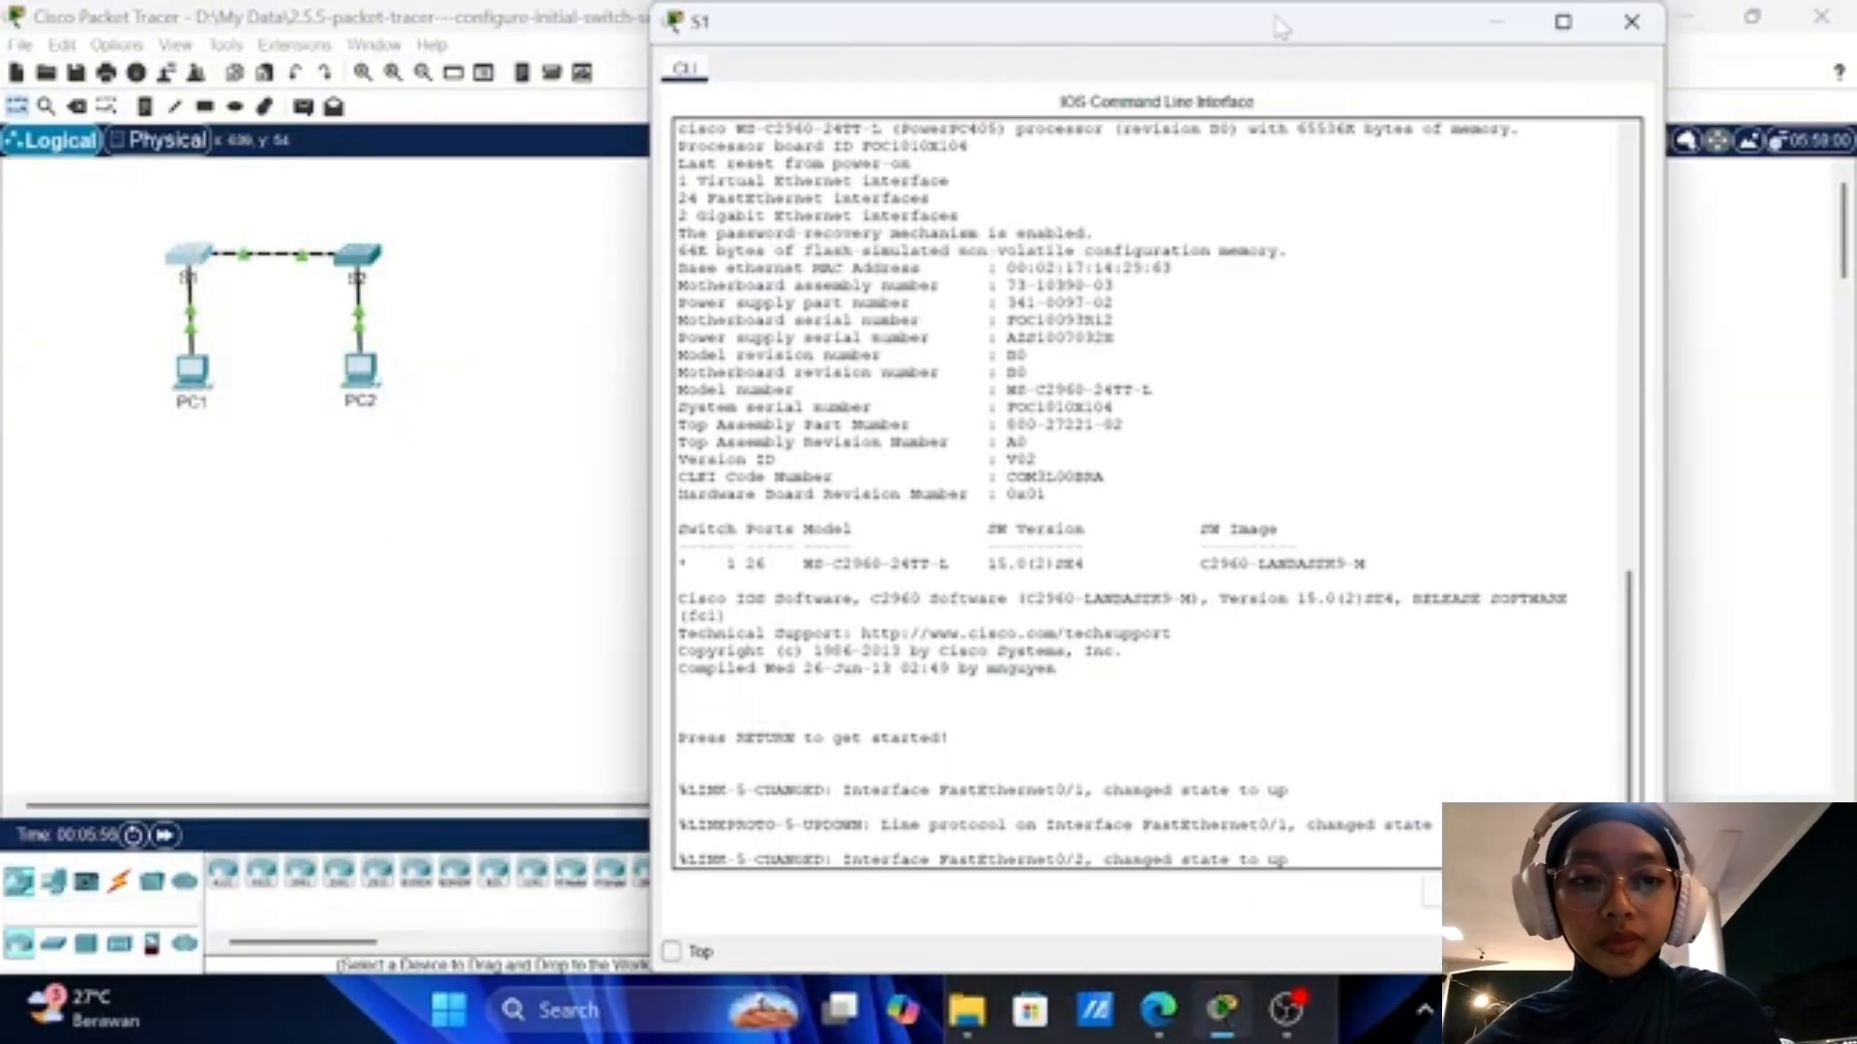
left_click_drag(1278, 26, 564, 108)
mouse_move(1222, 1010)
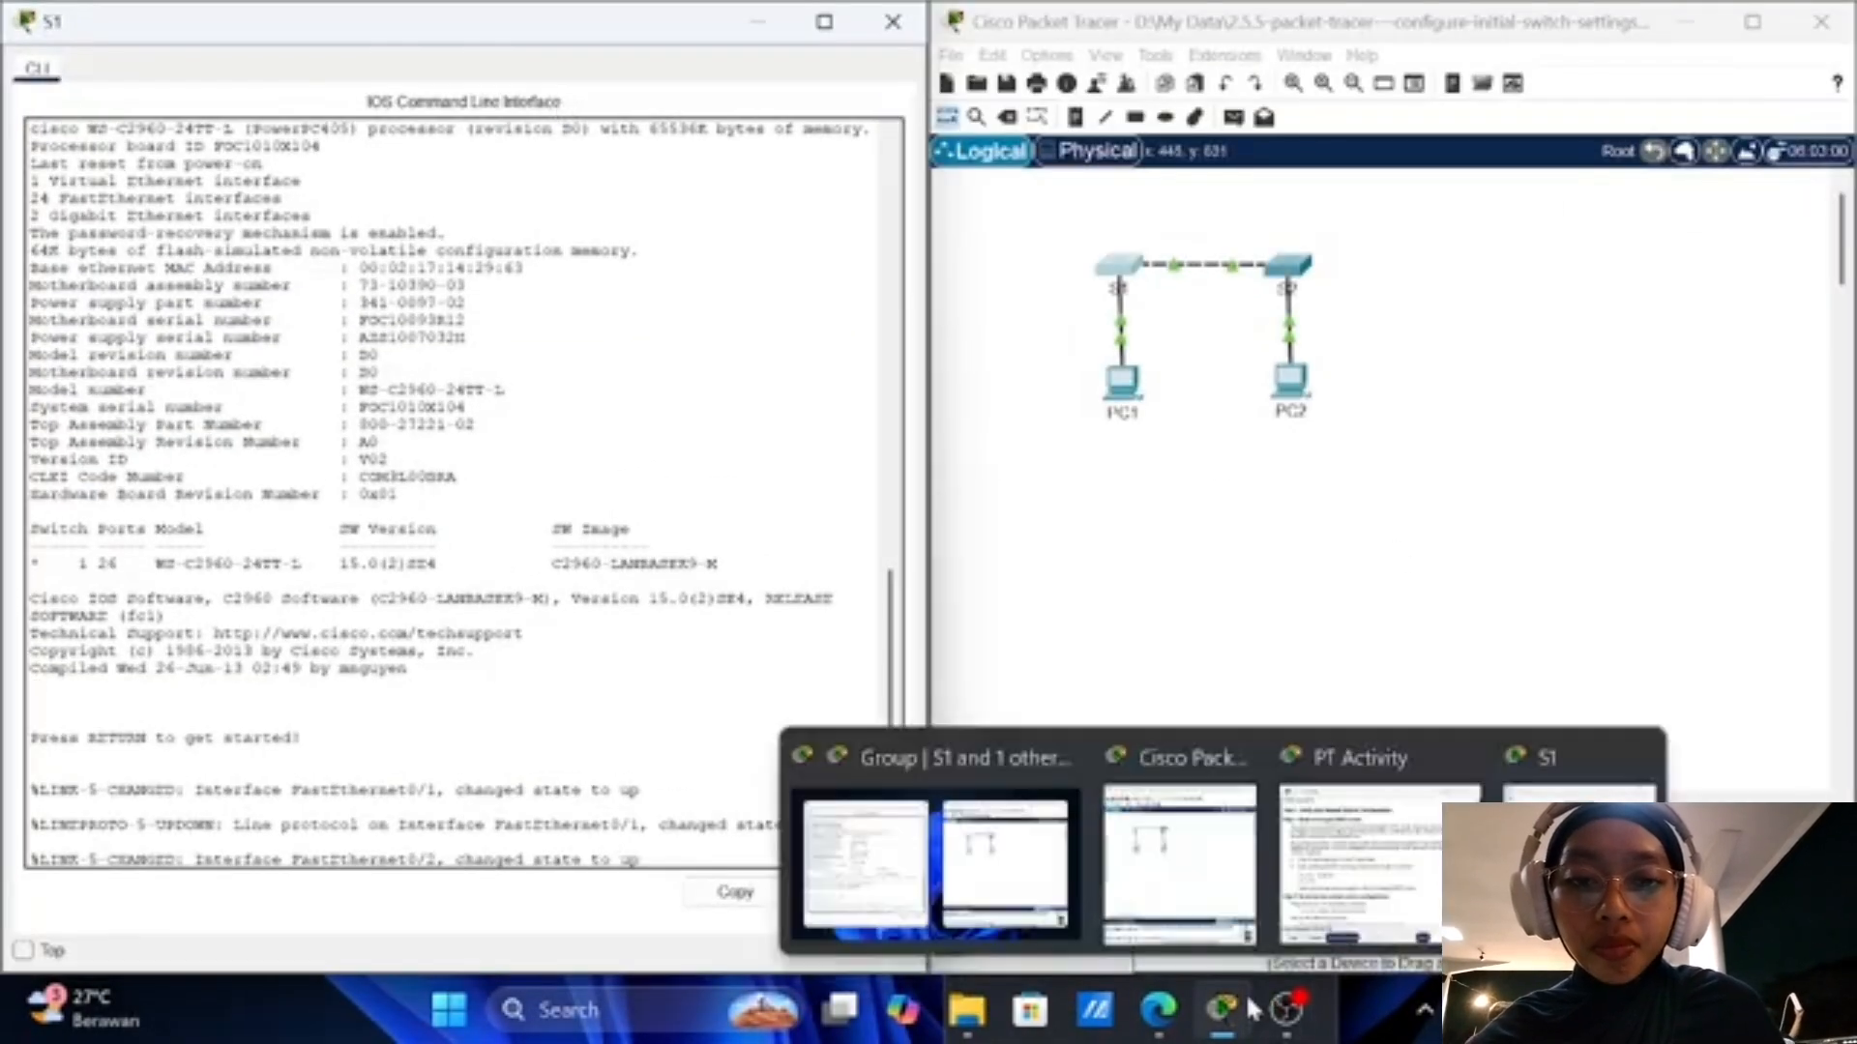
mouse_move(1180, 851)
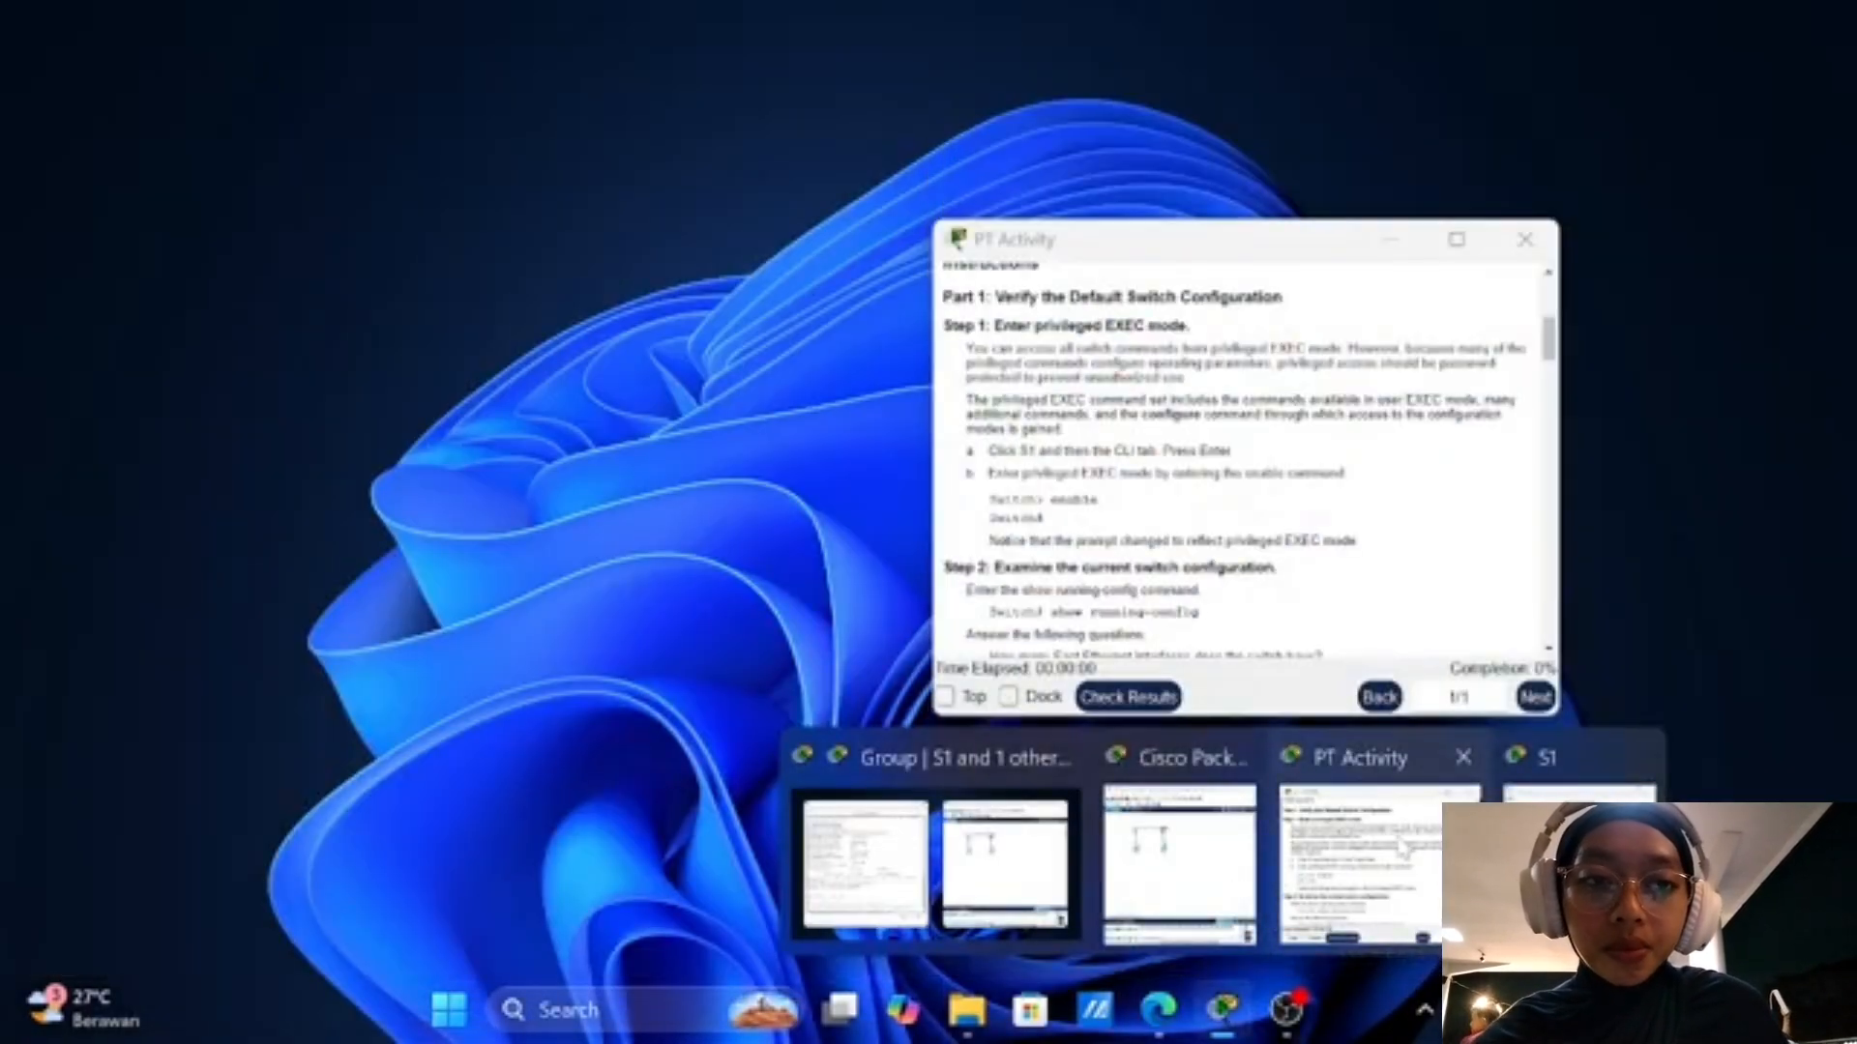
left_click(1395, 832)
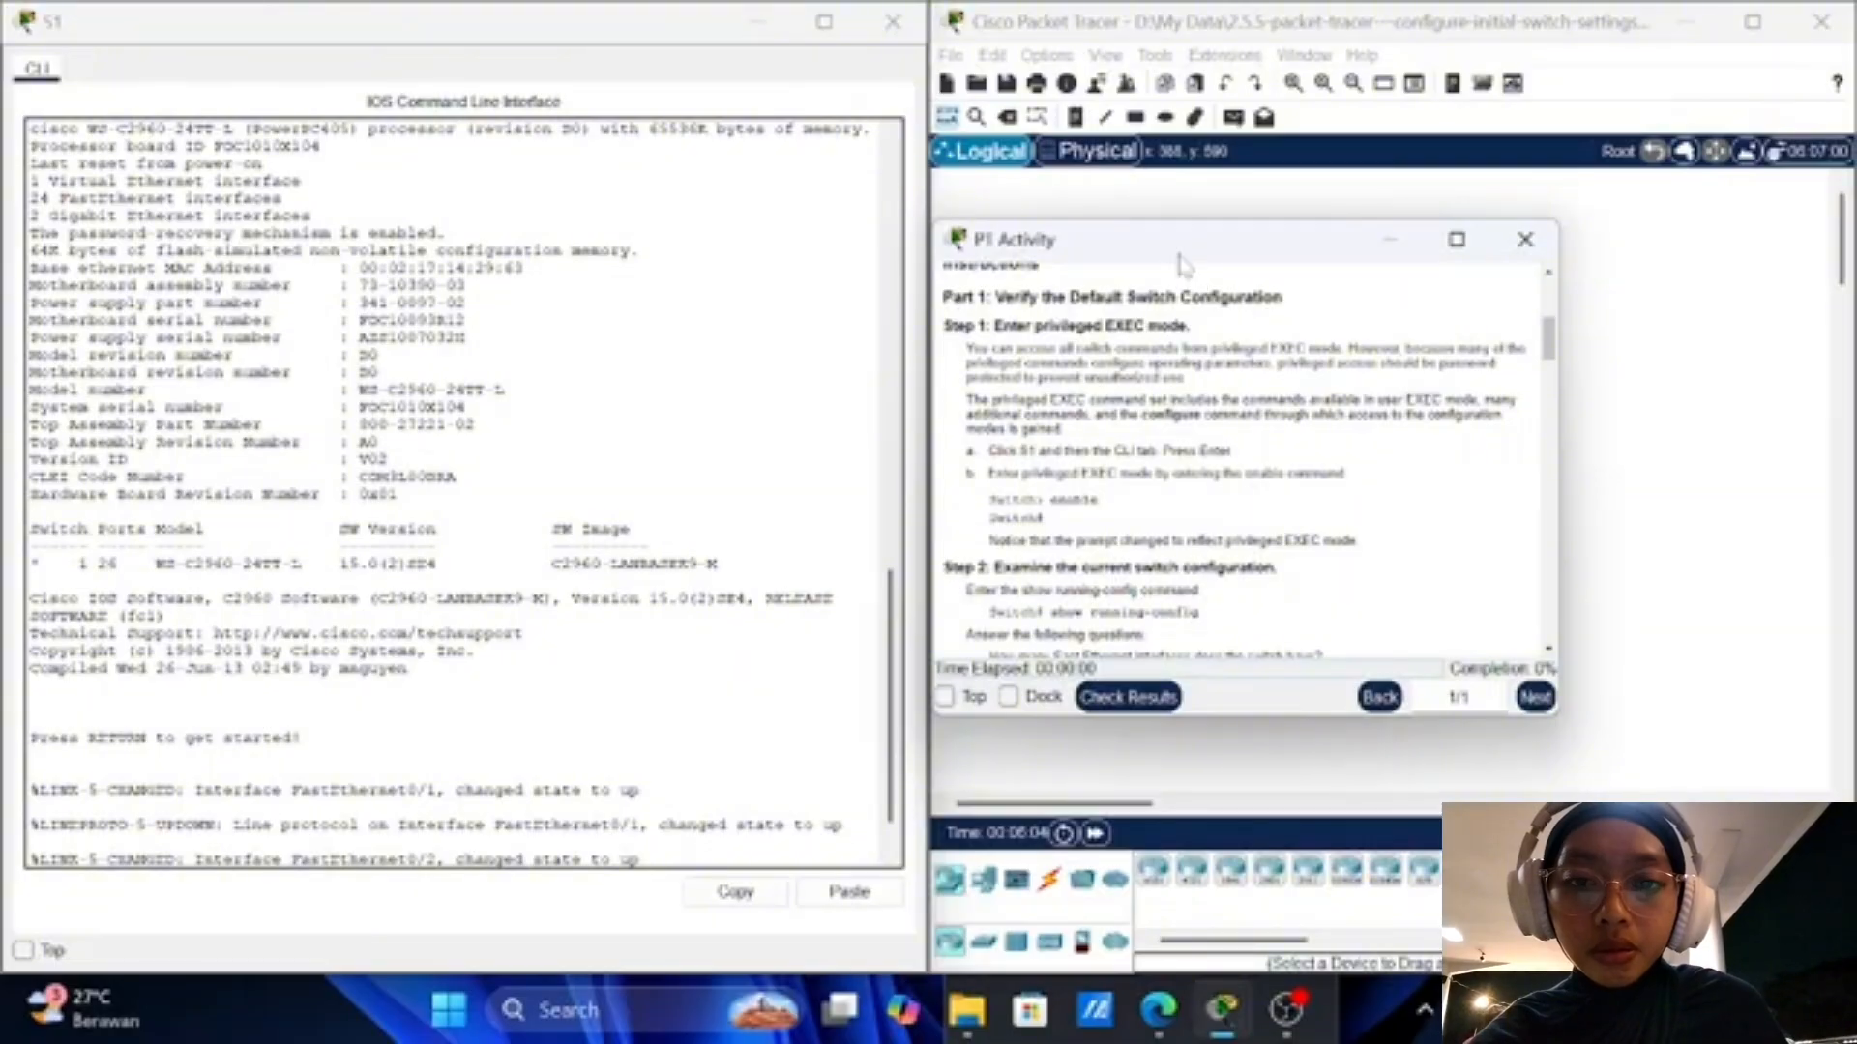
left_click_drag(1183, 258, 1291, 265)
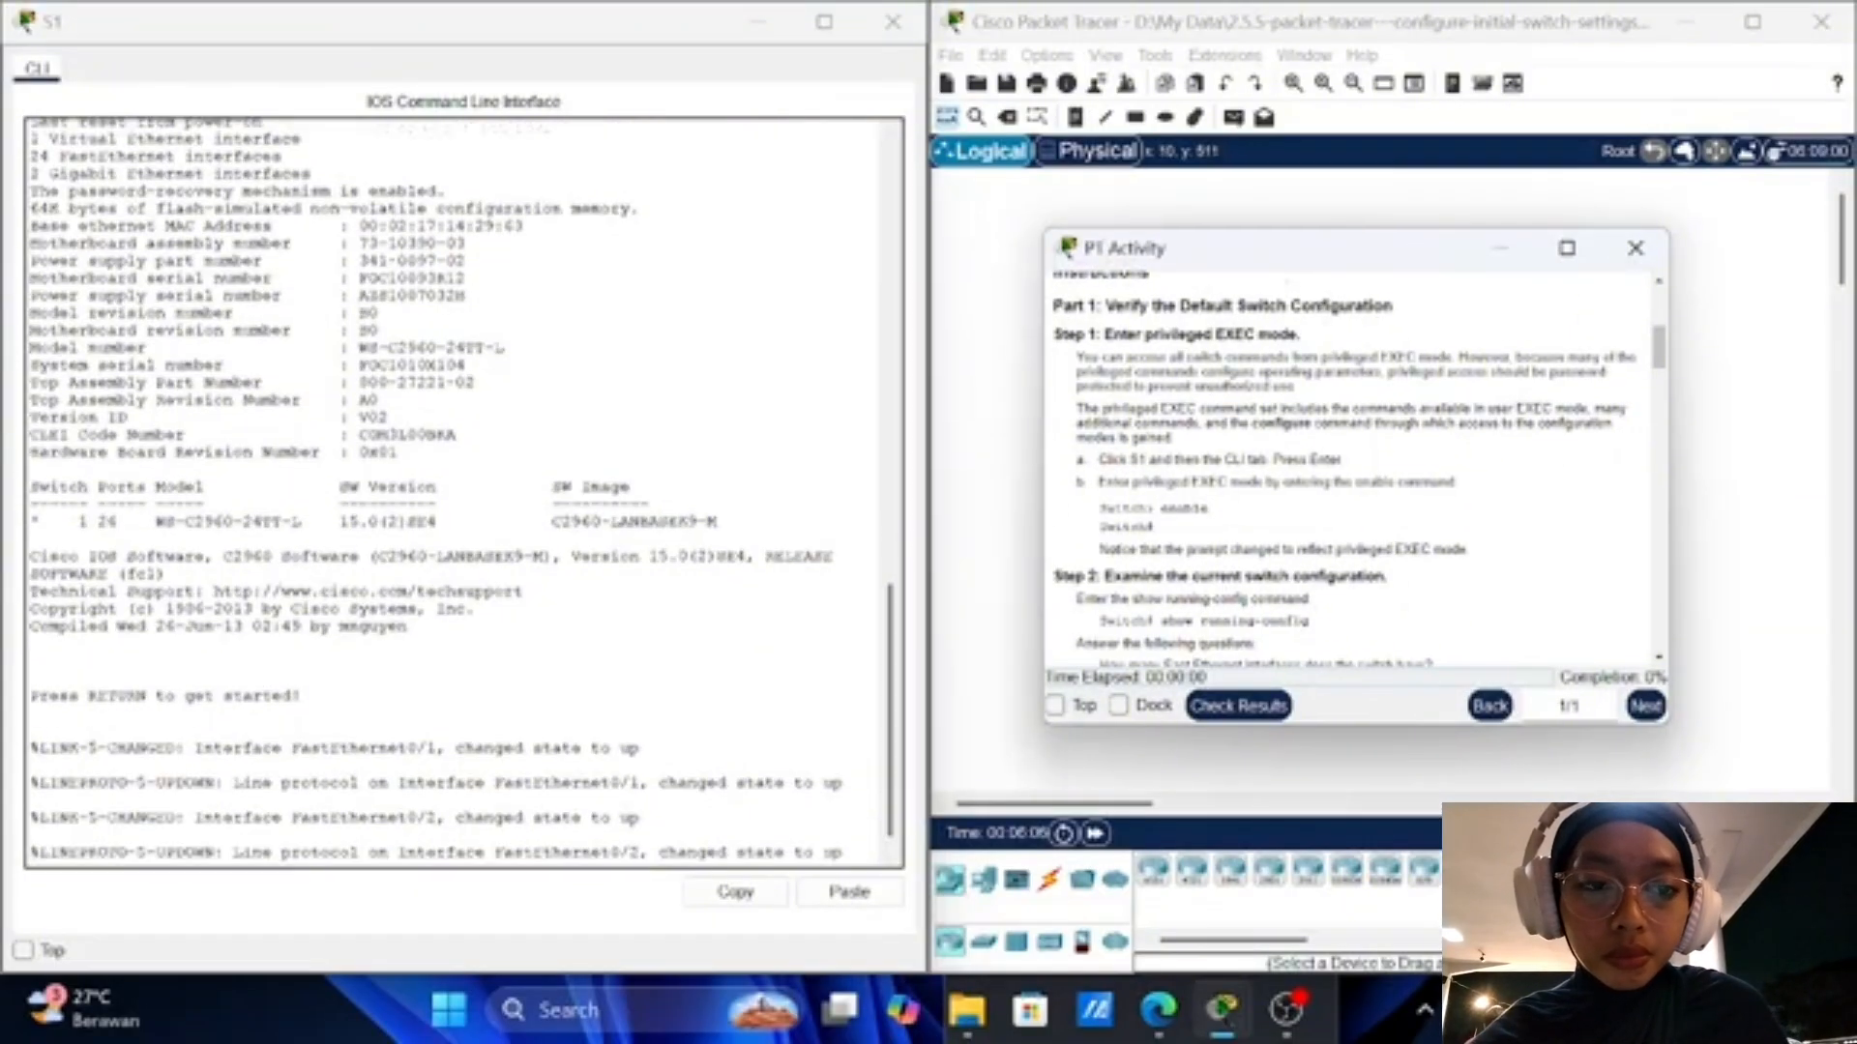
left_click(464, 638)
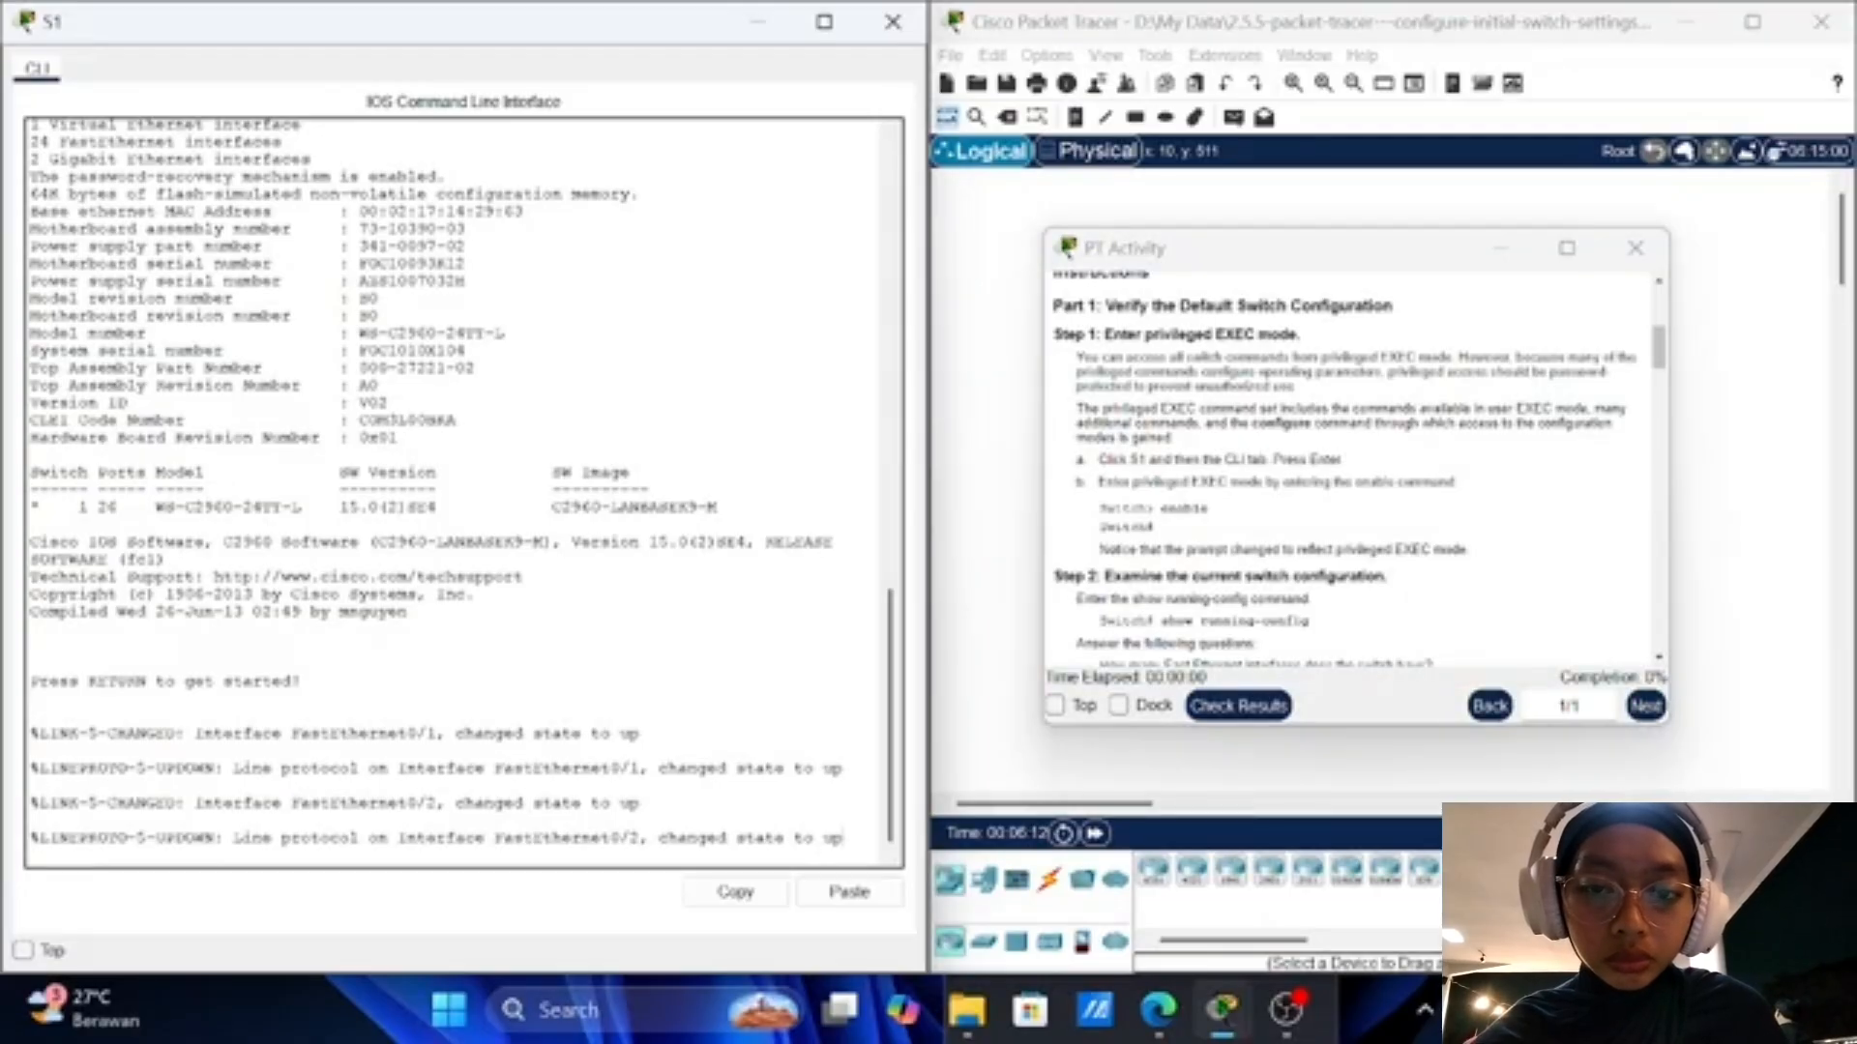
key("Return")
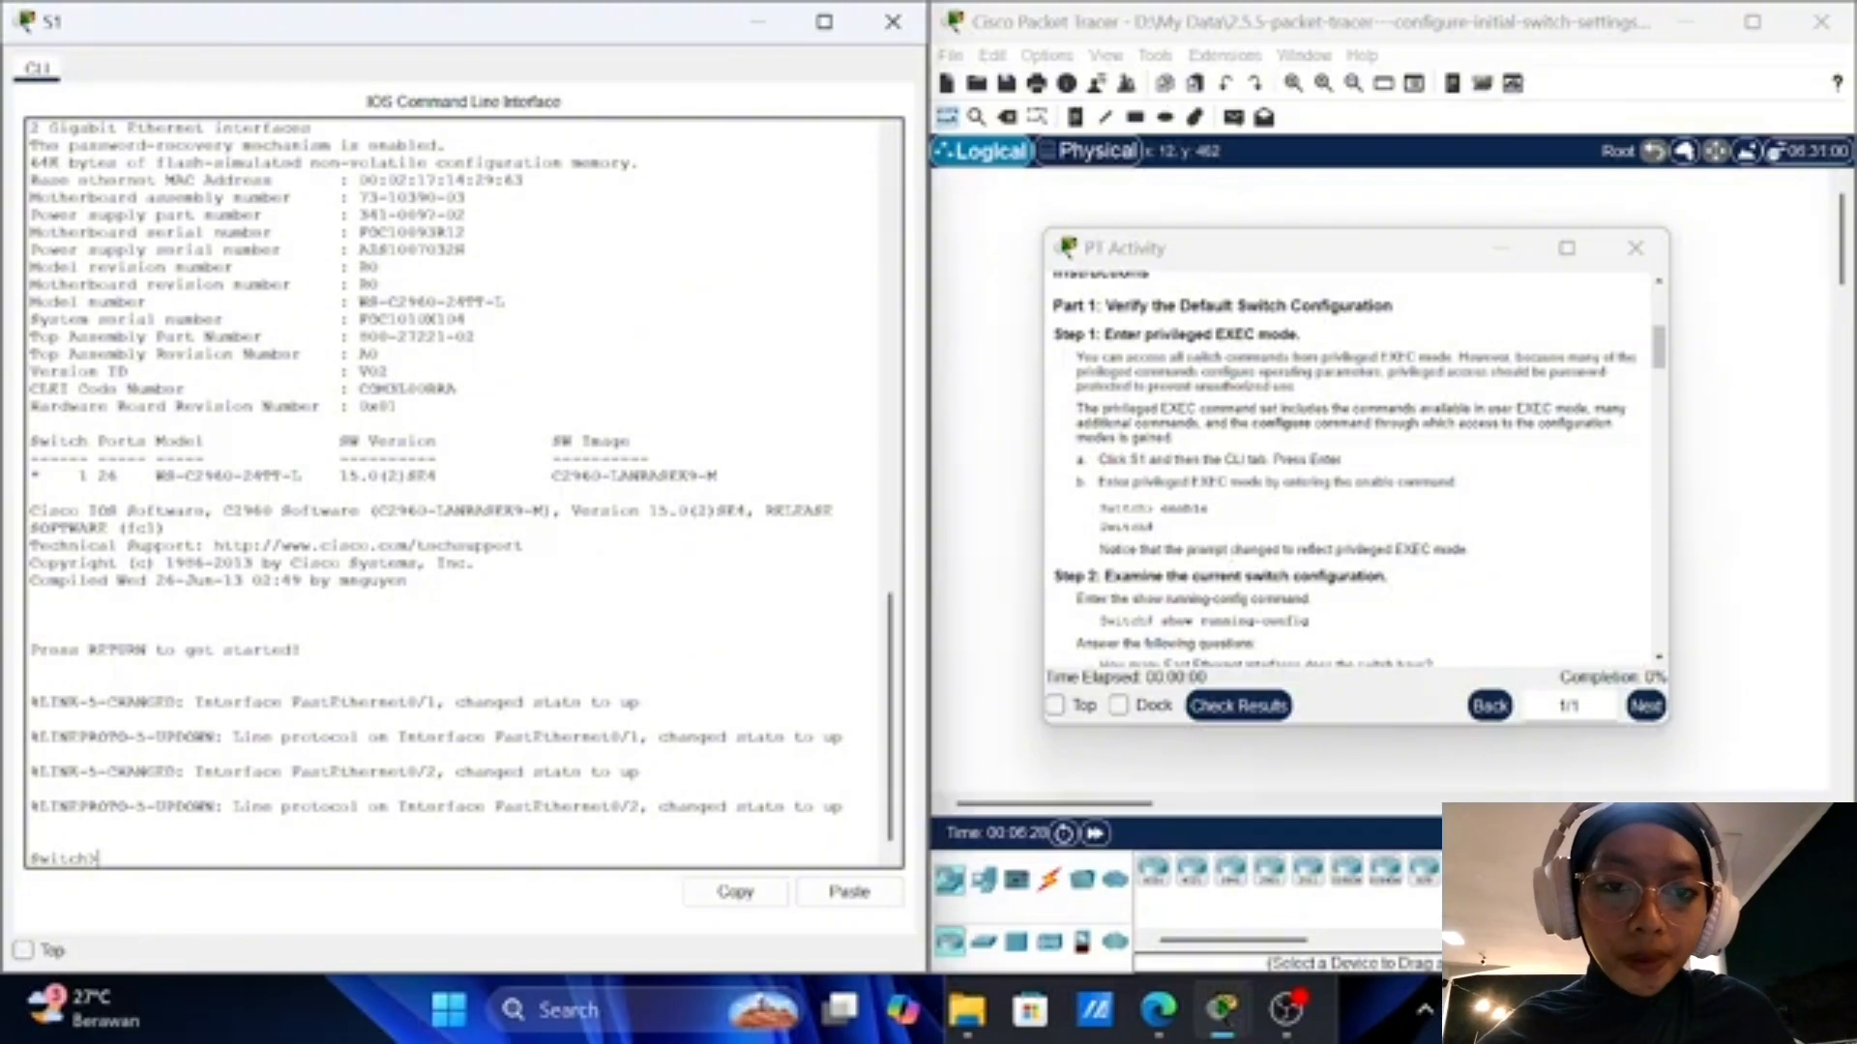
Step: Run enable on S1 and scroll the instructions to the Step 2 questions
type("ena")
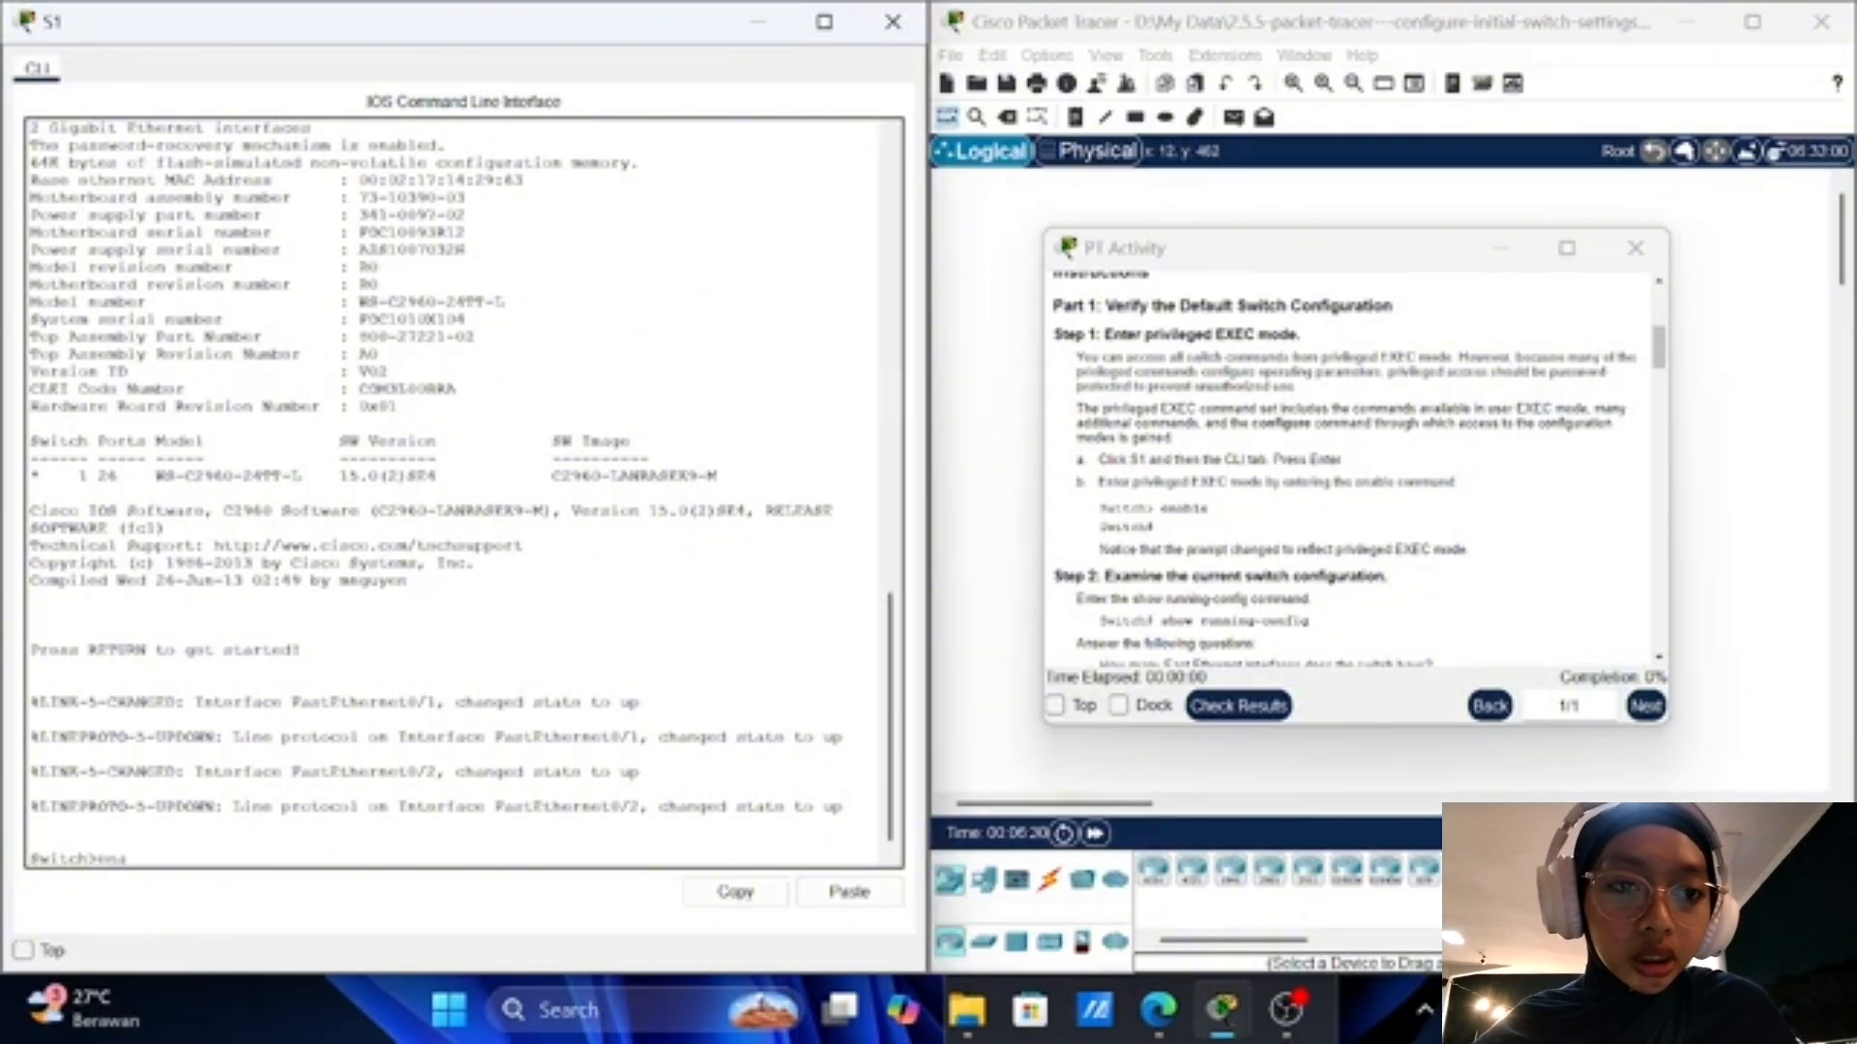
type("ble")
key("Return")
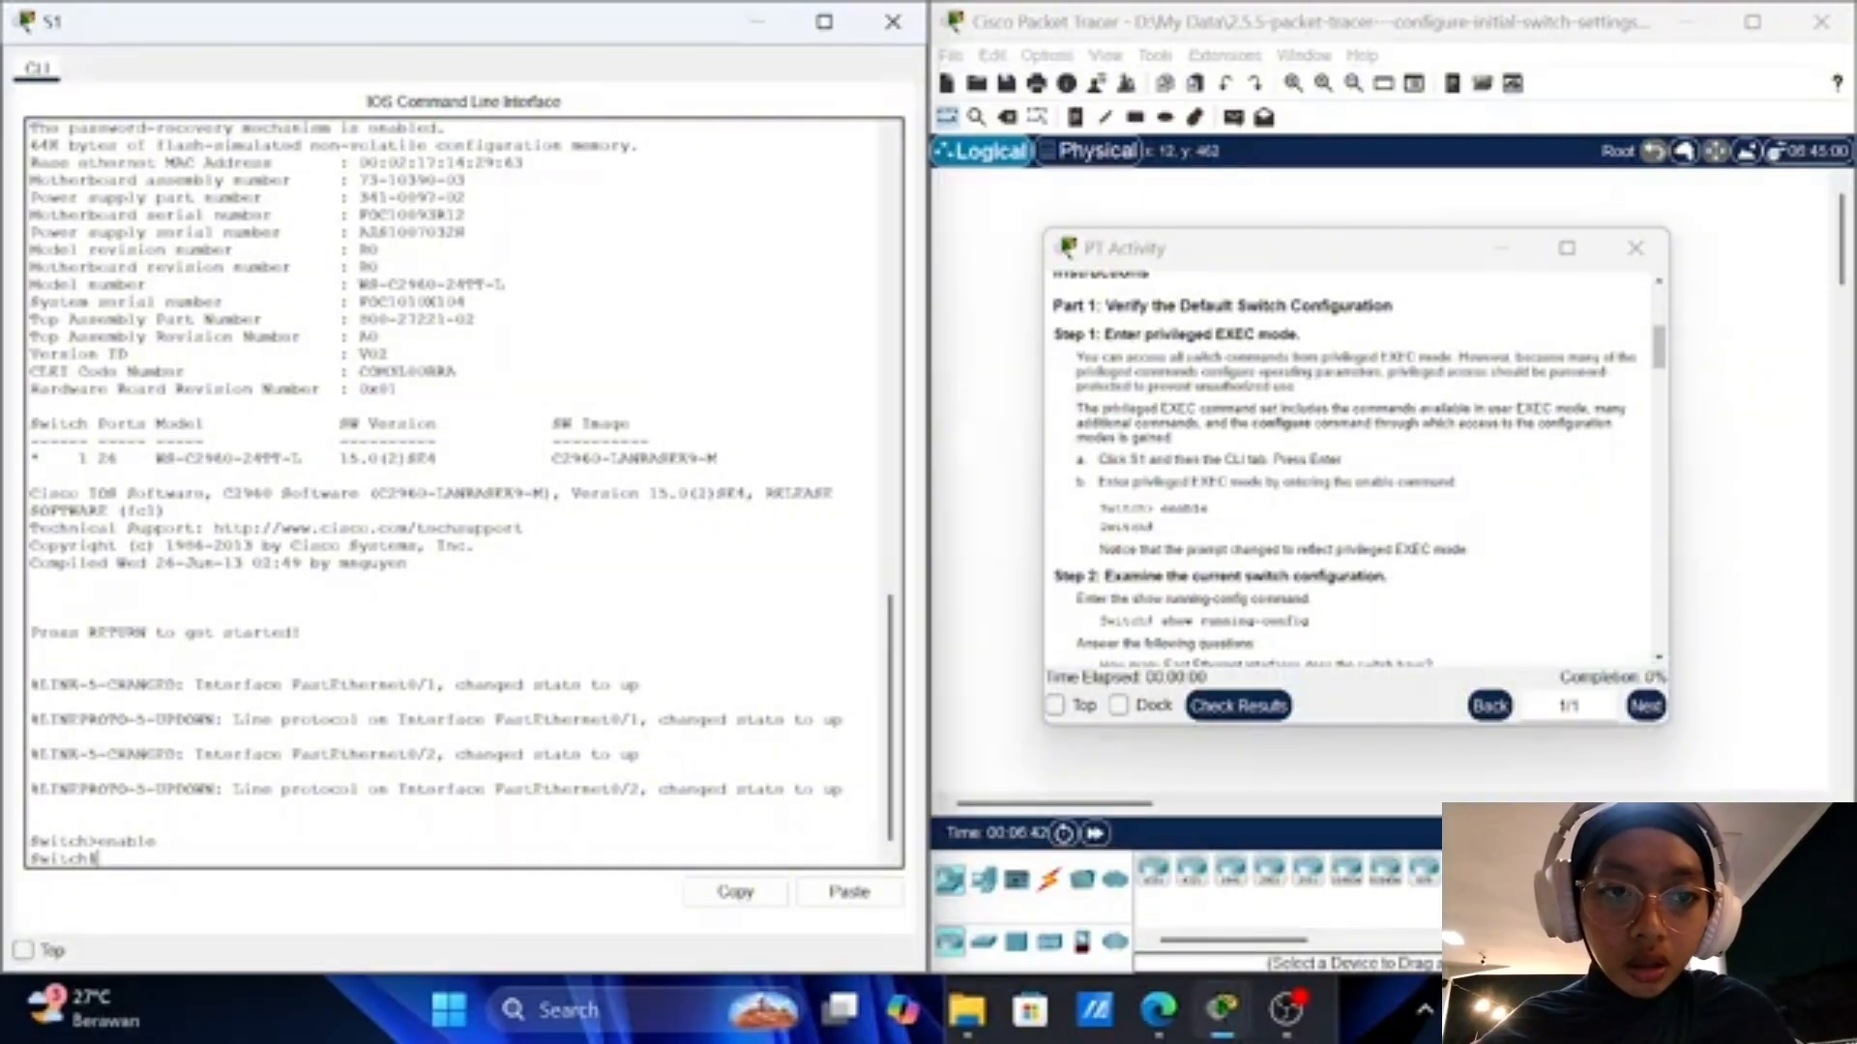
scroll(1228, 578, "down", 3)
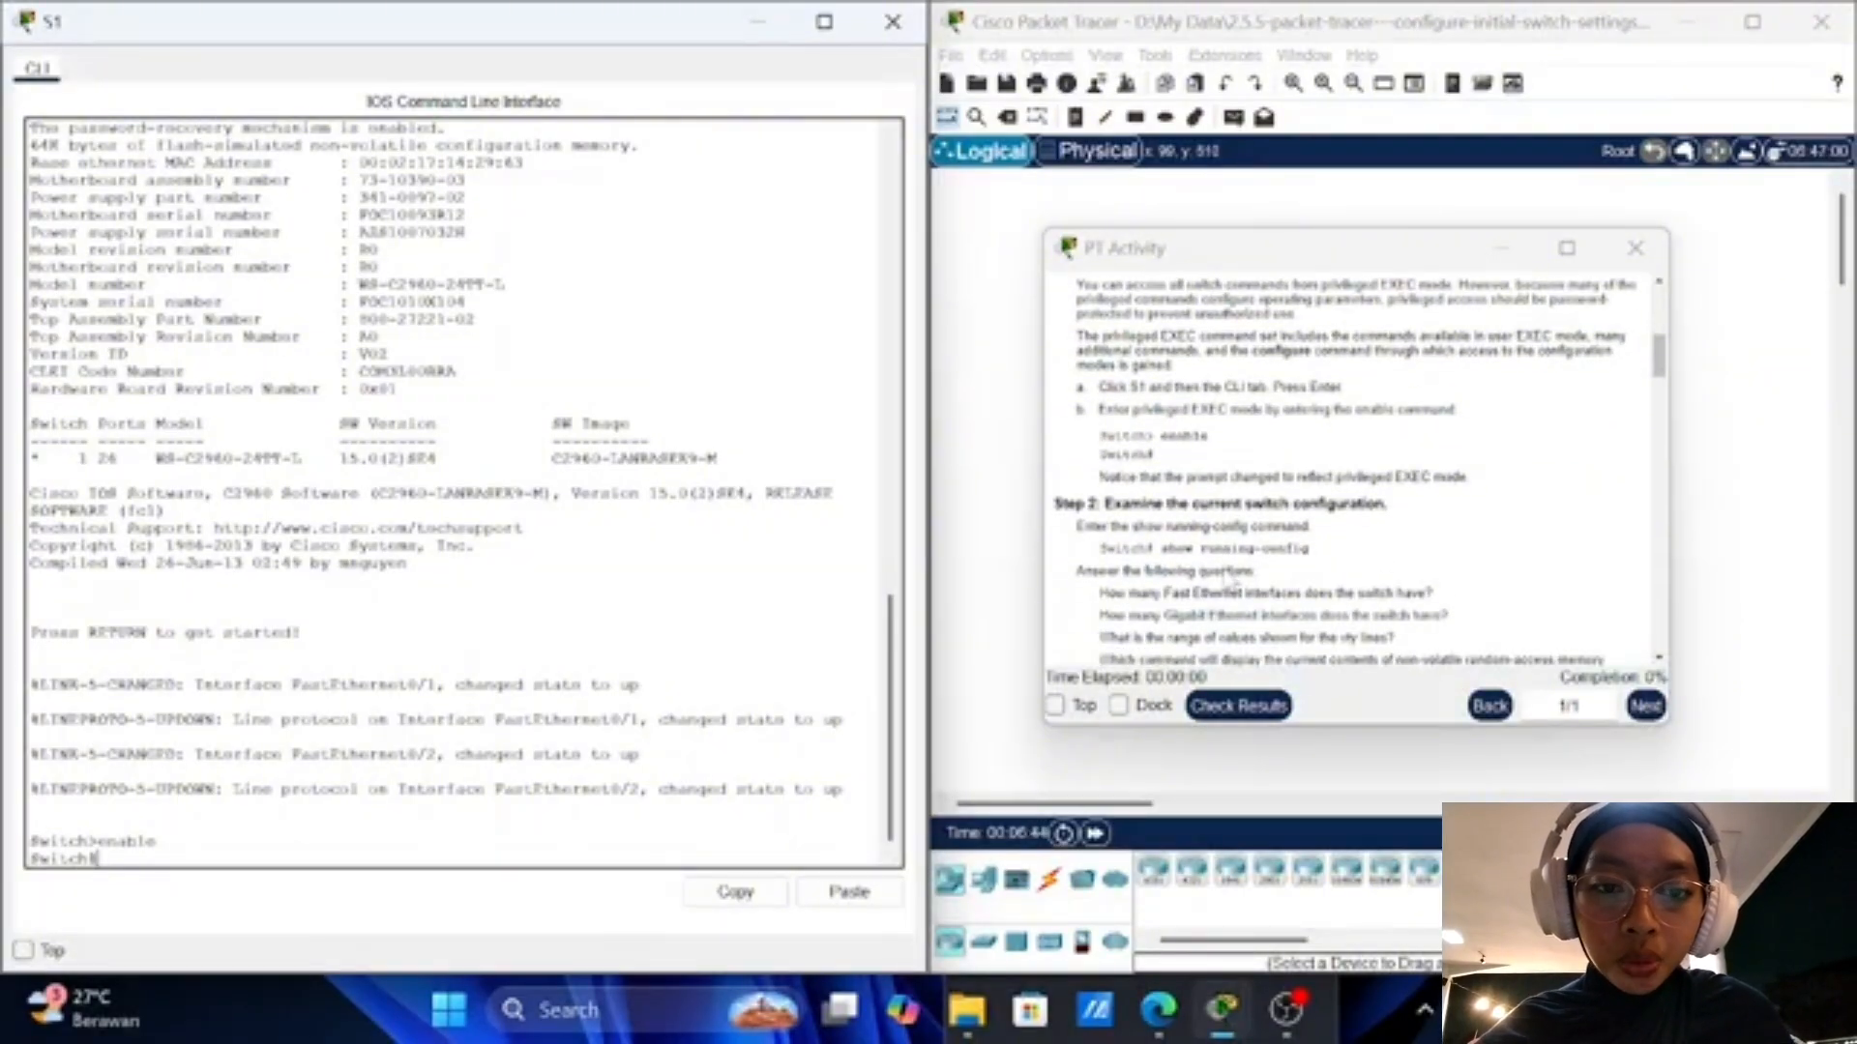
scroll(1228, 578, "down", 1)
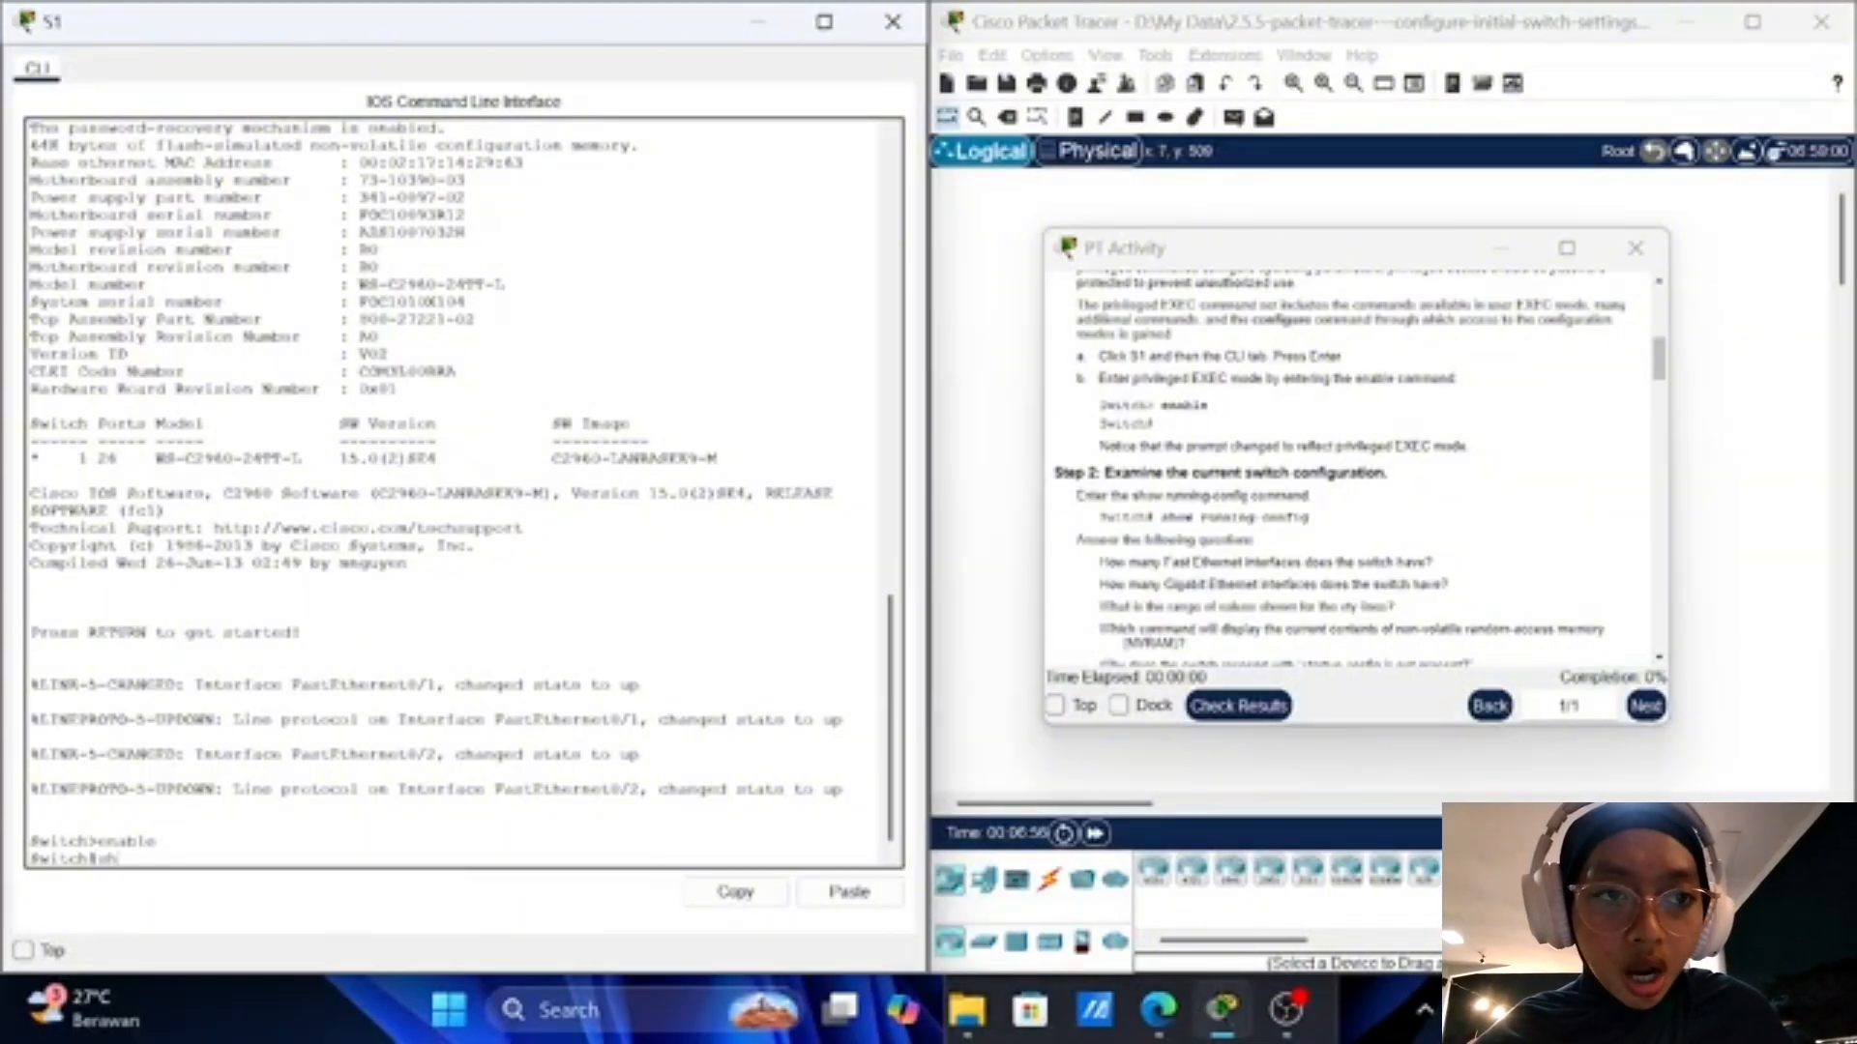
Step: Run show running-config and page through interfaces, Vlan1 and console/vty lines back to Switch#
type("ow run")
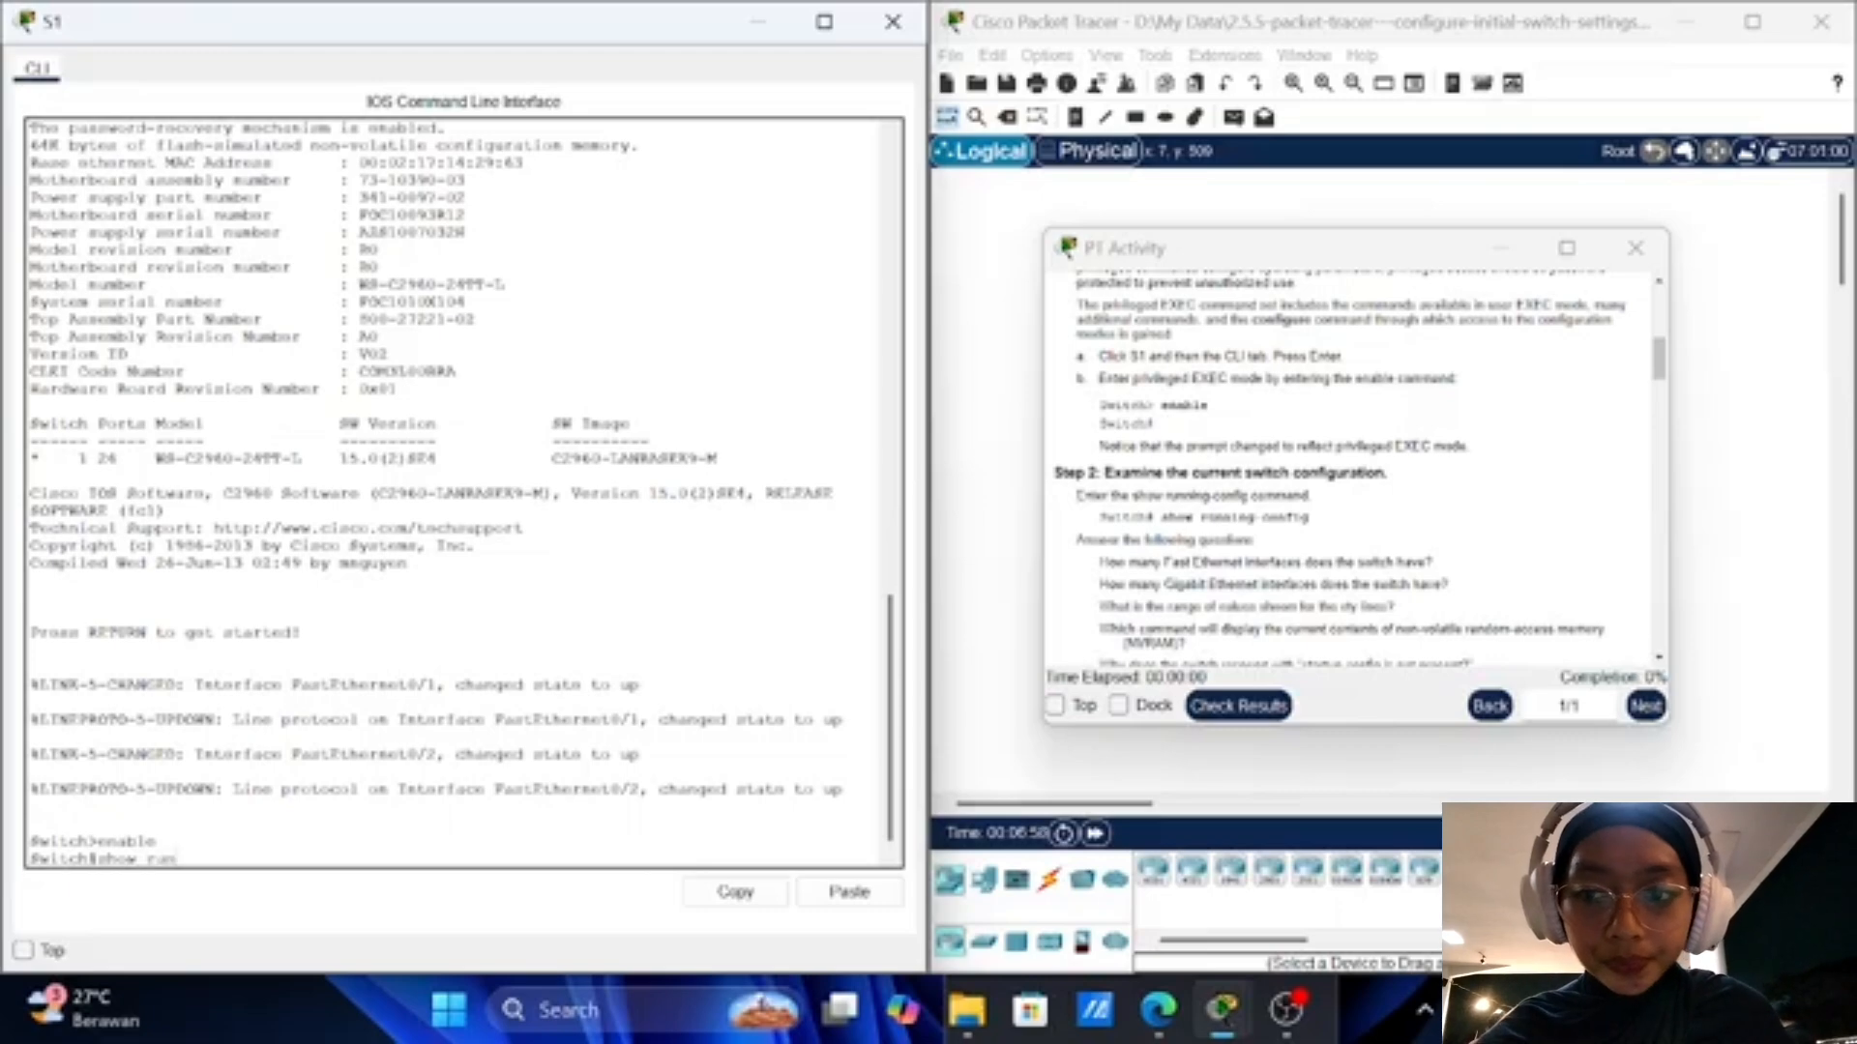
type("ning")
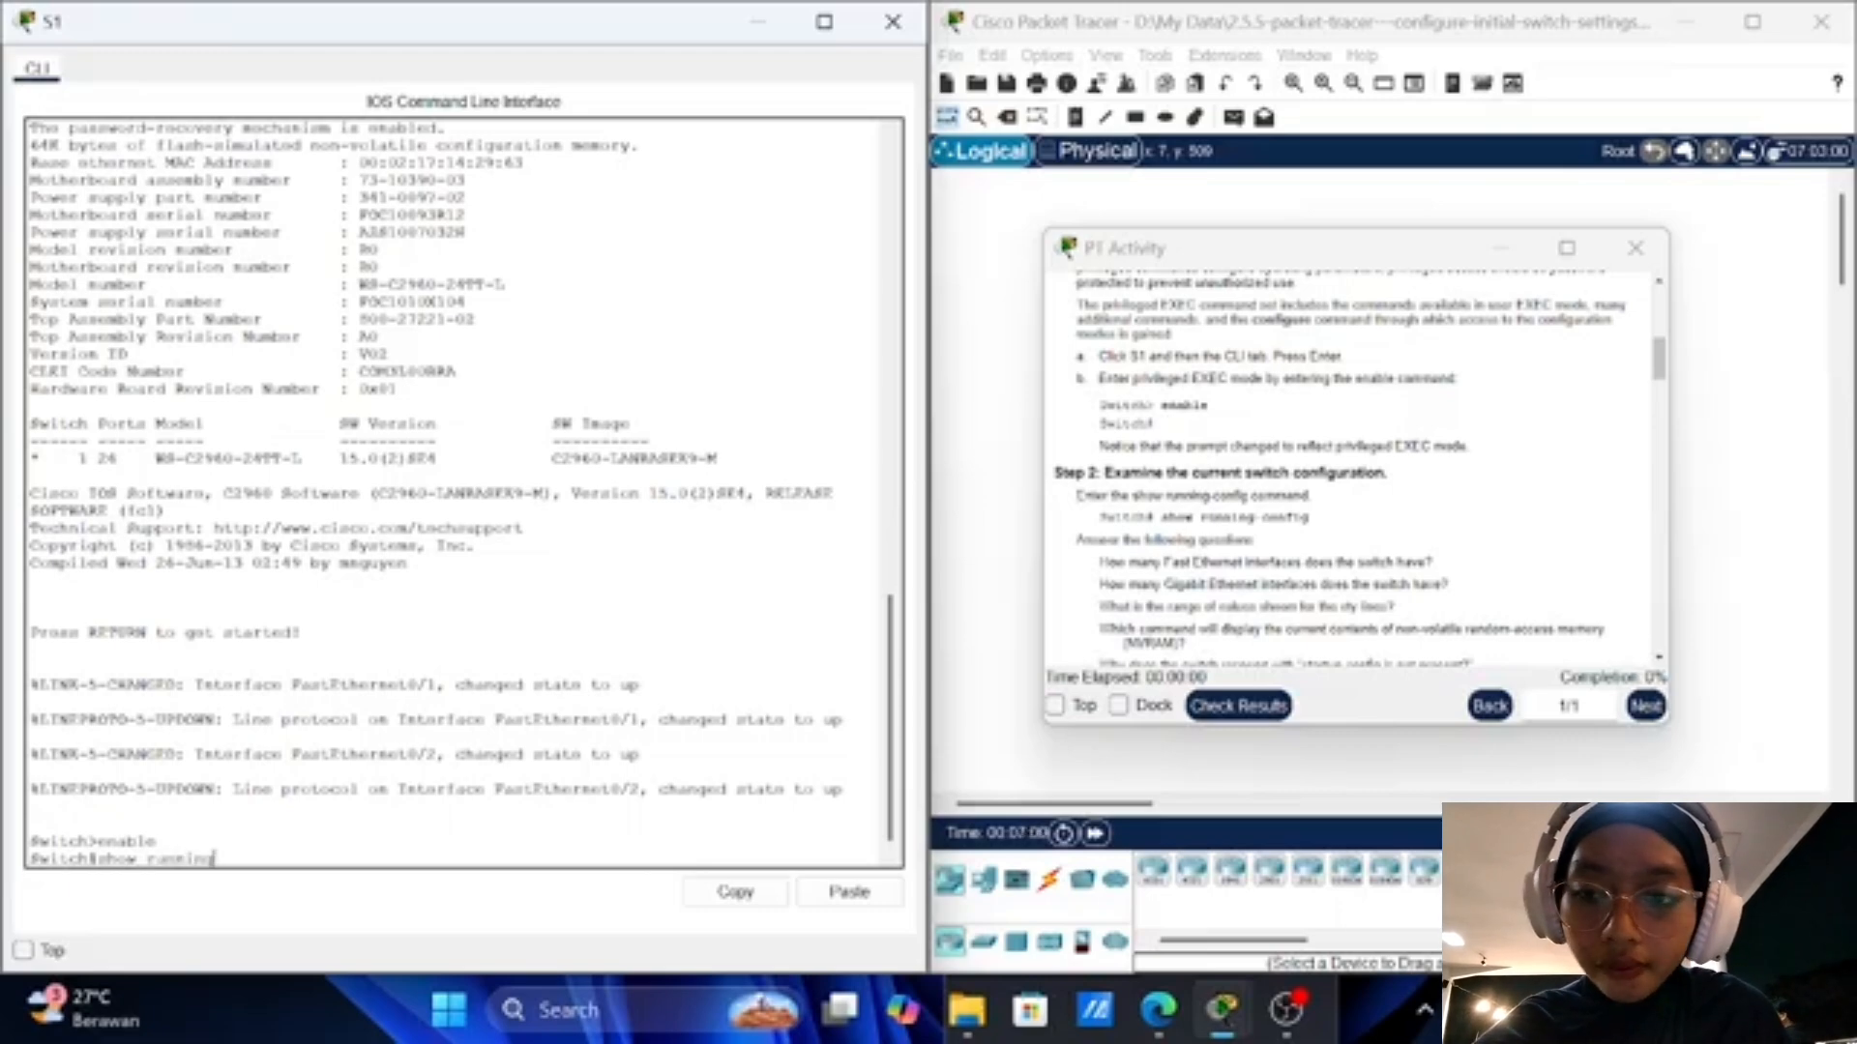
type("-config")
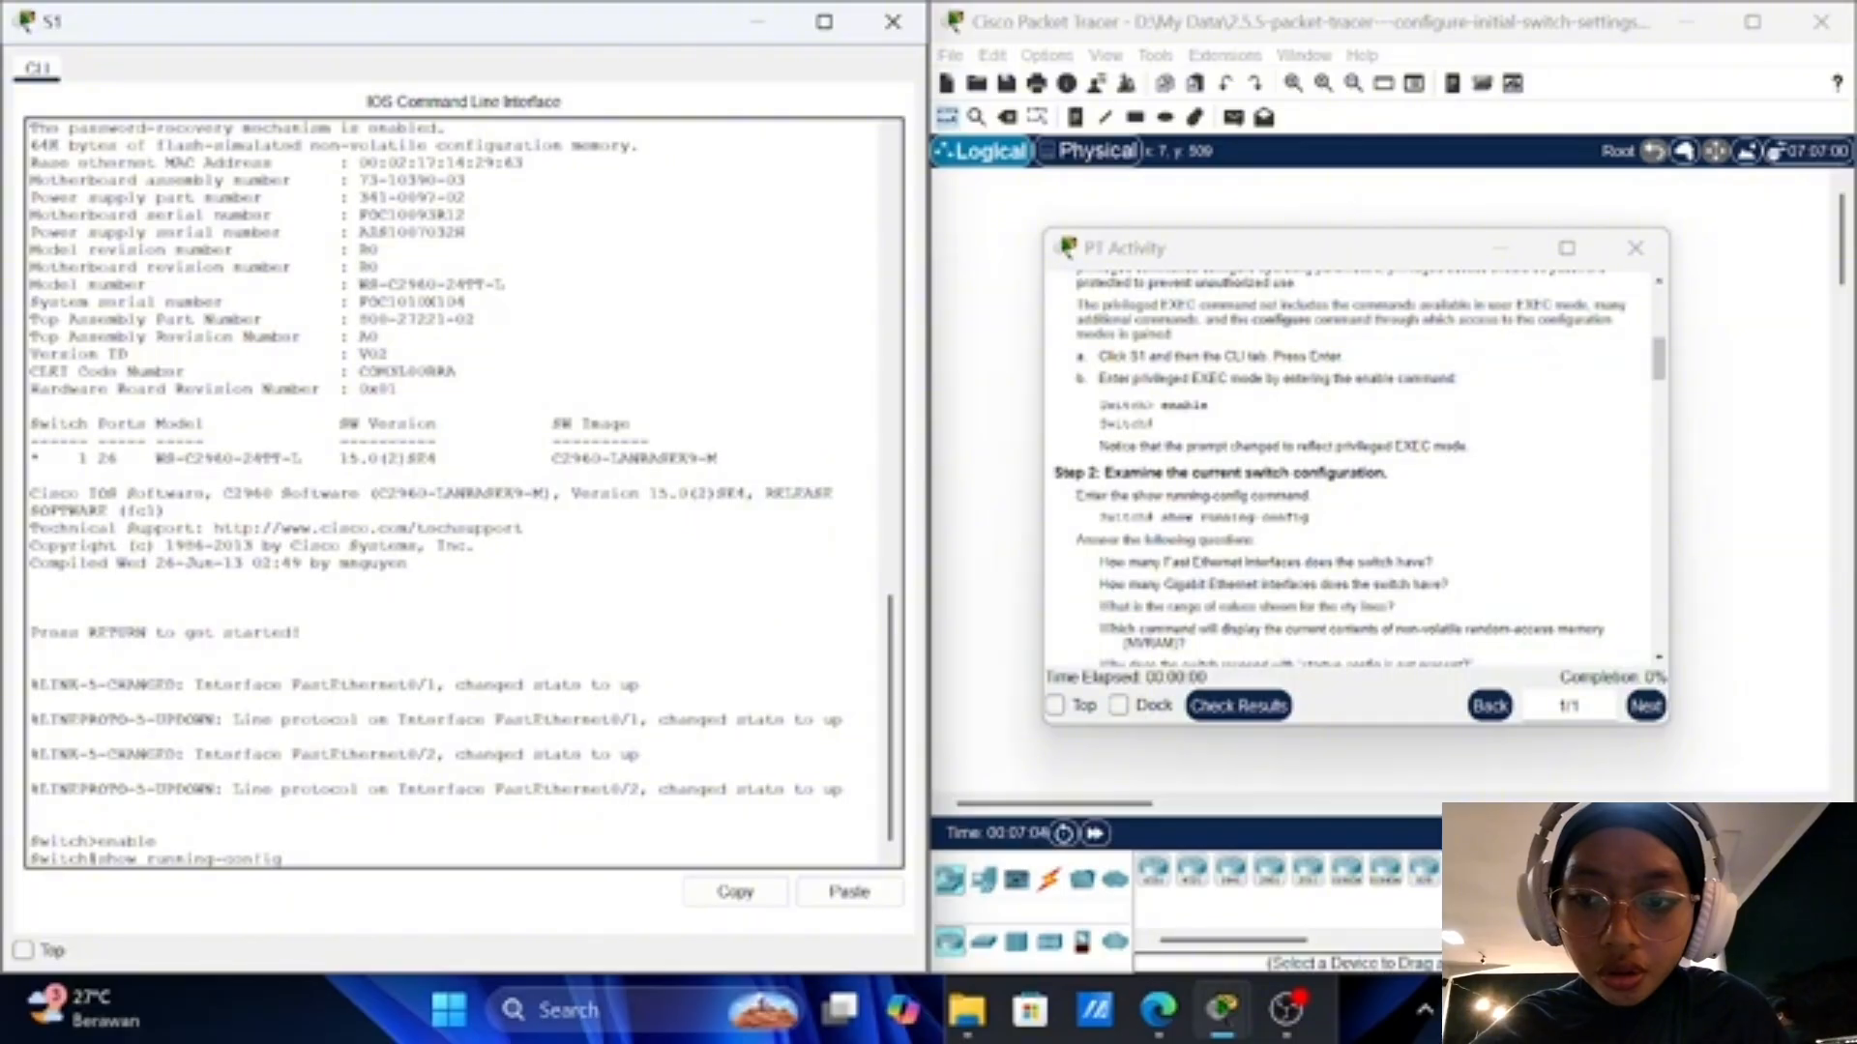
key("Return")
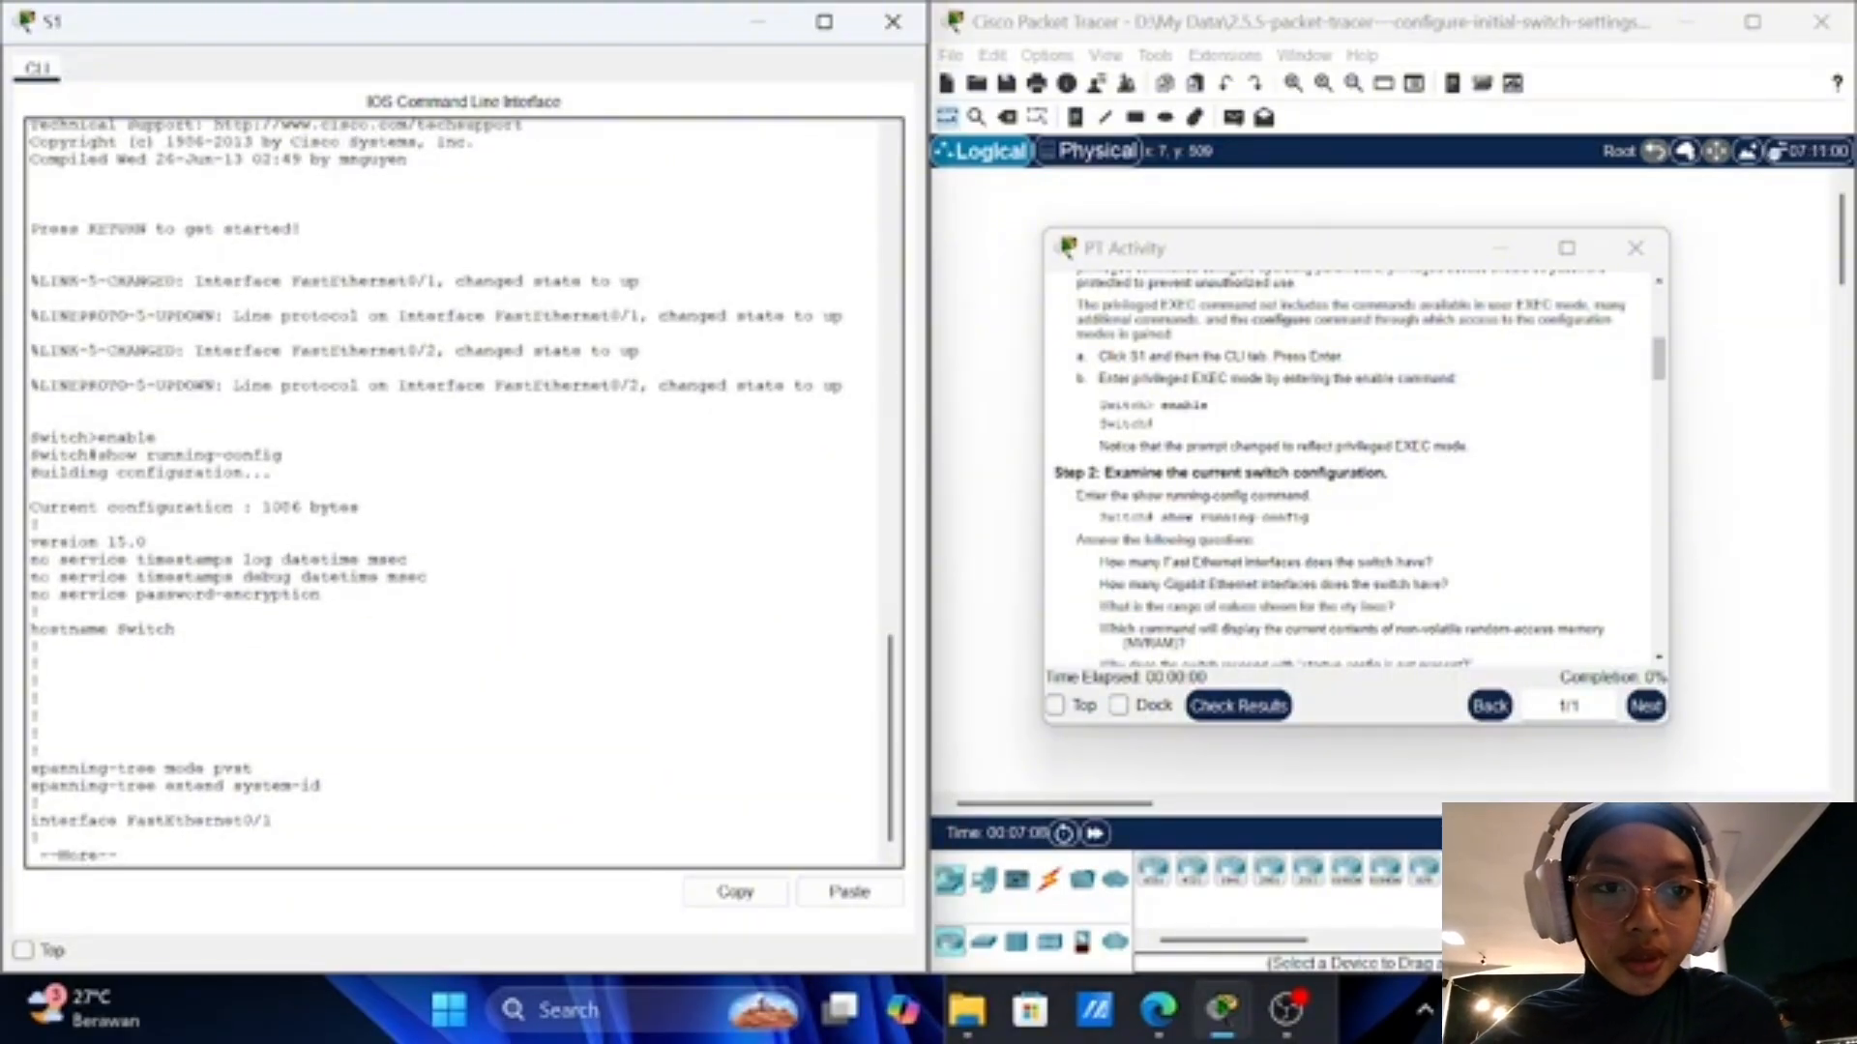
key("Return")
key("Return")
key("Return")
key("Return")
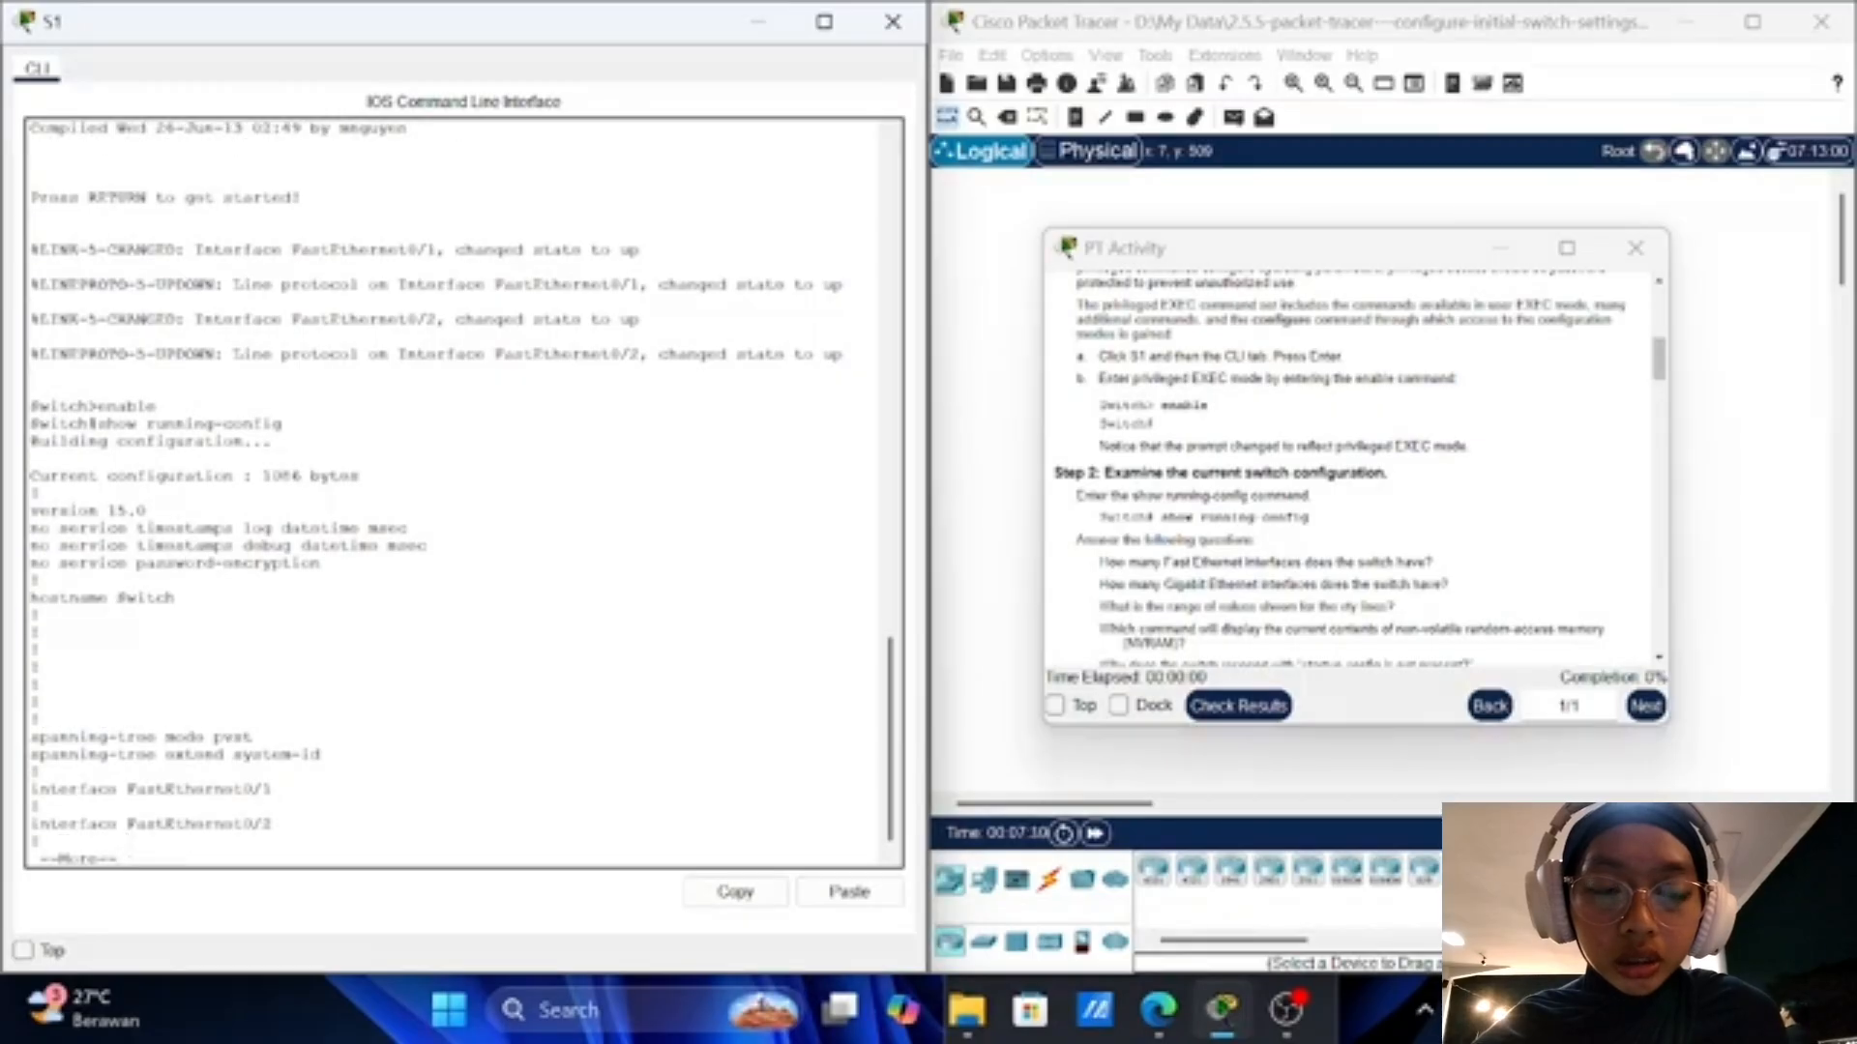
key("Return")
key("Return")
key("Return")
key("Return")
key("Return")
key("Return")
key("Return")
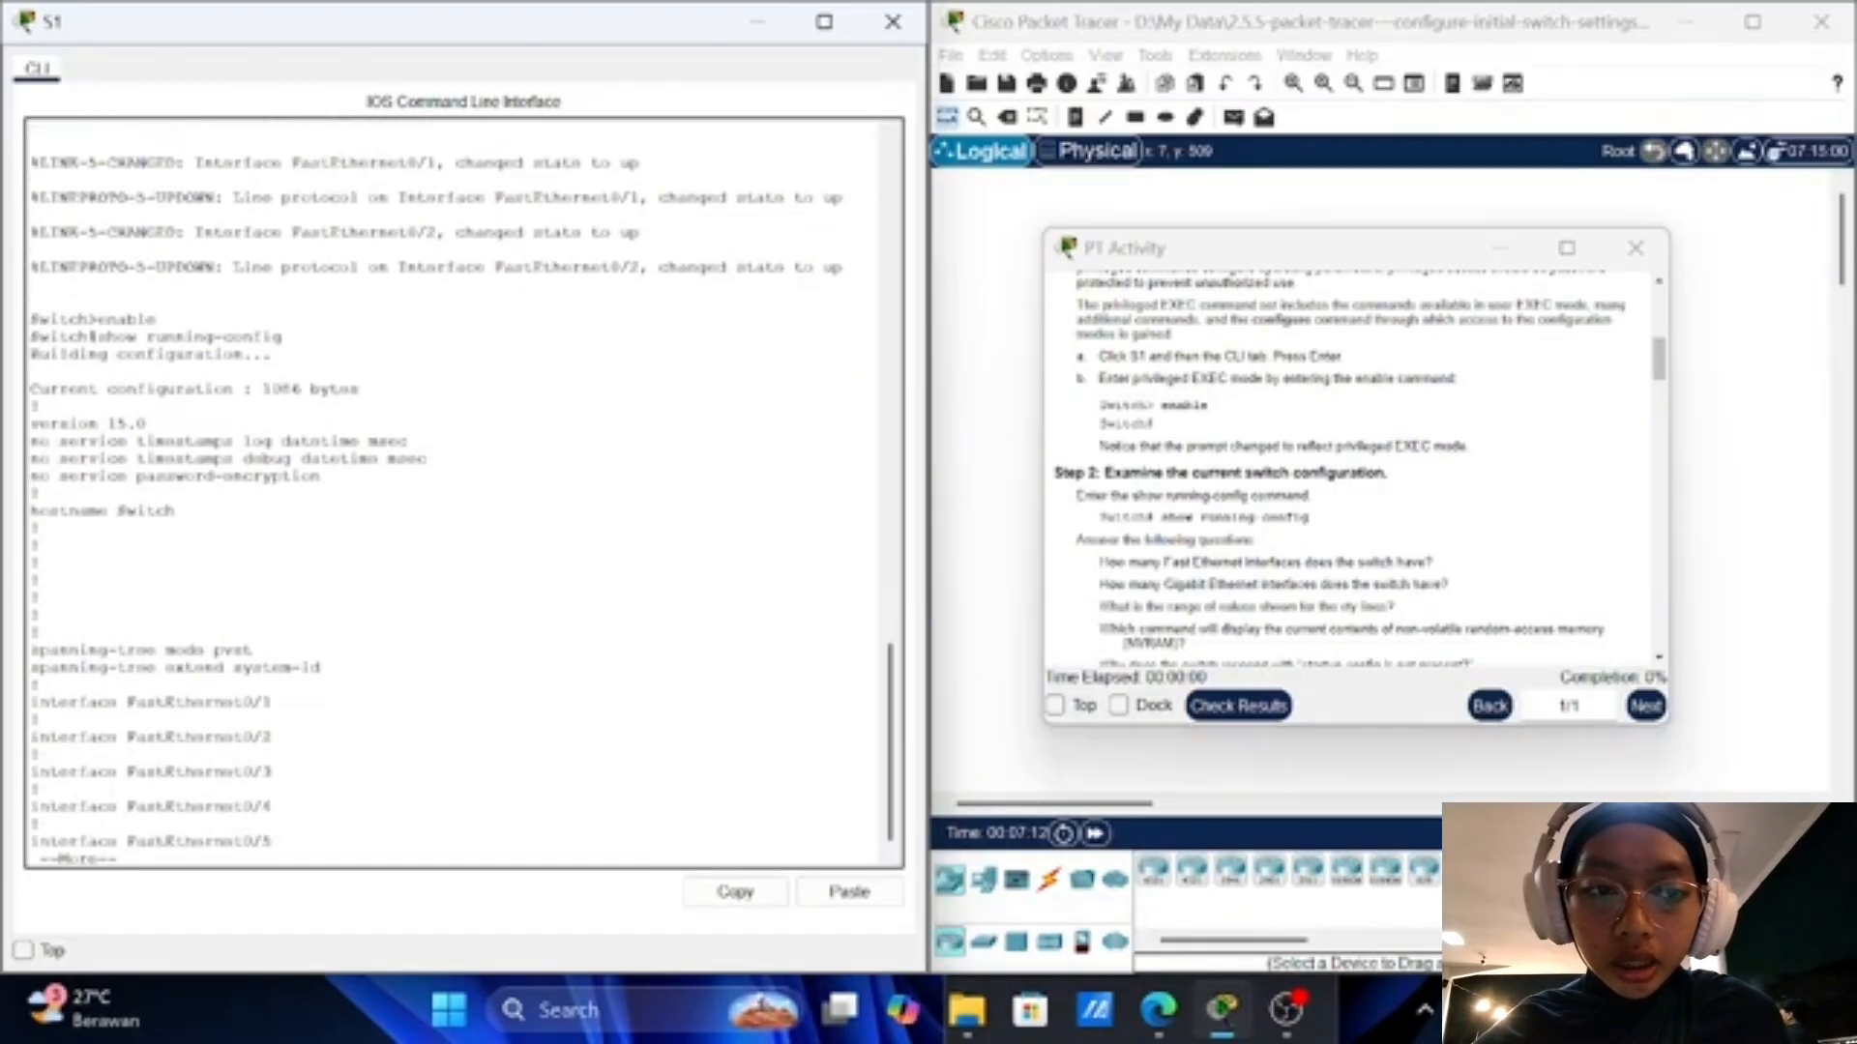
key("Return")
key("Return")
key("Return")
key("Return")
key("Return")
key("Return")
key("Return")
key("Return")
key("Return")
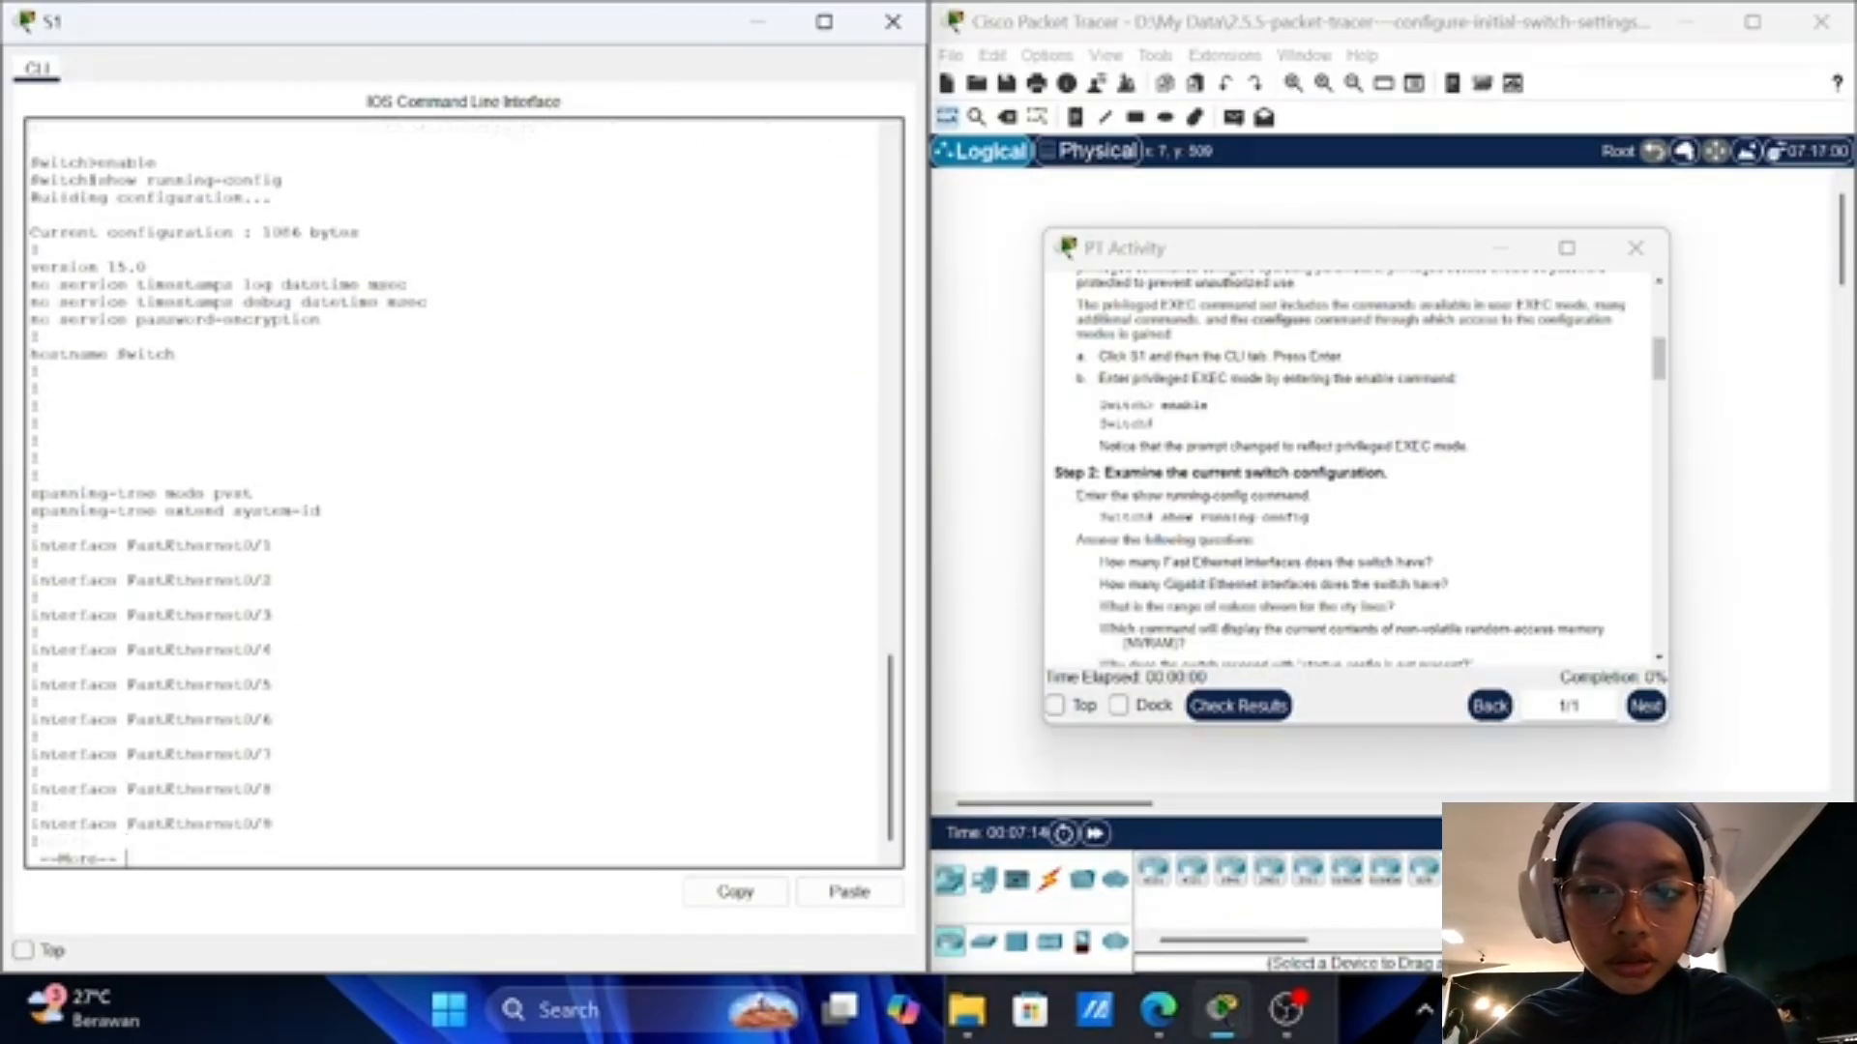
key("Return")
key("Return")
key("Return")
key("Return")
key("Return")
key("Return")
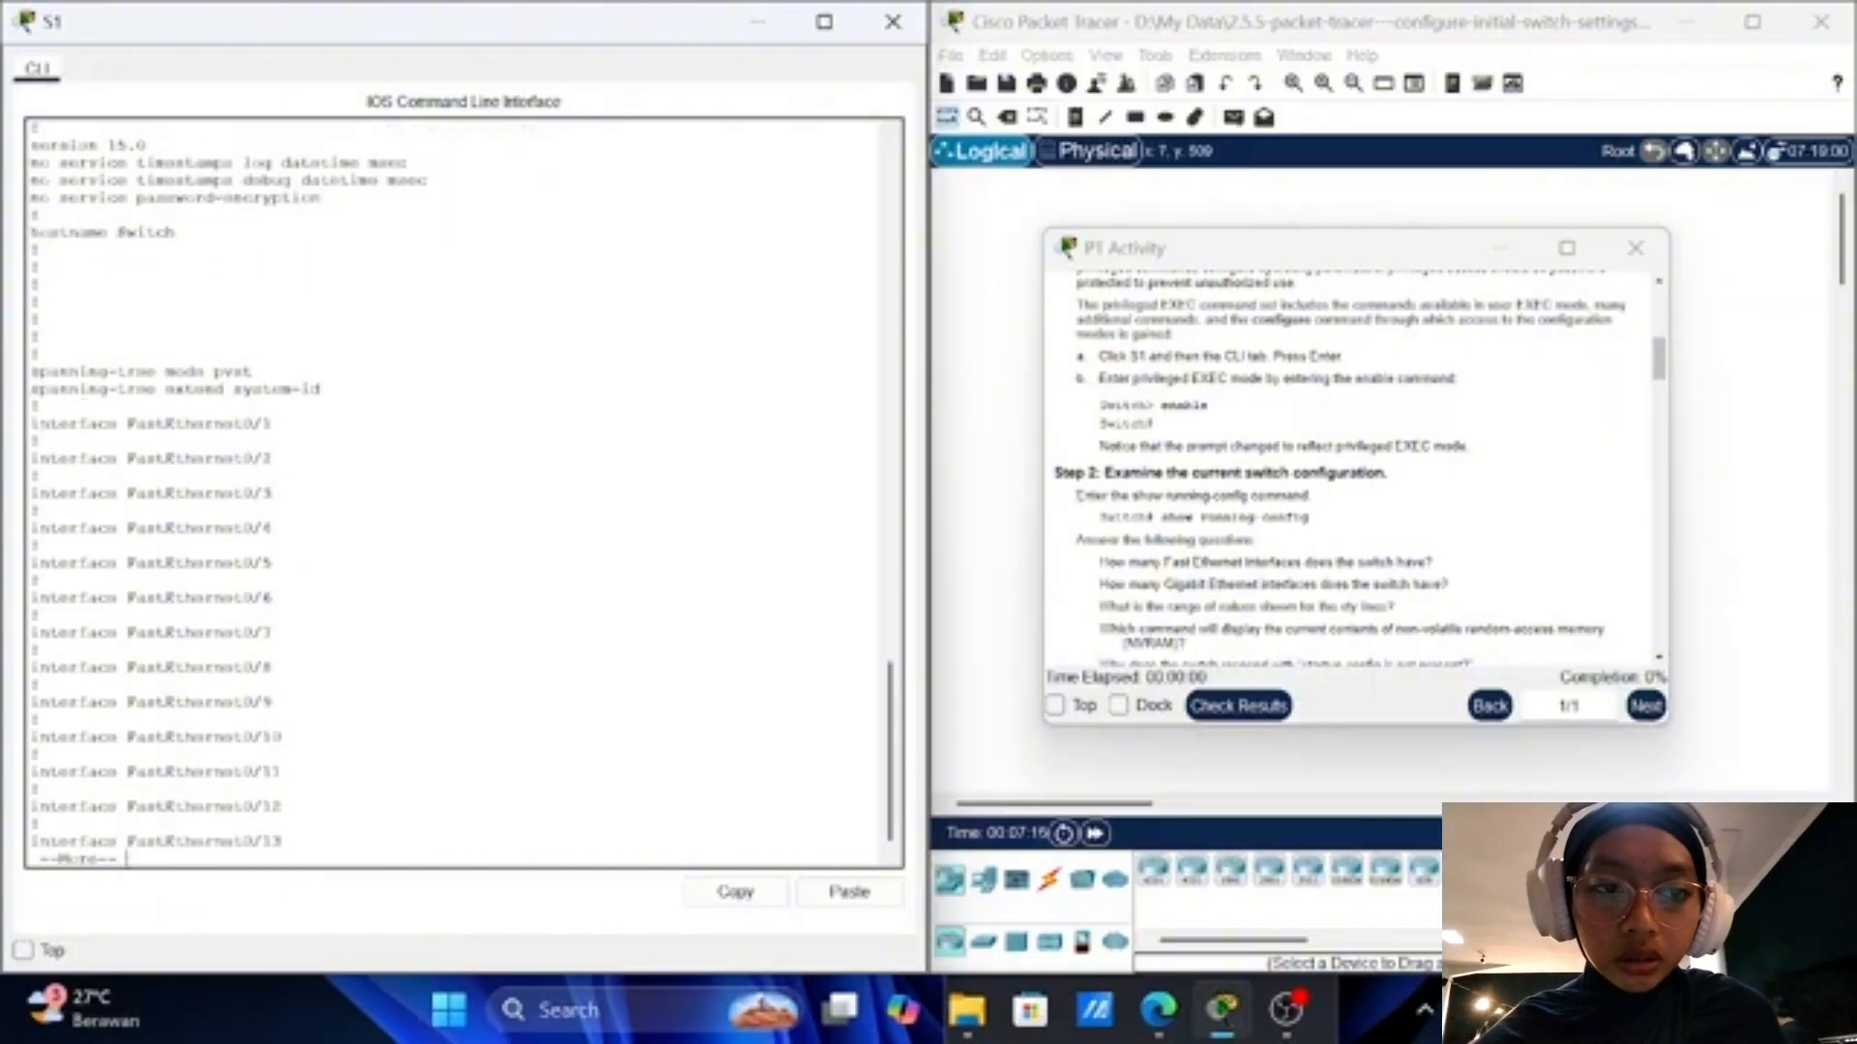
key("Return")
key("Return")
key("Return")
key("Return")
key("Return")
key("Return")
key("Return")
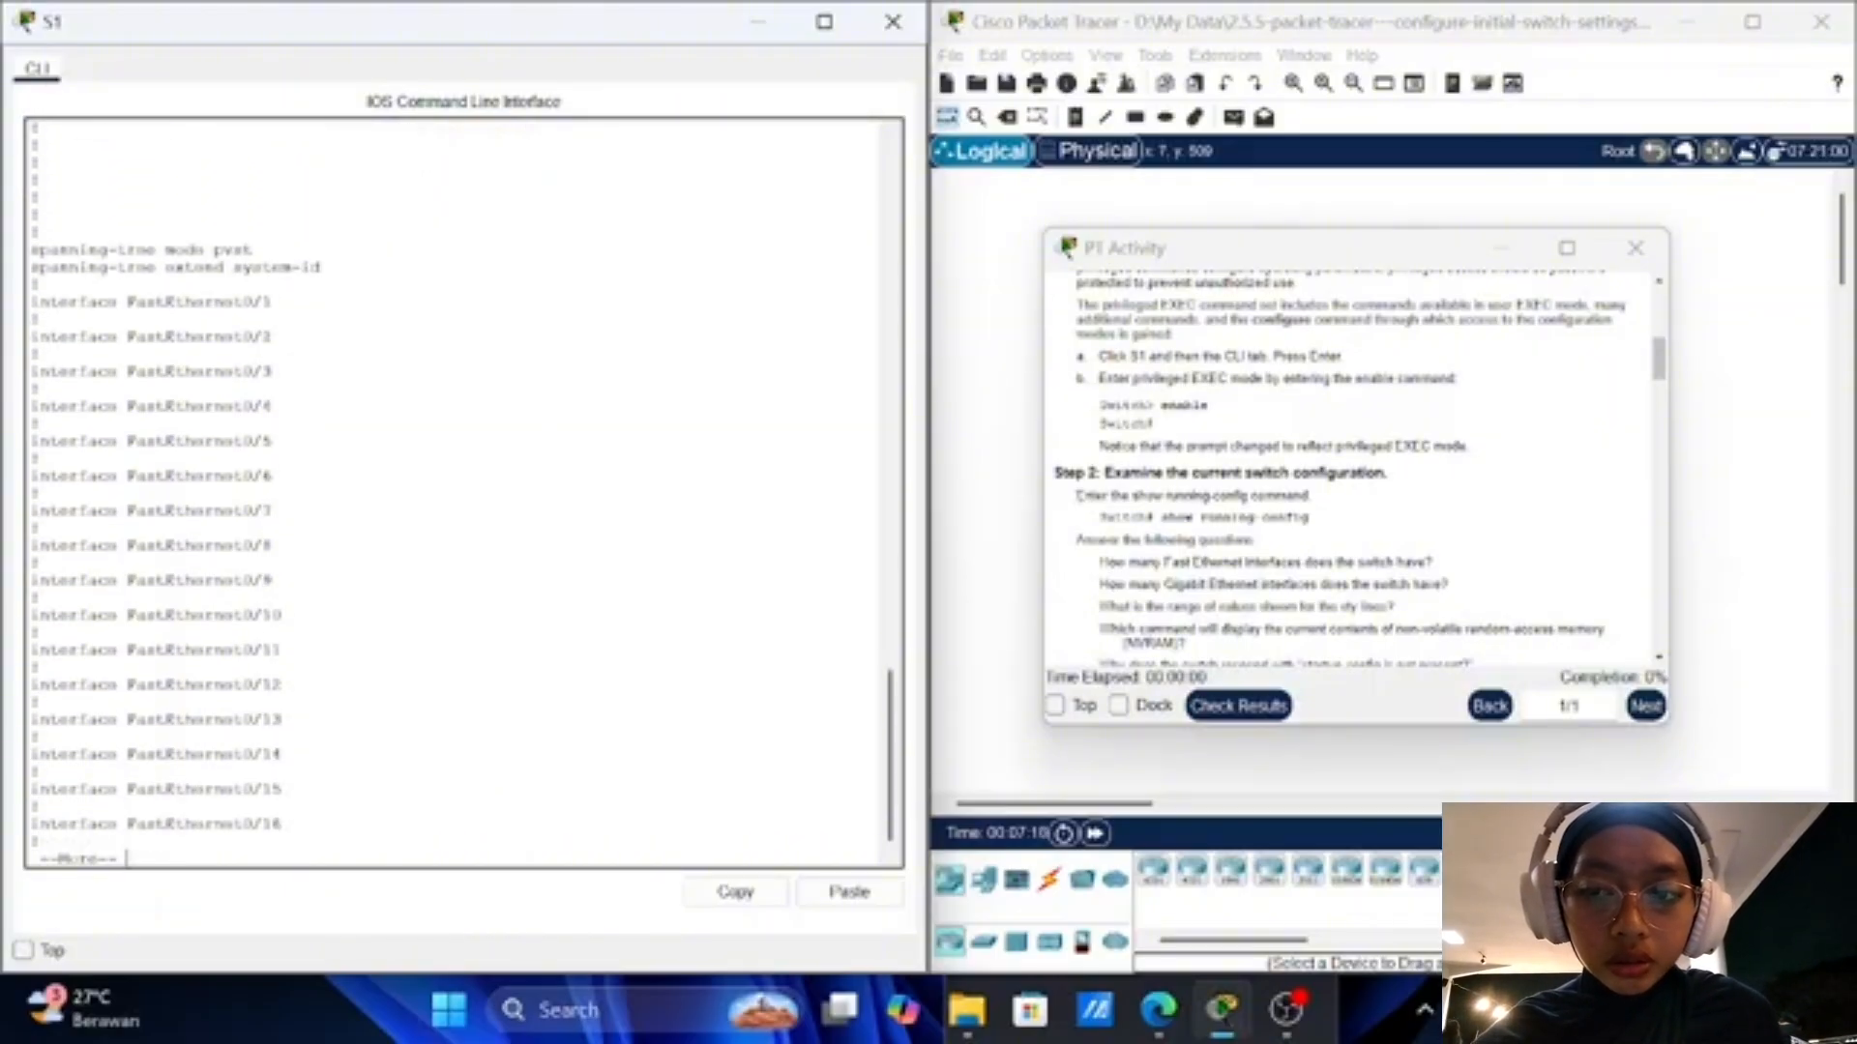
key("Return")
key("Return")
key("Return")
key("Return")
key("Return")
key("Return")
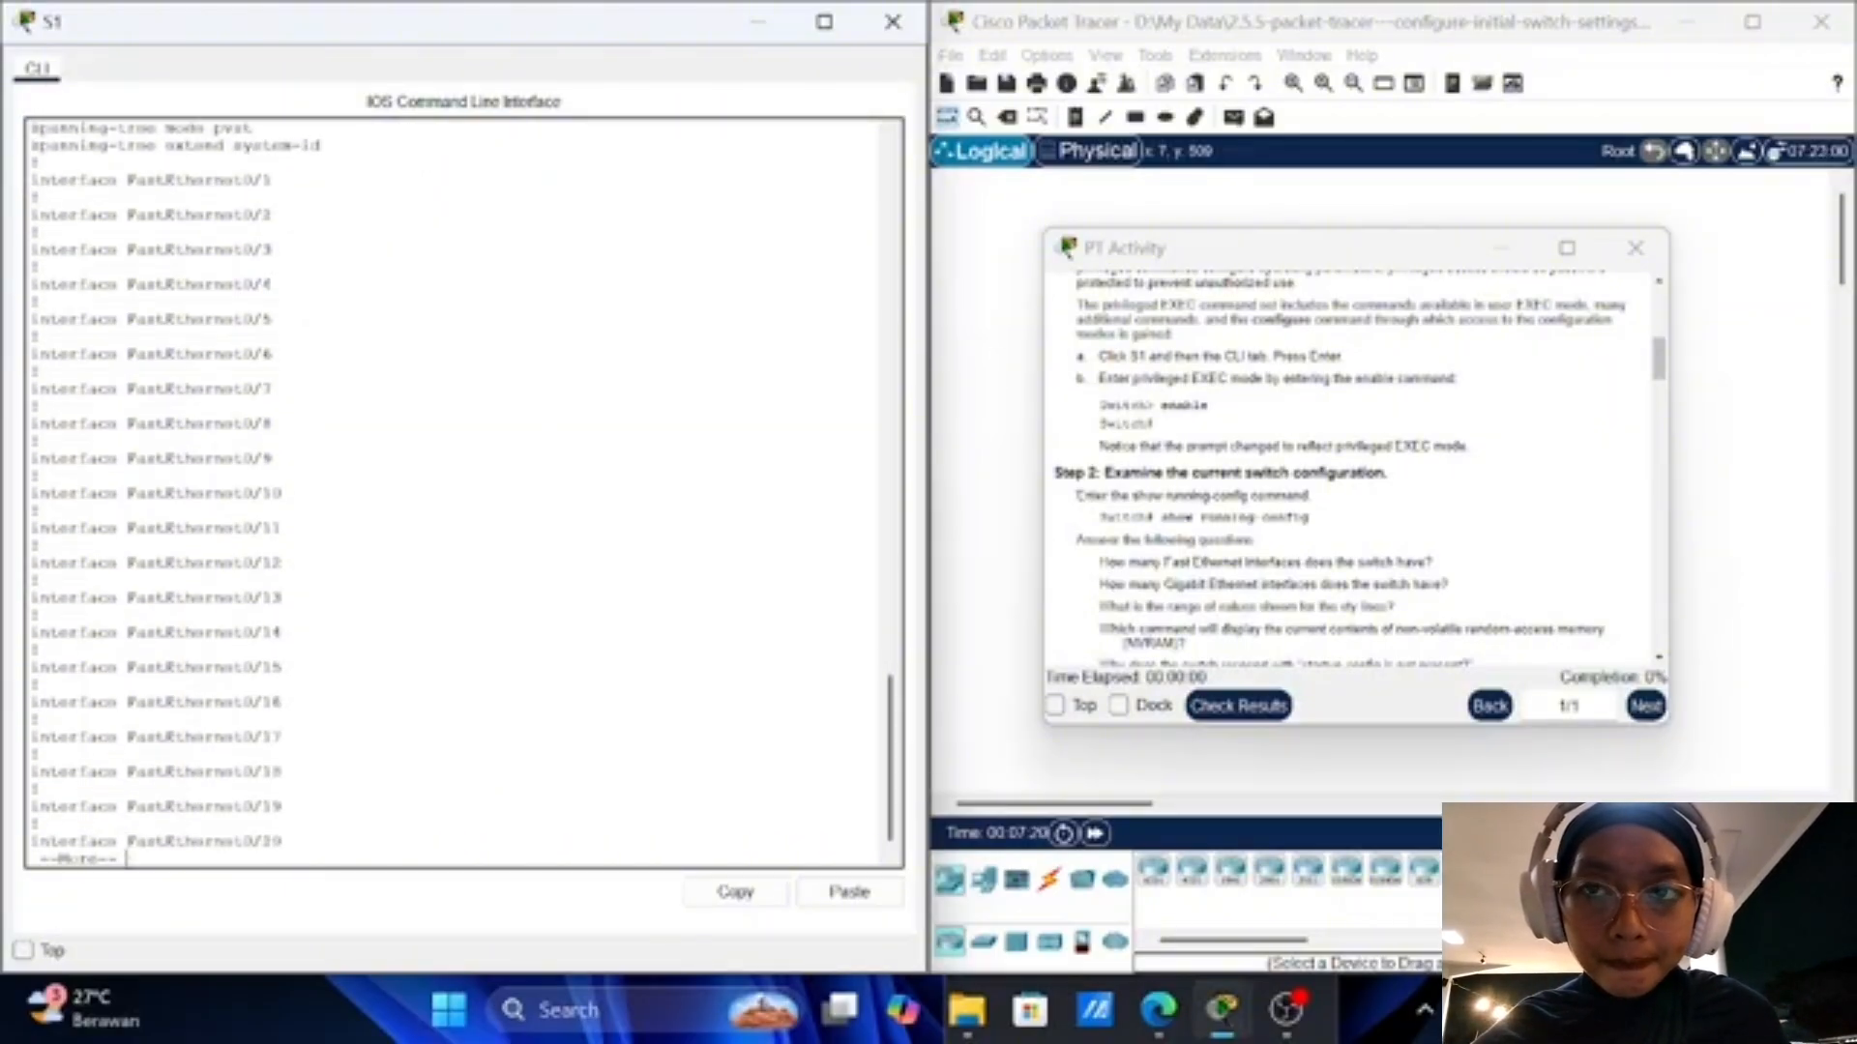
key("Return")
key("Return")
key("Return")
key("Return")
key("Return")
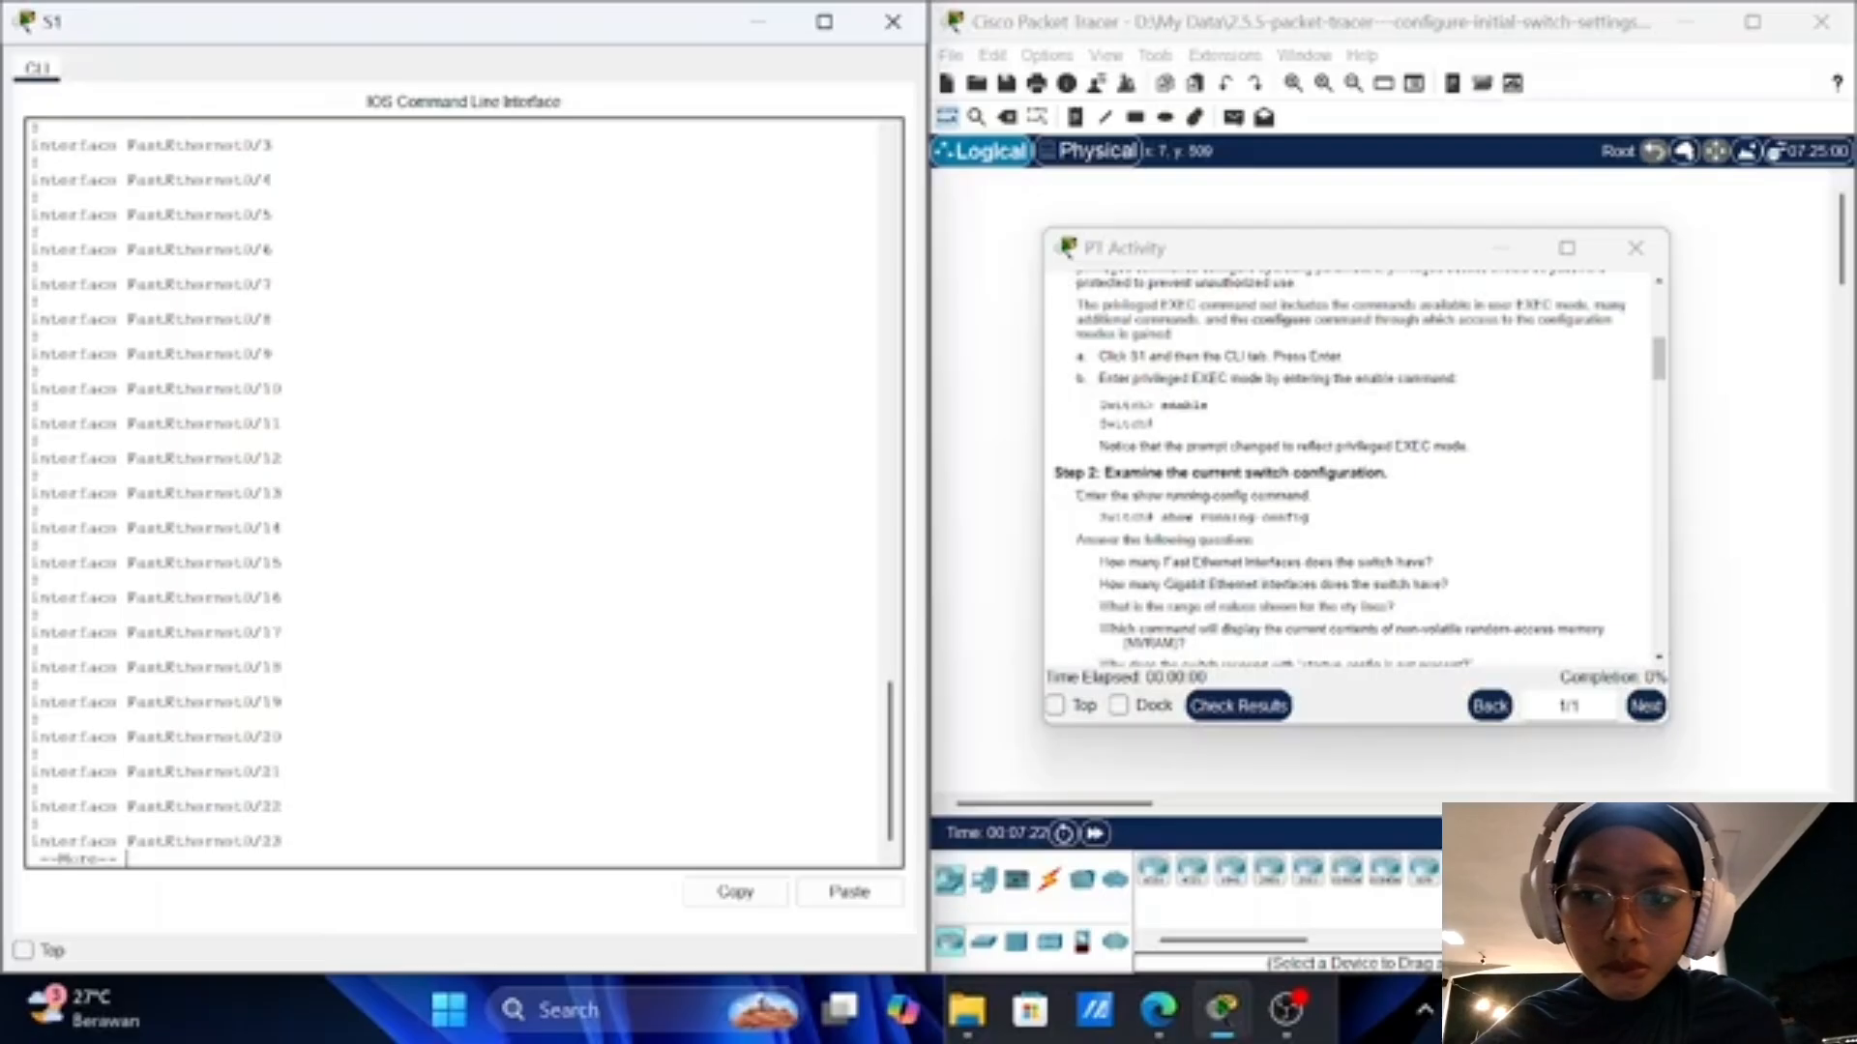
key("Return")
key("Return")
key("Return")
key("Return")
key("Return")
key("Return")
key("Return")
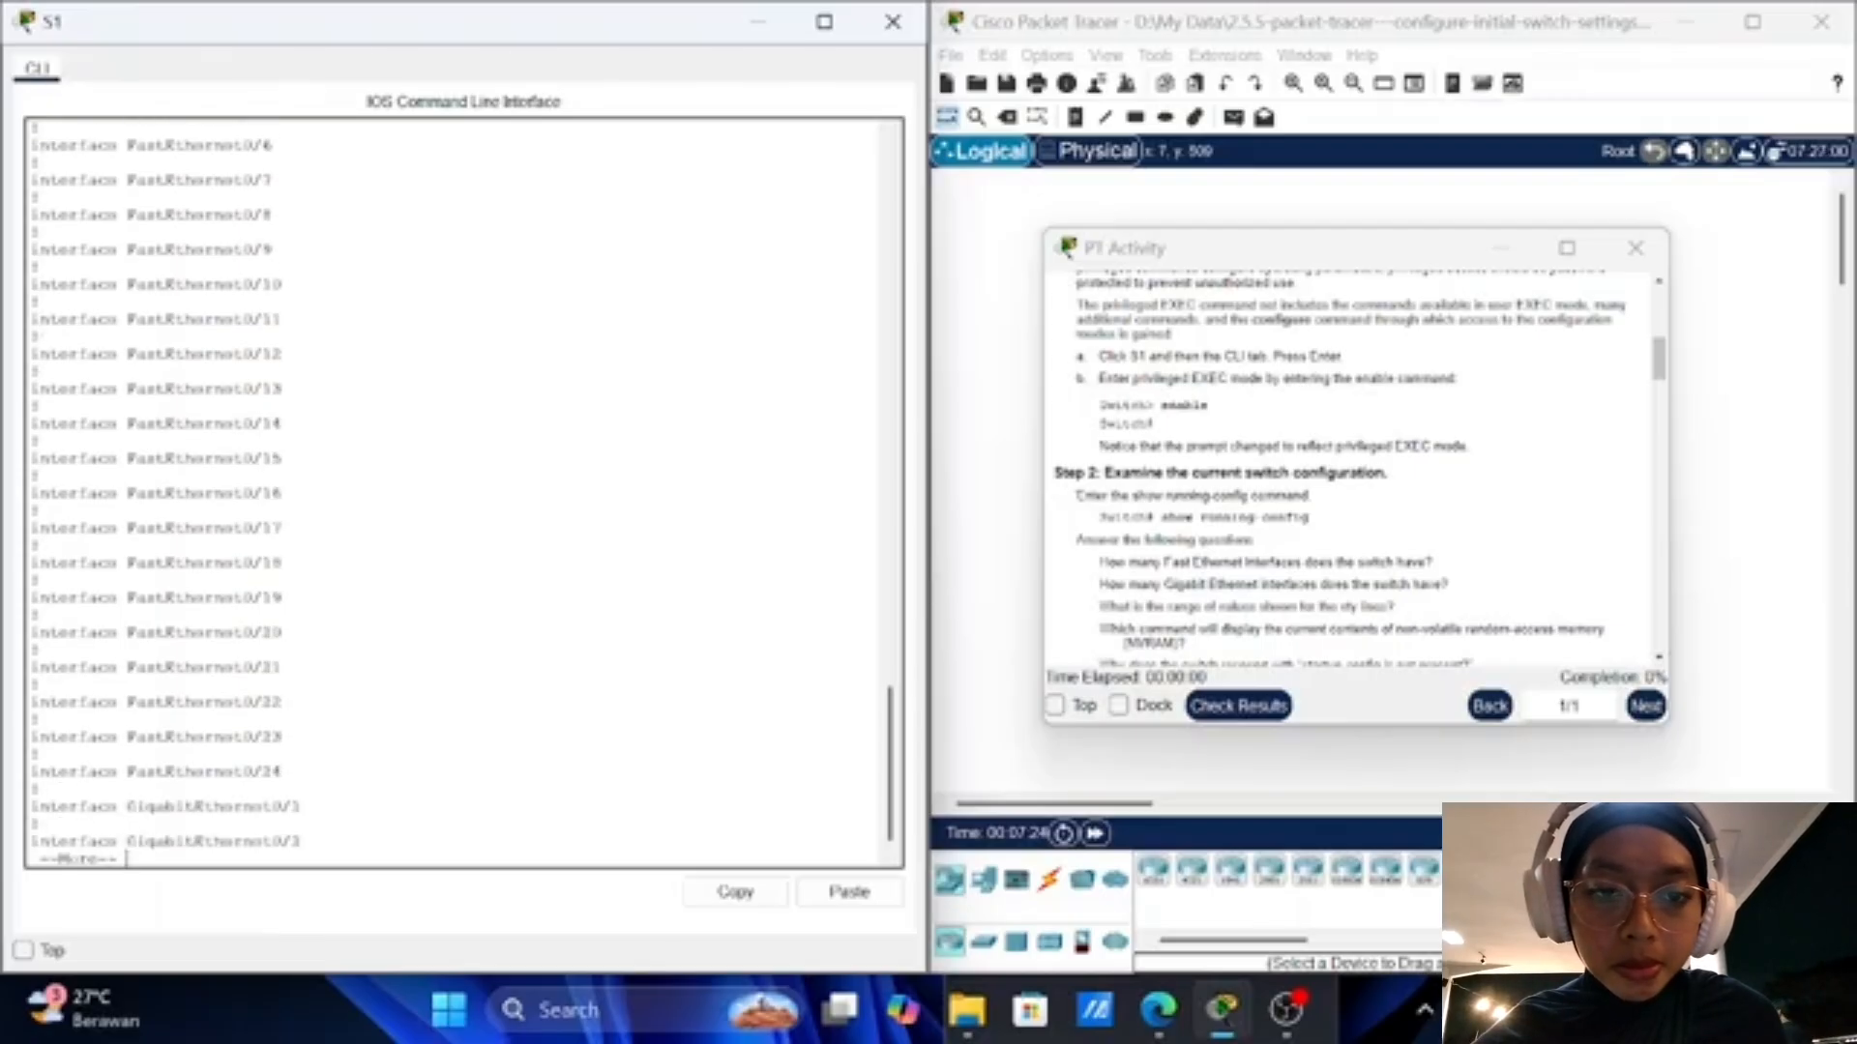
key("Return")
key("Return")
key("Return")
key("Return")
key("Return")
key("Return")
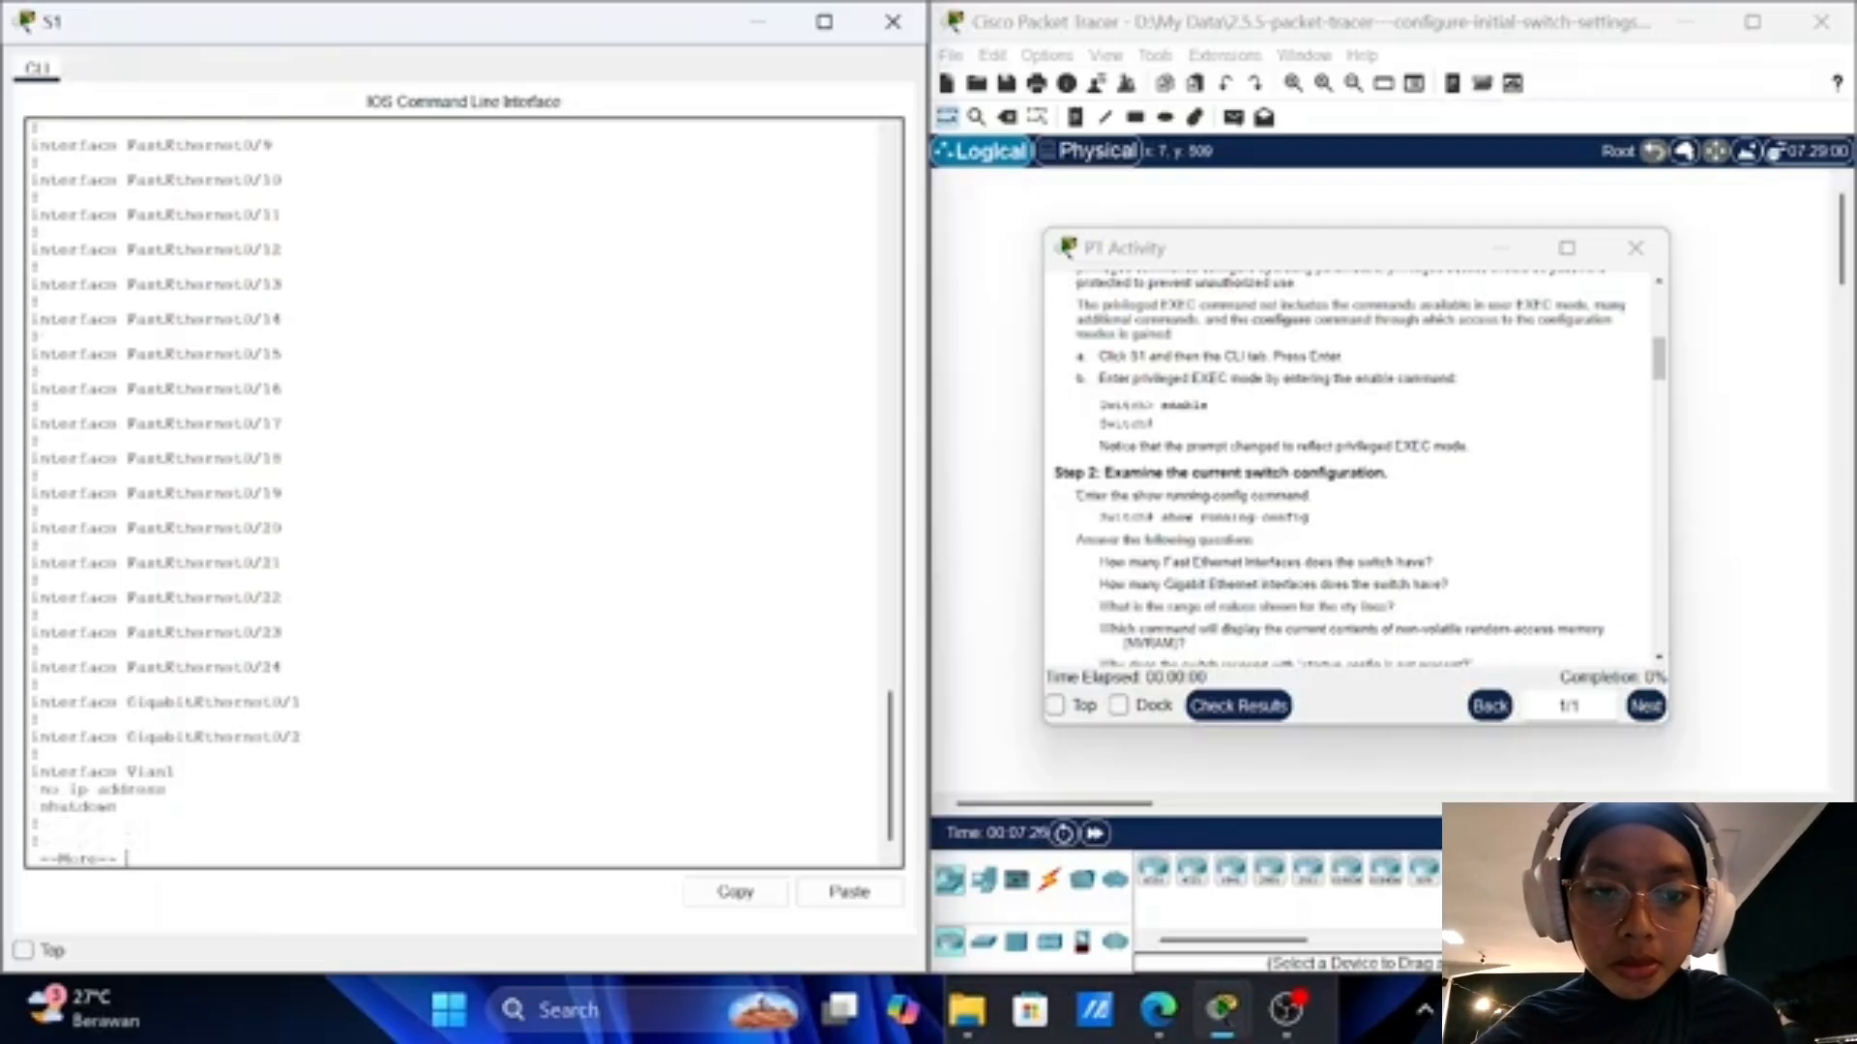
key("Return")
key("Return")
key("Return")
key("Return")
key("Return")
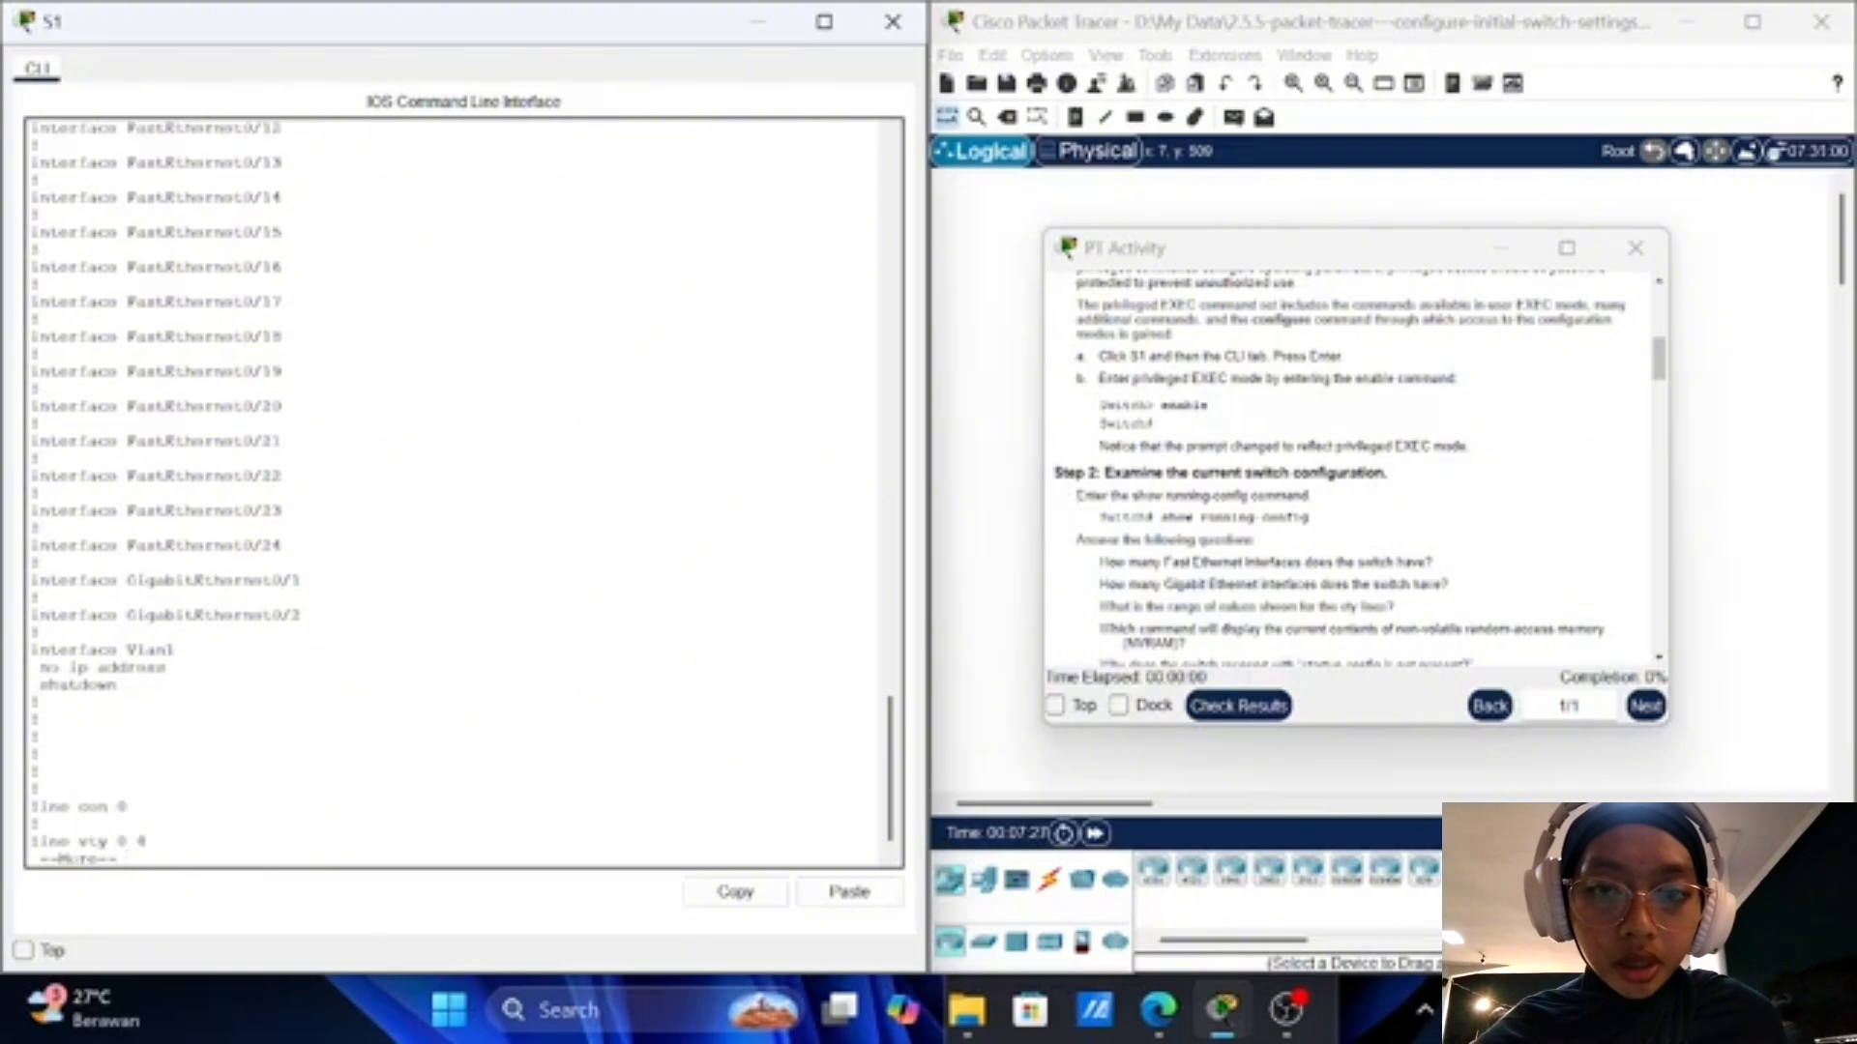
key("Return")
key("Return")
key("Return")
key("Return")
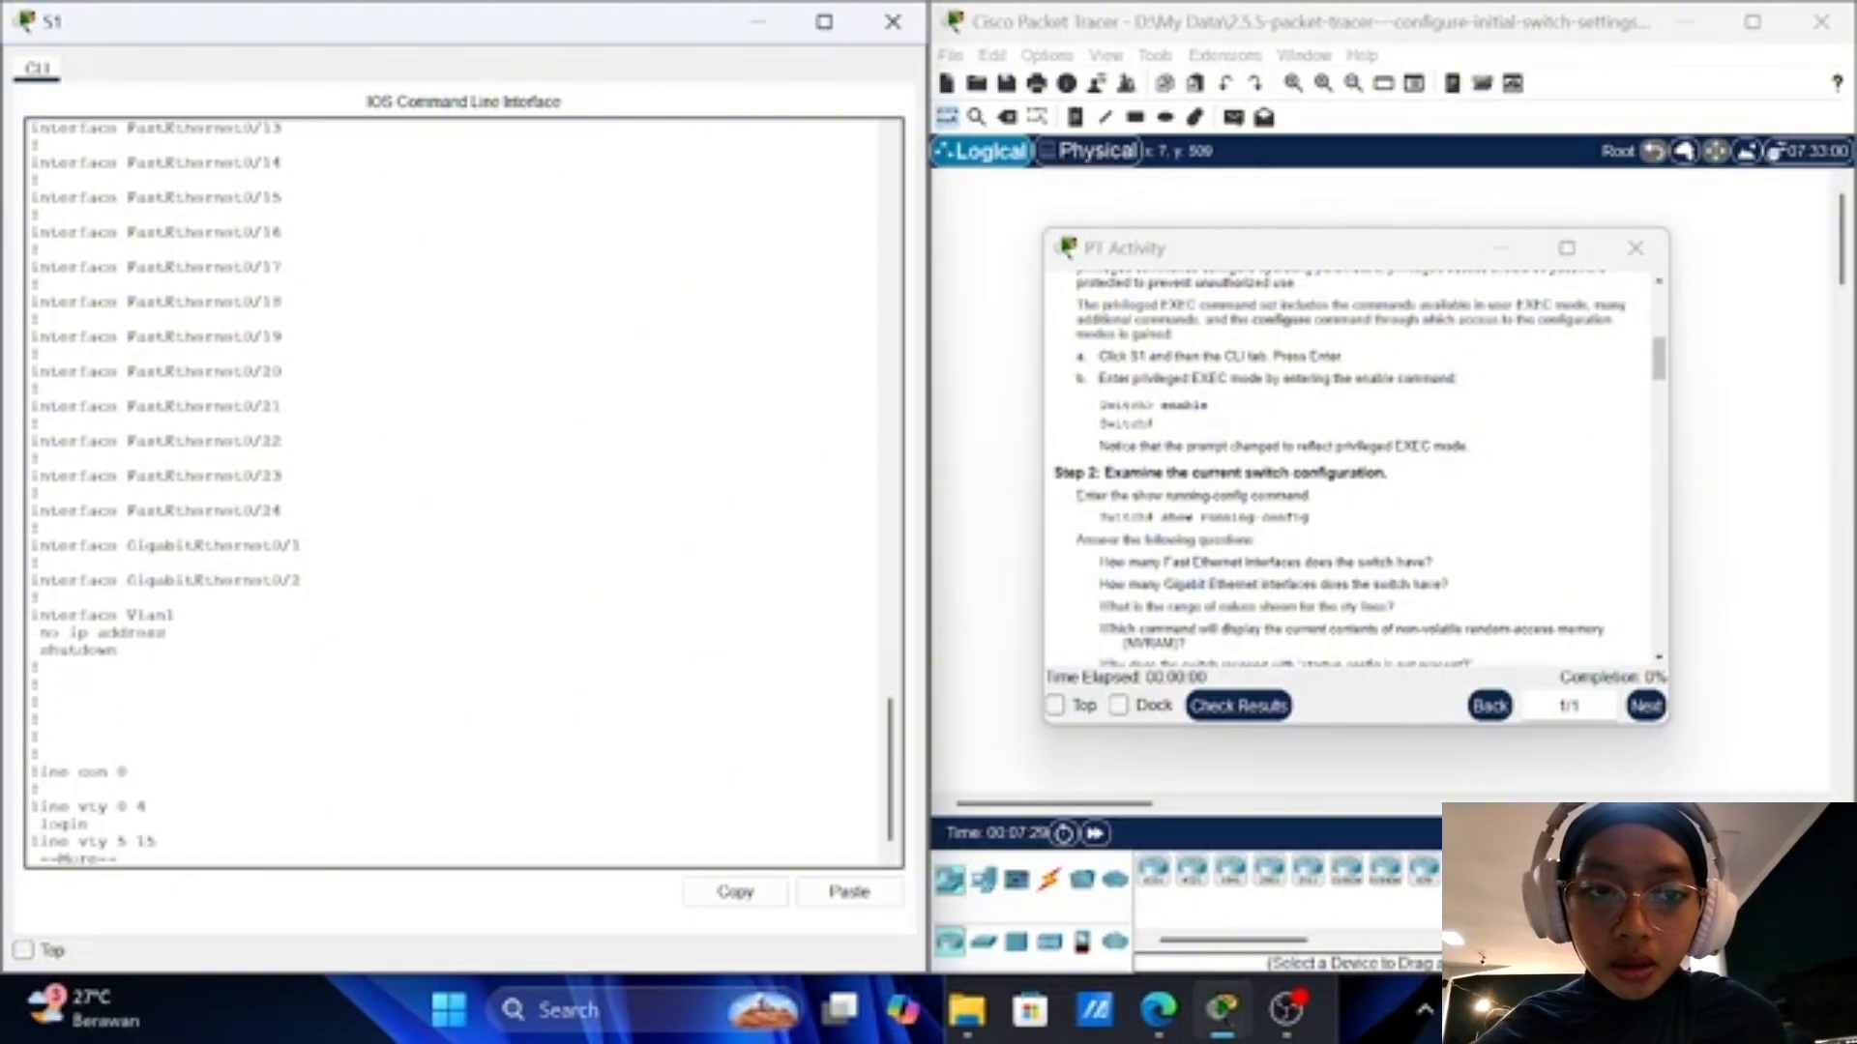
key("Return")
key("Return")
key("Return")
key("Return")
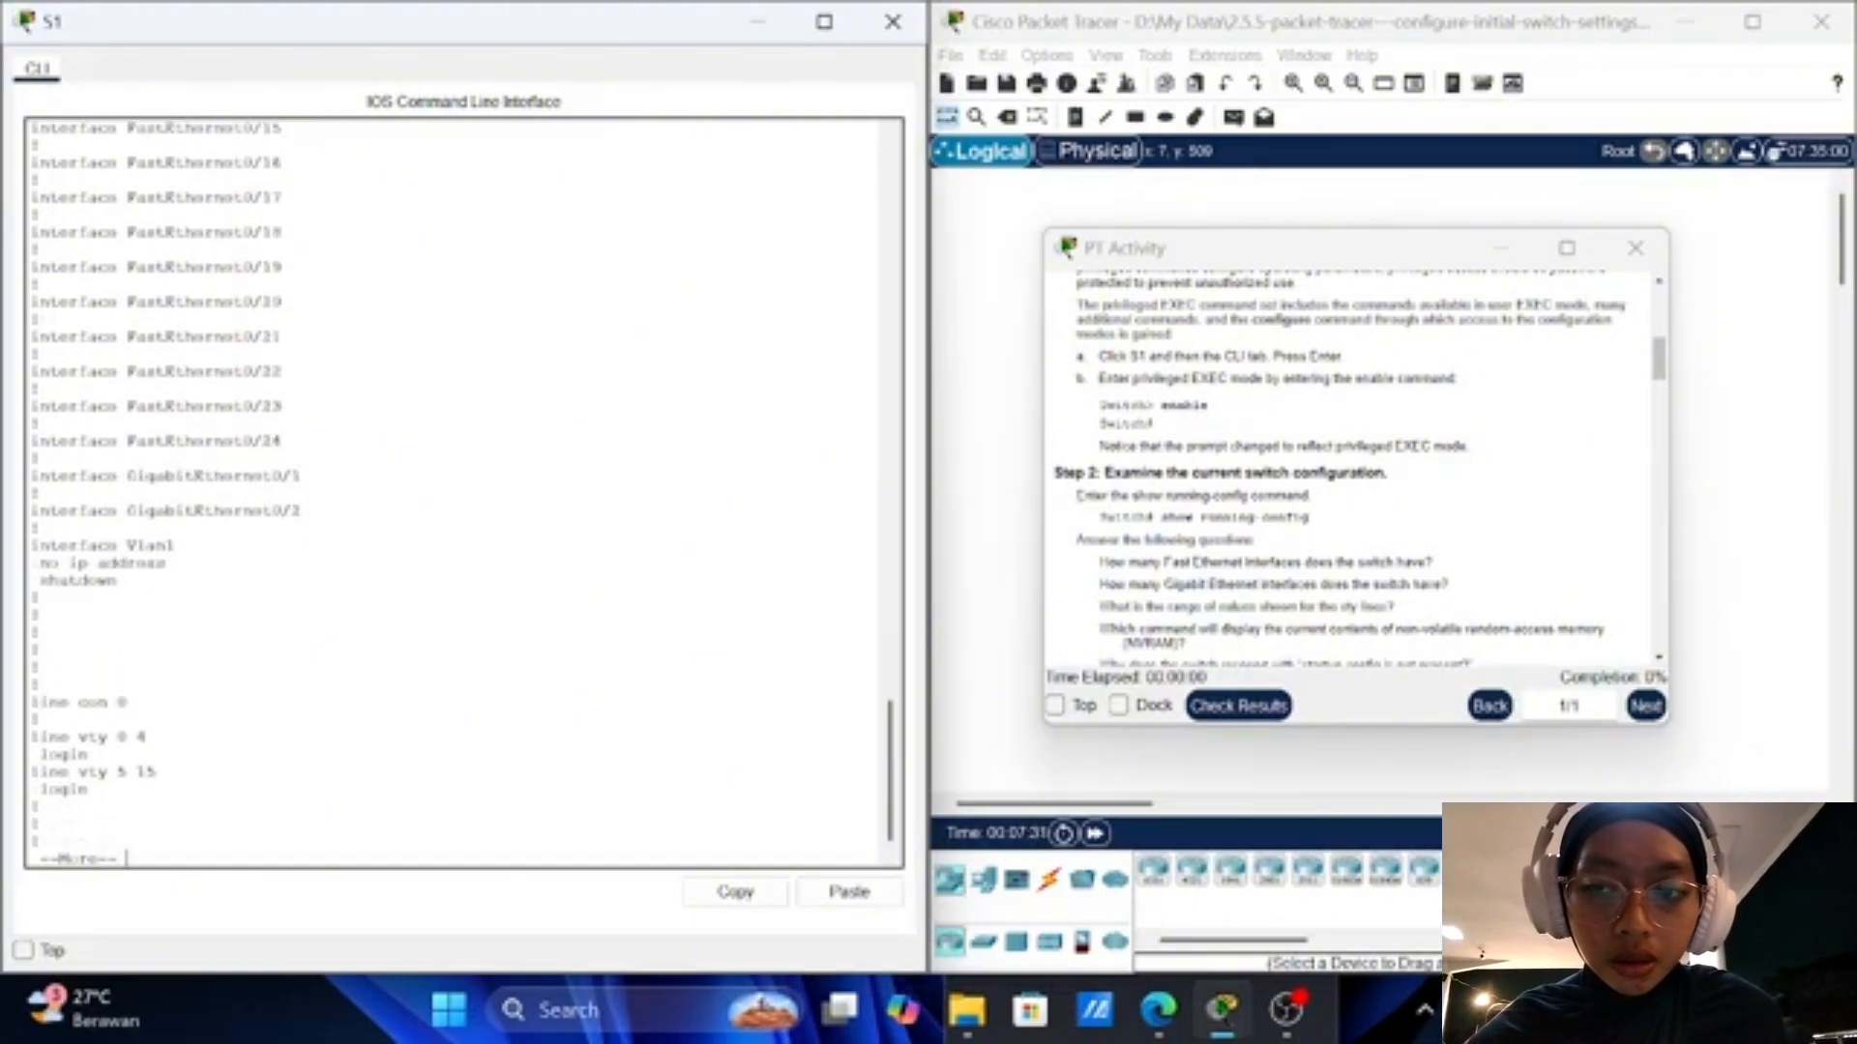
key("Return")
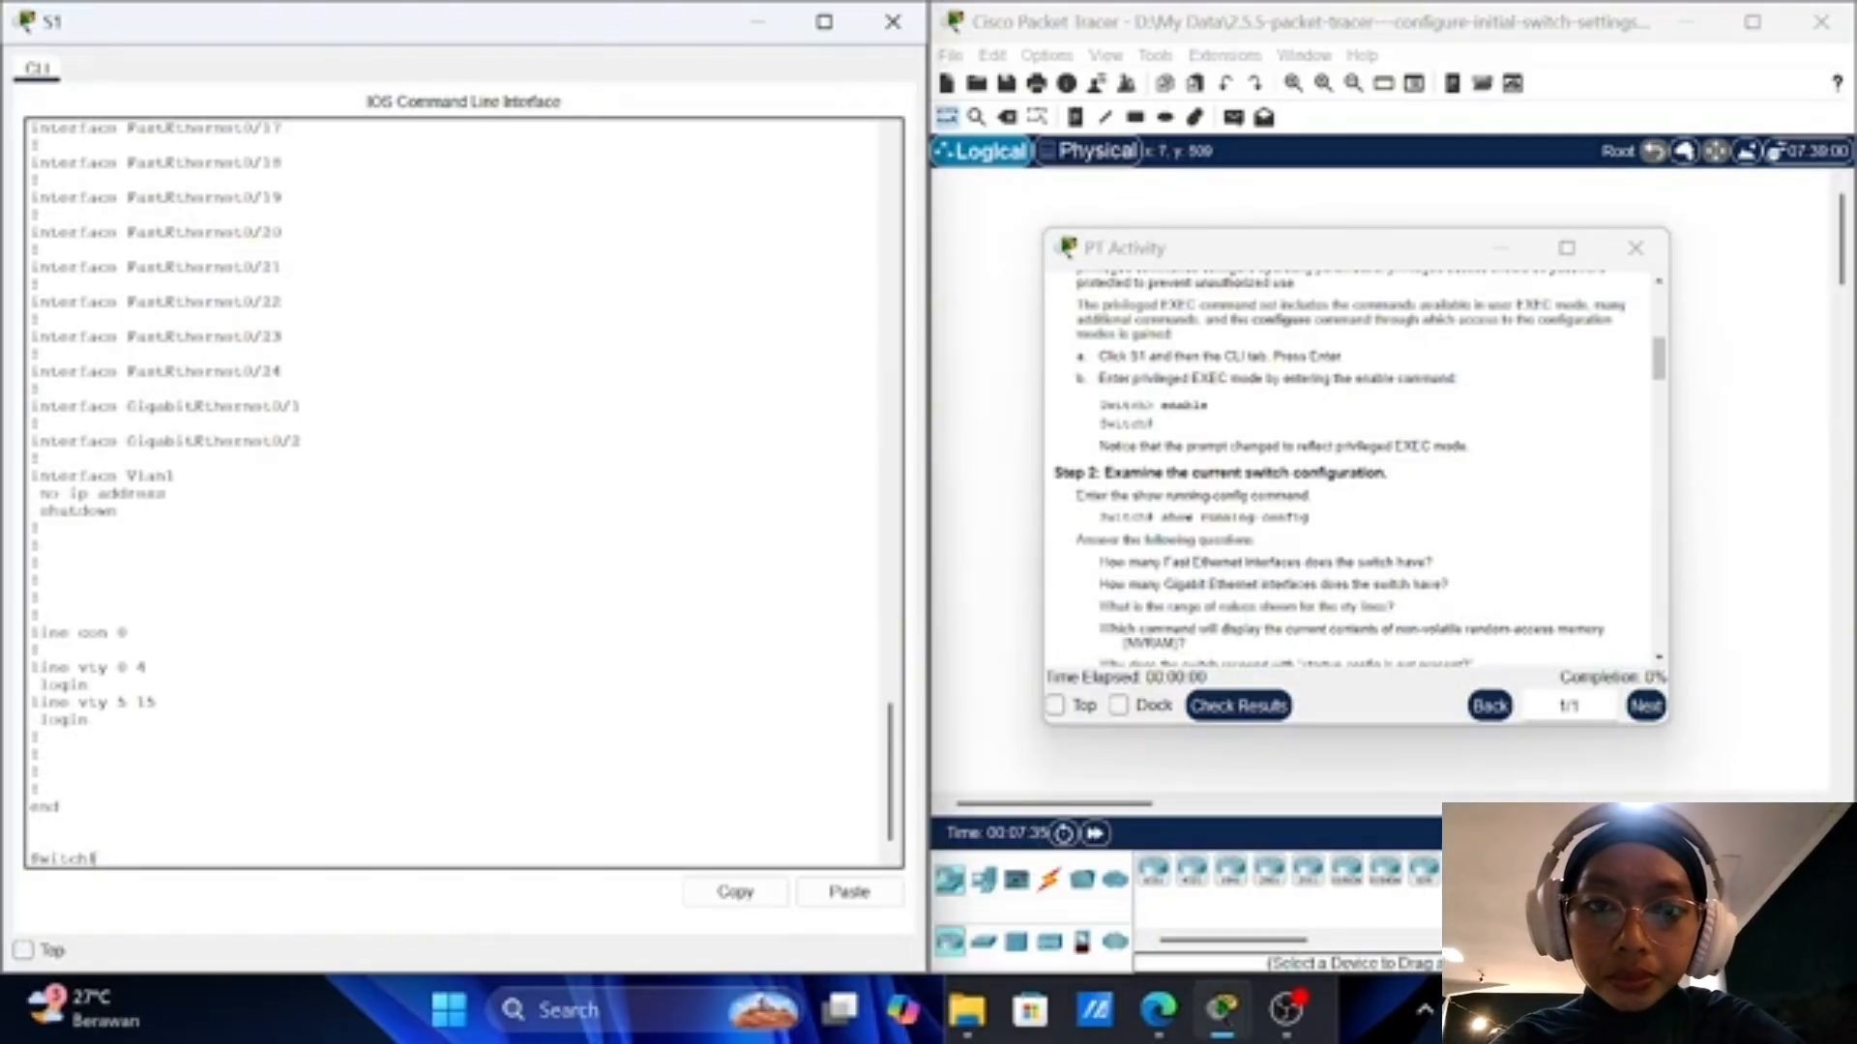
scroll(1354, 469, "down", 3)
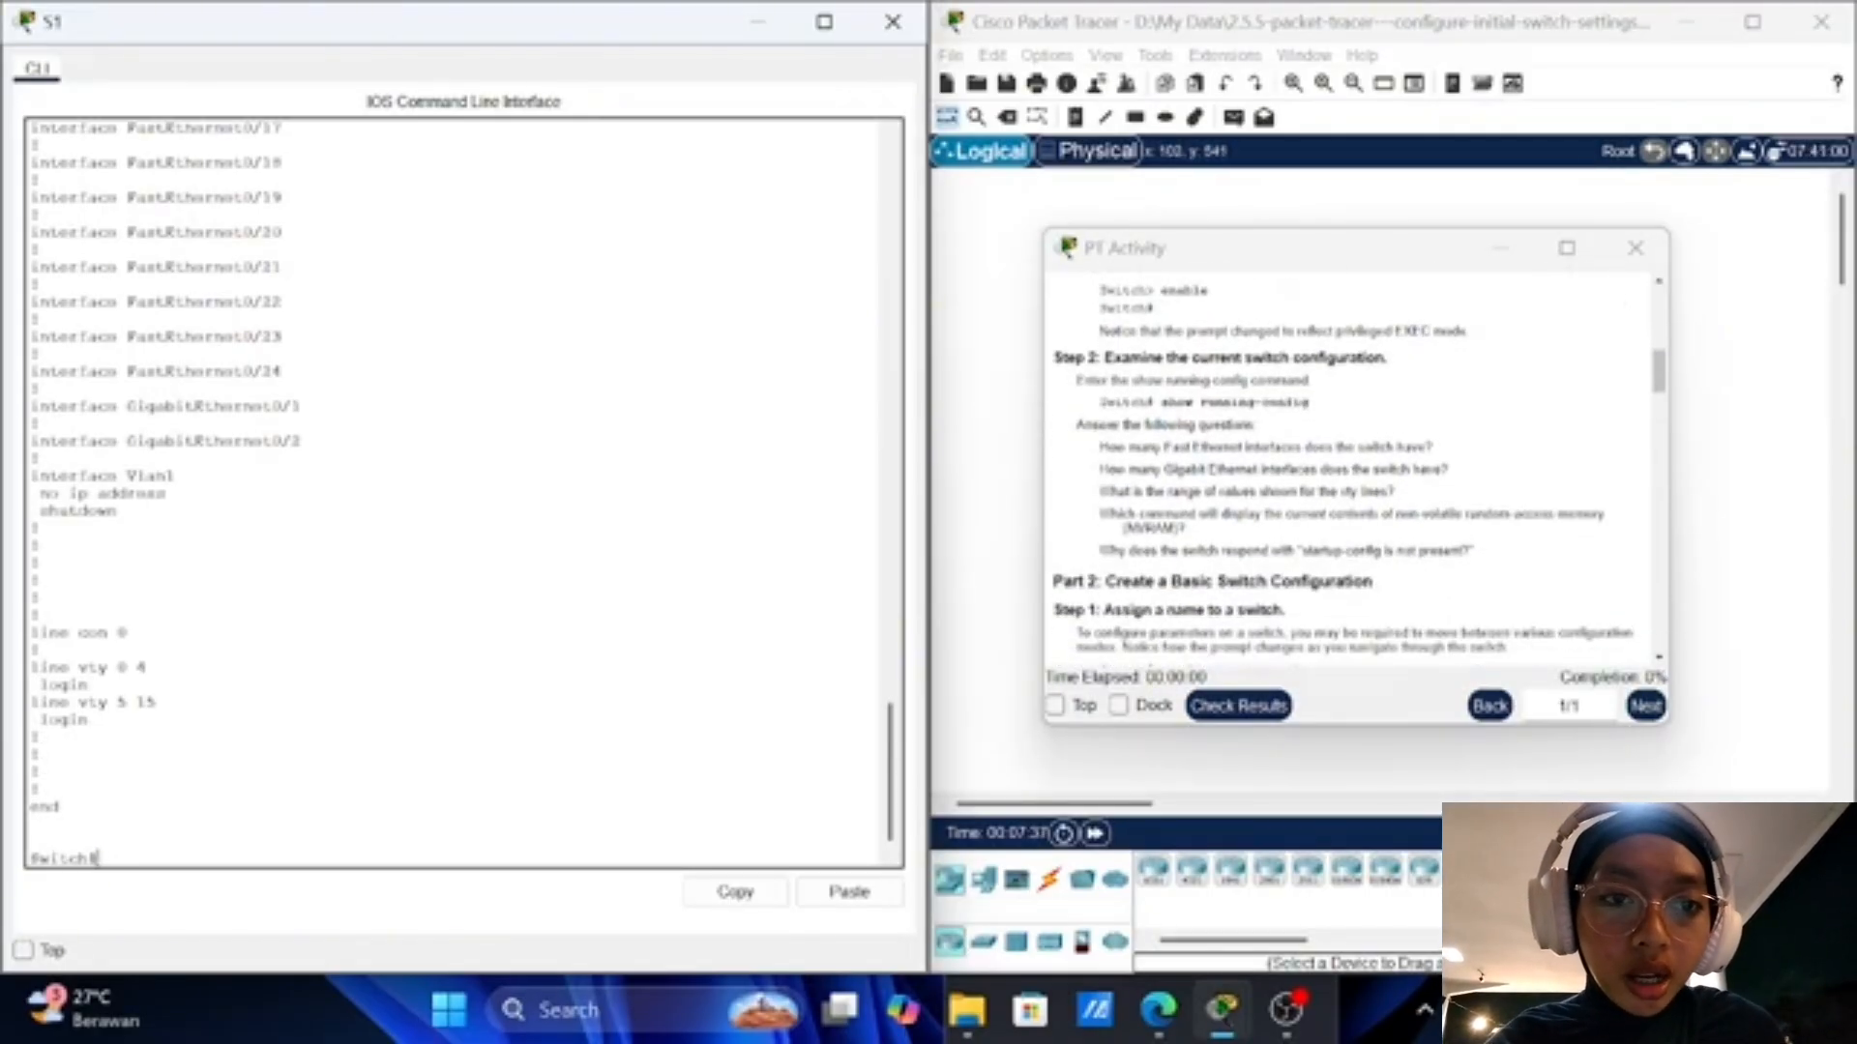
scroll(1354, 469, "down", 3)
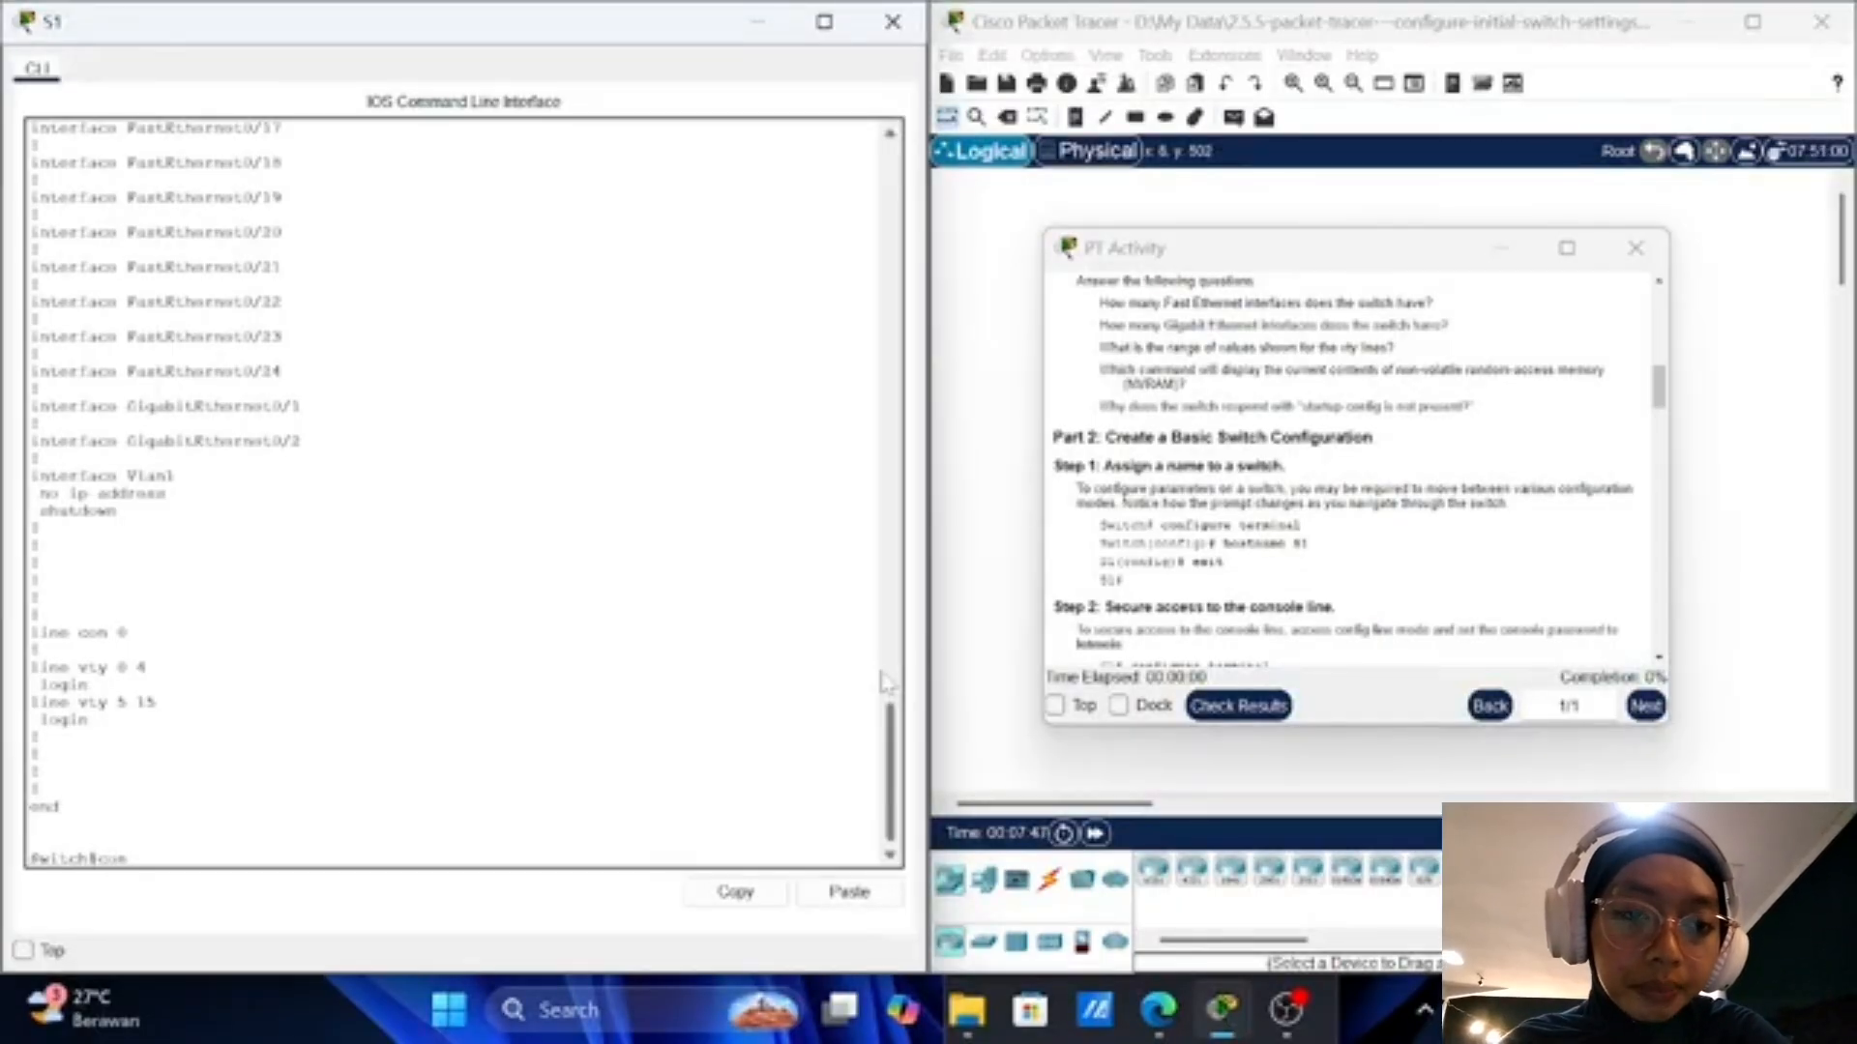
Step: In configure terminal, set hostname S1 and exit back to the S1# prompt
type("figure")
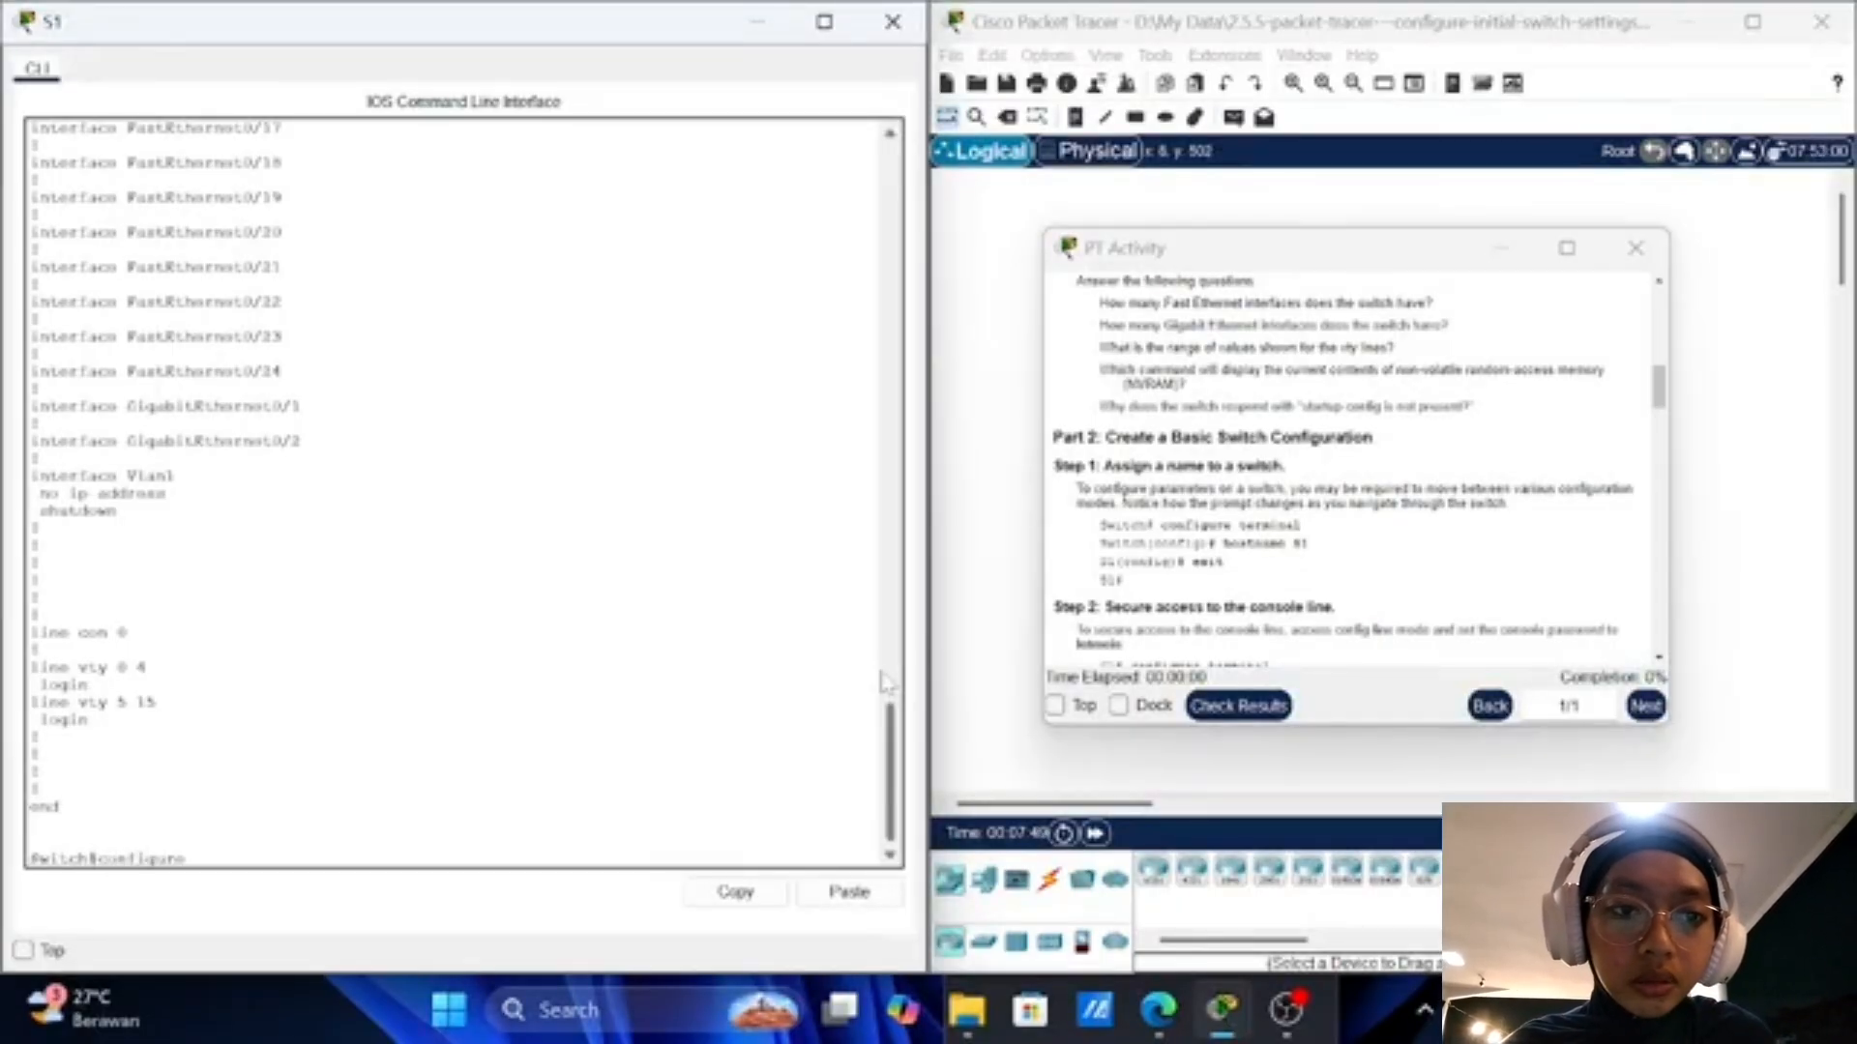
type(" term")
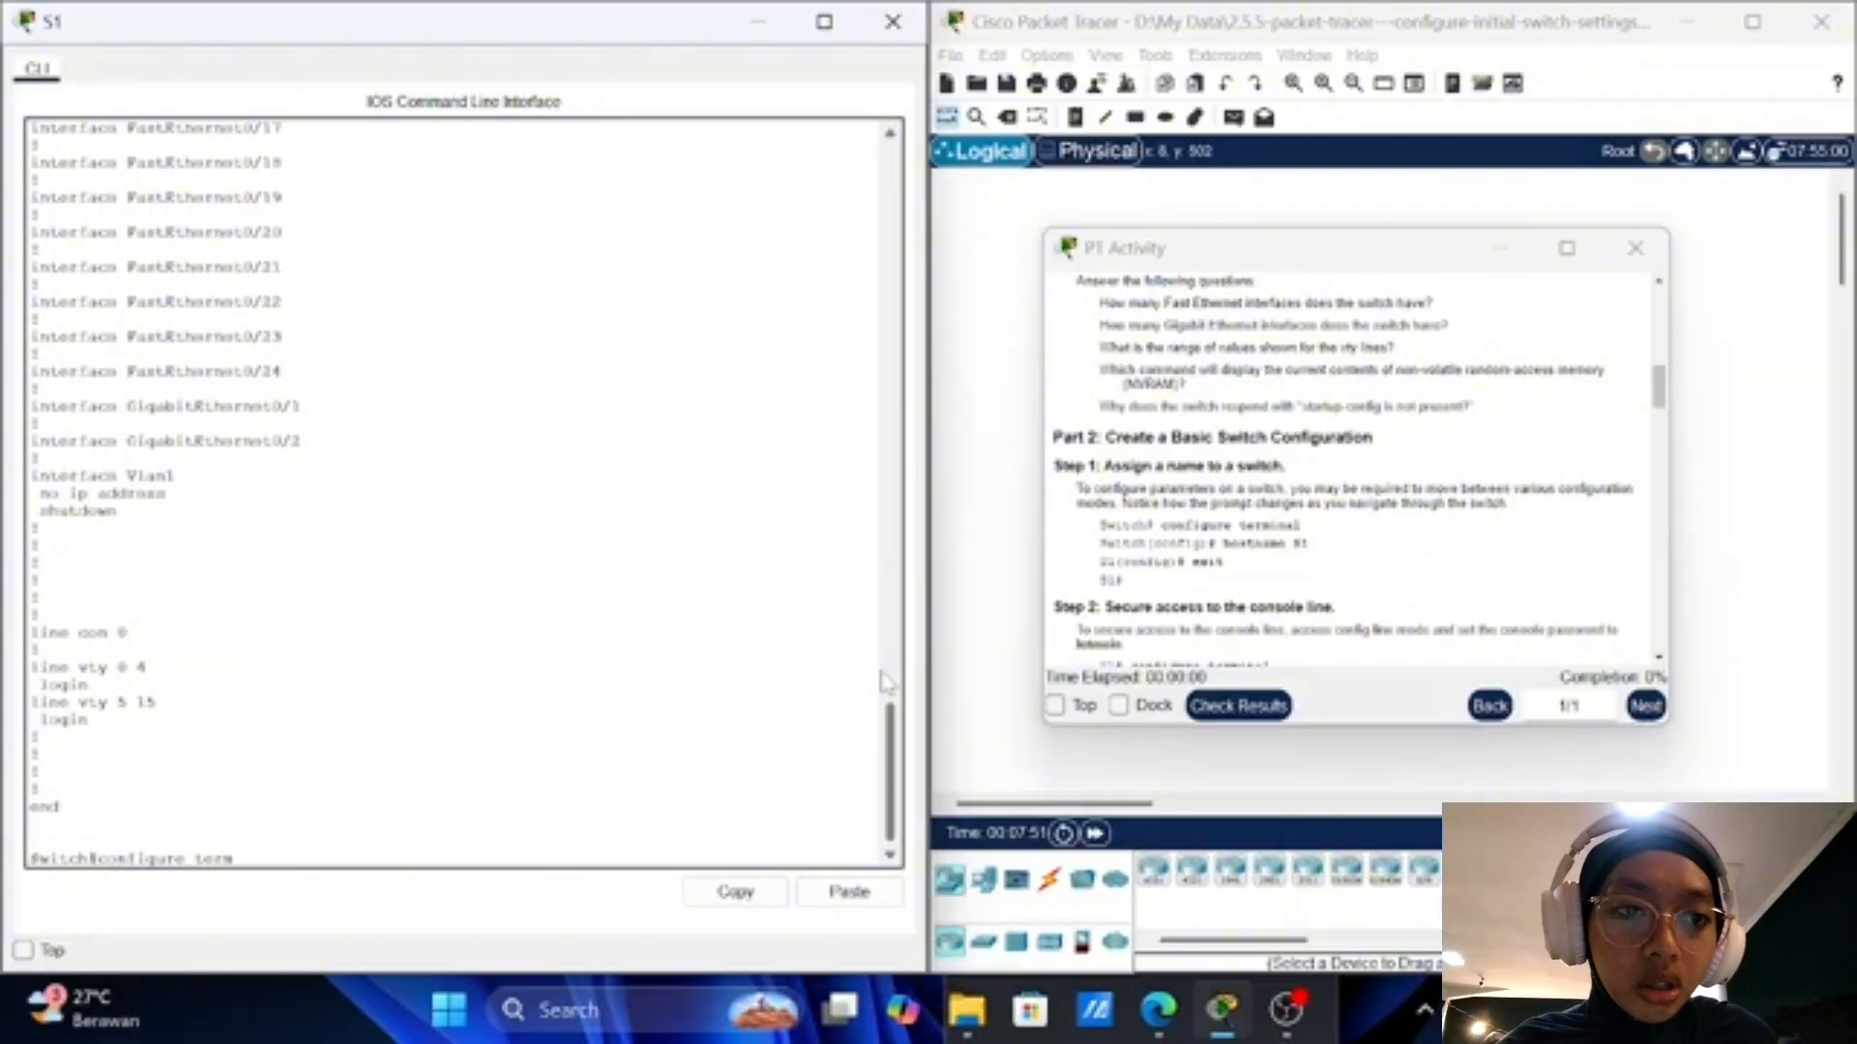
type("inal")
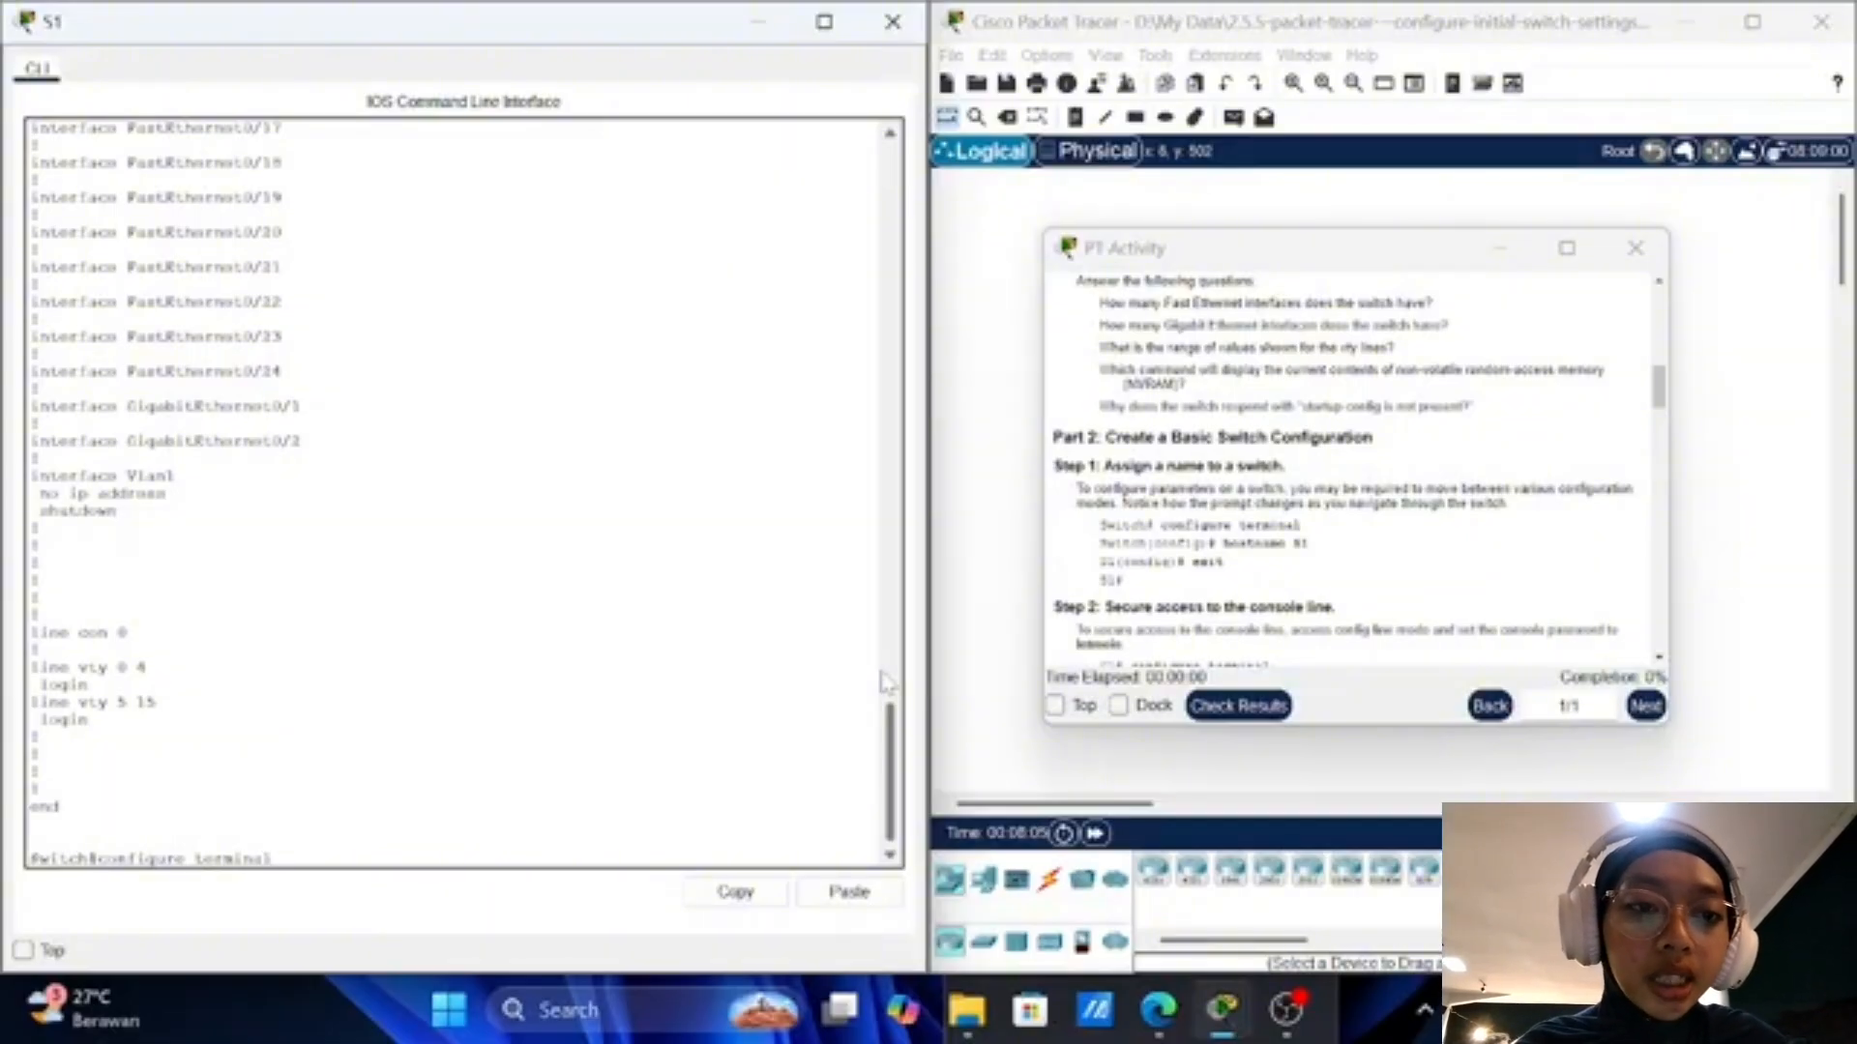
key("Return")
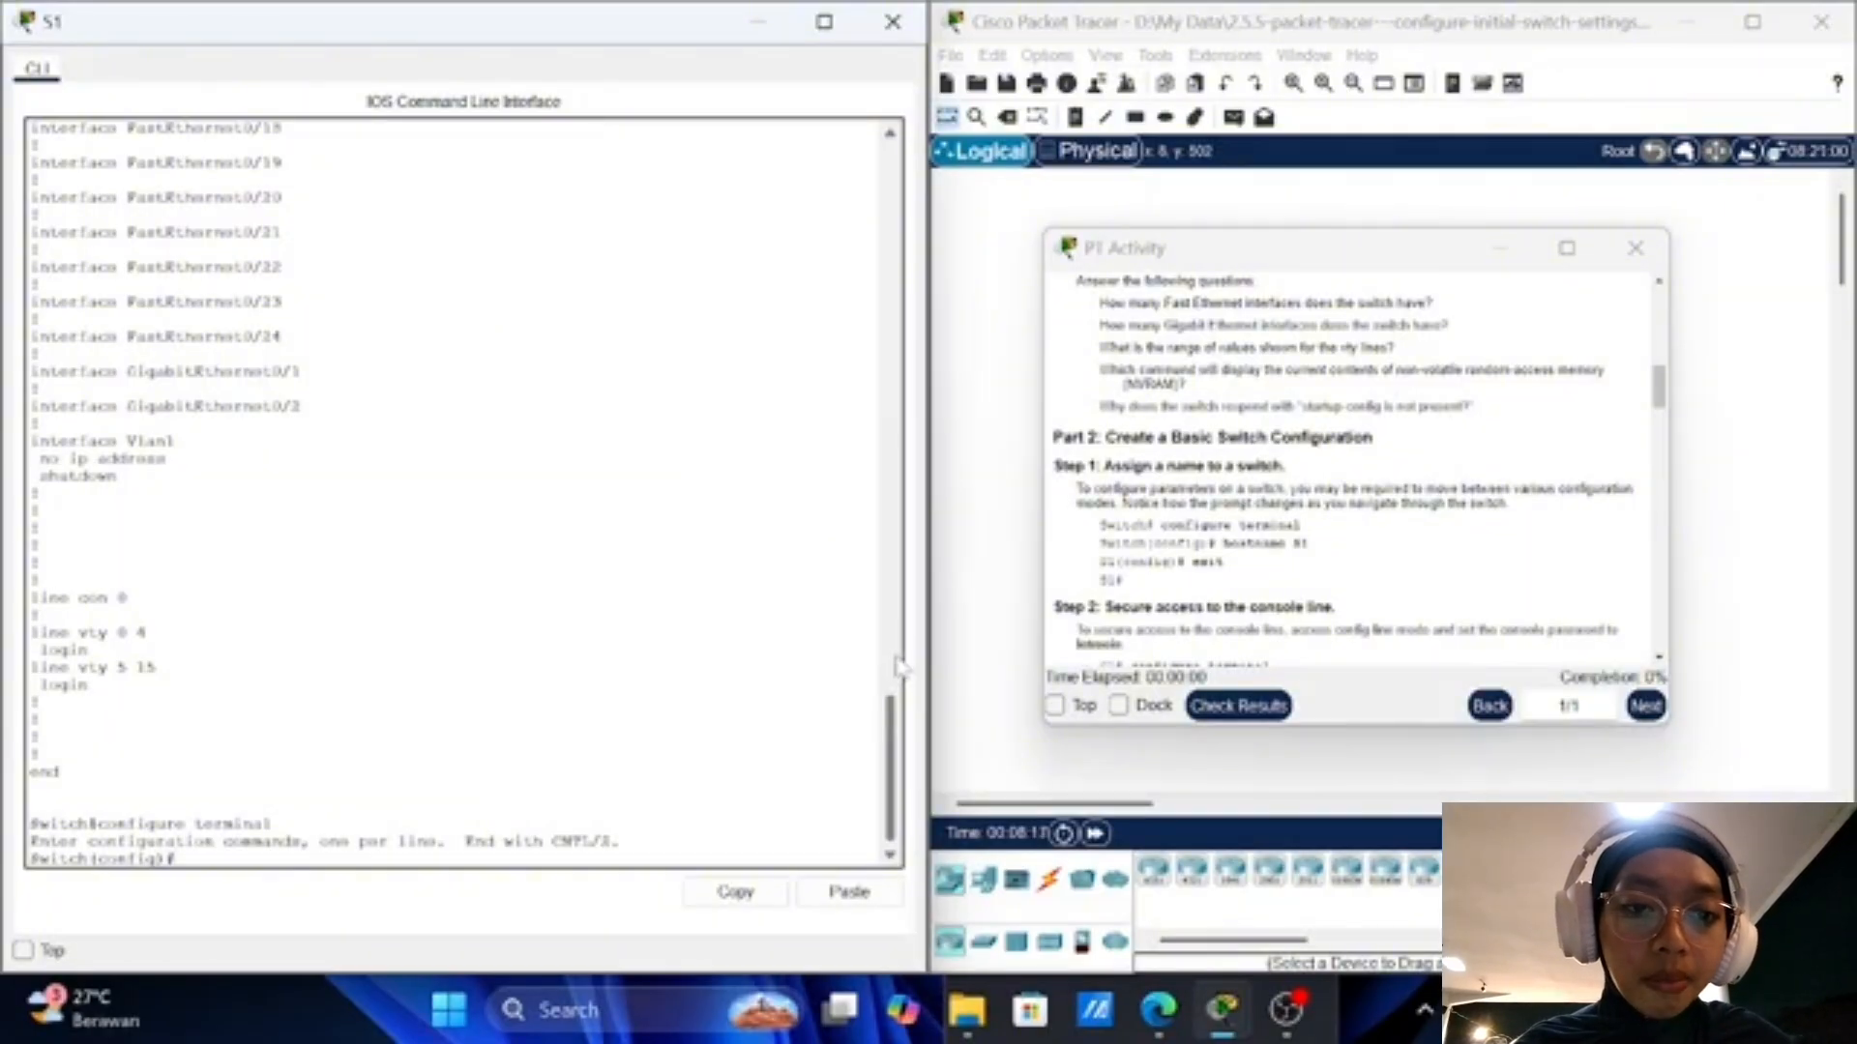
type("hostna")
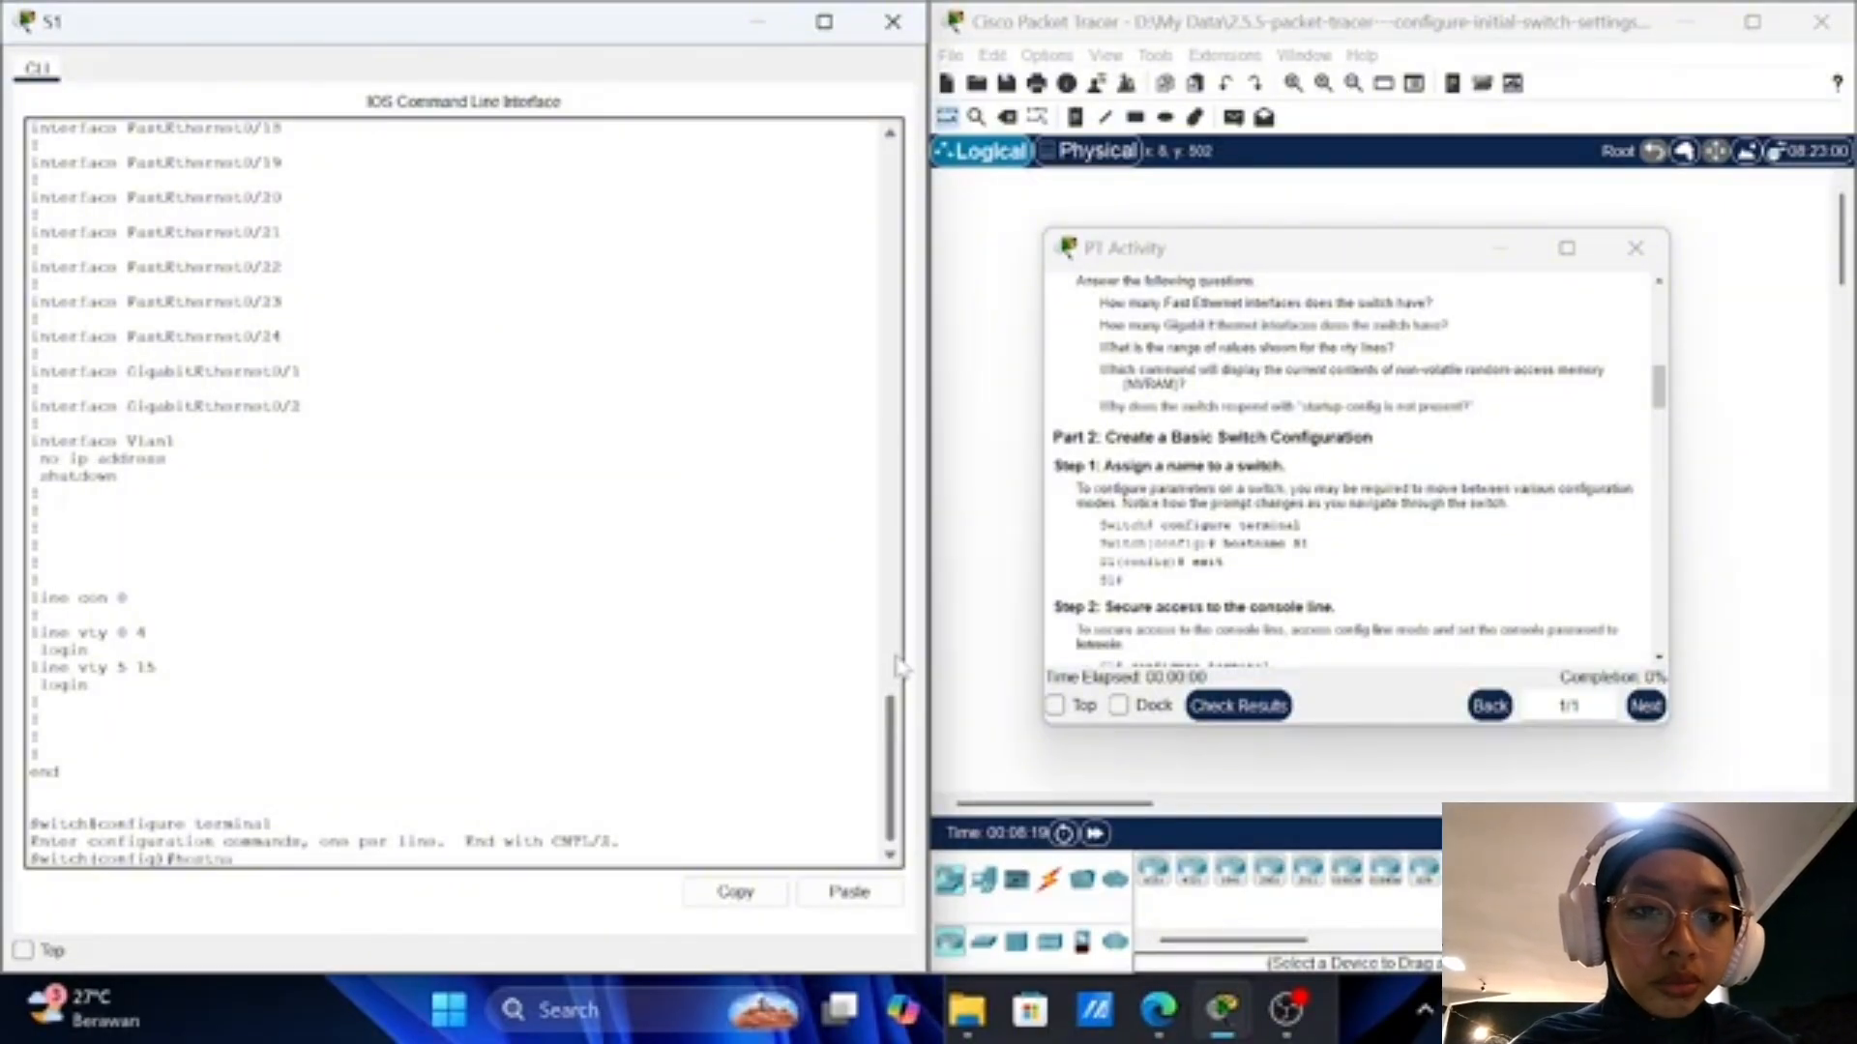
type("me S1")
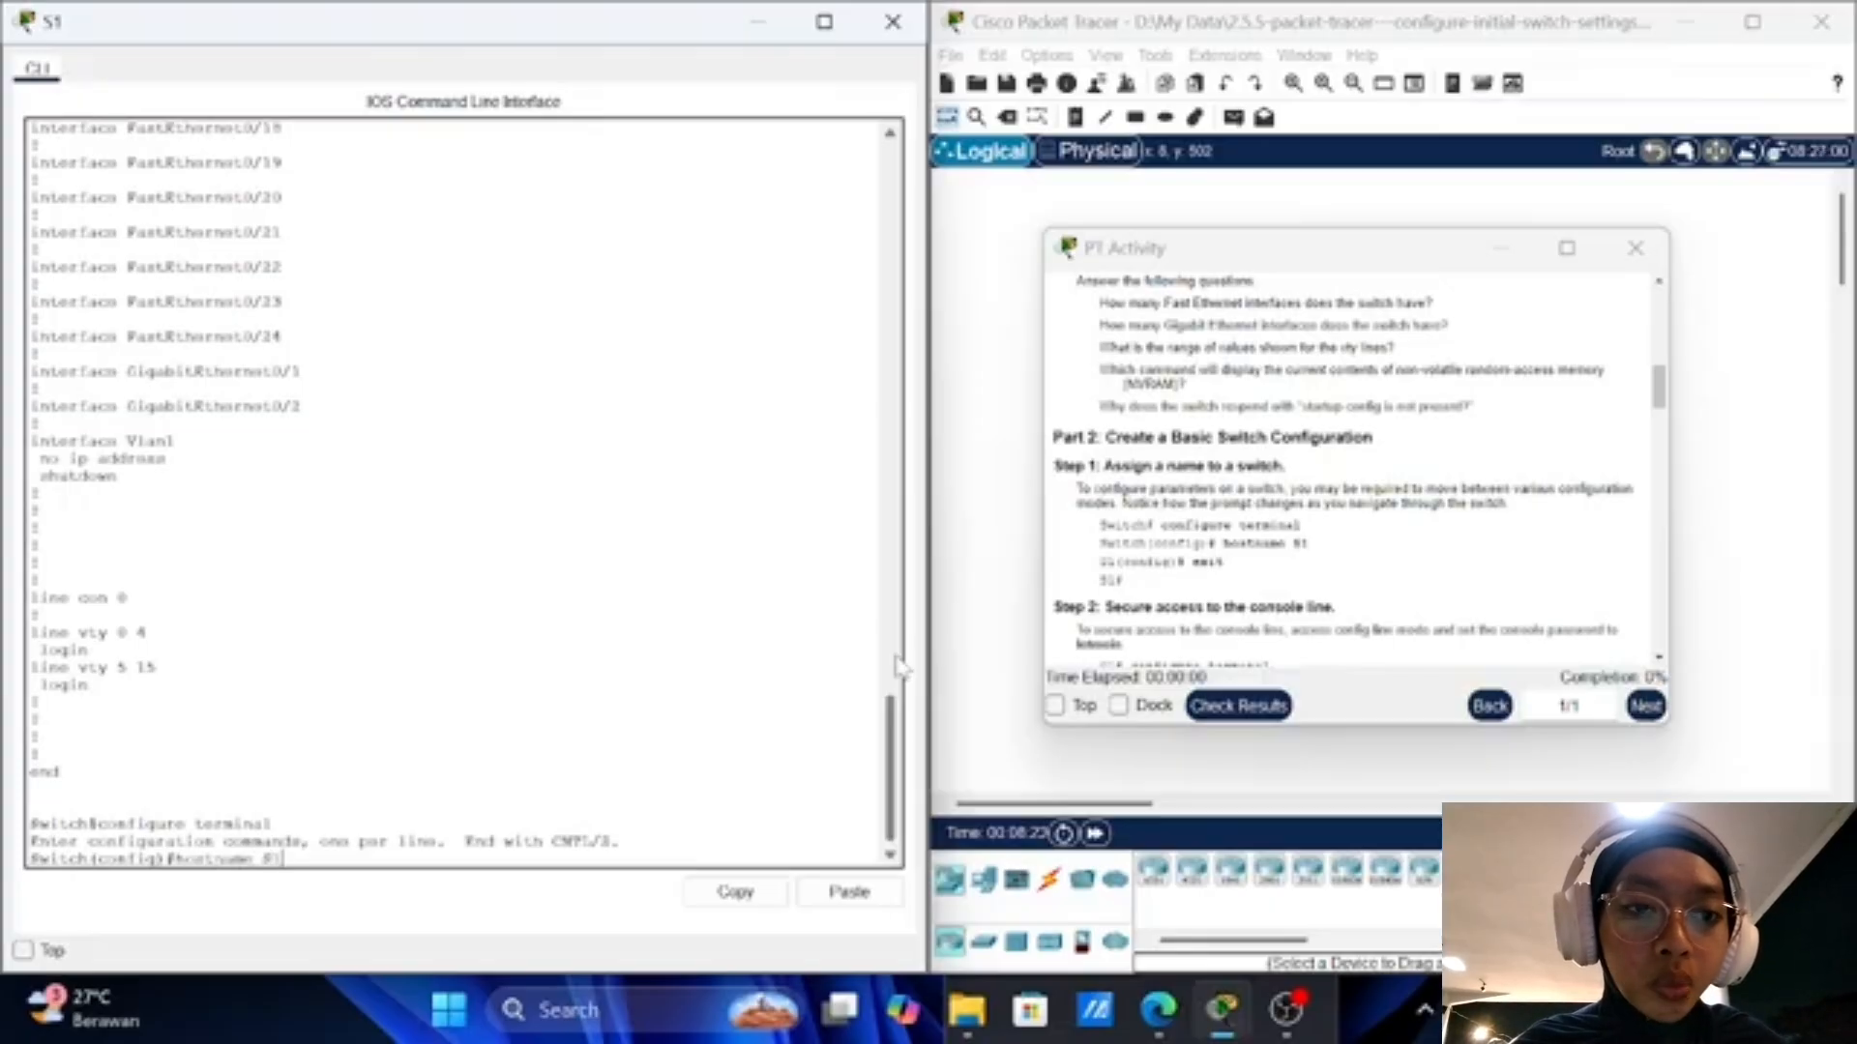
key("Return")
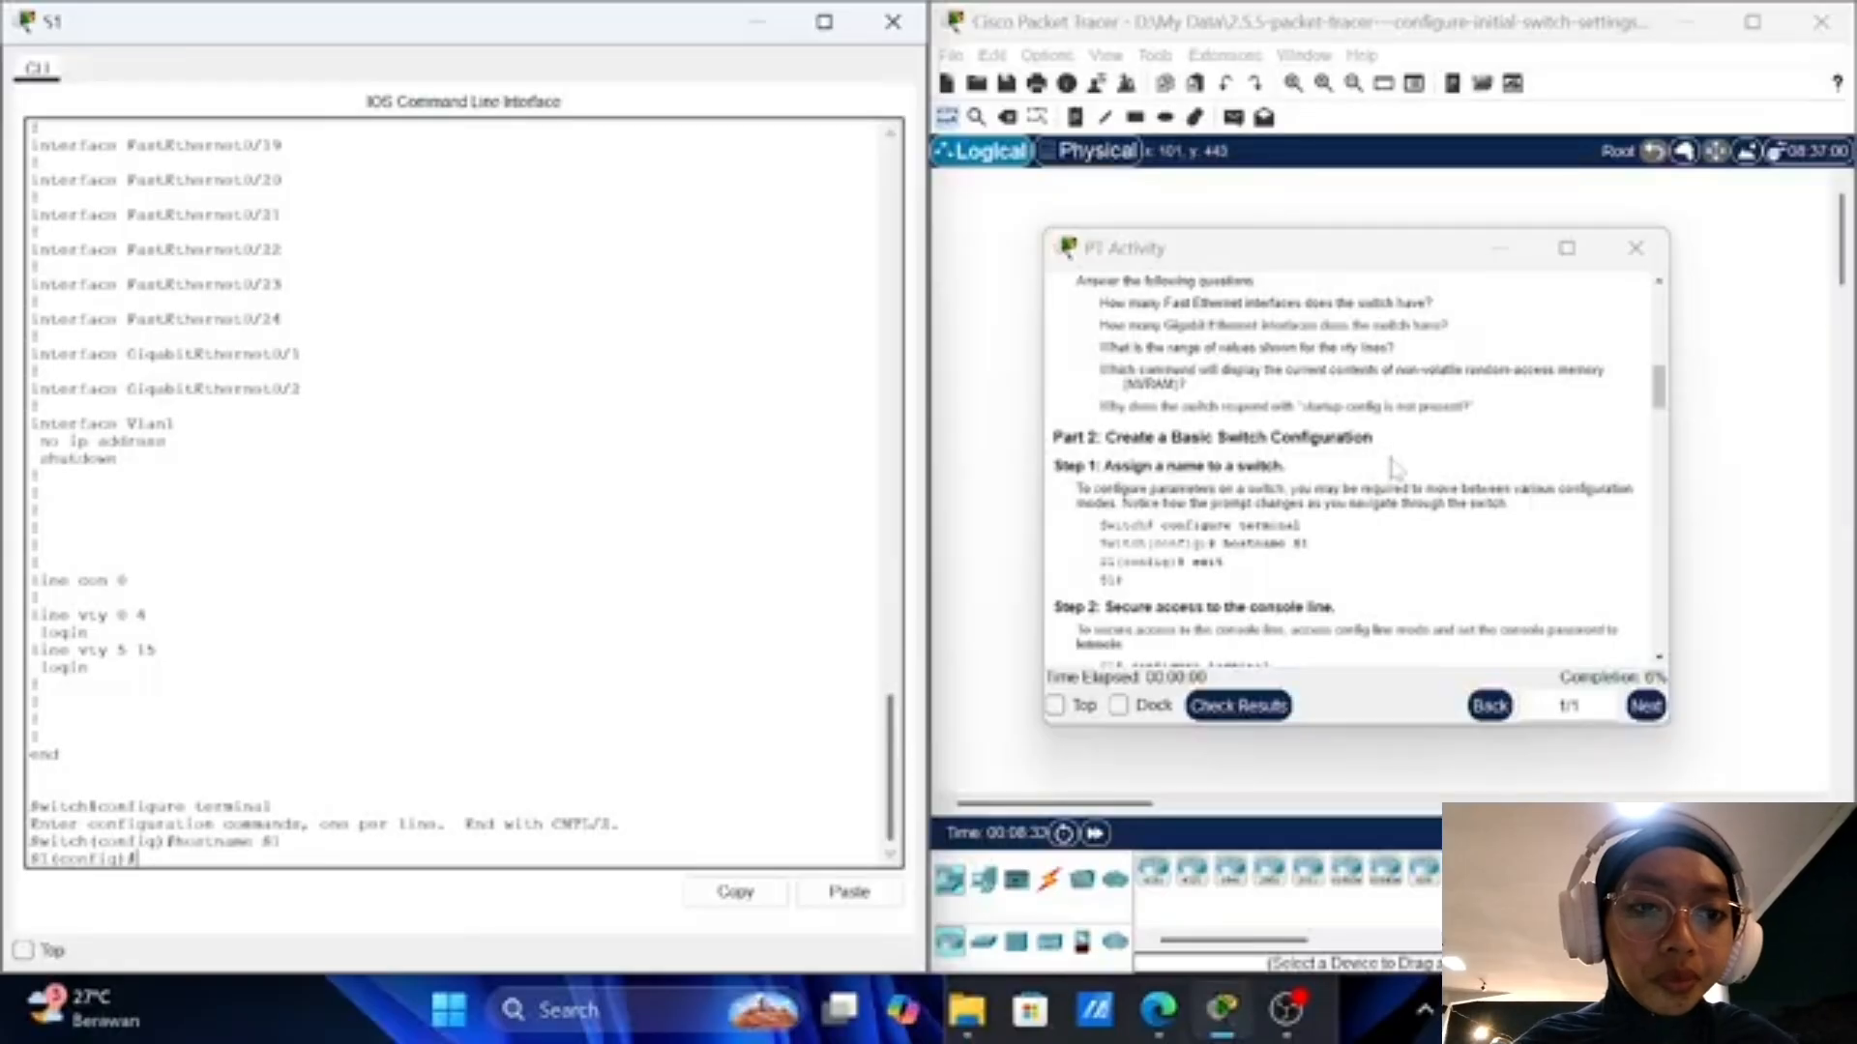
scroll(1359, 538, "down", 1)
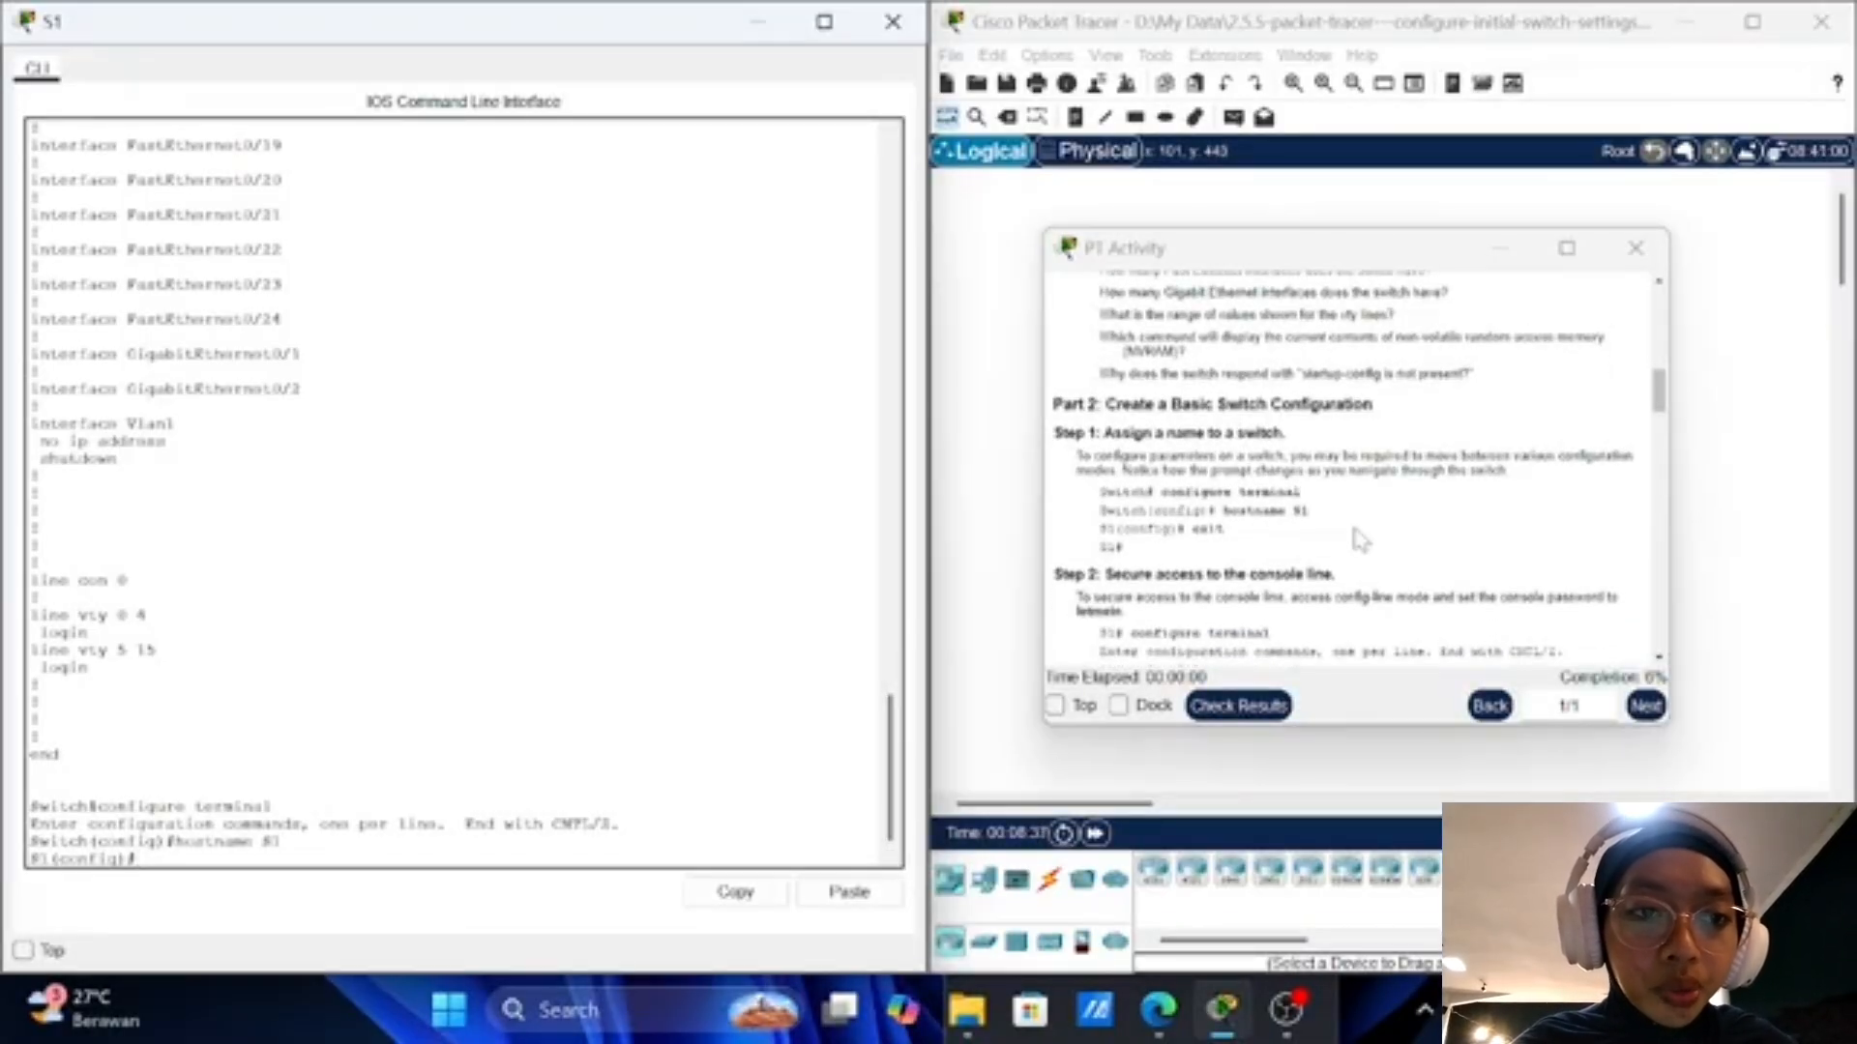
scroll(1358, 539, "down", 2)
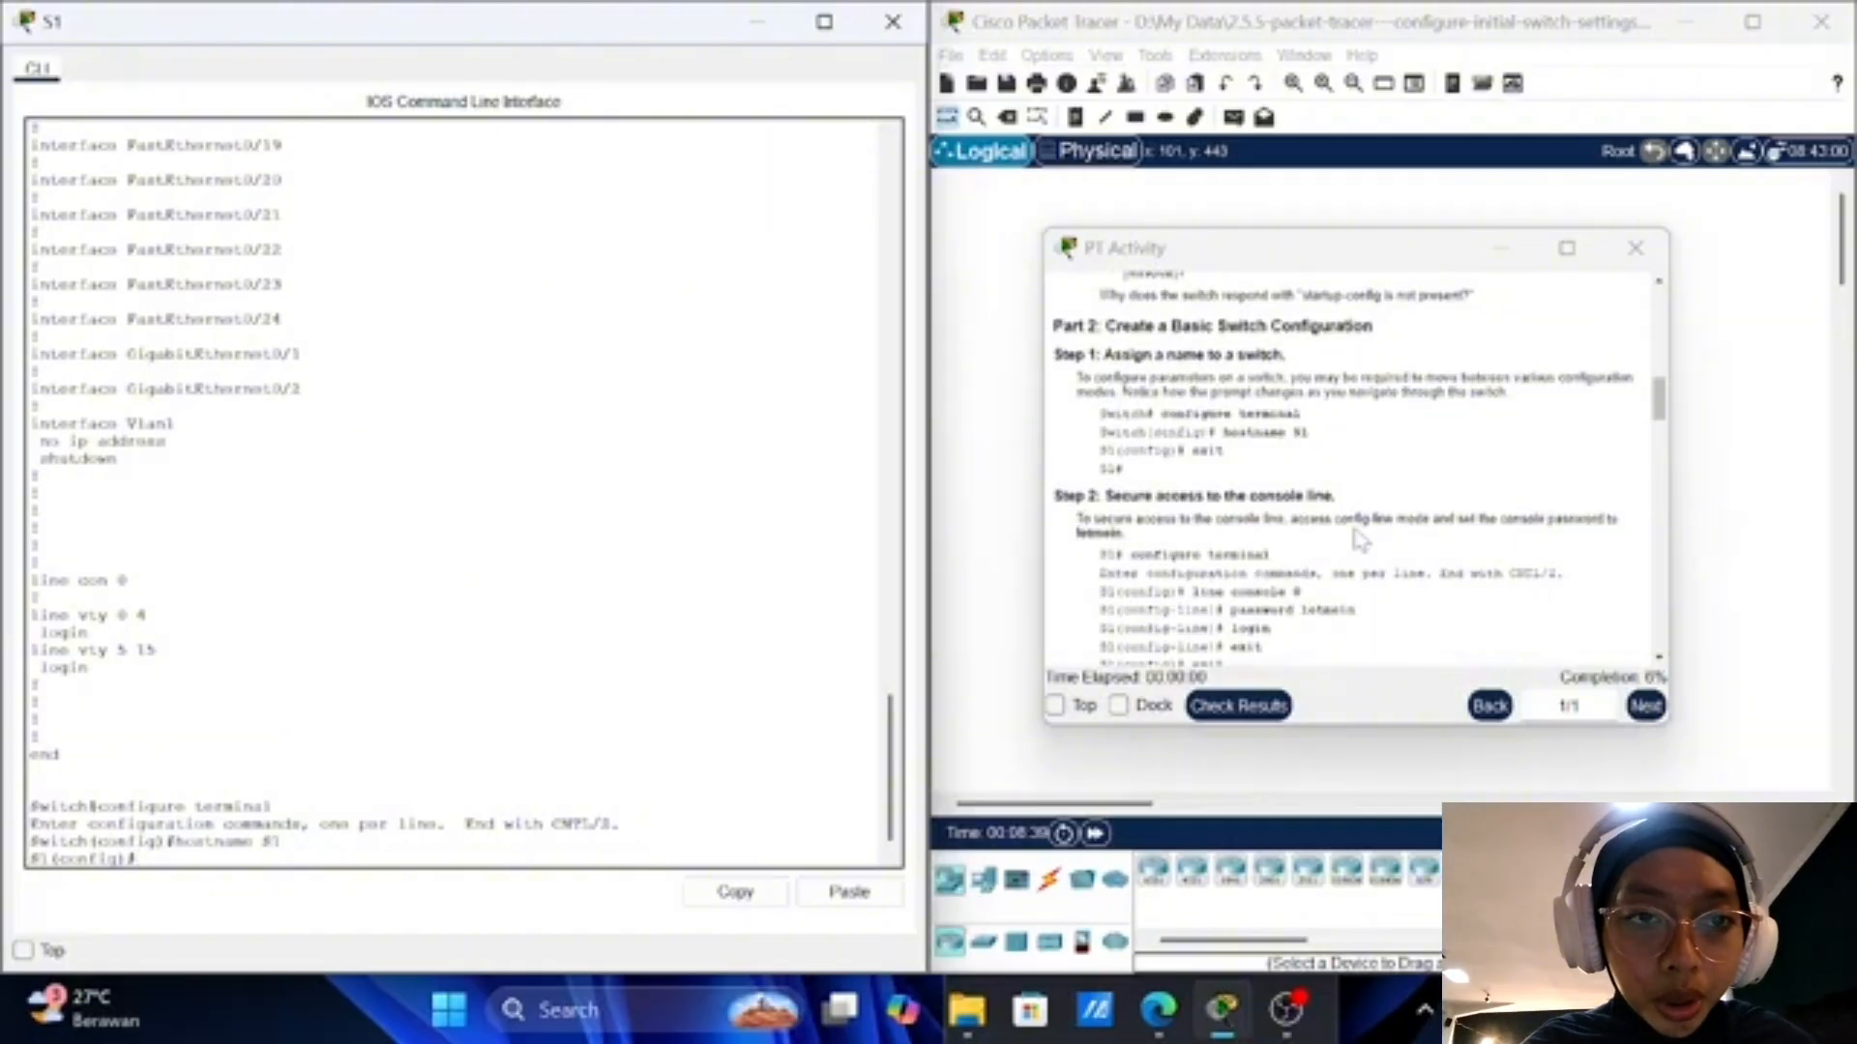
type("exit")
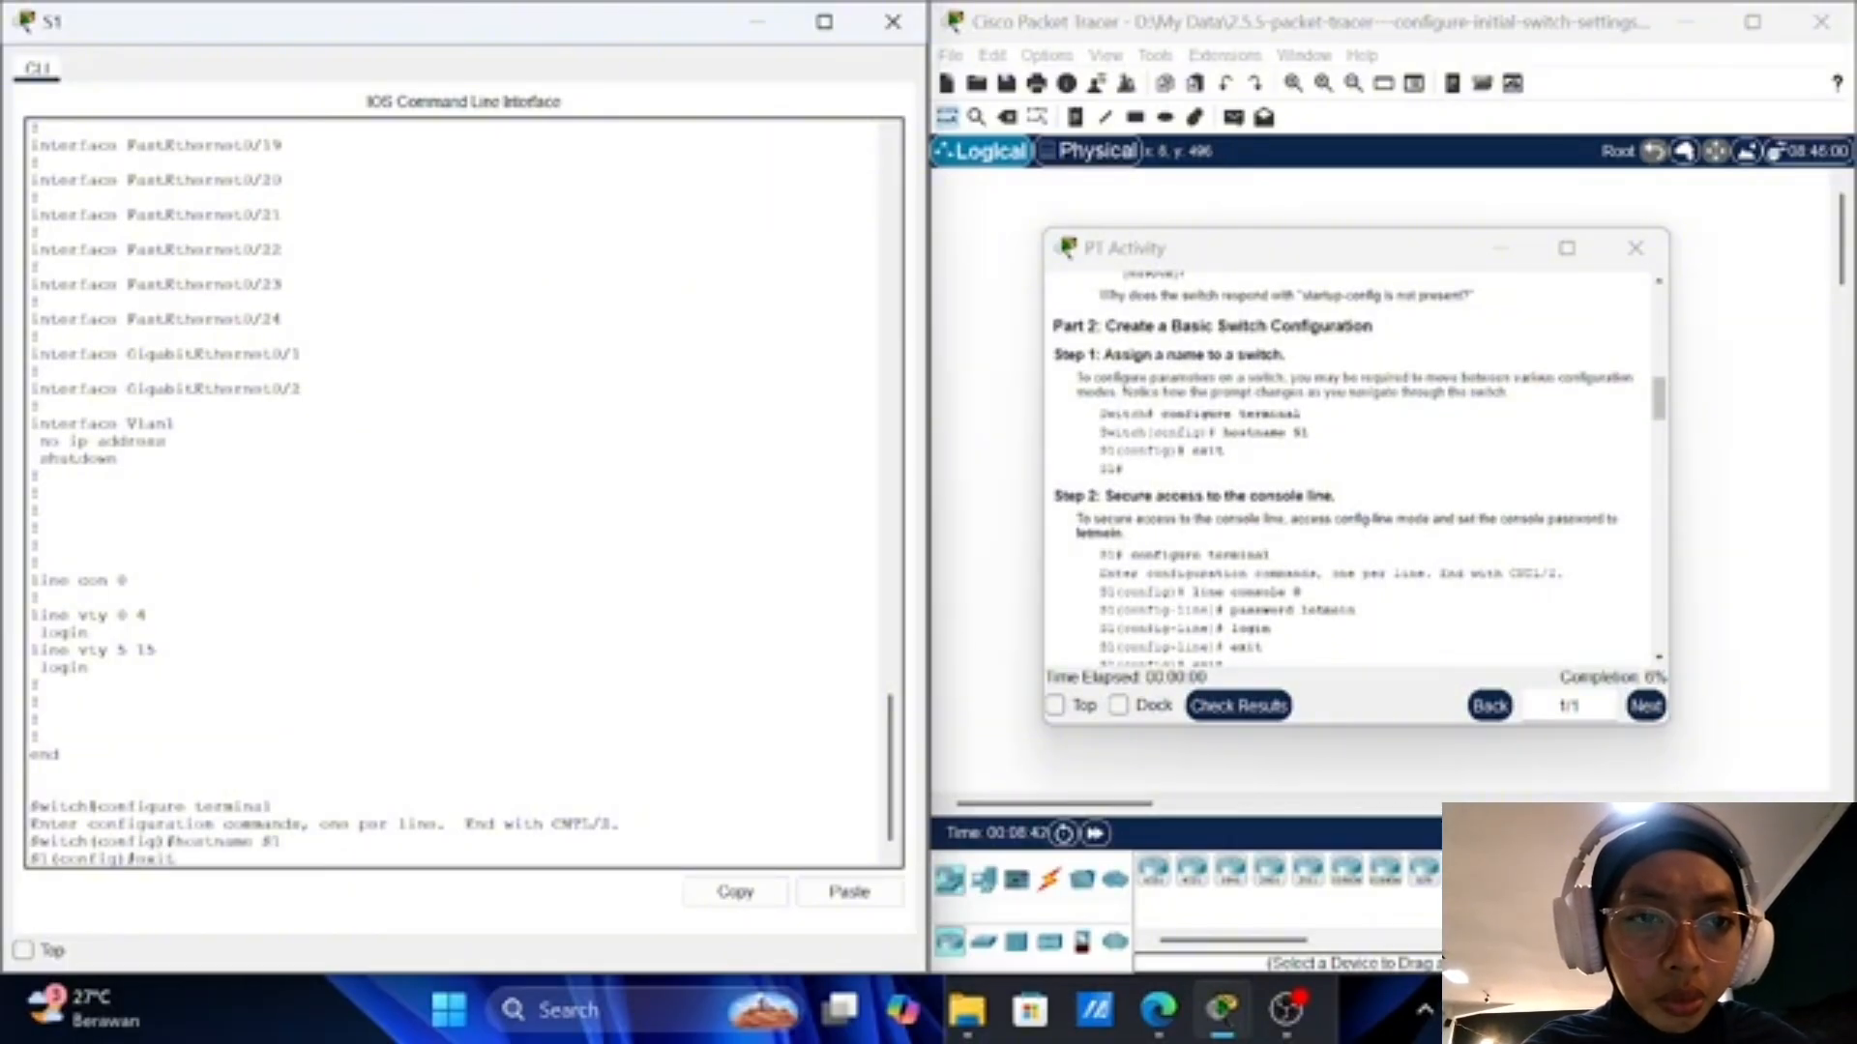
key("Return")
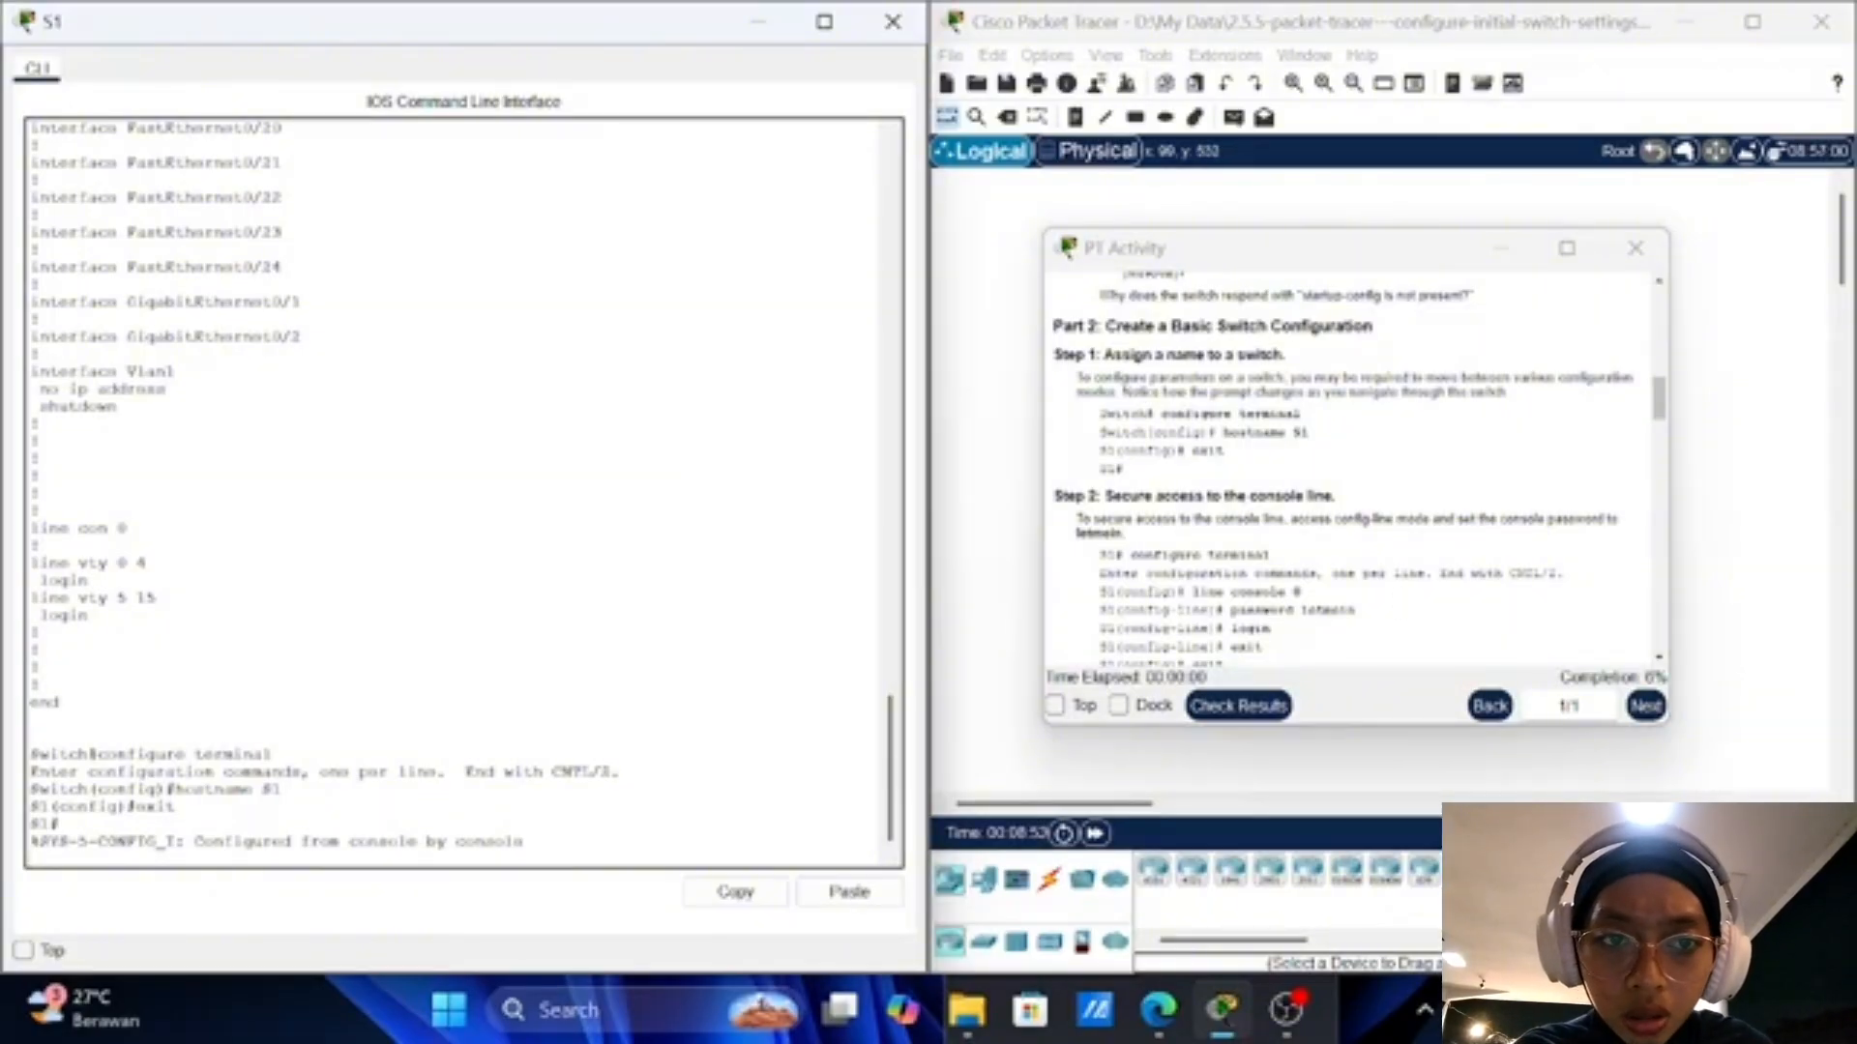
scroll(1344, 467, "down", 1)
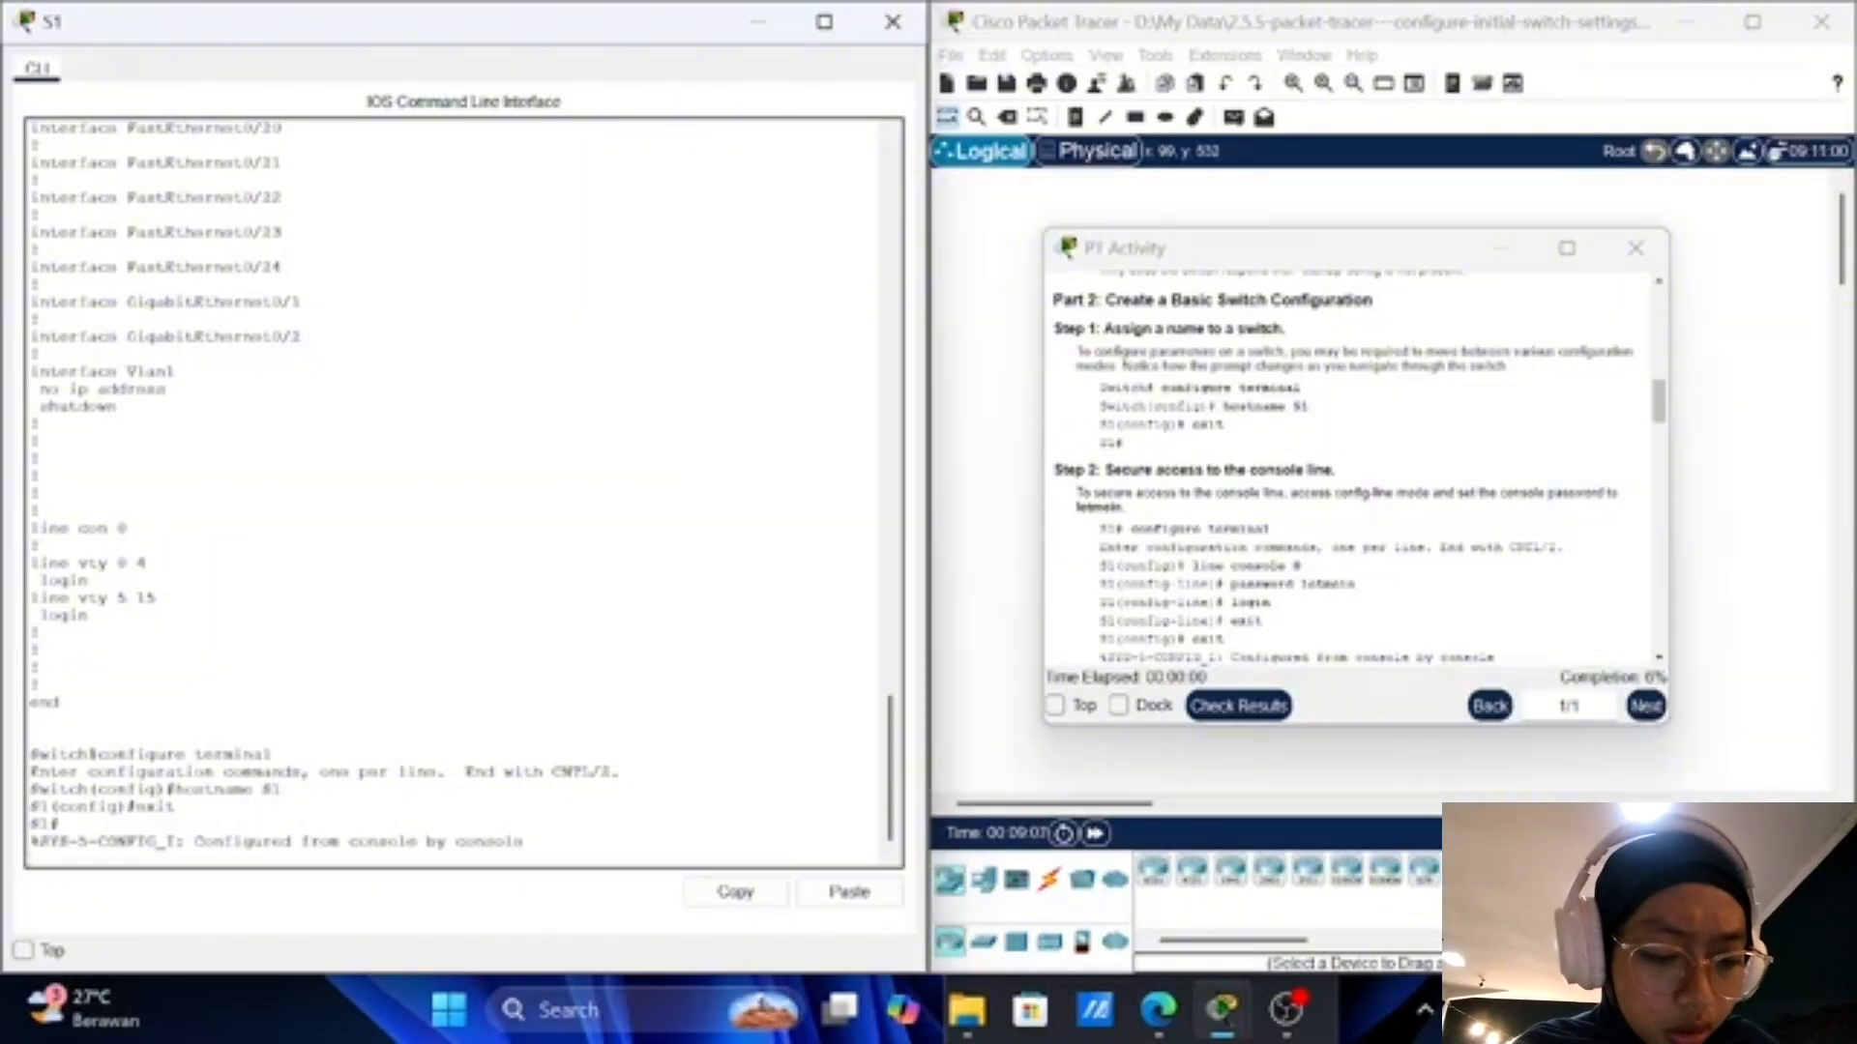
key("Return")
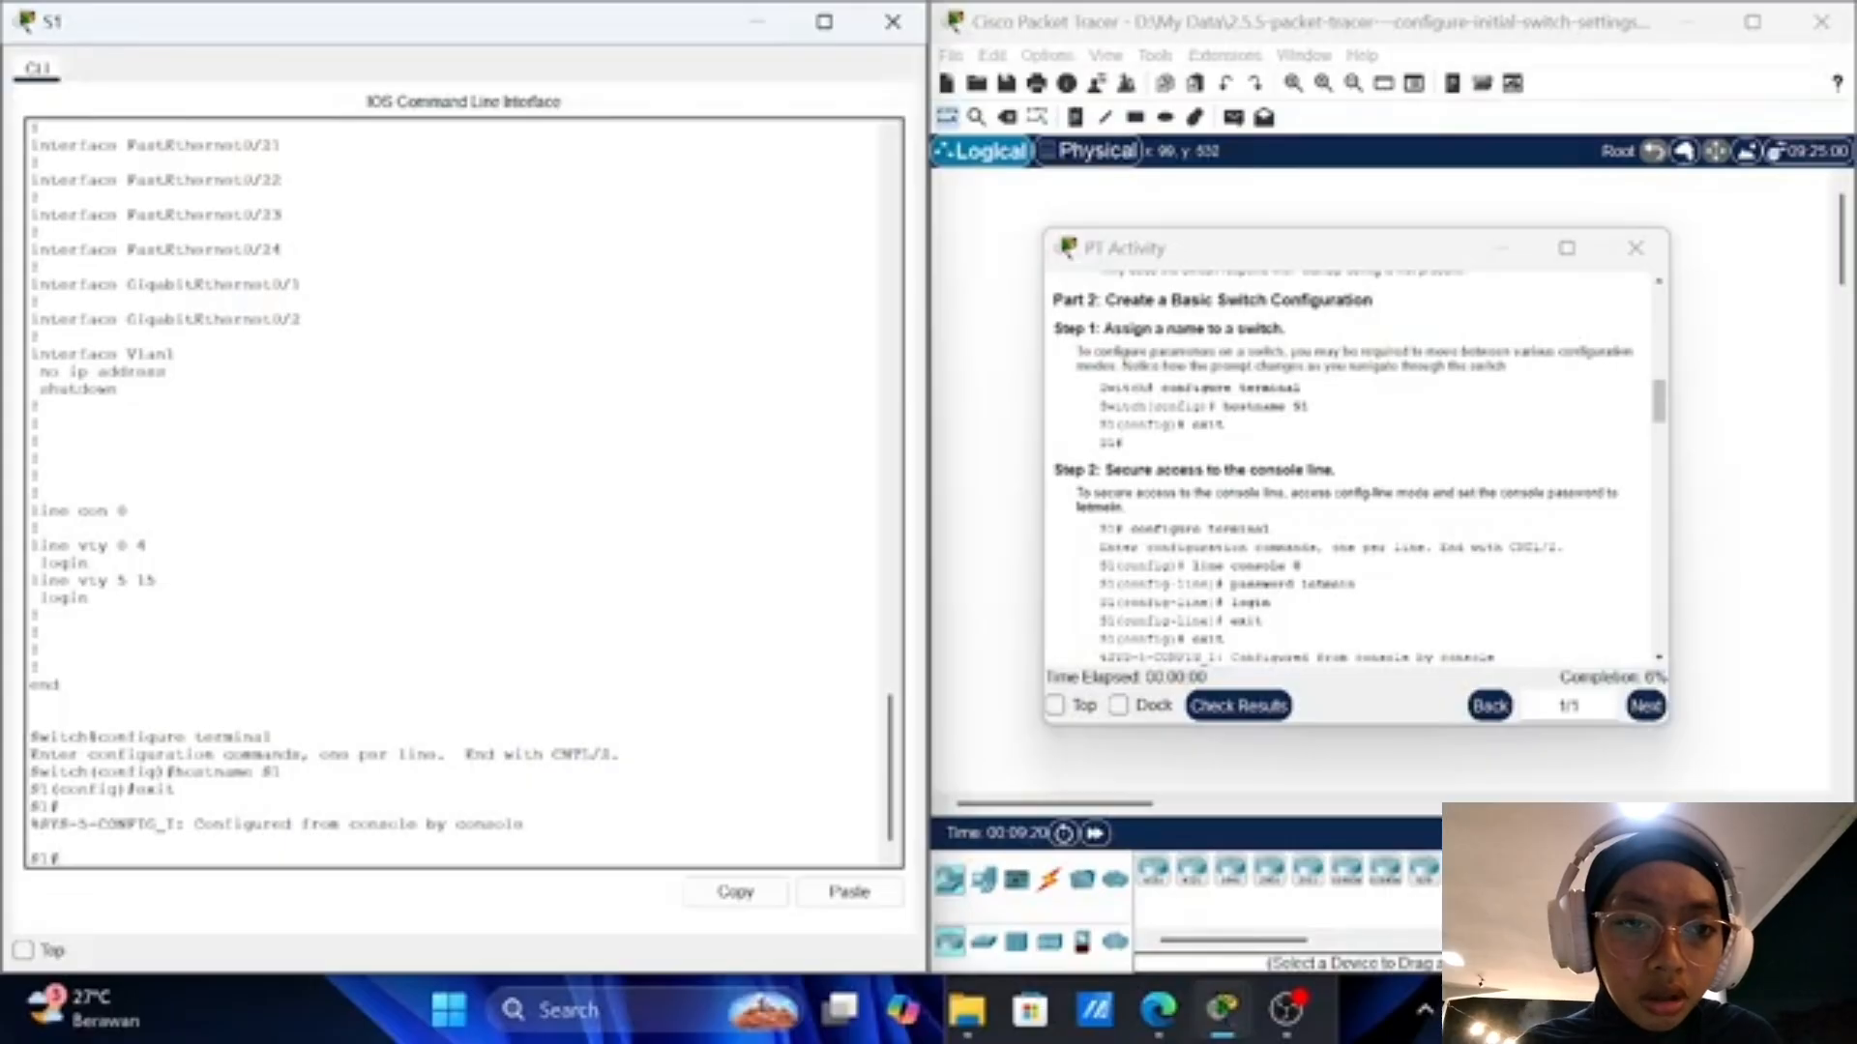
Step: Under line console 0, set the console password and enable login
type("c")
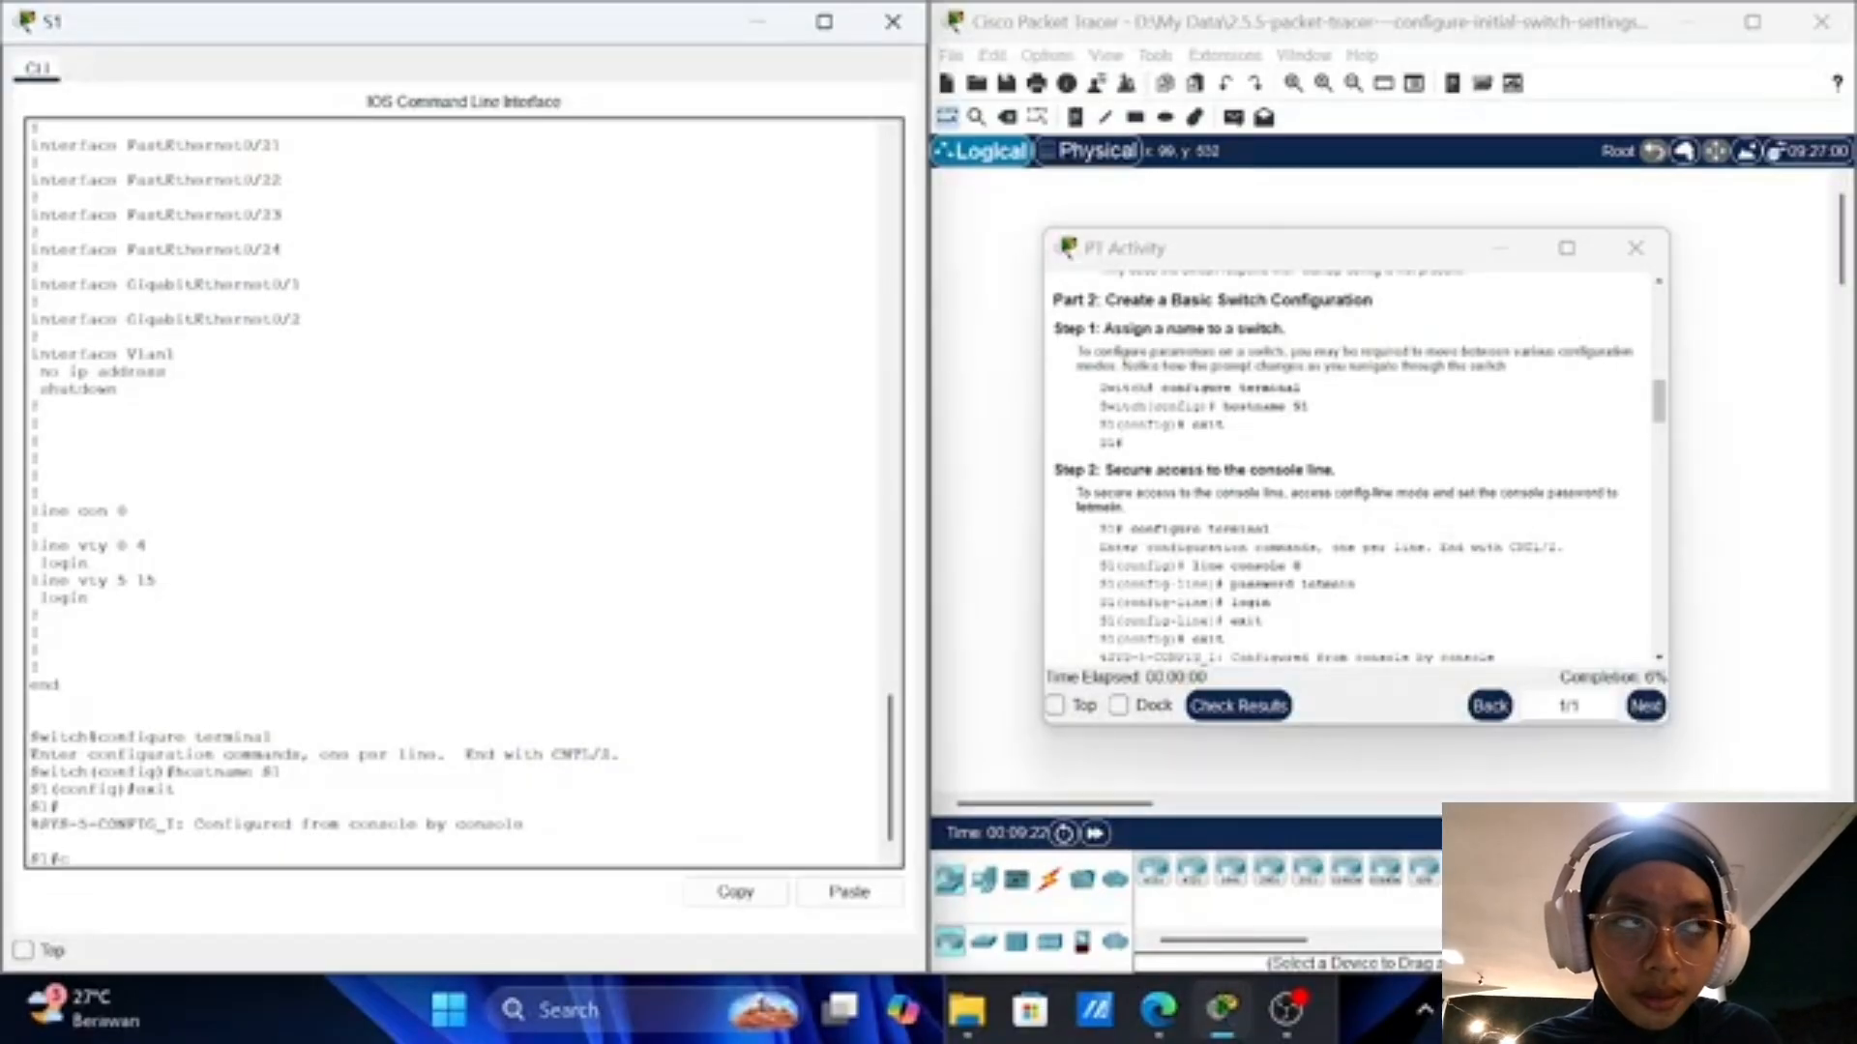
type("onfigure")
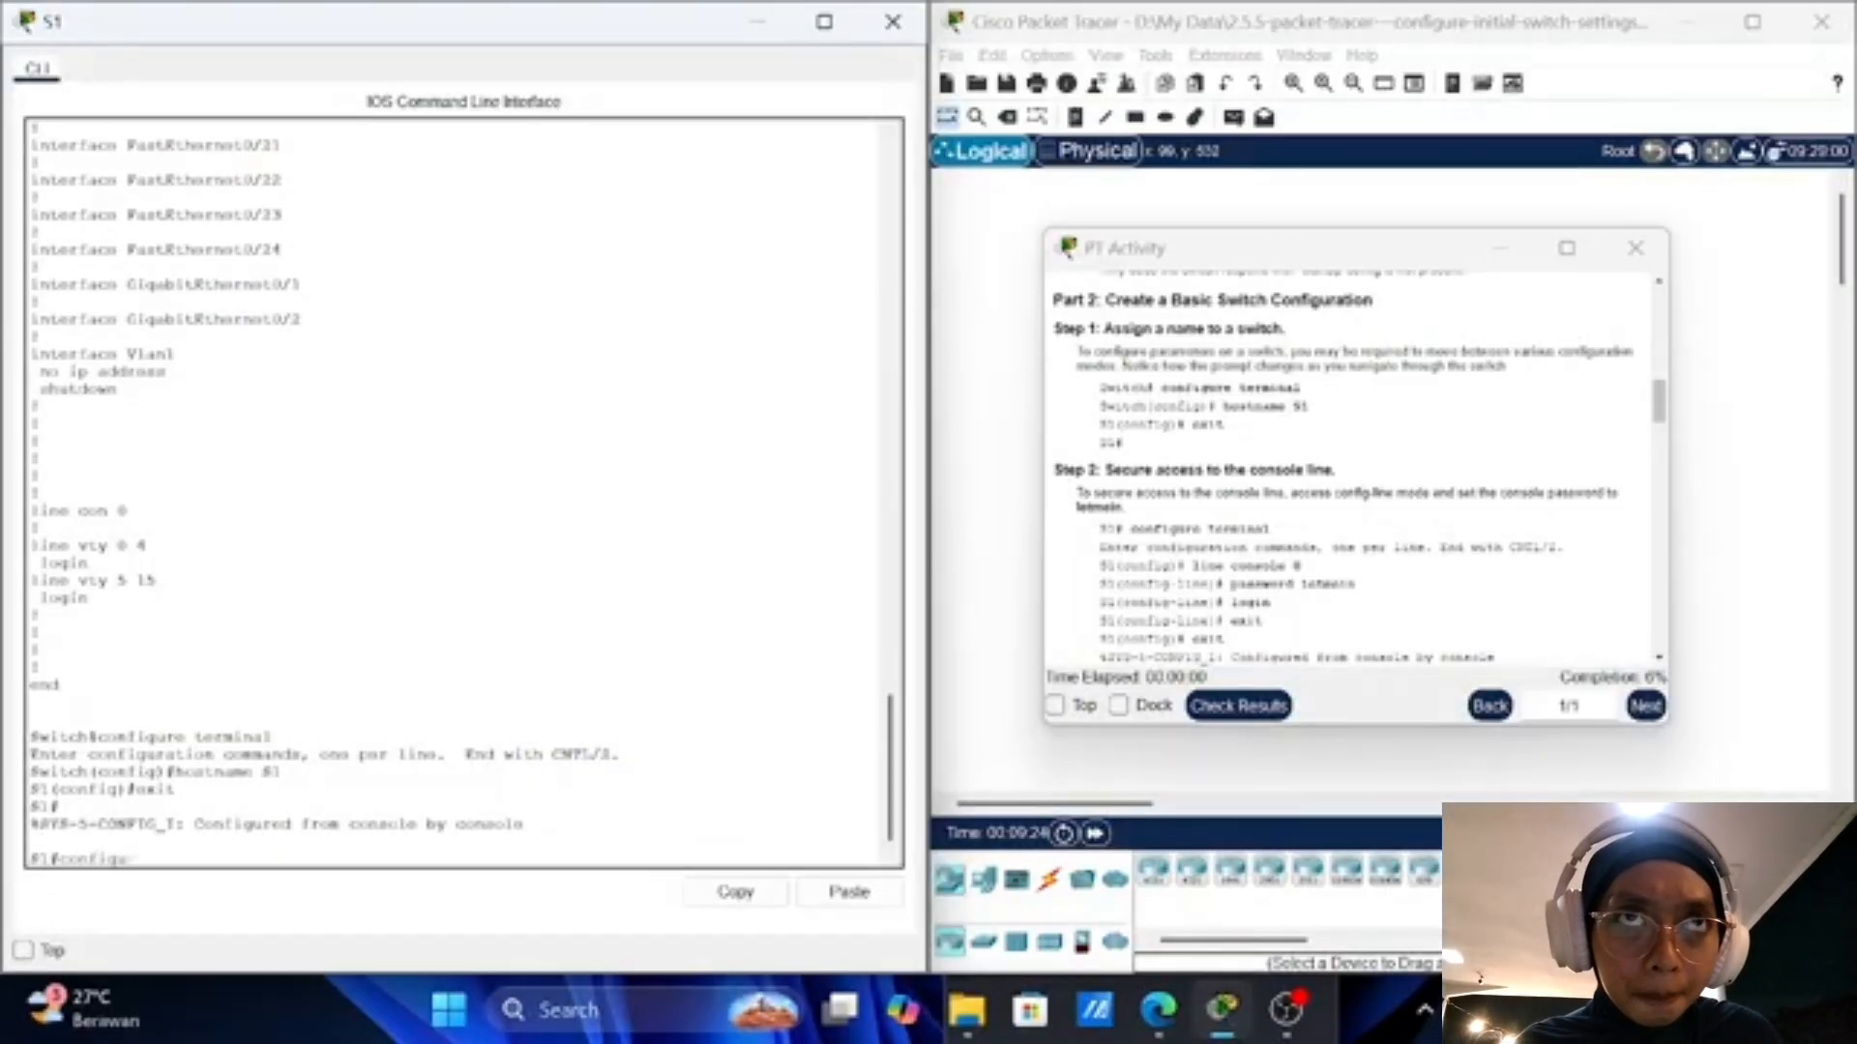
type(" t")
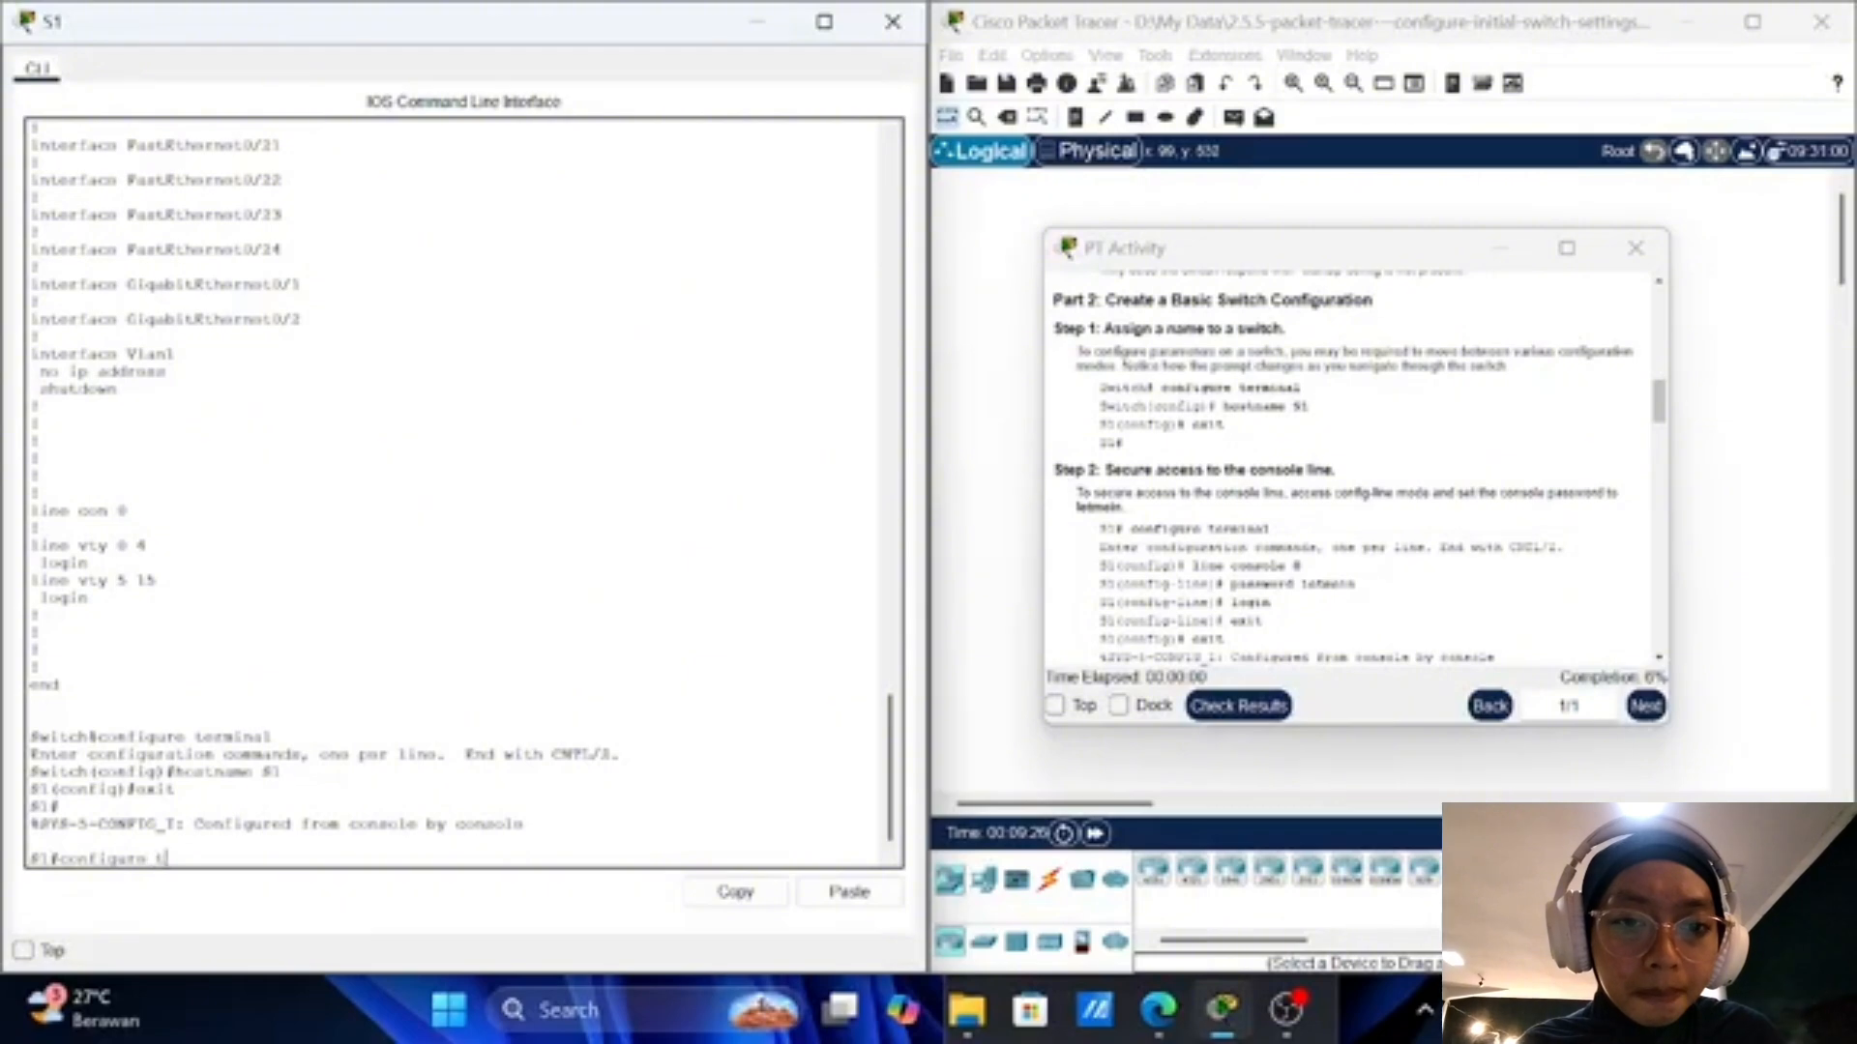
type("erminal")
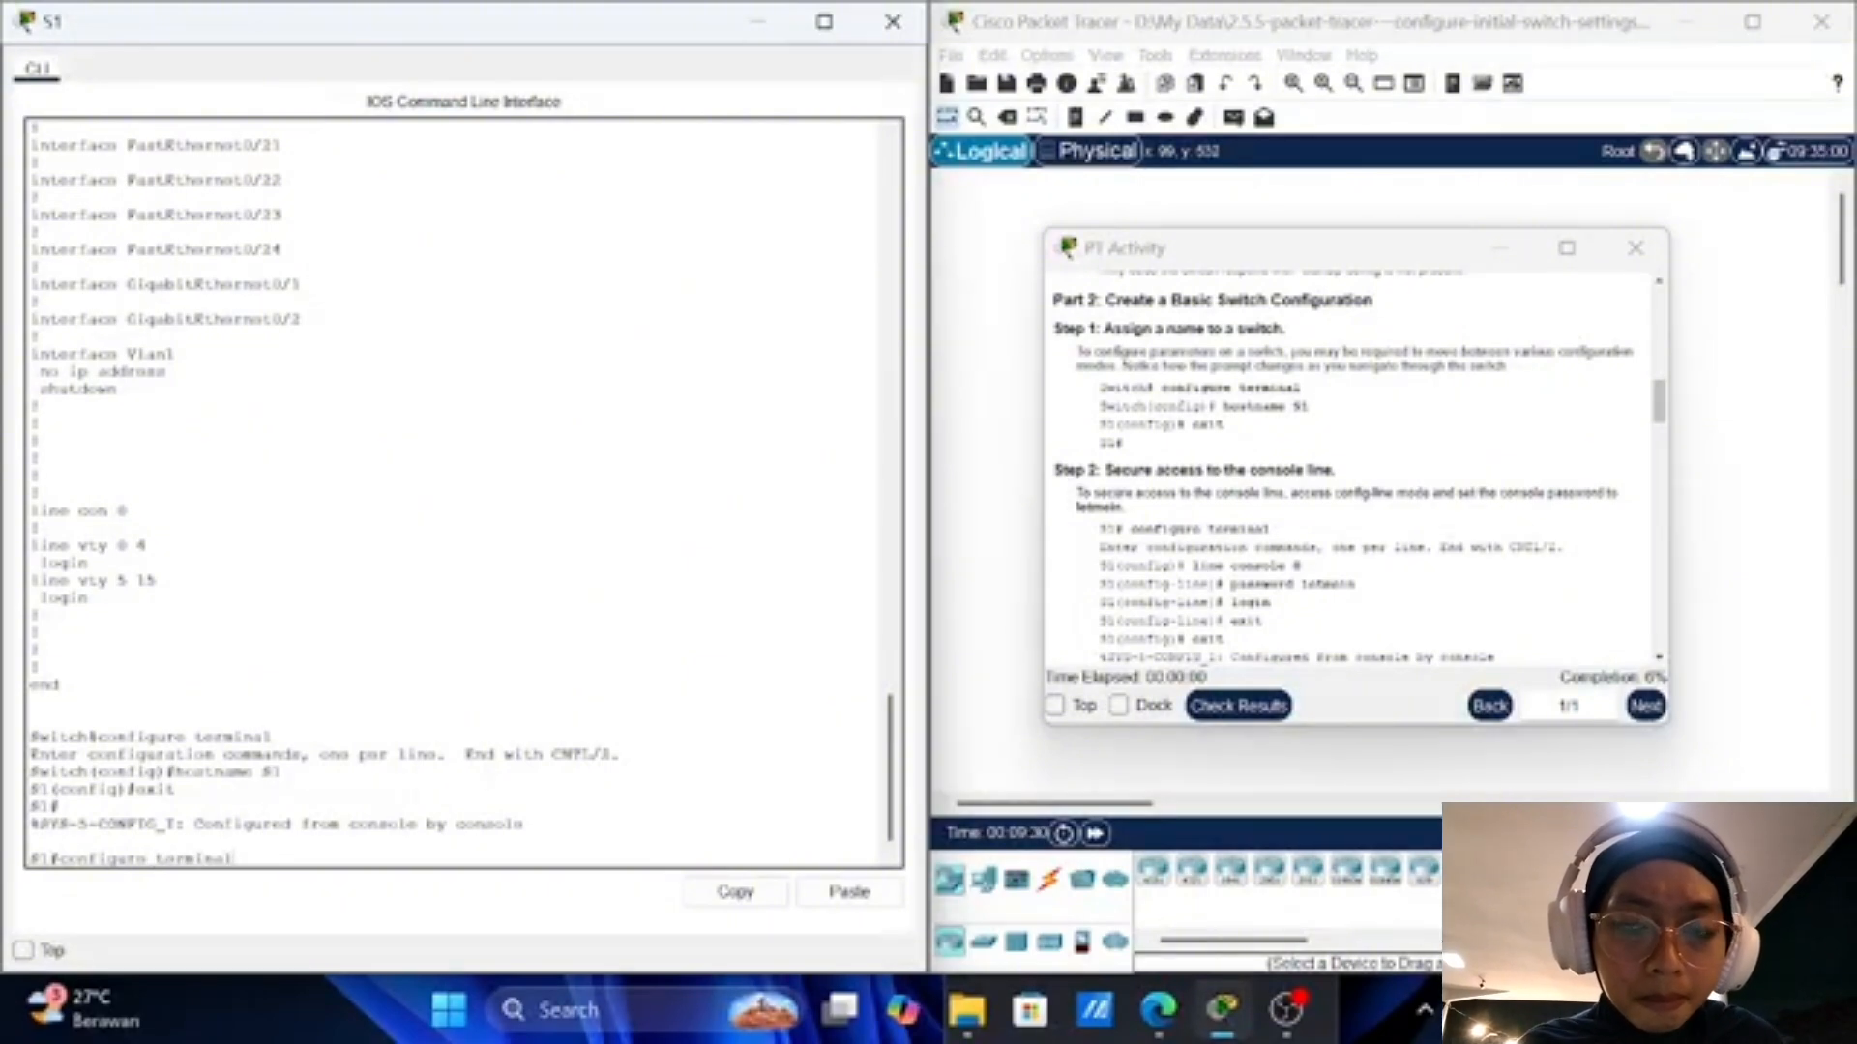
key("Return")
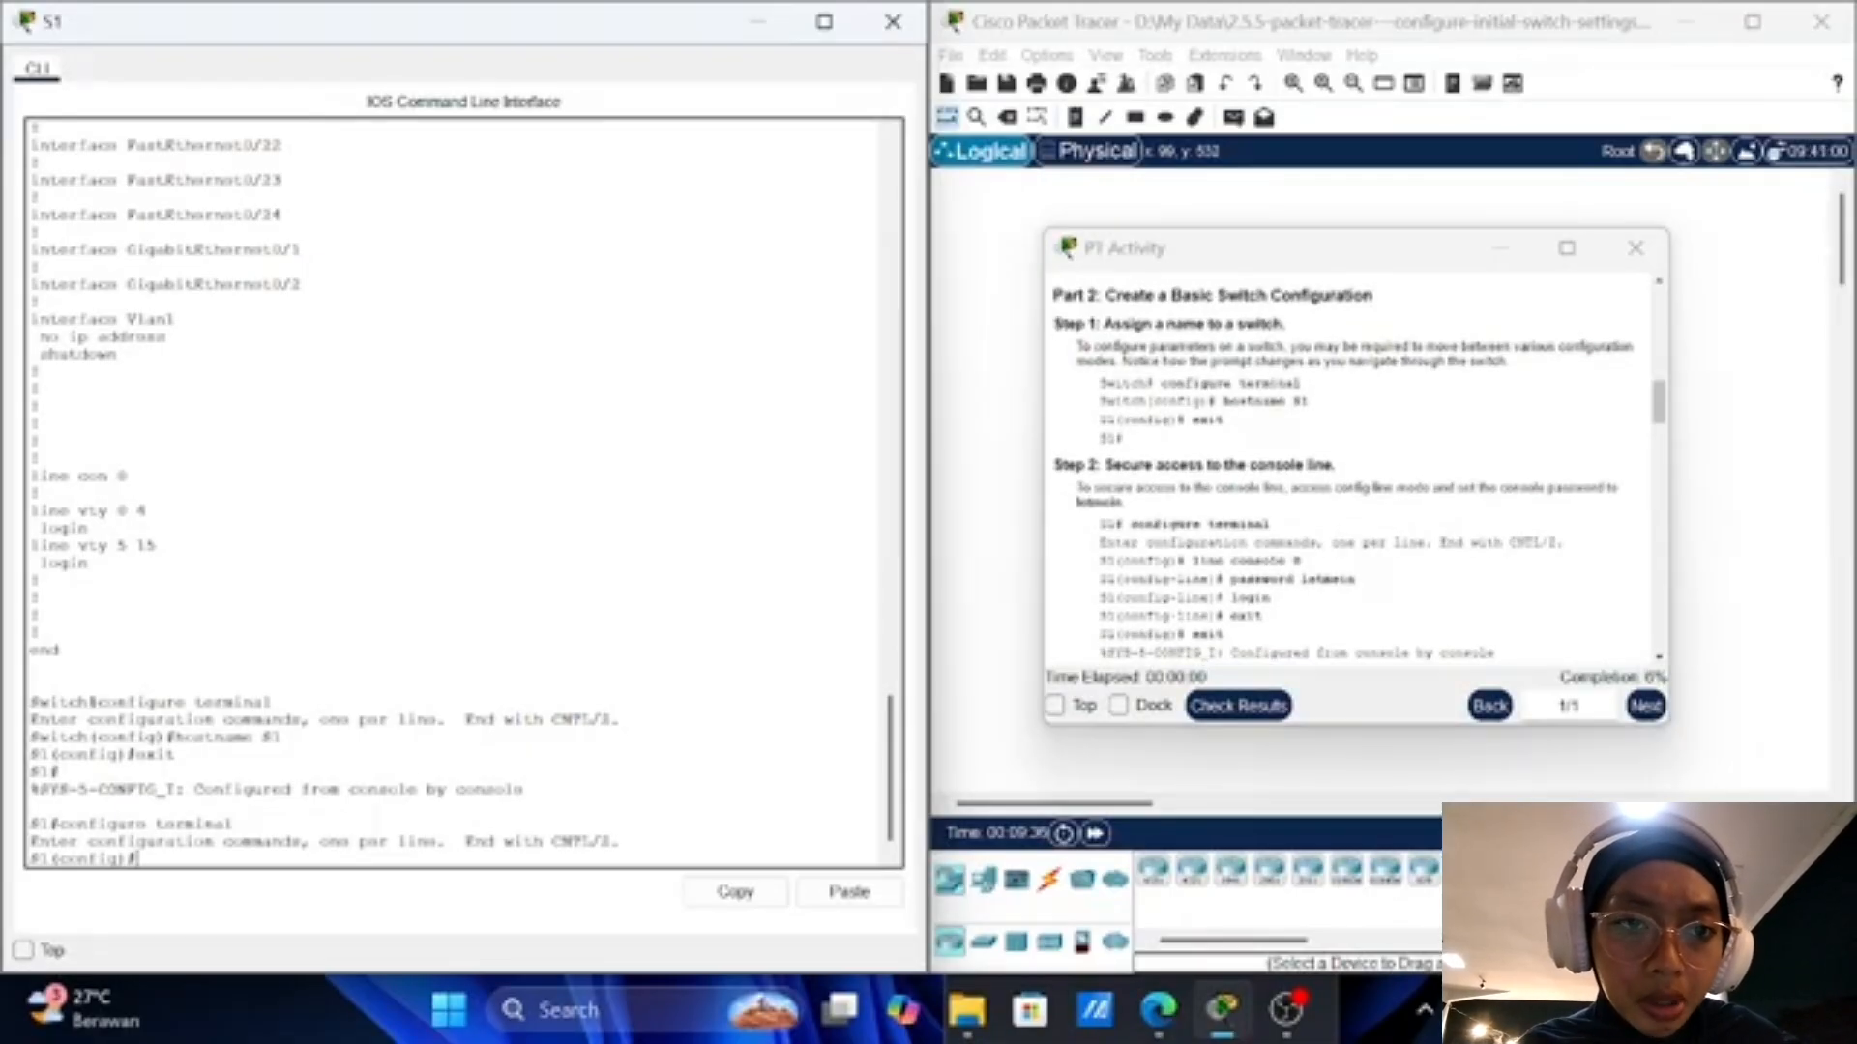
type("li")
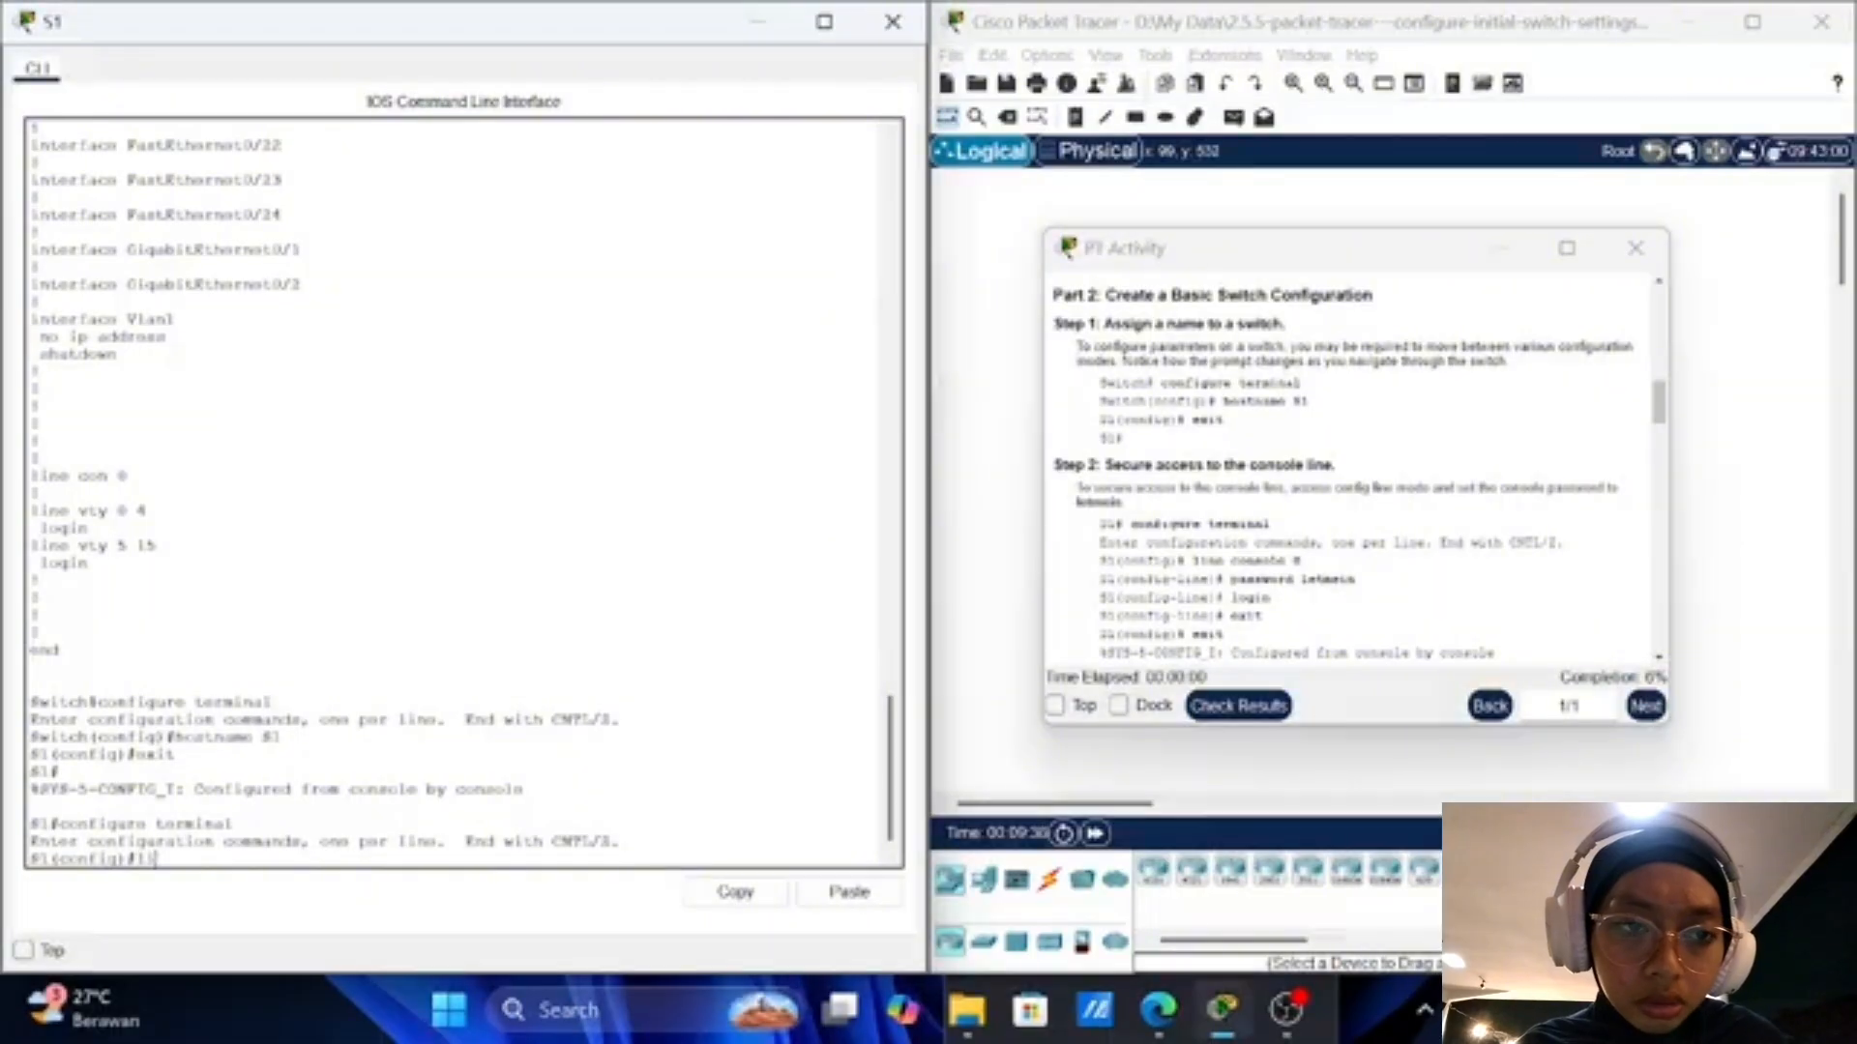
type("ne cons")
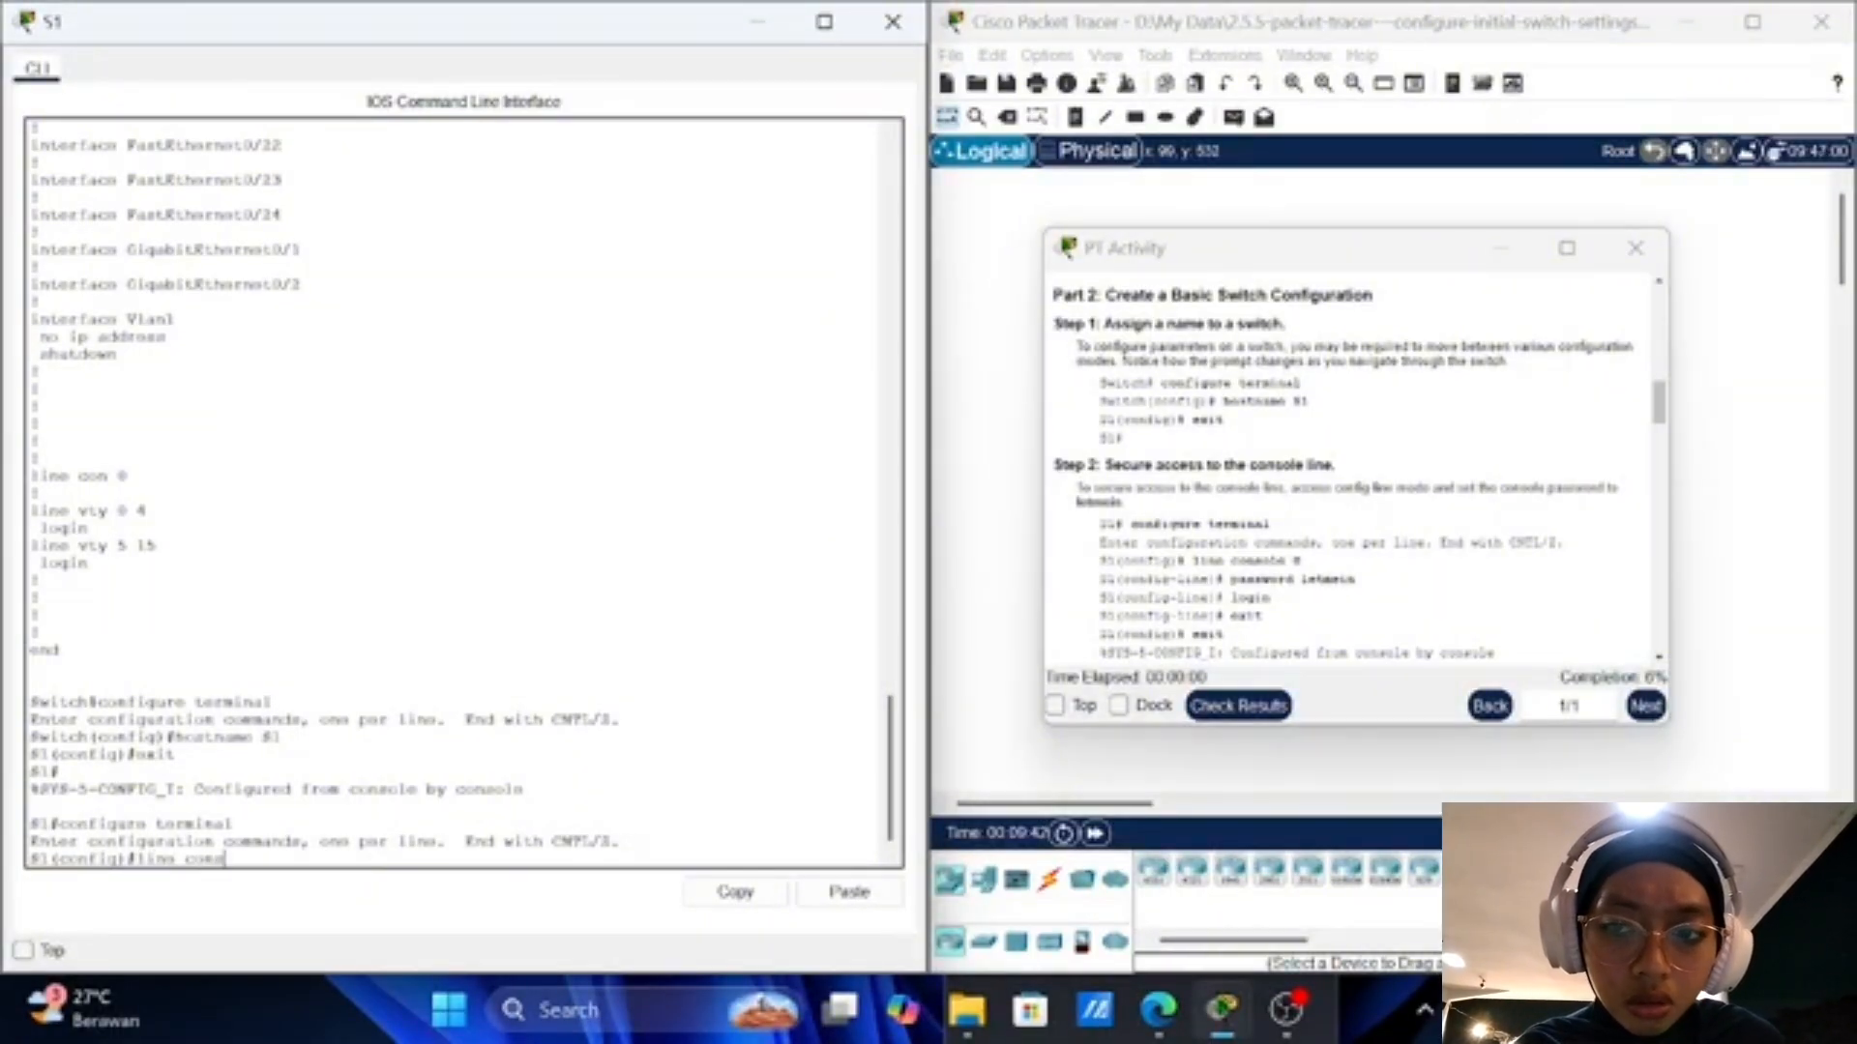
type("ole")
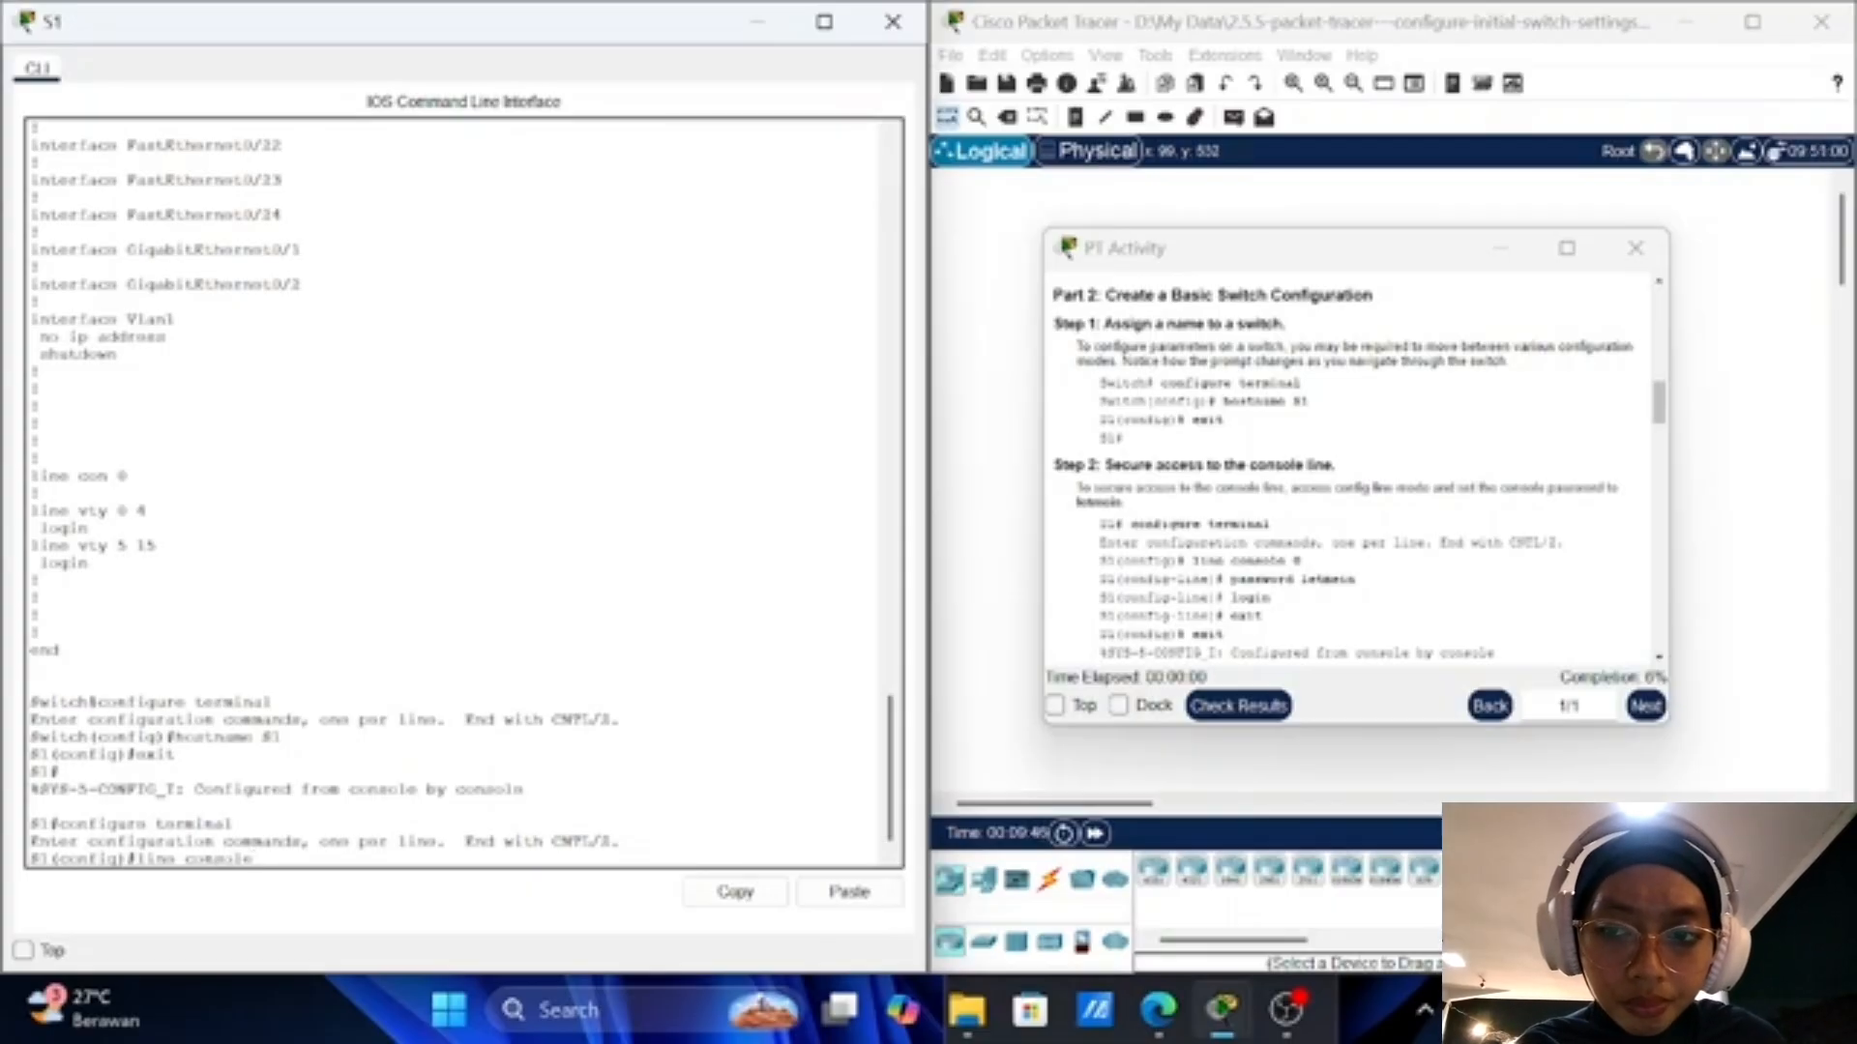
type(" 0")
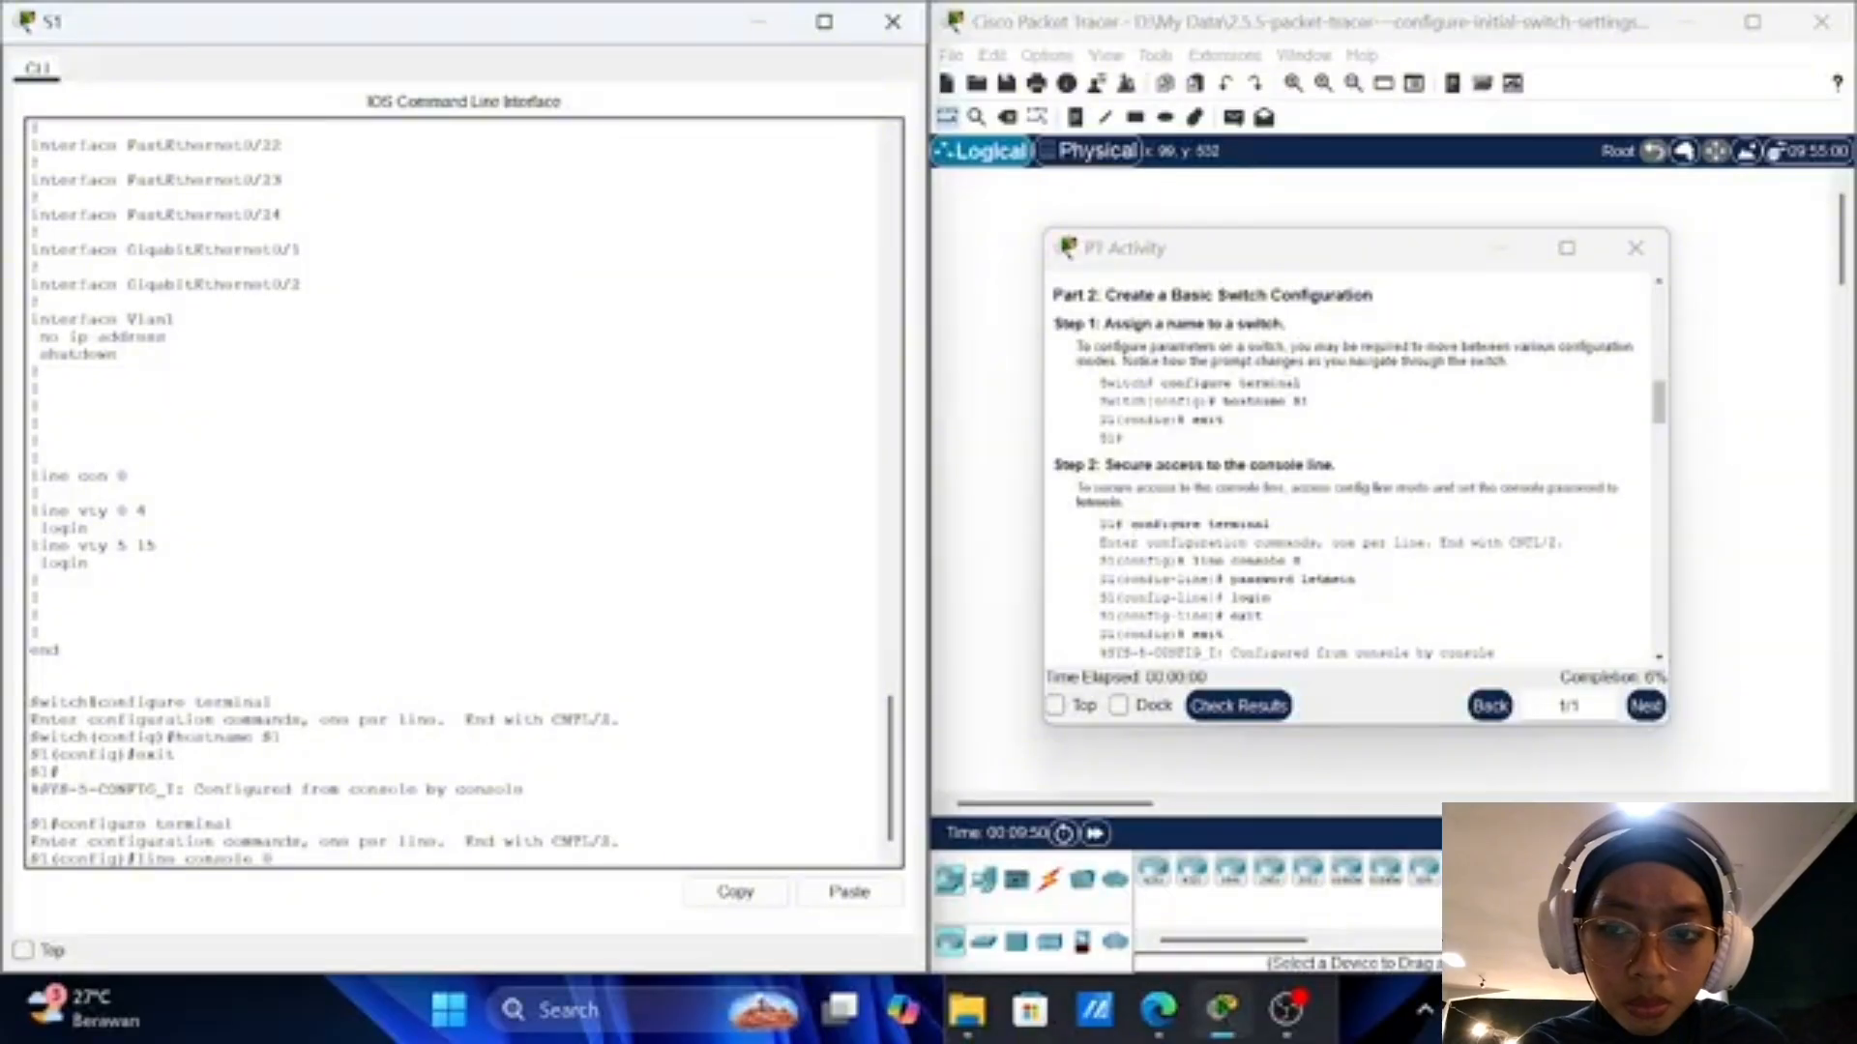
key("Return")
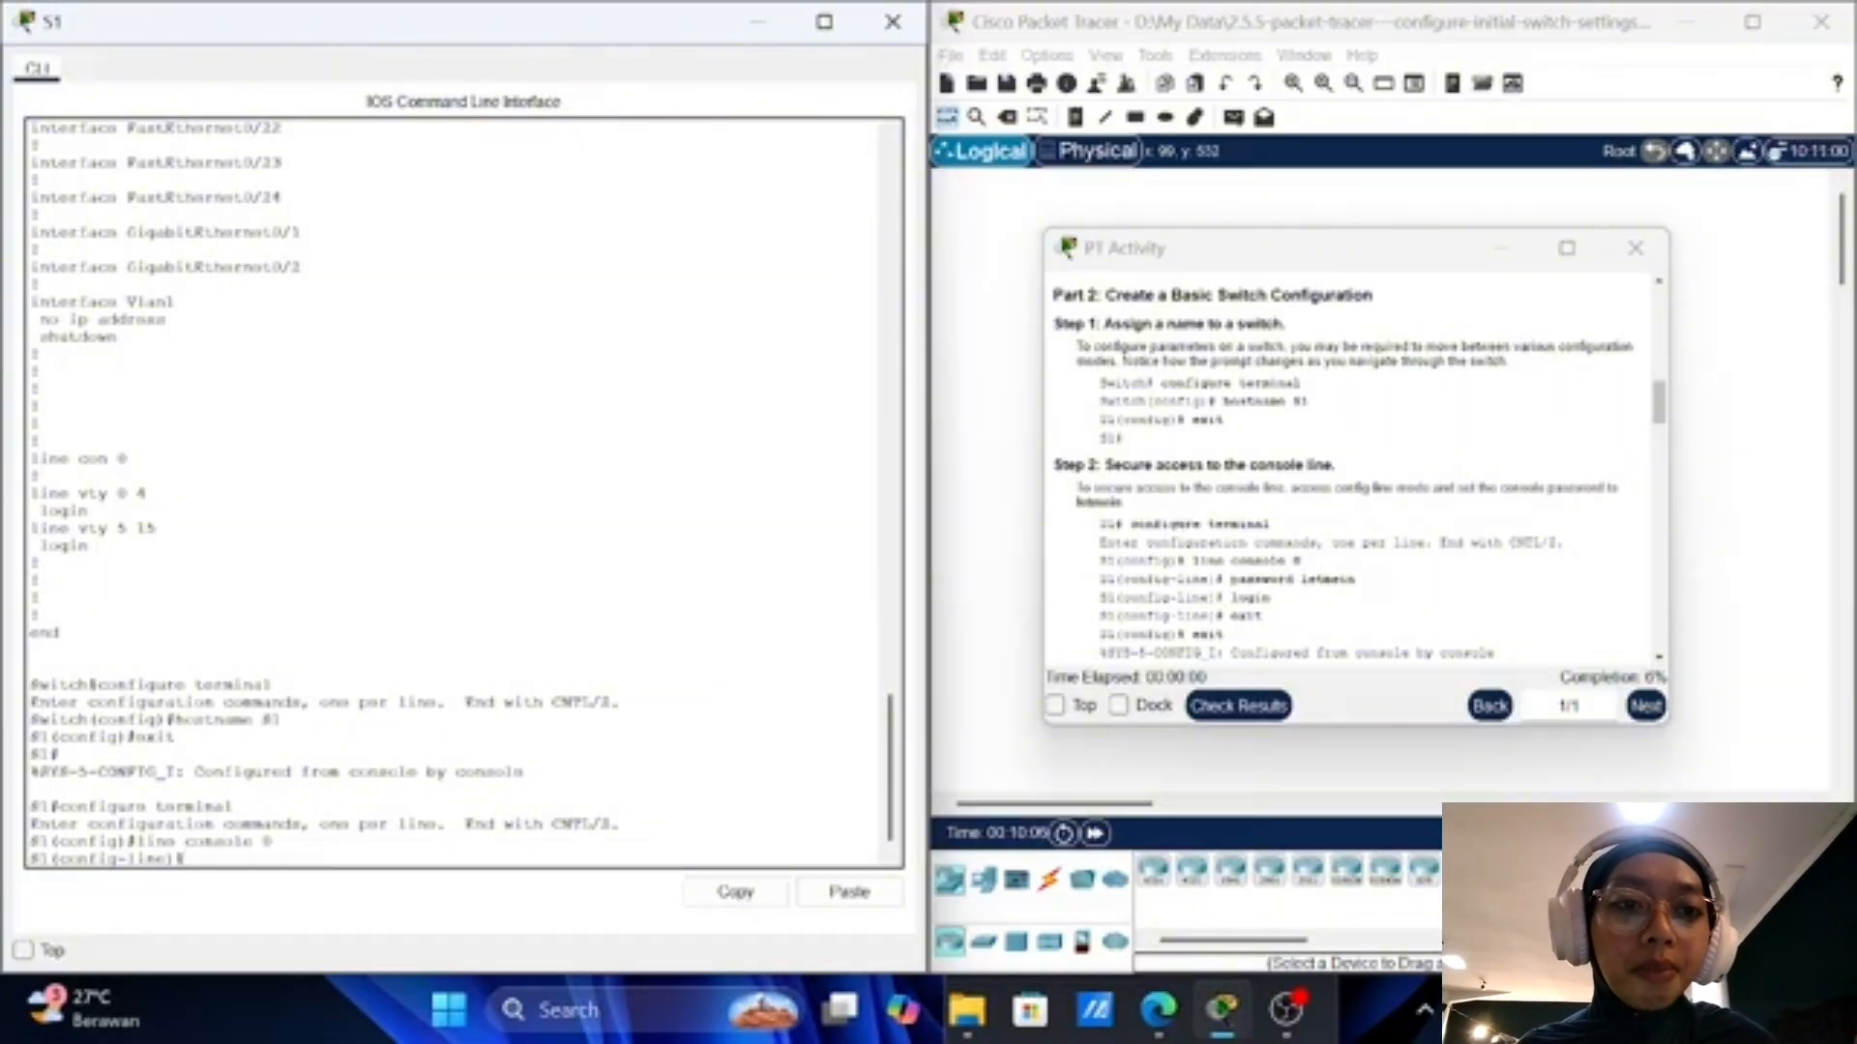
type("pa")
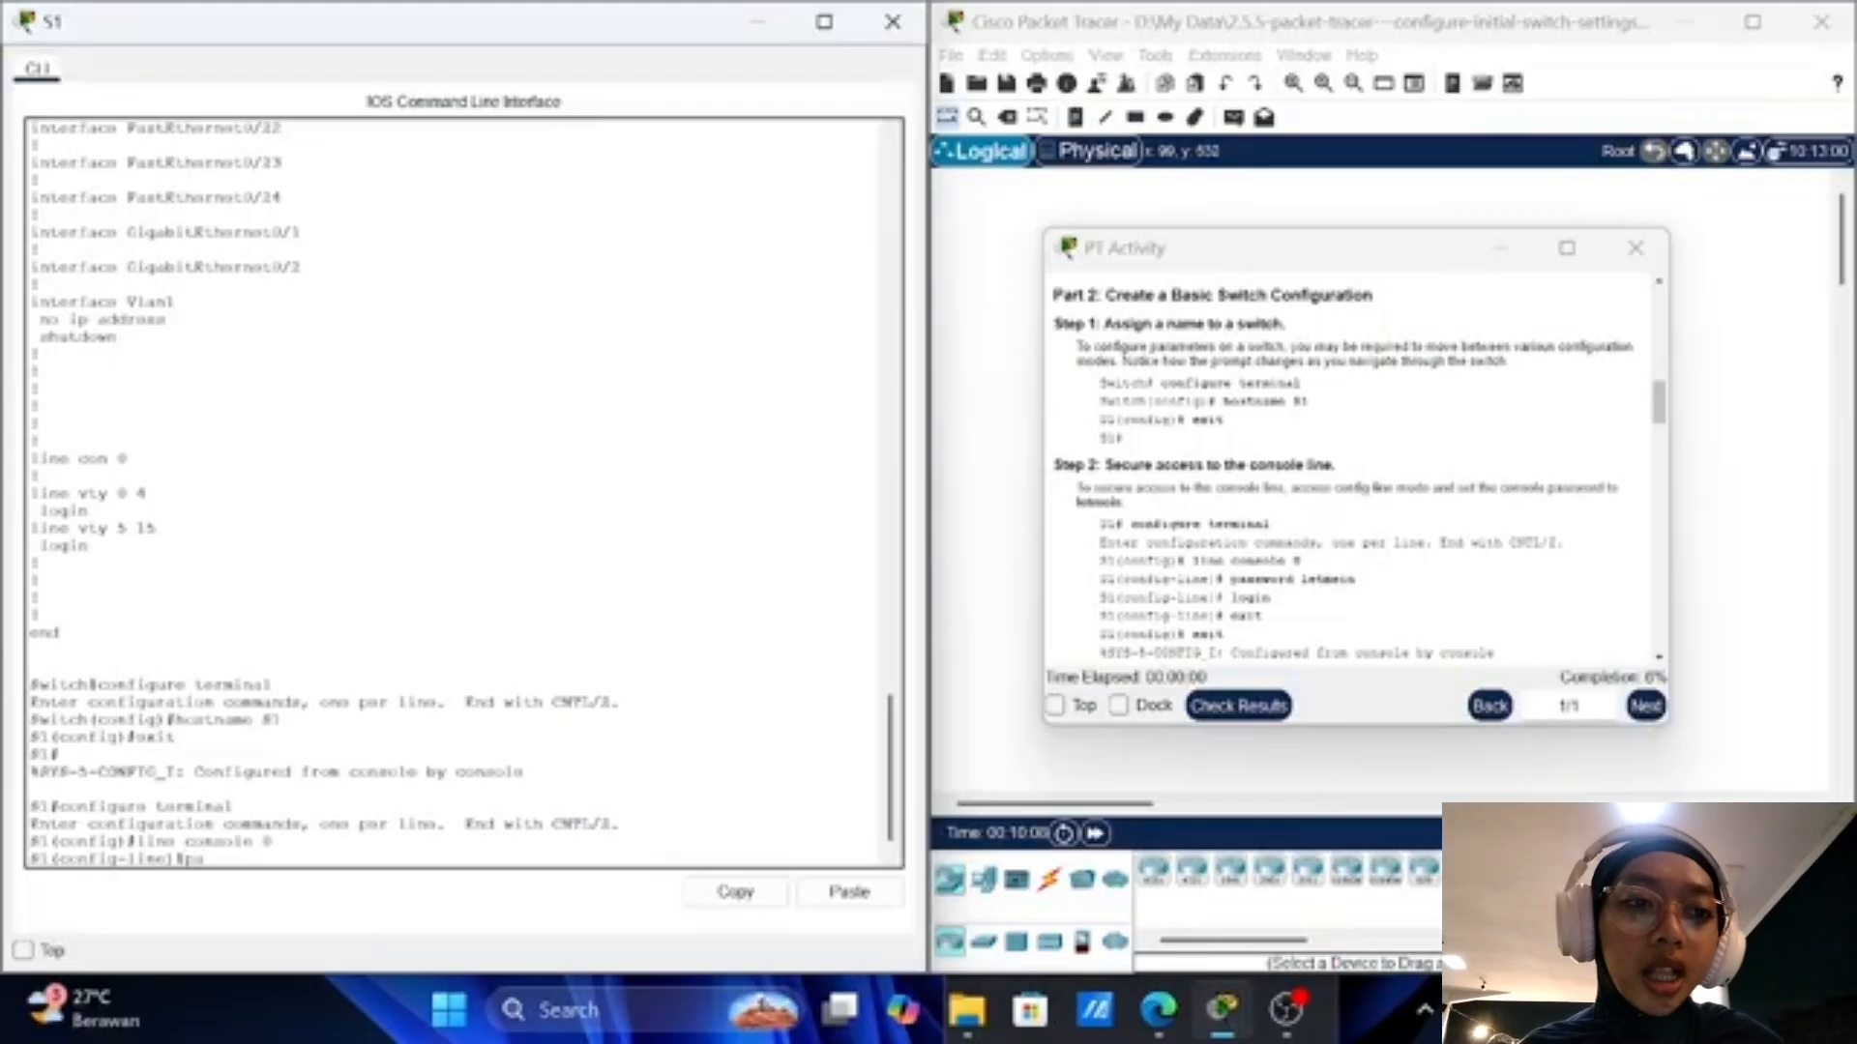
type("ssw")
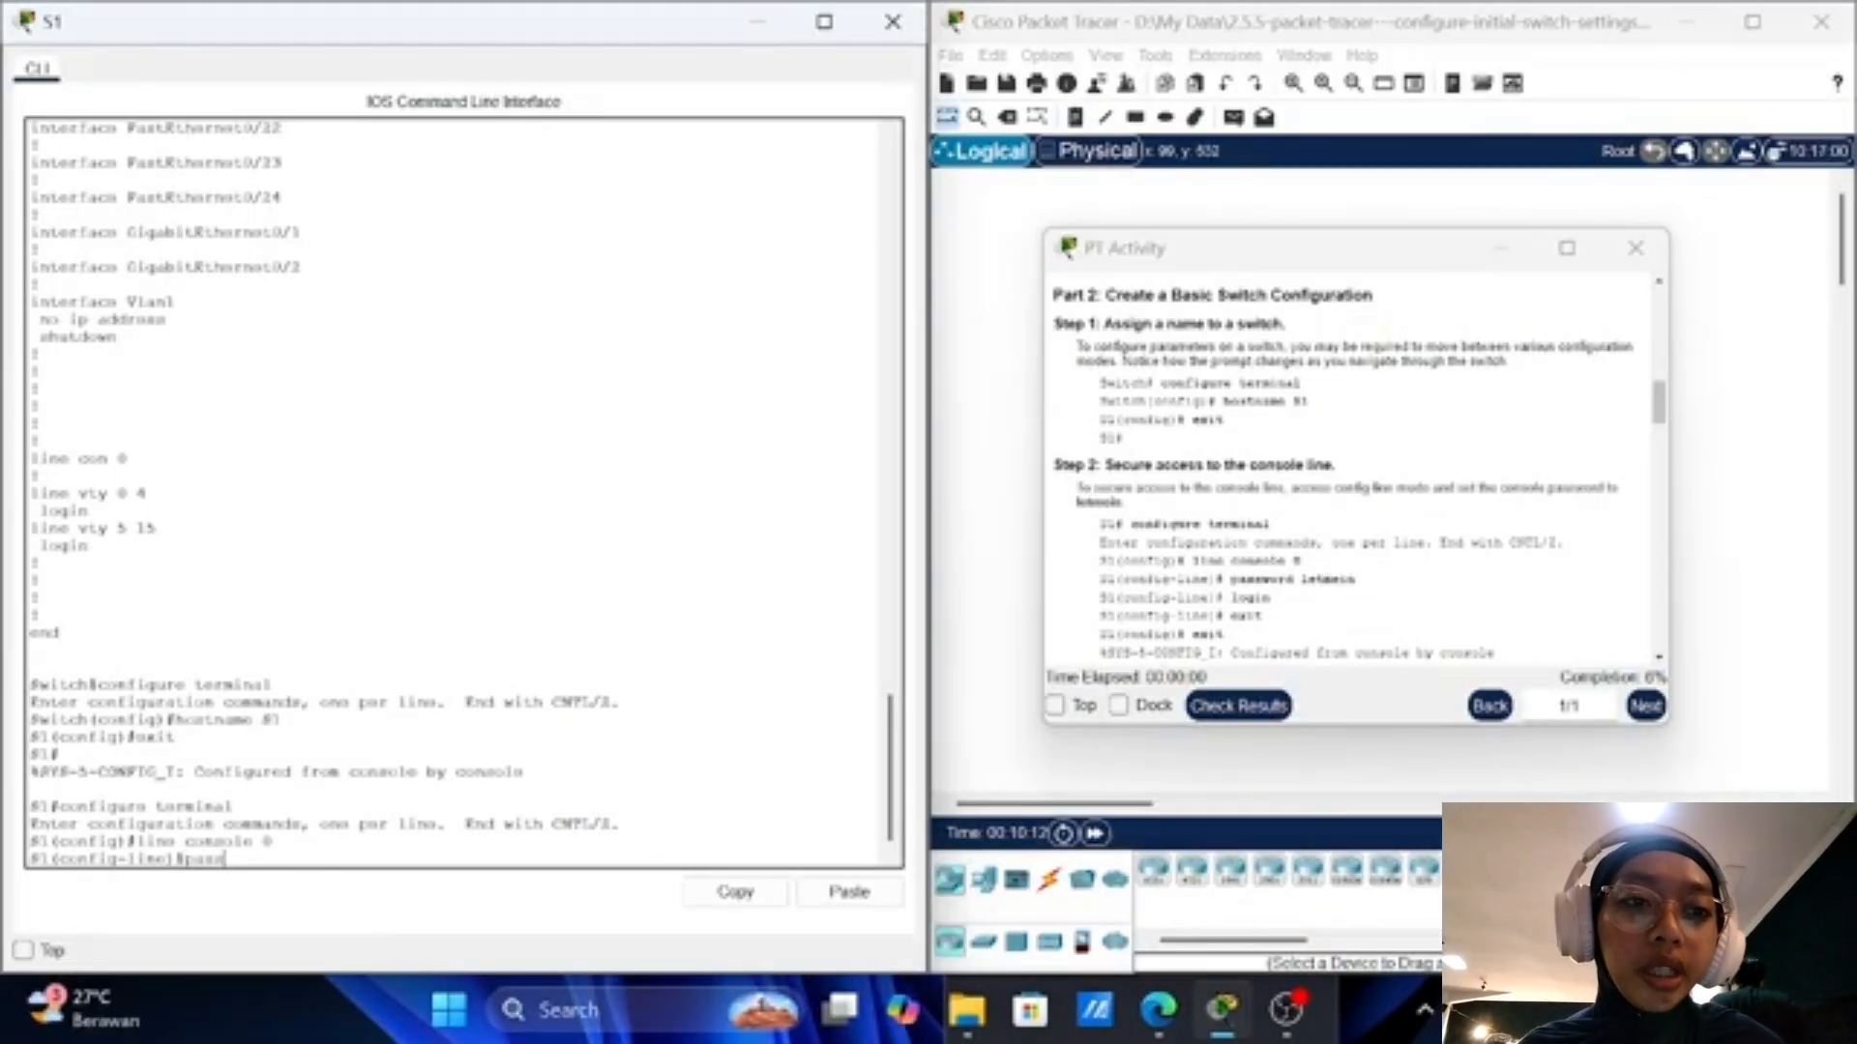
type("ord let")
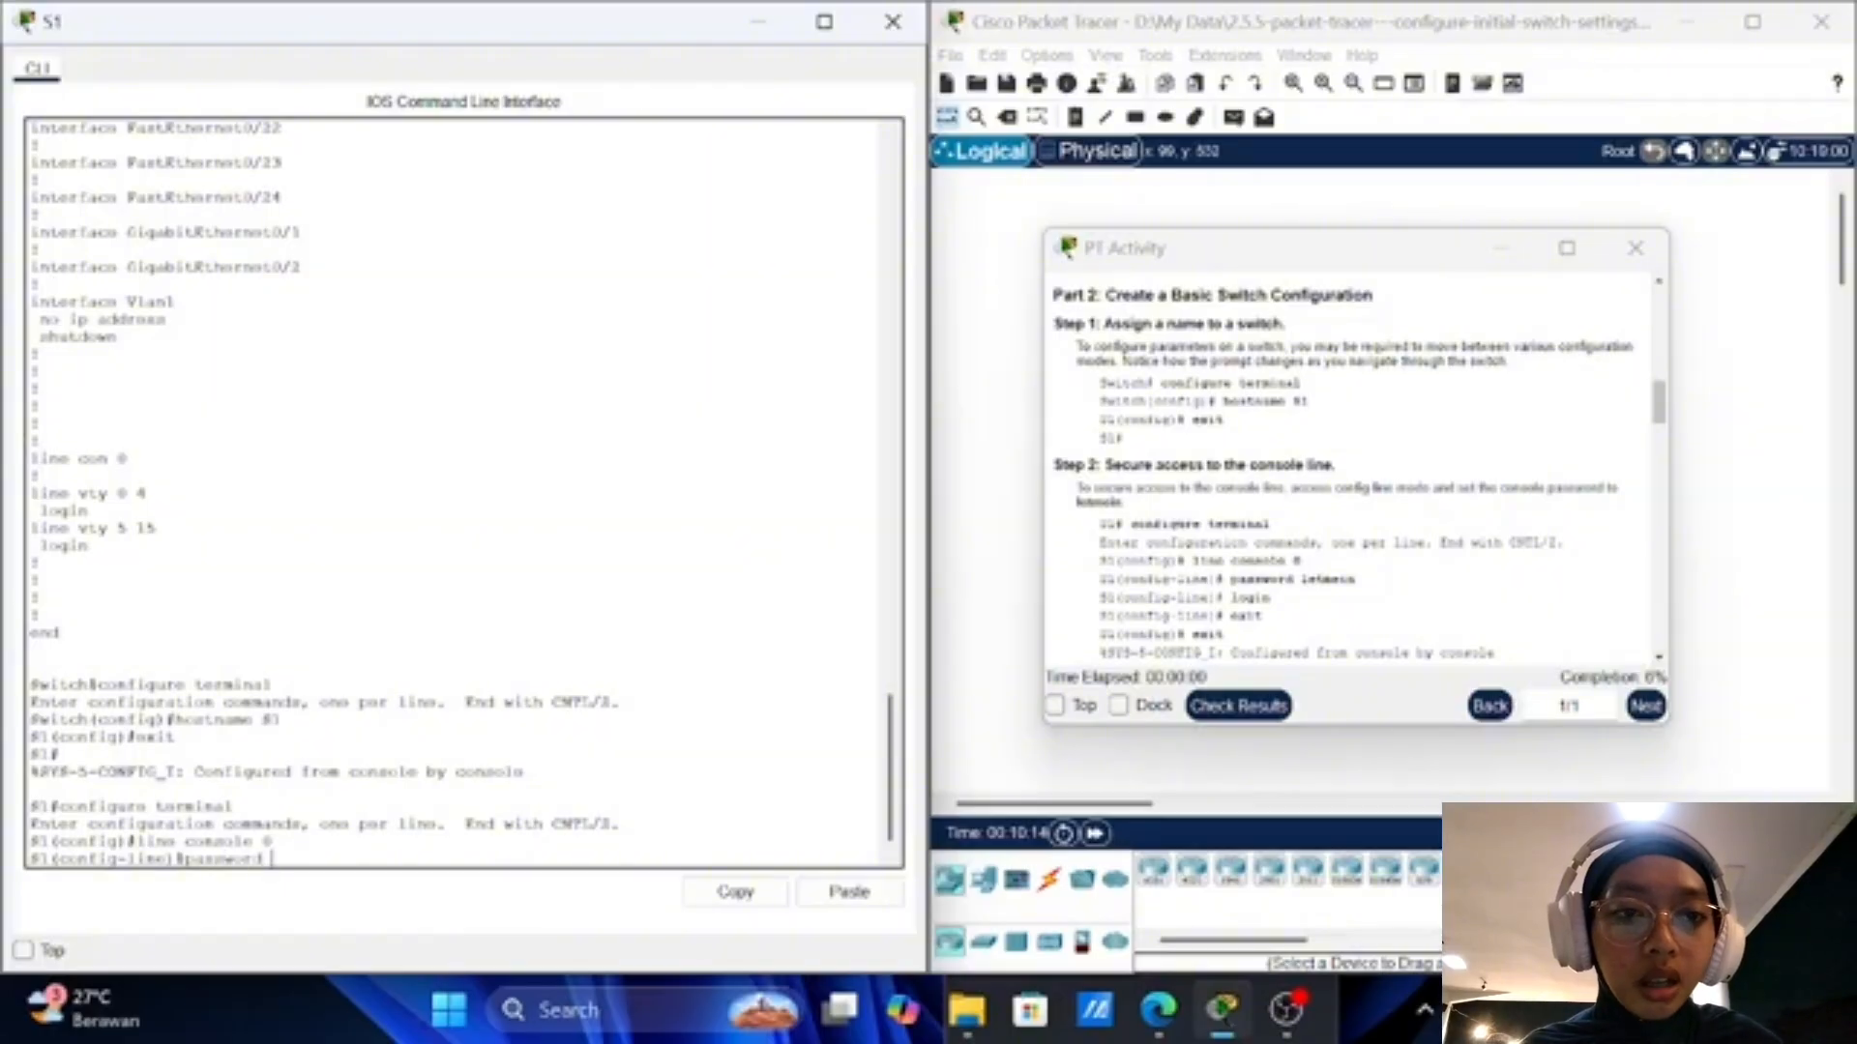
type("mein")
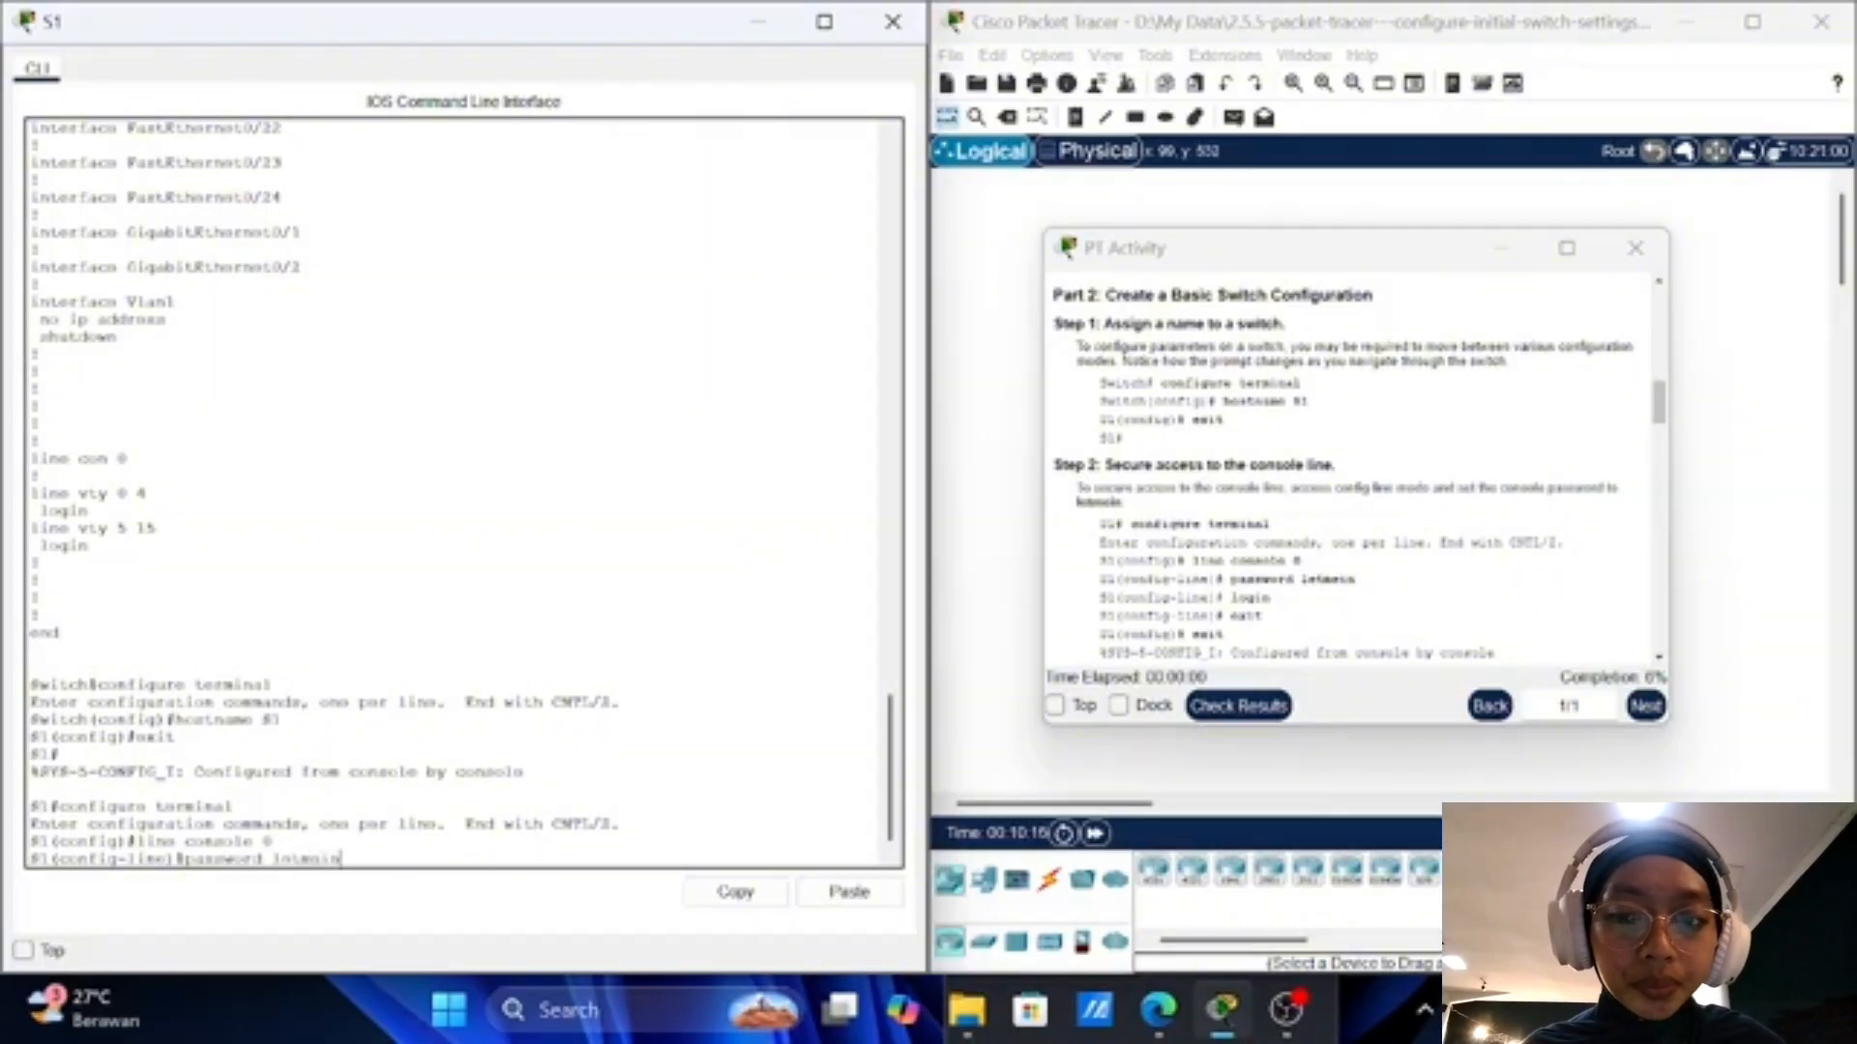
key("Return")
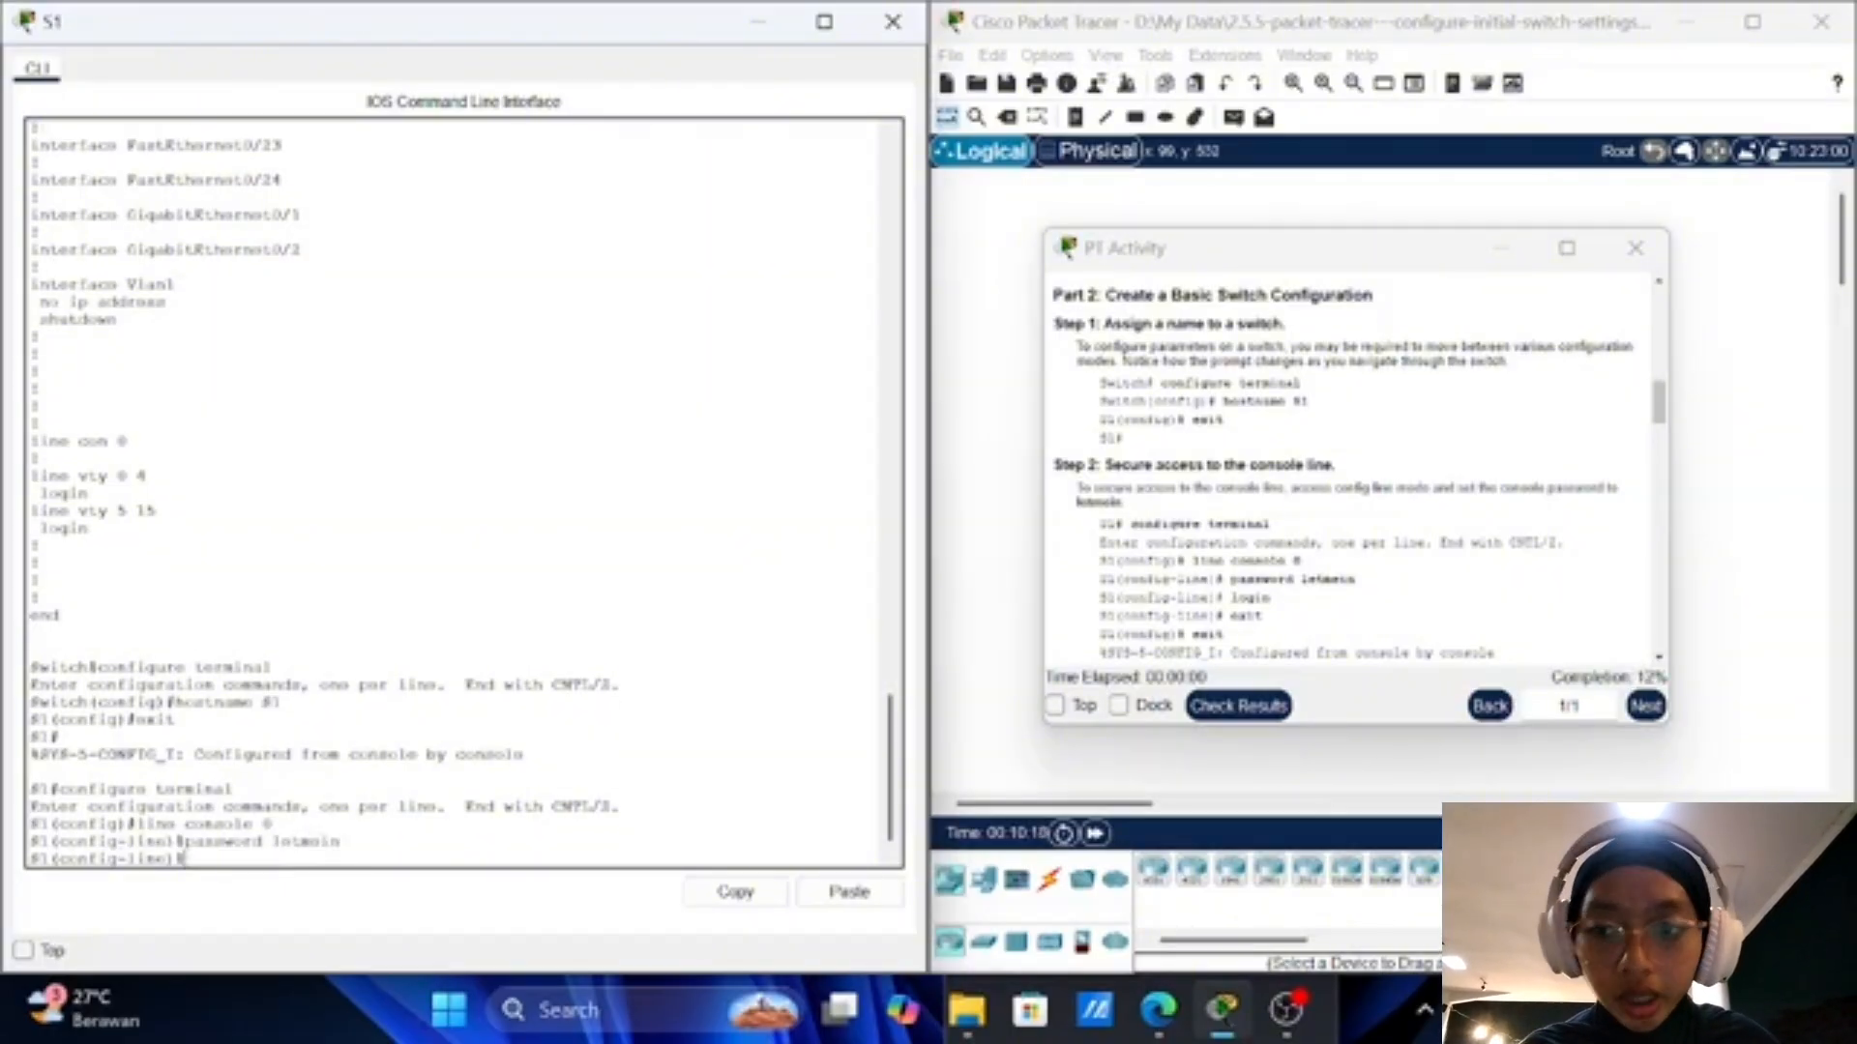
type("login")
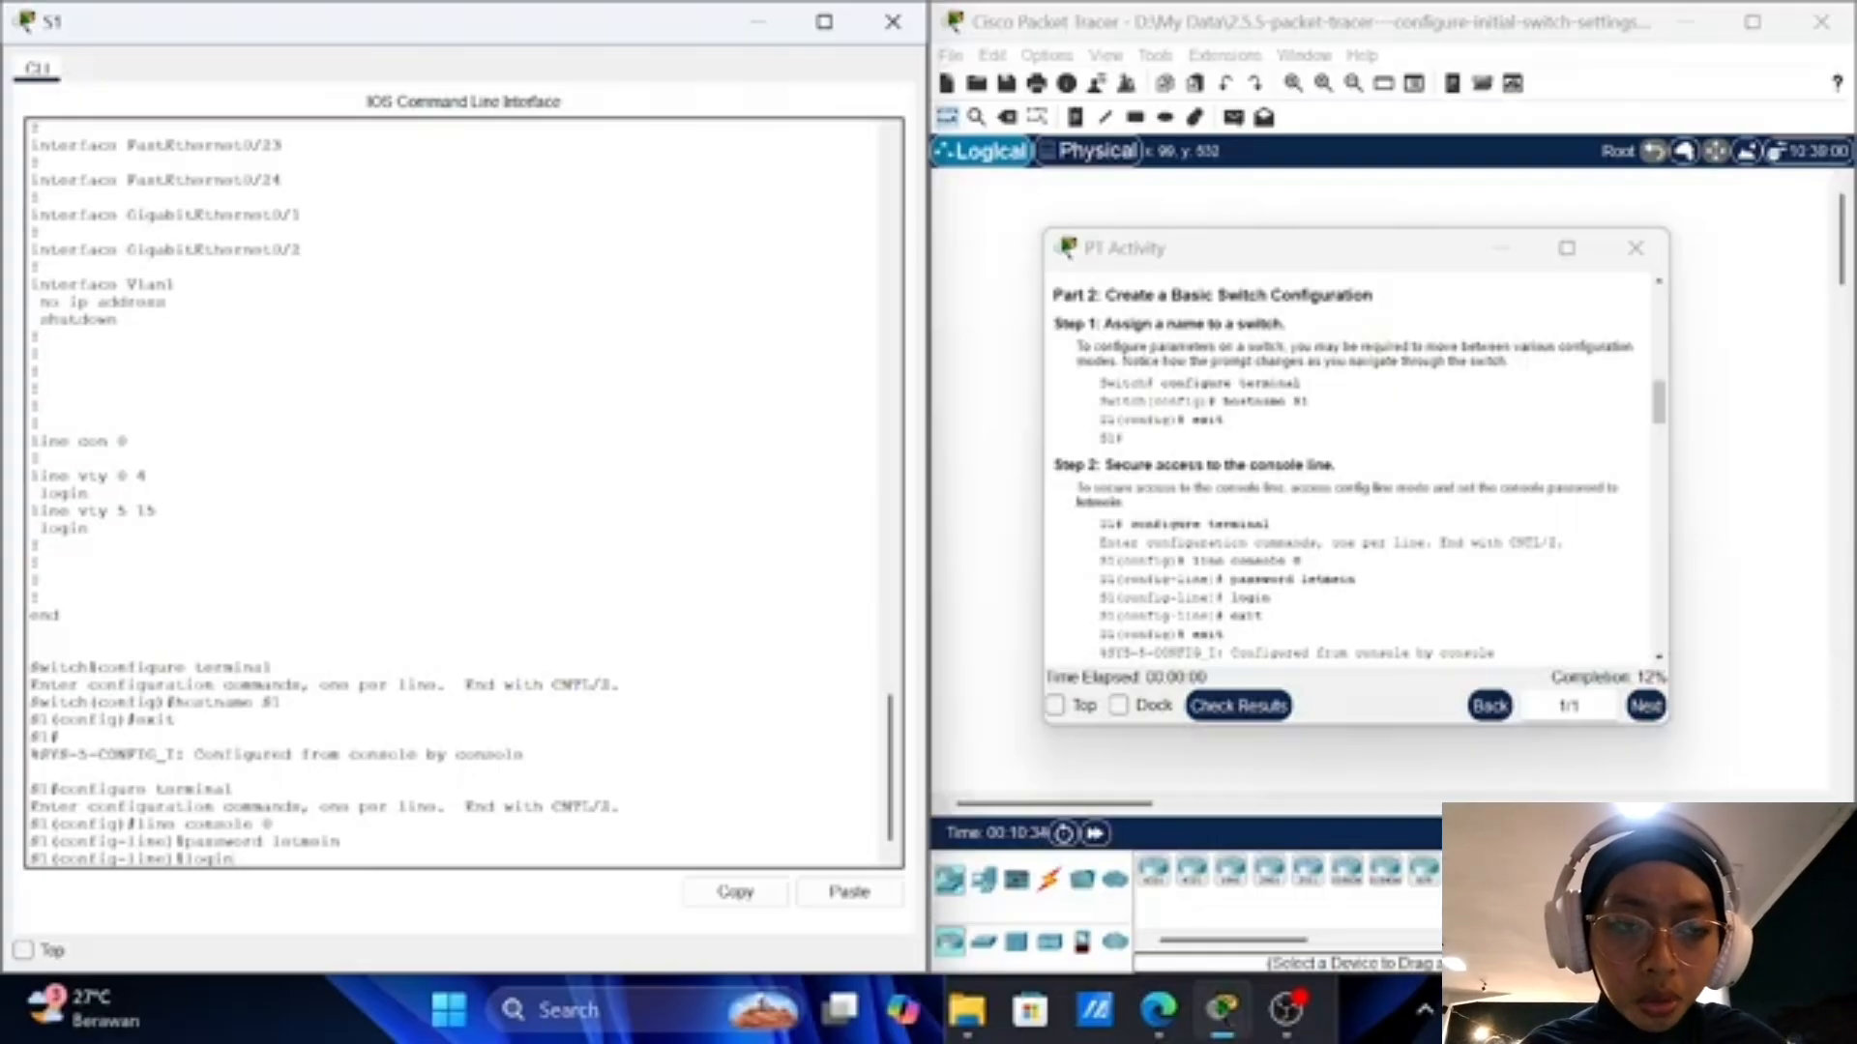
key("Return")
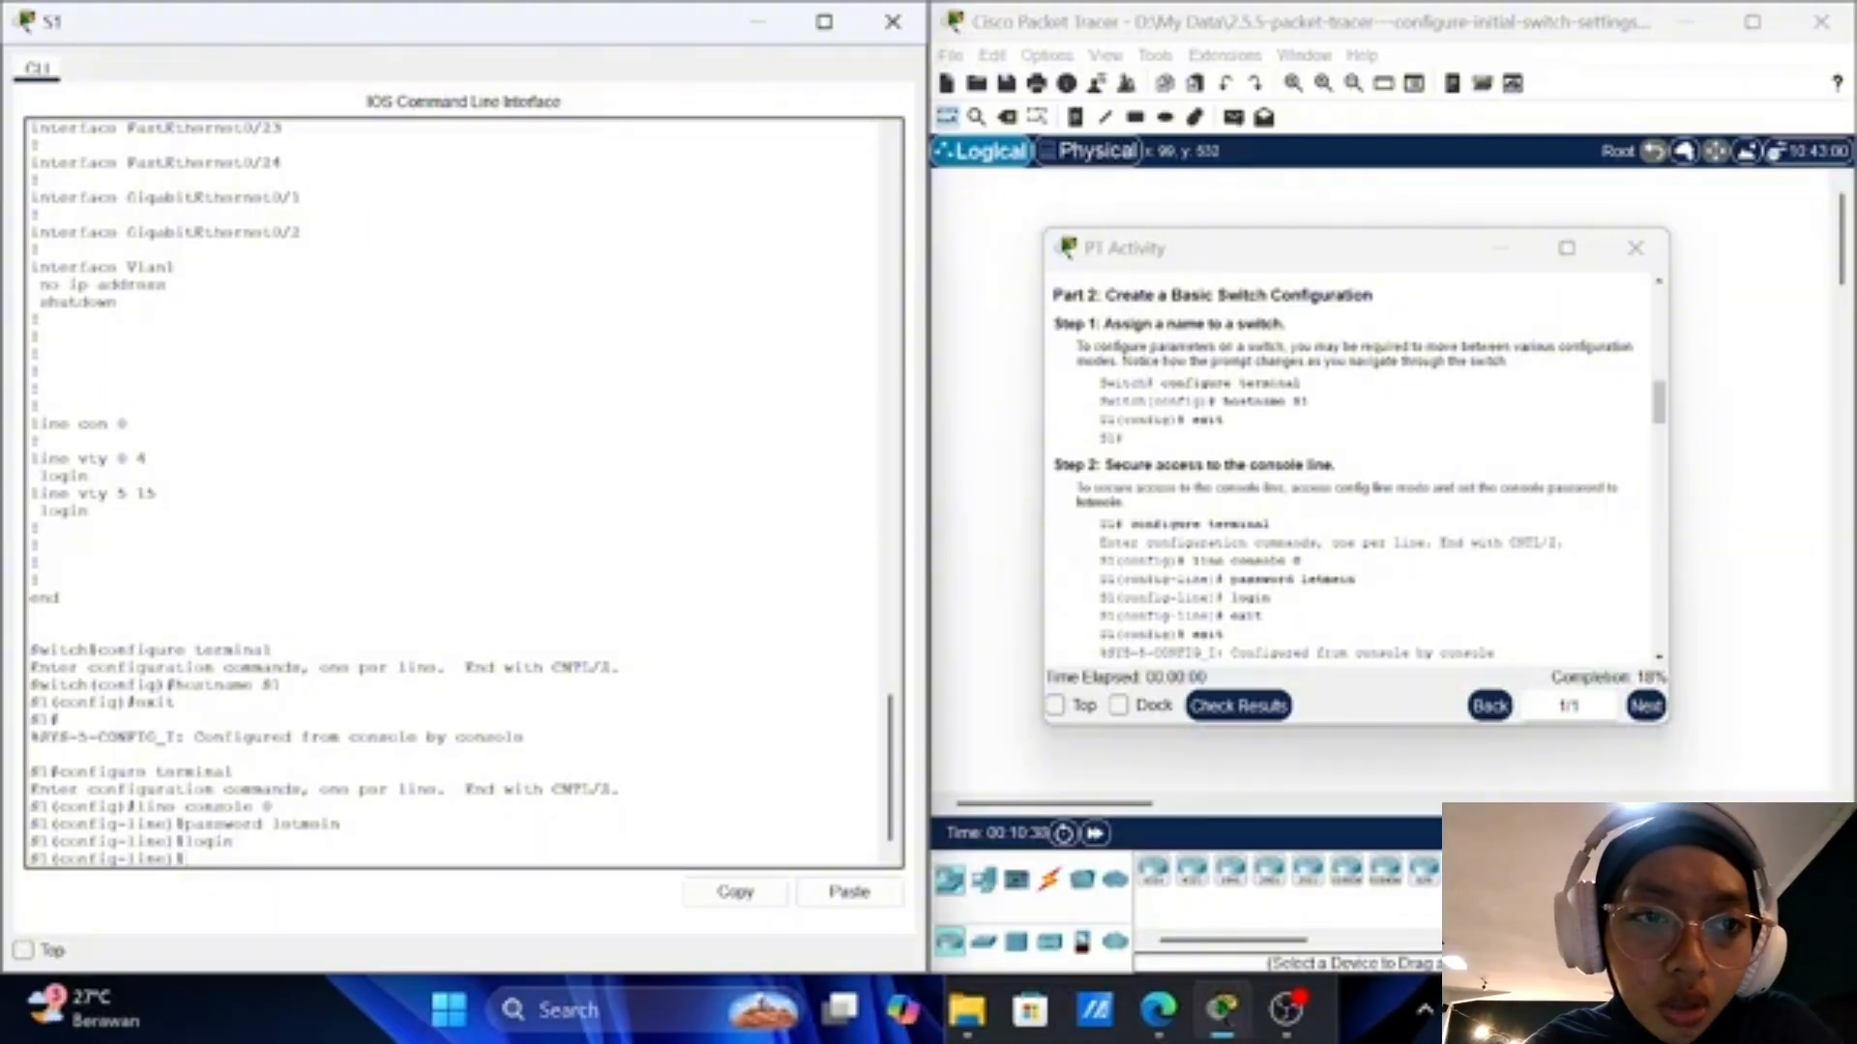
Step: Exit console line and global configuration back to the S1# prompt
type("exit")
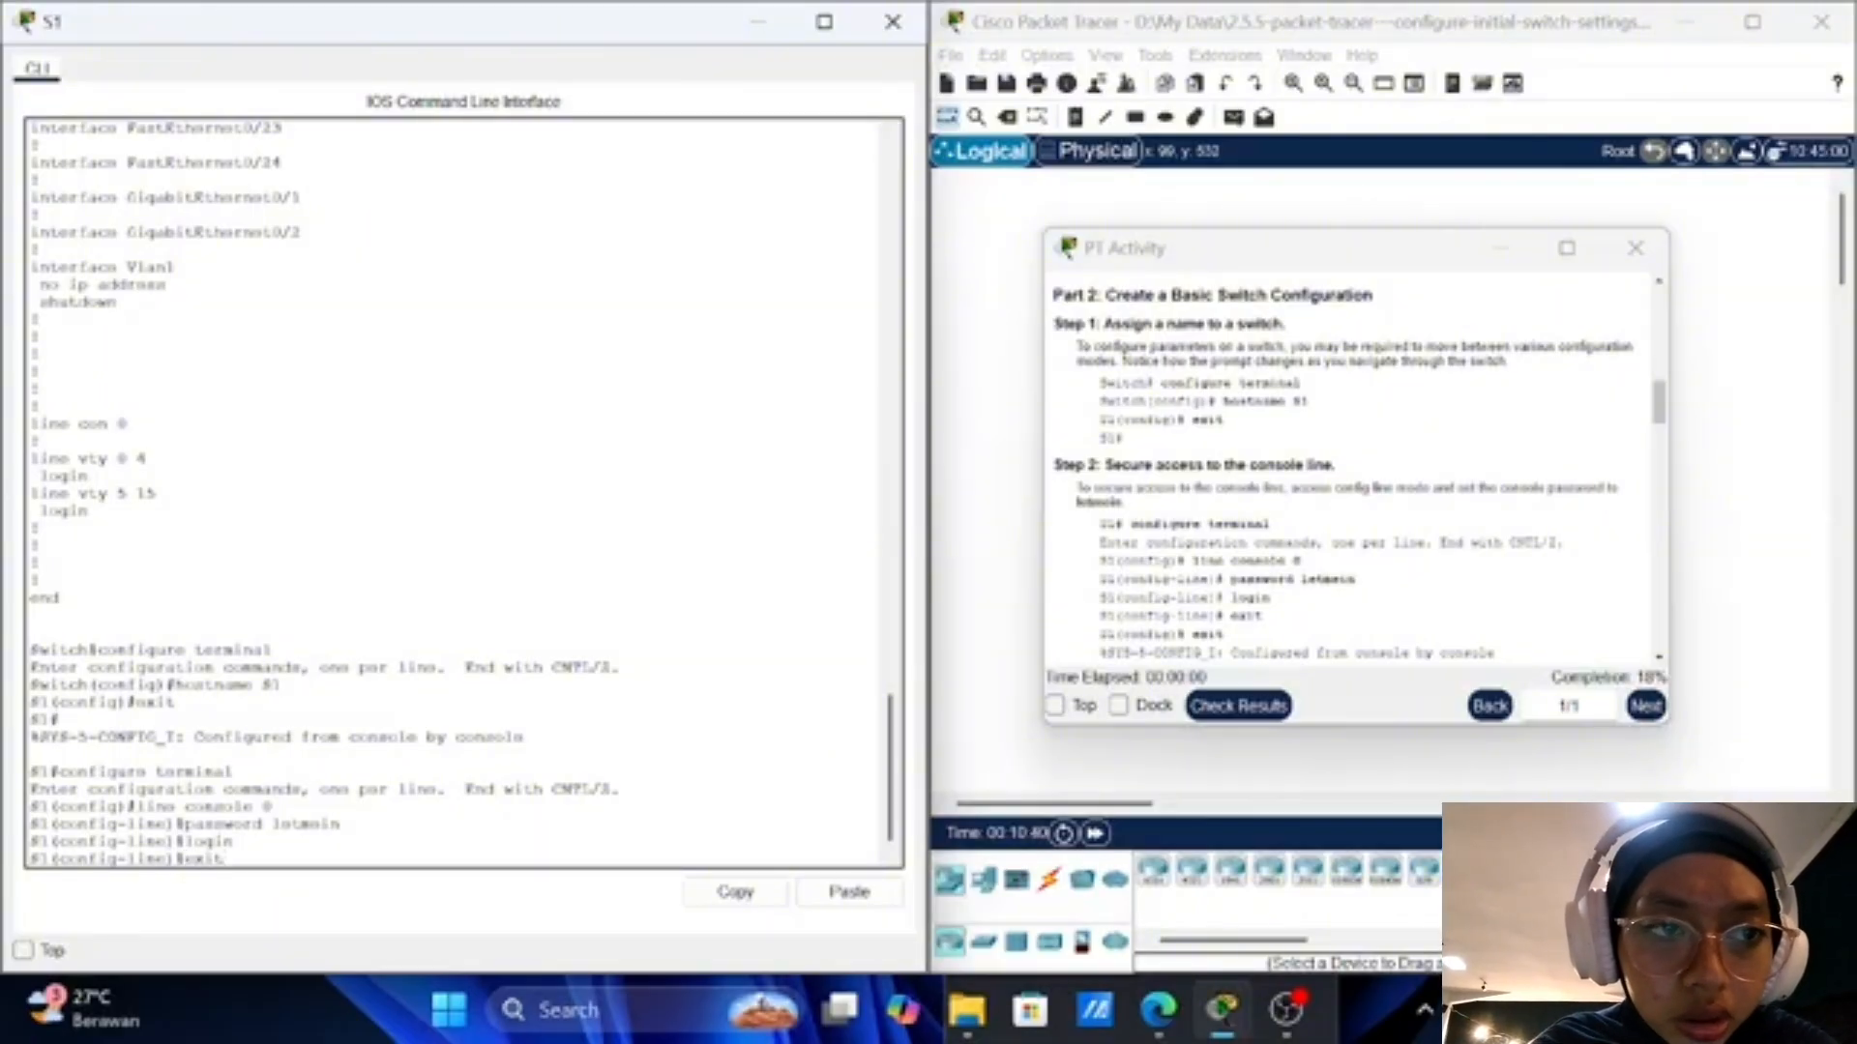
key("Return")
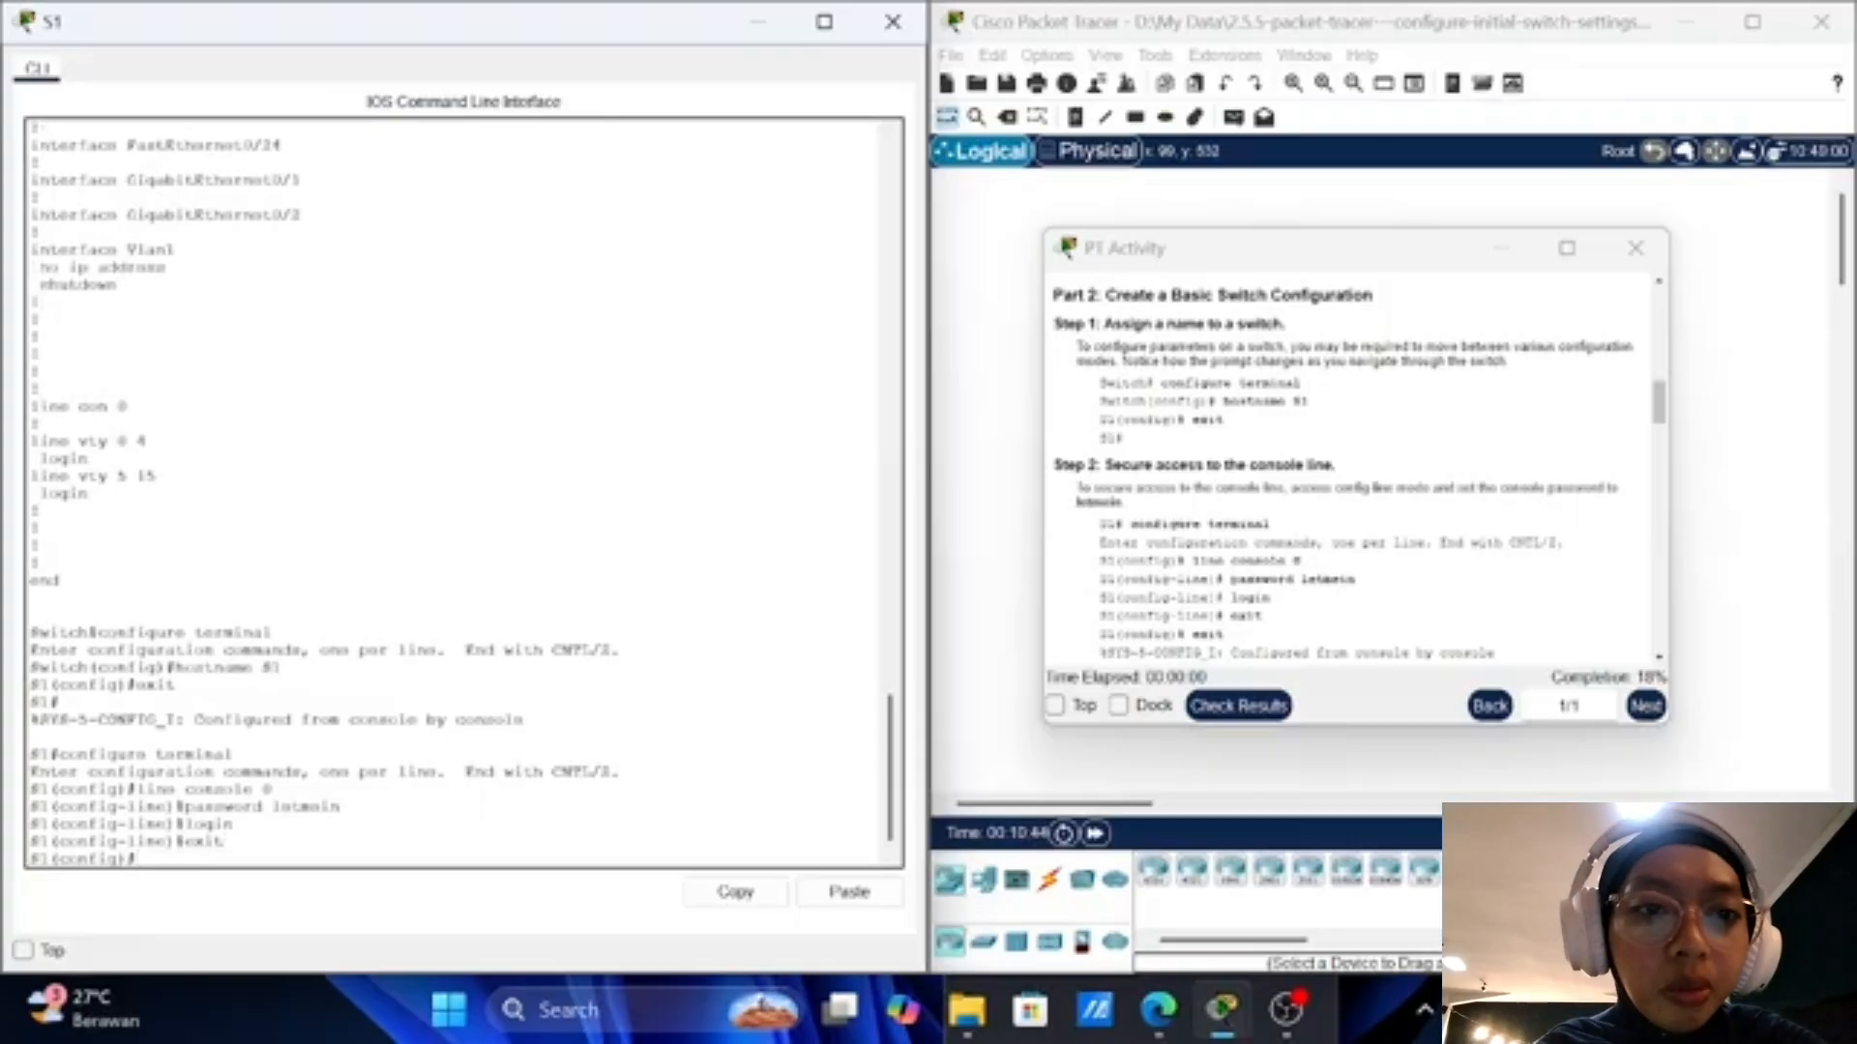
scroll(1354, 471, "down", 1)
scroll(1354, 471, "down", 3)
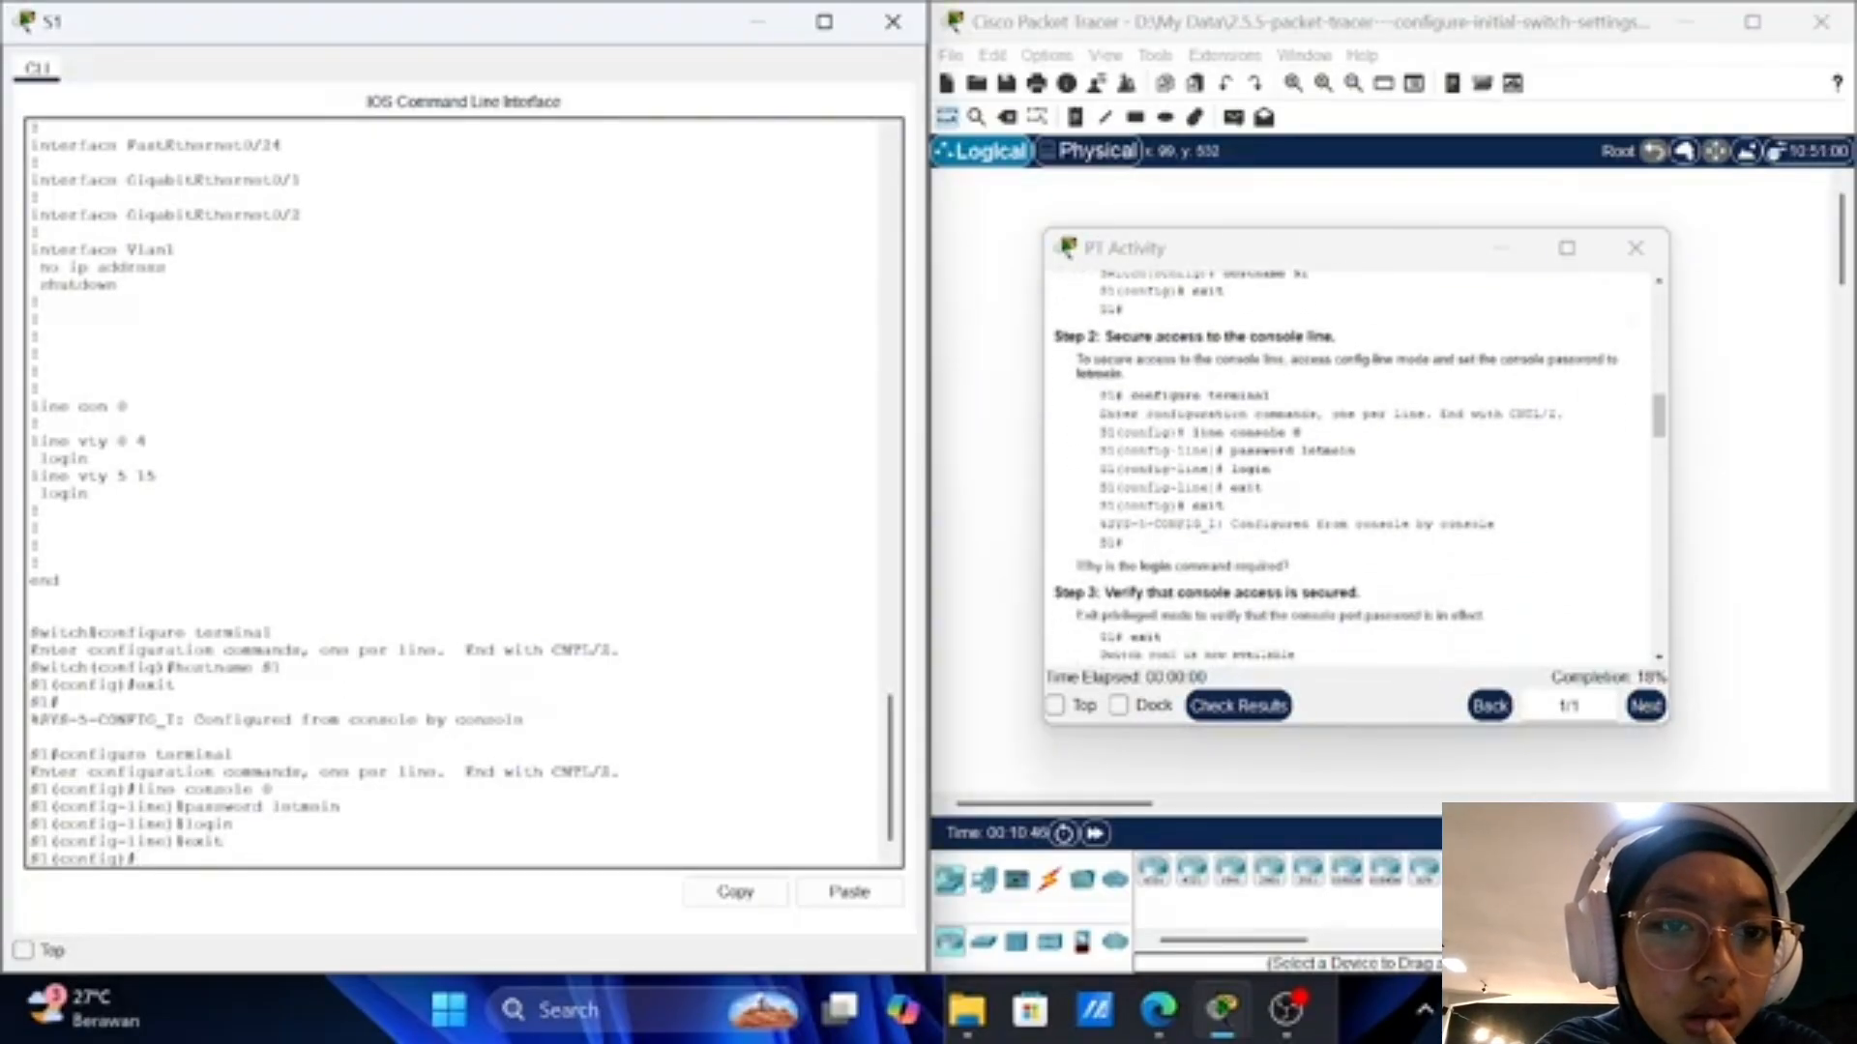
type("exit")
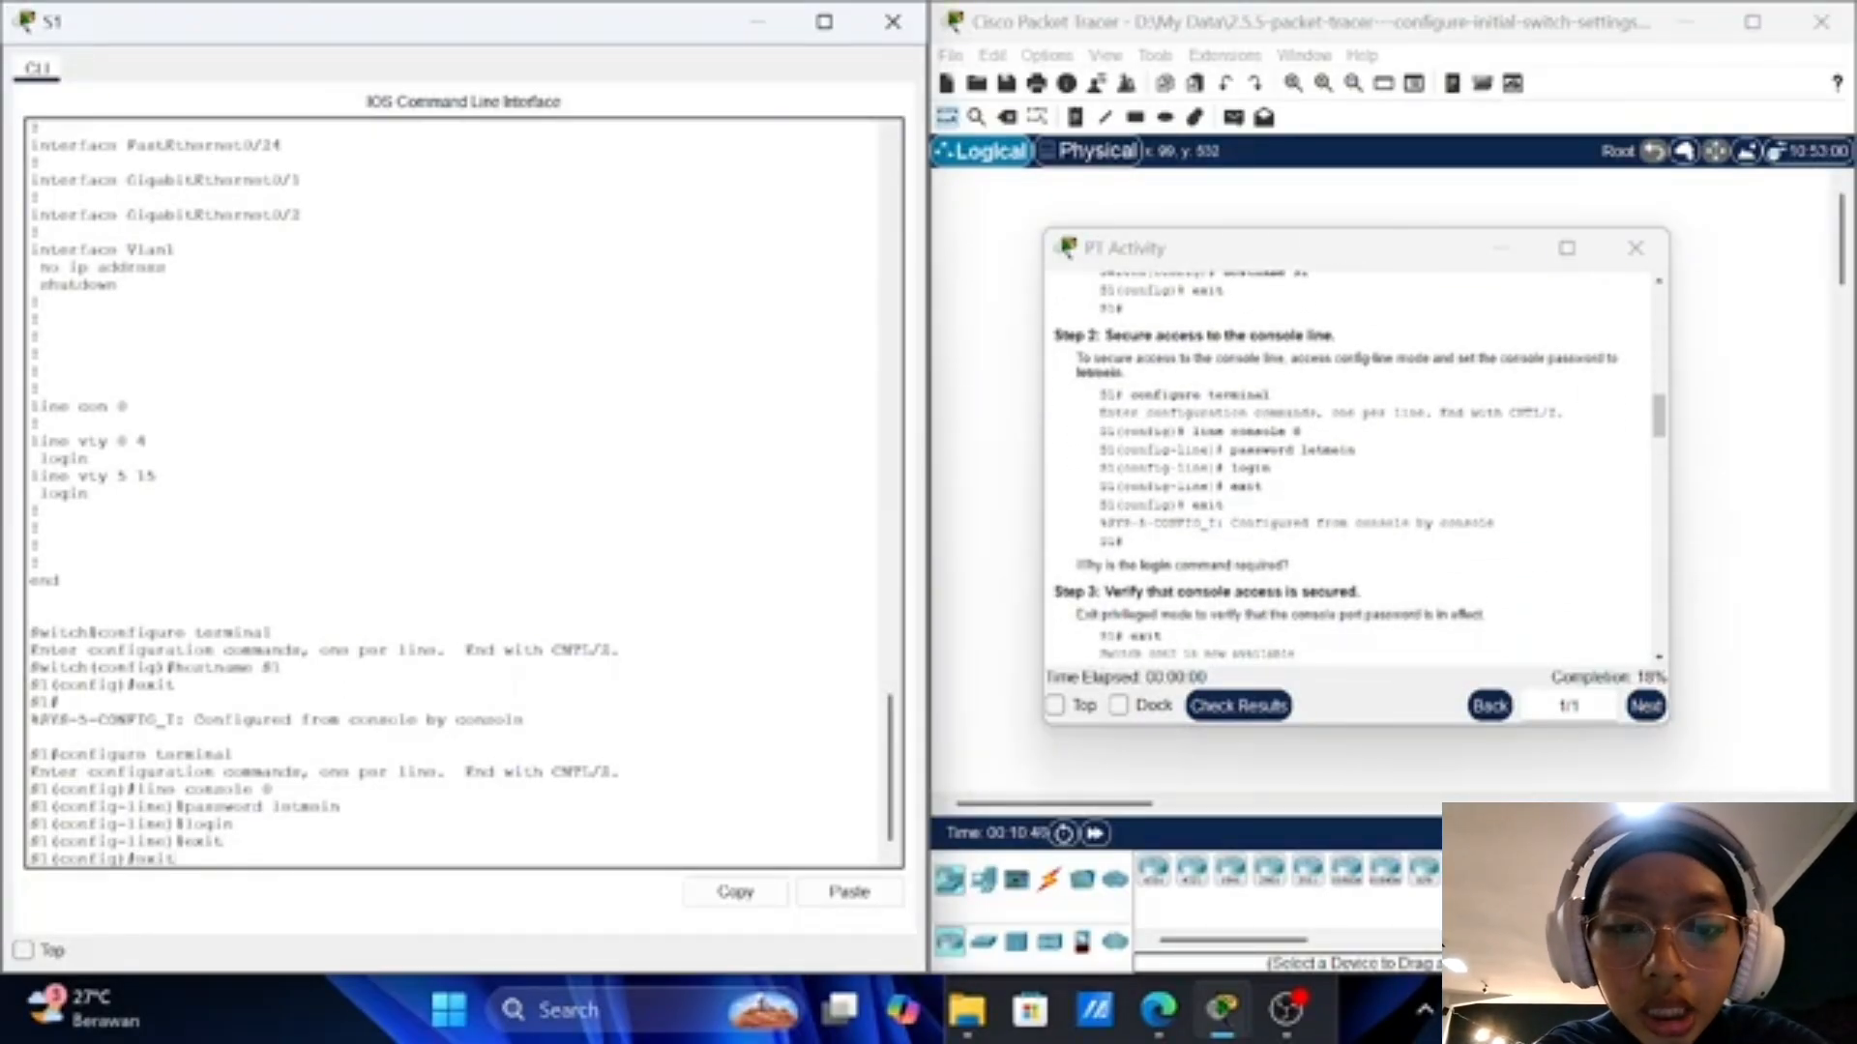
key("Return")
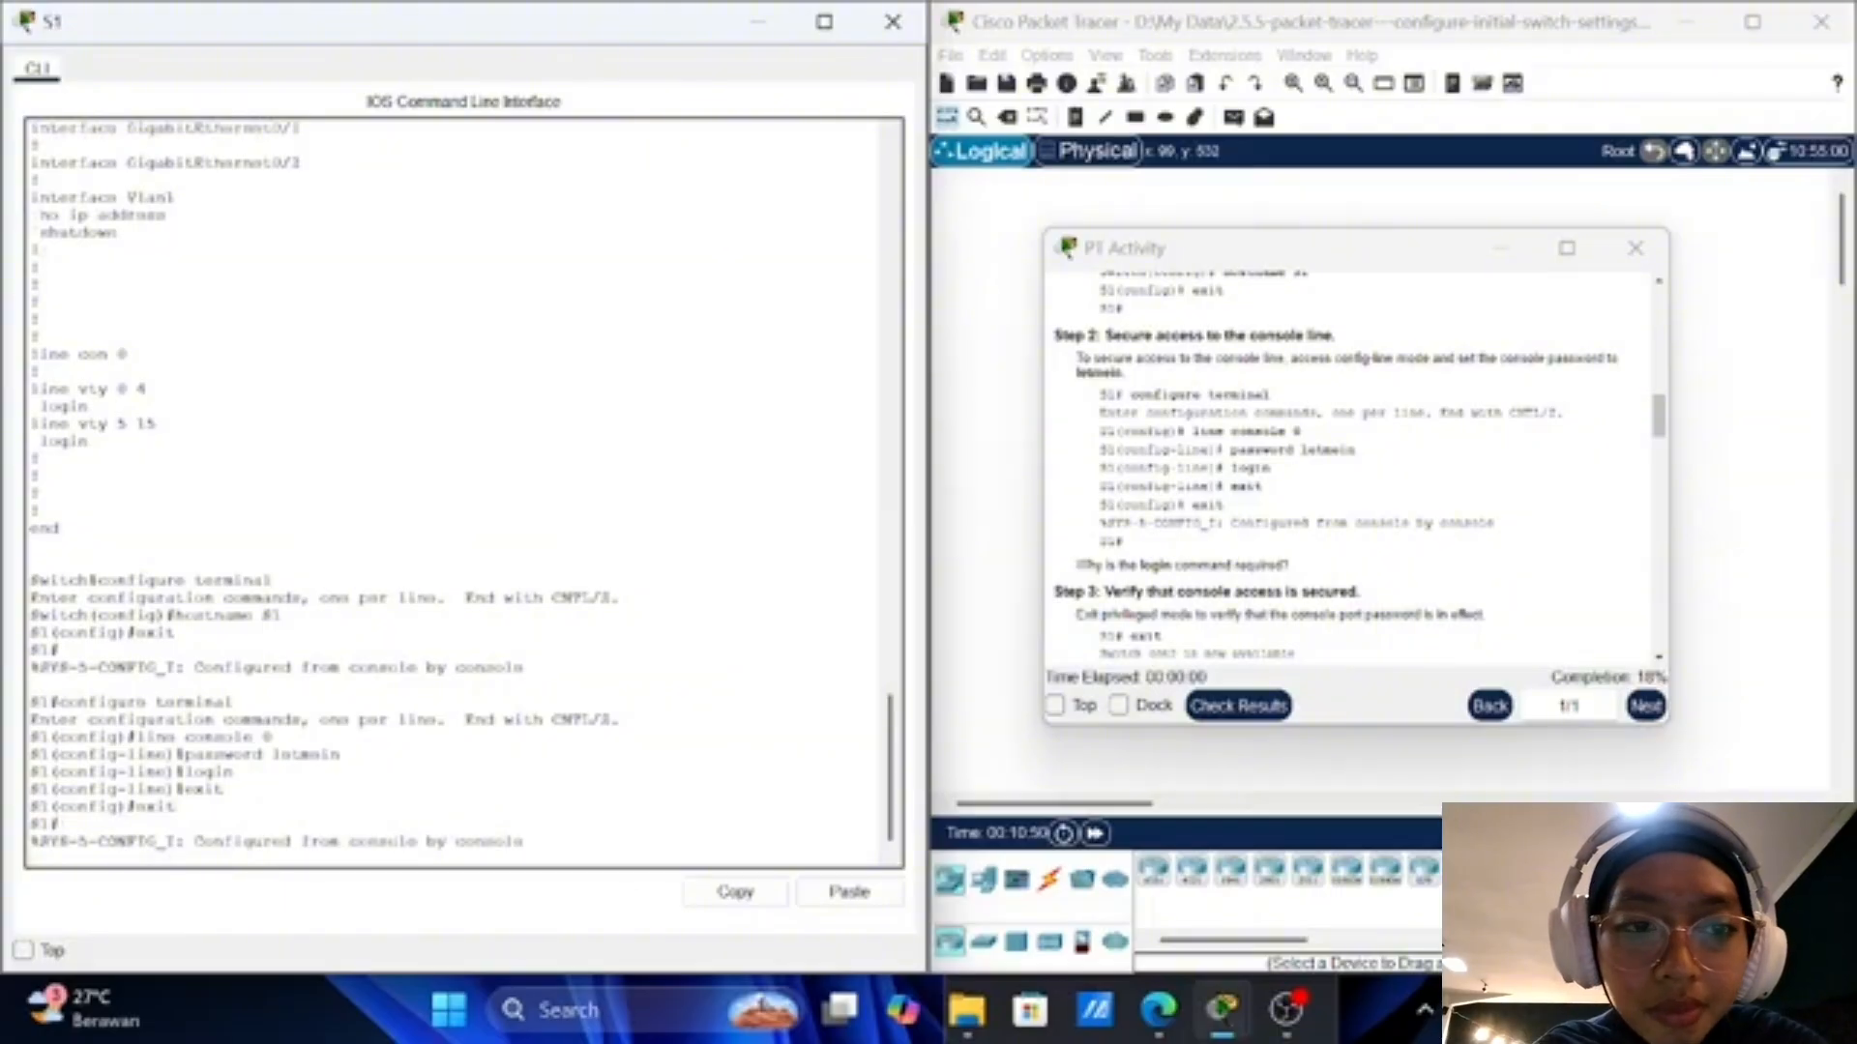
key("Return")
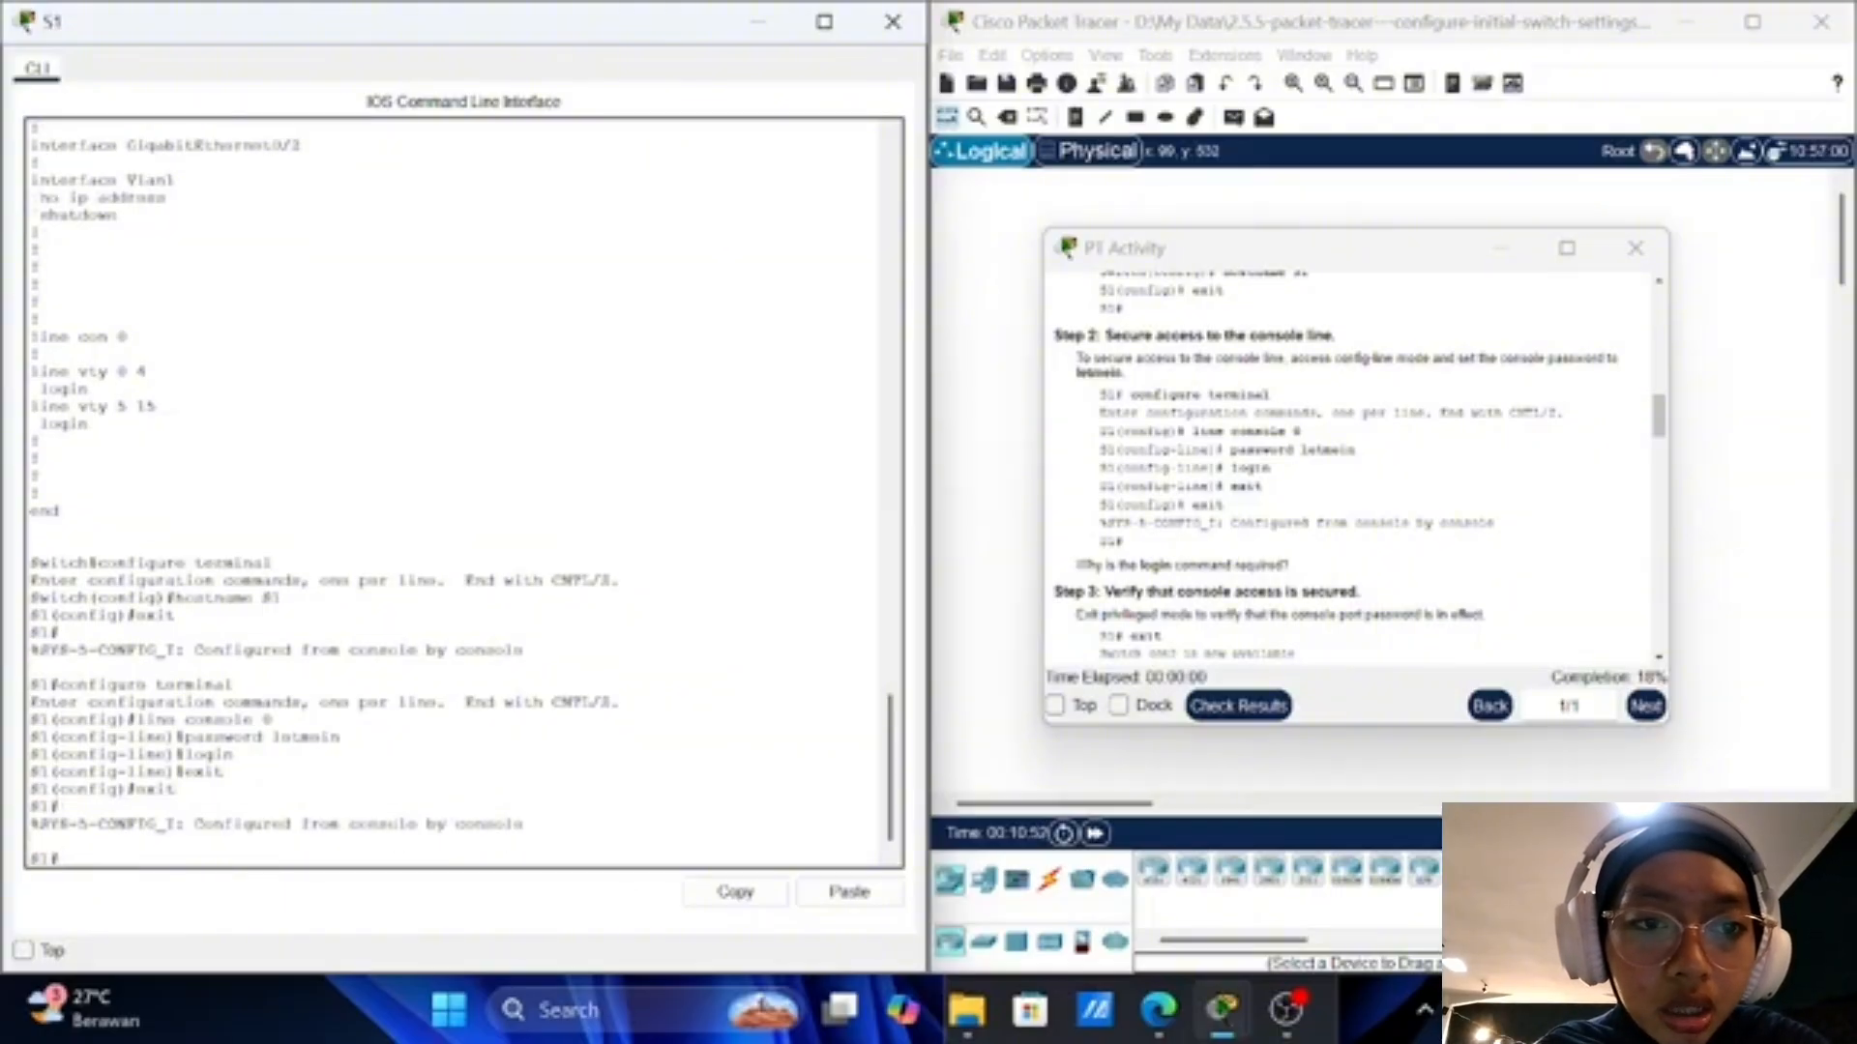
scroll(1484, 554, "down", 3)
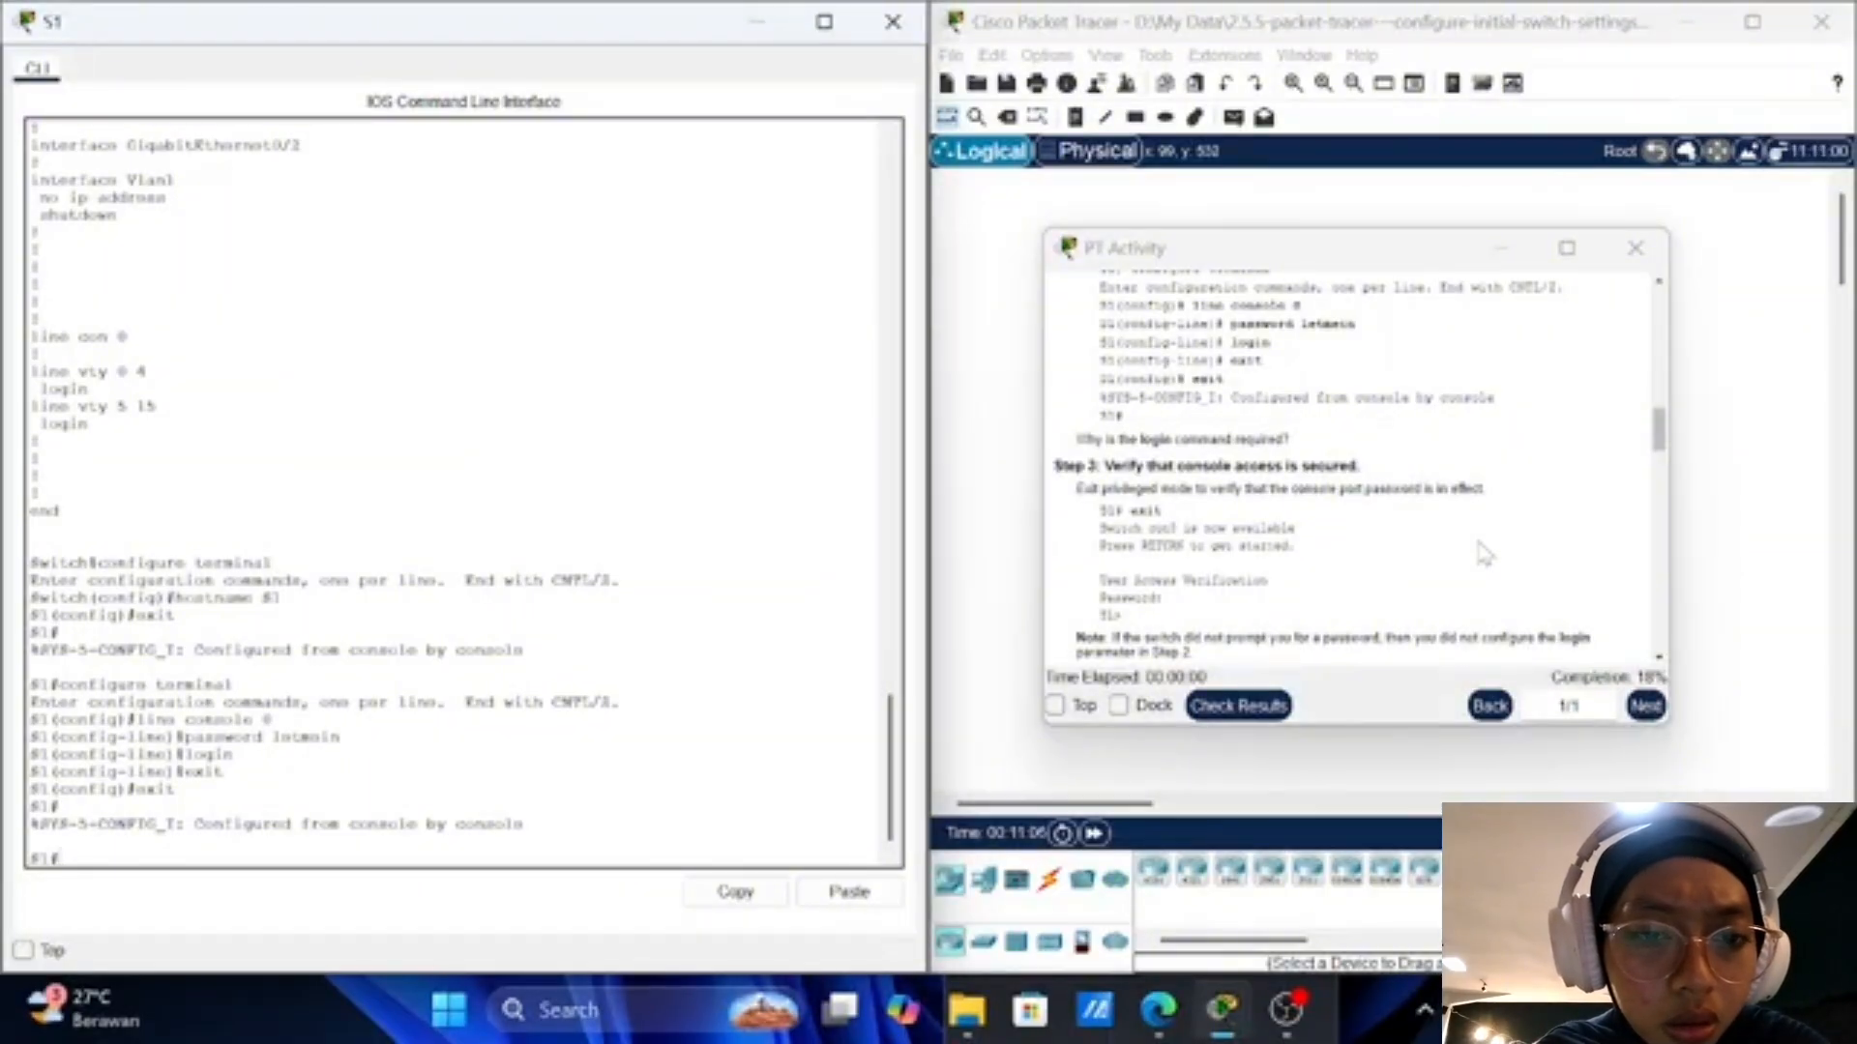
scroll(1484, 554, "down", 1)
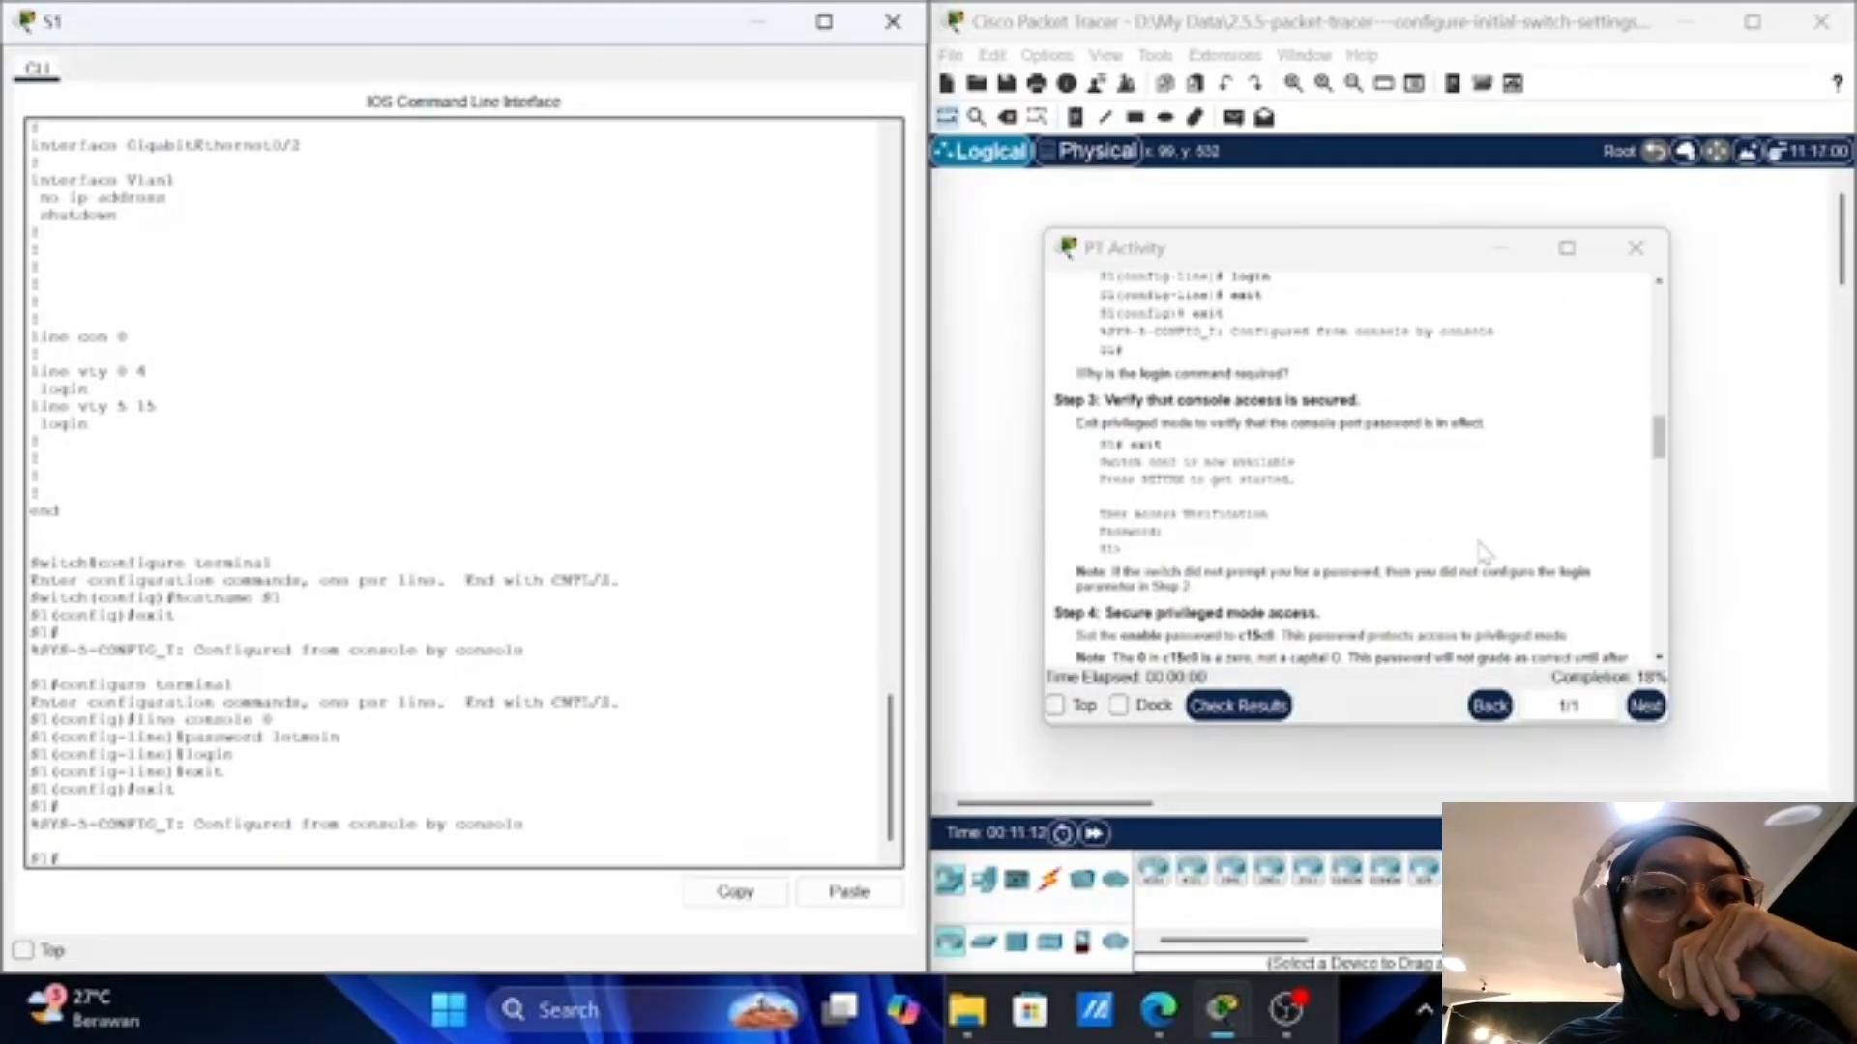
scroll(1485, 554, "down", 2)
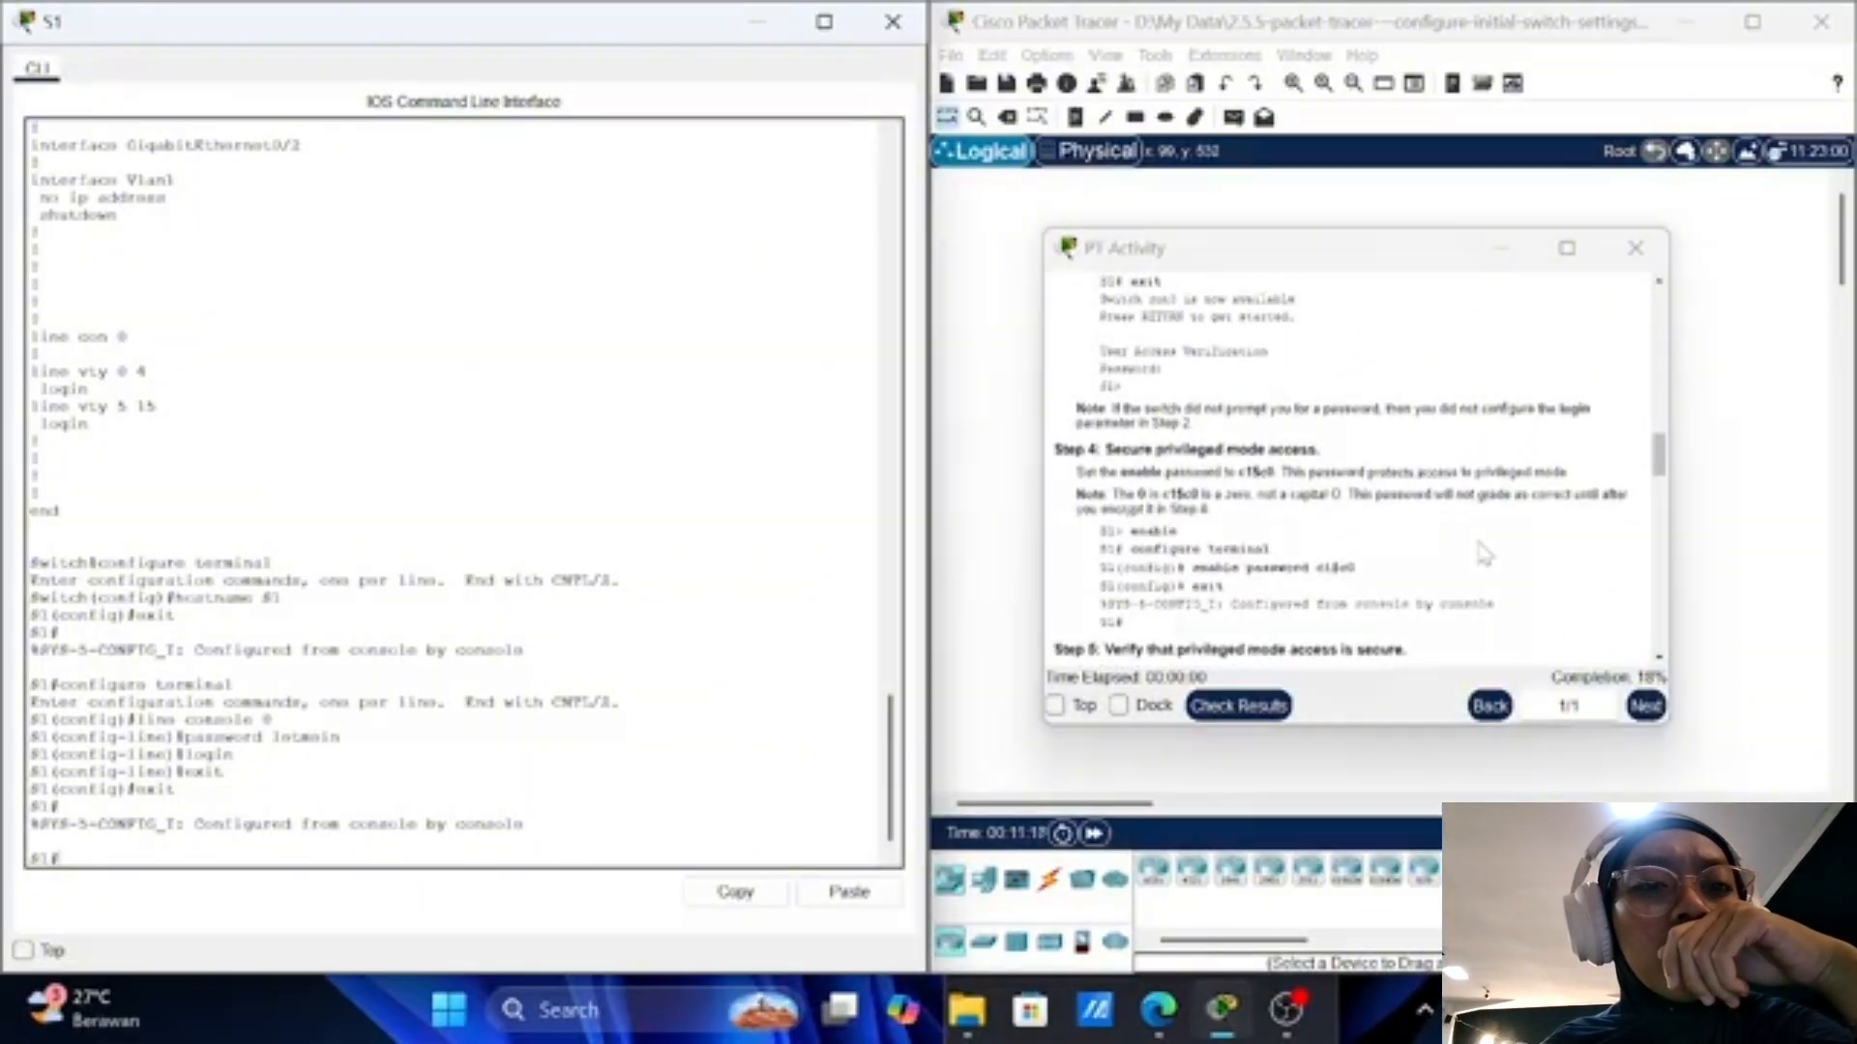
scroll(1485, 553, "up", 3)
scroll(1484, 551, "down", 1)
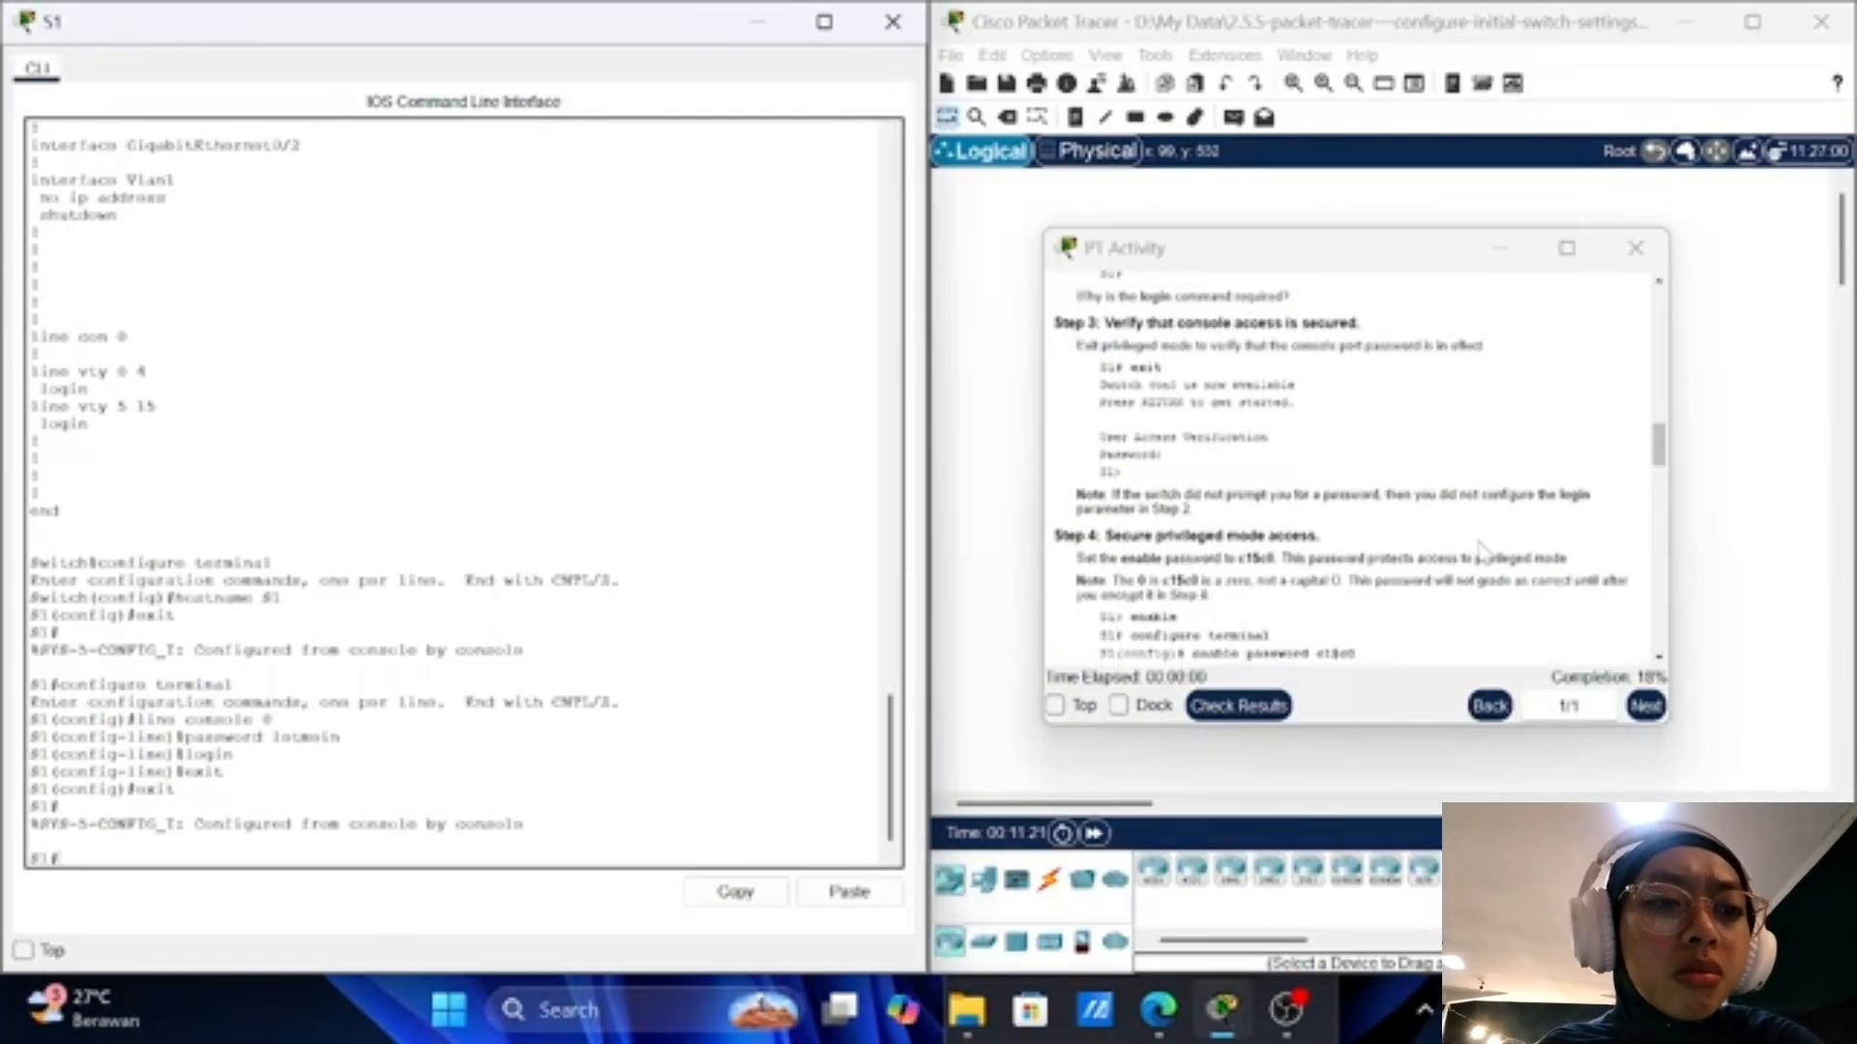
scroll(1485, 549, "down", 5)
scroll(1484, 553, "up", 4)
Step: End the S1 session and restart it to reach the console Password: prompt
type("exit")
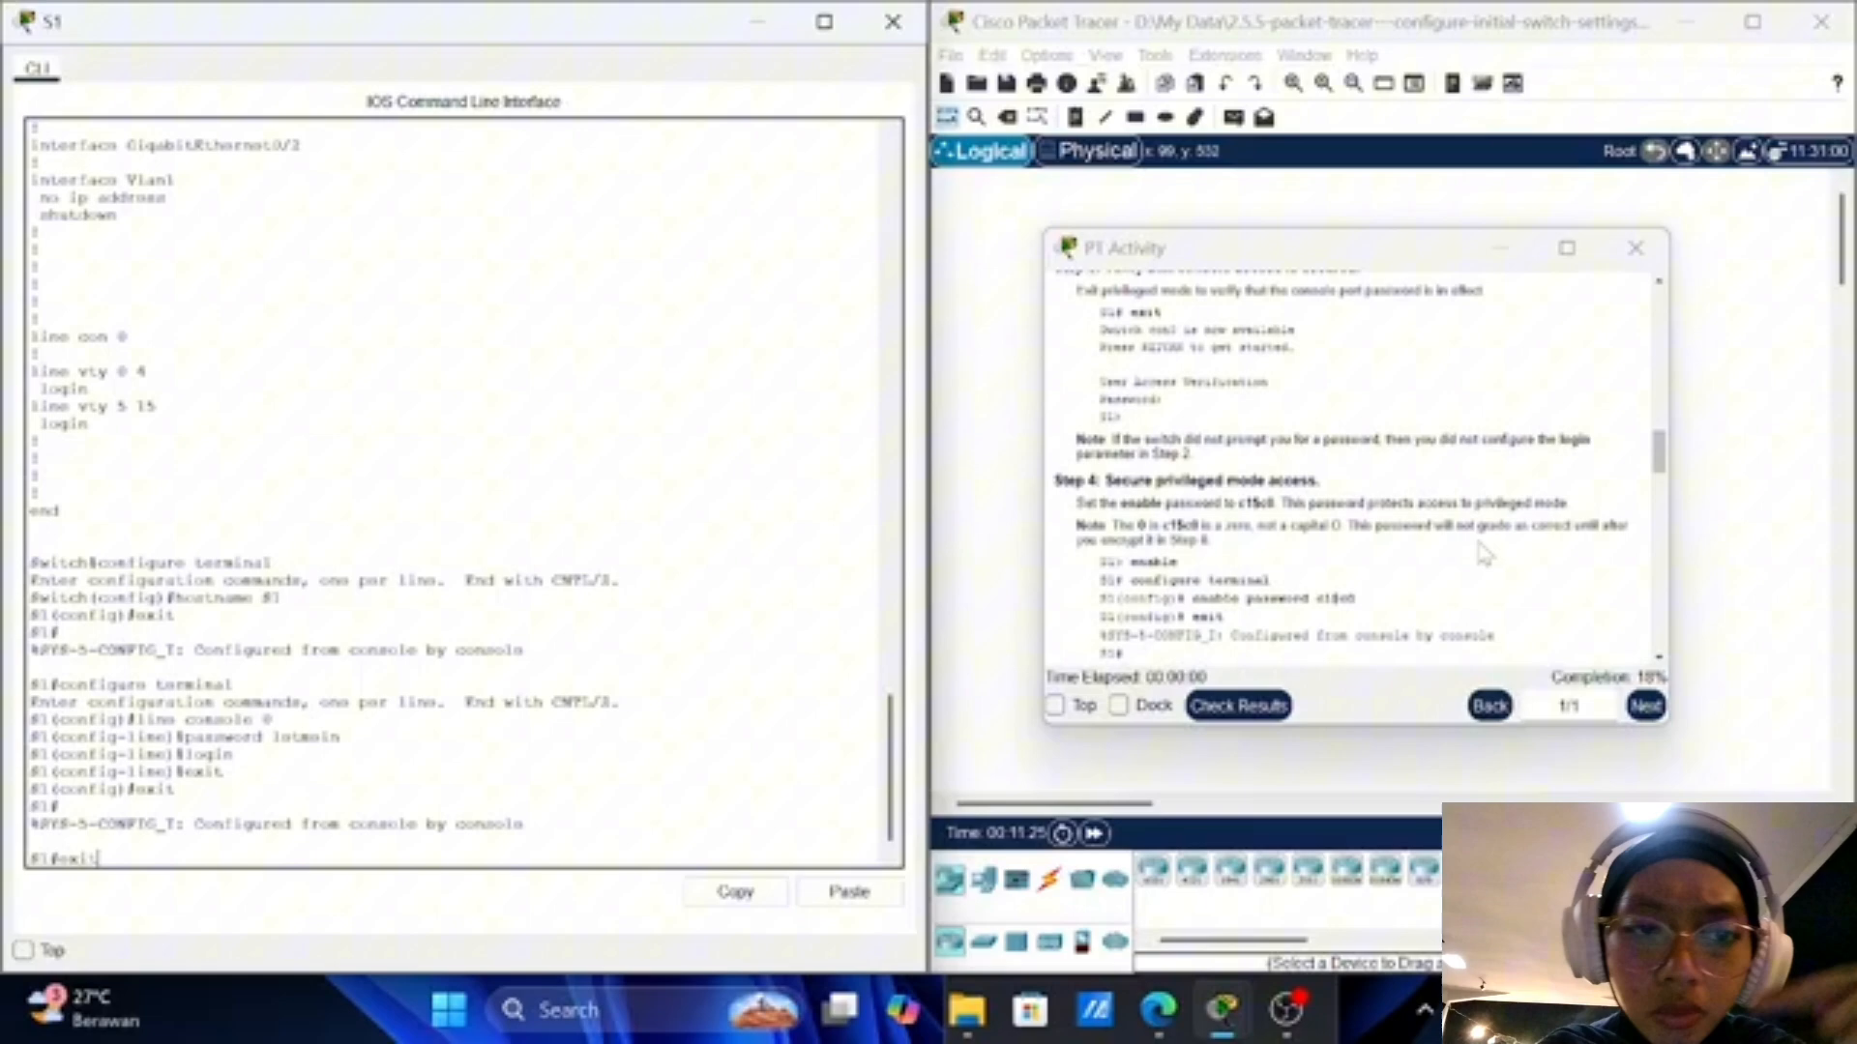
key("Return")
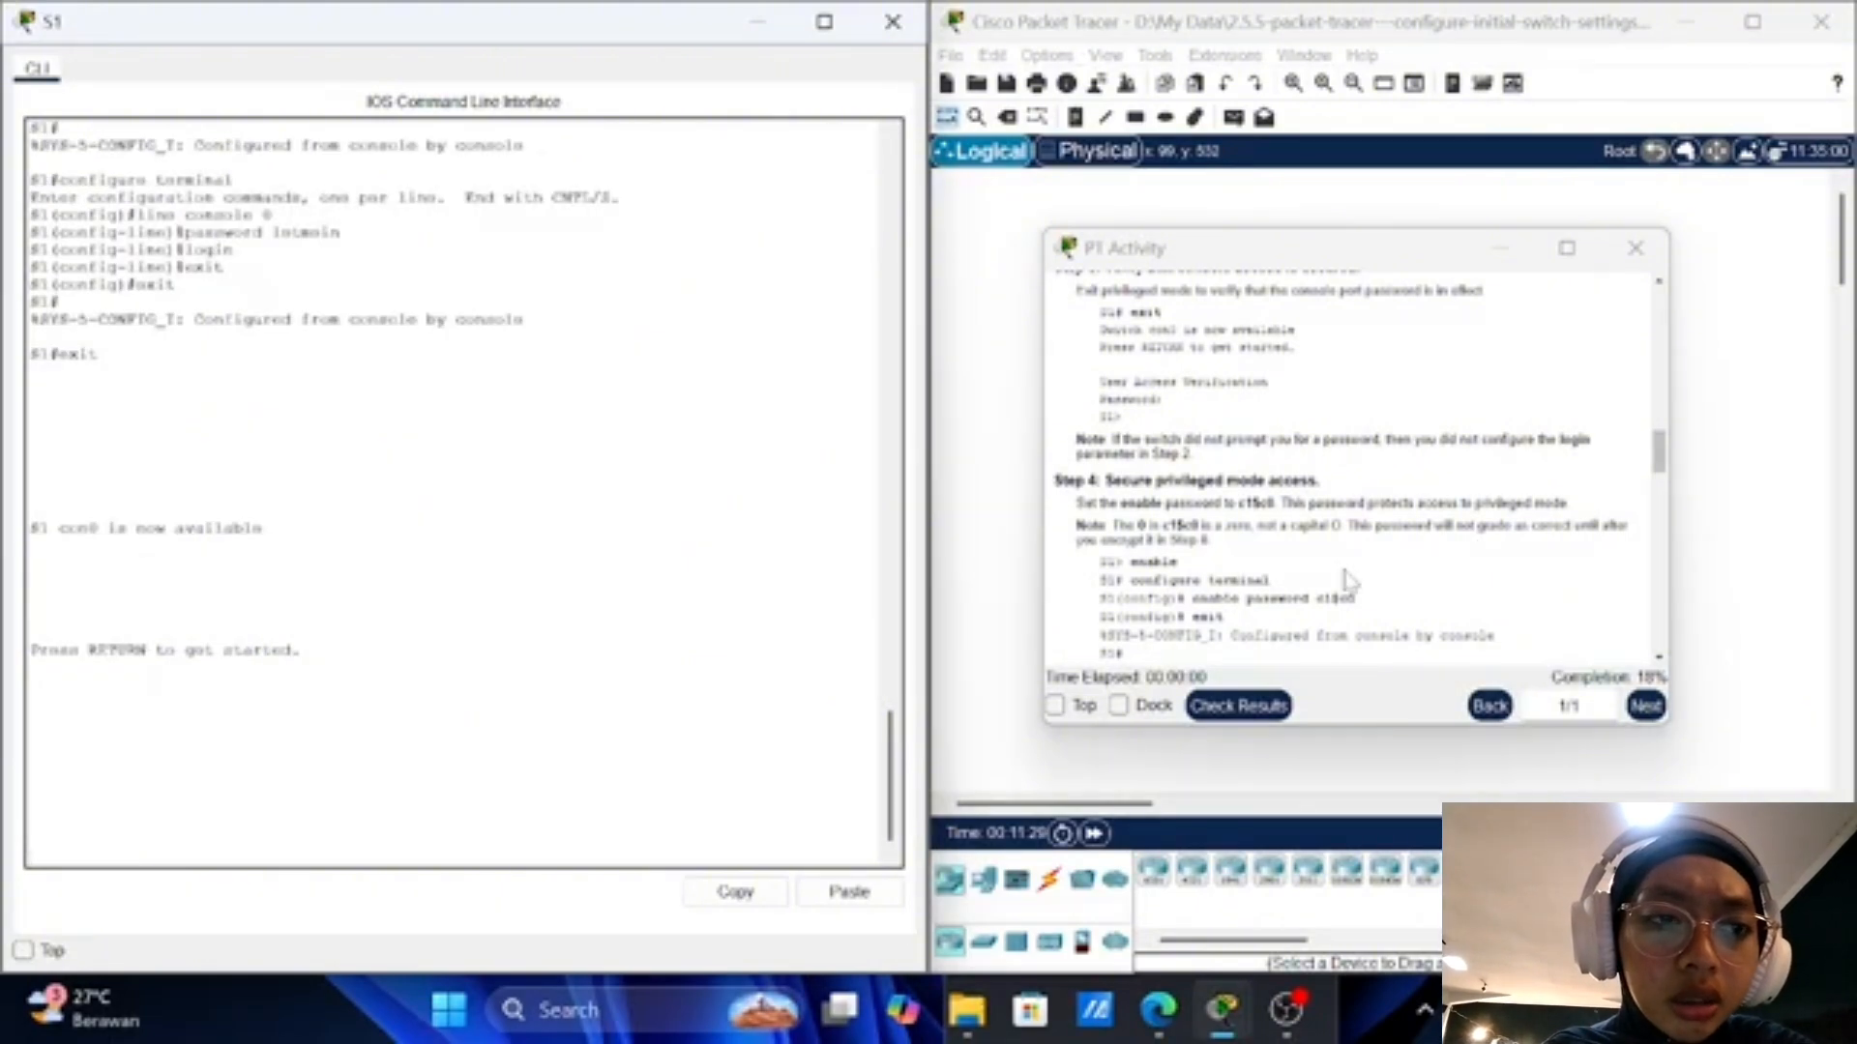
key("Return")
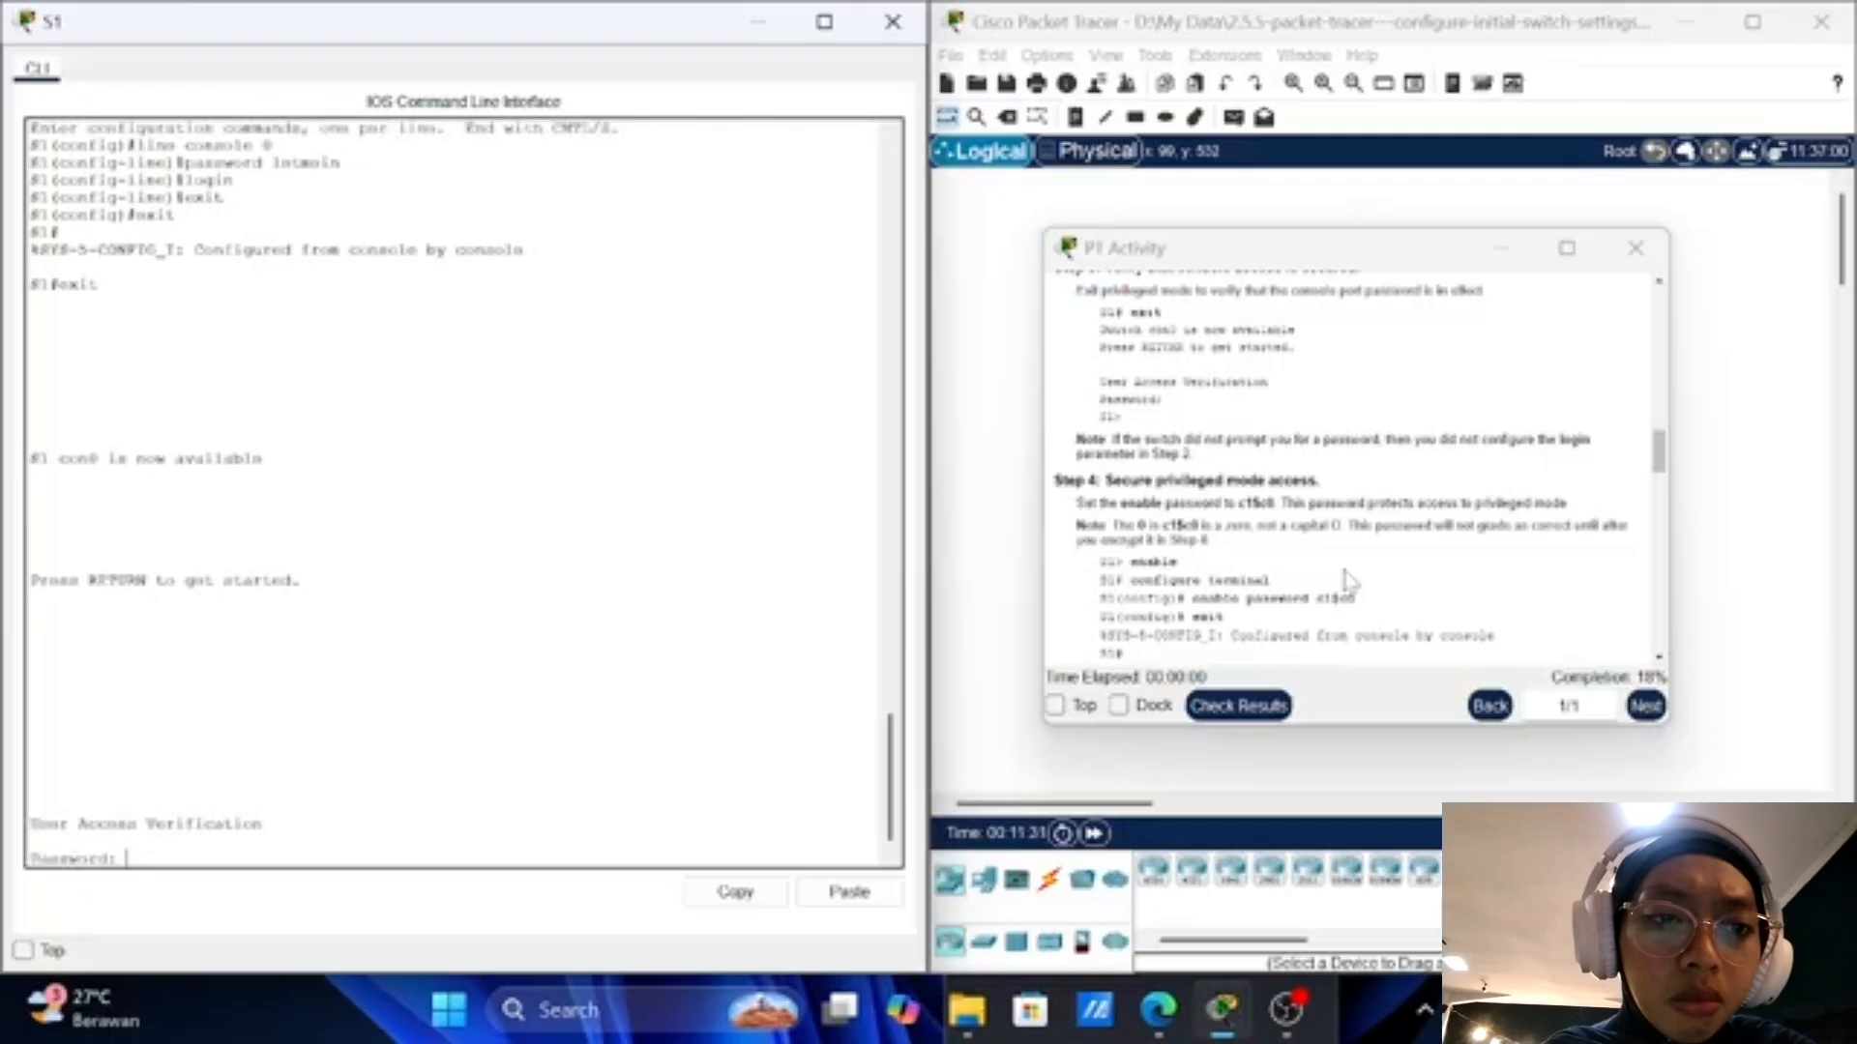
key("Return")
key("Return")
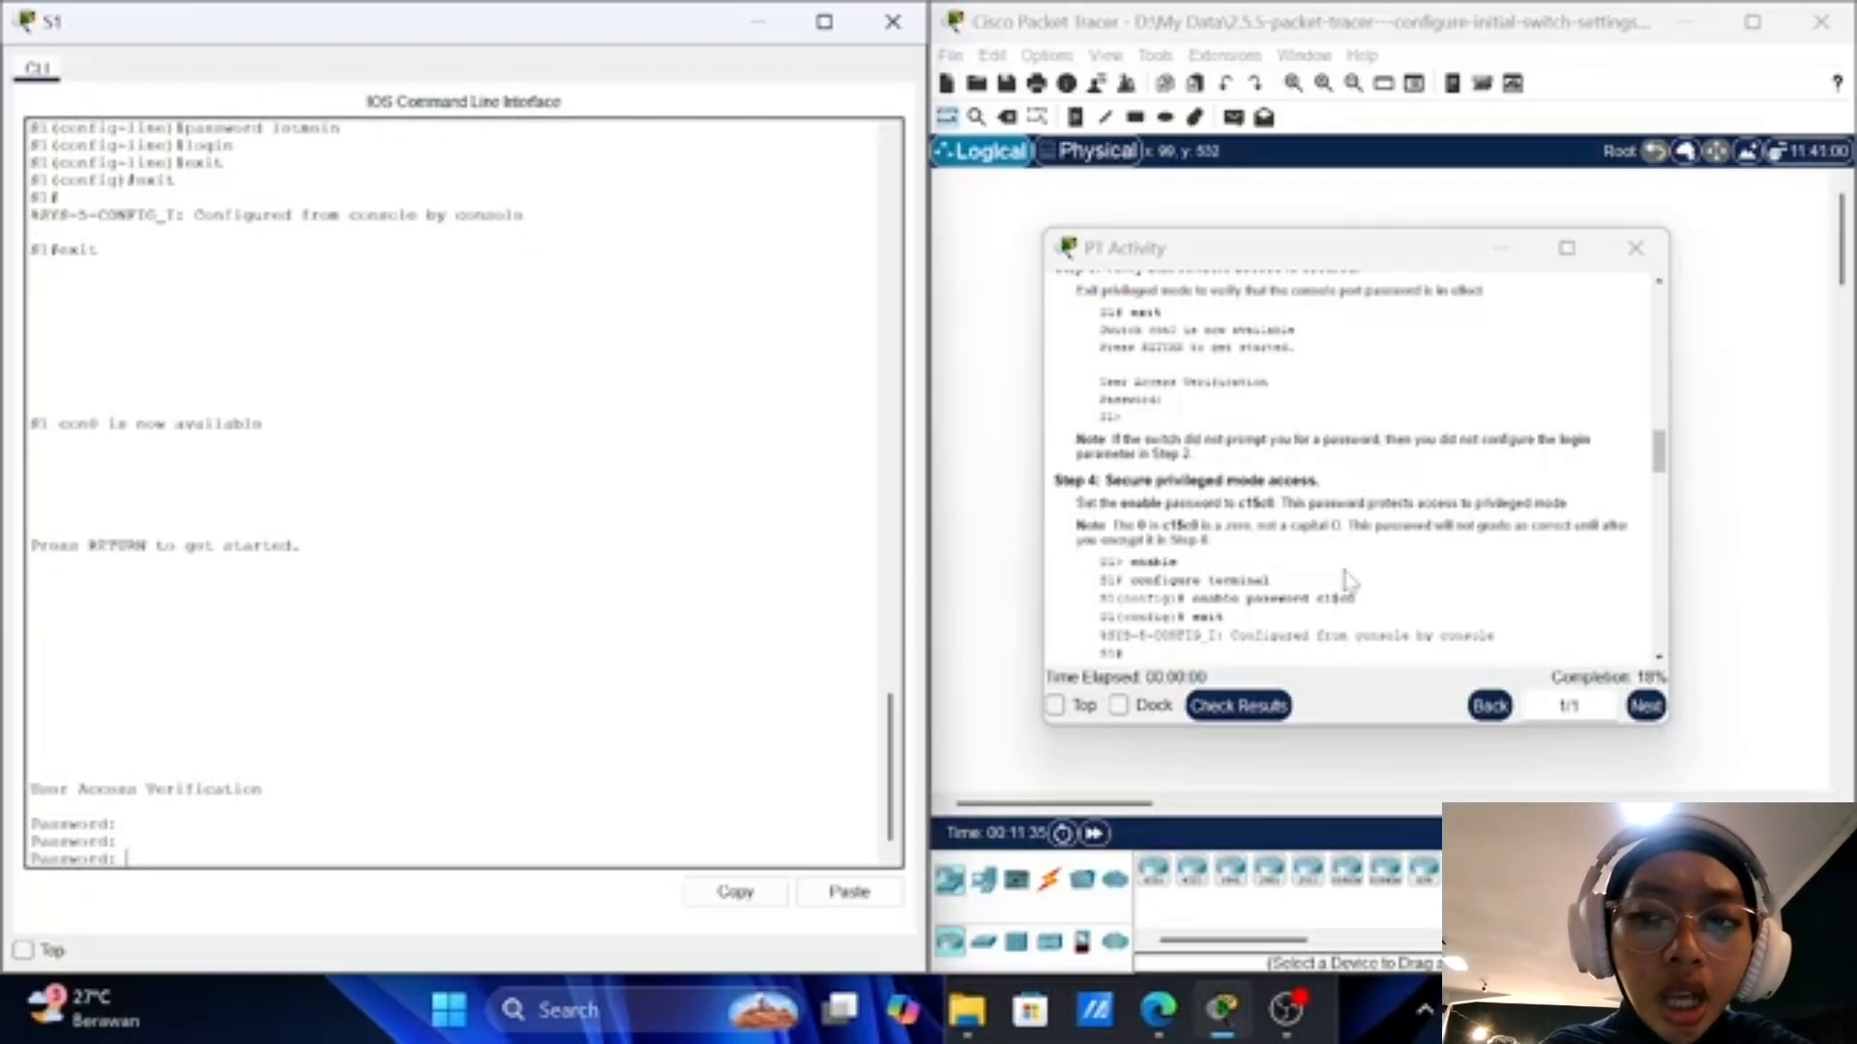
scroll(1349, 580, "up", 1)
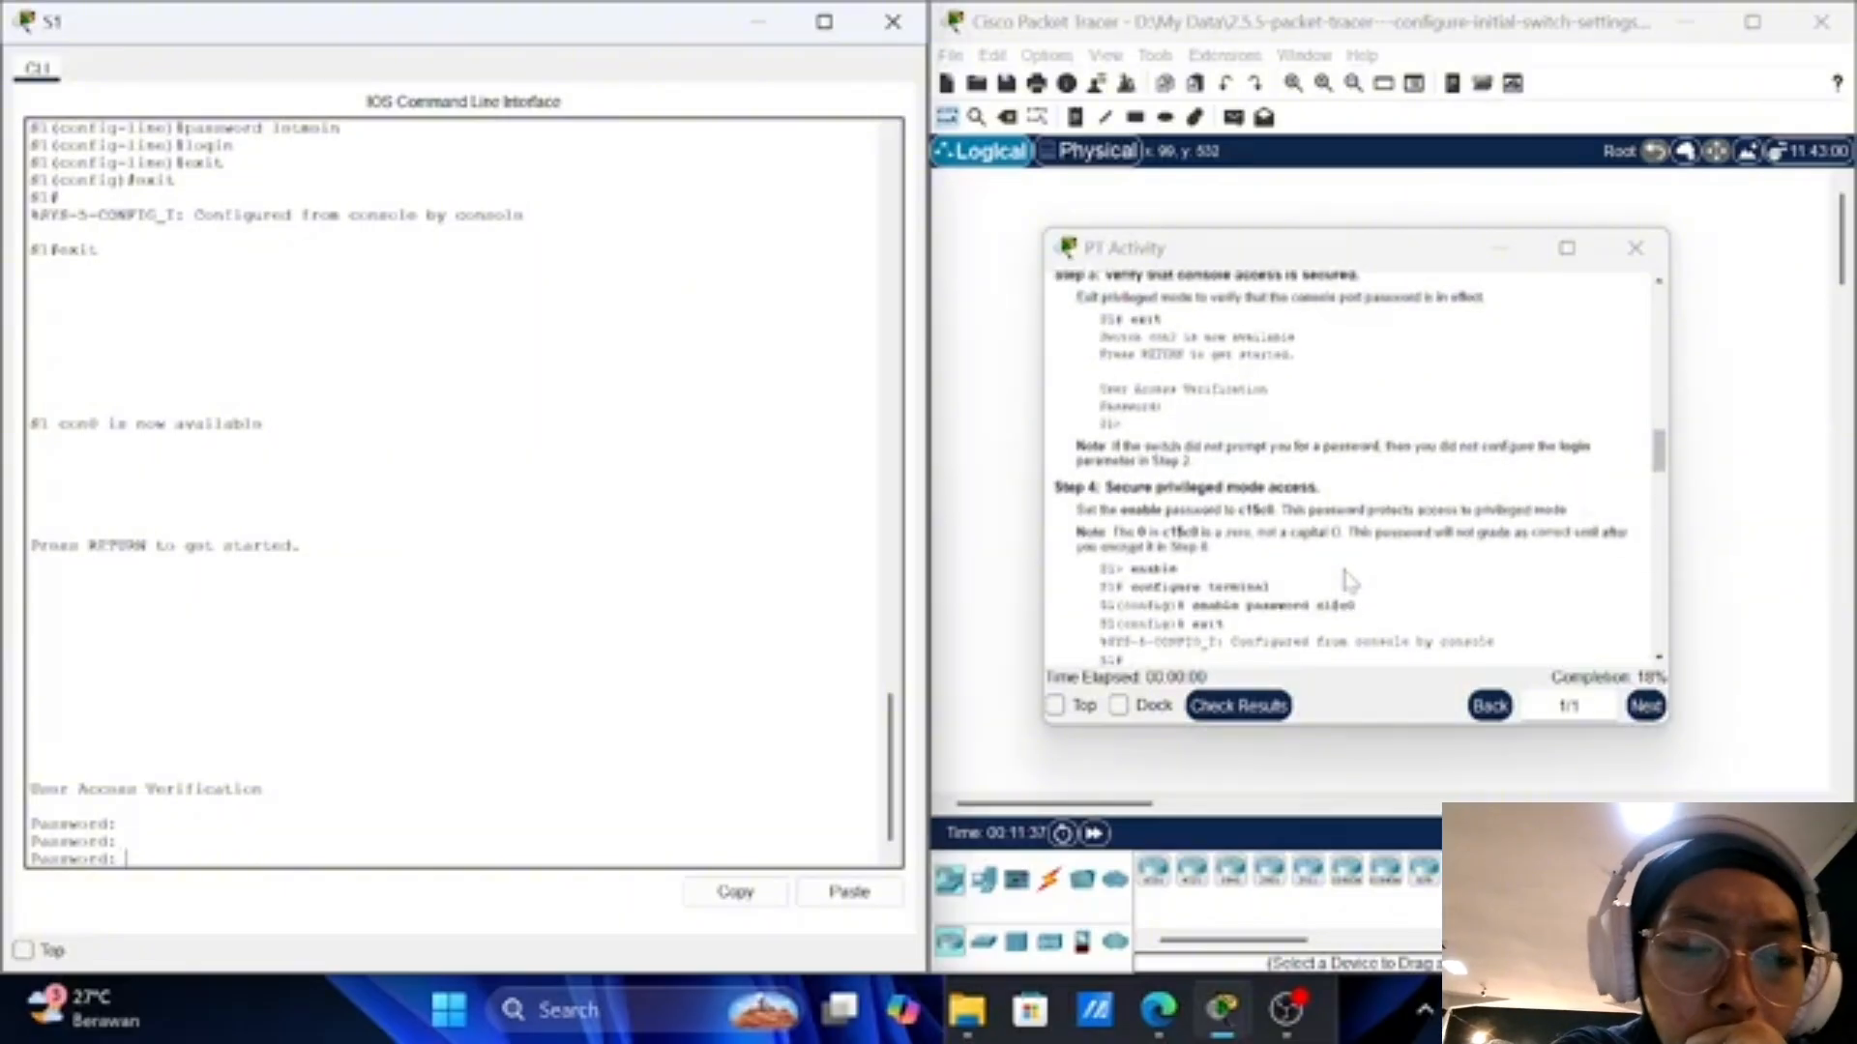
scroll(1349, 581, "up", 2)
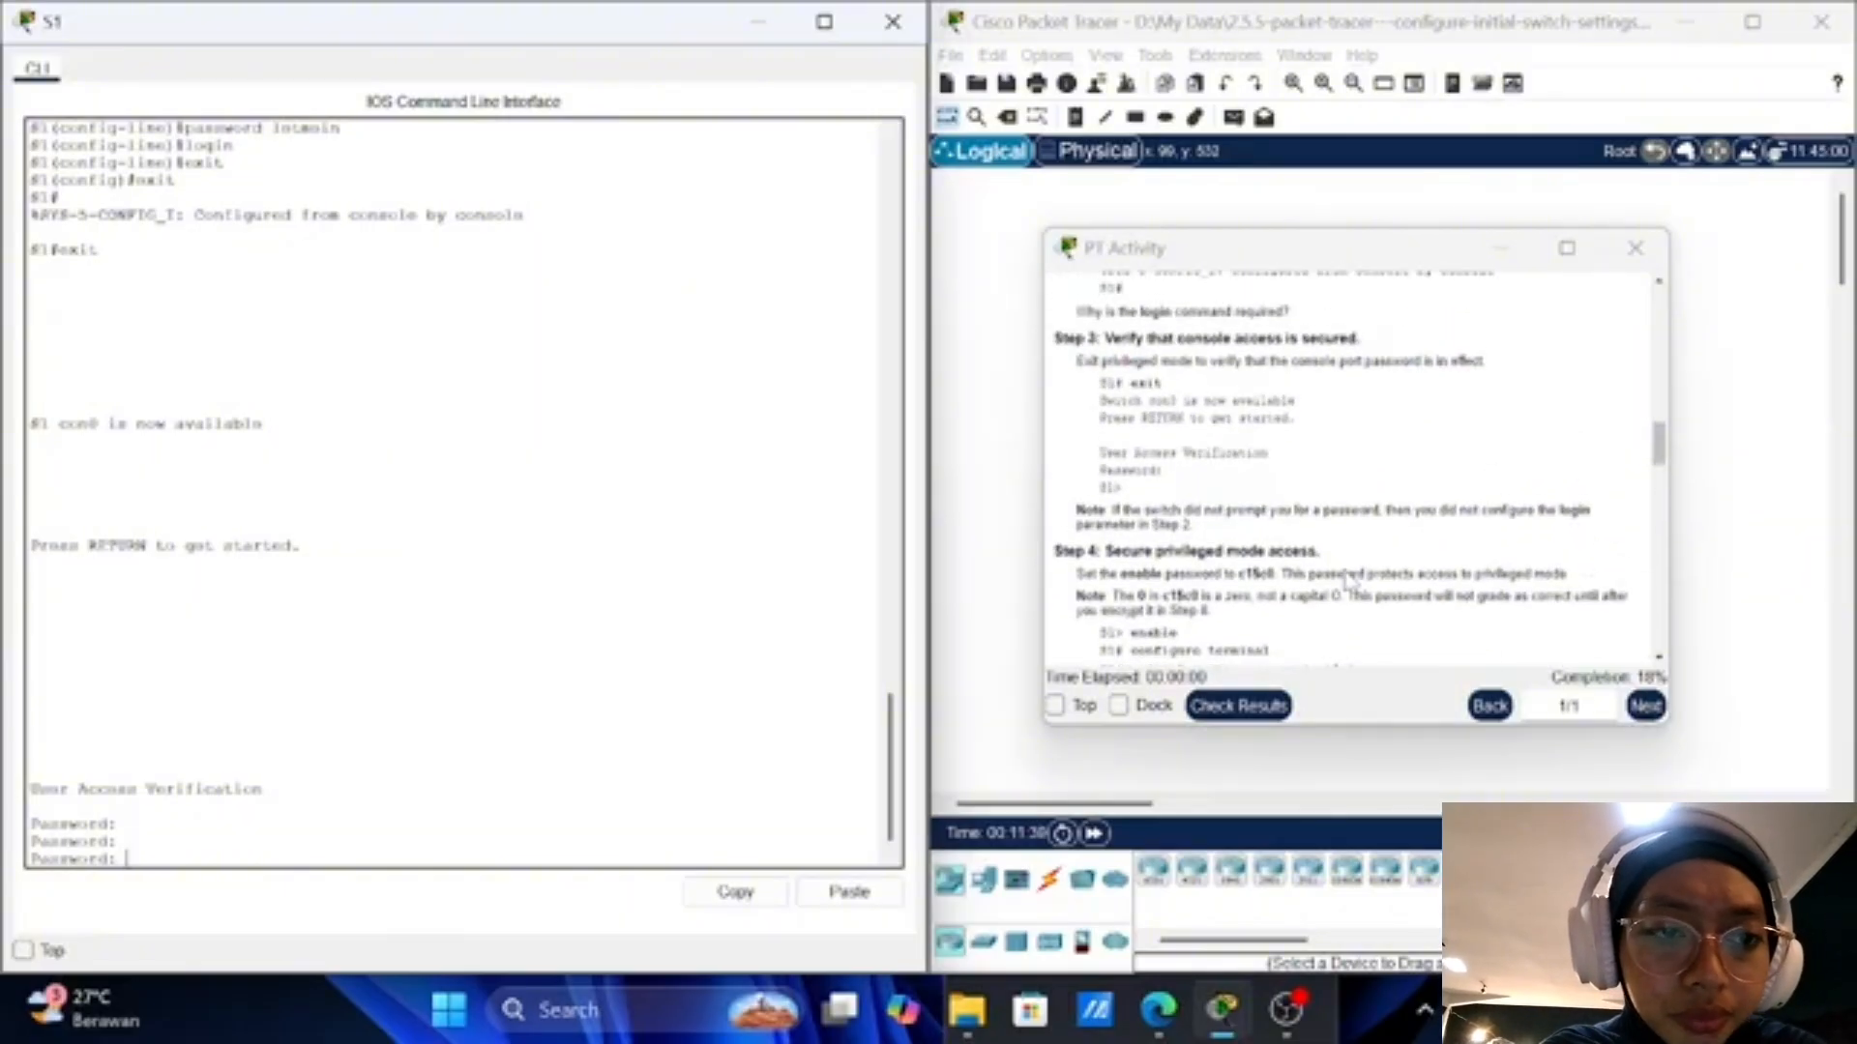
scroll(1349, 578, "down", 1)
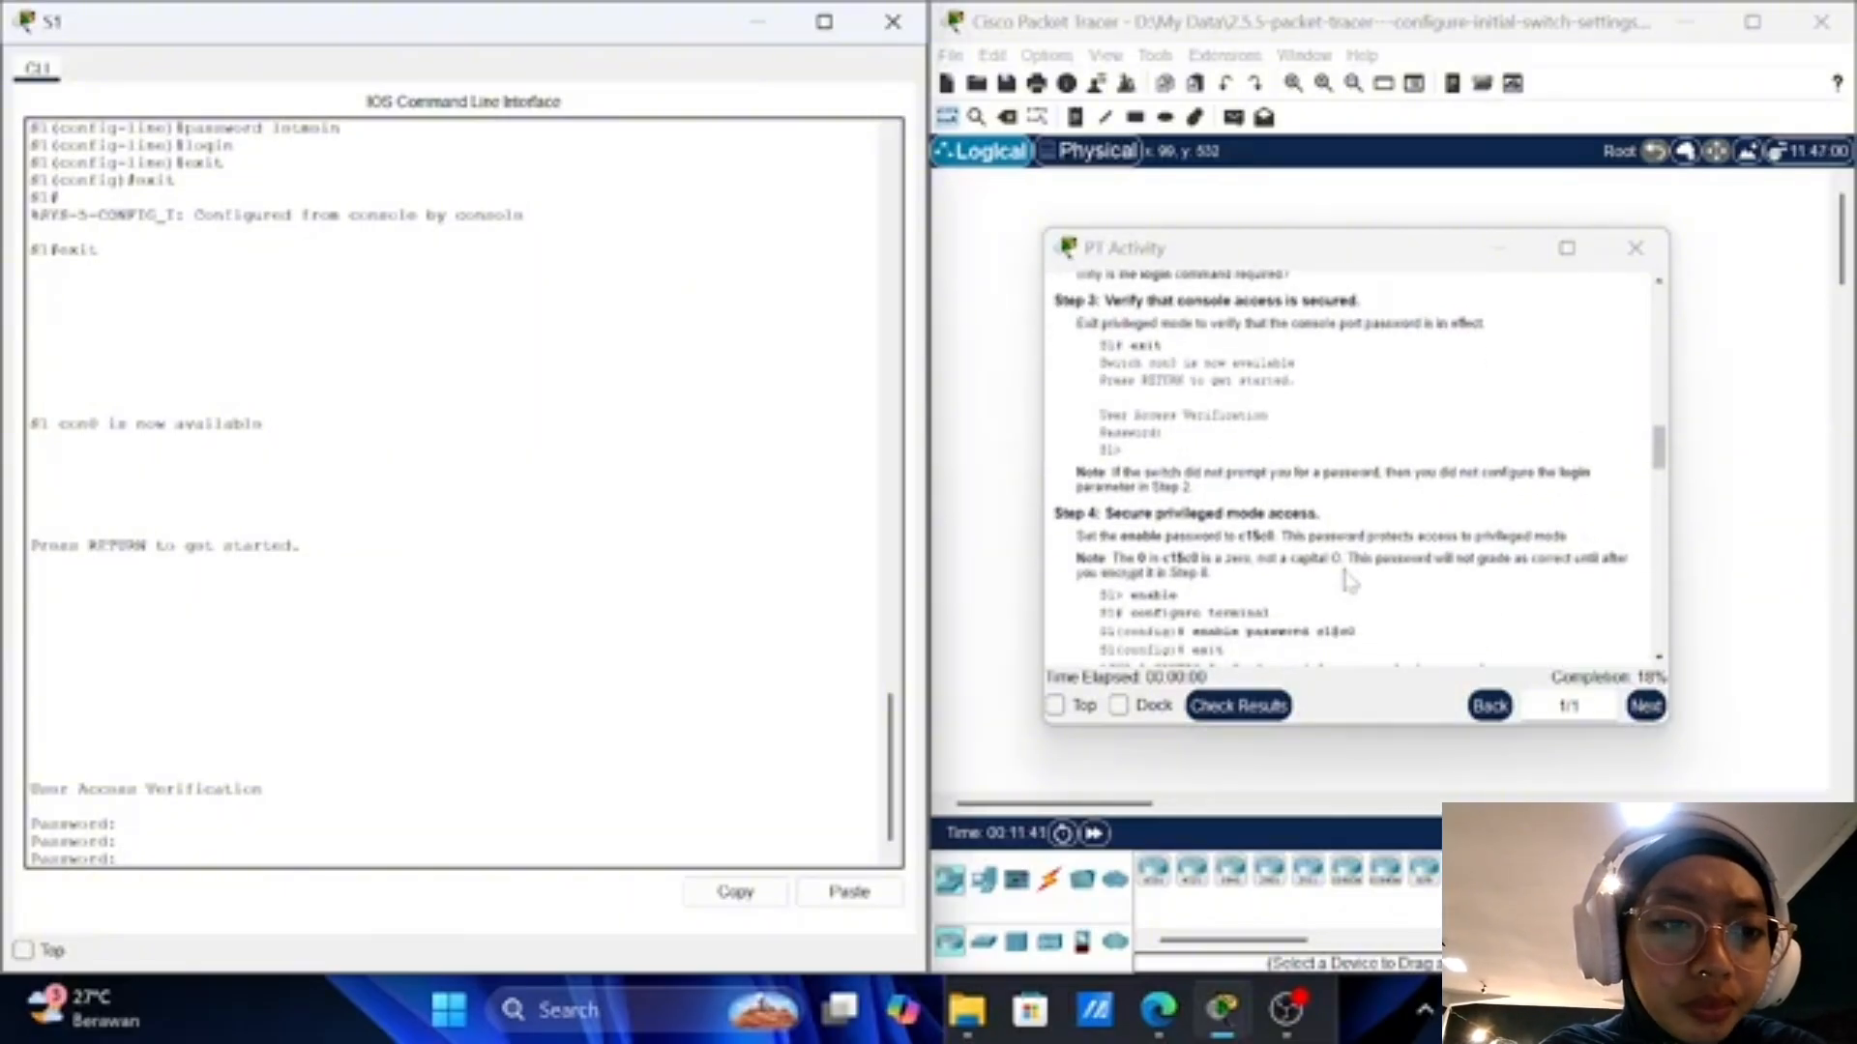
scroll(1351, 580, "up", 1)
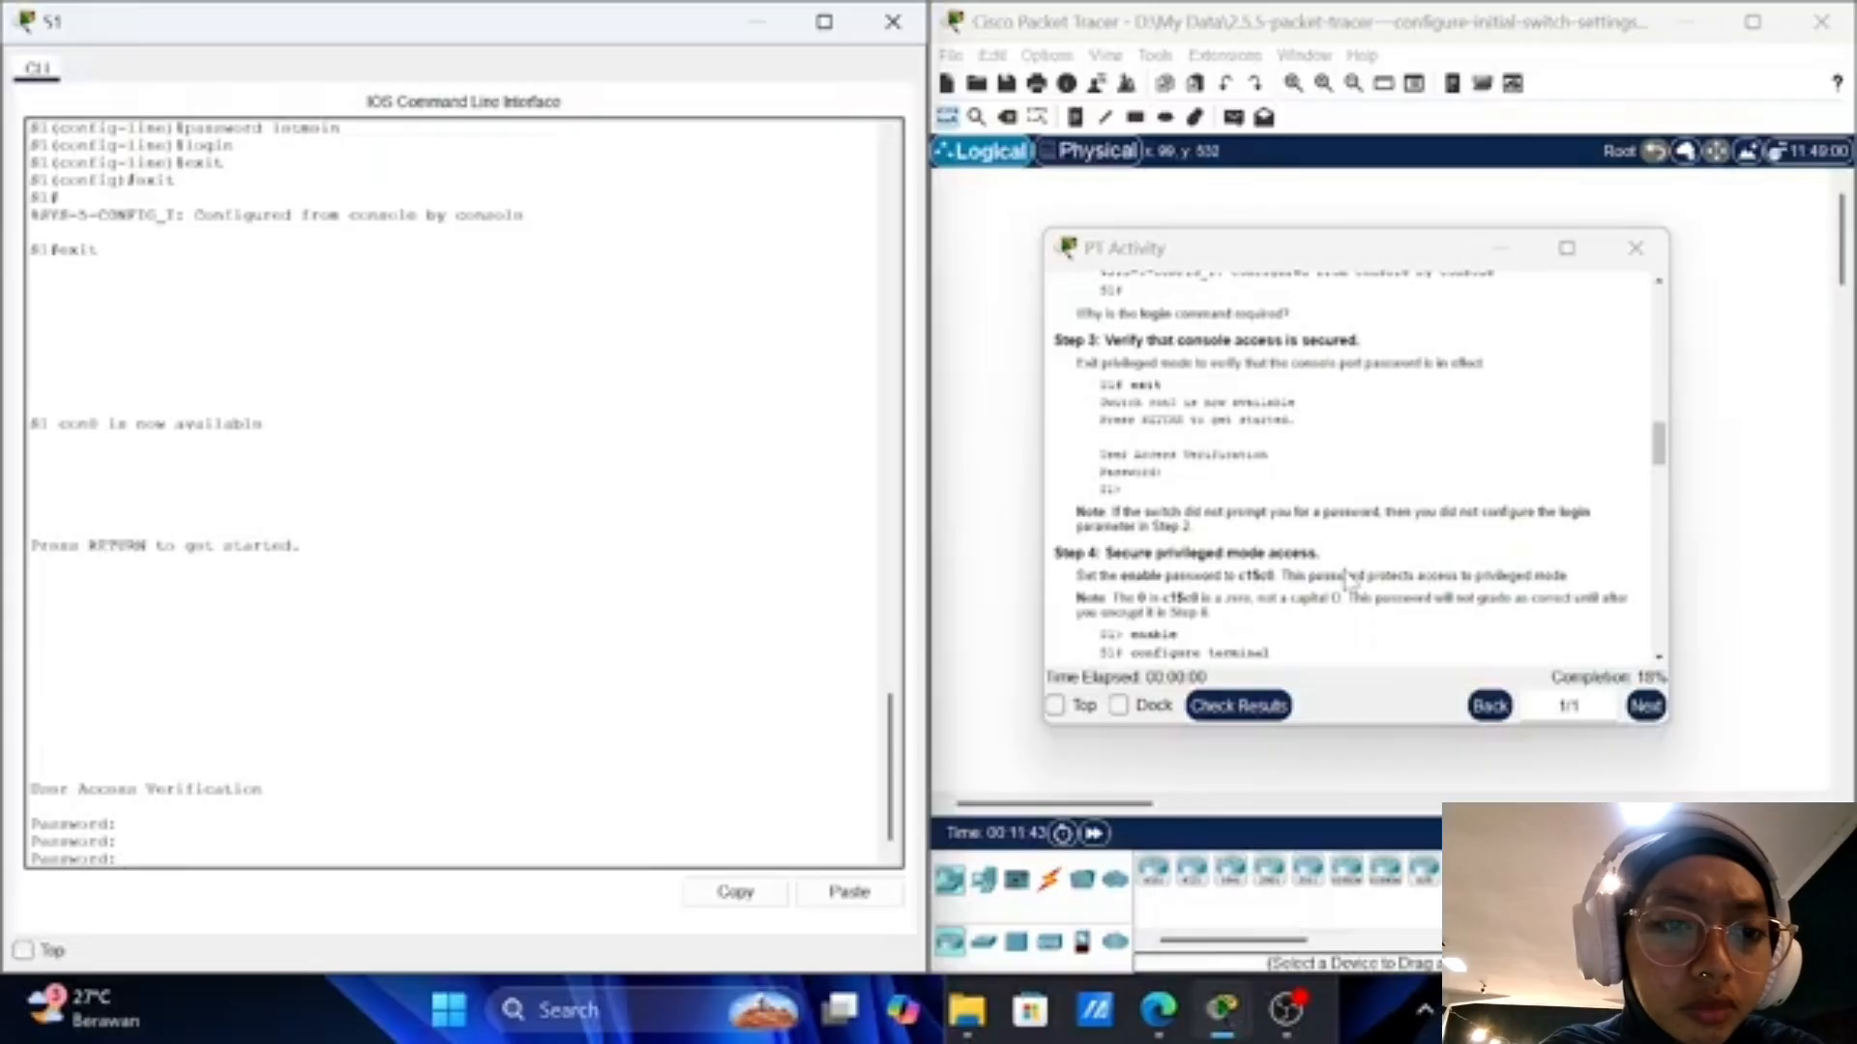
scroll(1351, 580, "up", 1)
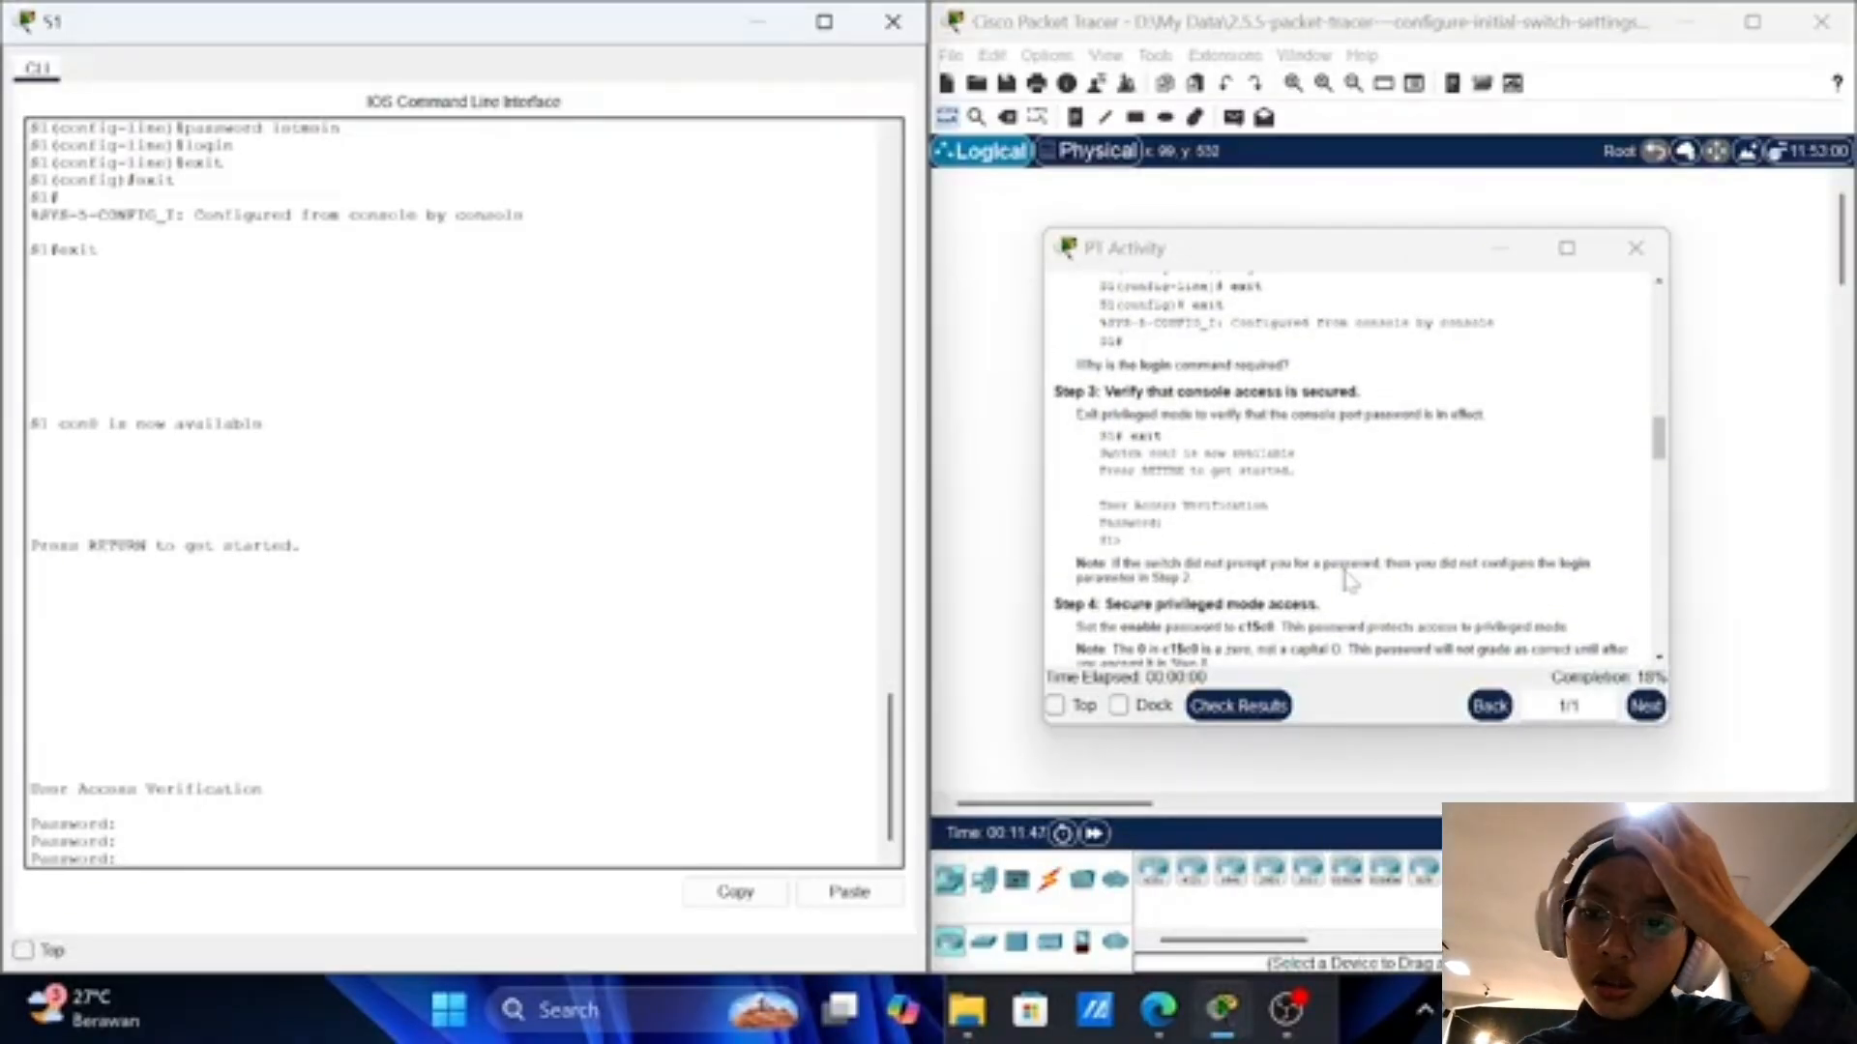
scroll(1349, 580, "up", 1)
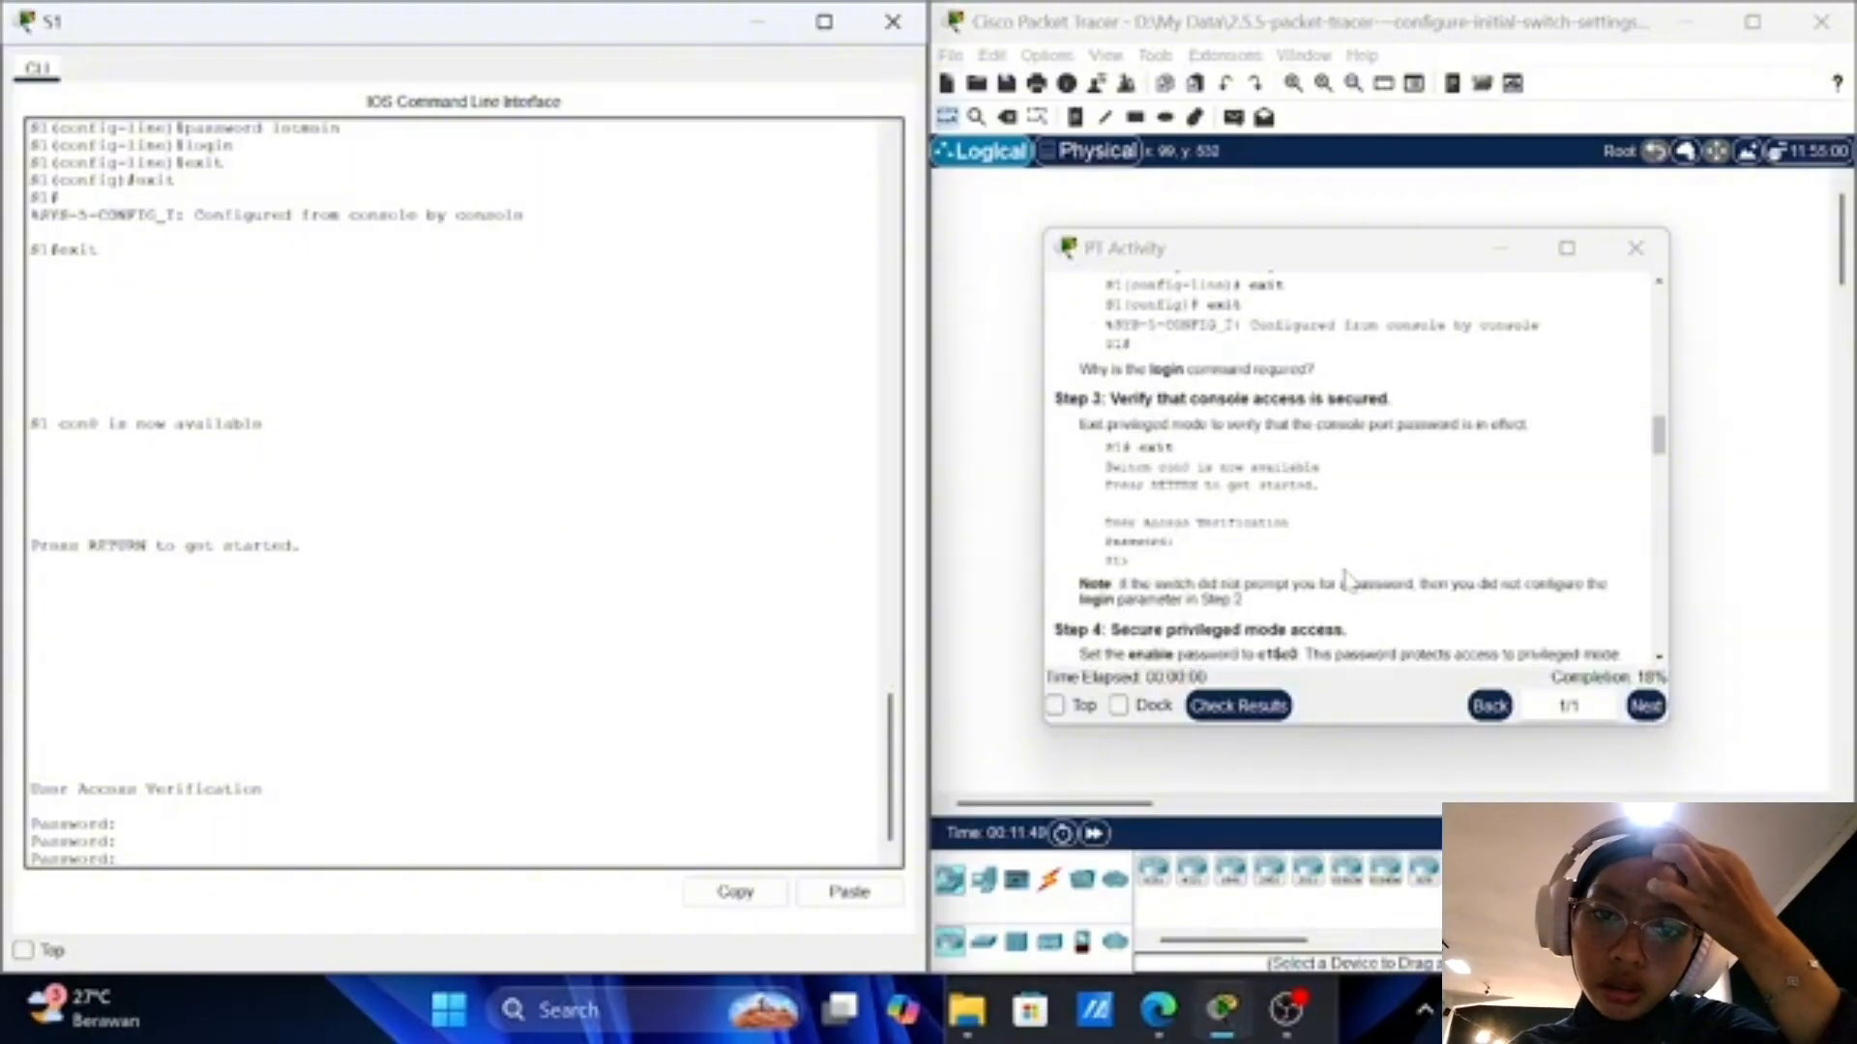
scroll(1347, 578, "down", 2)
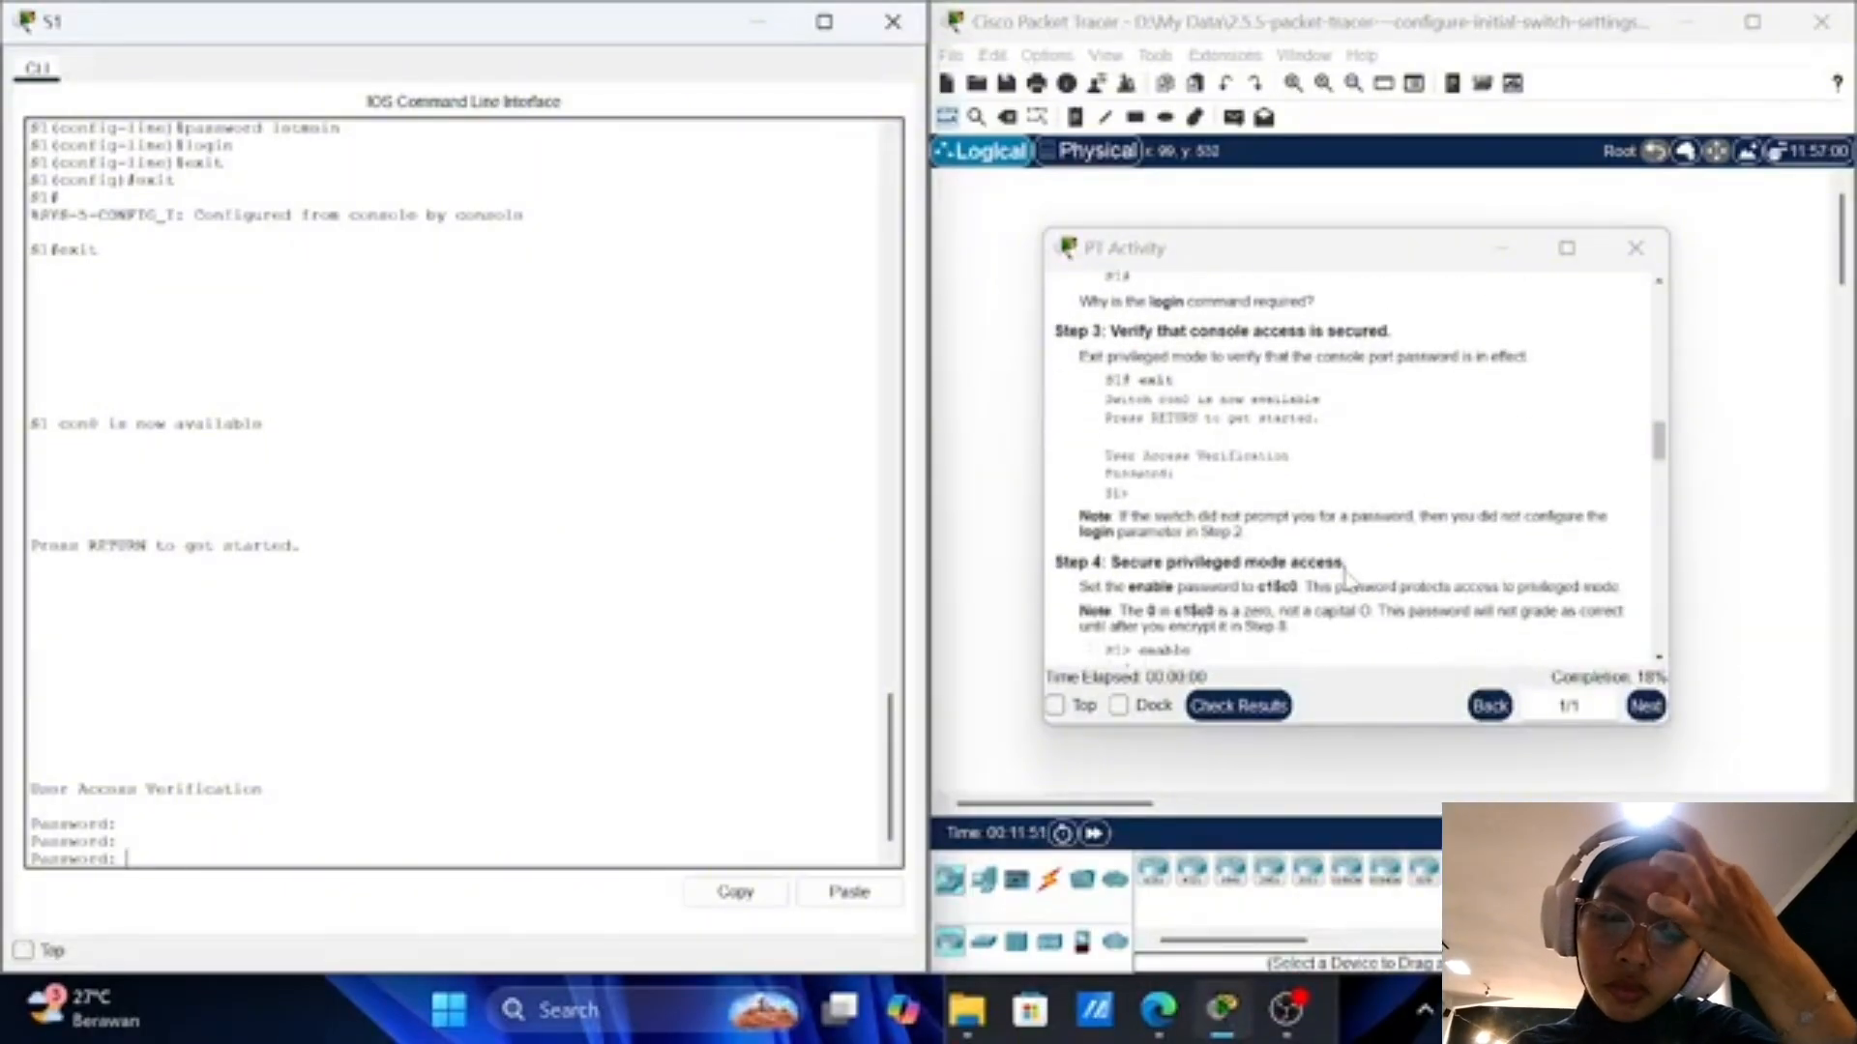
scroll(1347, 578, "down", 1)
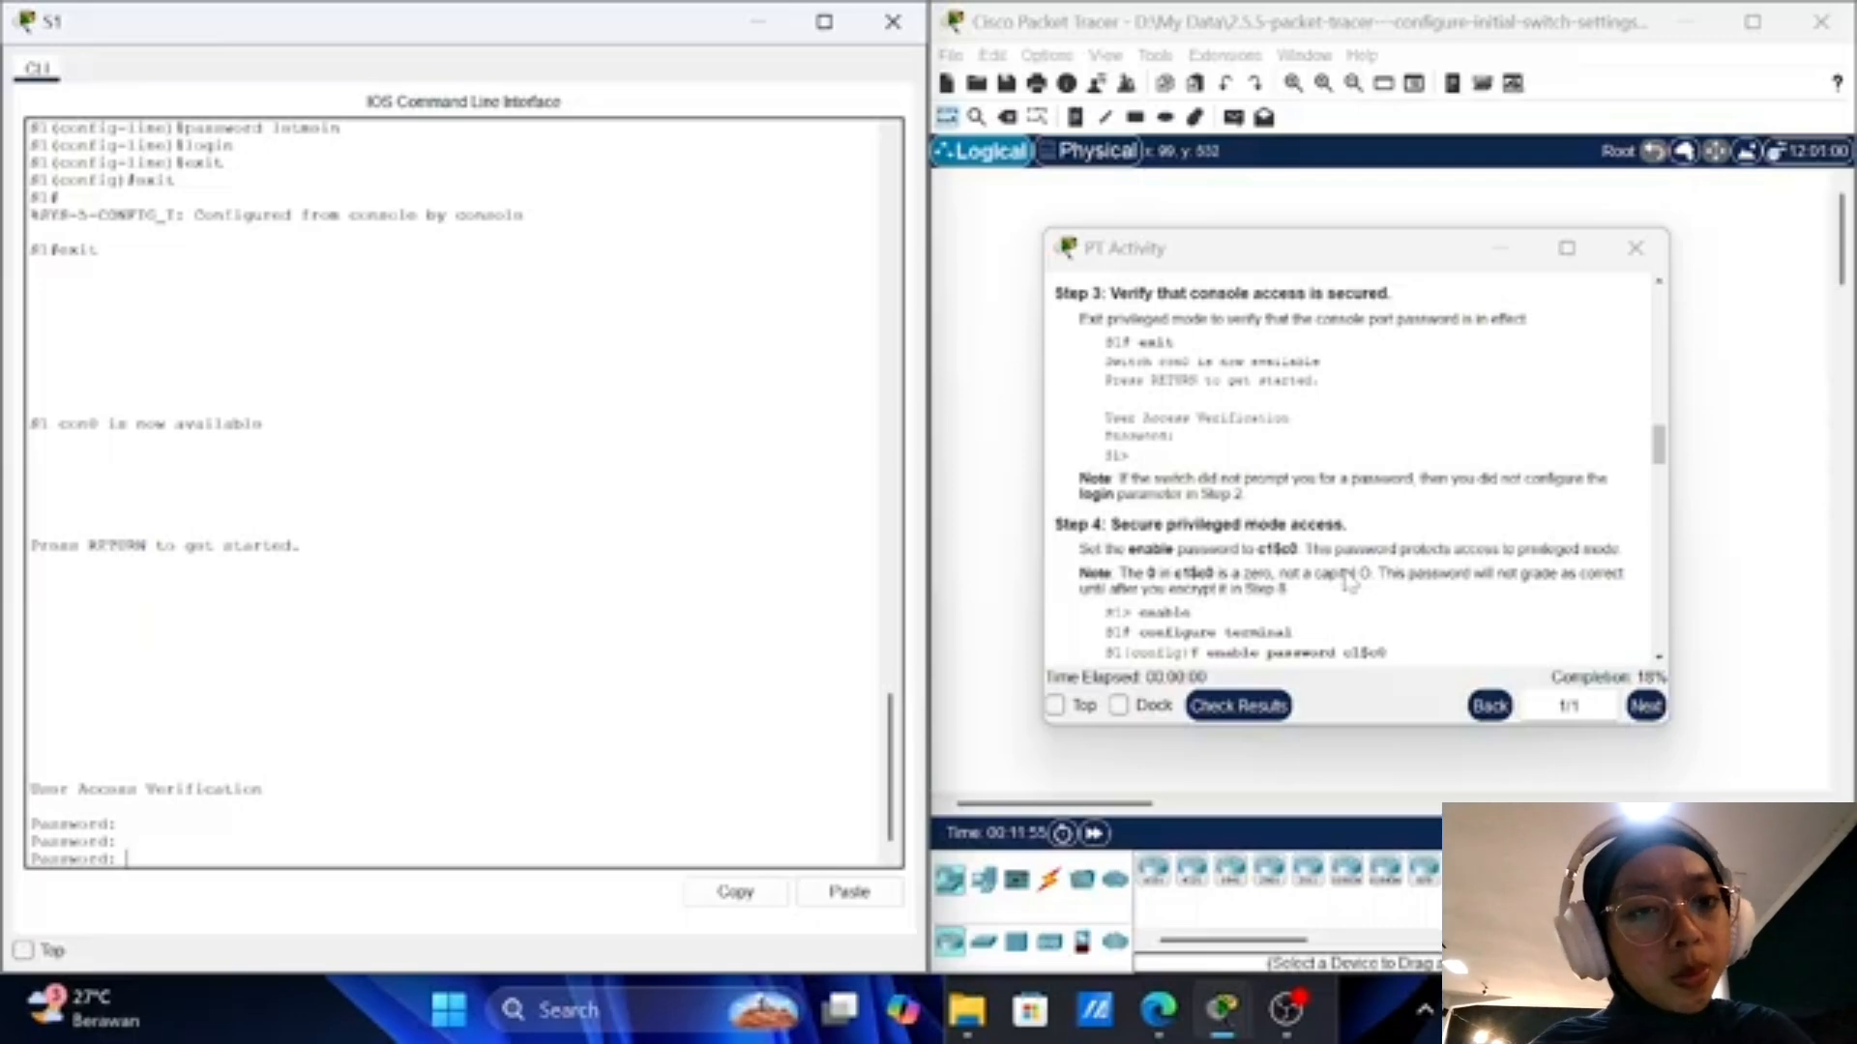
Step: Enter the console password to log in at the S1> prompt
key("Return")
key("Return")
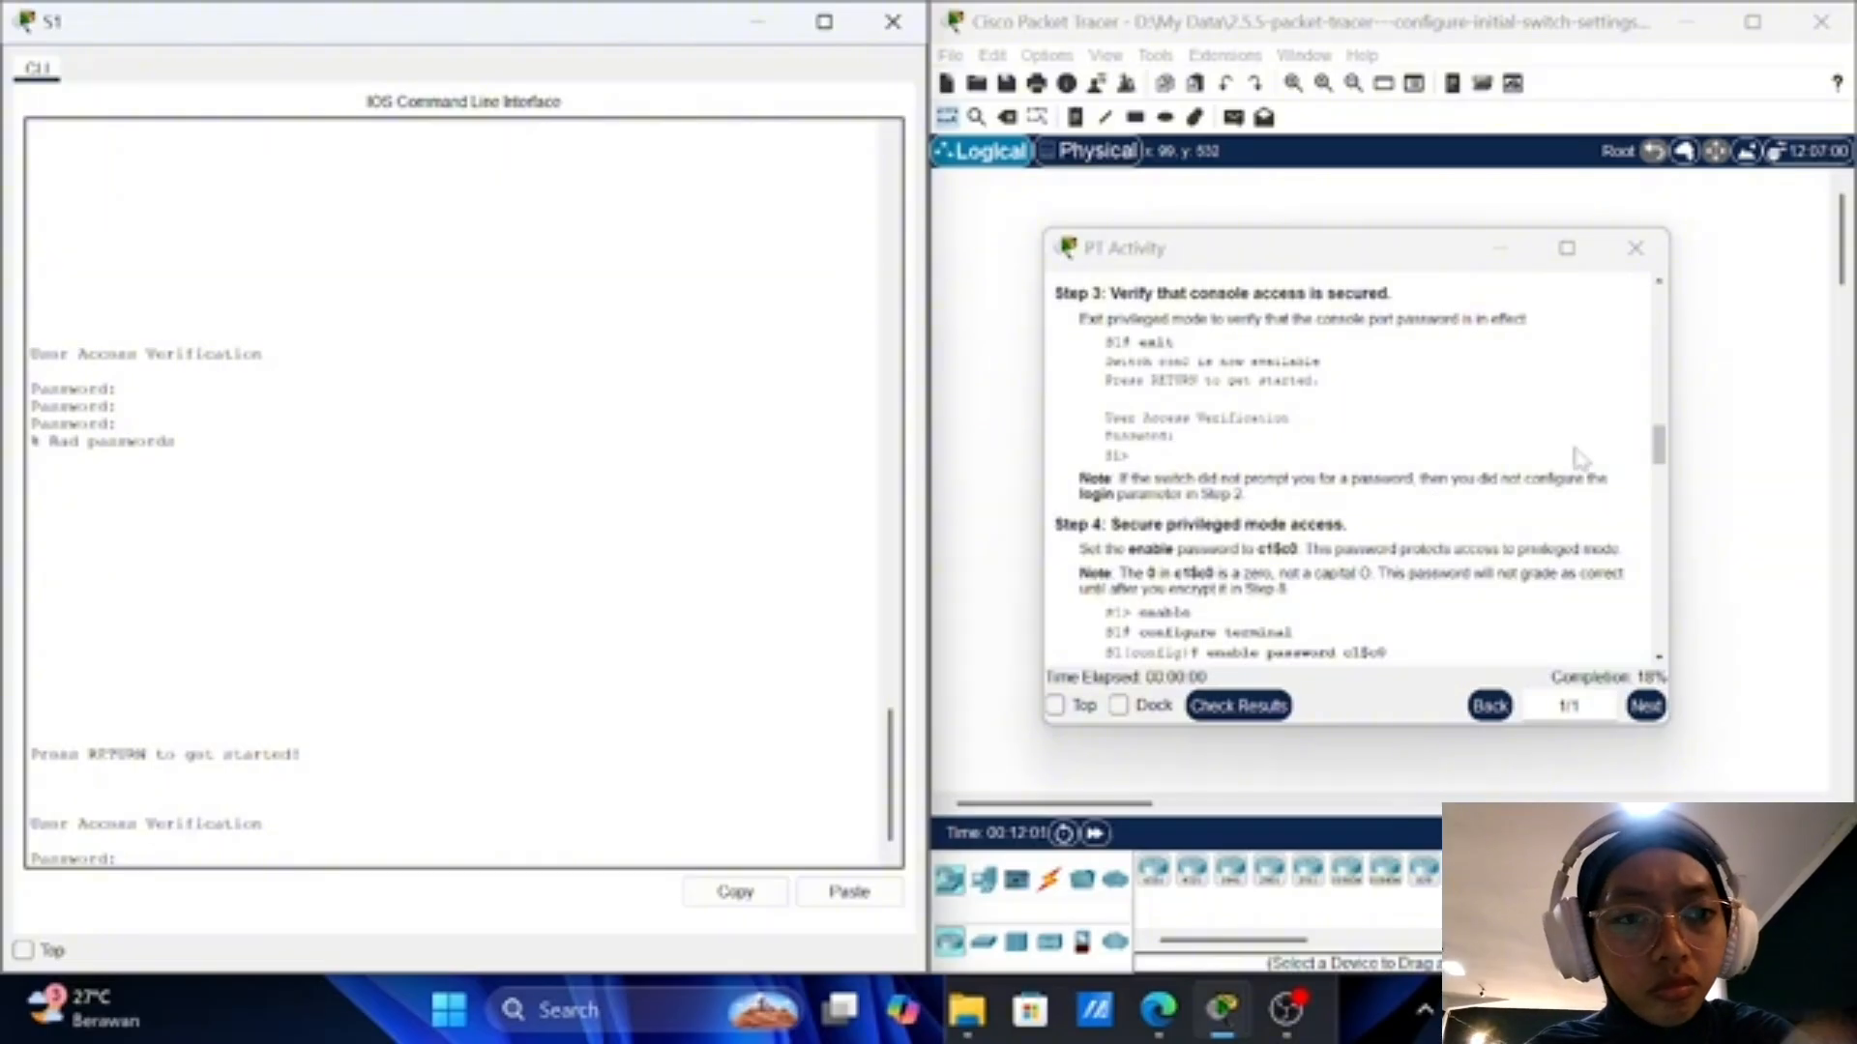
scroll(1582, 459, "up", 1)
scroll(1582, 459, "up", 1)
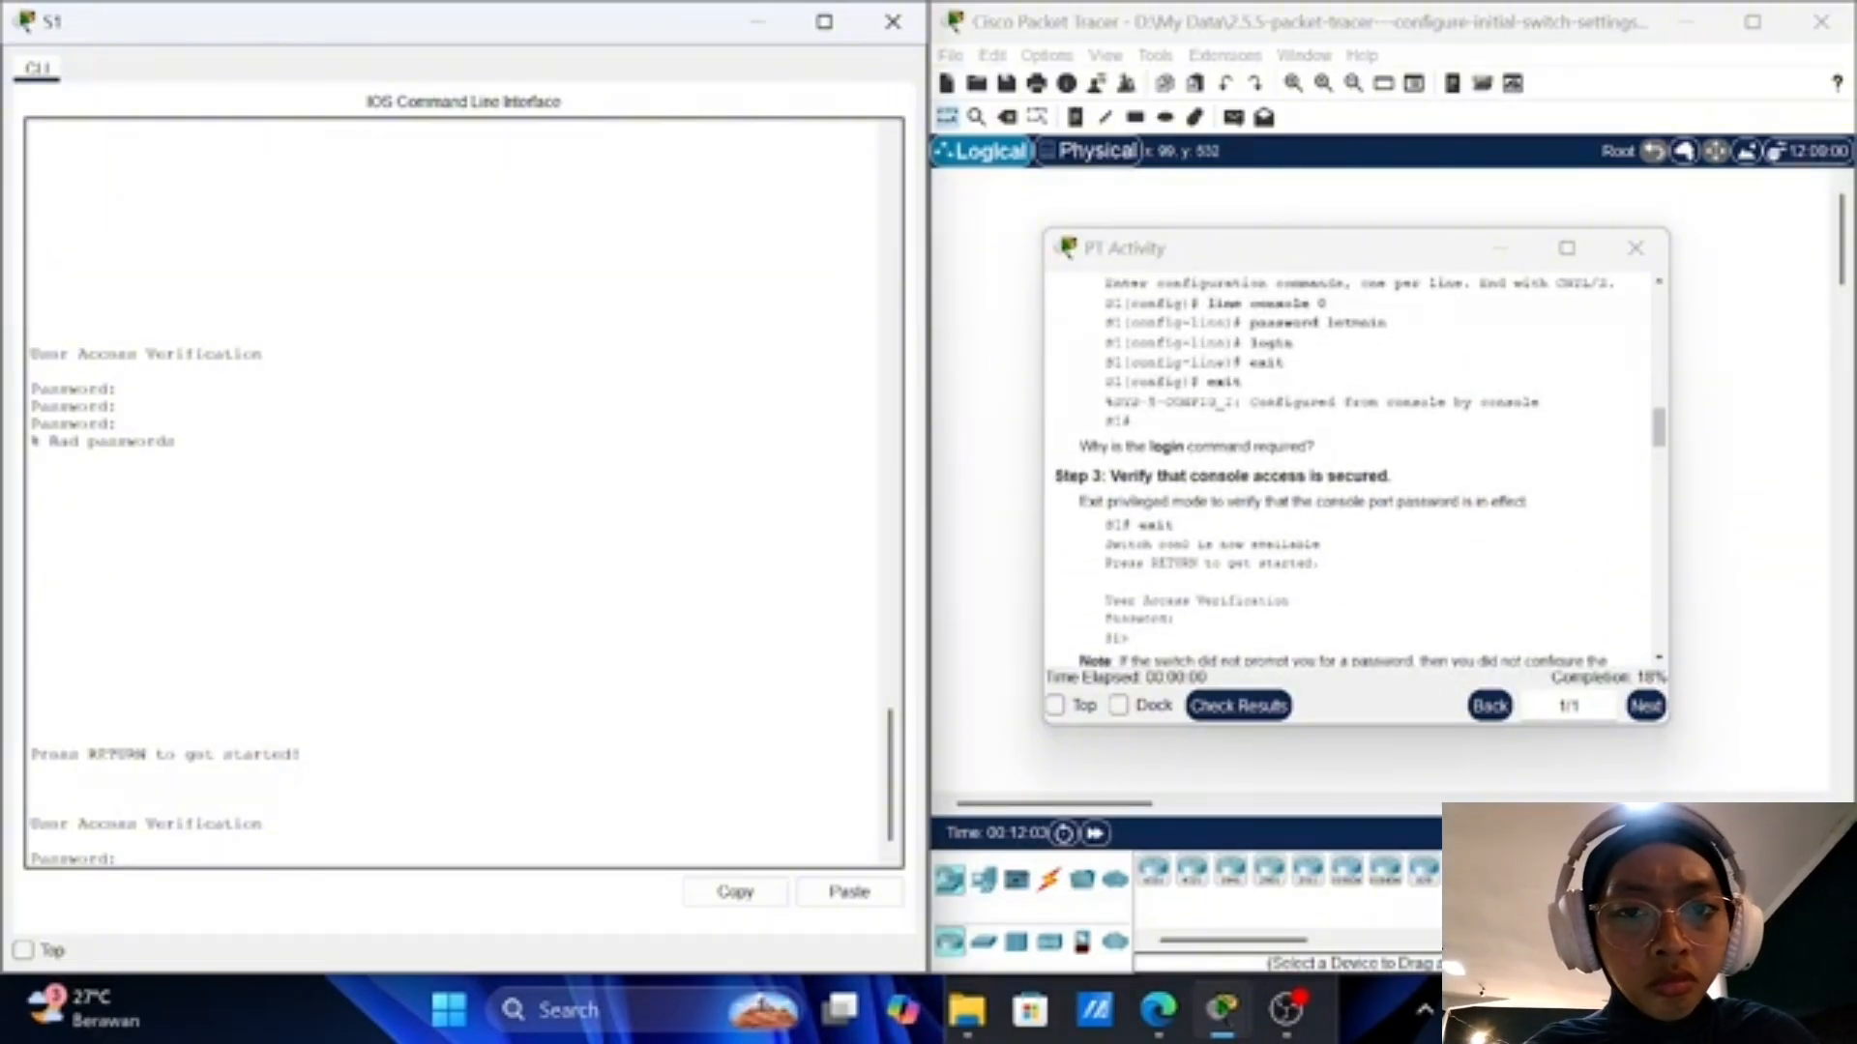
scroll(1352, 464, "down", 2)
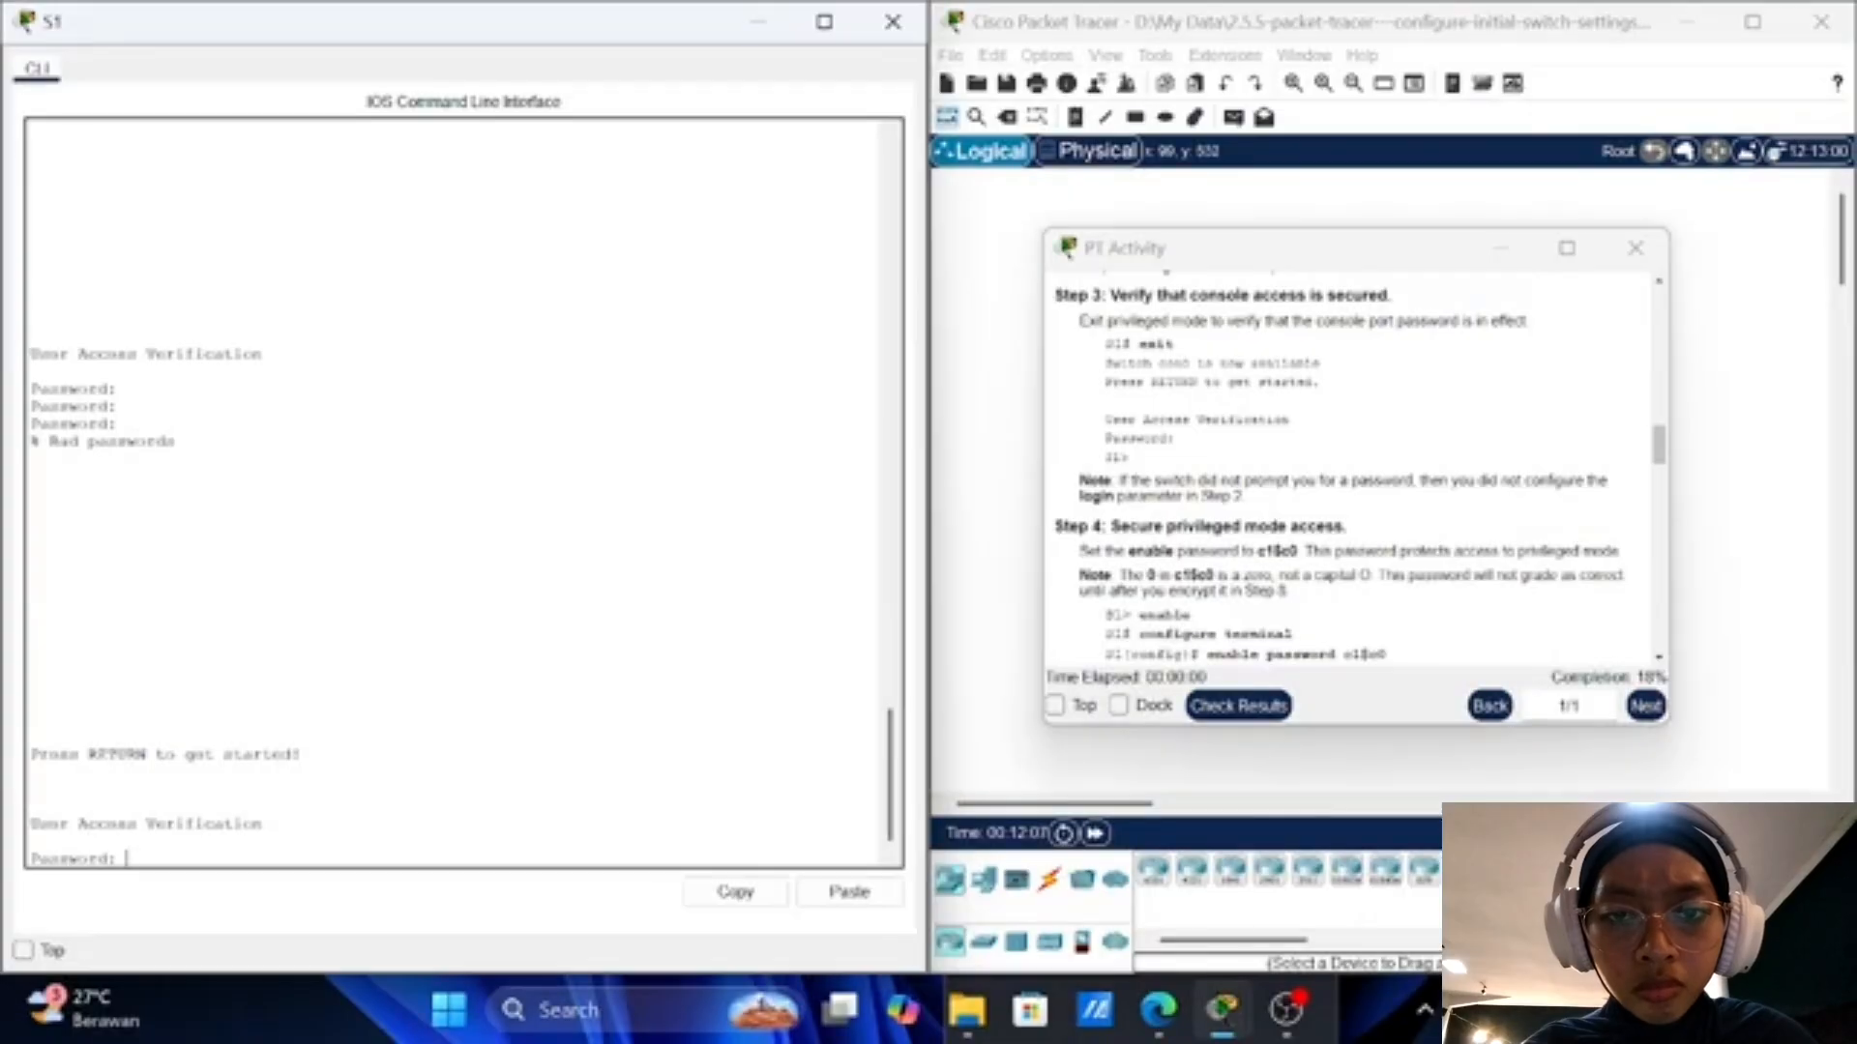
key("Return")
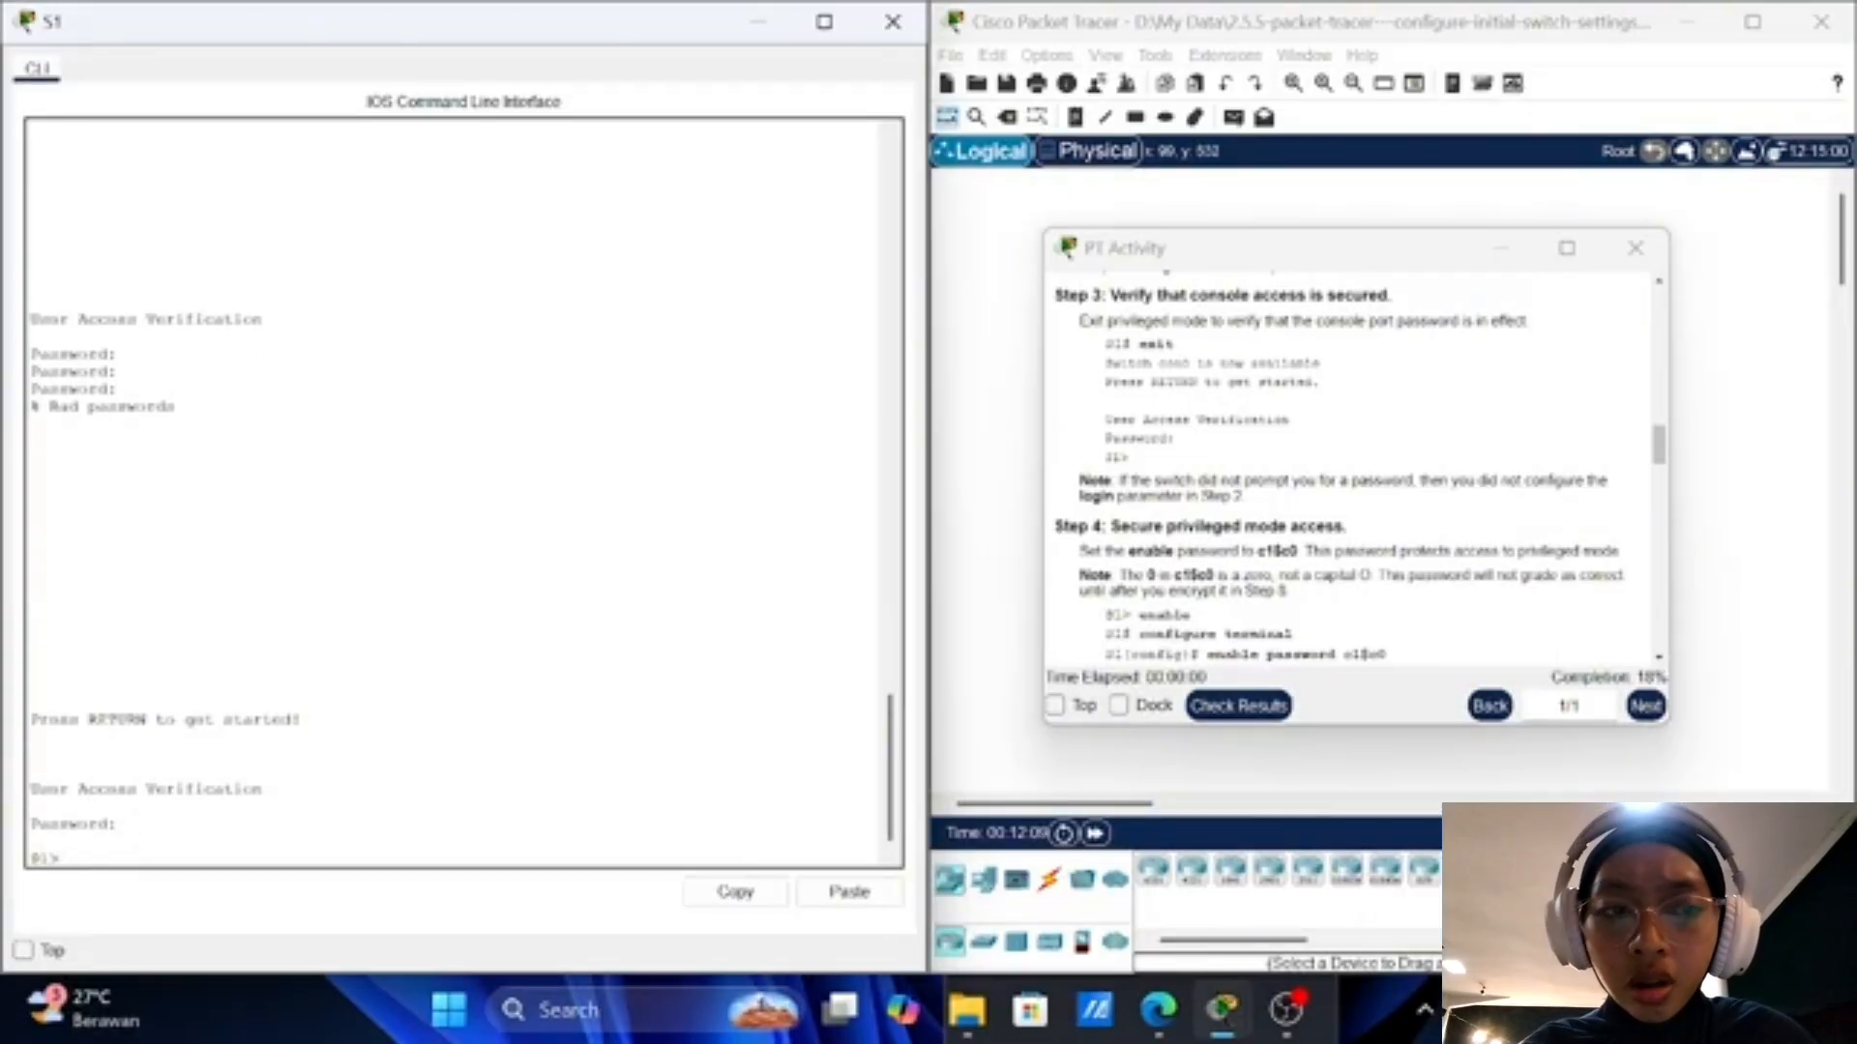
scroll(1338, 464, "down", 1)
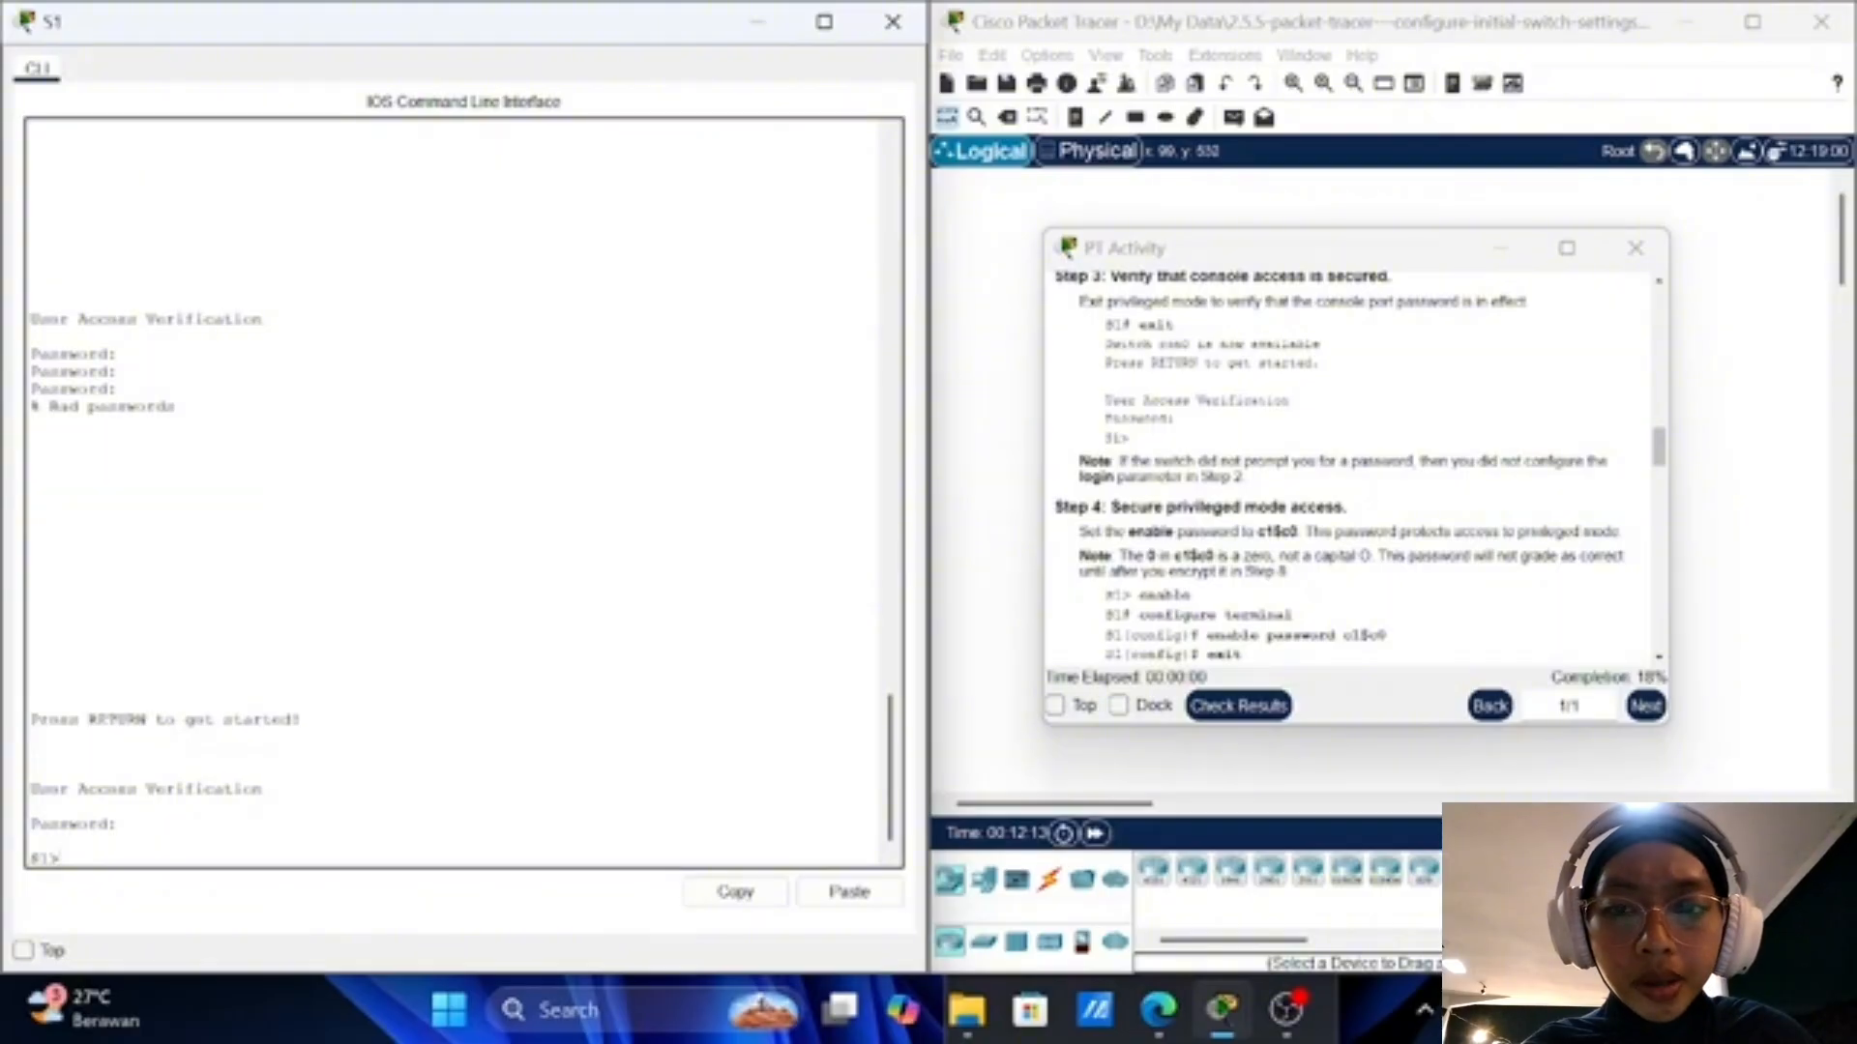
scroll(1354, 464, "down", 2)
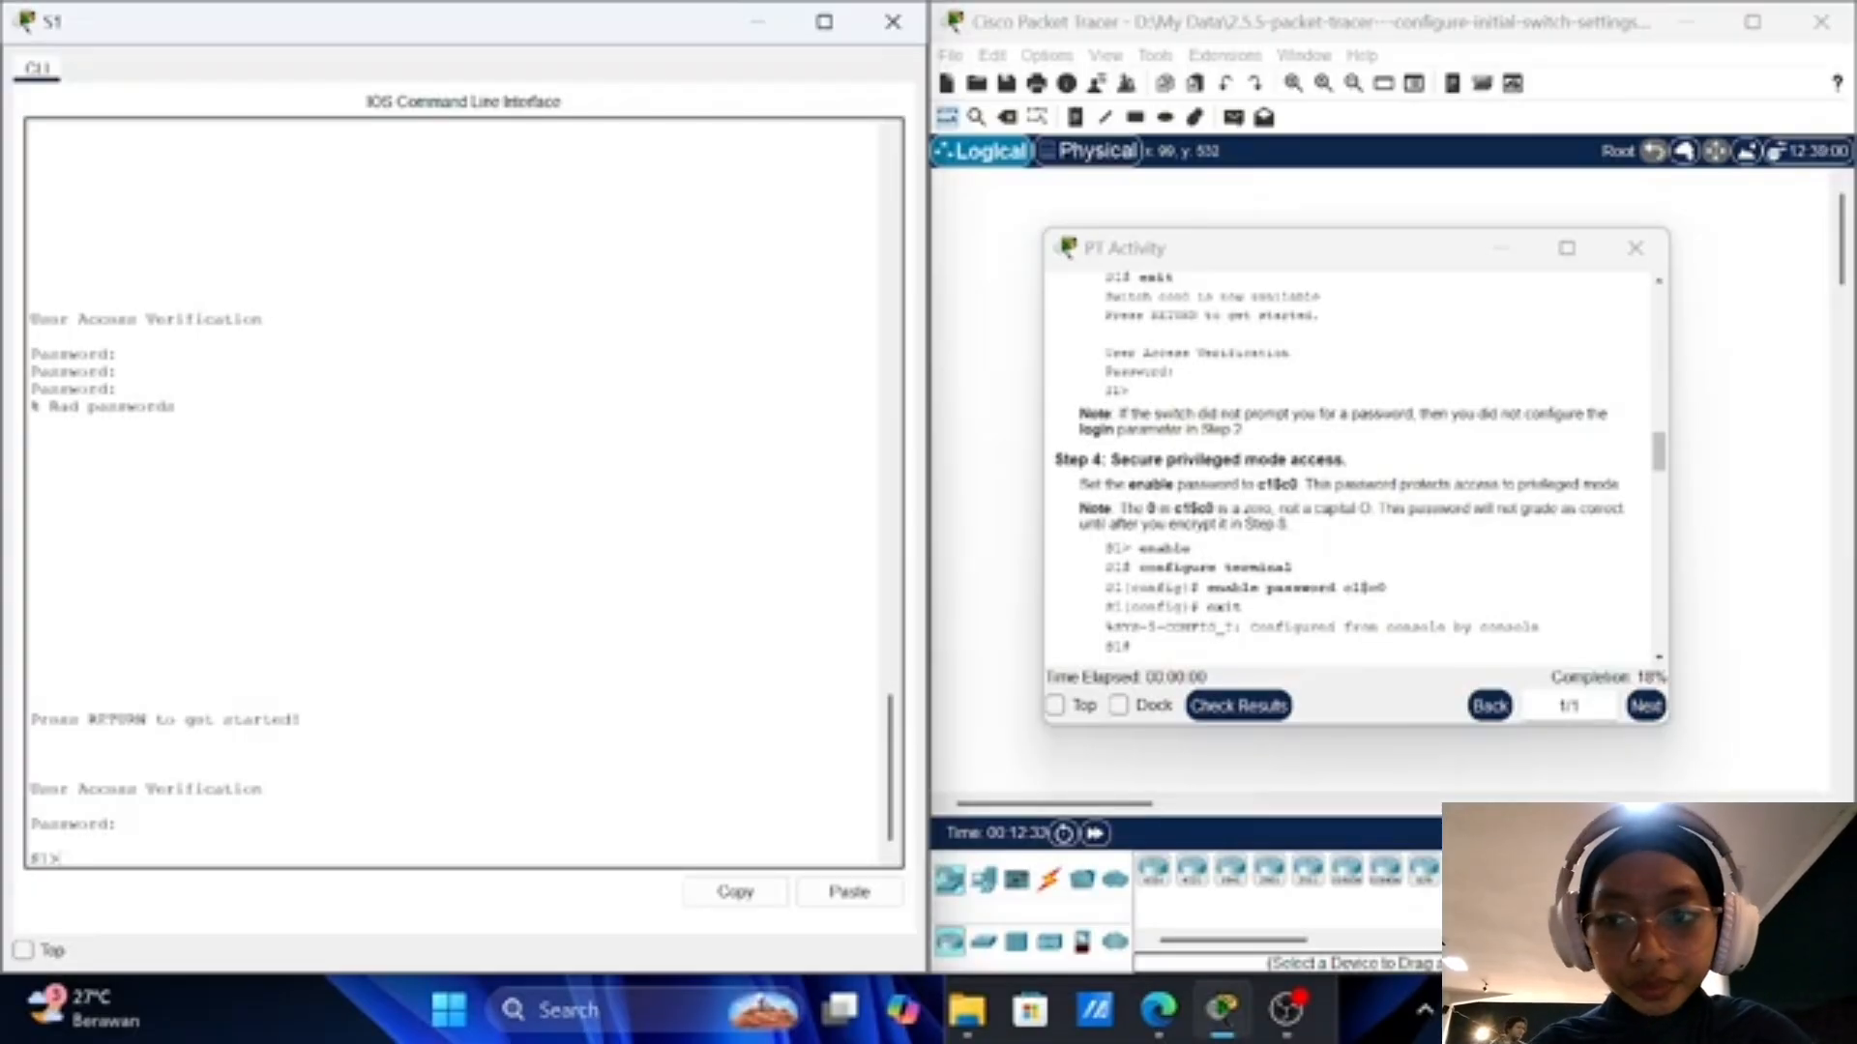
scroll(1389, 590, "down", 2)
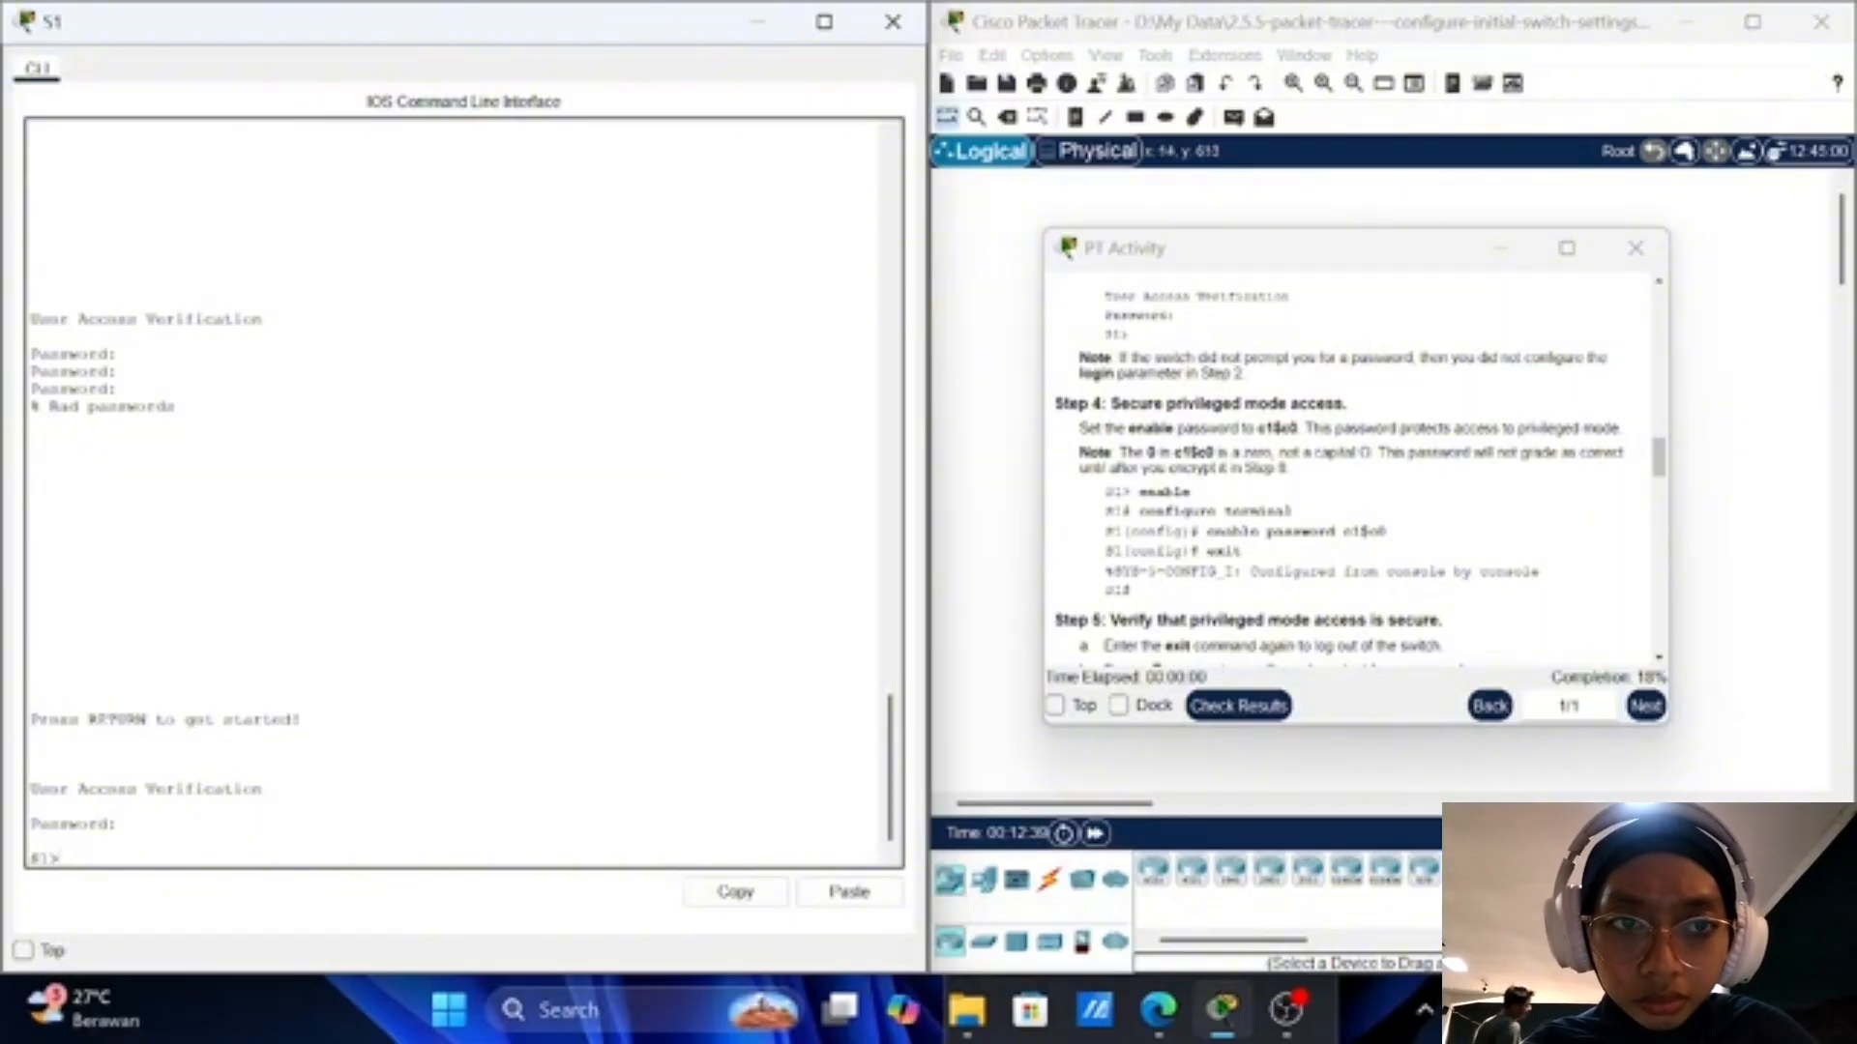
Step: Enter privileged mode and then global configuration mode on S1, correcting a typo
type("enable")
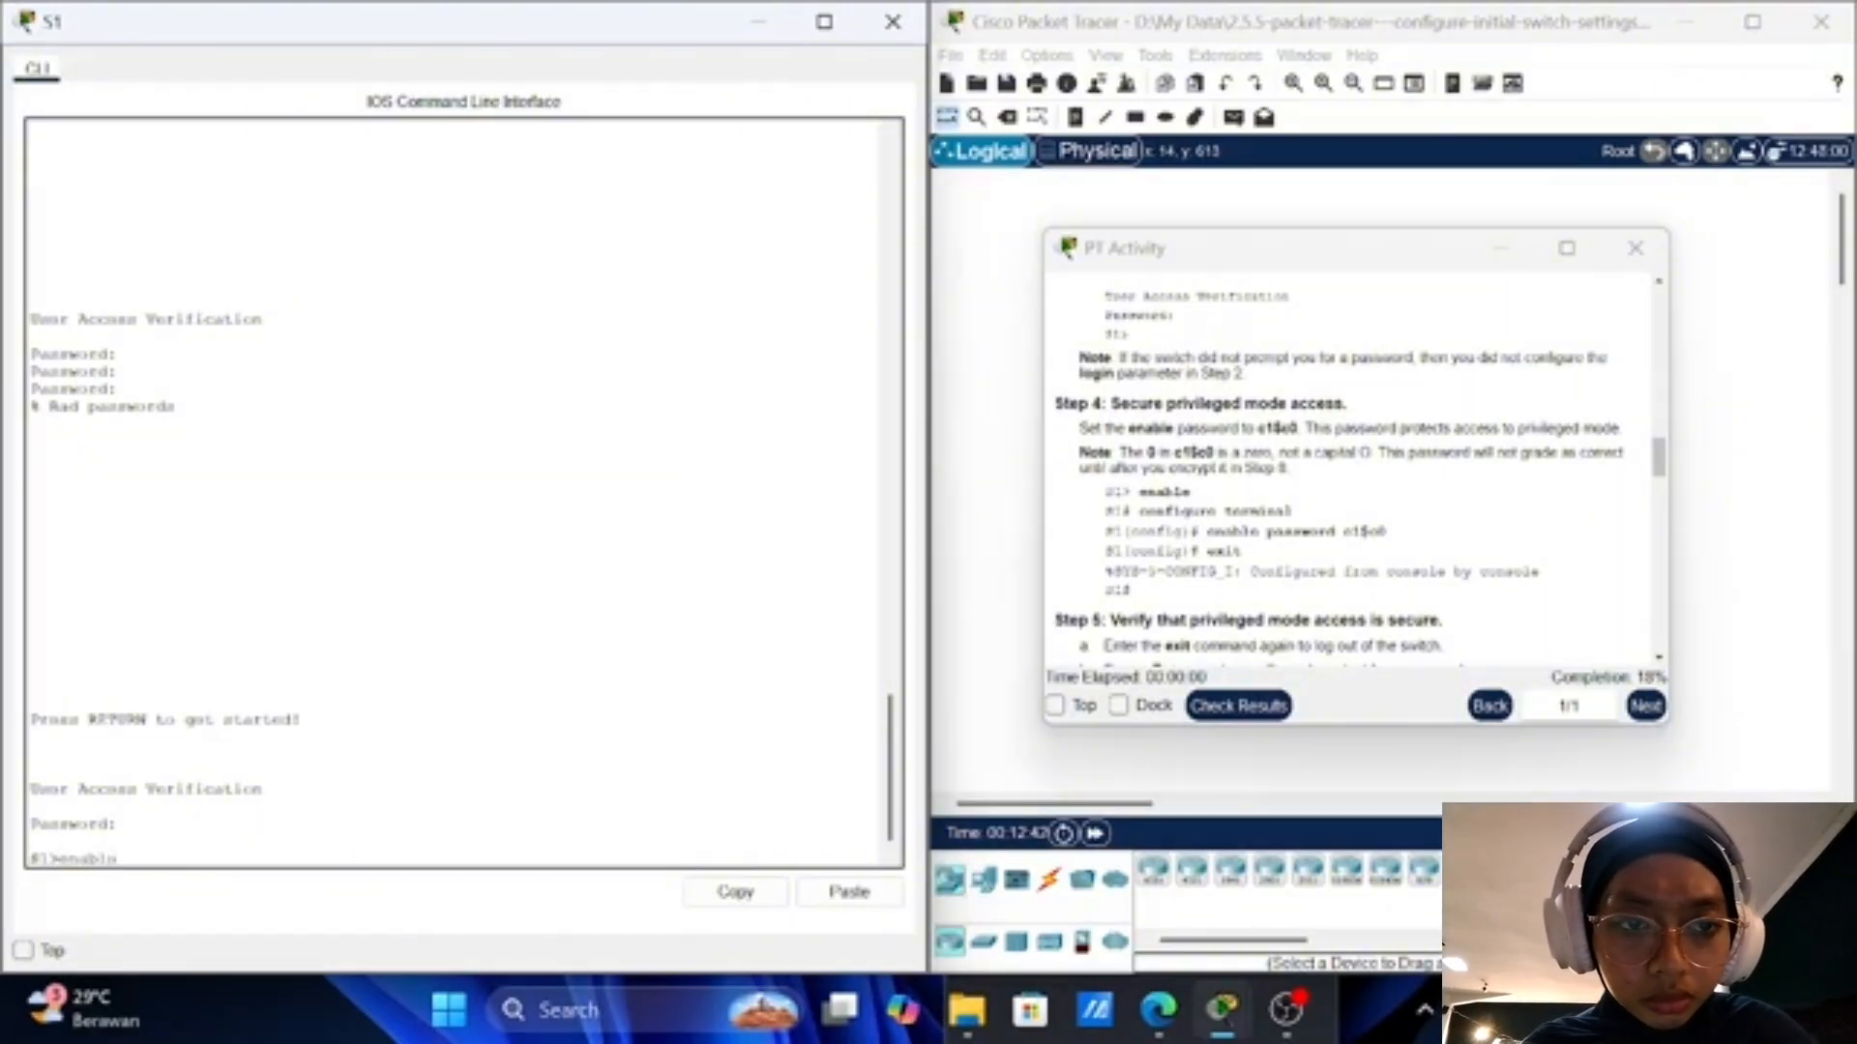
key("Return")
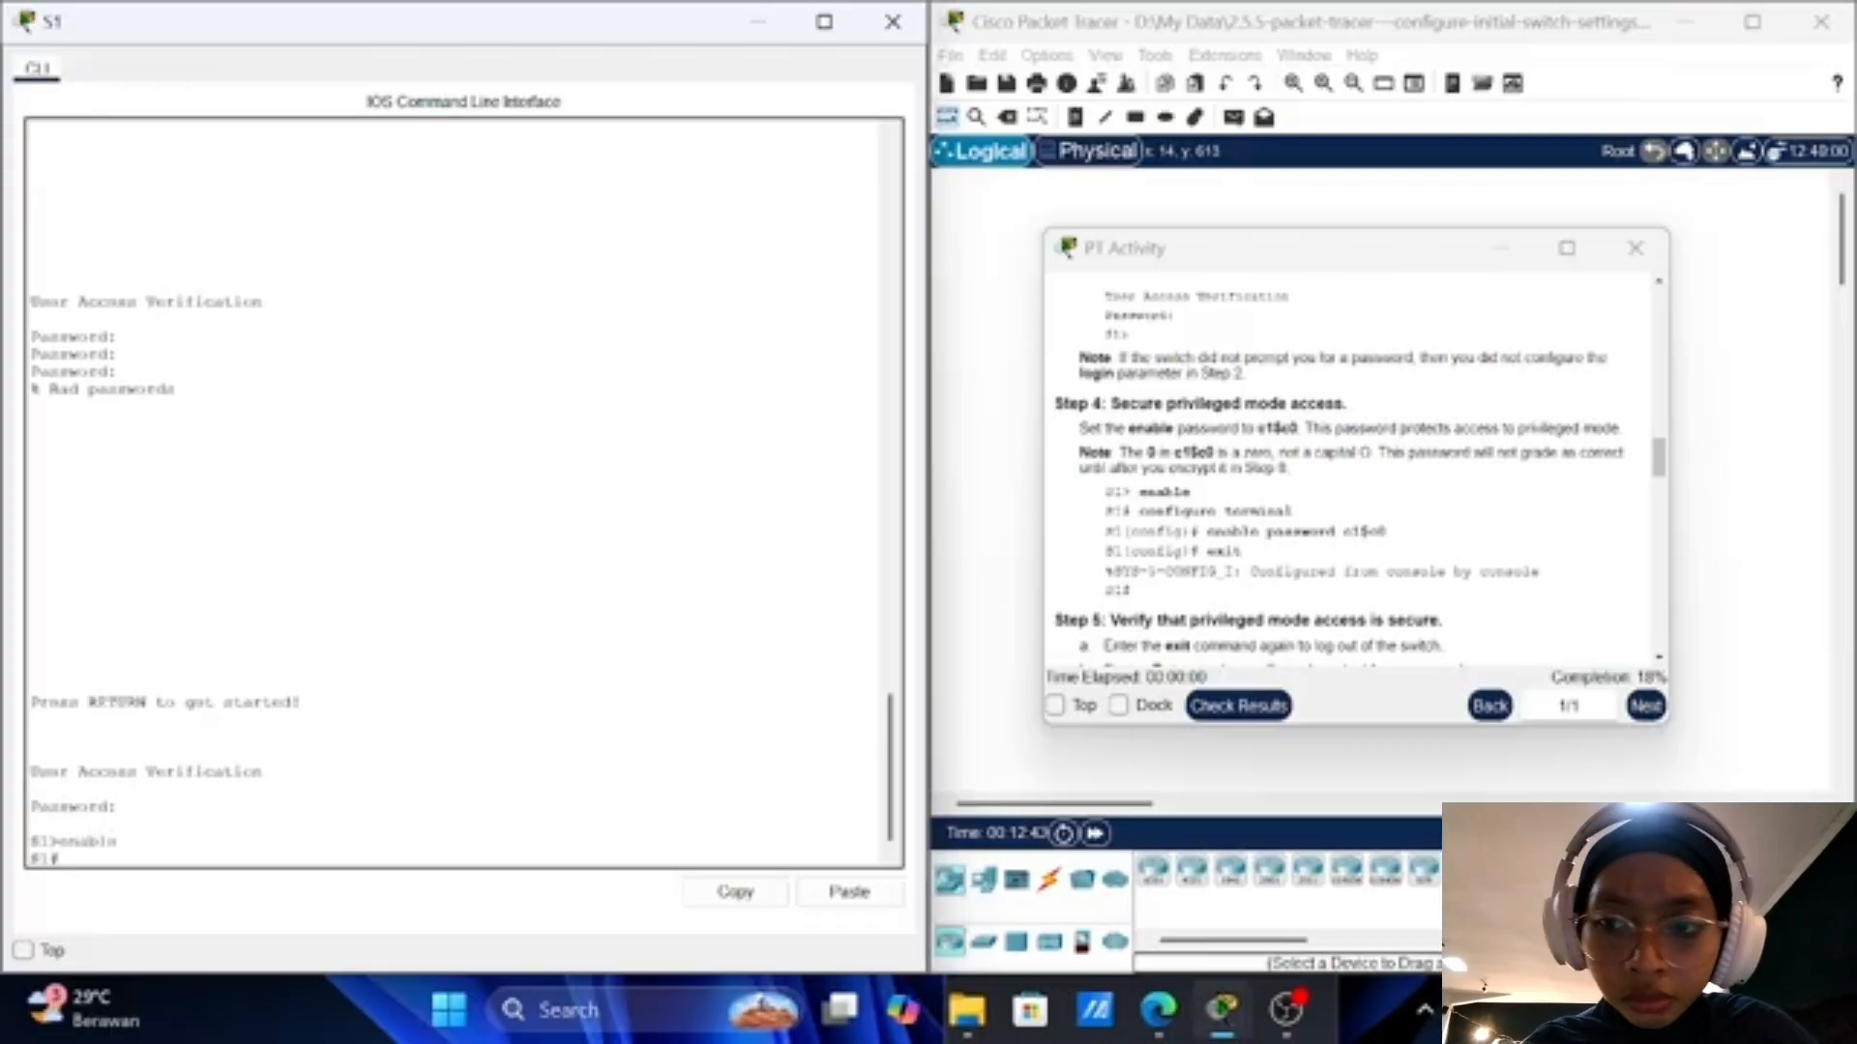
type("config")
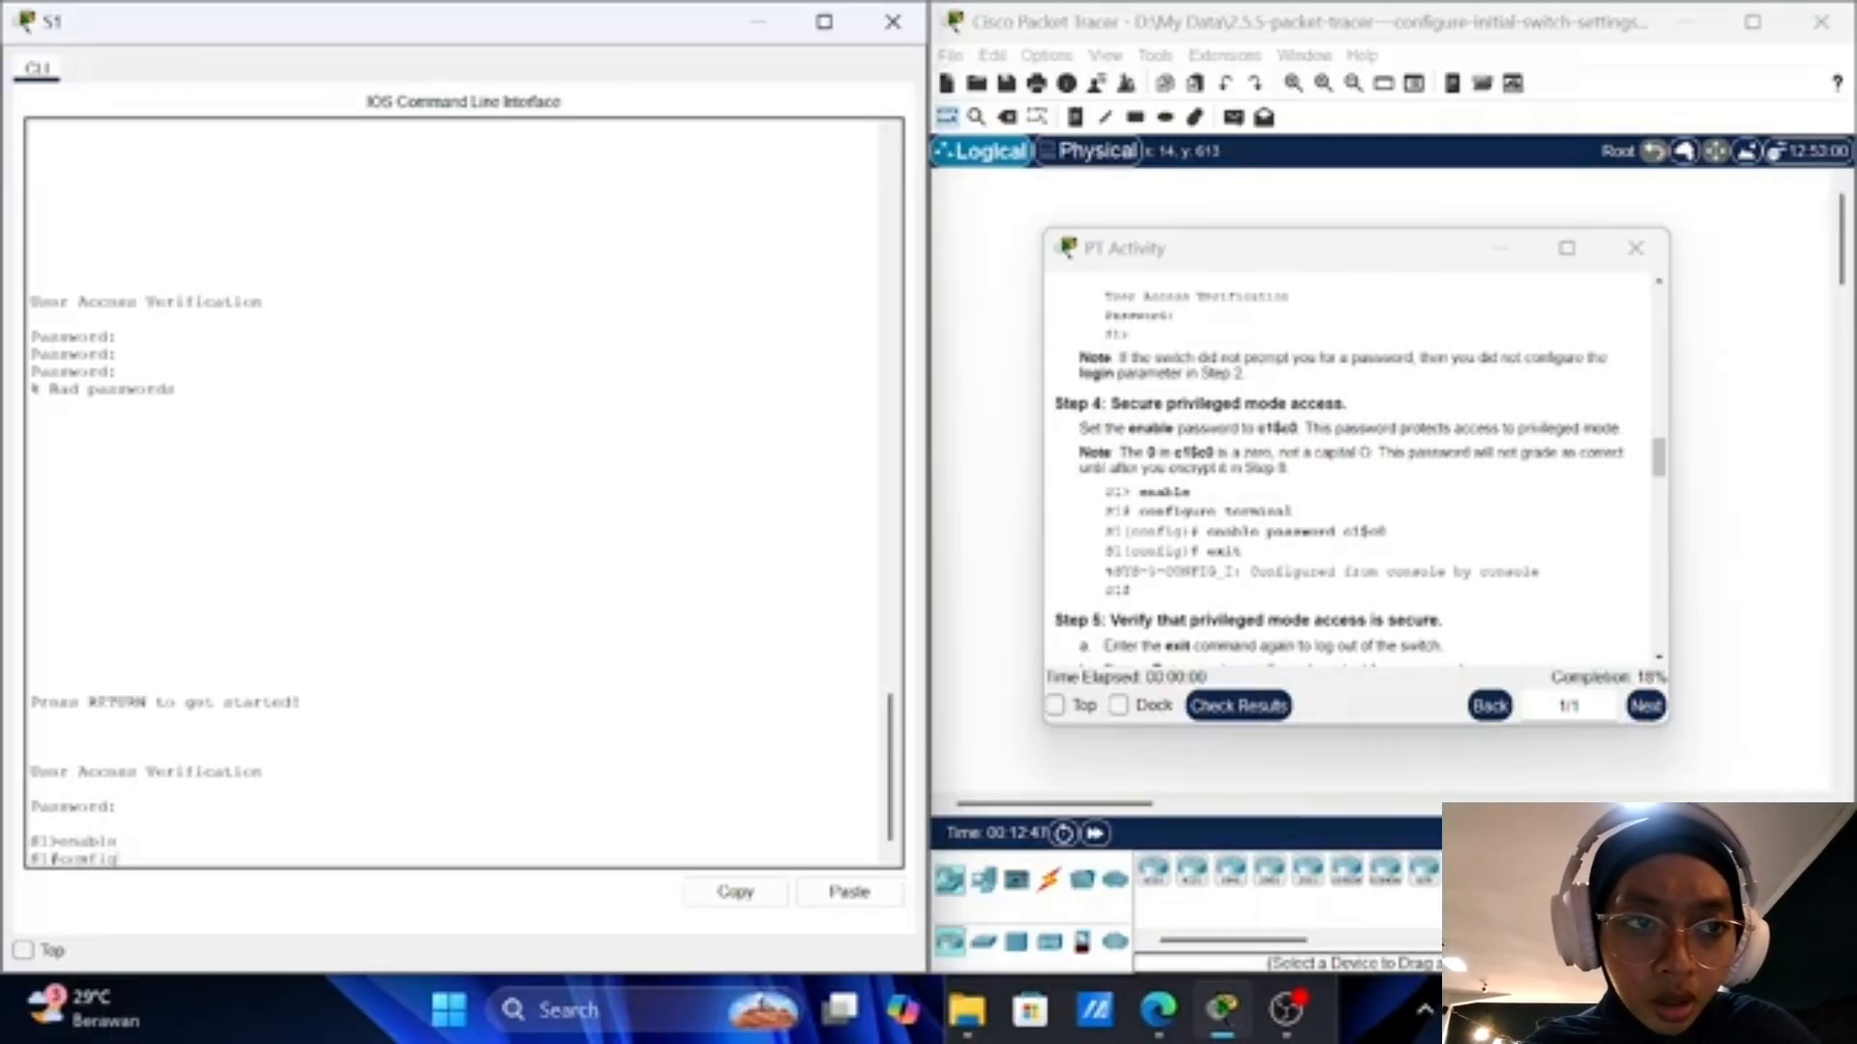
key("BackSpace")
key("BackSpace")
key("BackSpace")
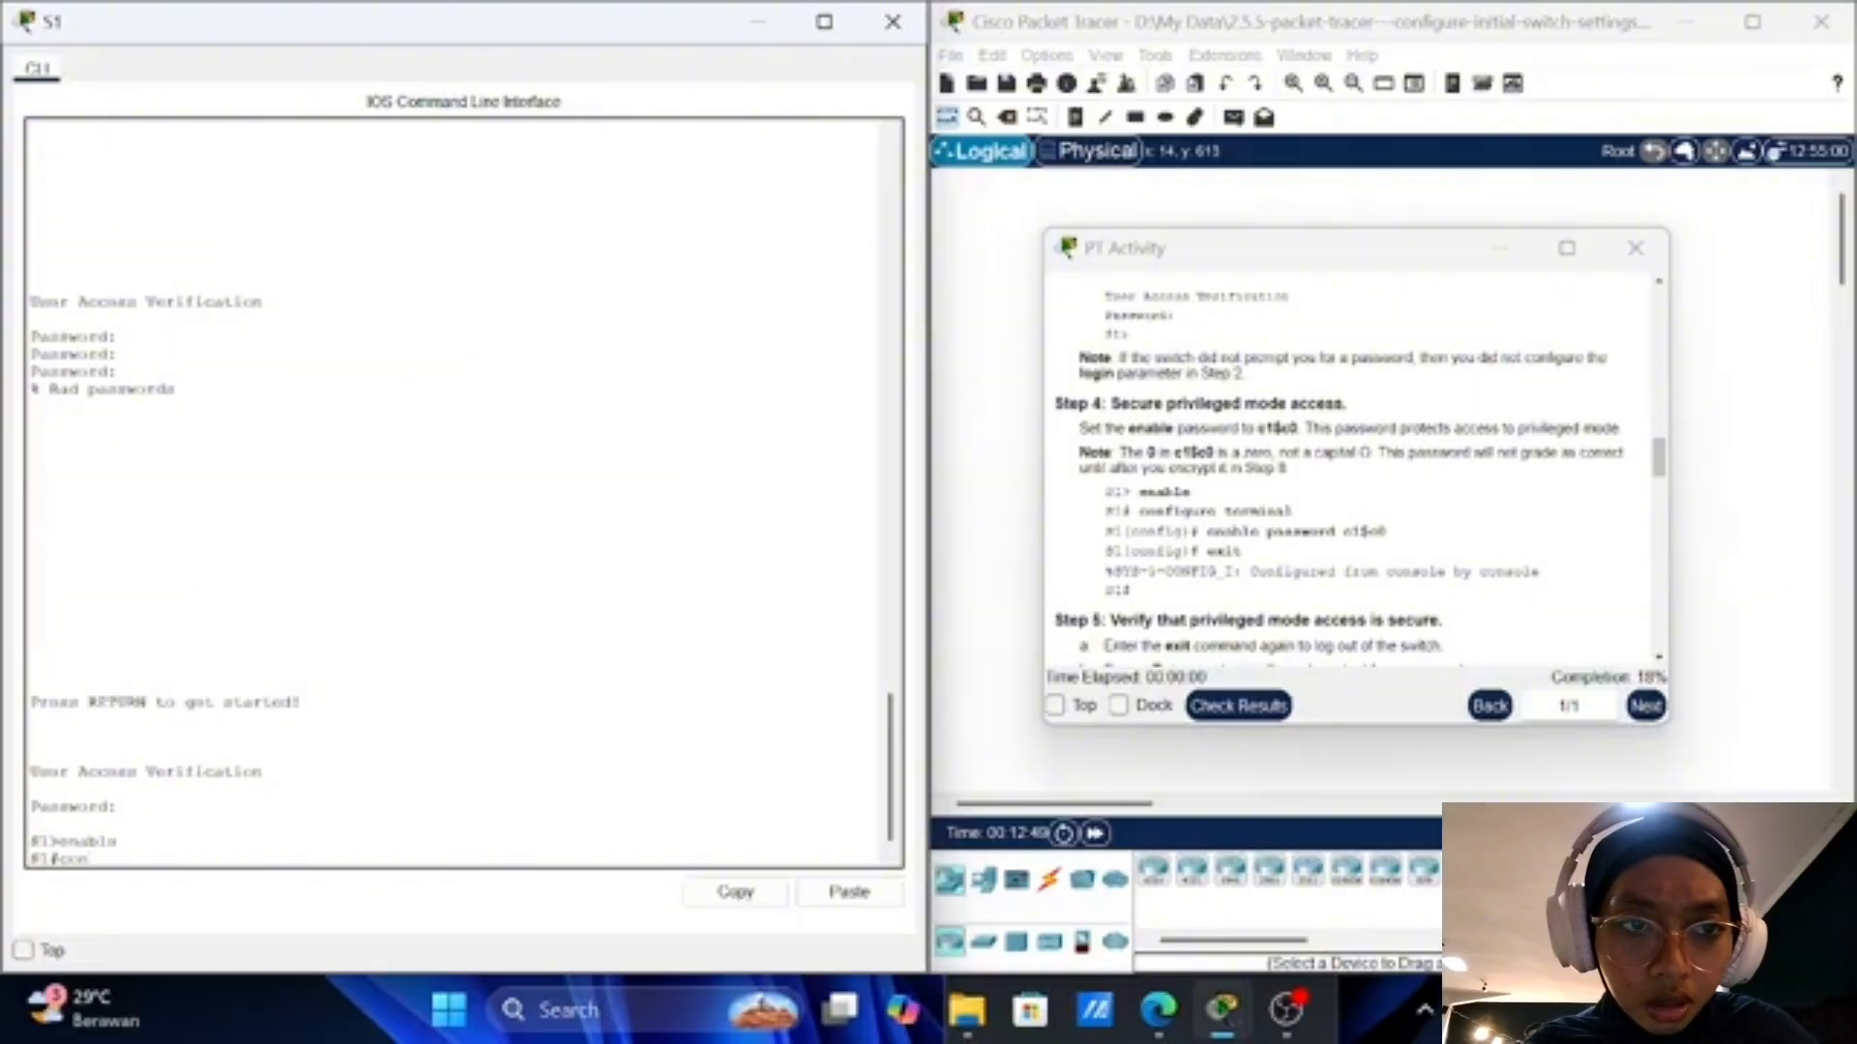
type("figure")
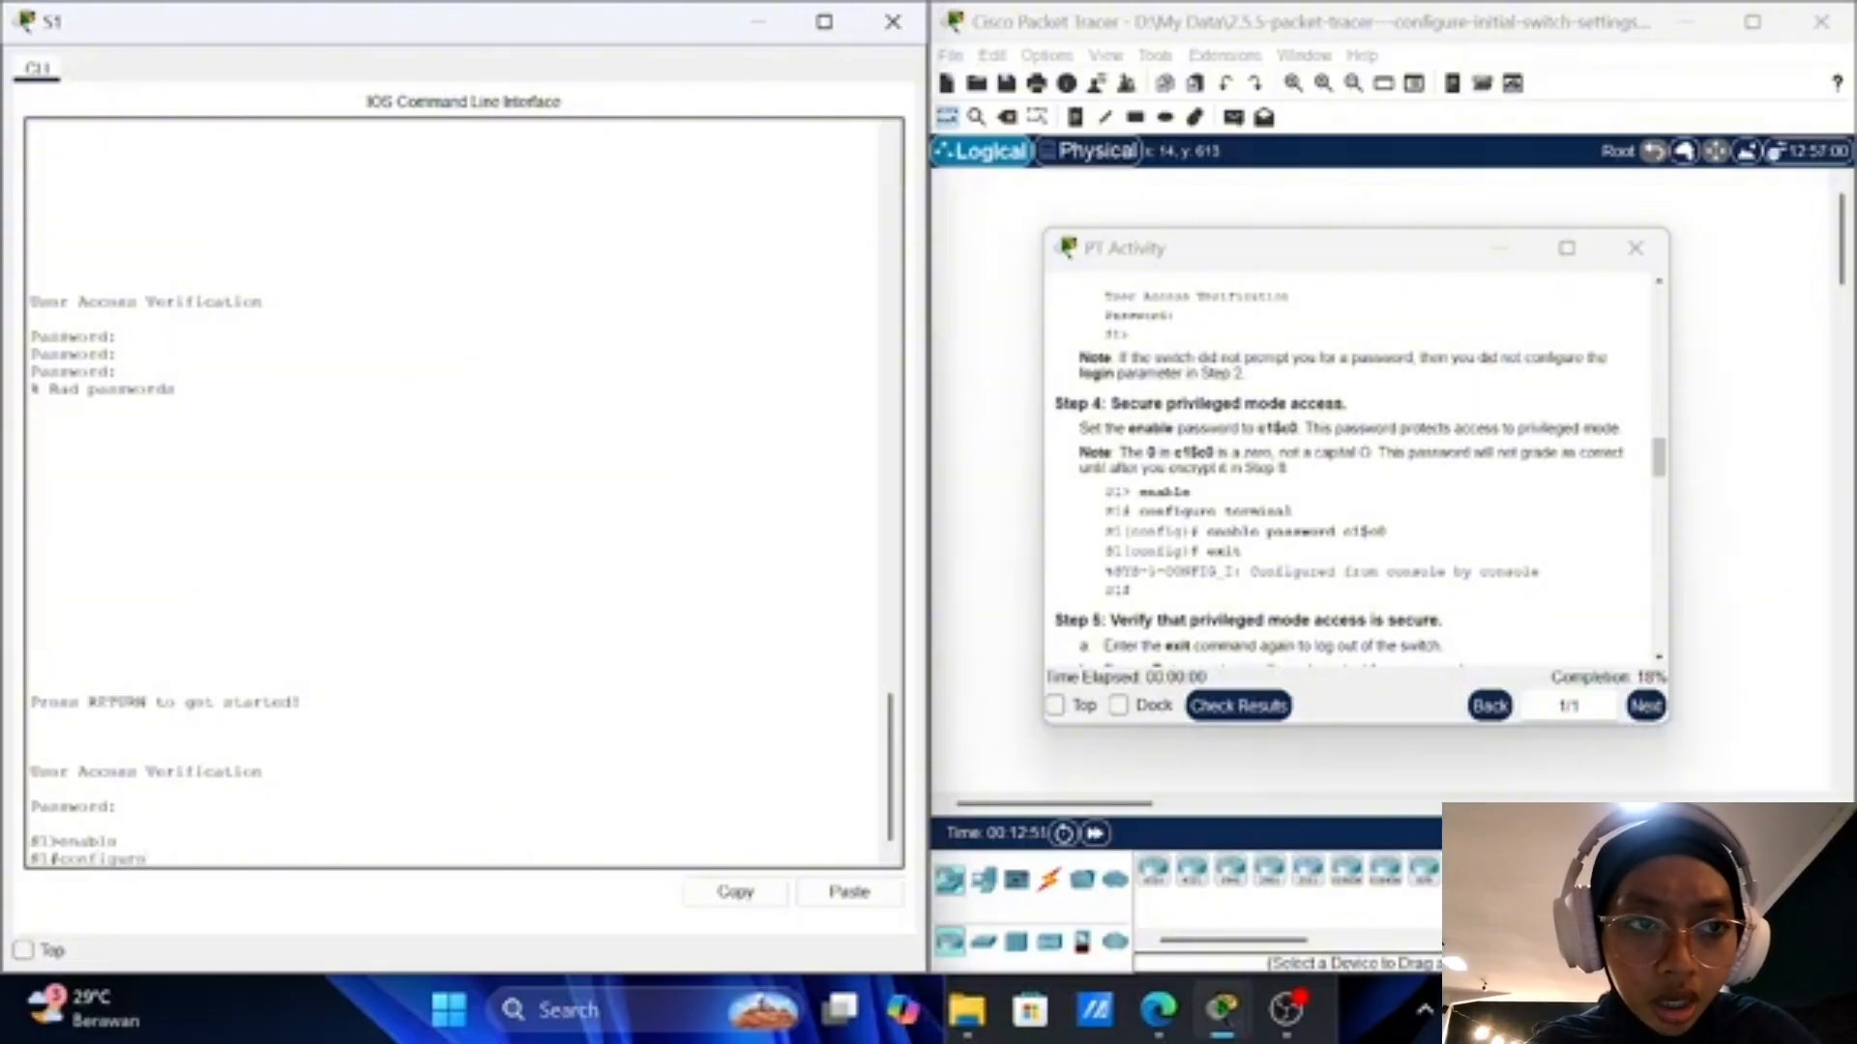
type(" ter")
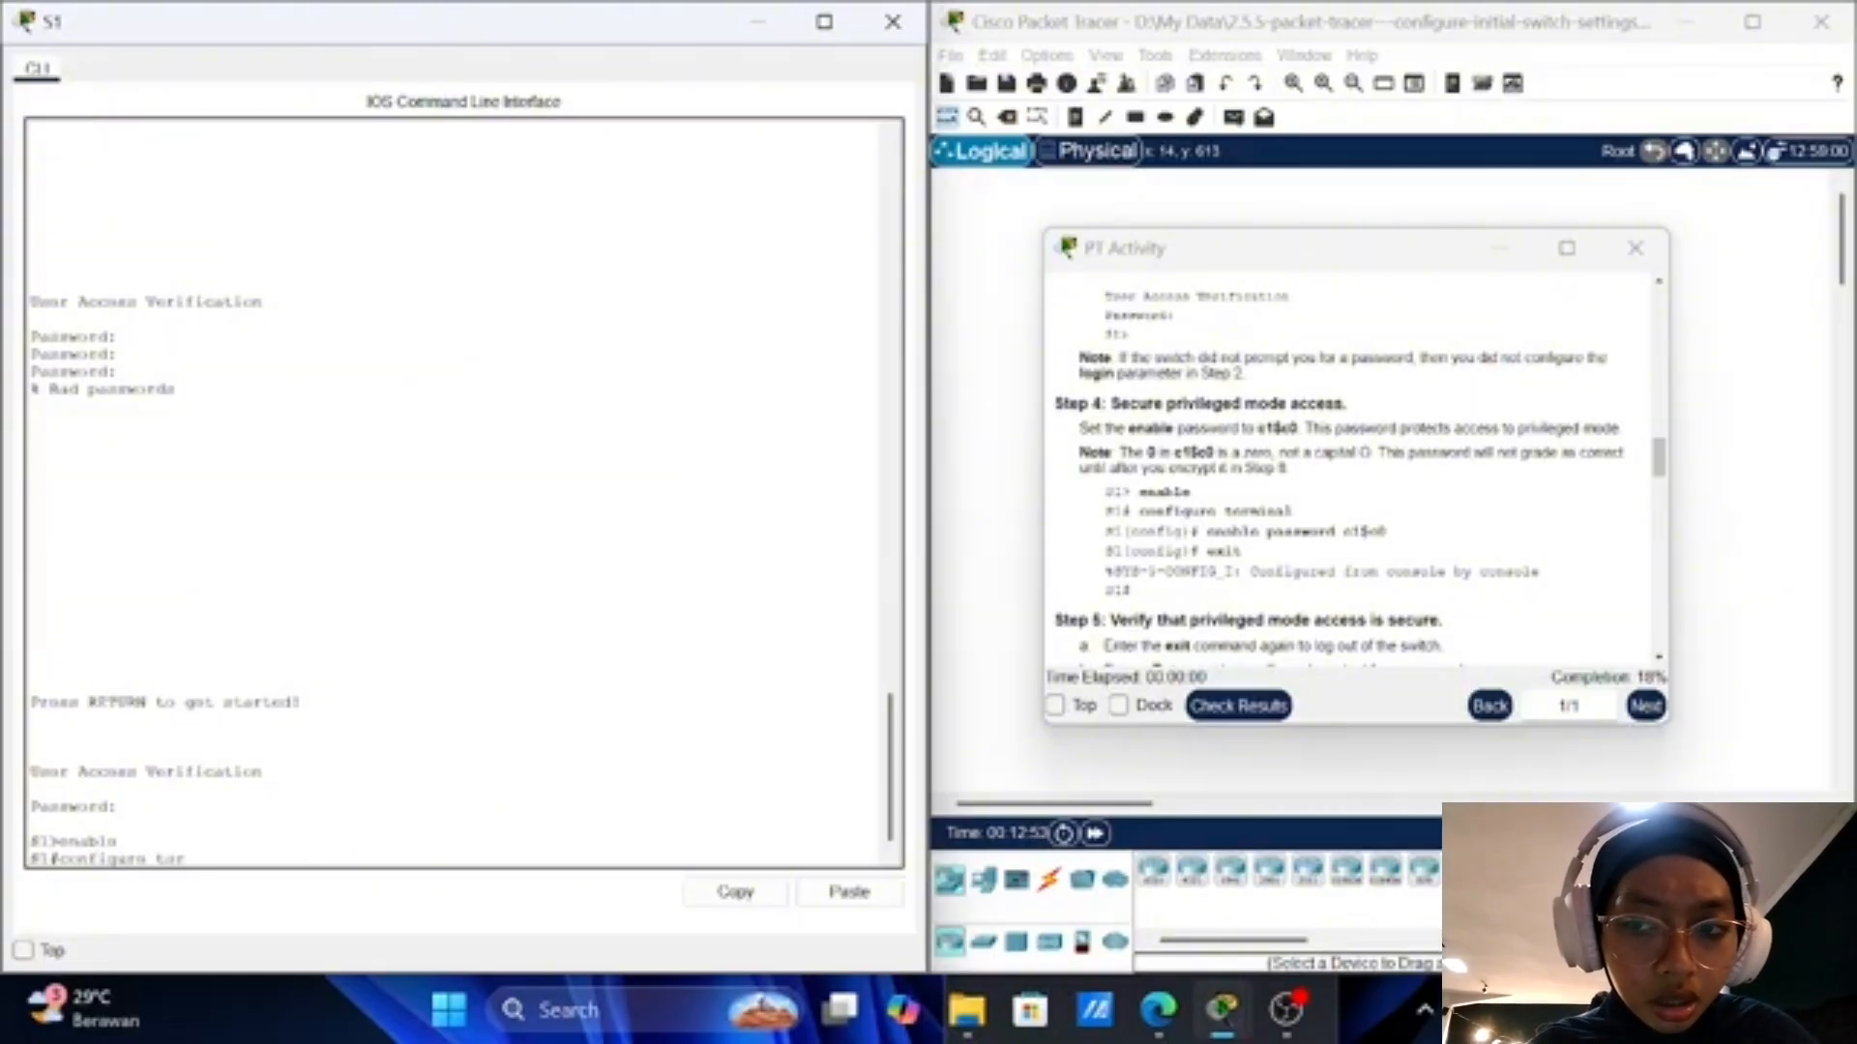
type("minal")
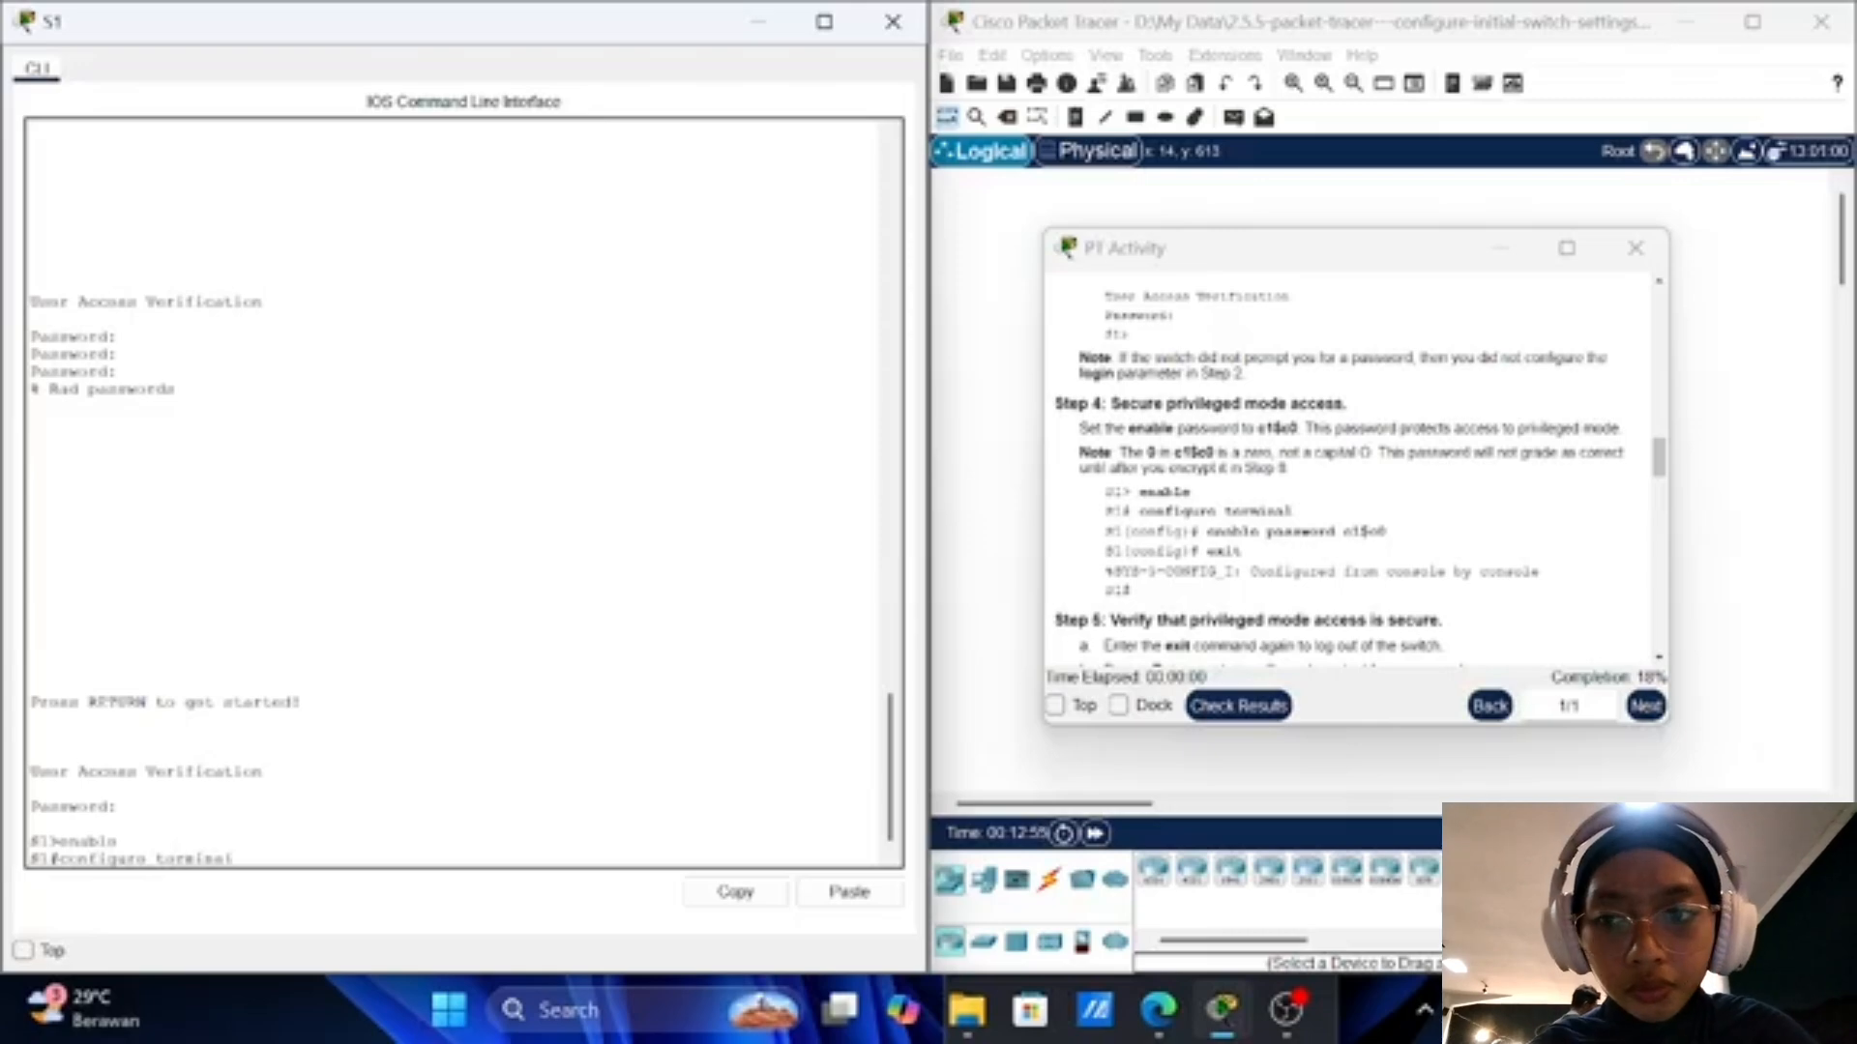
key("Return")
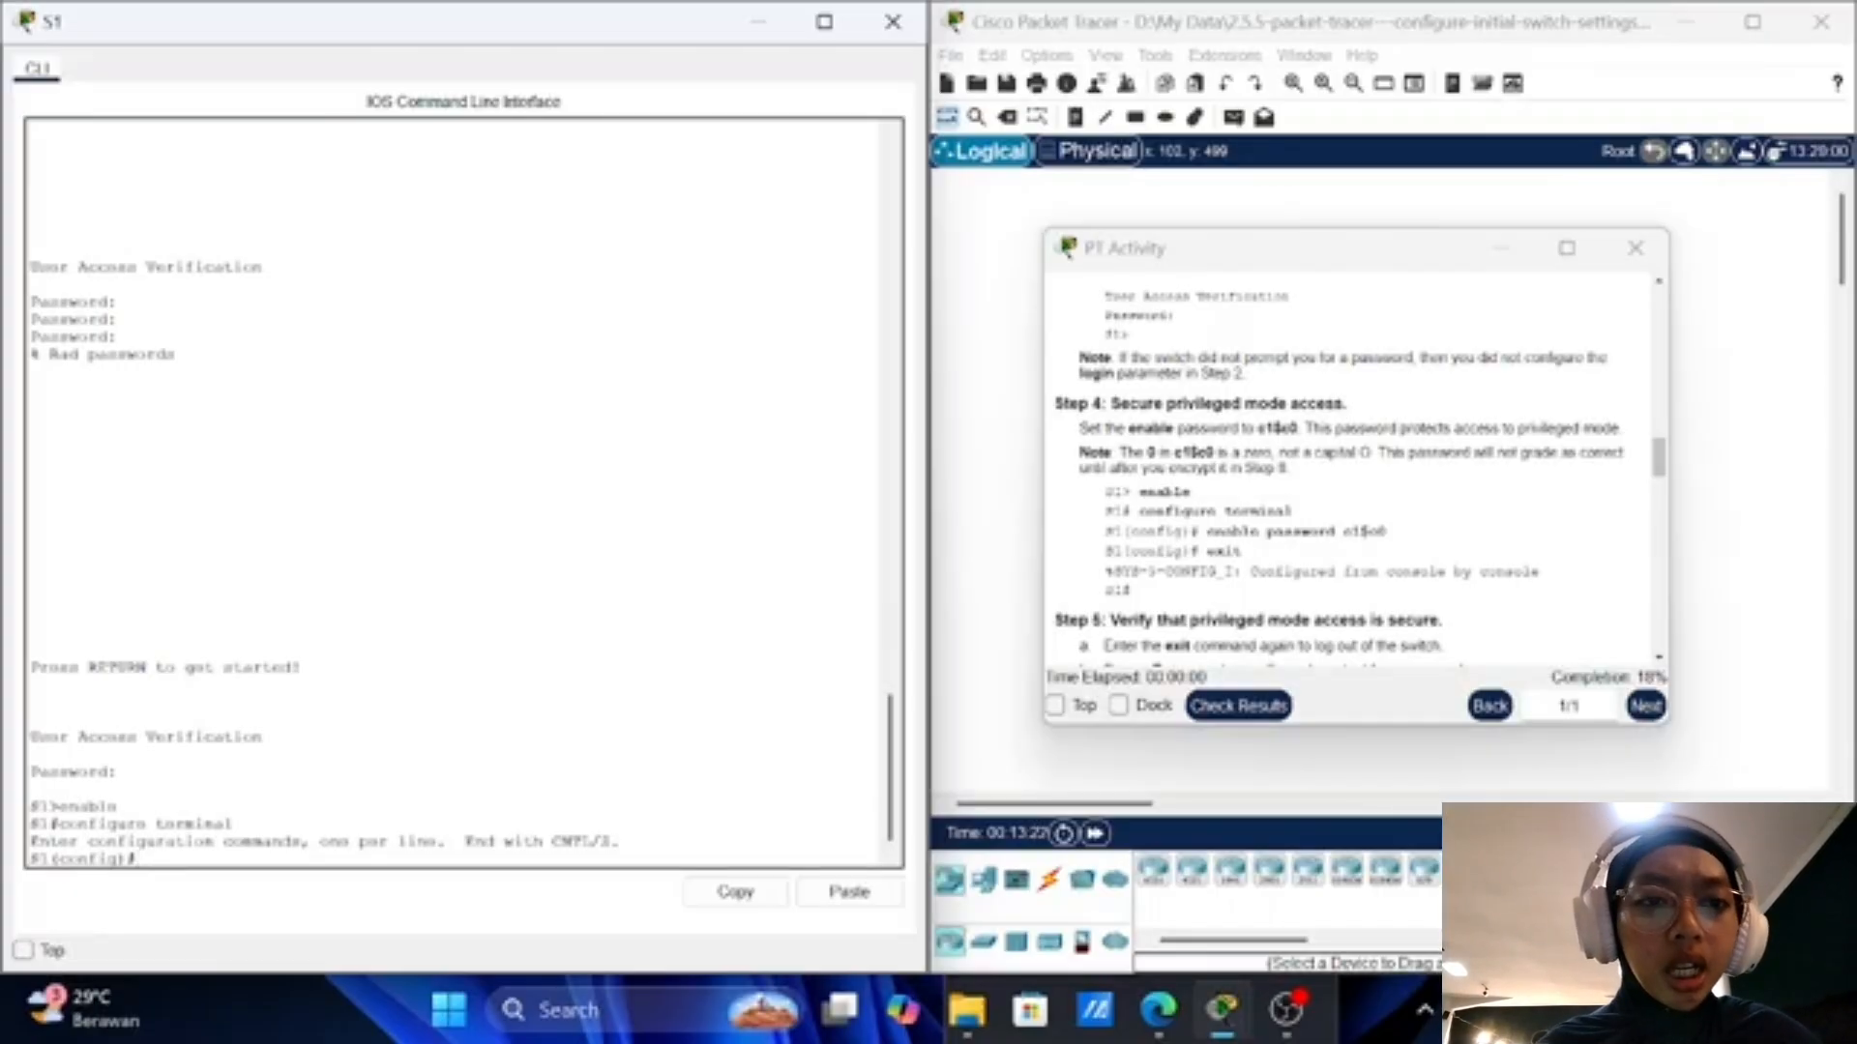
Step: Set the plain-text enable password and exit back to S1#
type("ena")
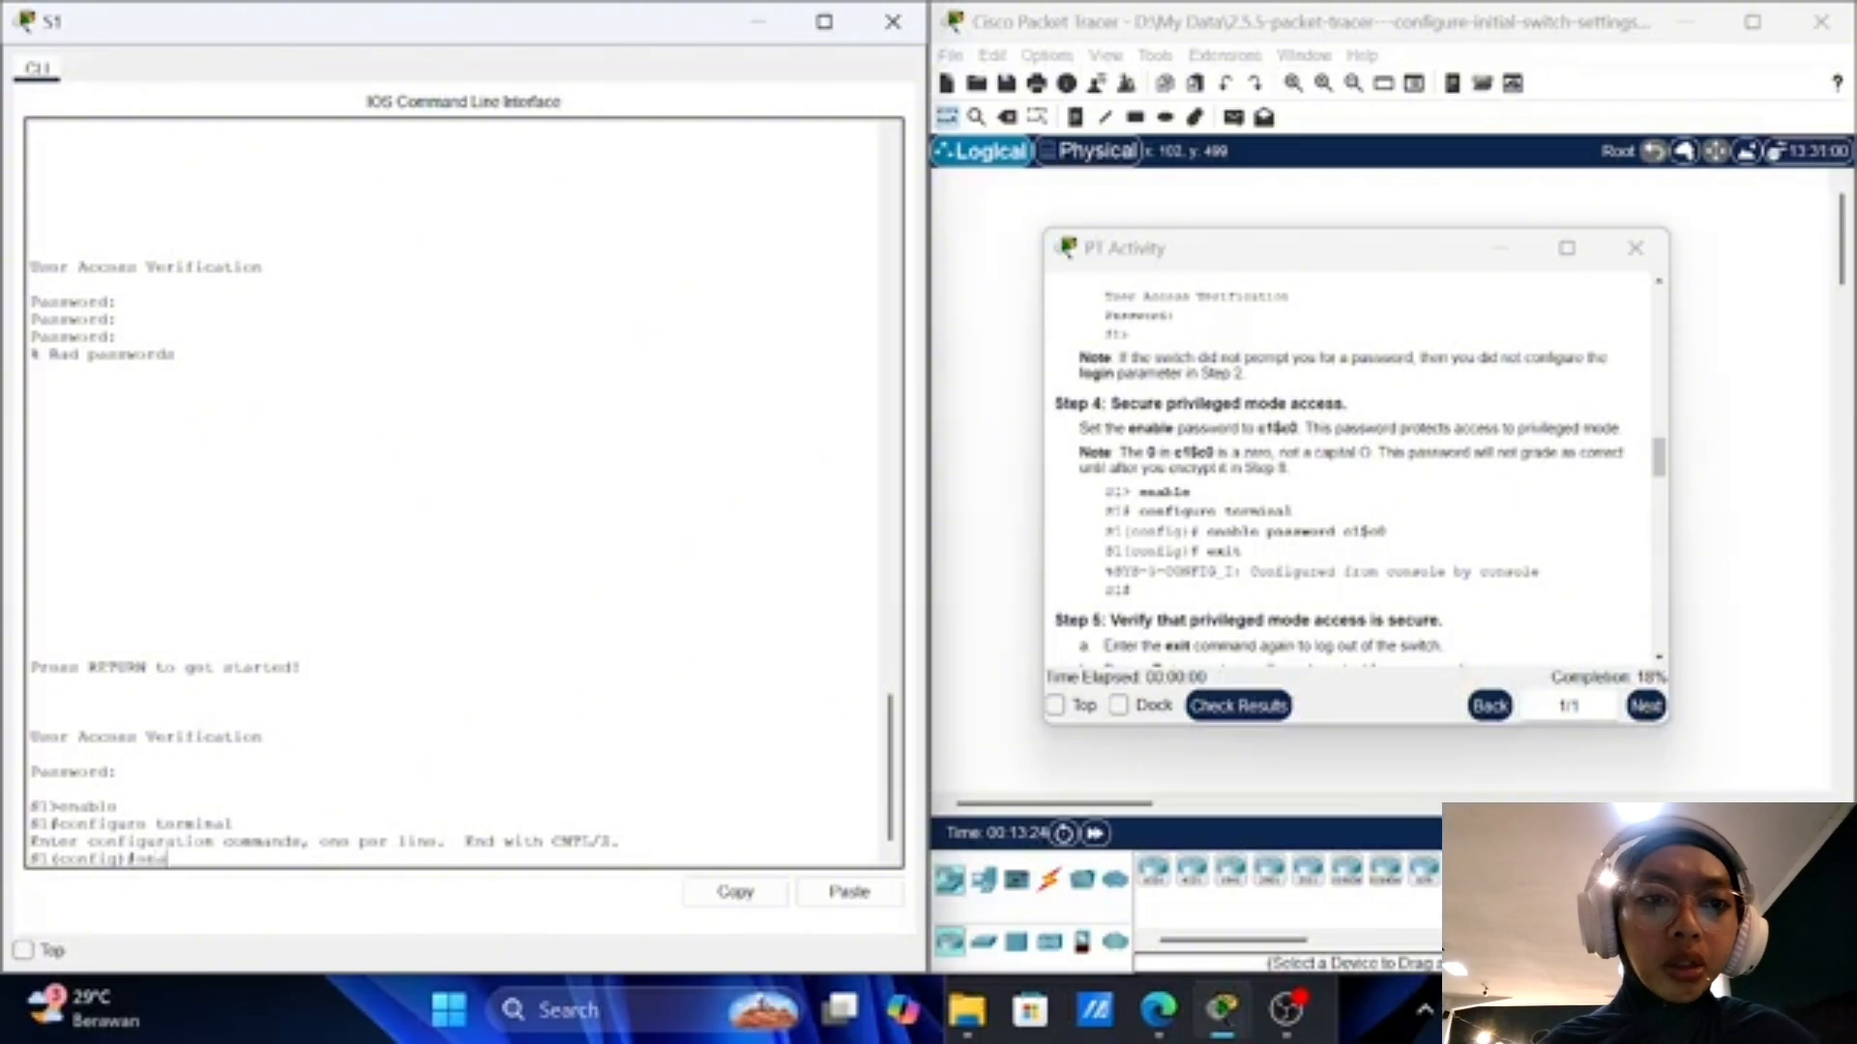
type("ble")
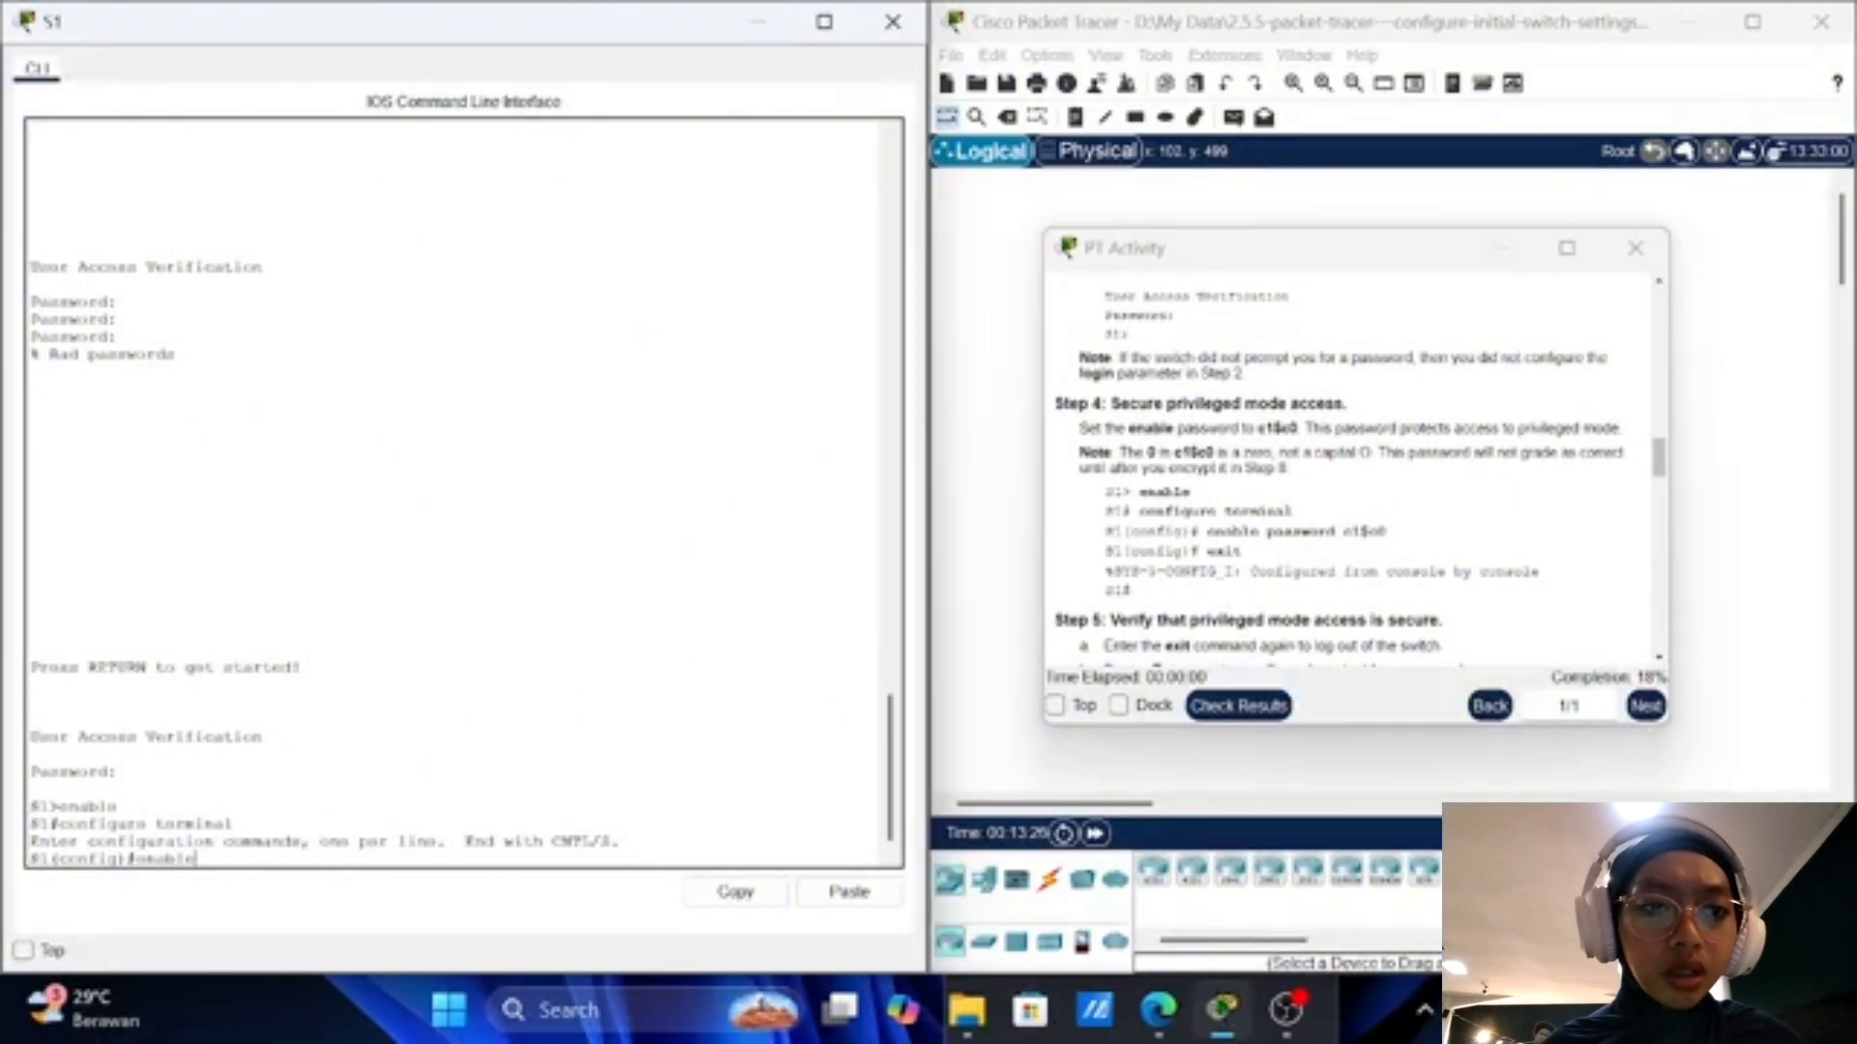
type(" pas")
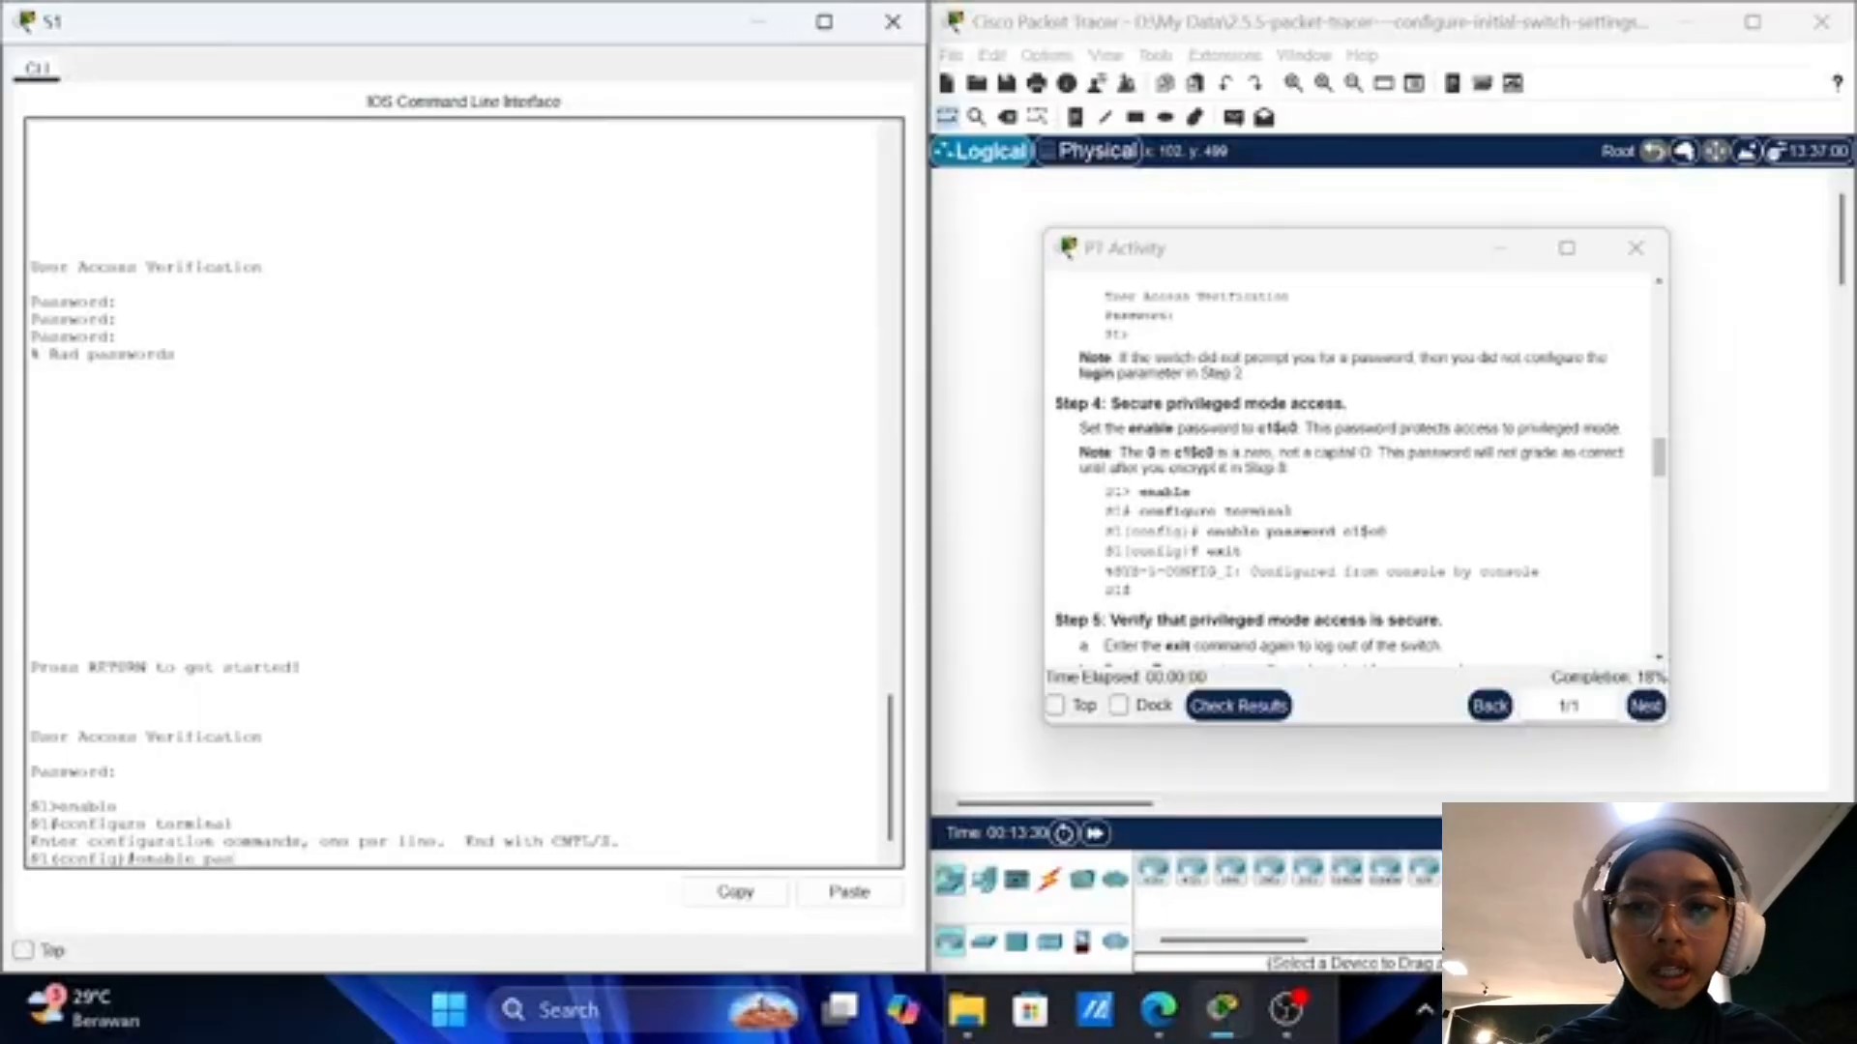
type("swo")
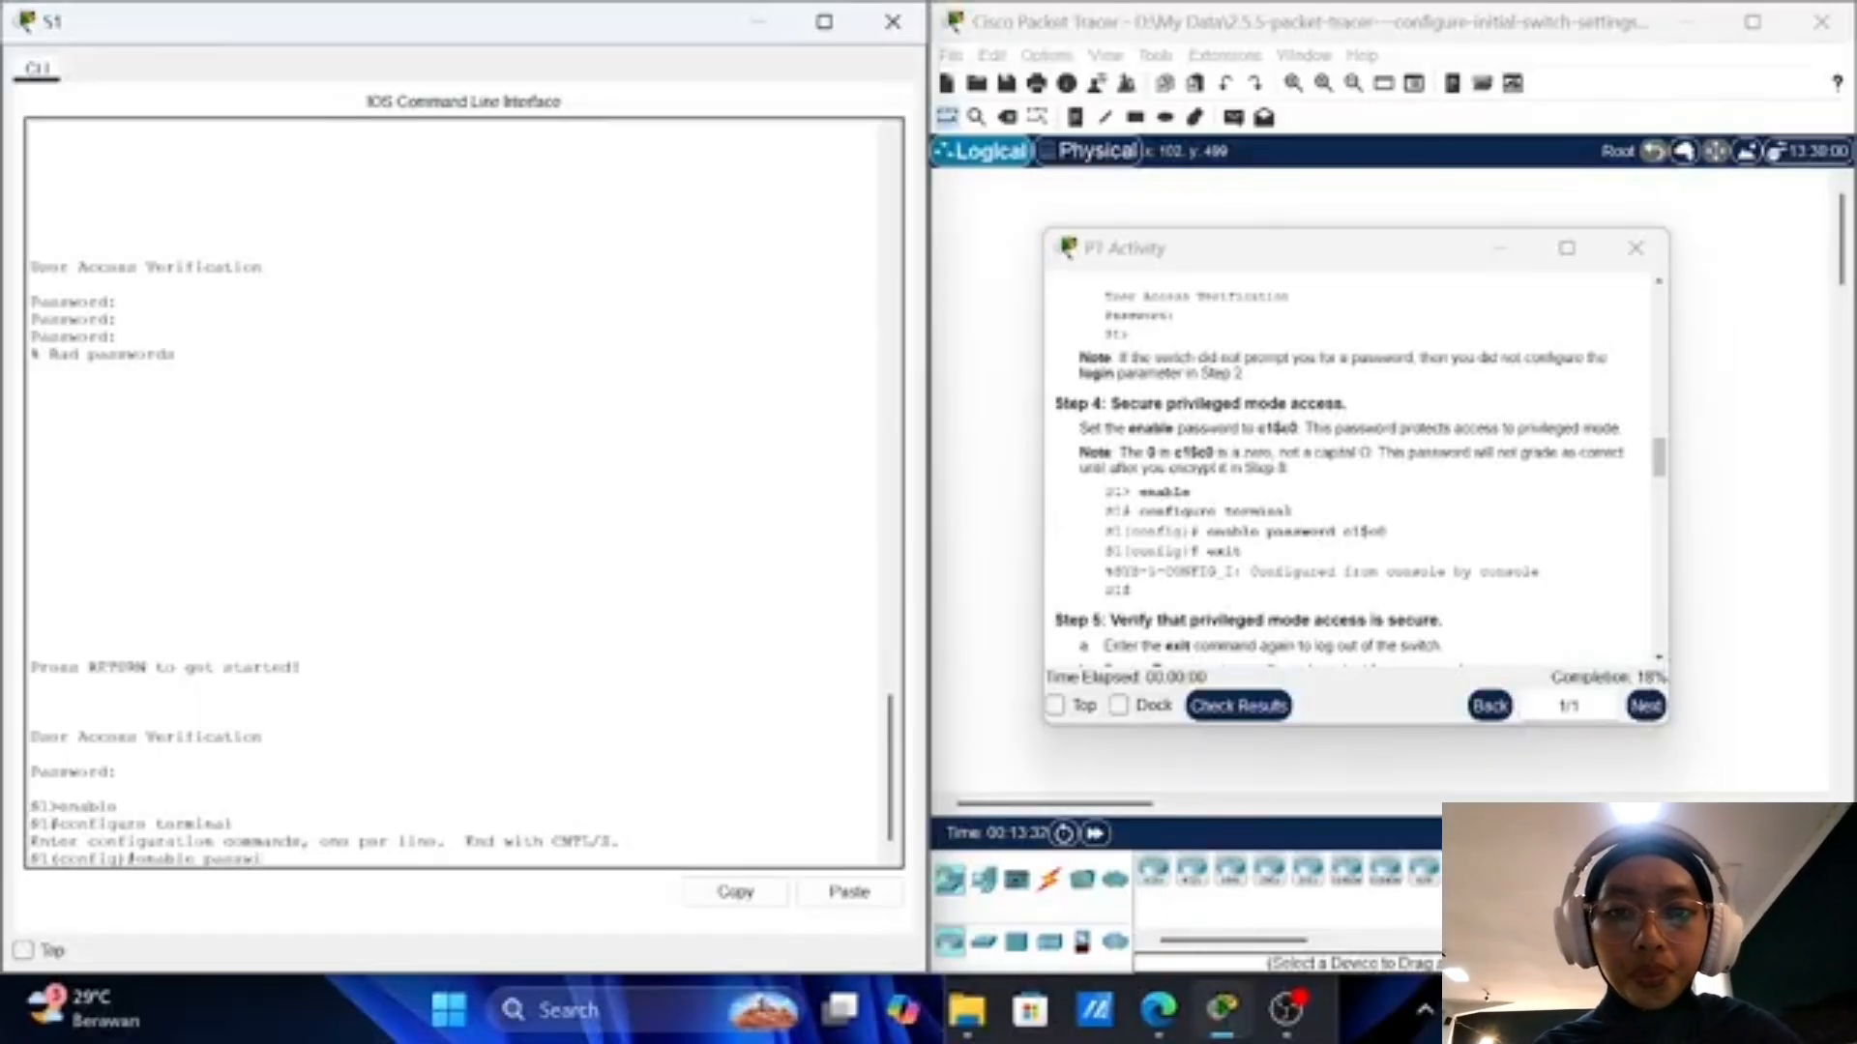
type("rd")
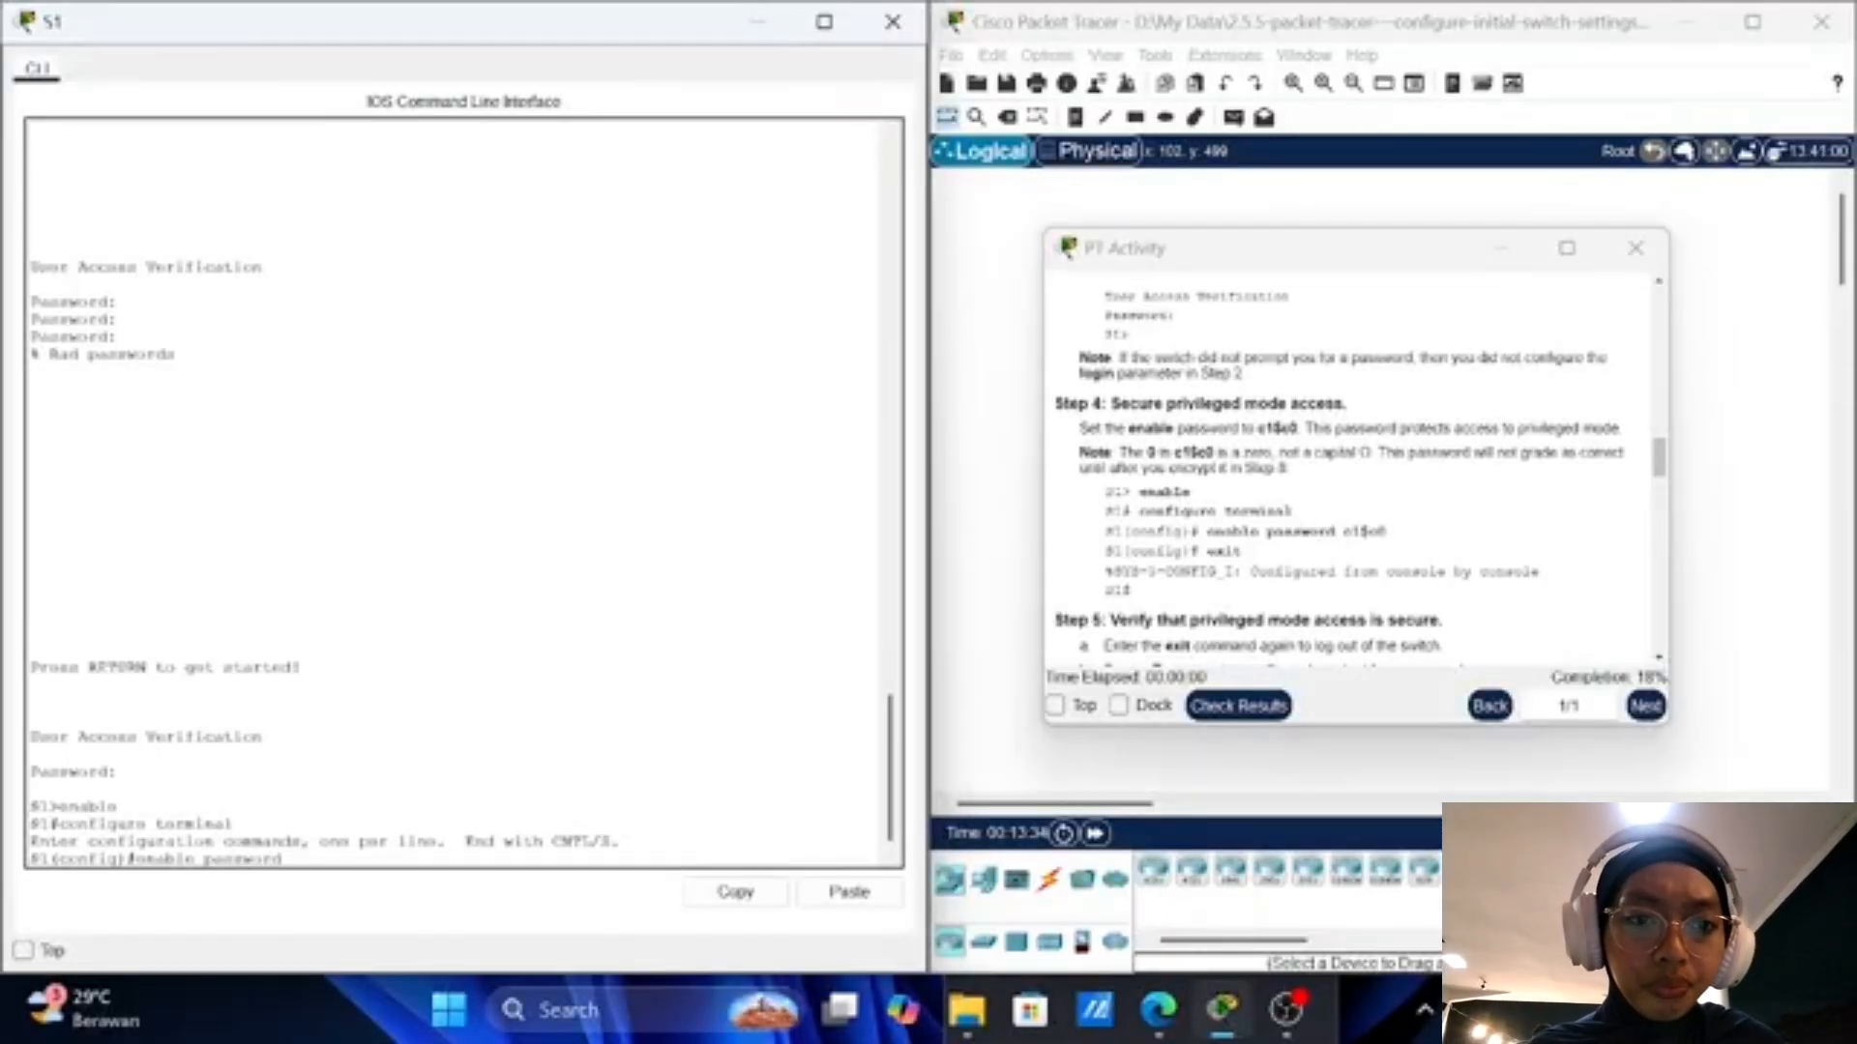
type(" c")
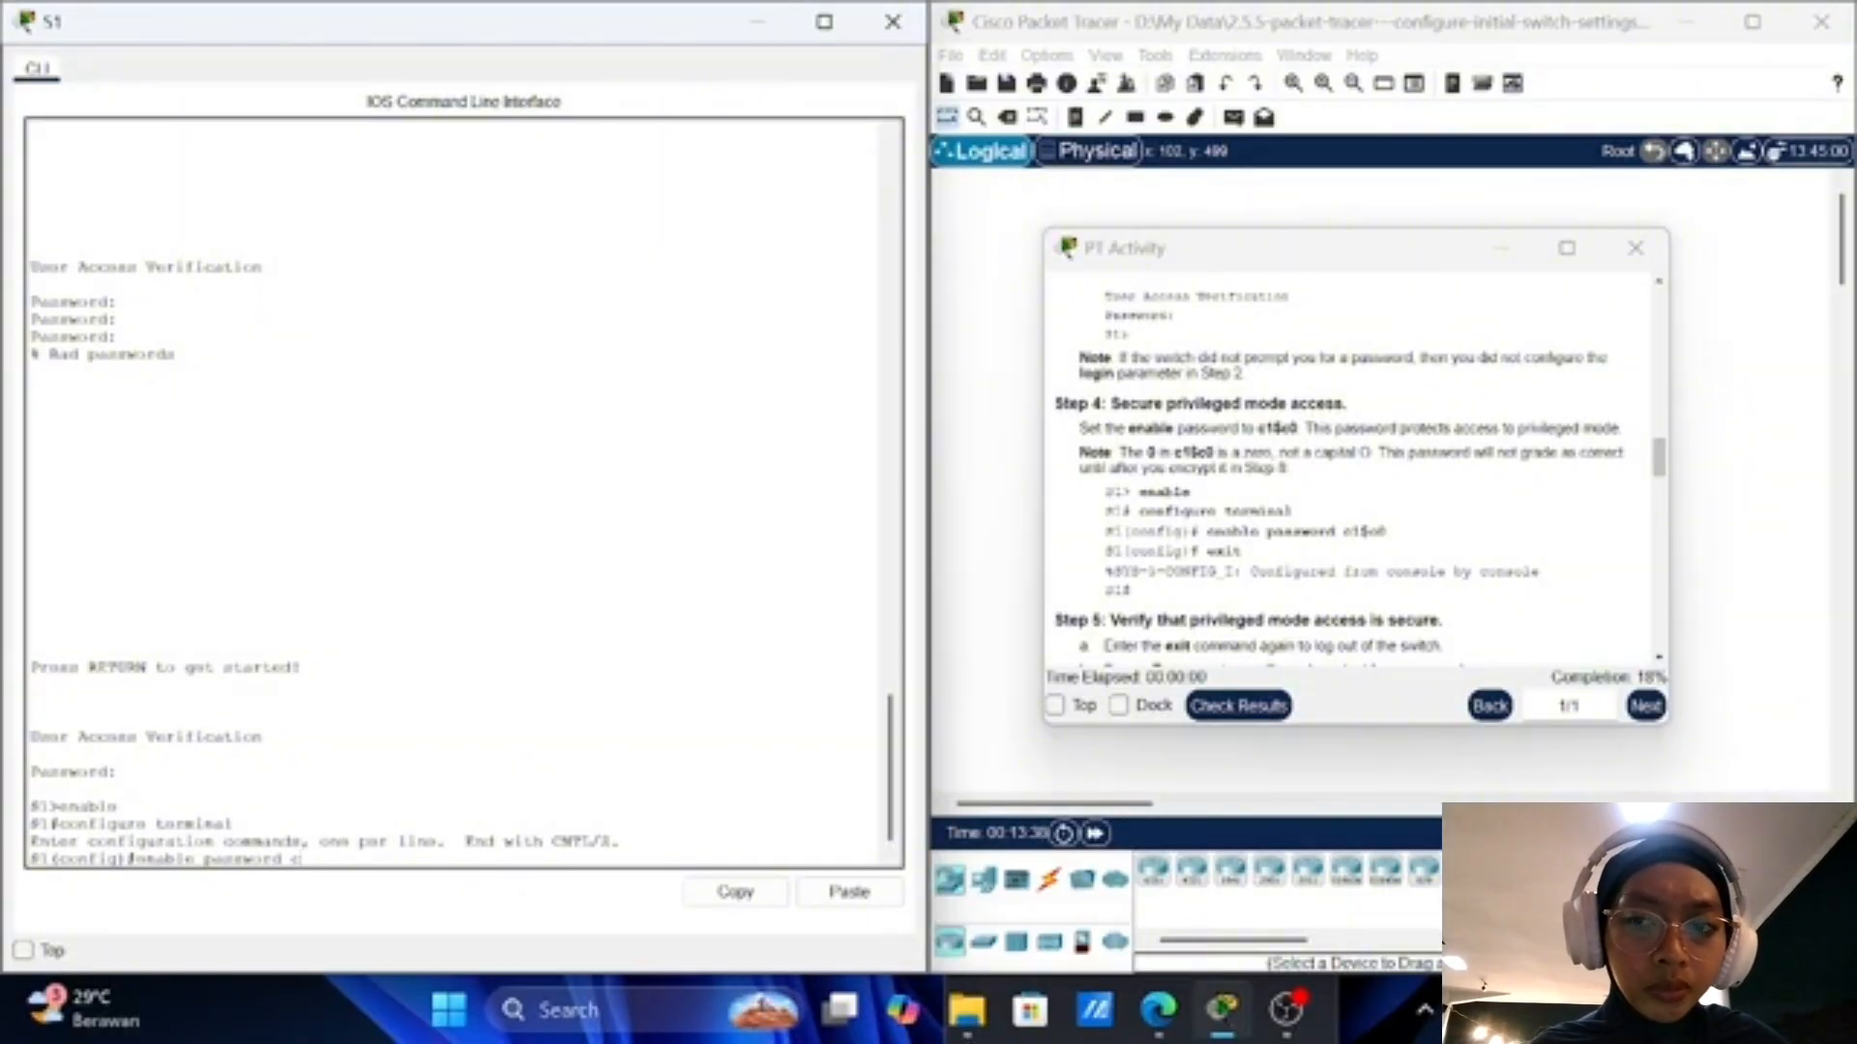
type("1")
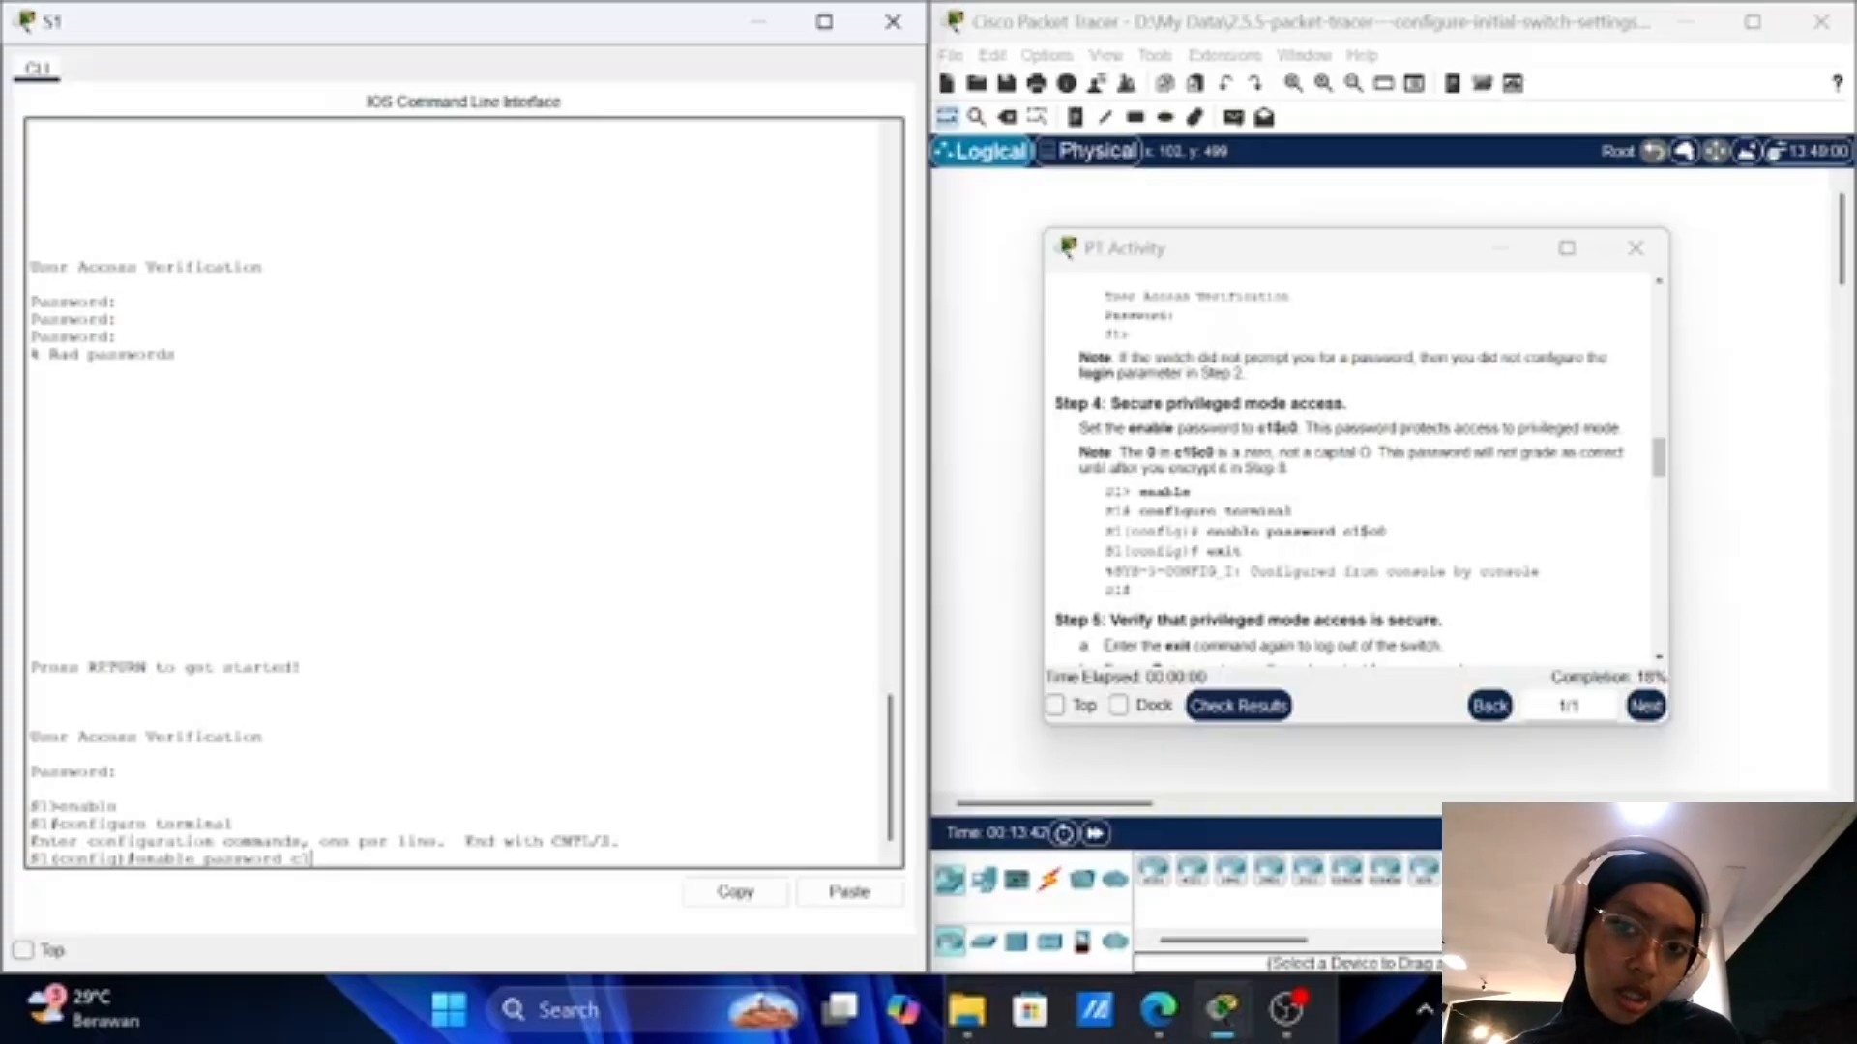
type("$")
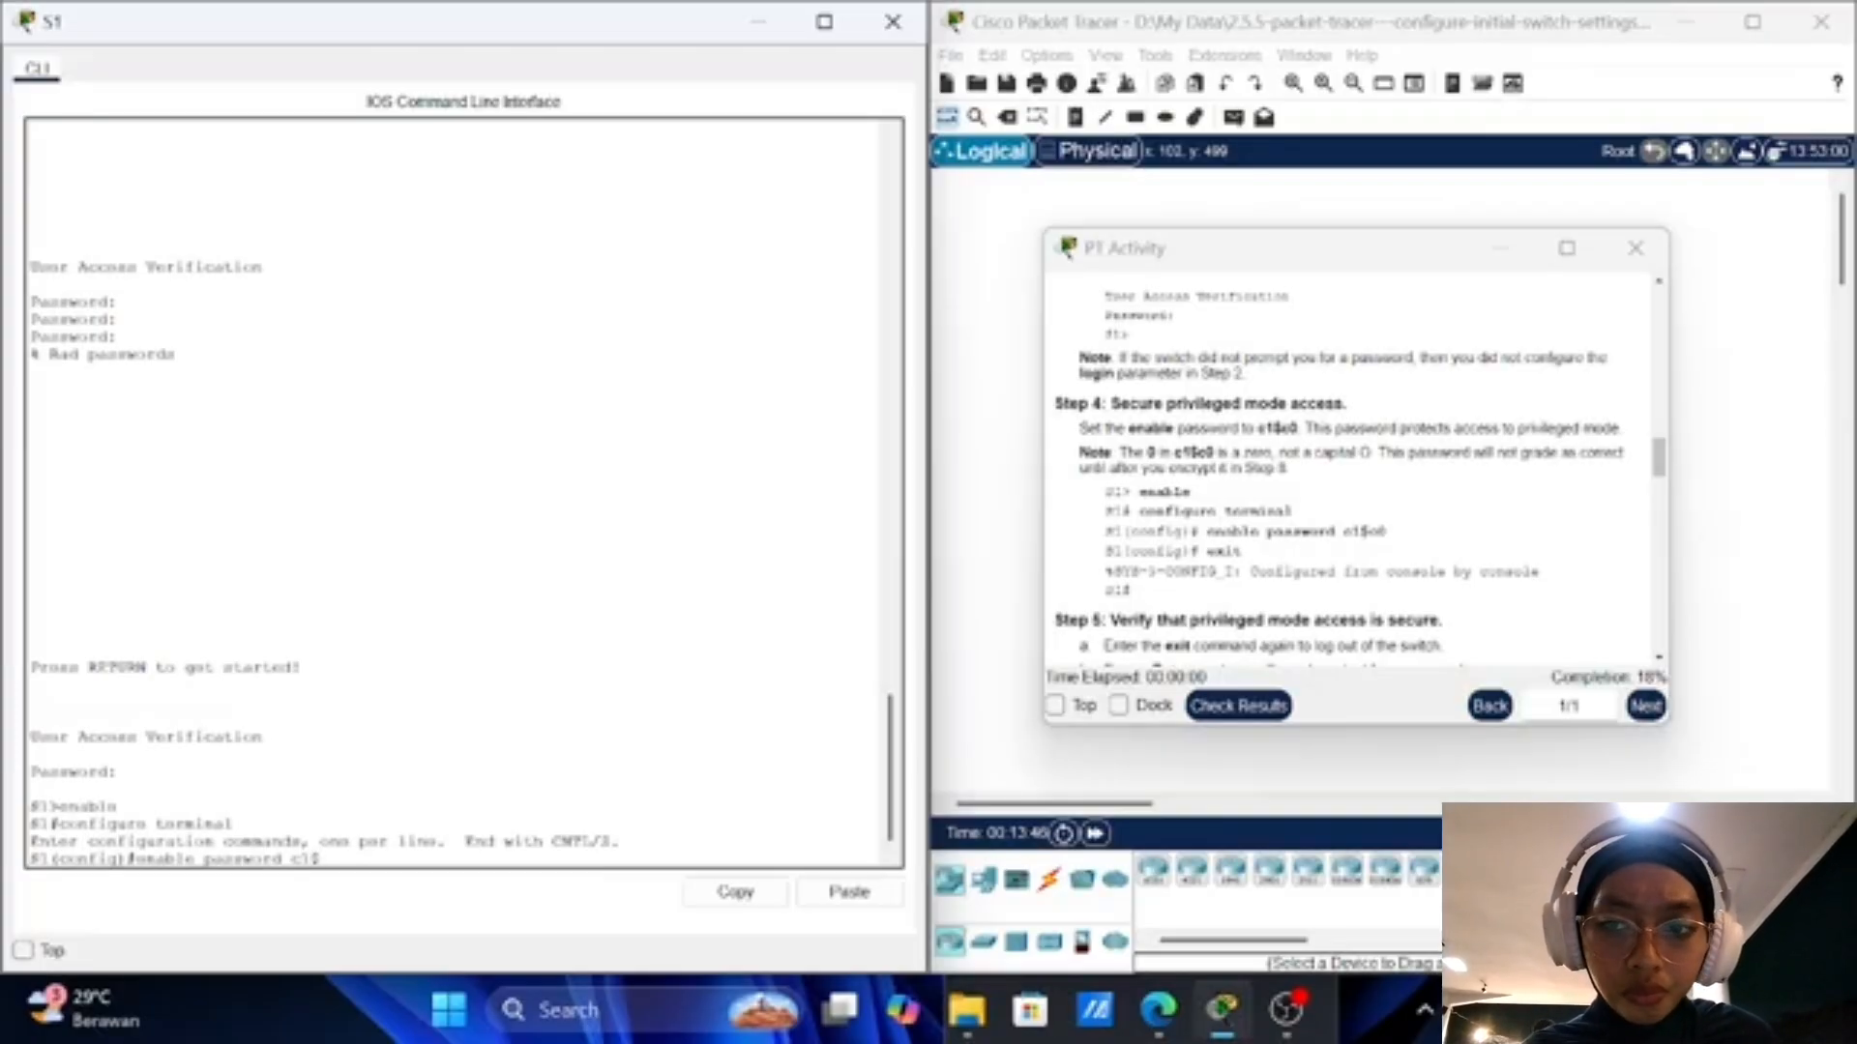
type("c0")
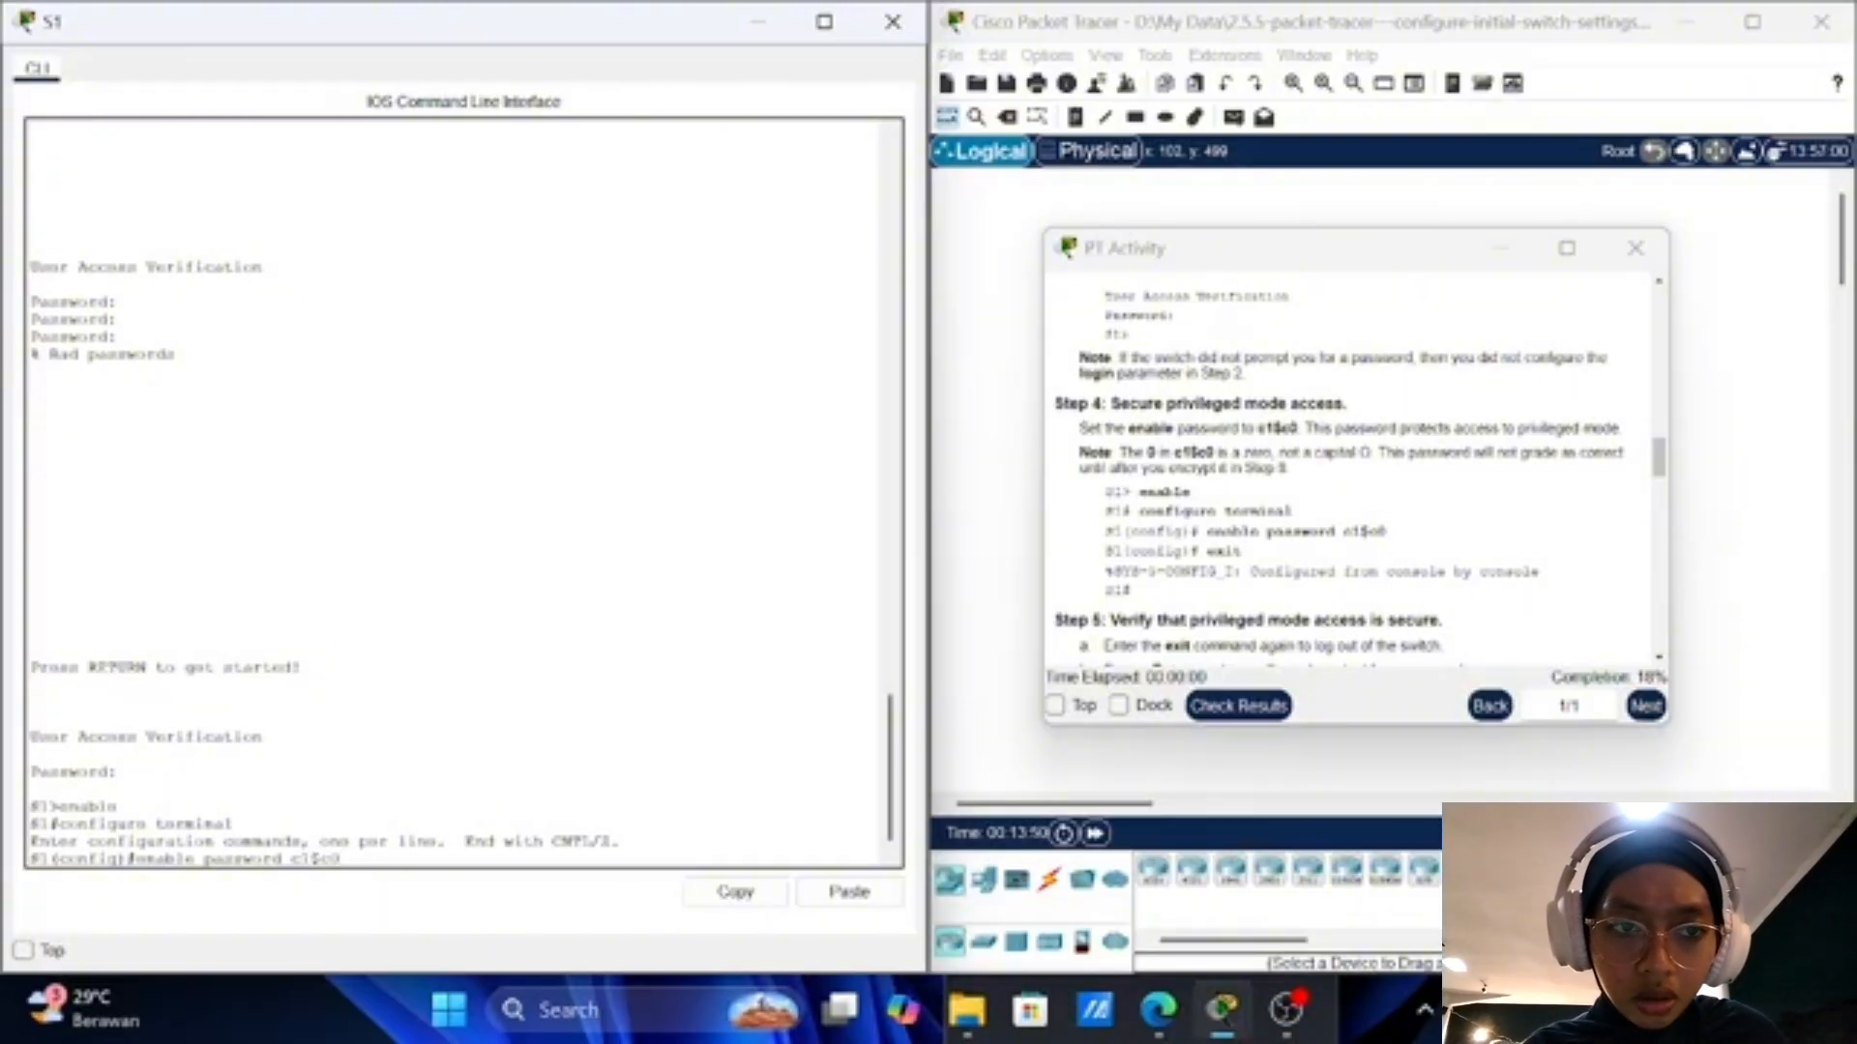
key("Return")
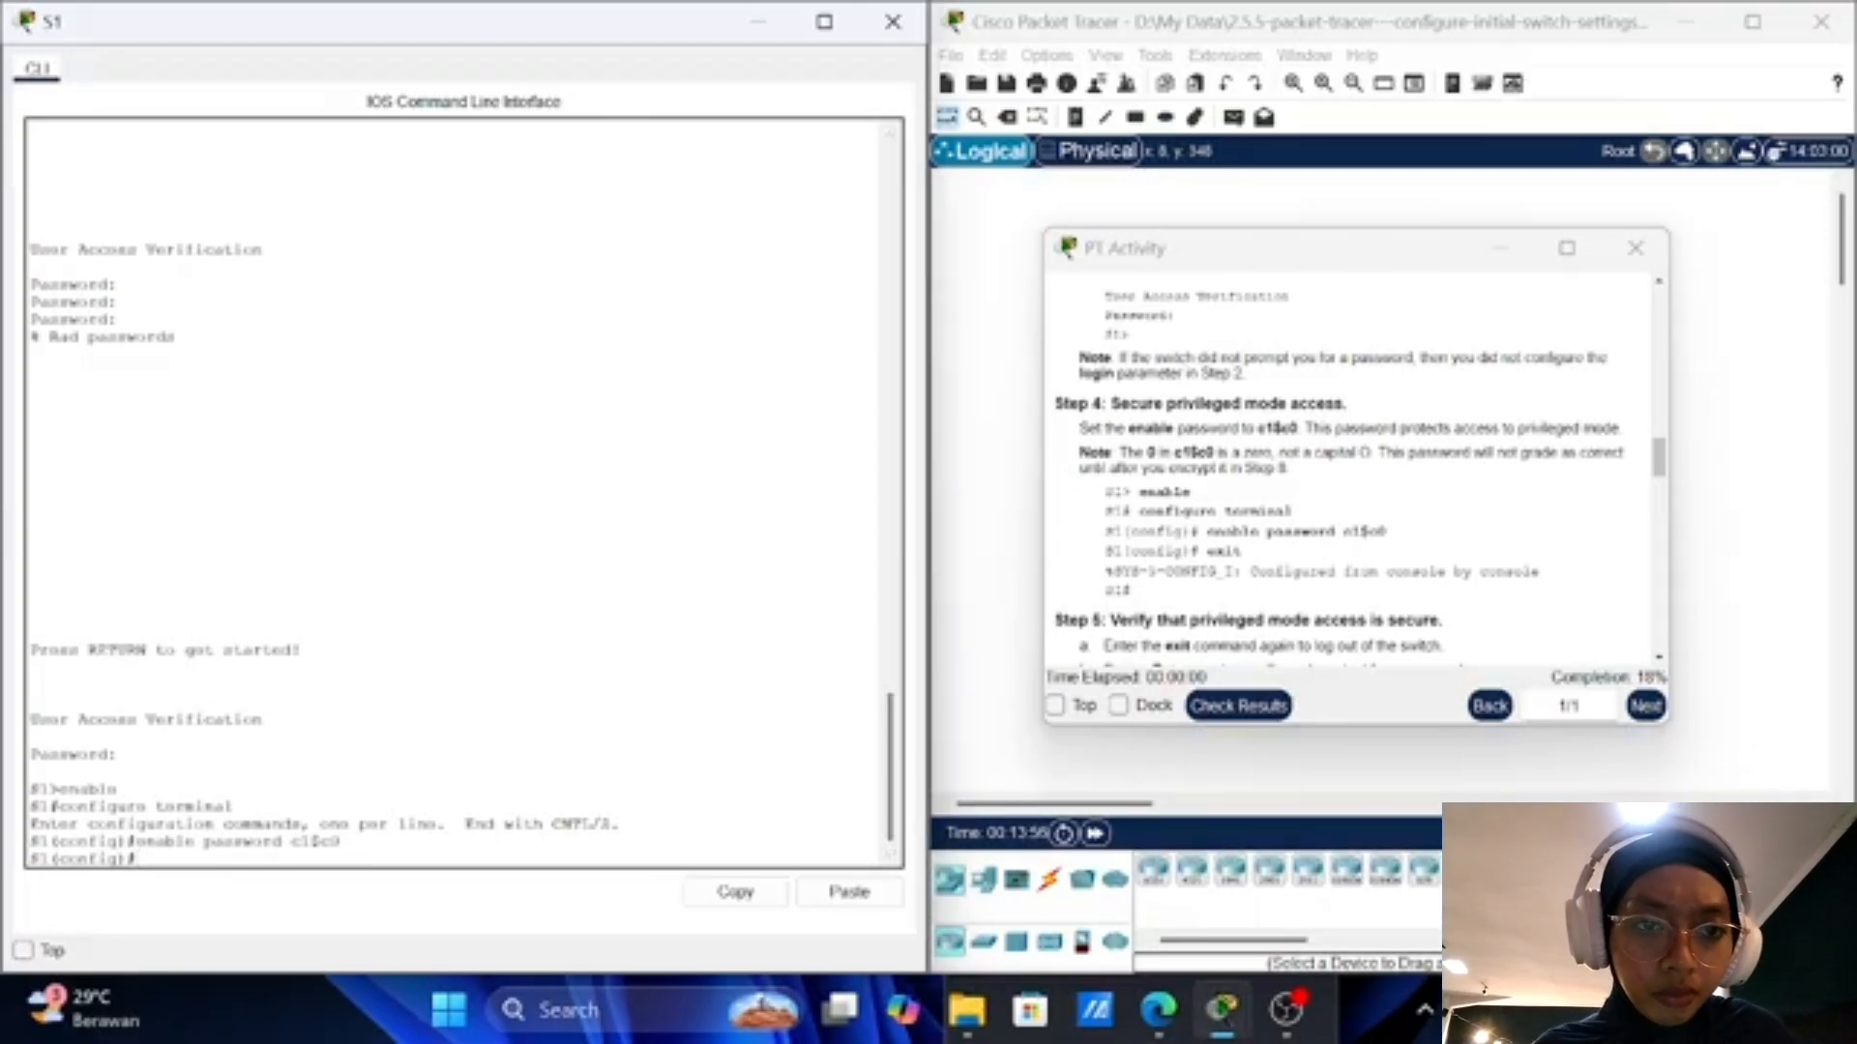
type("exit")
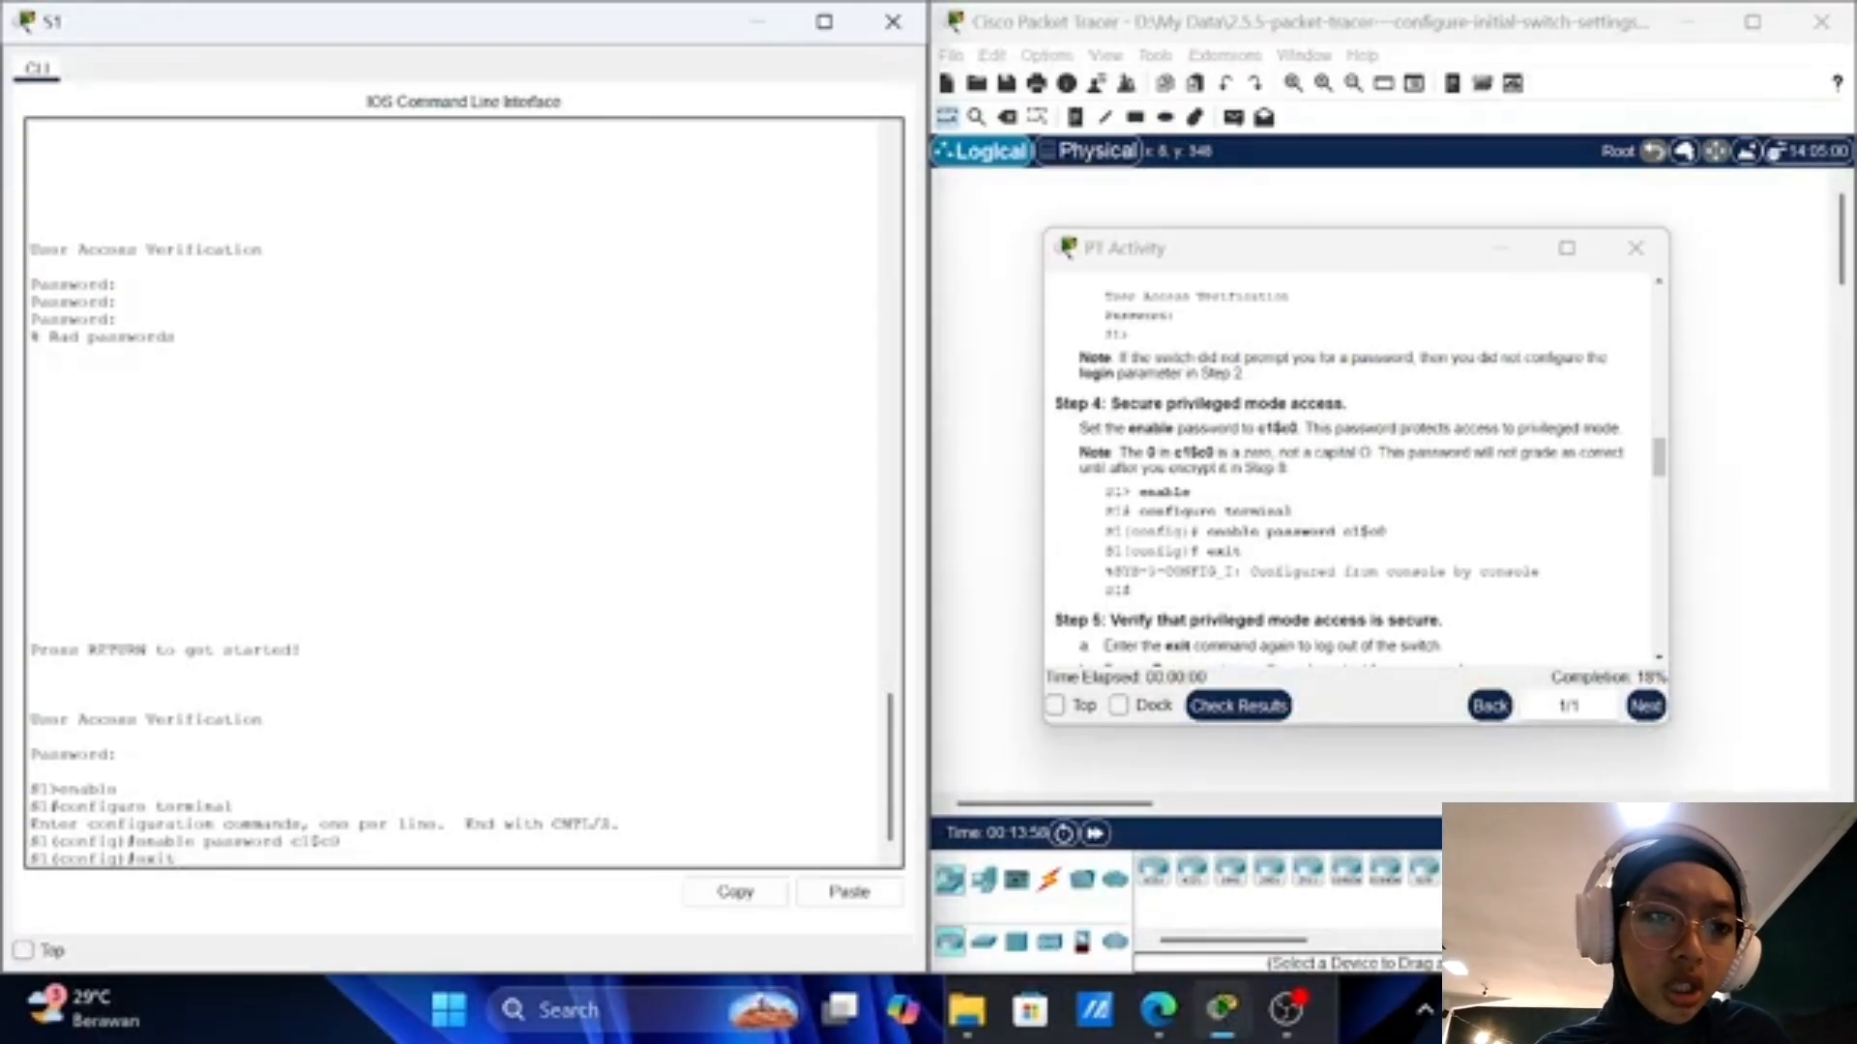
key("Return")
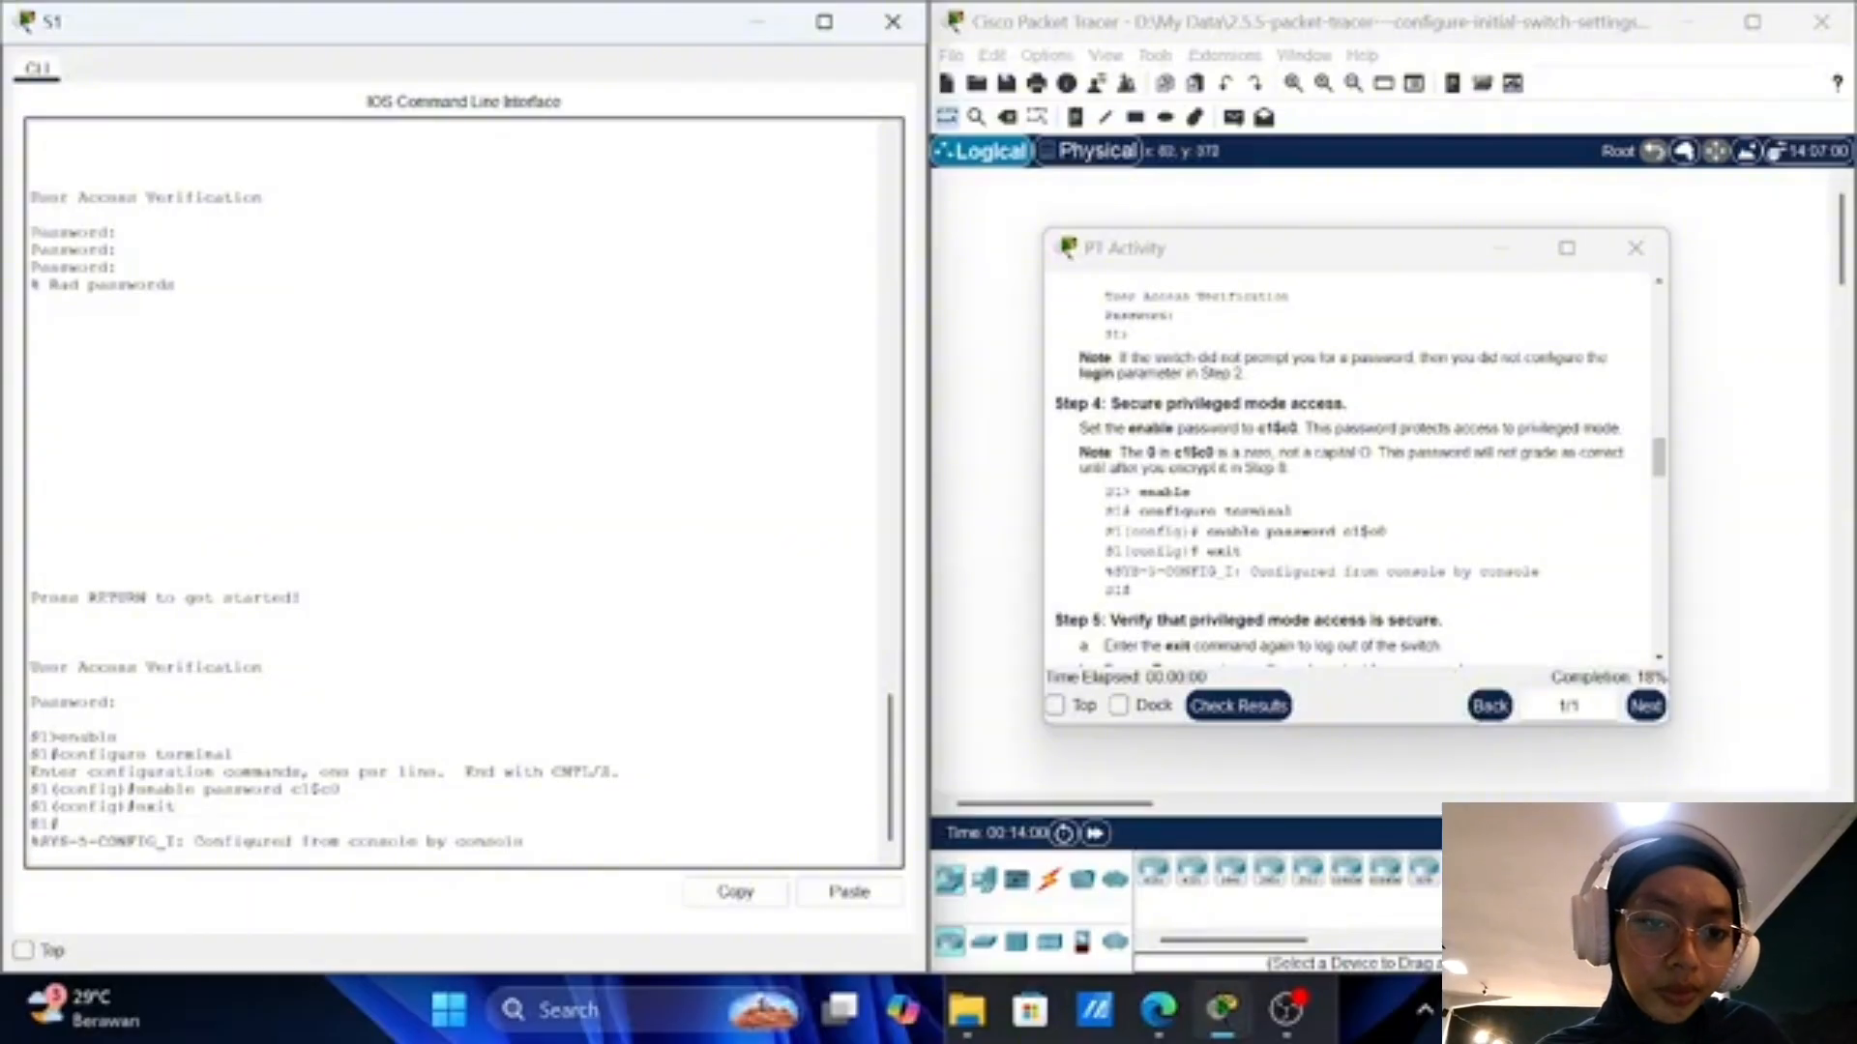
scroll(1354, 474, "down", 1)
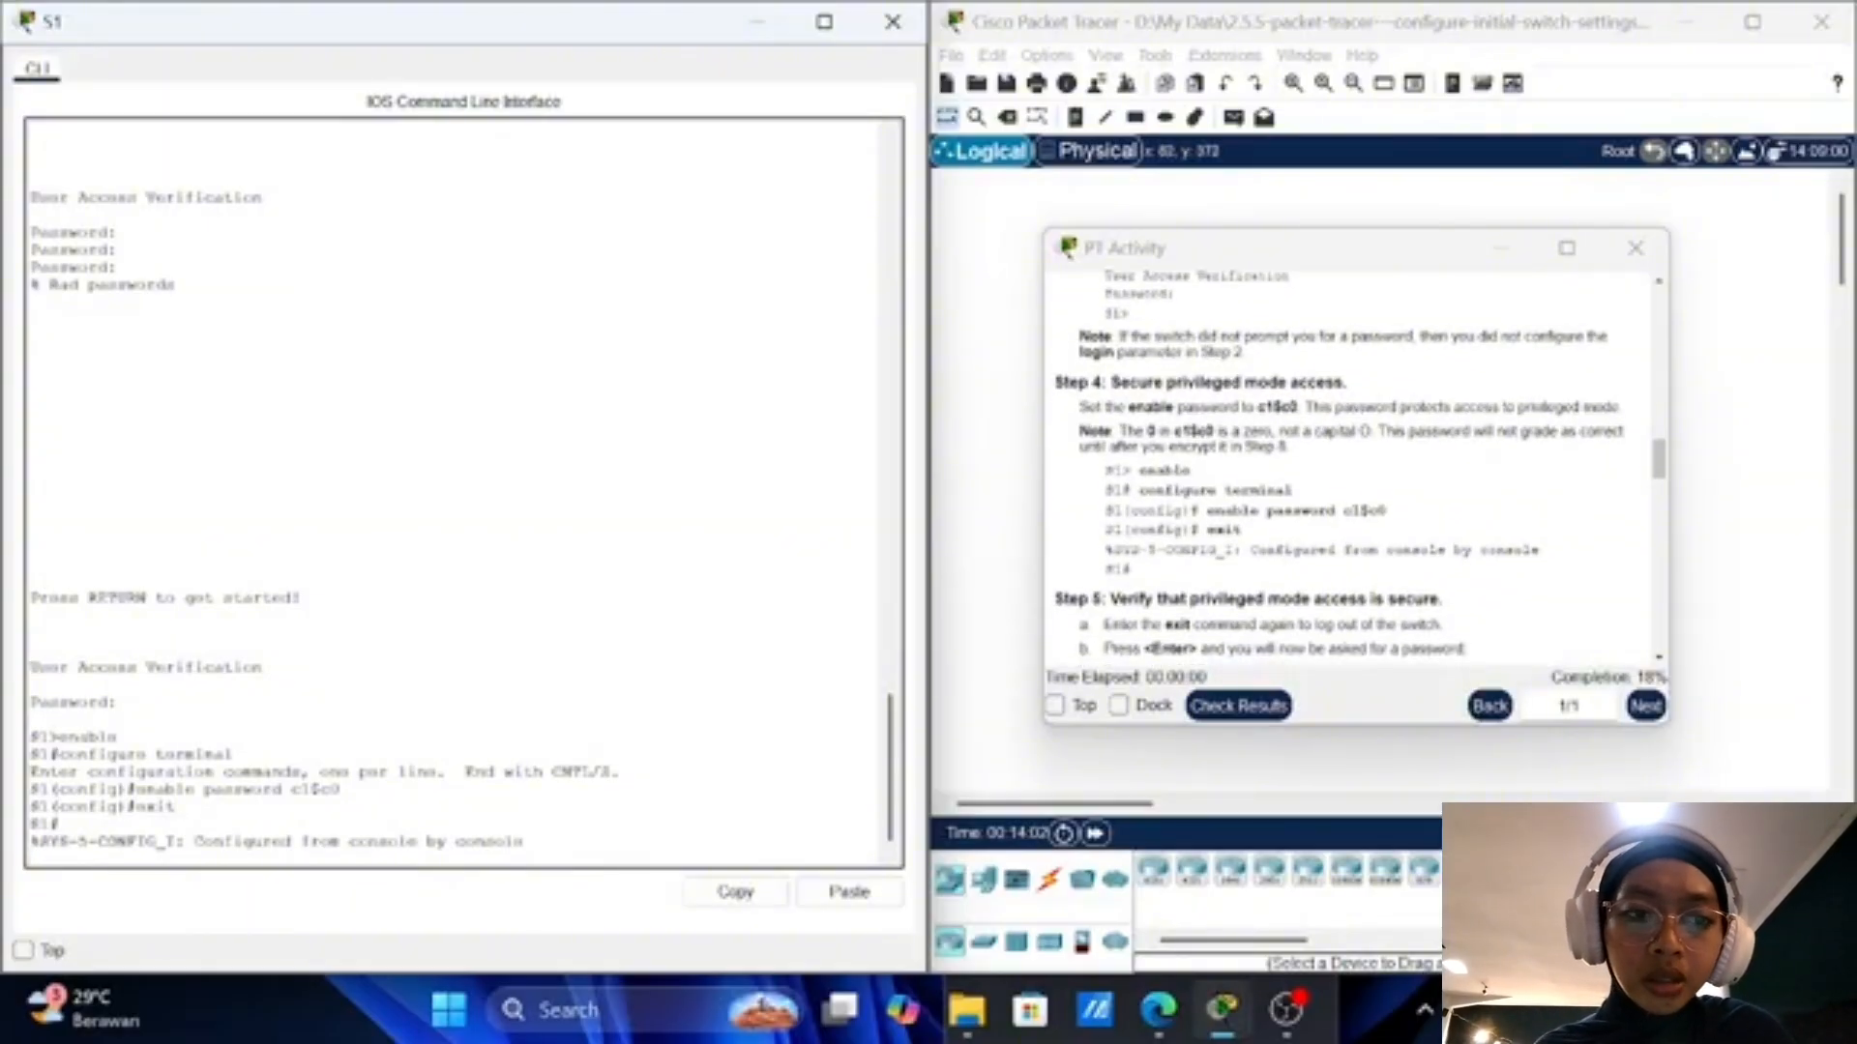
key("Return")
scroll(1354, 474, "down", 5)
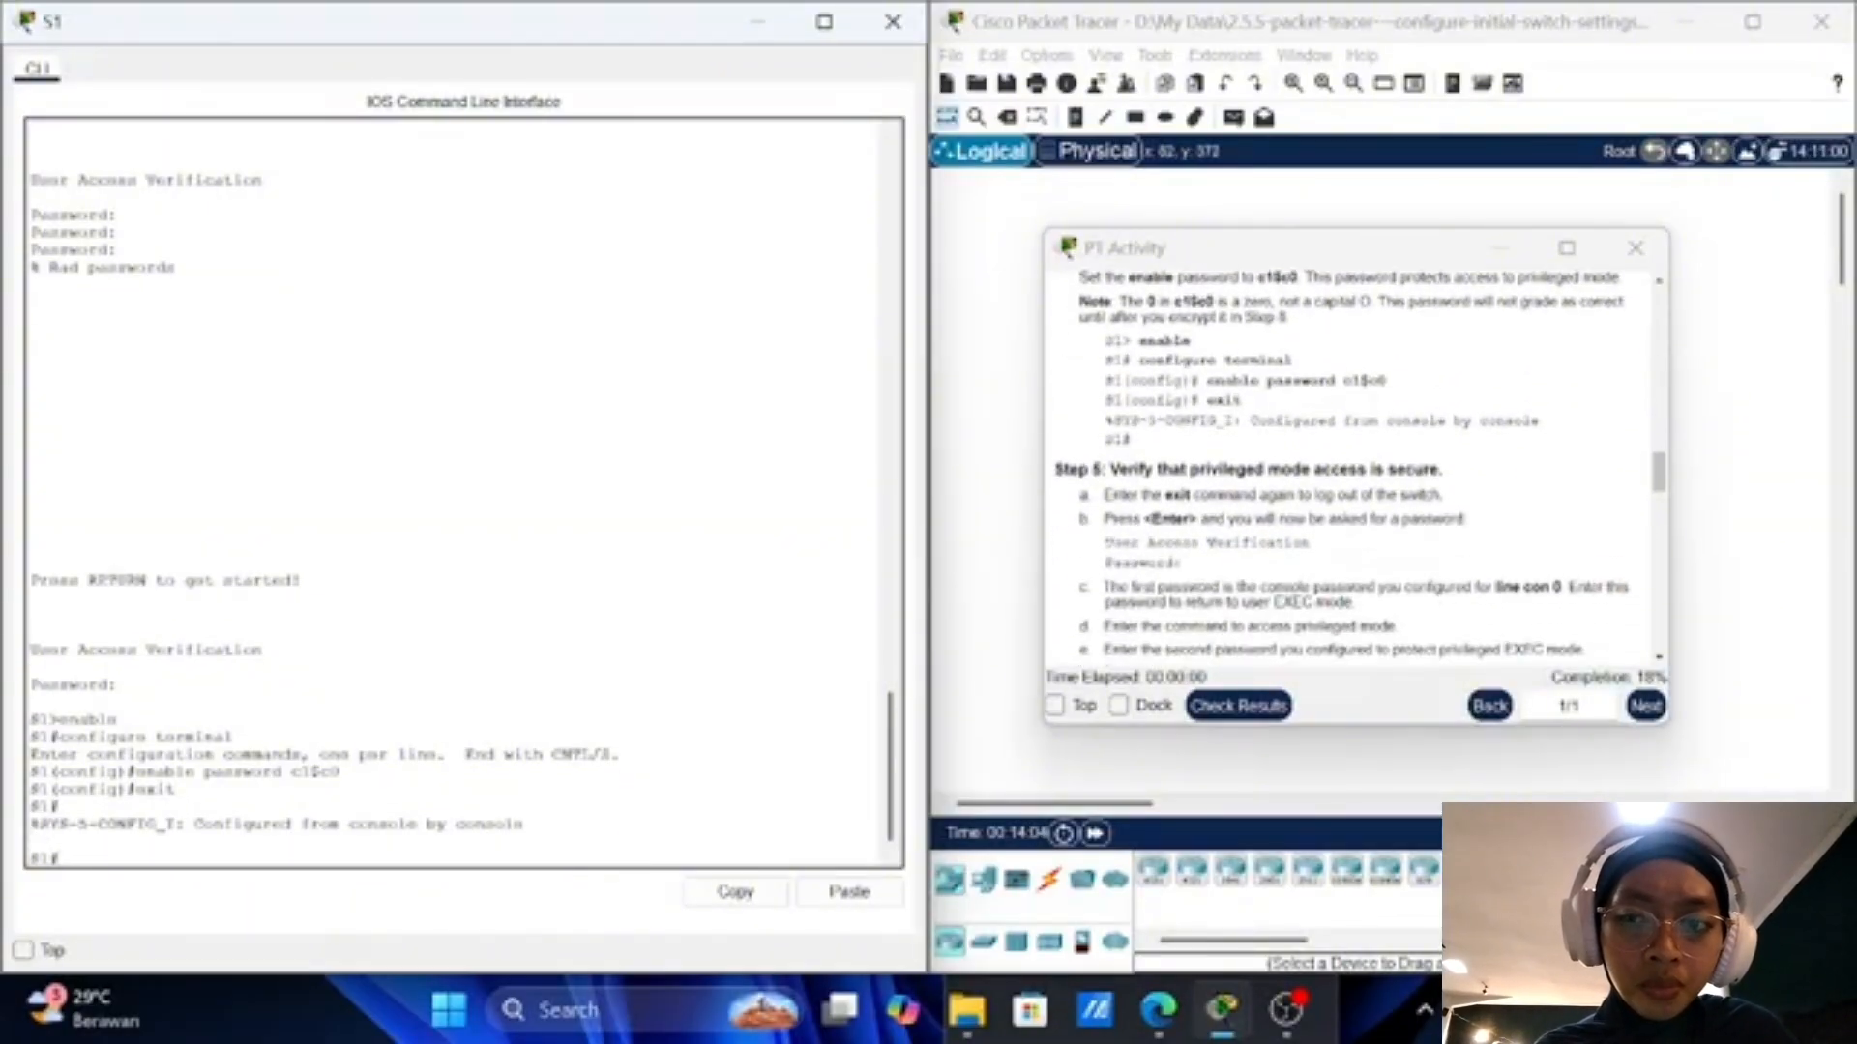
scroll(1173, 503, "down", 1)
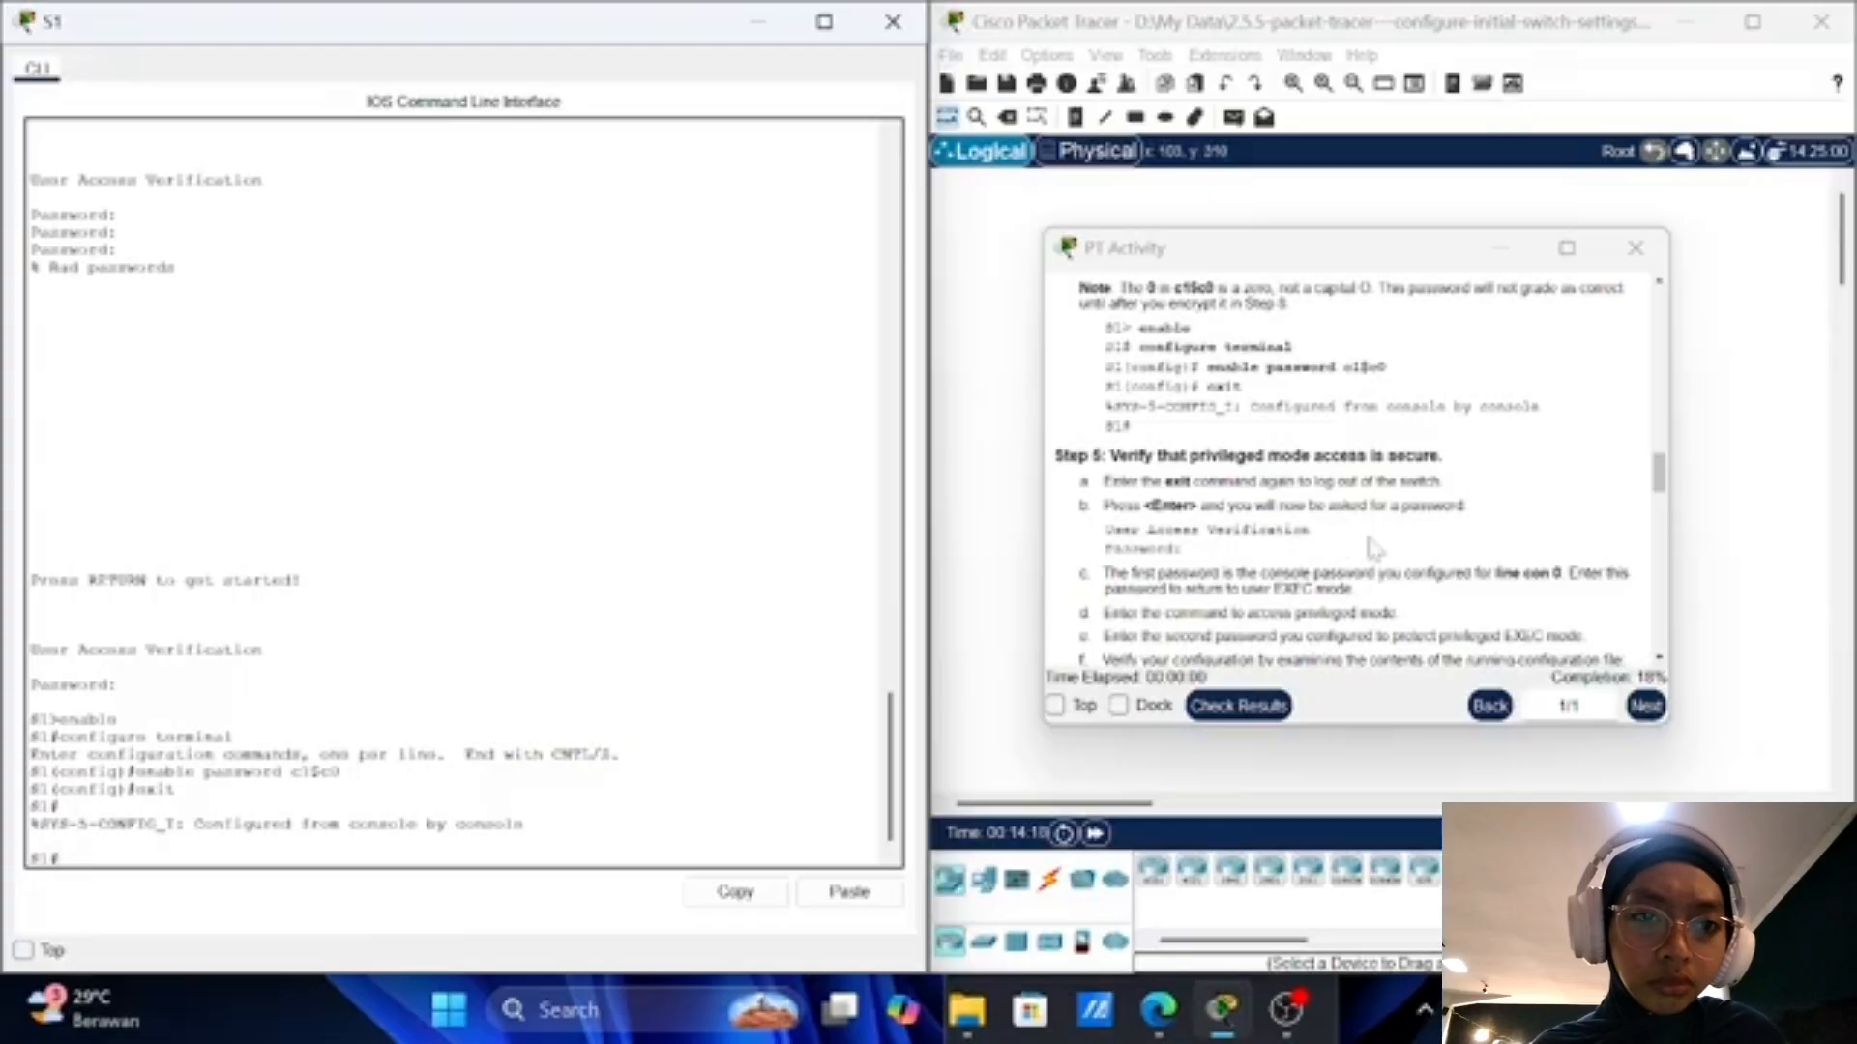
scroll(1371, 547, "down", 1)
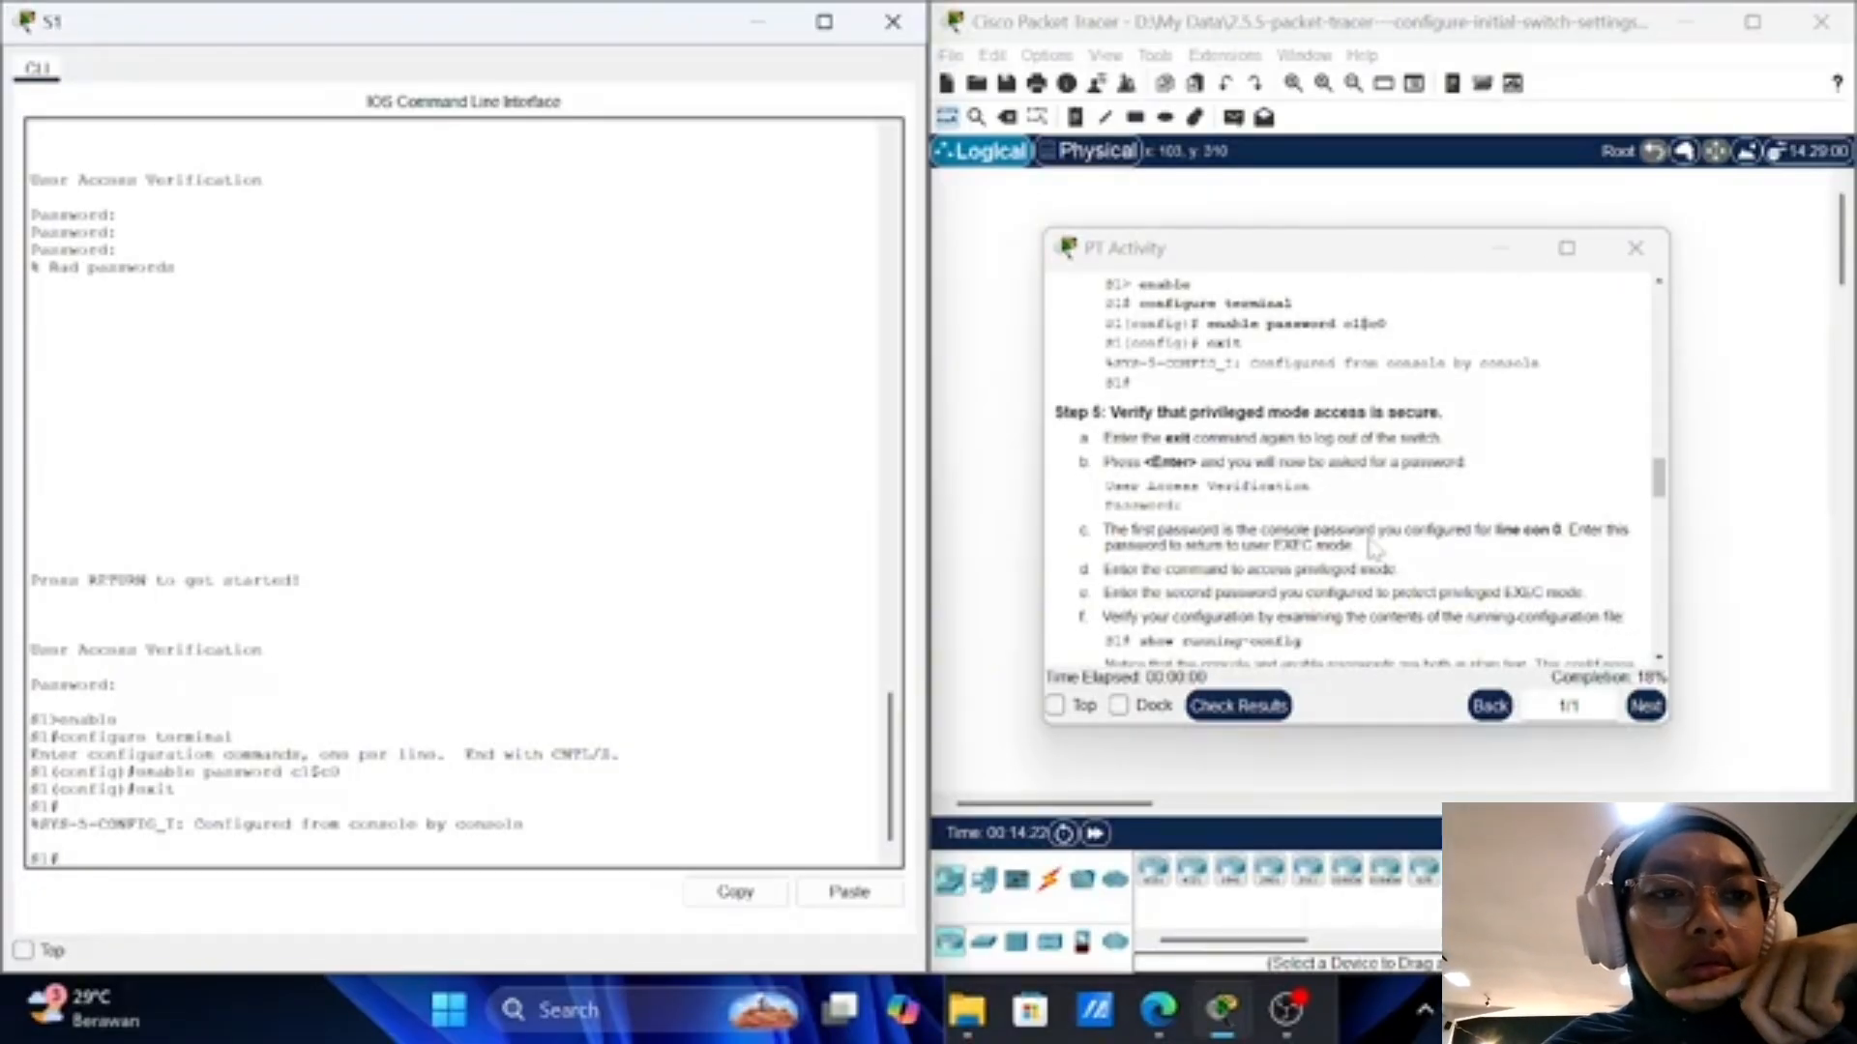
scroll(1371, 548, "down", 1)
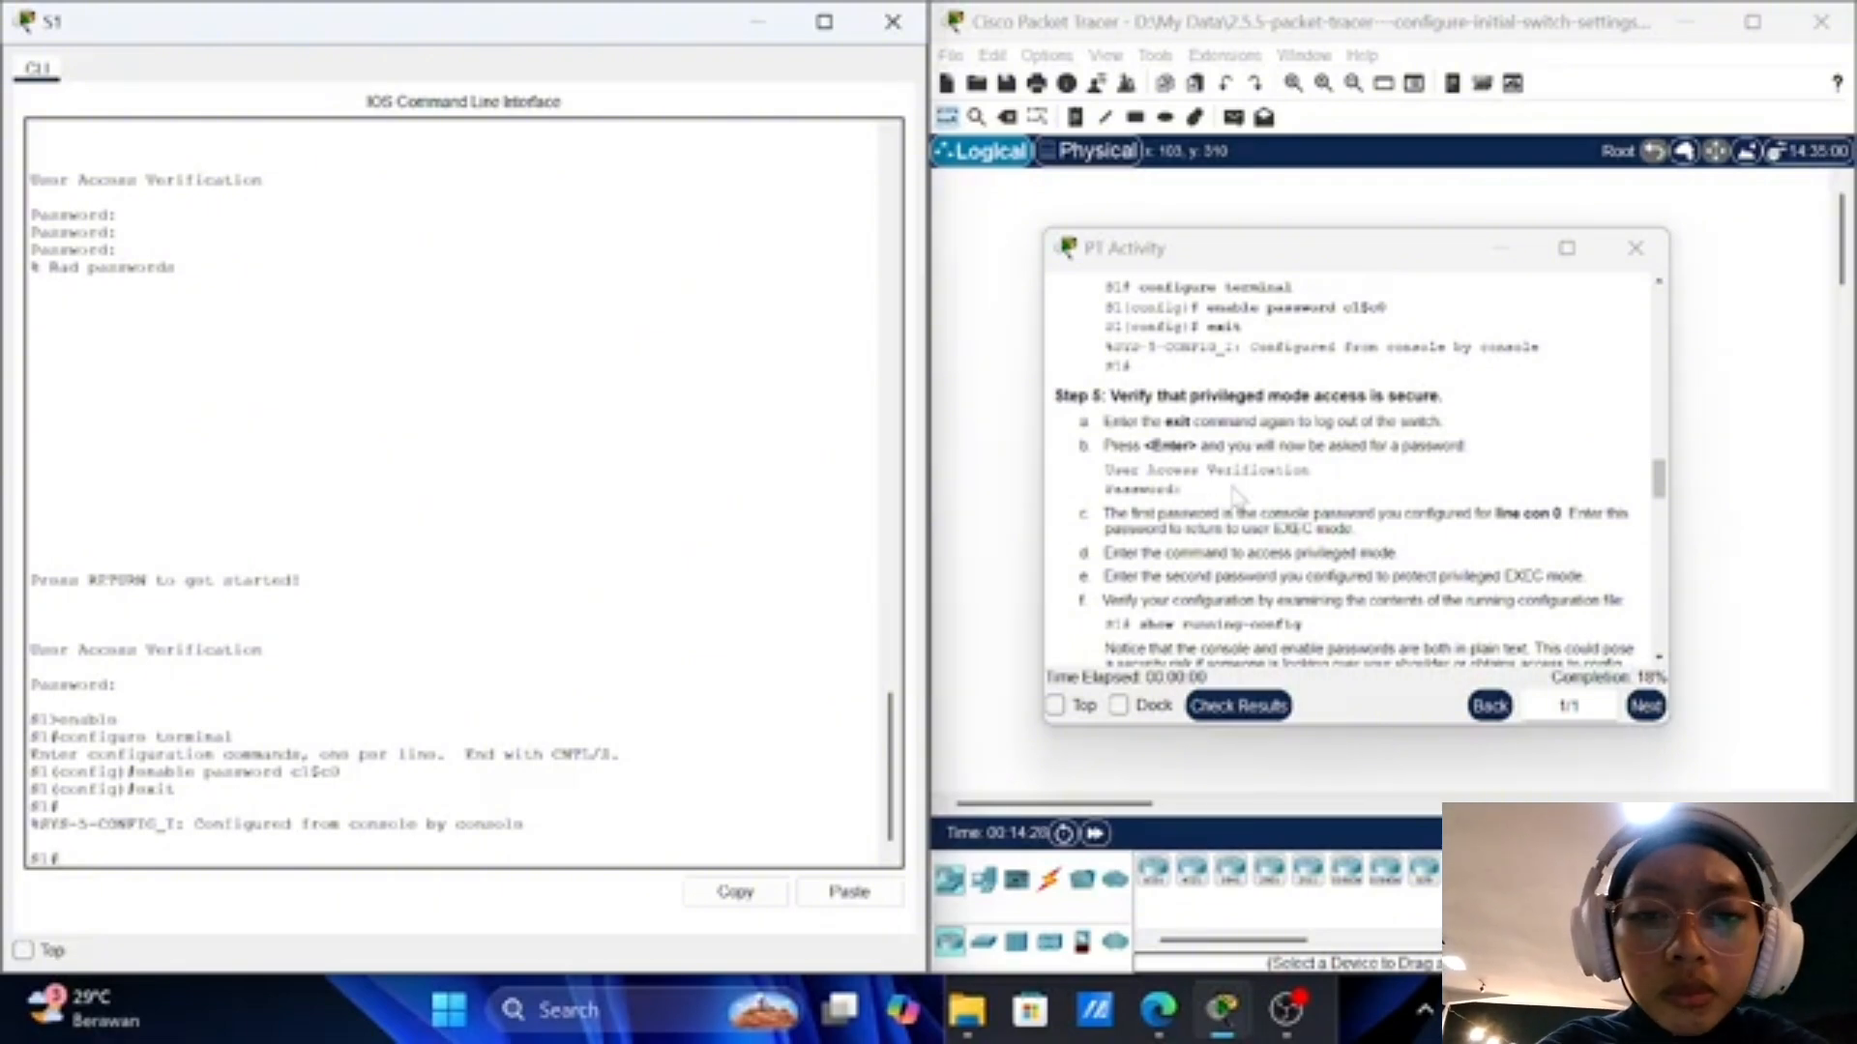
scroll(1235, 496, "down", 5)
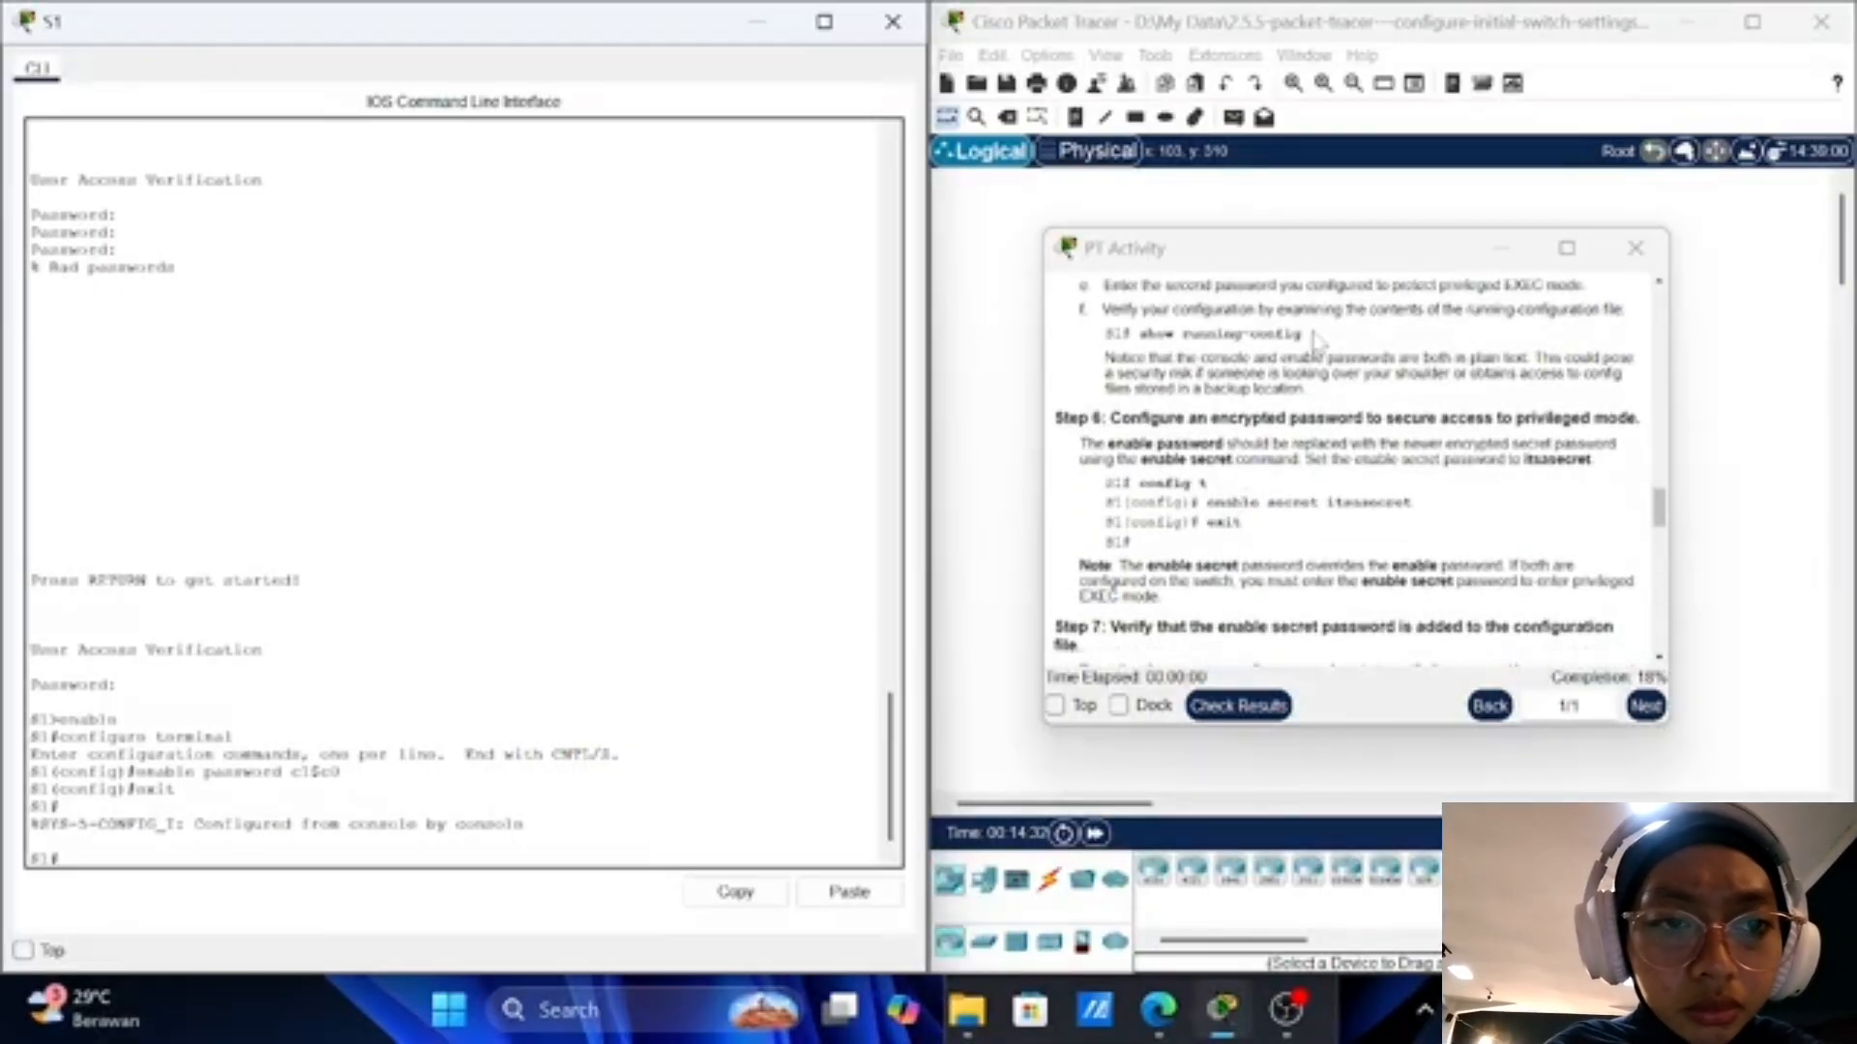
scroll(1344, 474, "up", 1)
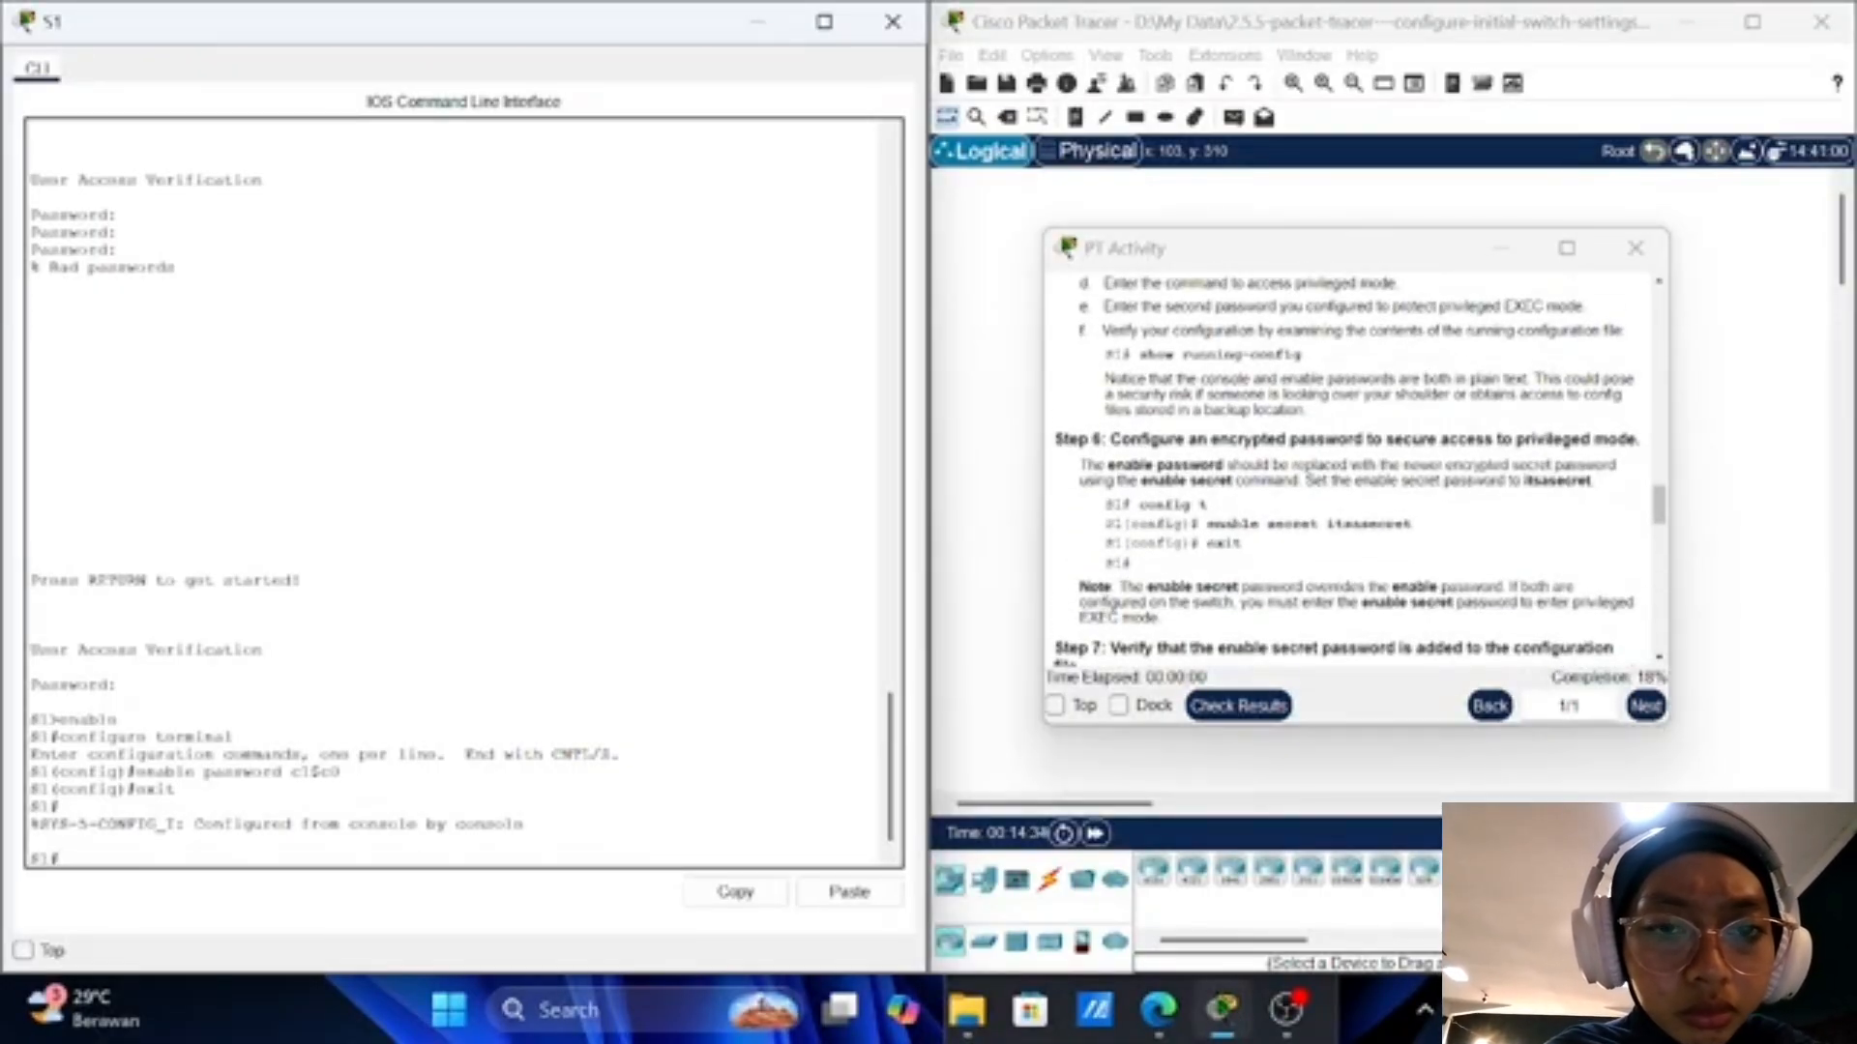
scroll(1354, 469, "up", 3)
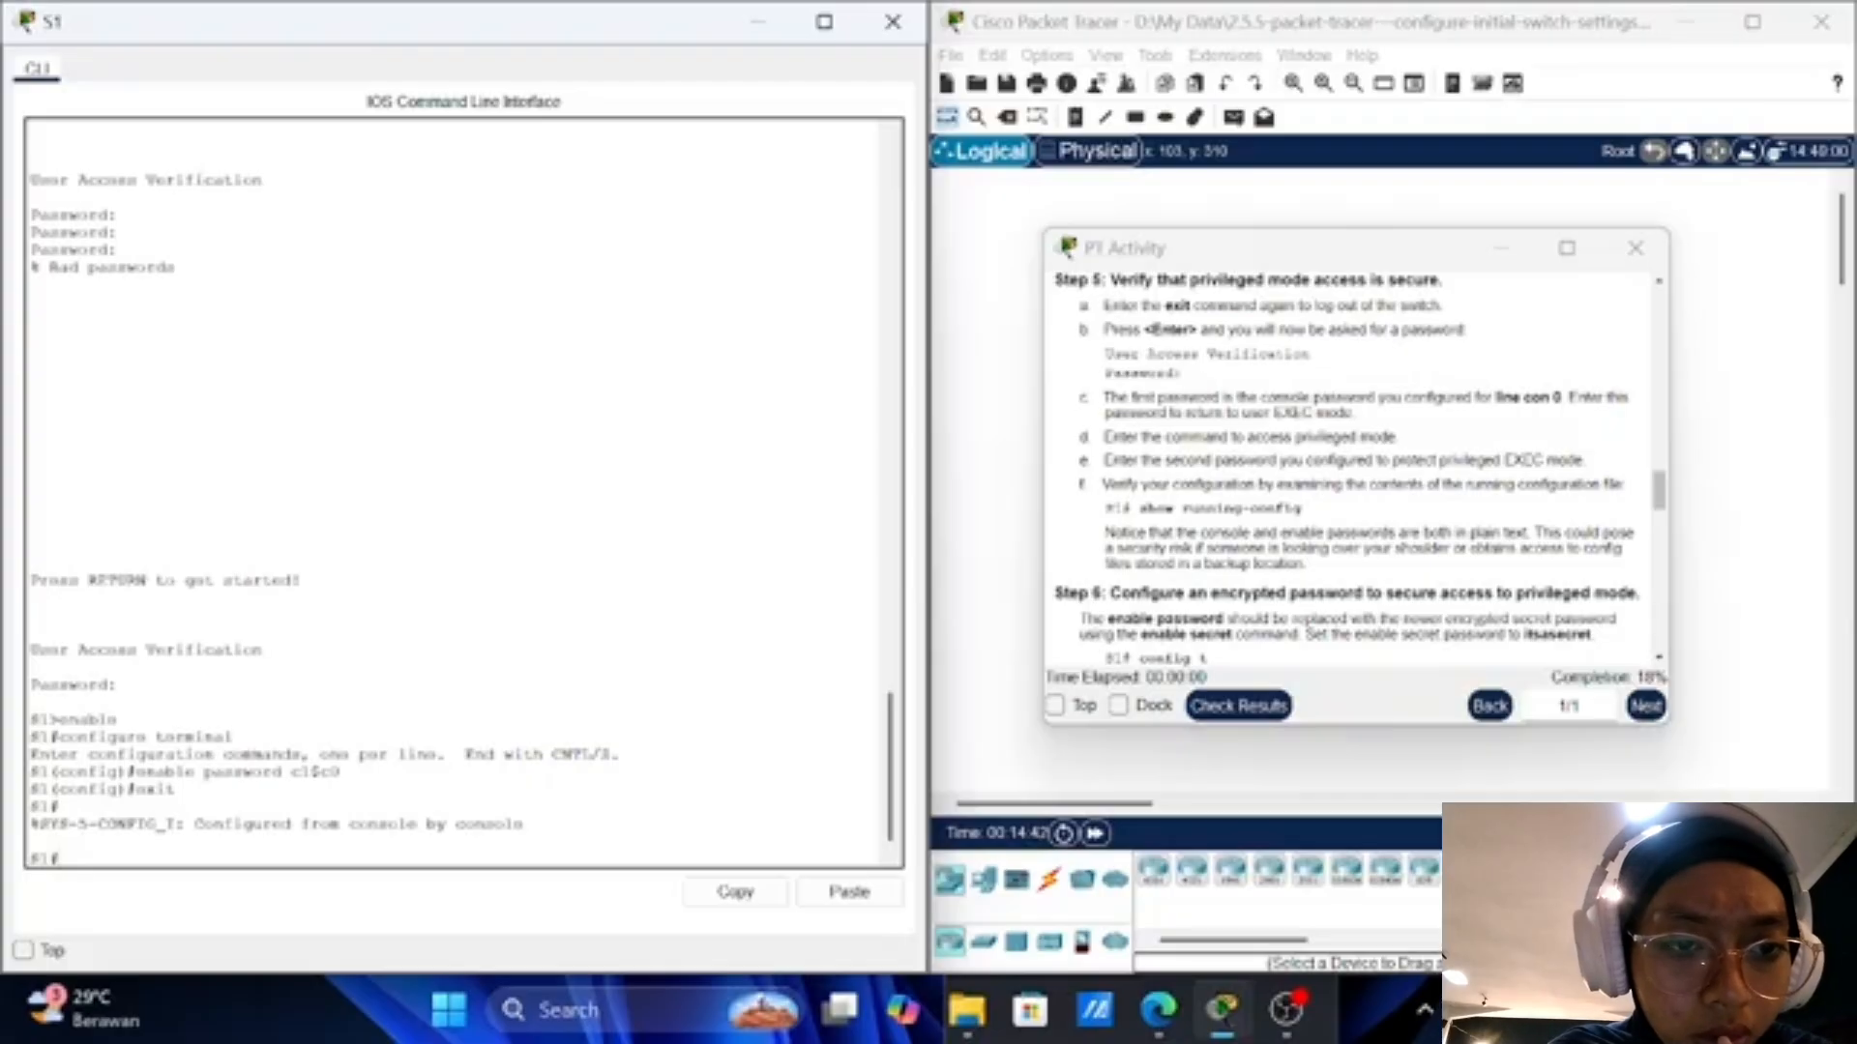
scroll(1311, 426, "down", 1)
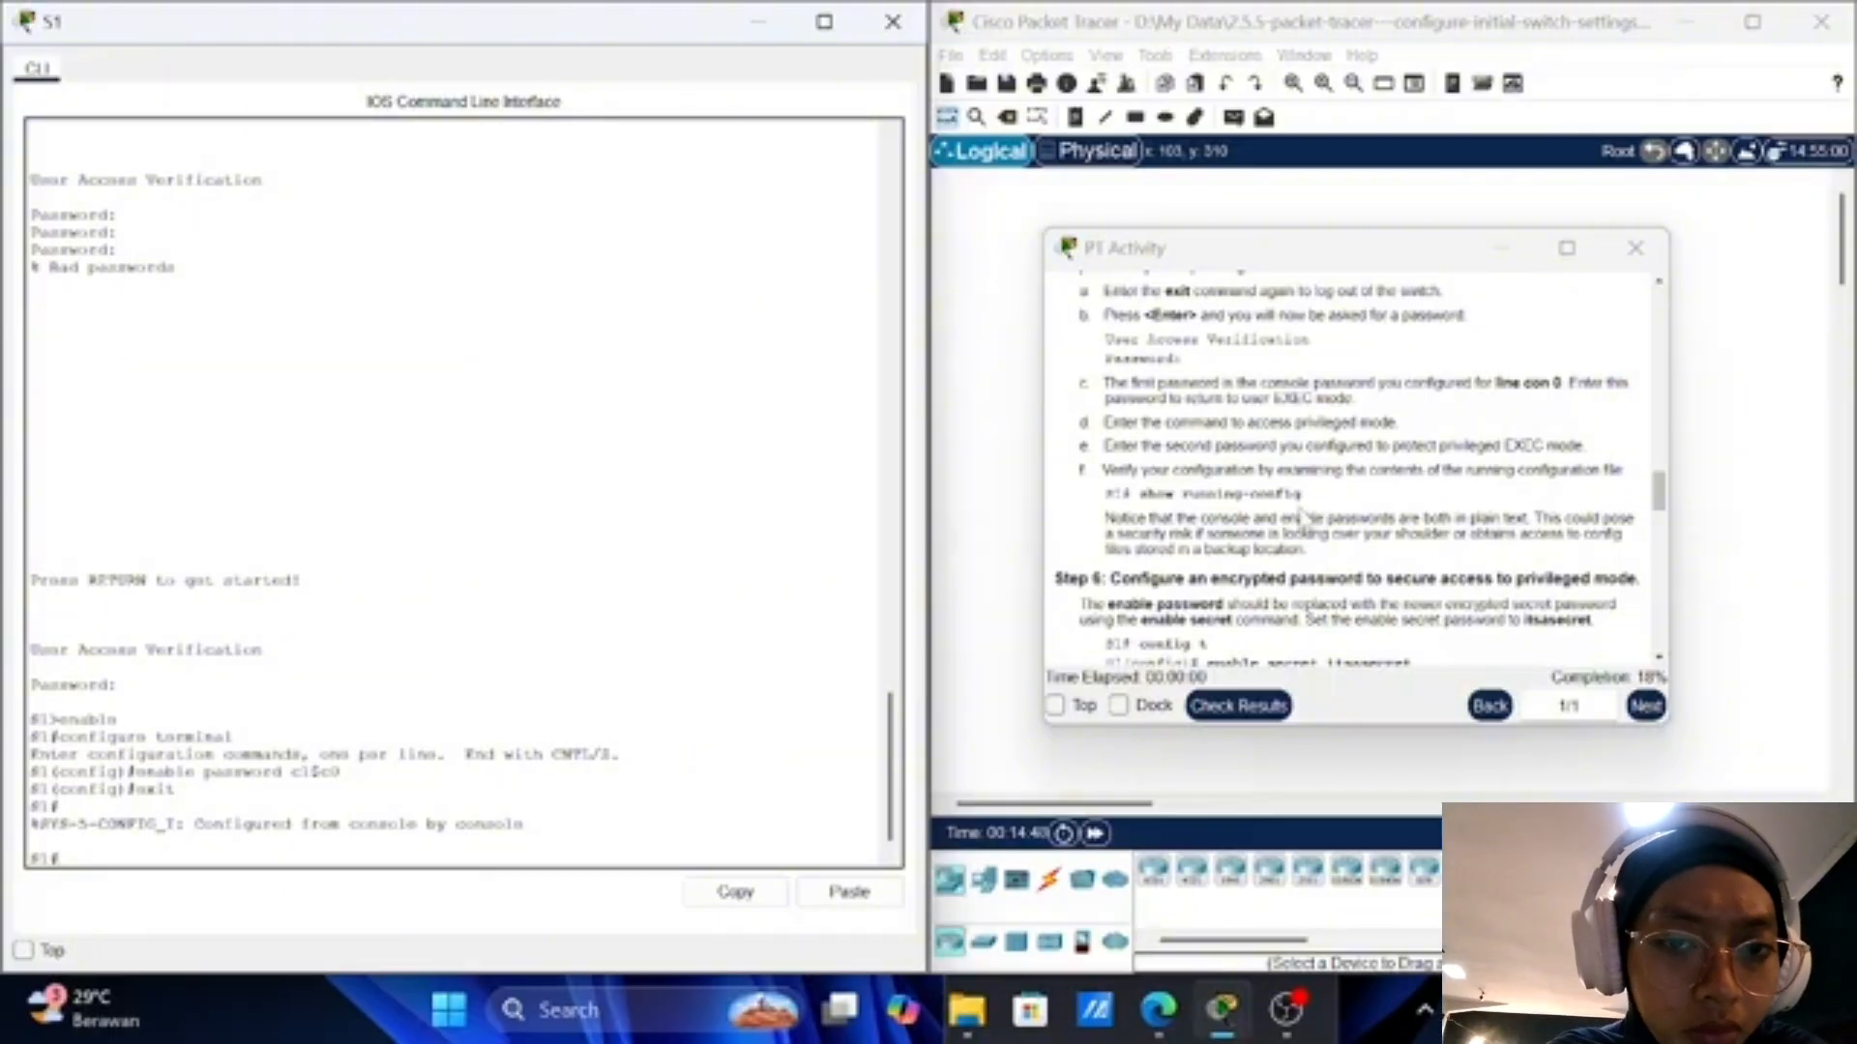
scroll(1301, 513, "down", 5)
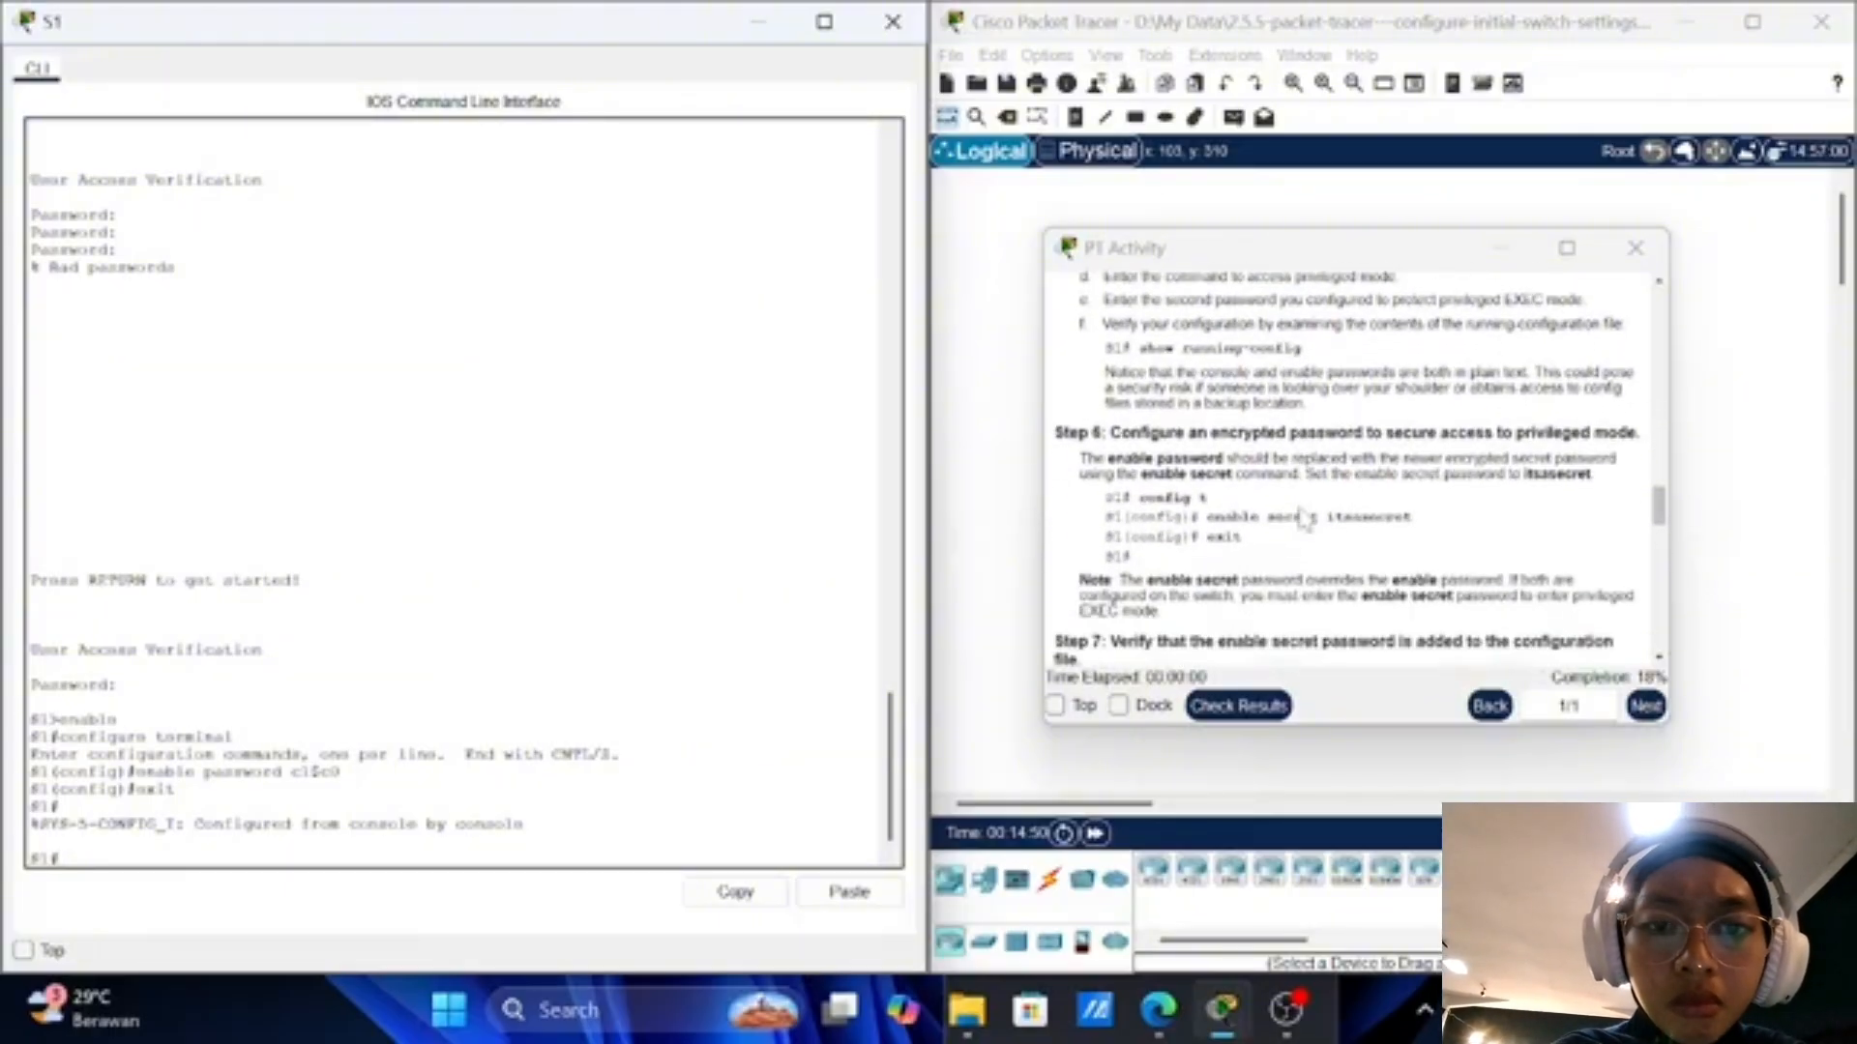
scroll(1337, 501, "down", 3)
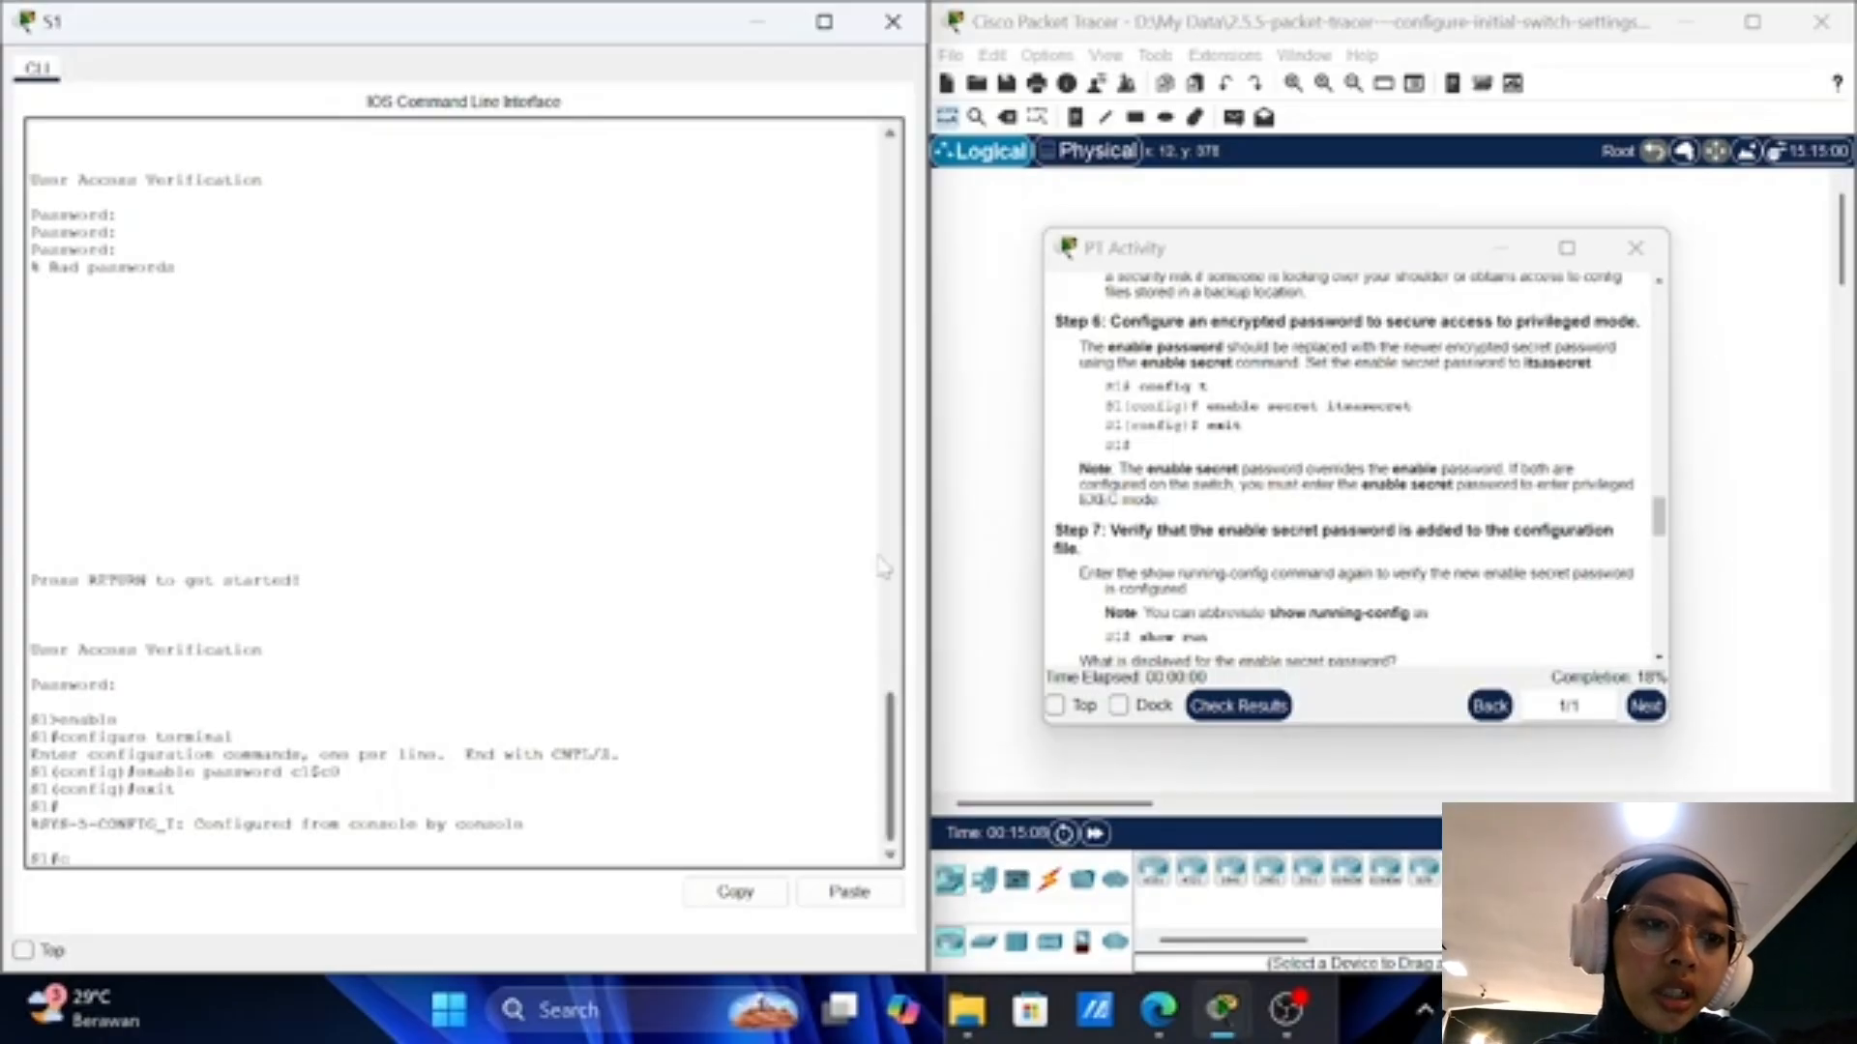
Step: Via config t, set an encrypted enable secret on S1 and exit to S1#
type("config t")
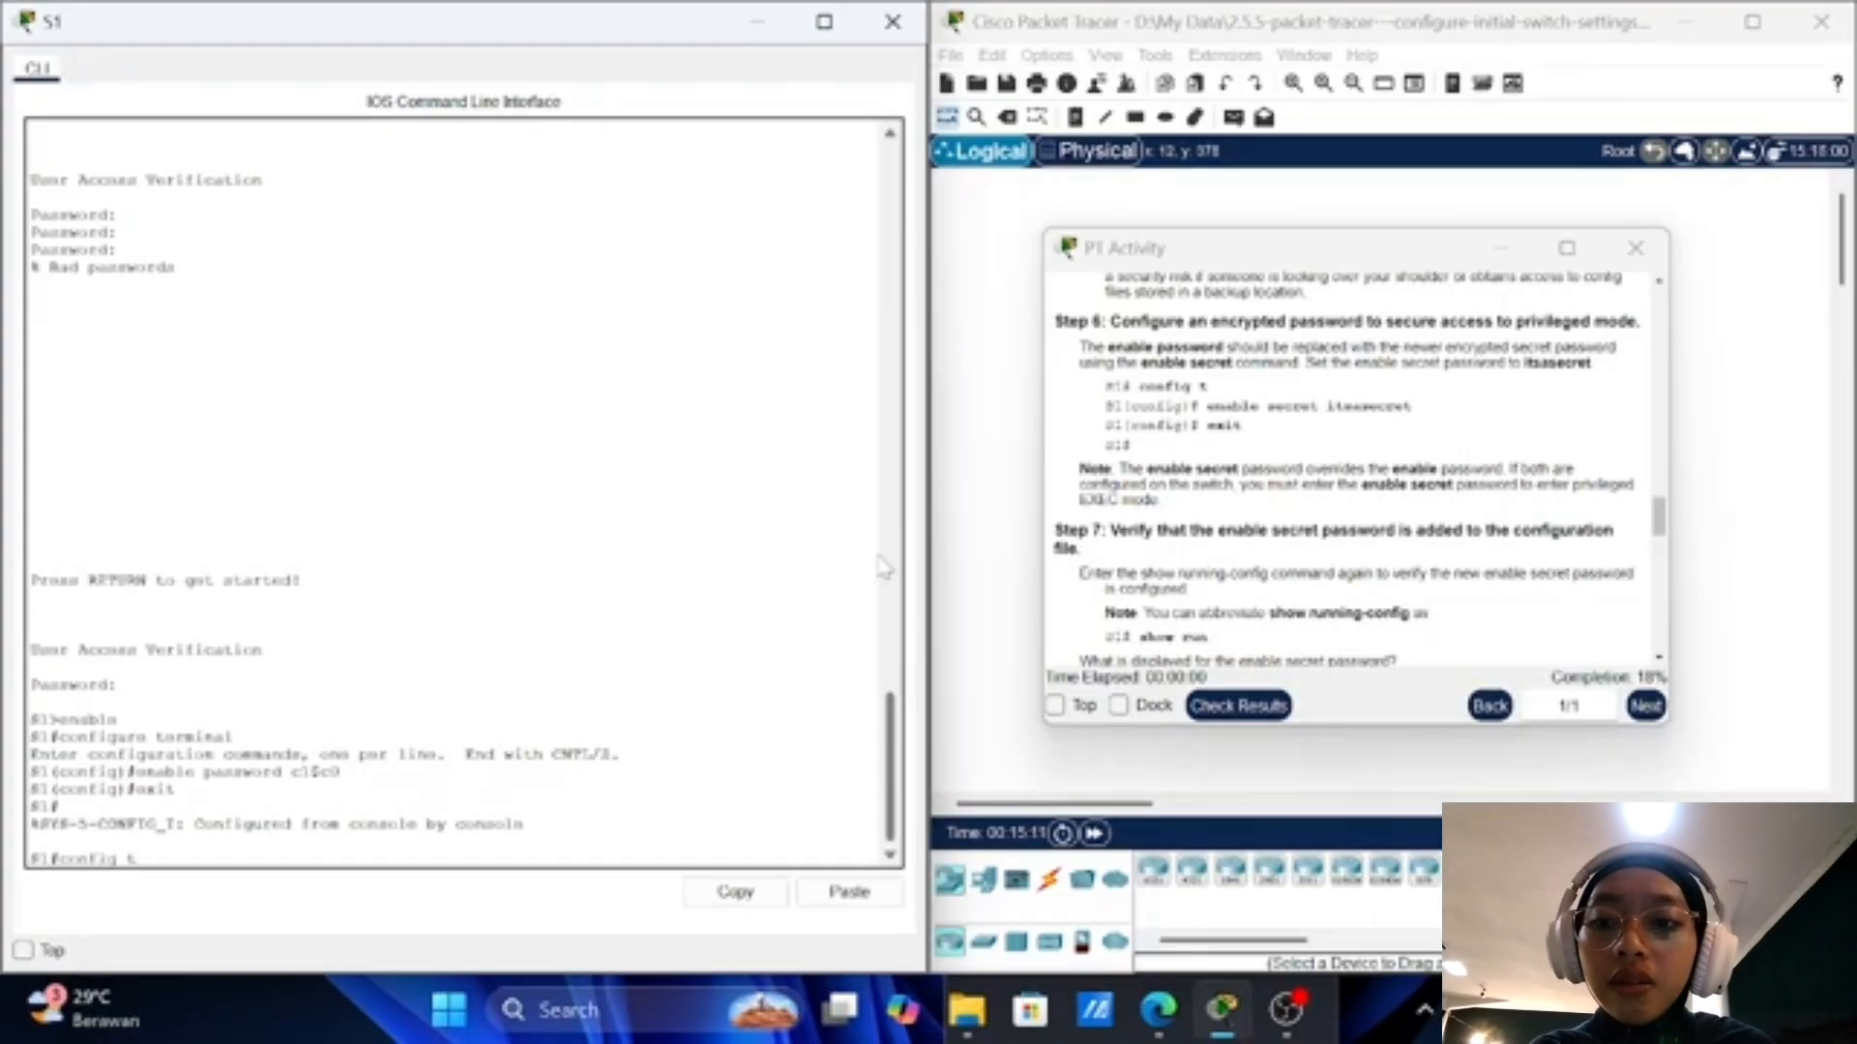
key("Return")
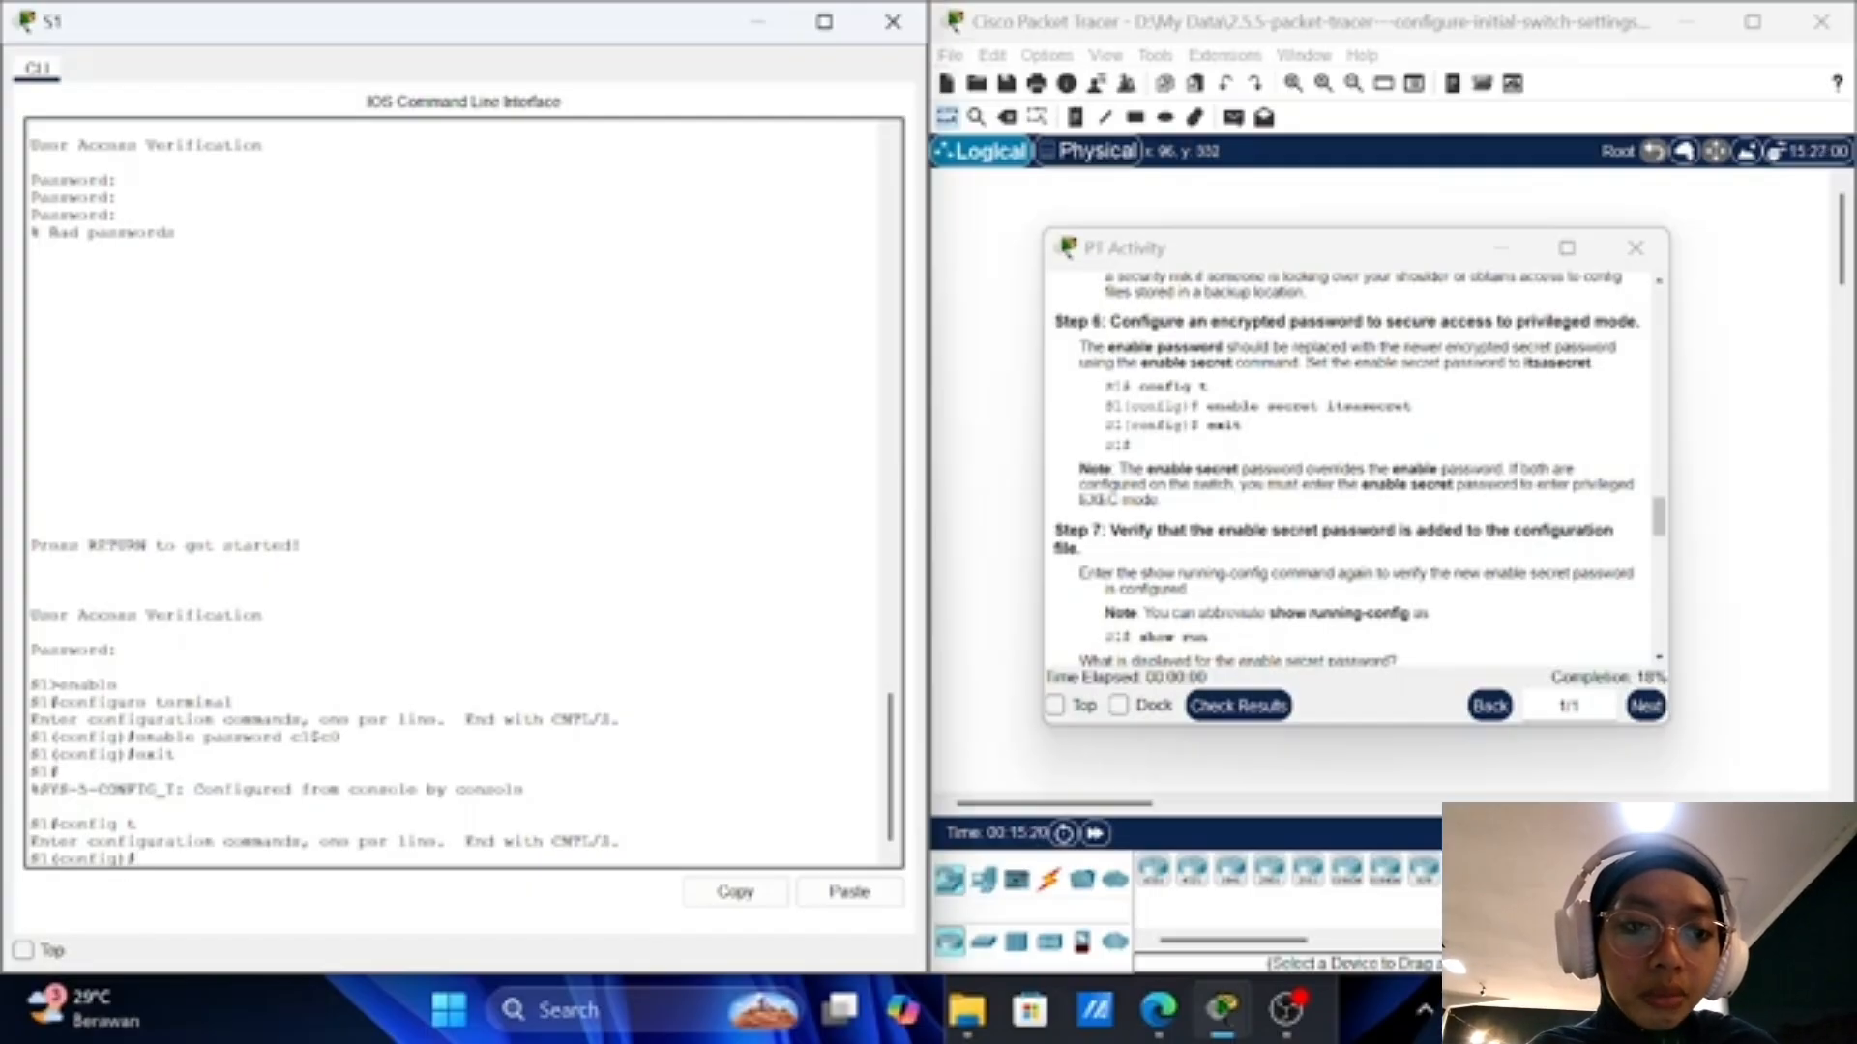
type("ena")
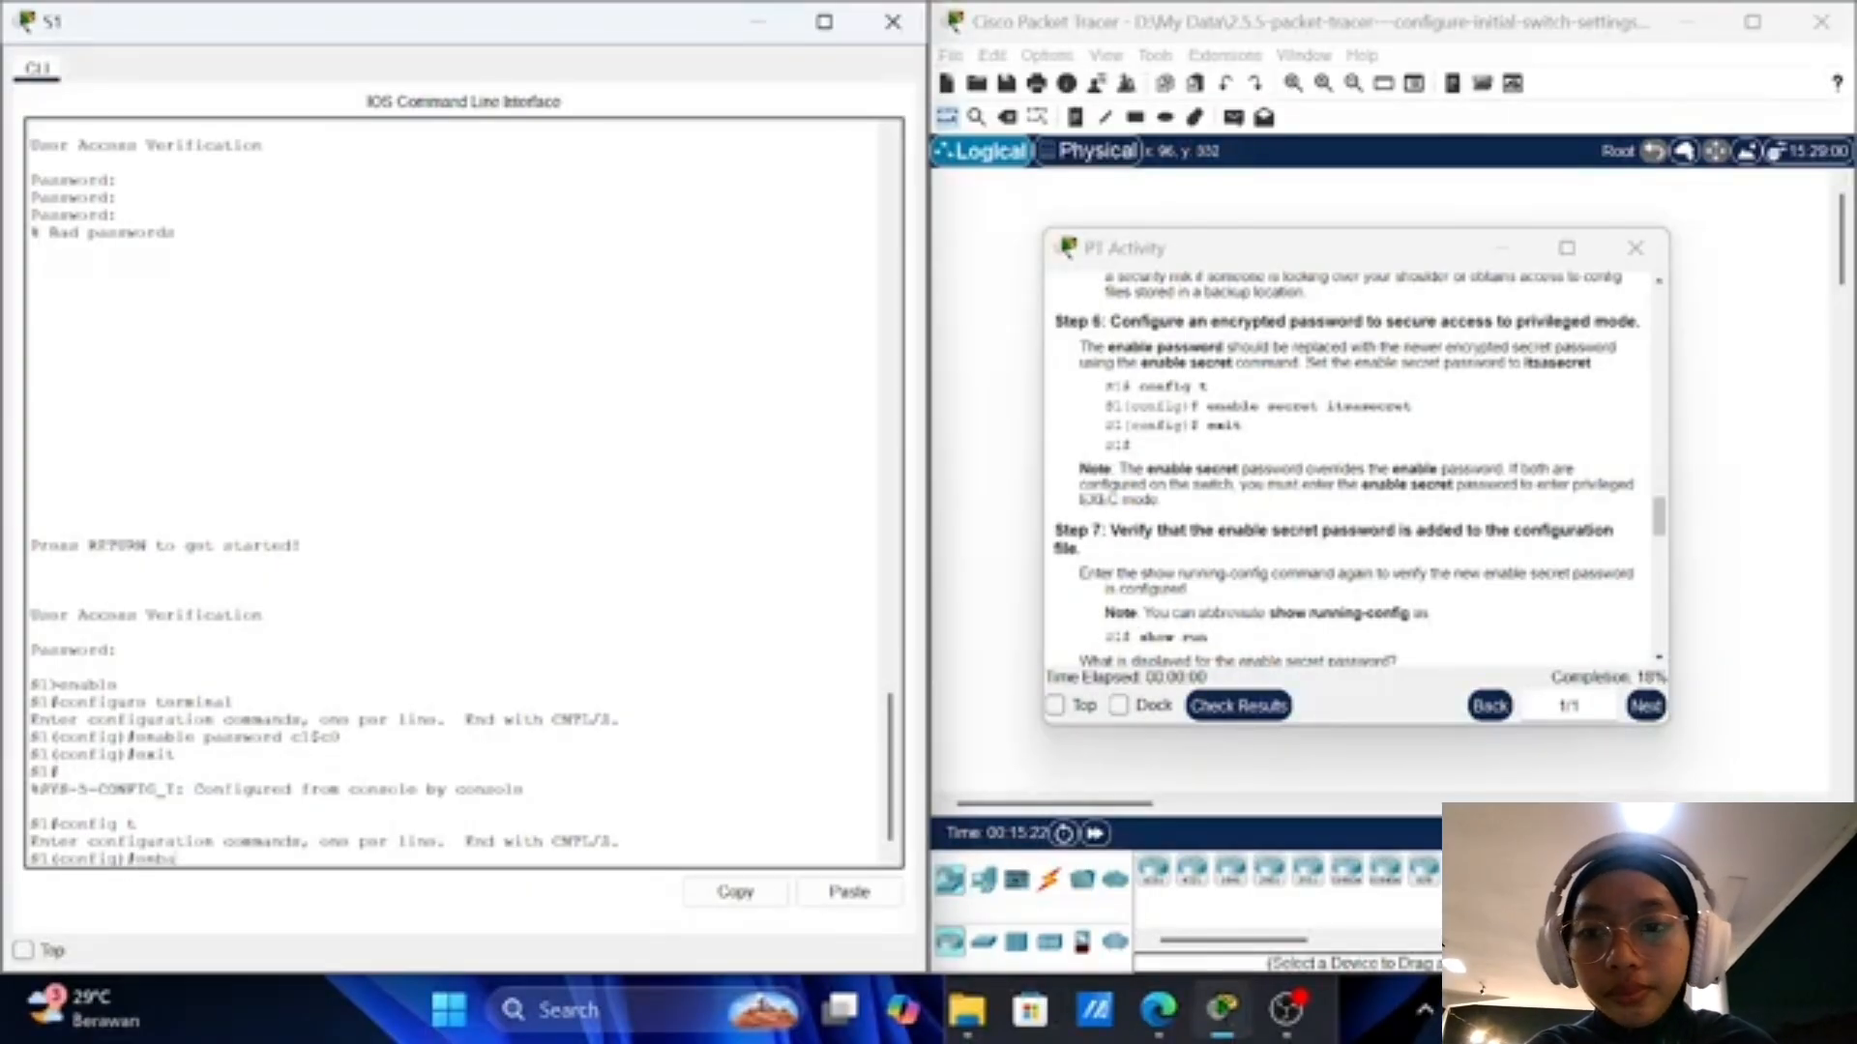
type("ble")
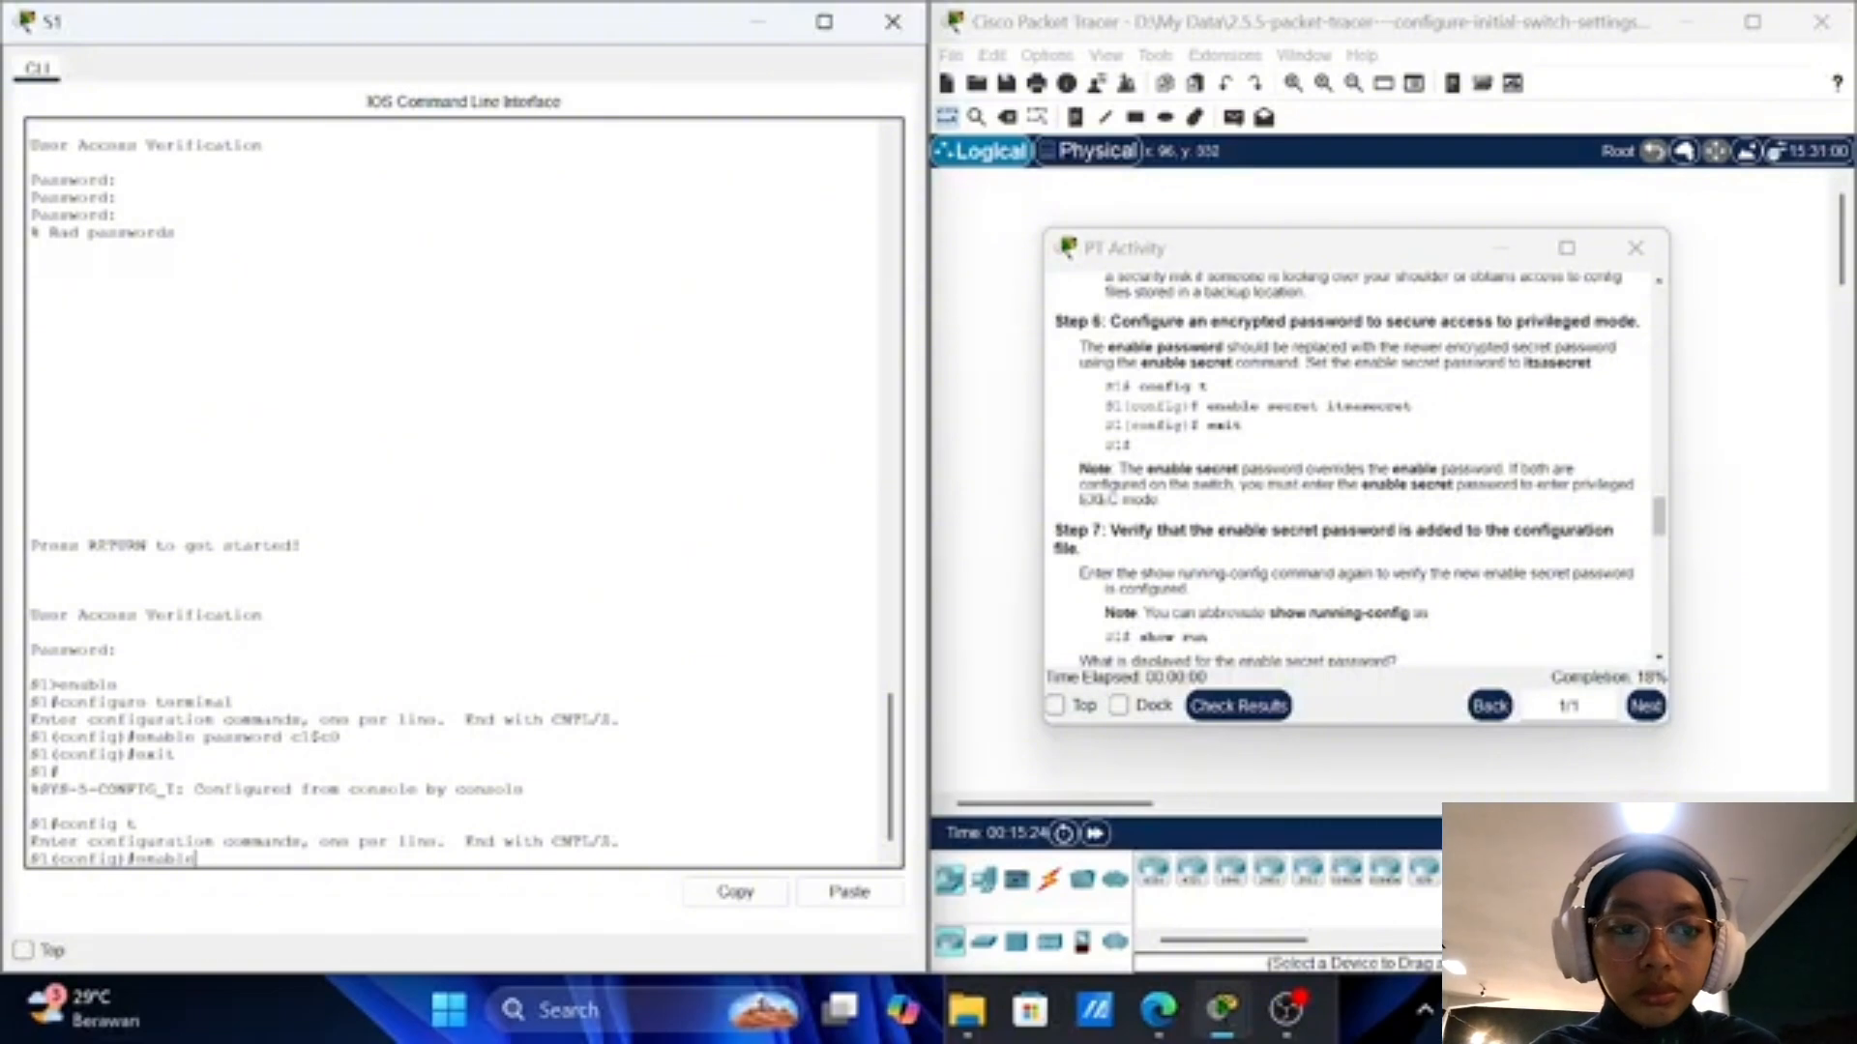
type(" secret")
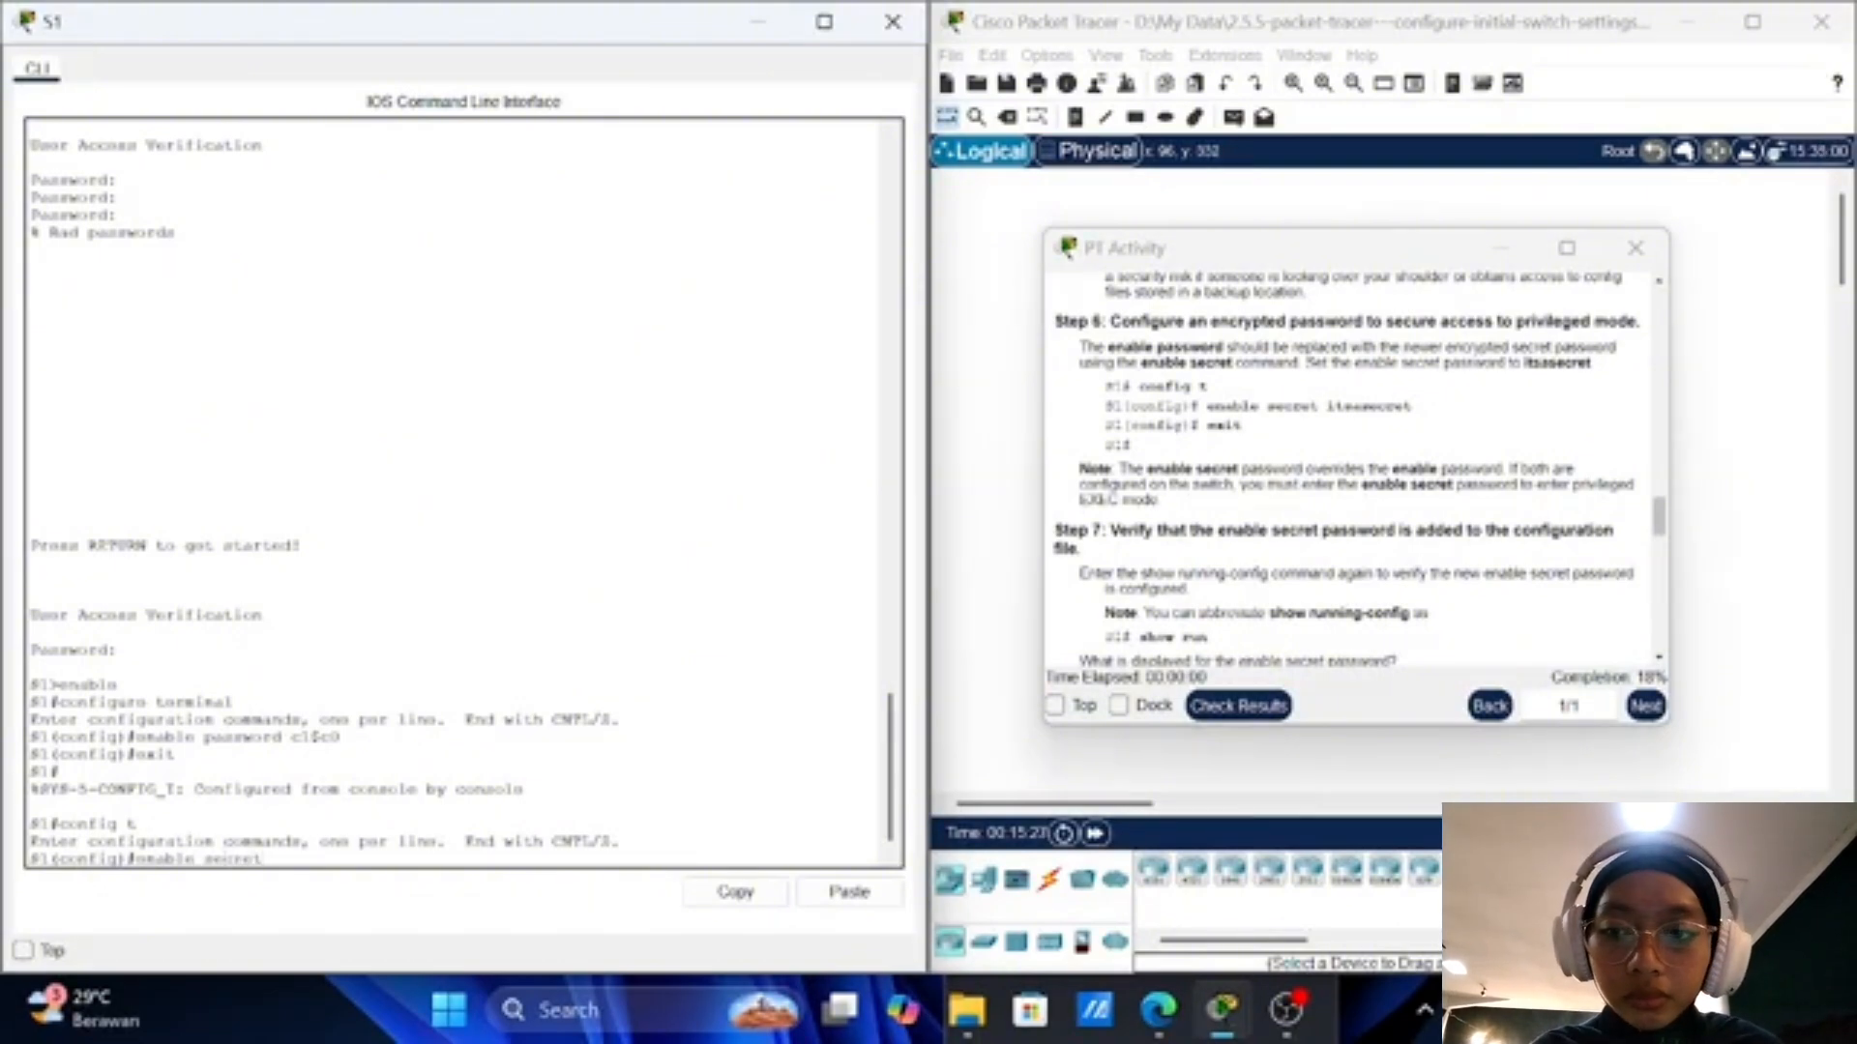
type(" its")
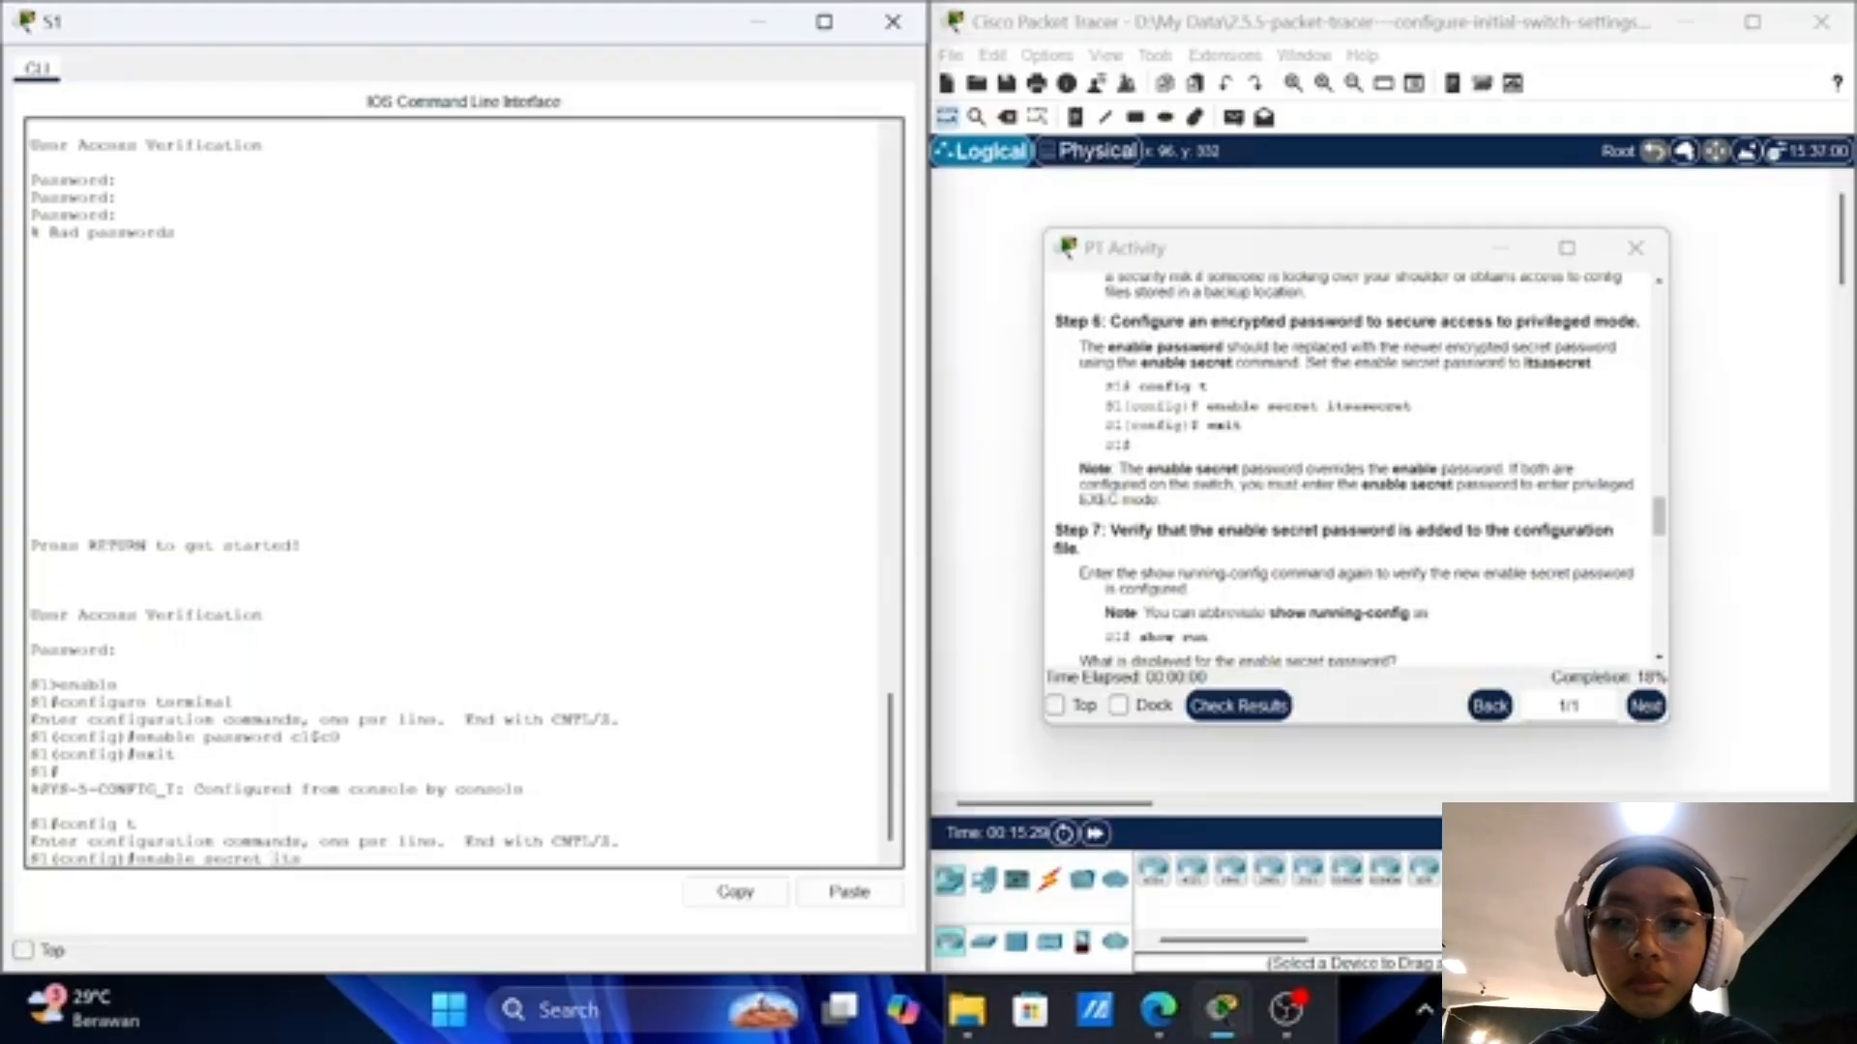
type("as")
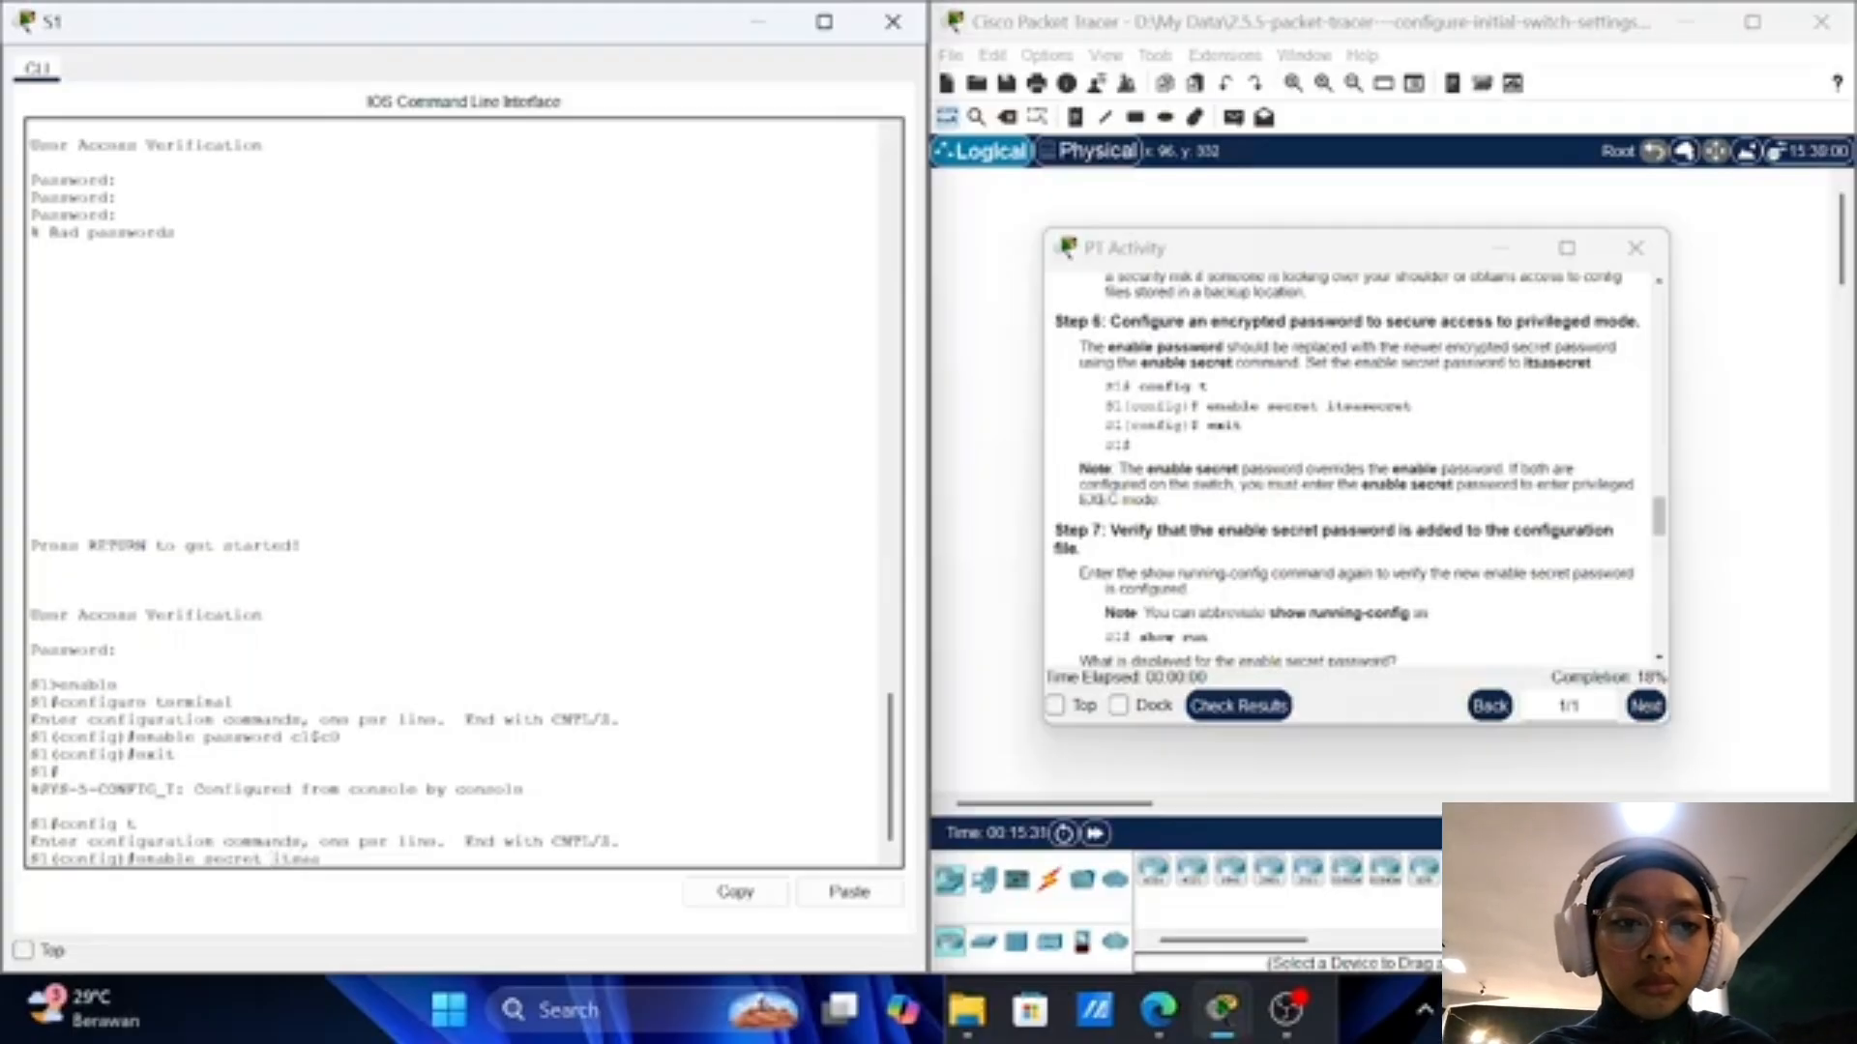
type("ecret")
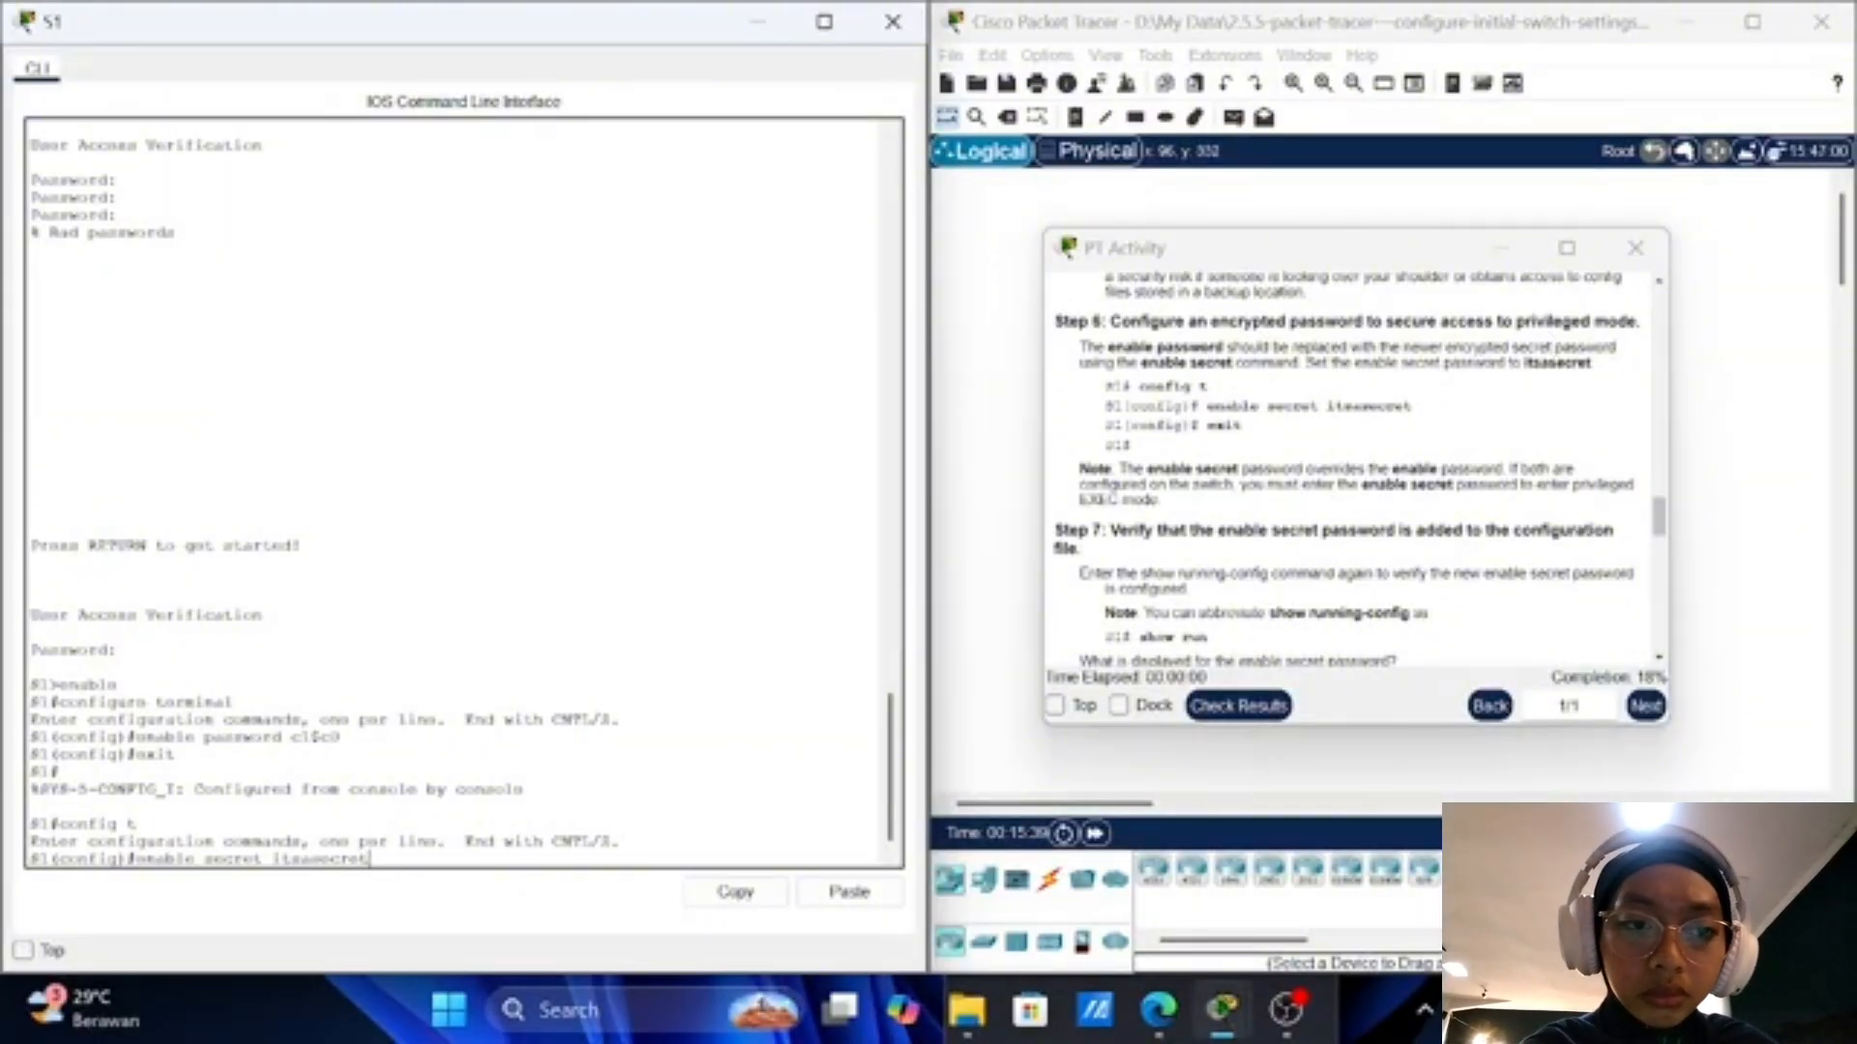
key("Return")
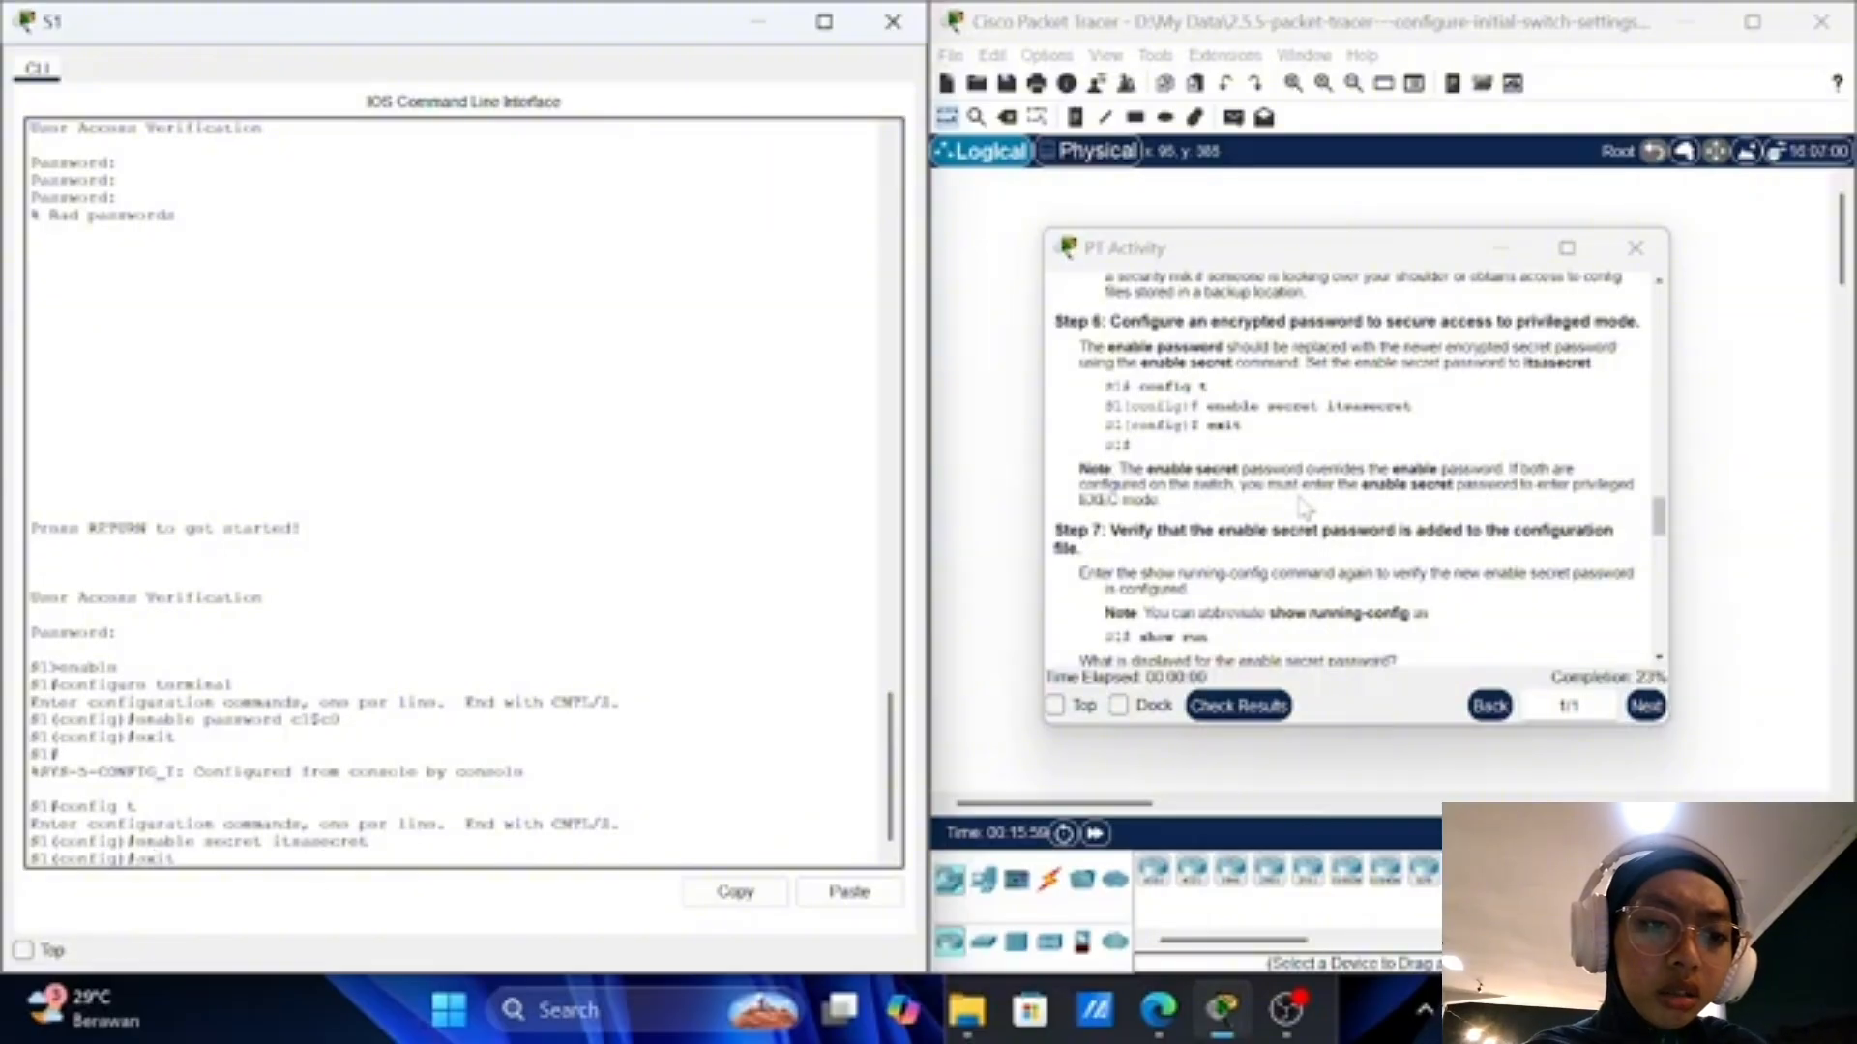
type("exit")
key("Return")
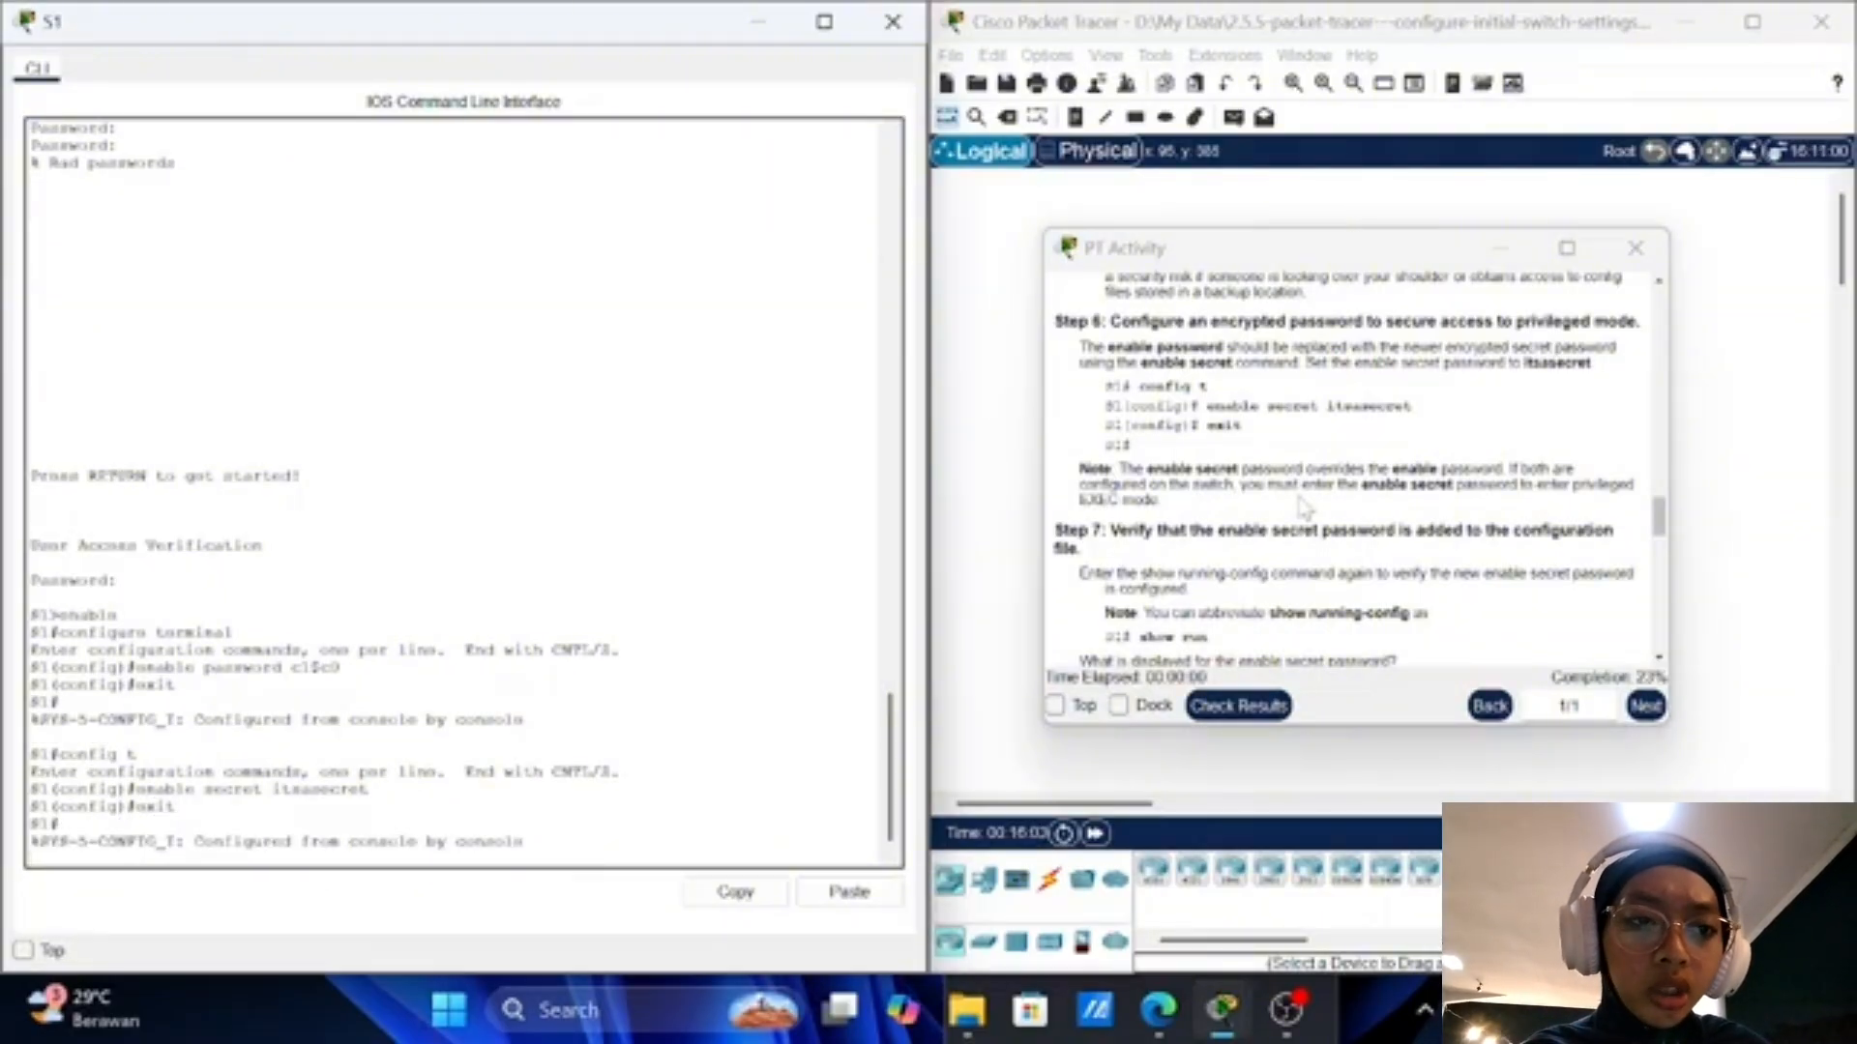
key("Return")
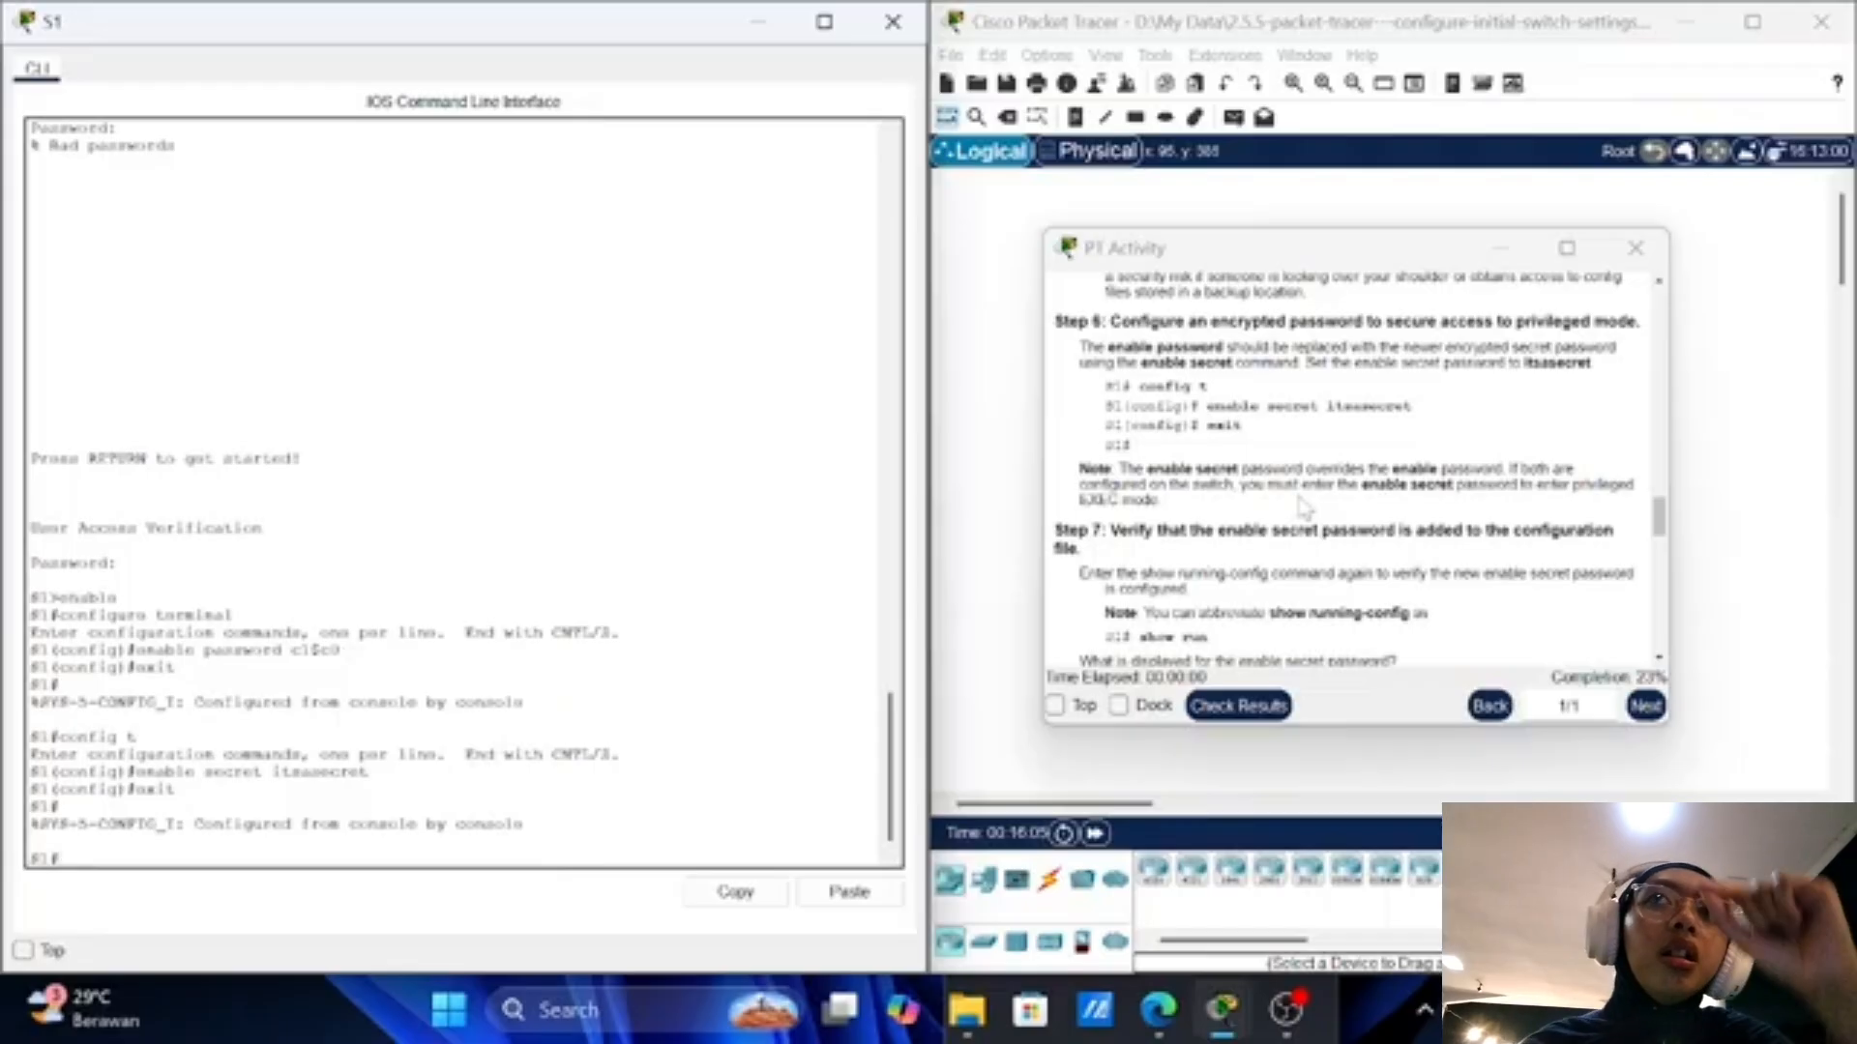
Step: Scroll the activity instructions to Steps 7 and 8
scroll(1303, 506, "down", 1)
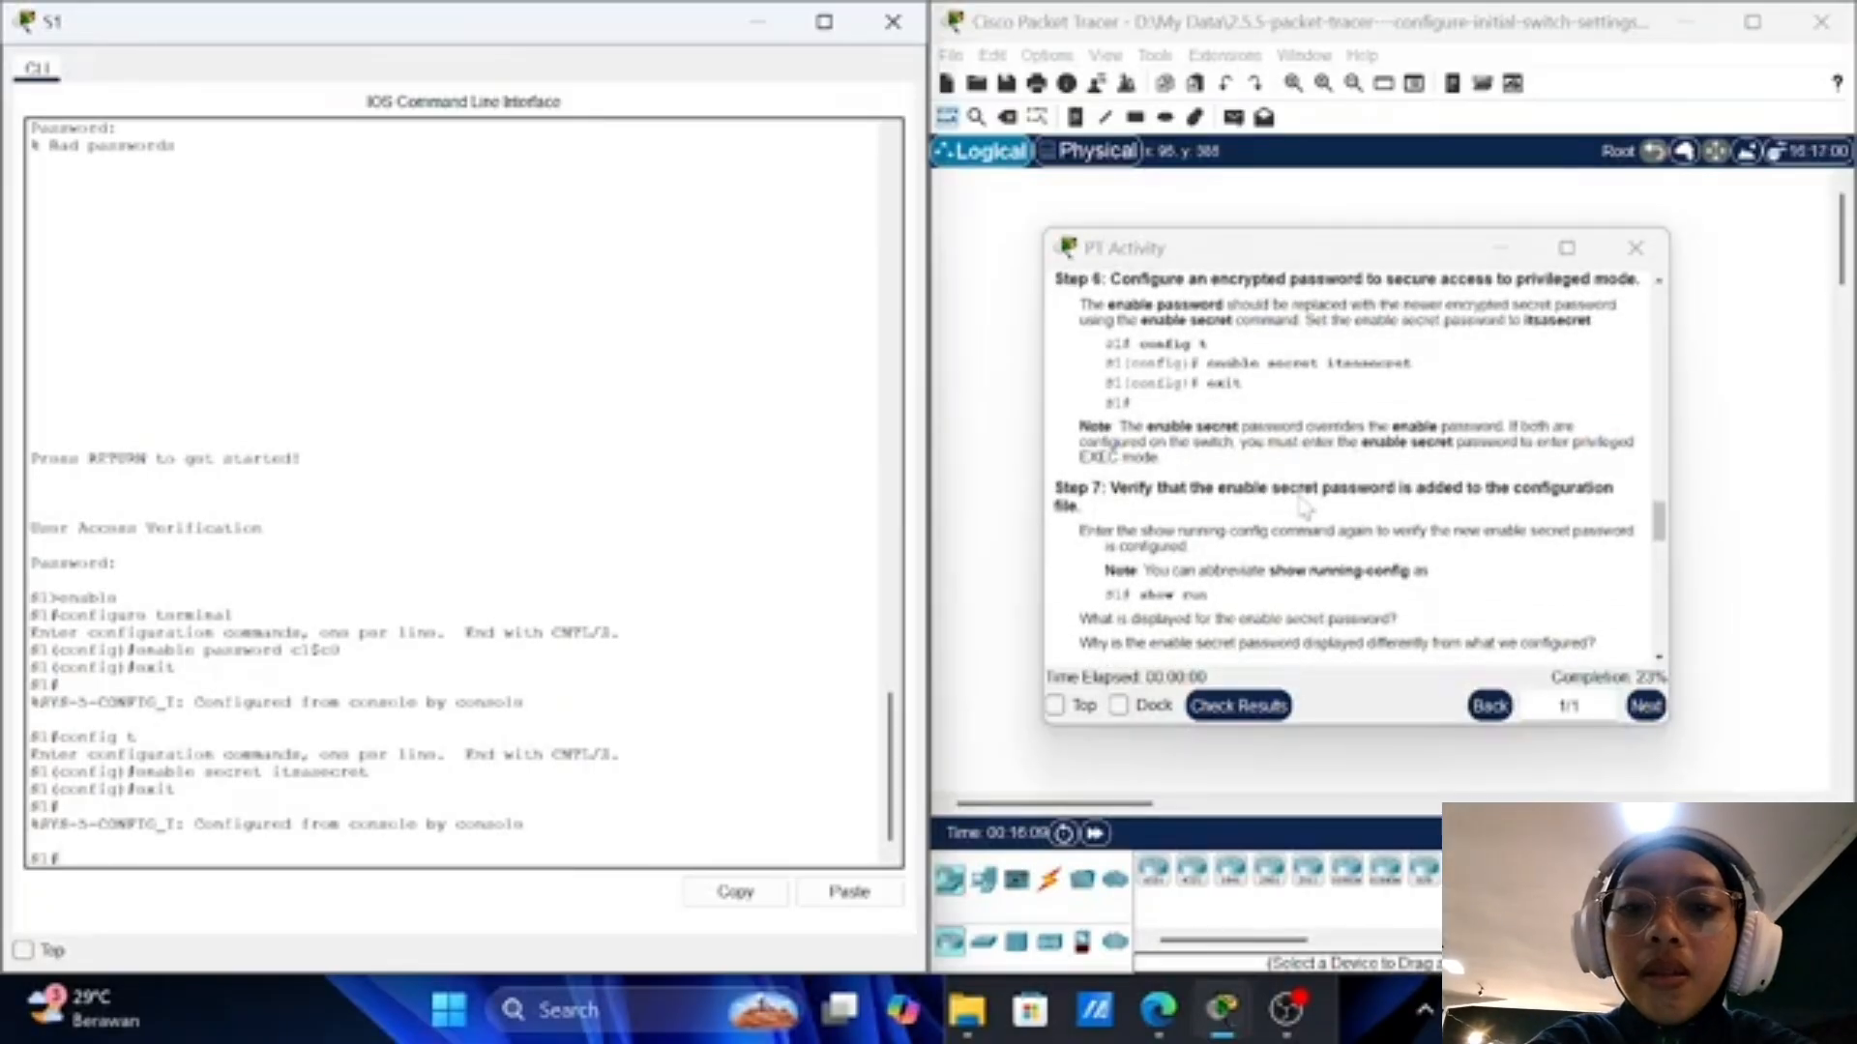
scroll(1303, 506, "down", 1)
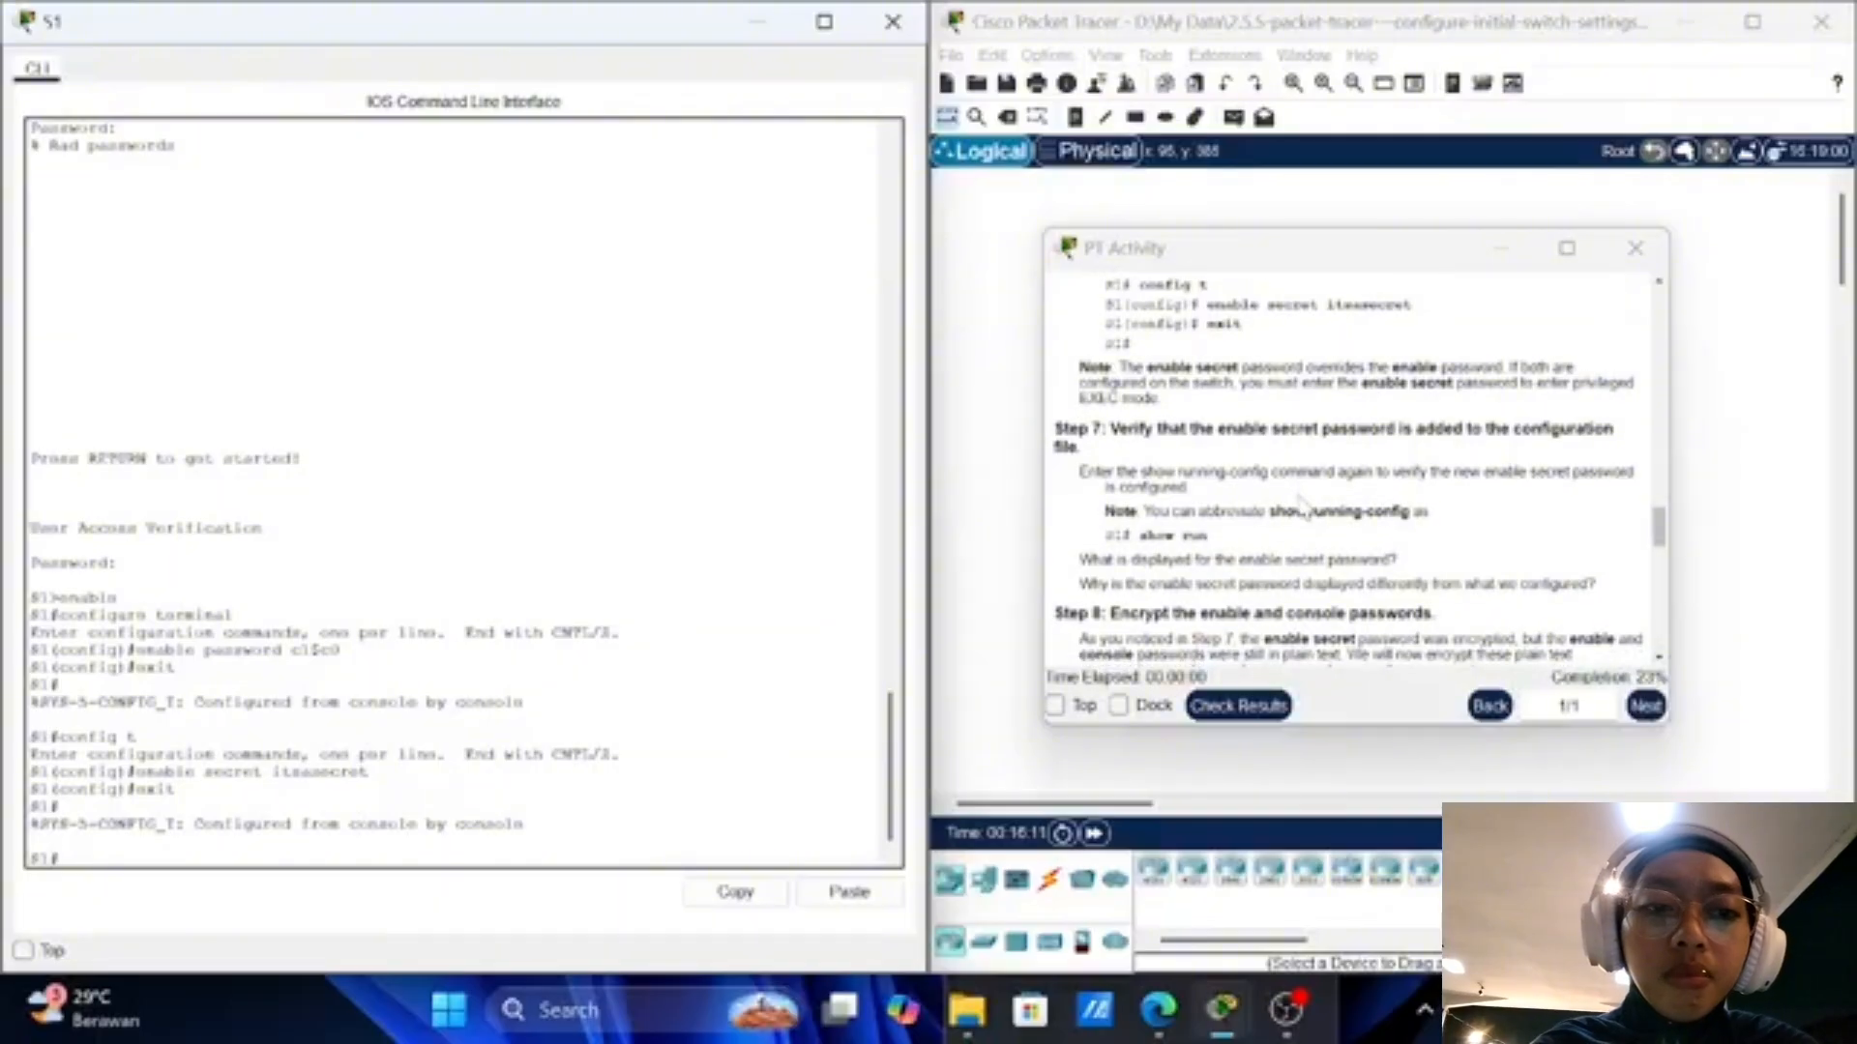
scroll(1302, 506, "down", 1)
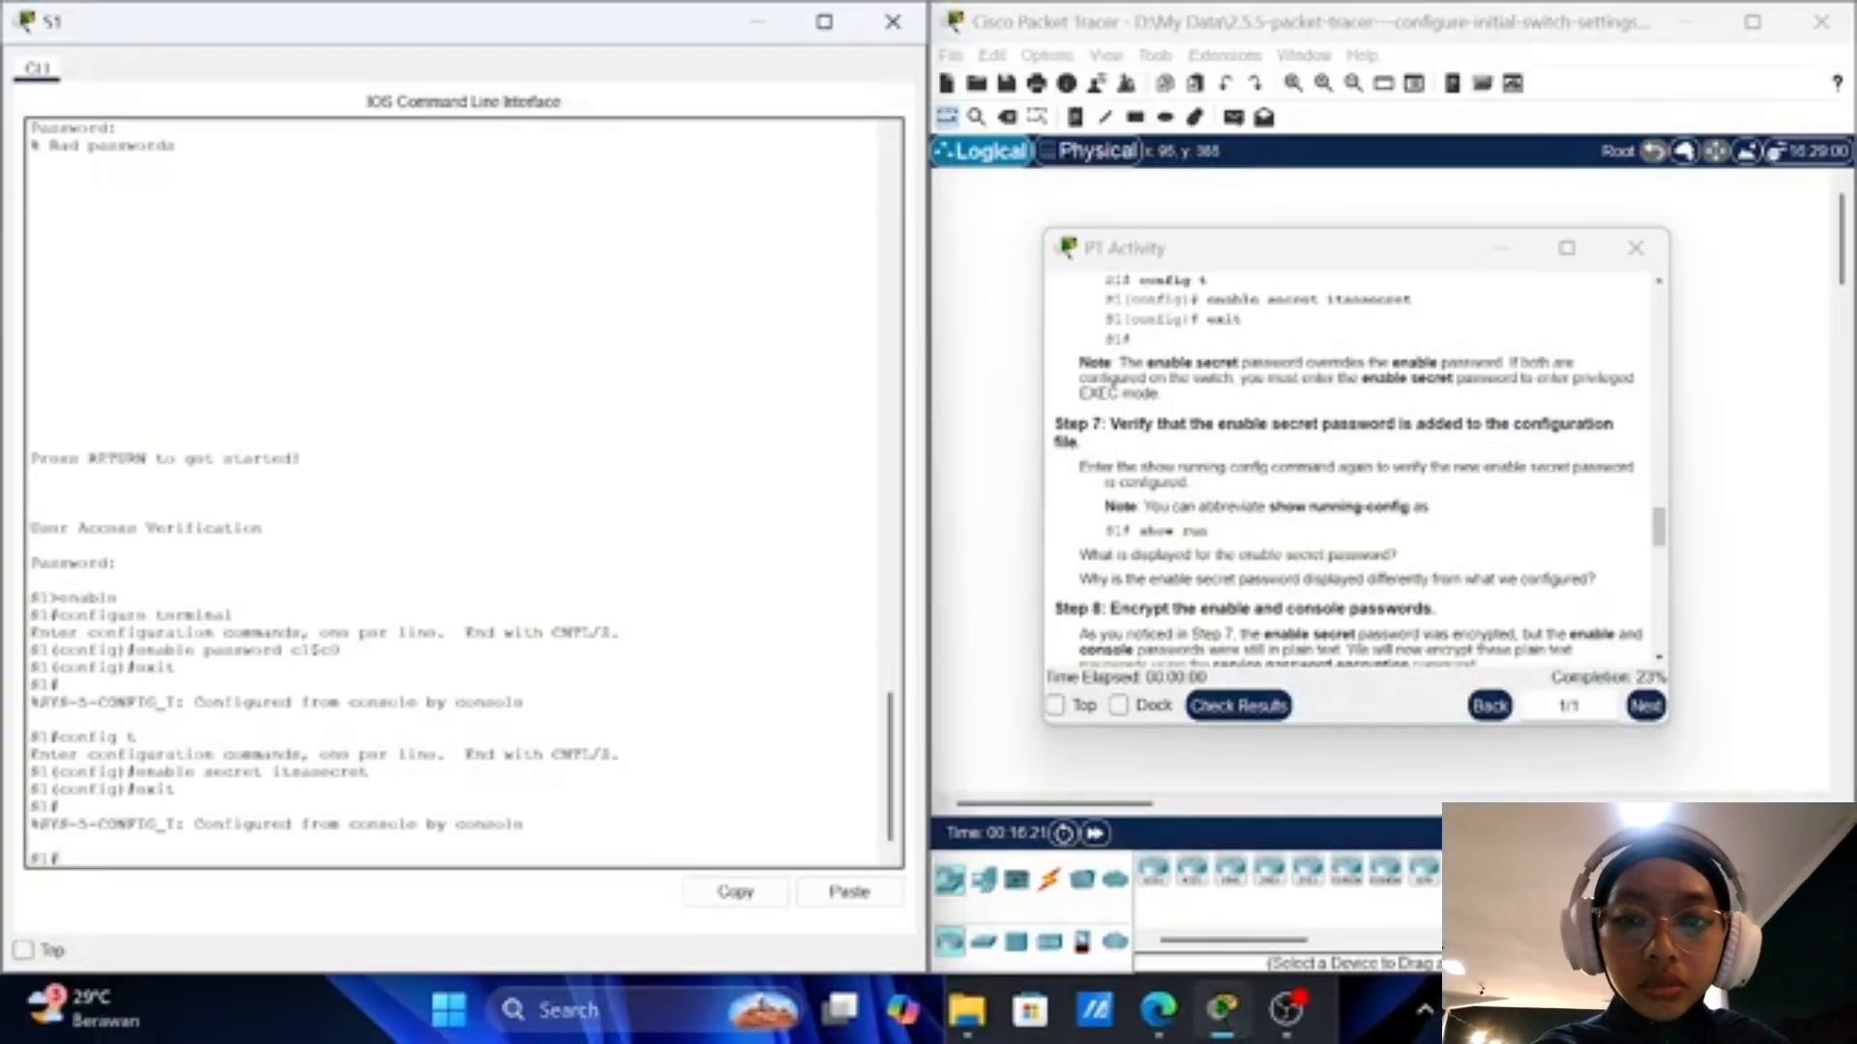
scroll(1112, 386, "up", 2)
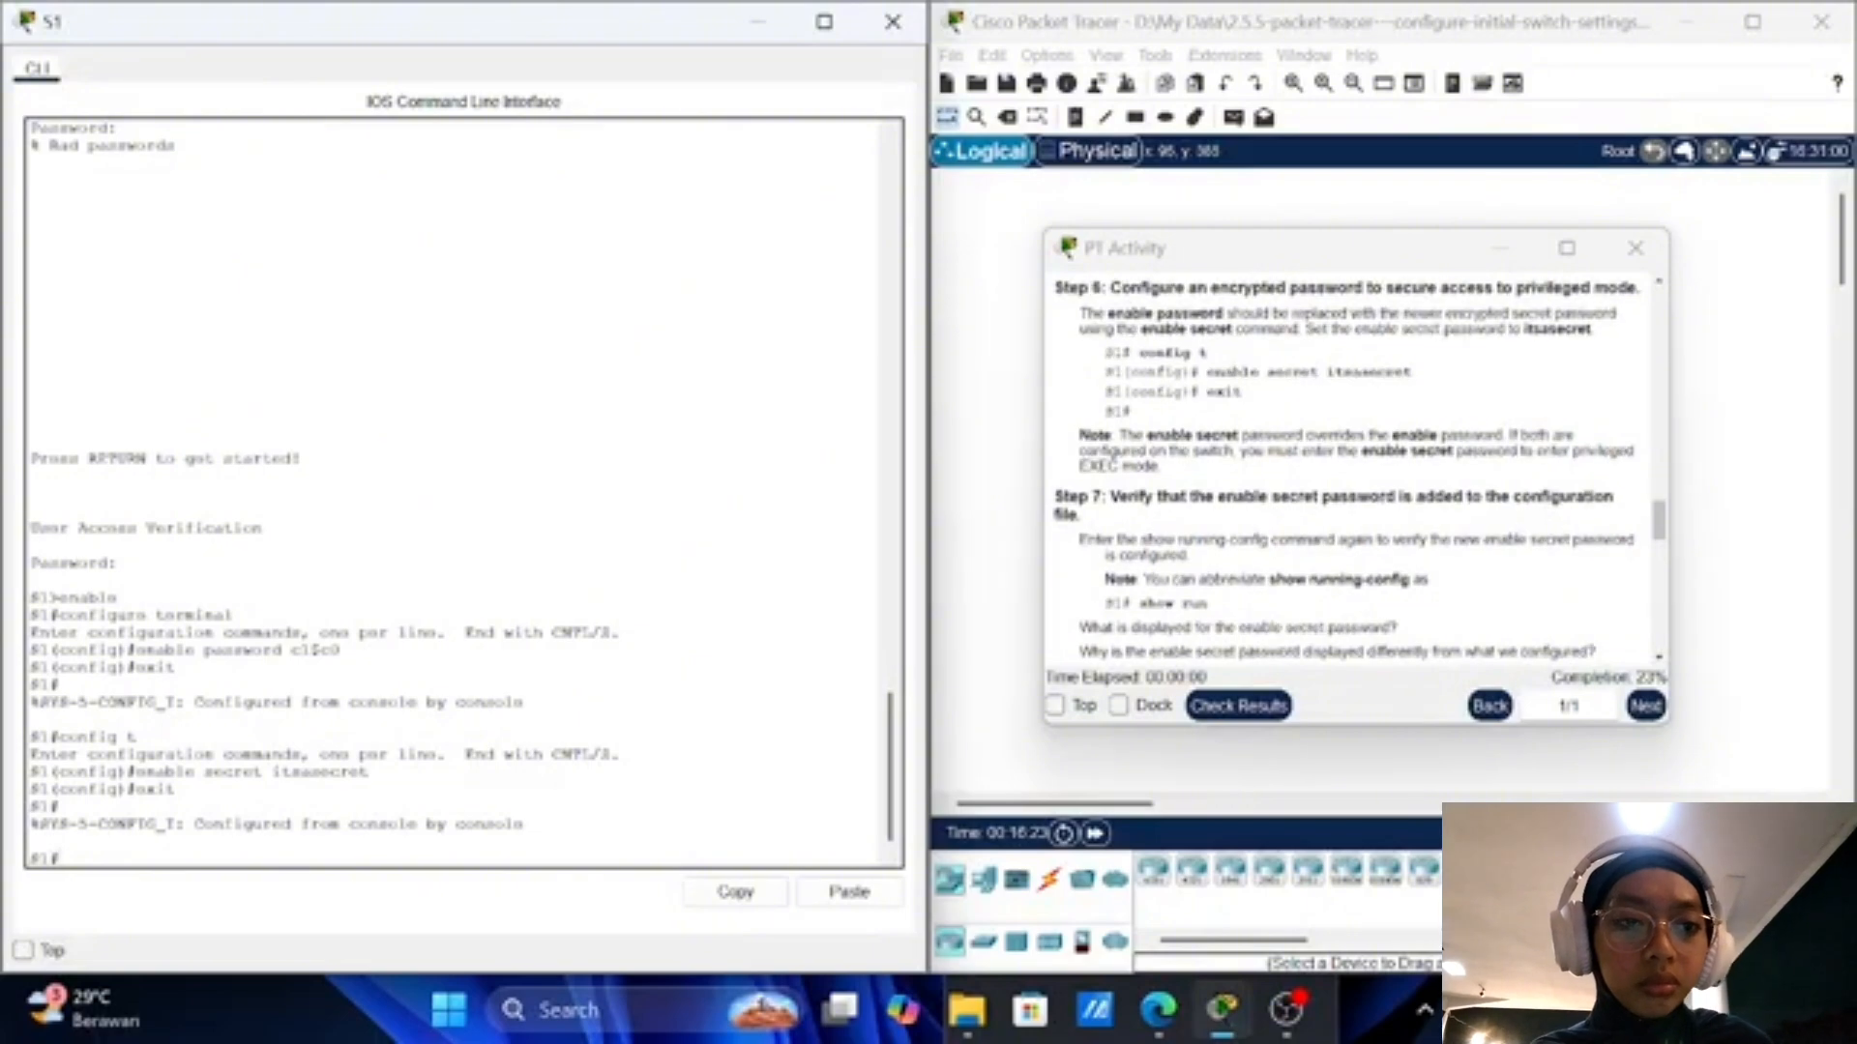
scroll(1112, 464, "up", 1)
scroll(1113, 492, "down", 1)
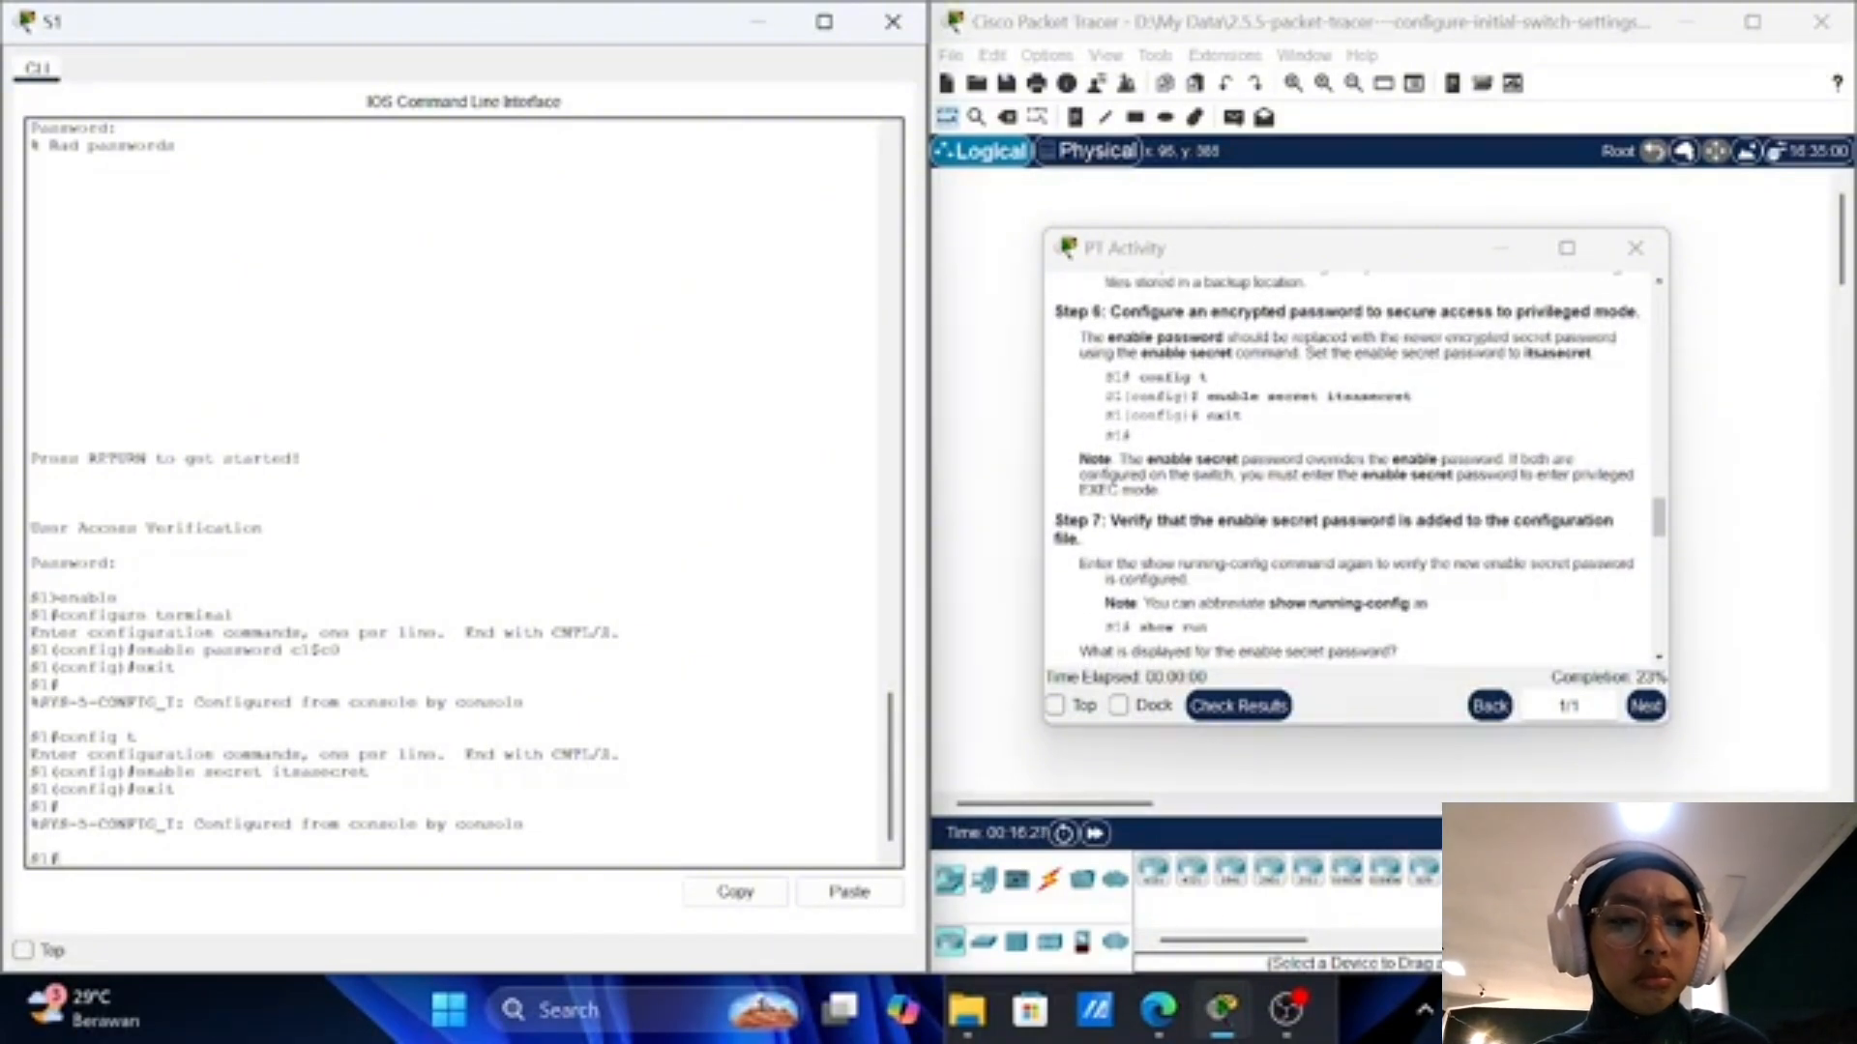
scroll(1344, 464, "down", 3)
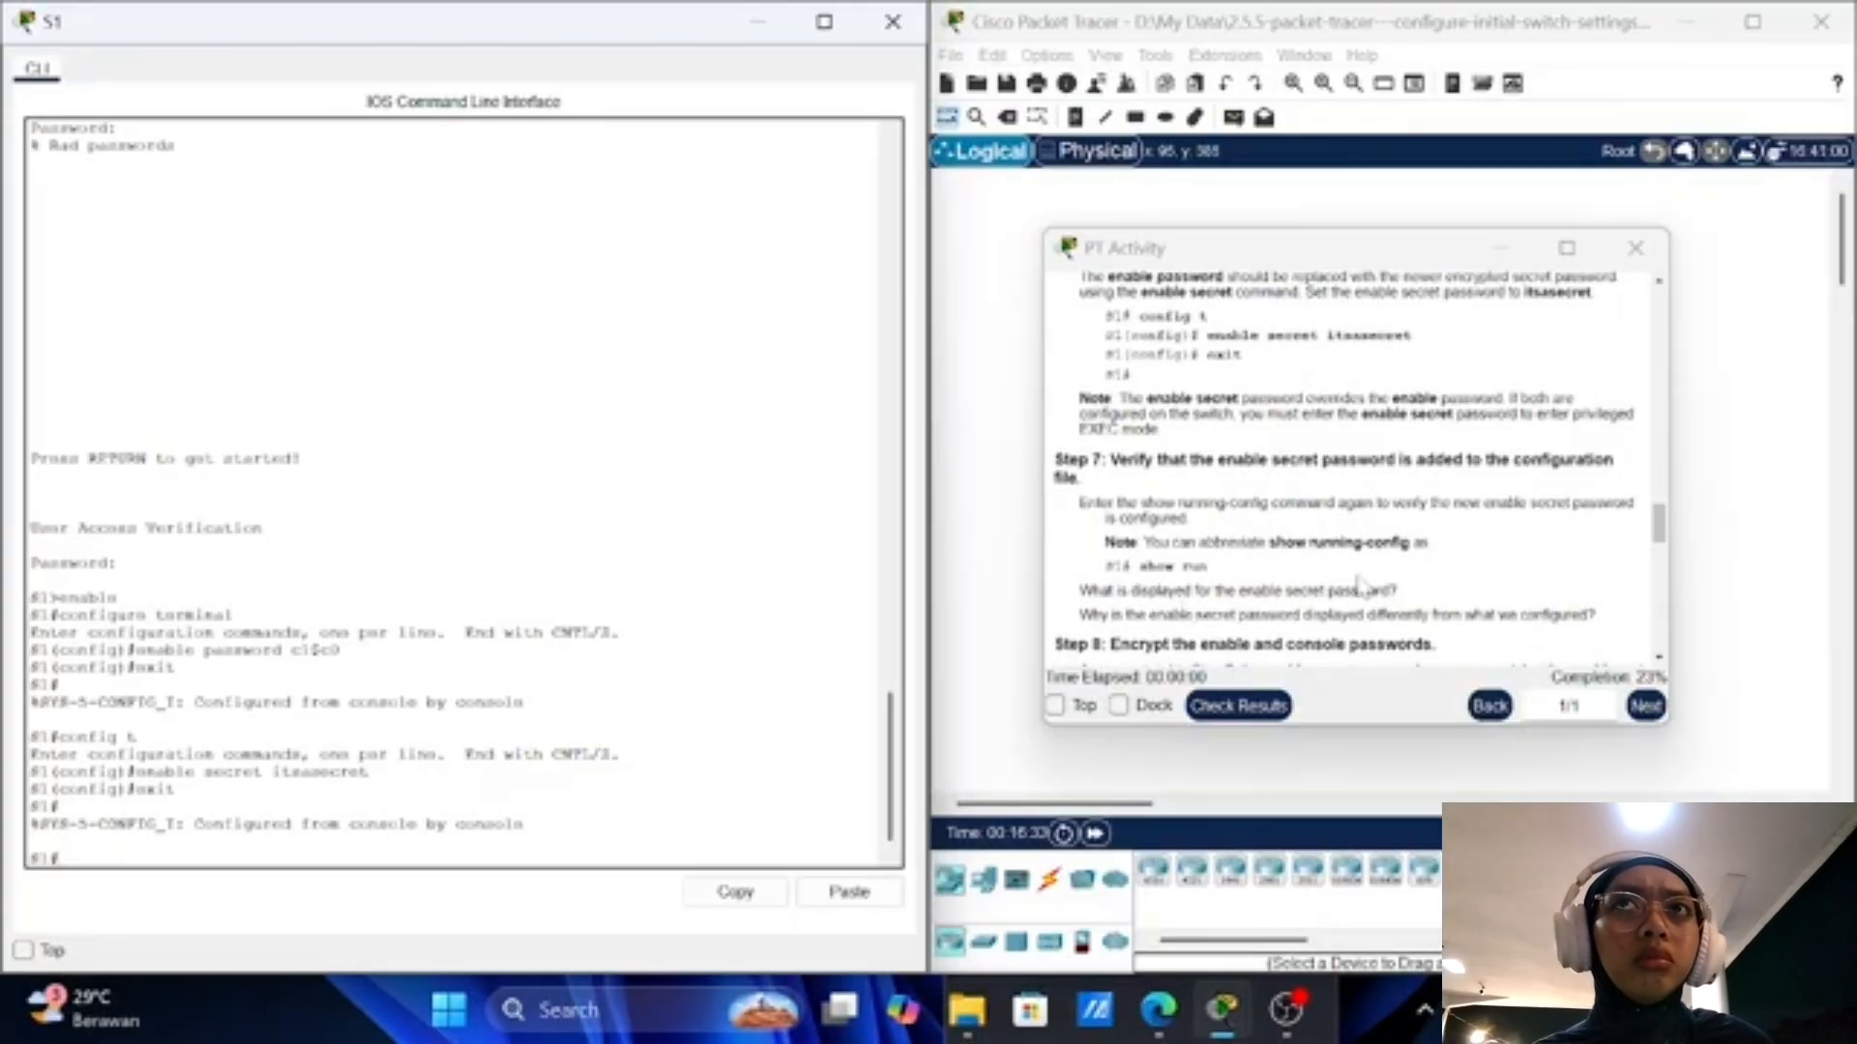
scroll(1377, 581, "down", 1)
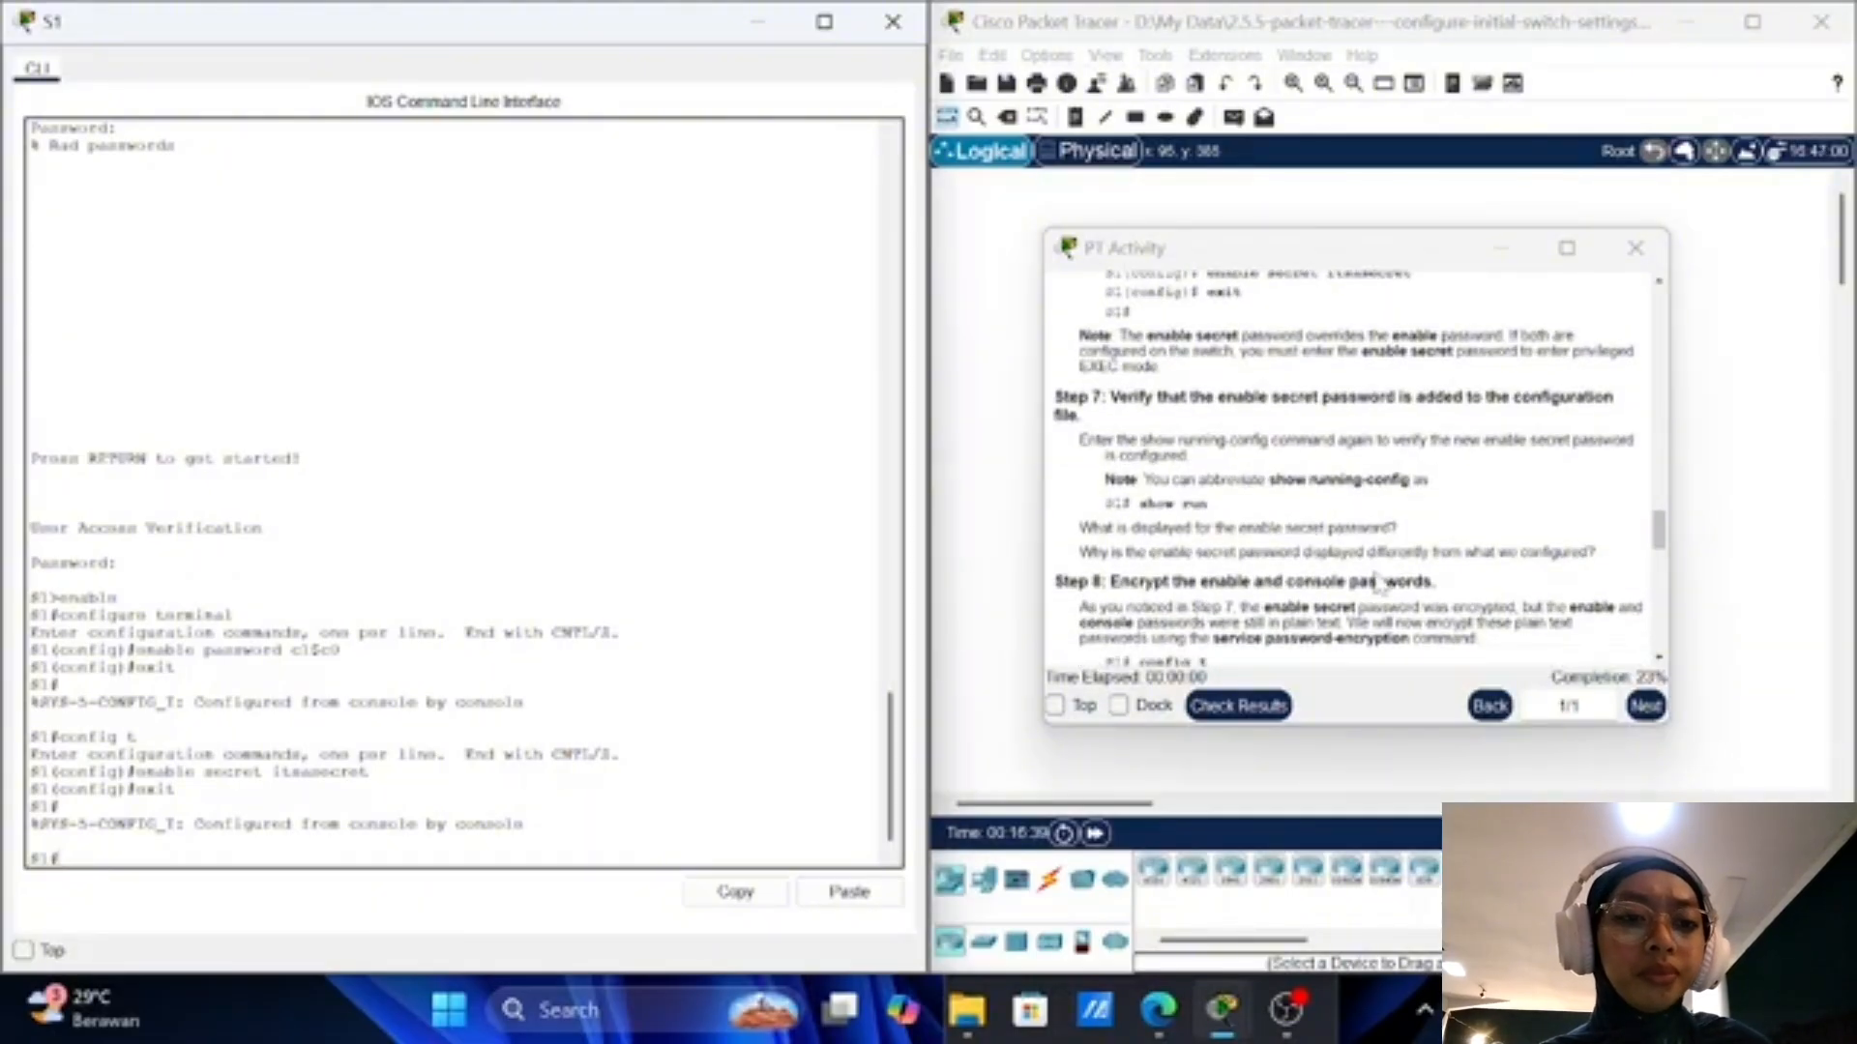
scroll(1377, 580, "down", 2)
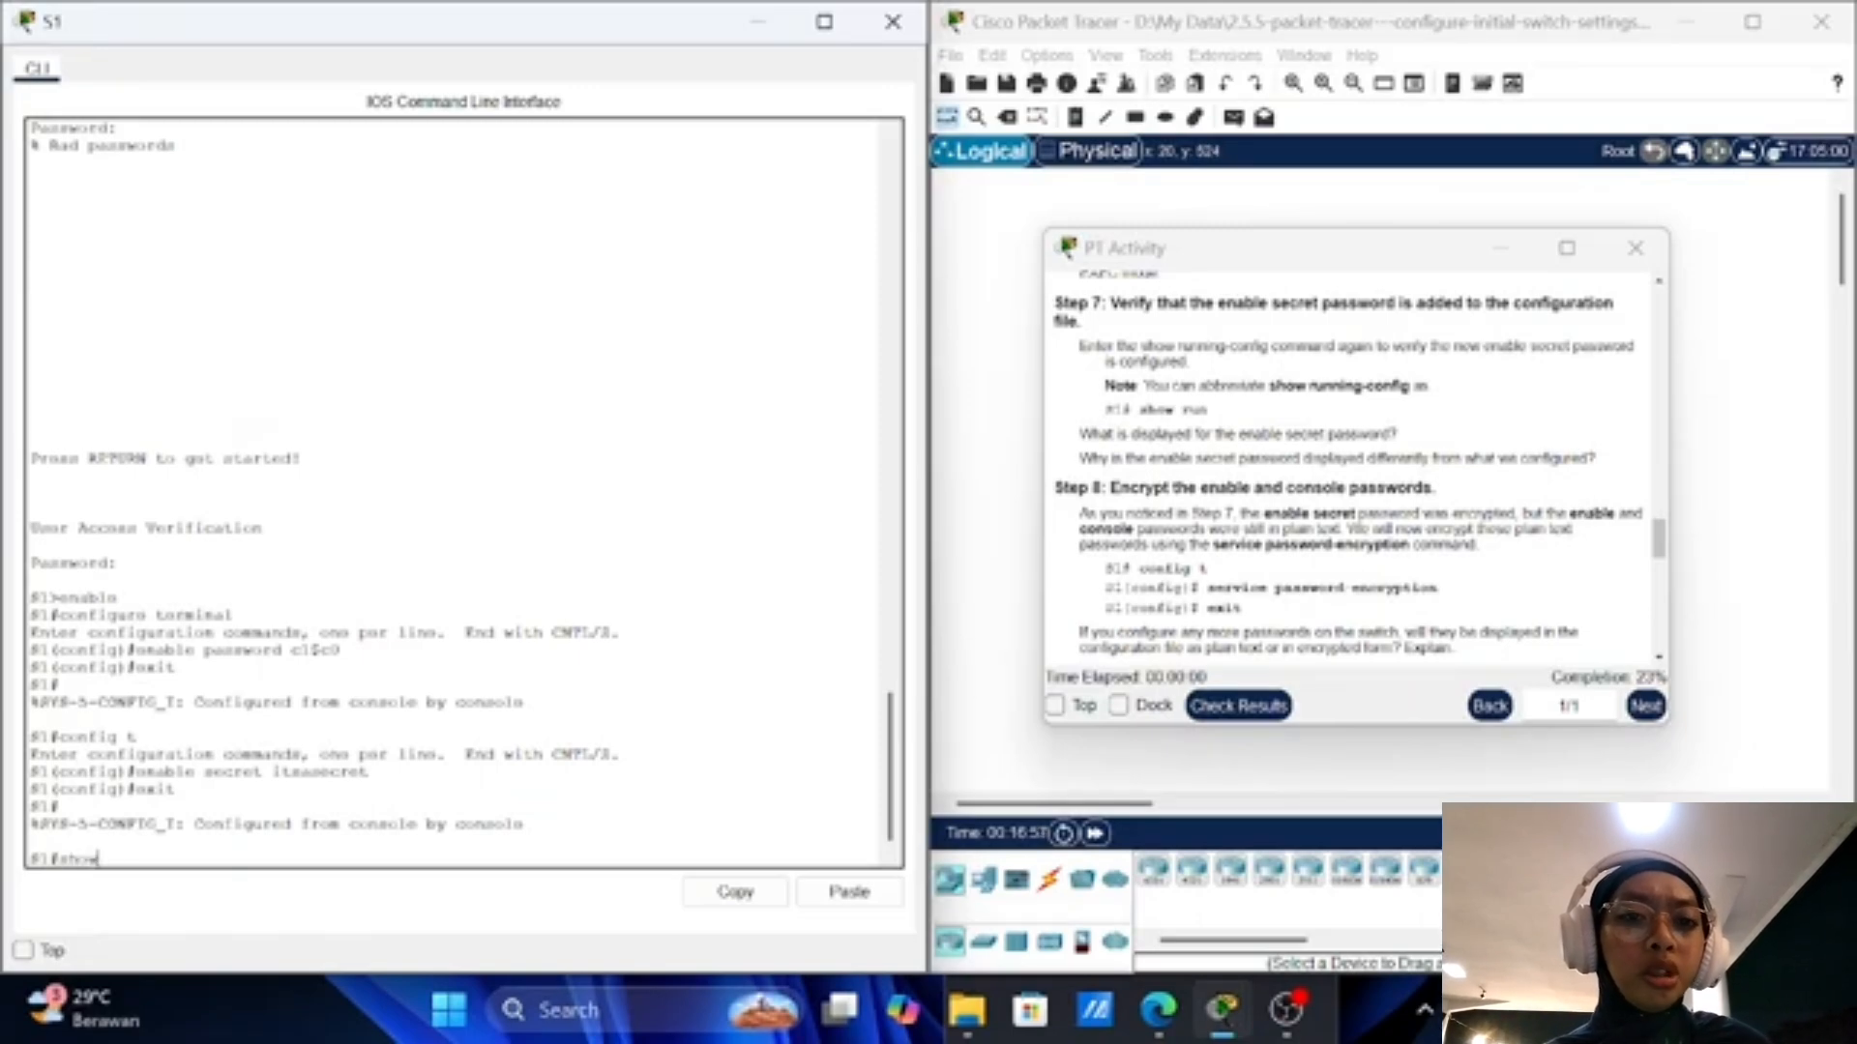
Step: Run show run on S1 and page through the whole running configuration down to the vty lines
type("n")
key("Return")
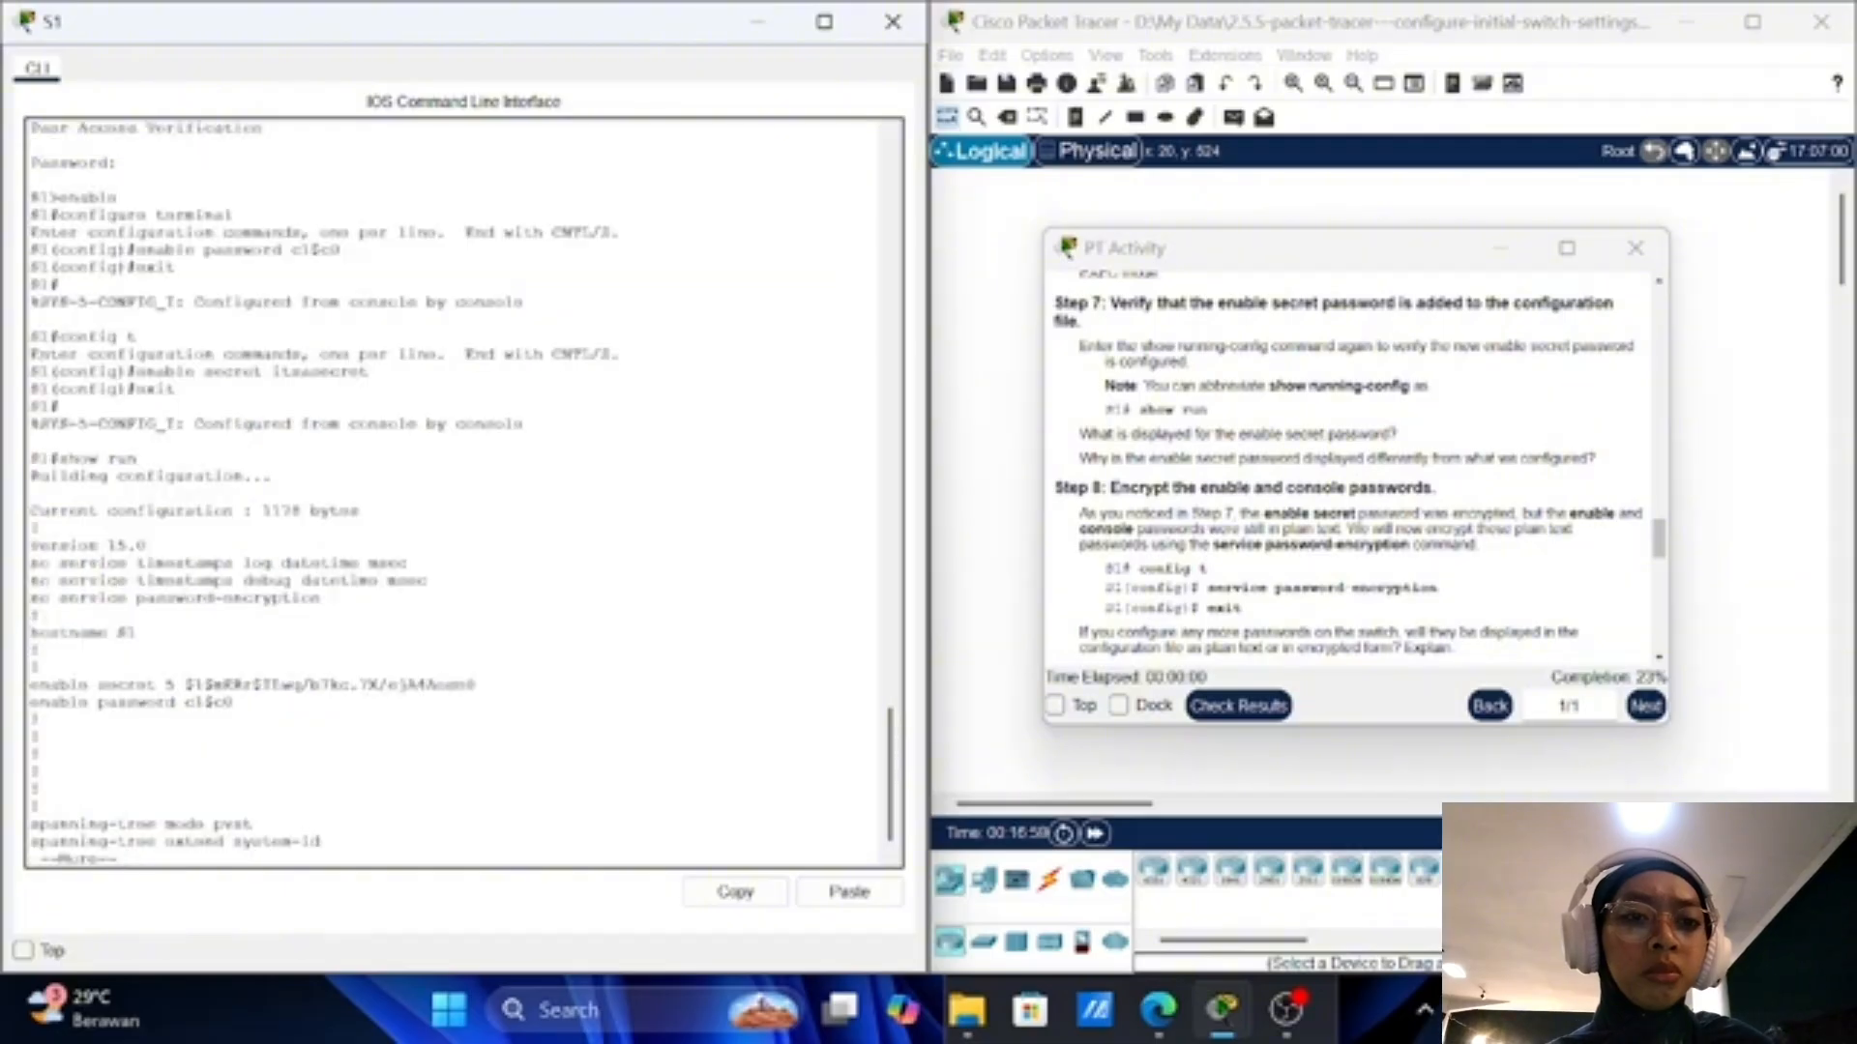
key("Return")
key("Return")
key("Return")
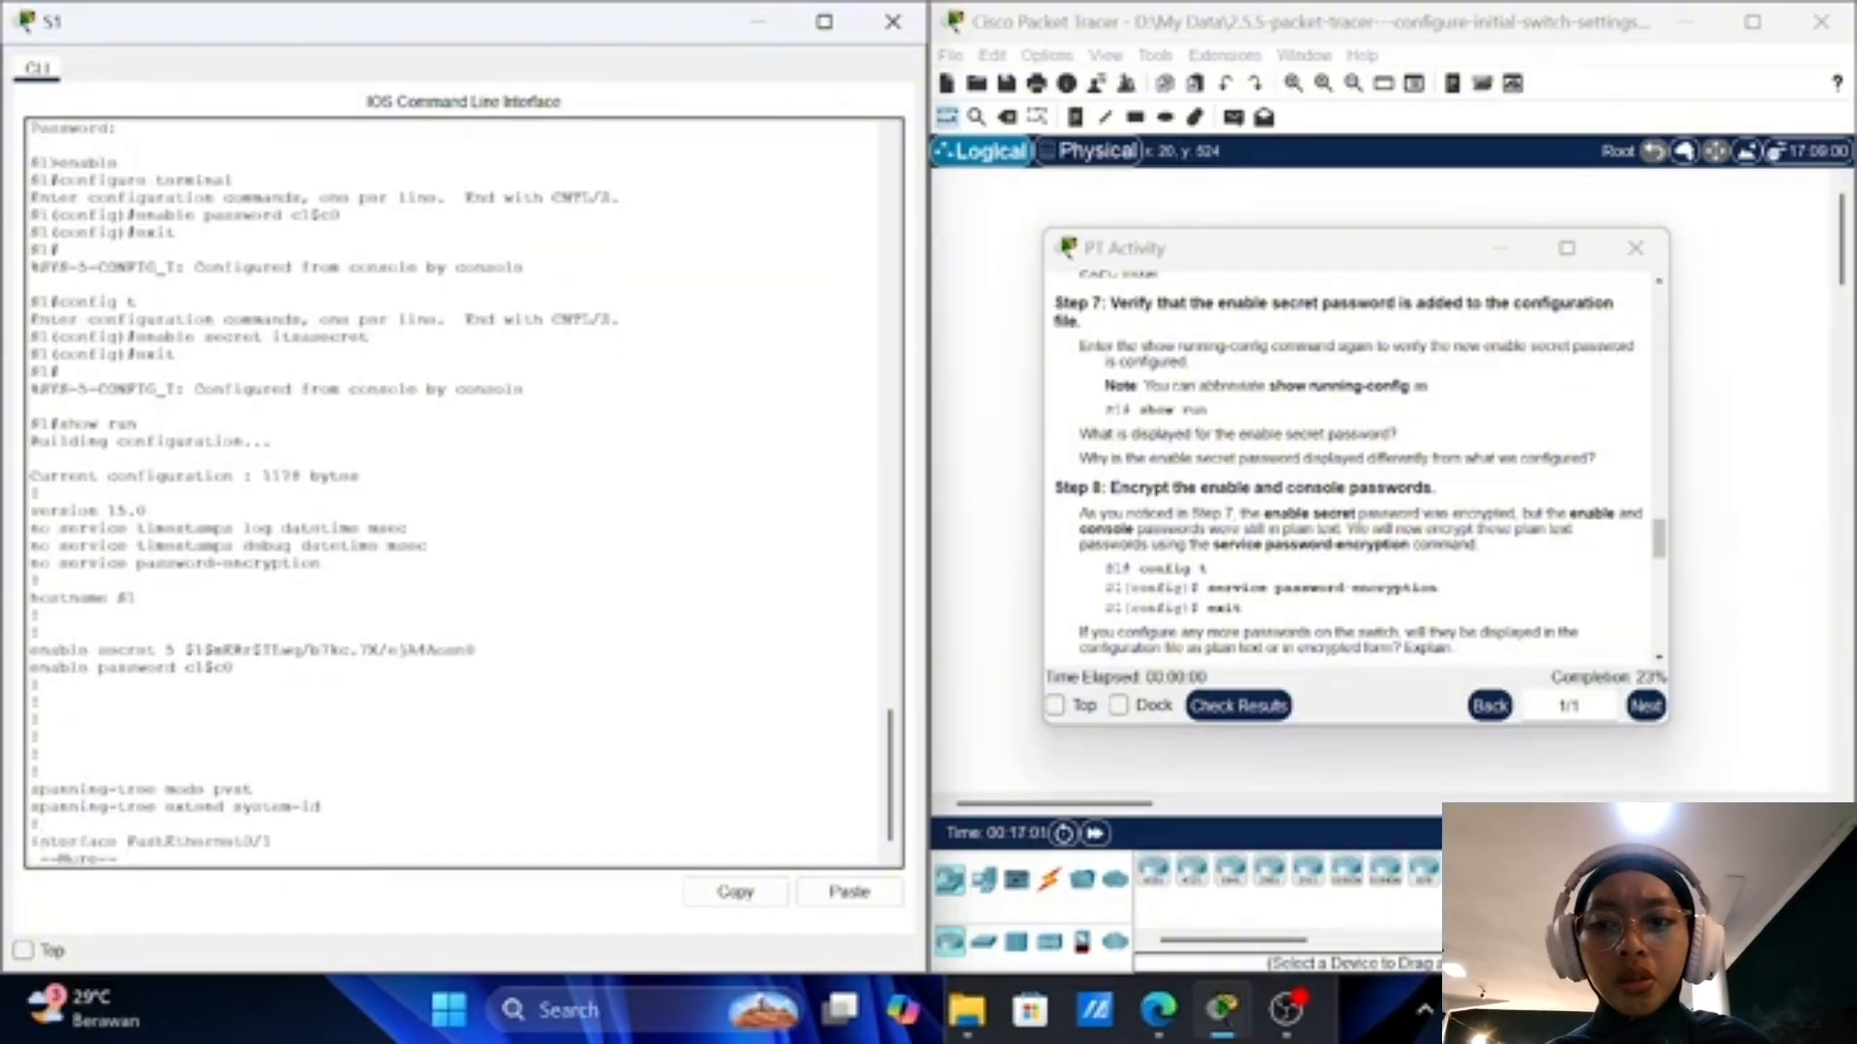
key("Return")
key("Return")
key("Return")
key("Return")
key("Return")
key("Return")
key("Return")
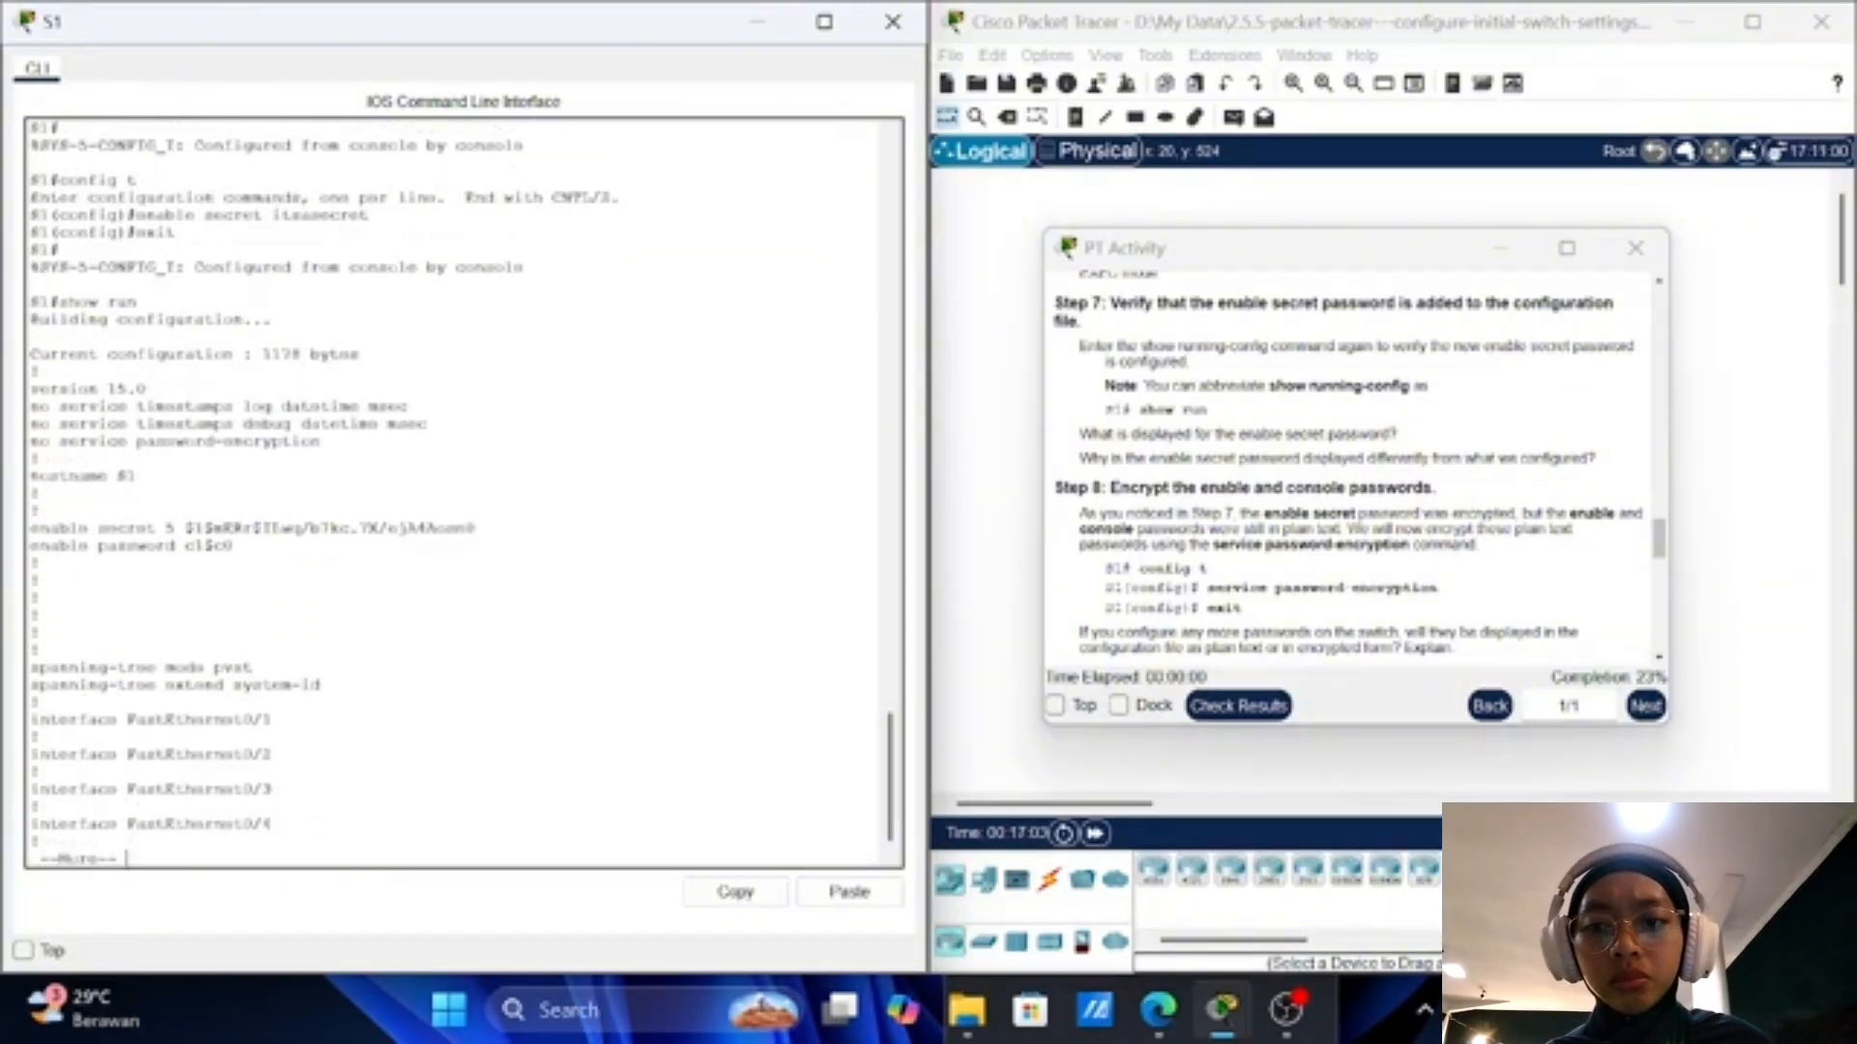
key("Return")
key("Return")
key("Return")
key("Return")
key("Return")
key("Return")
key("Return")
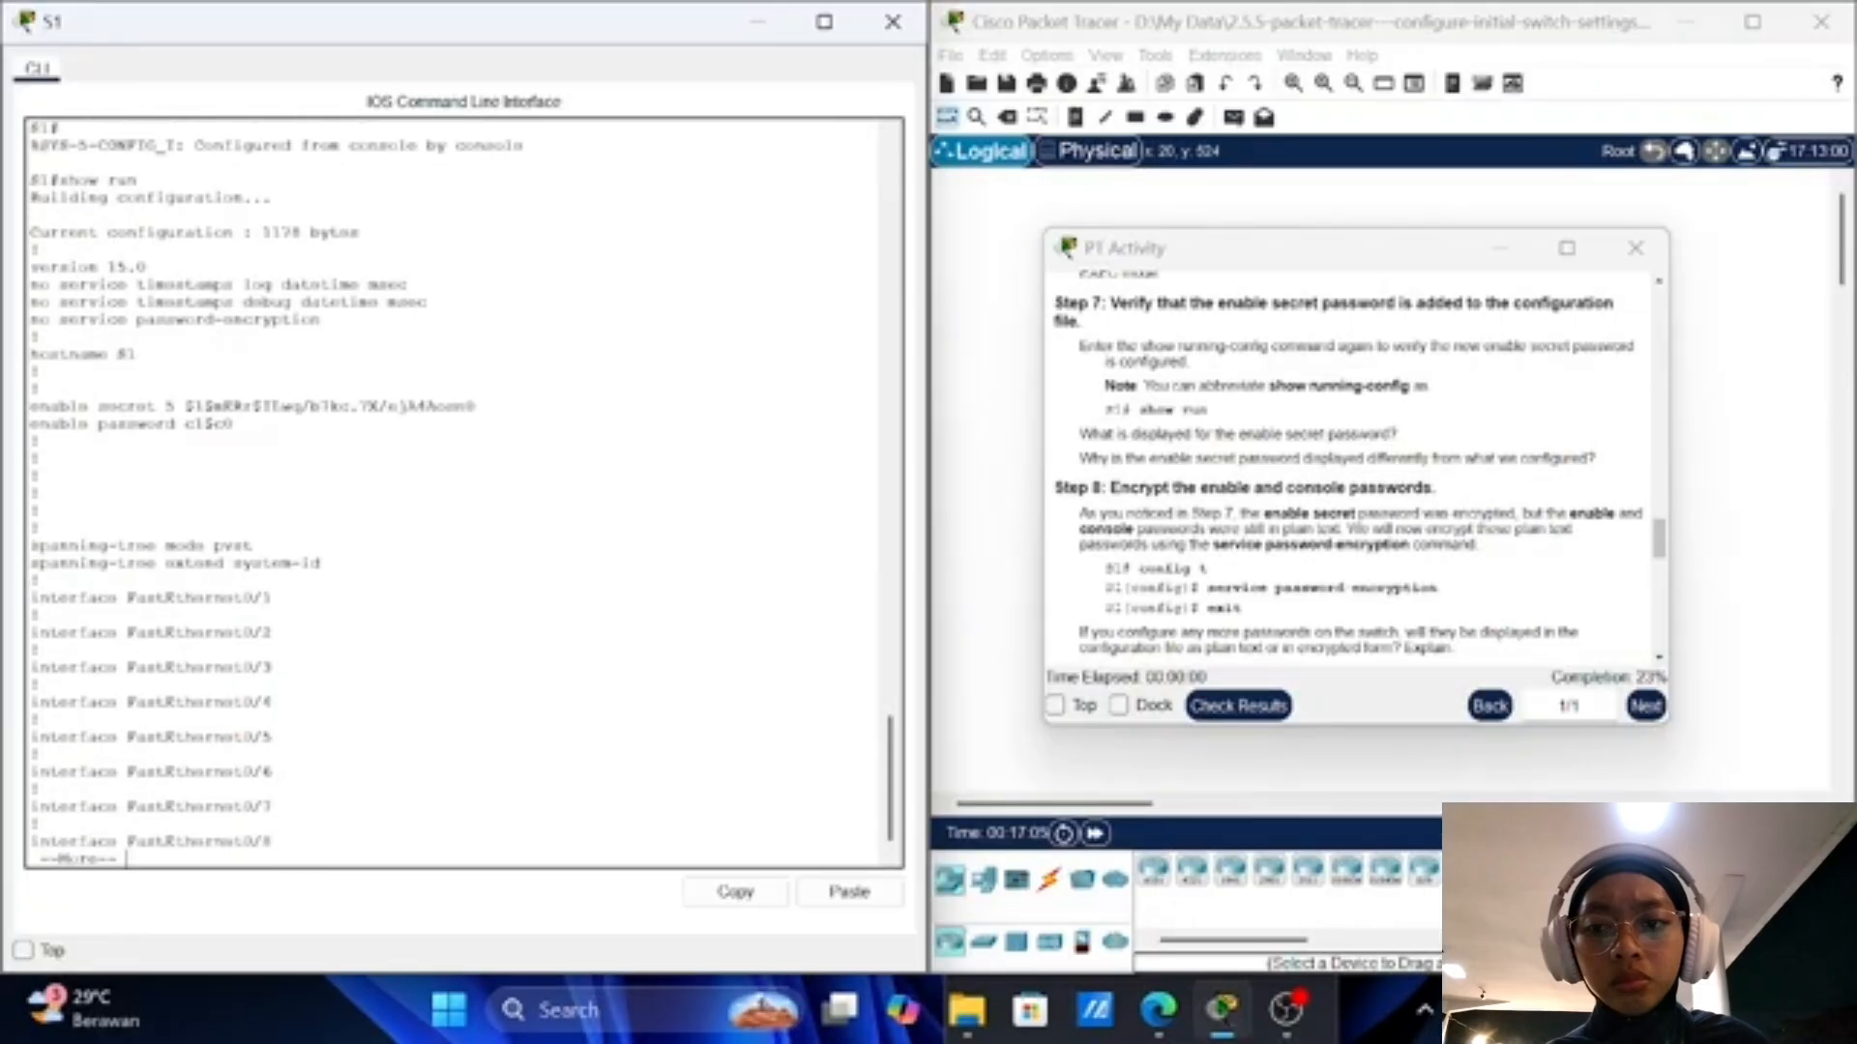
key("Return")
key("Return")
key("Return")
key("Return")
key("Return")
key("Return")
key("Return")
key("Return")
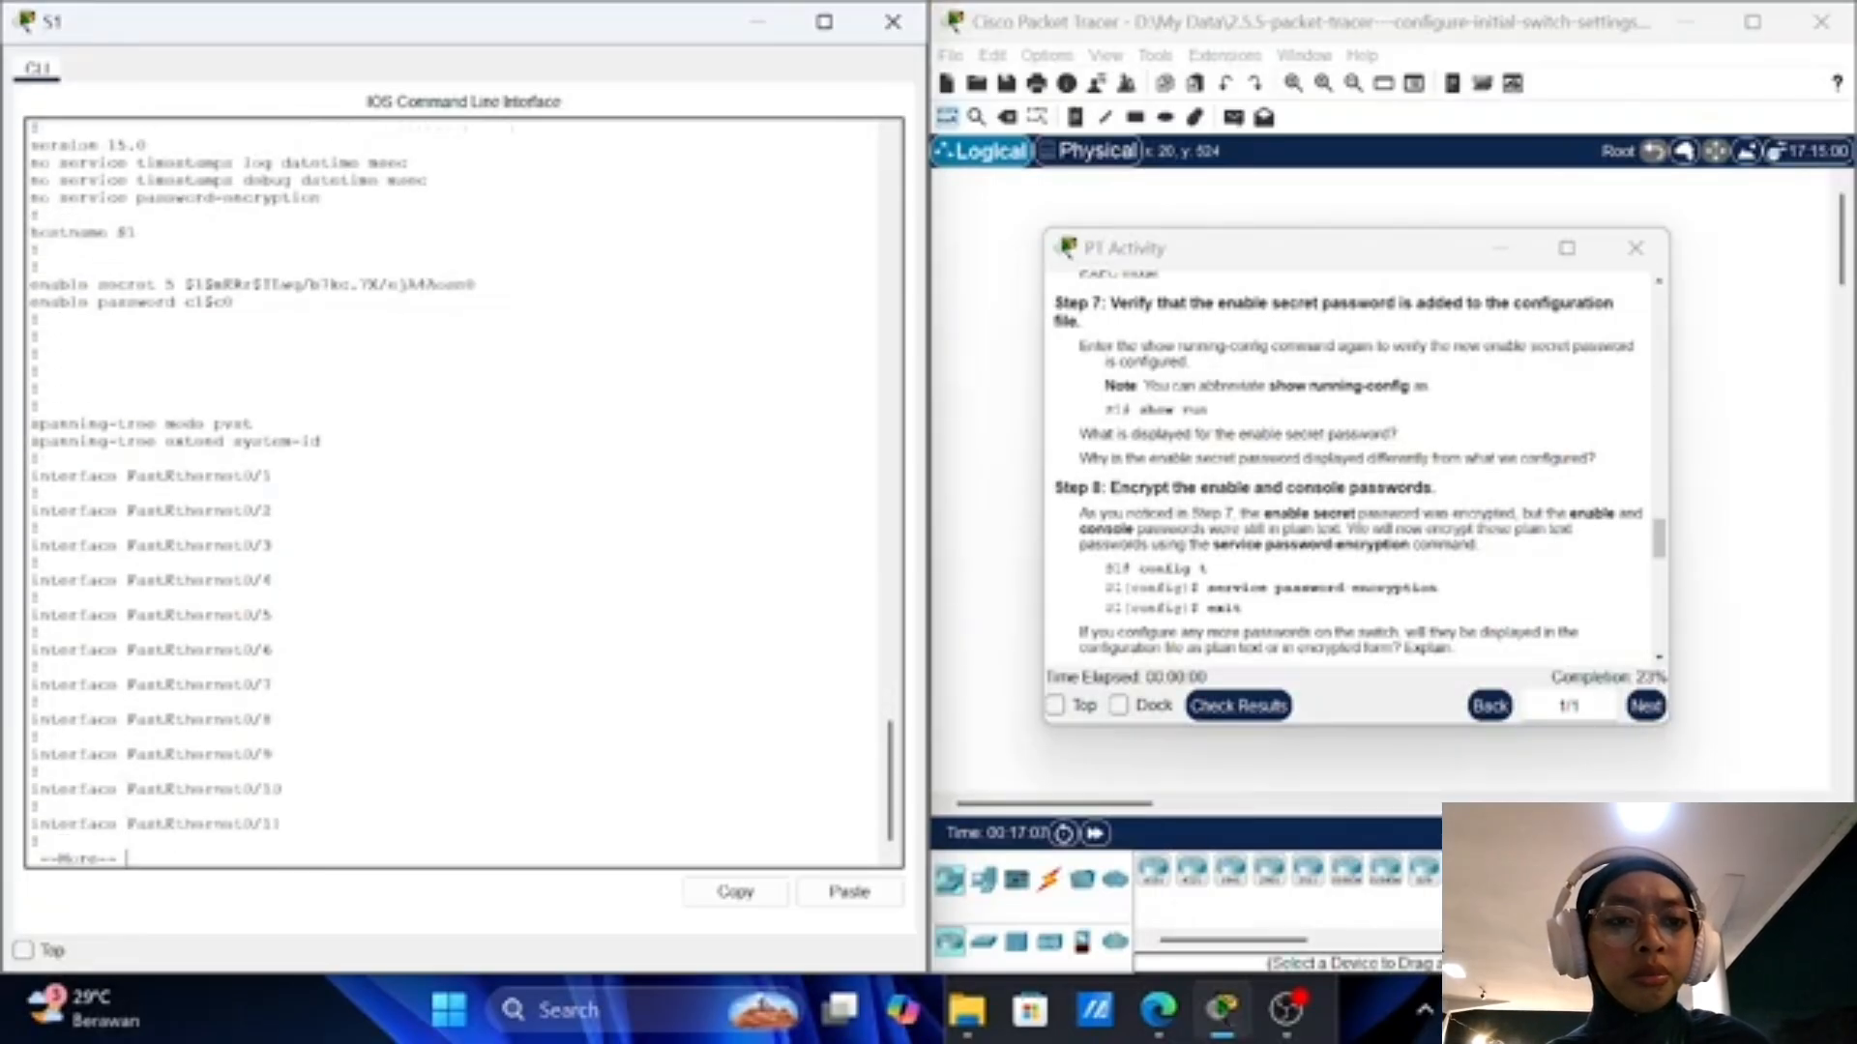
key("Return")
key("Return")
key("Return")
key("Return")
key("Return")
key("Return")
key("Return")
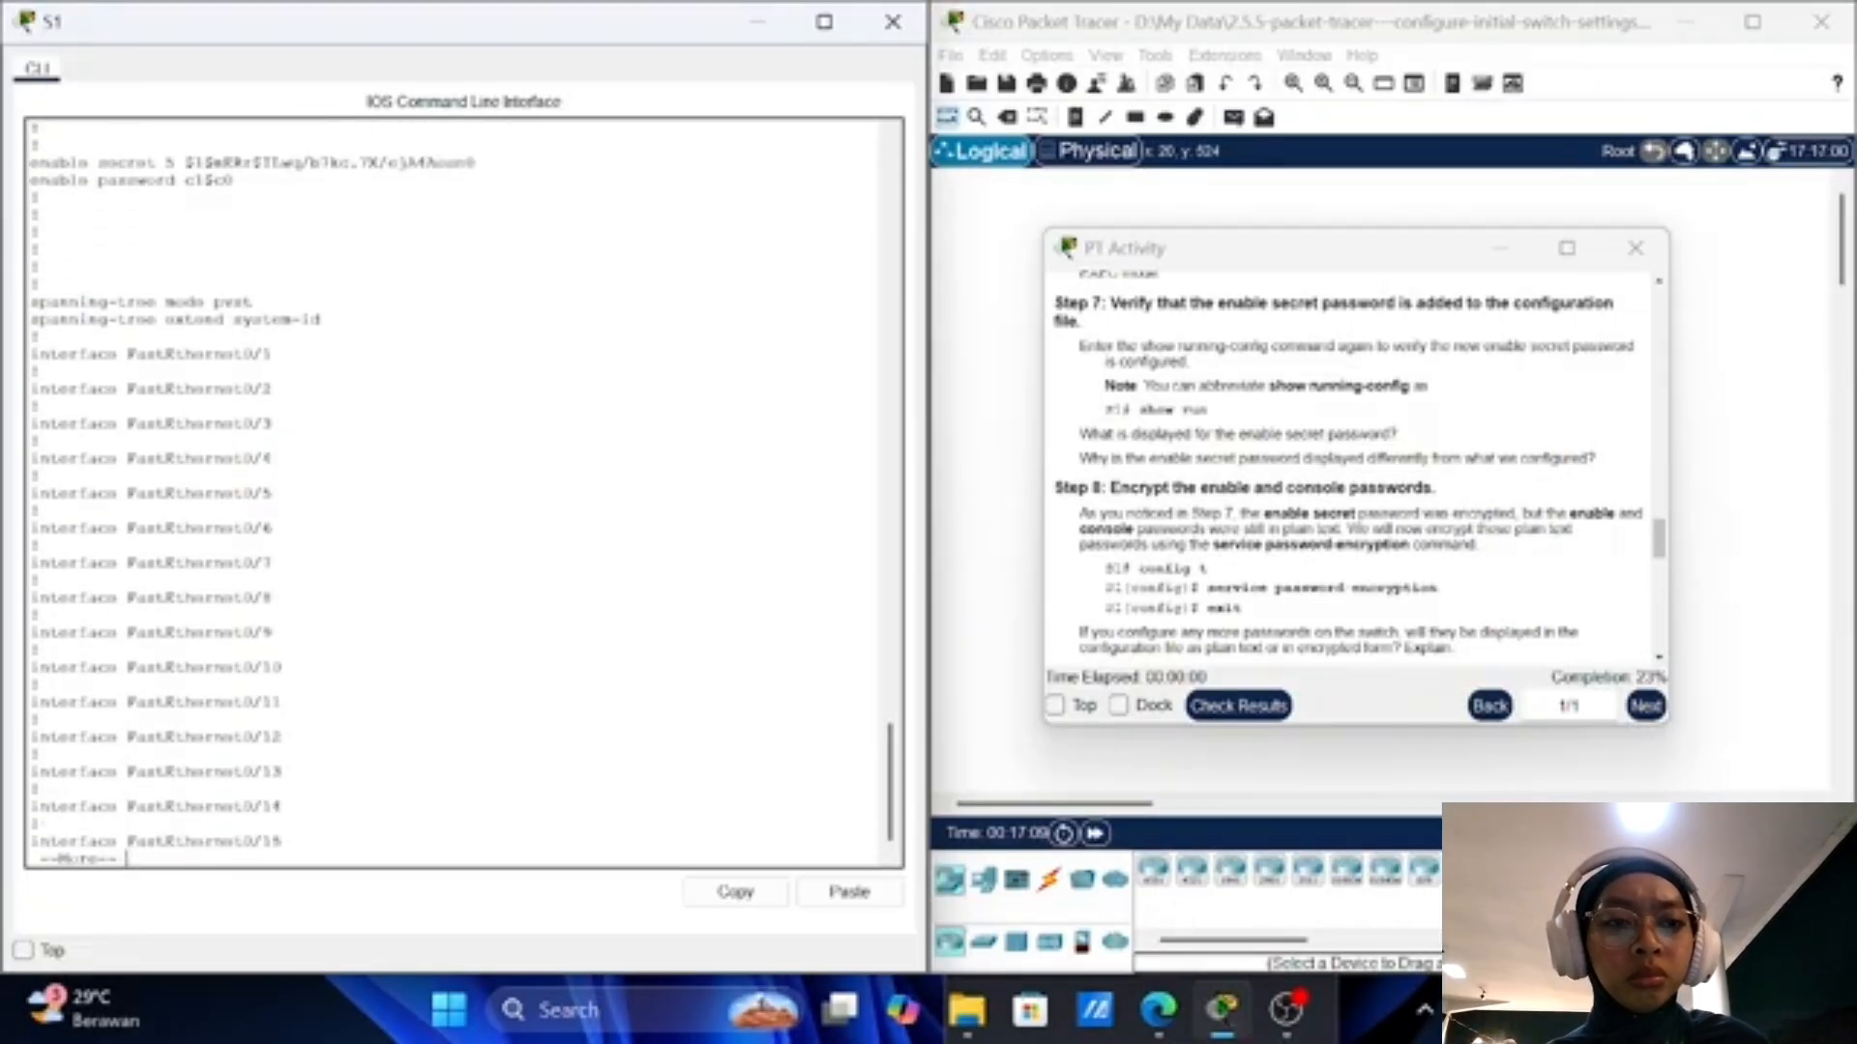
key("Return")
key("Return")
key("Return")
key("Return")
key("Return")
key("Return")
key("Return")
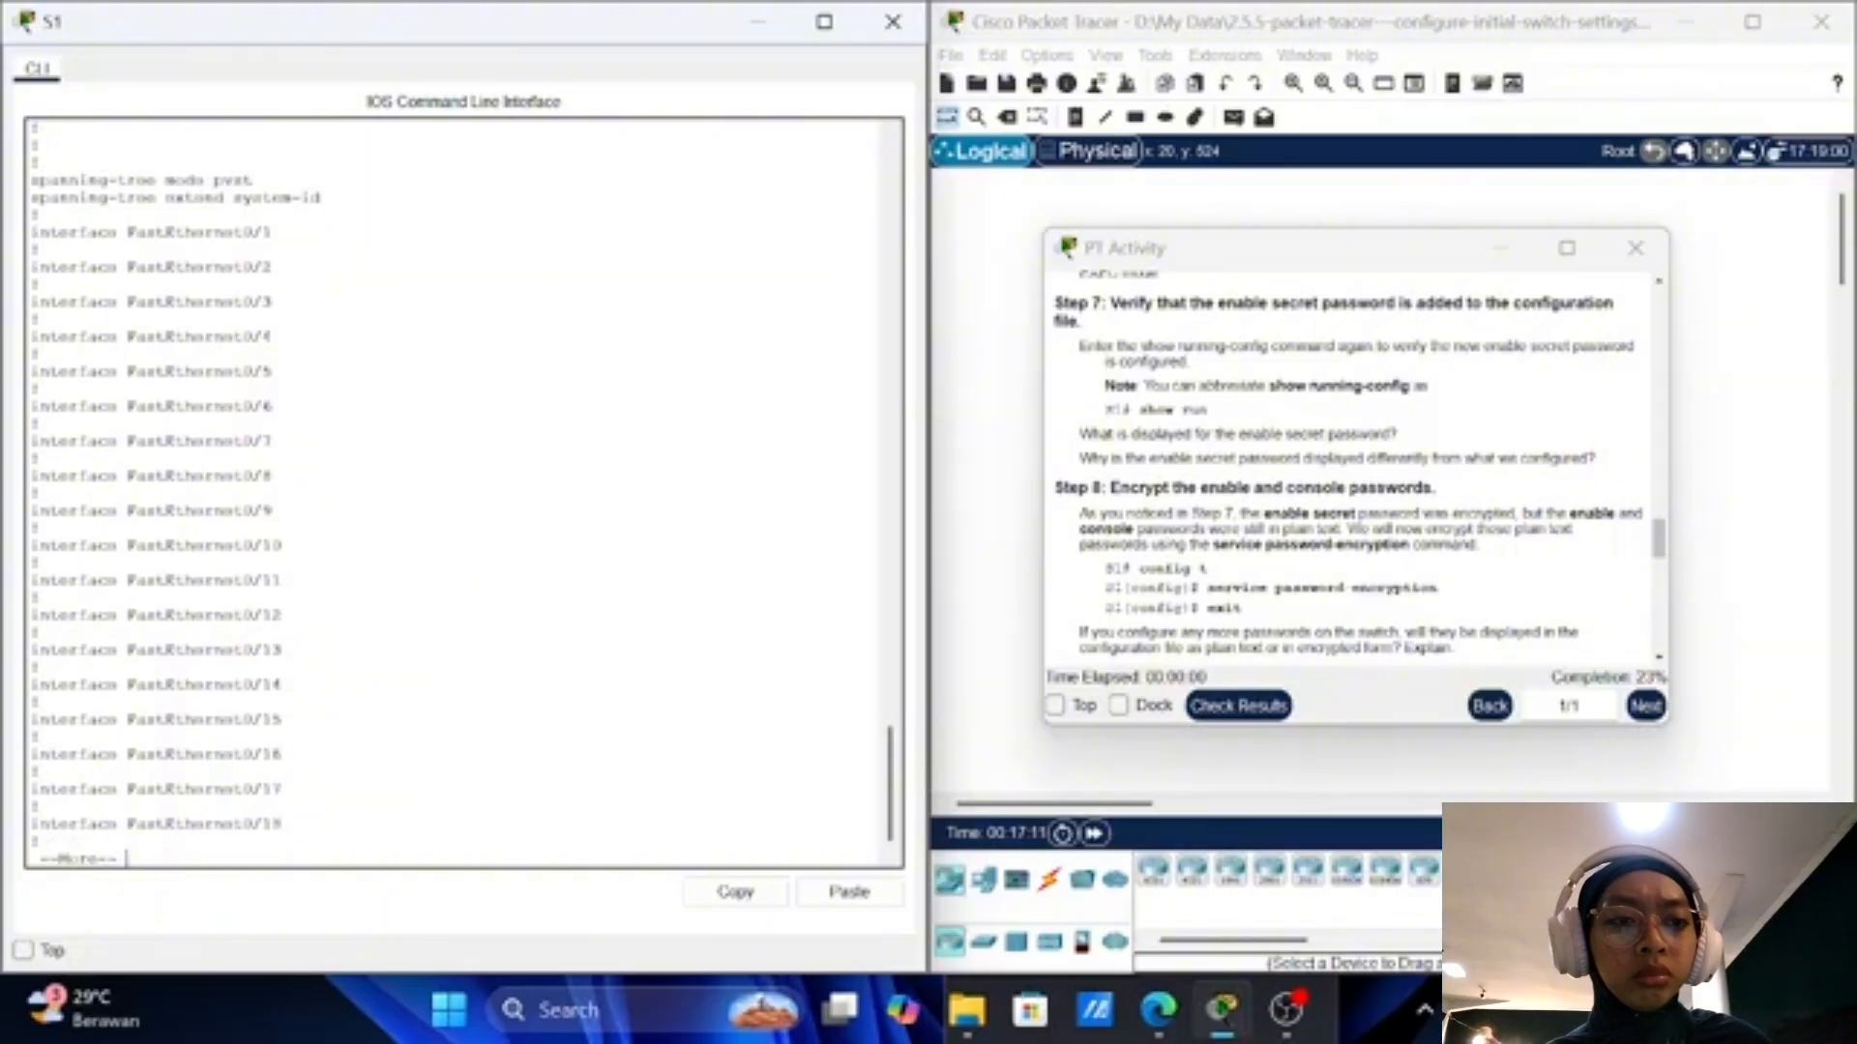
key("Return")
key("Return")
key("Return")
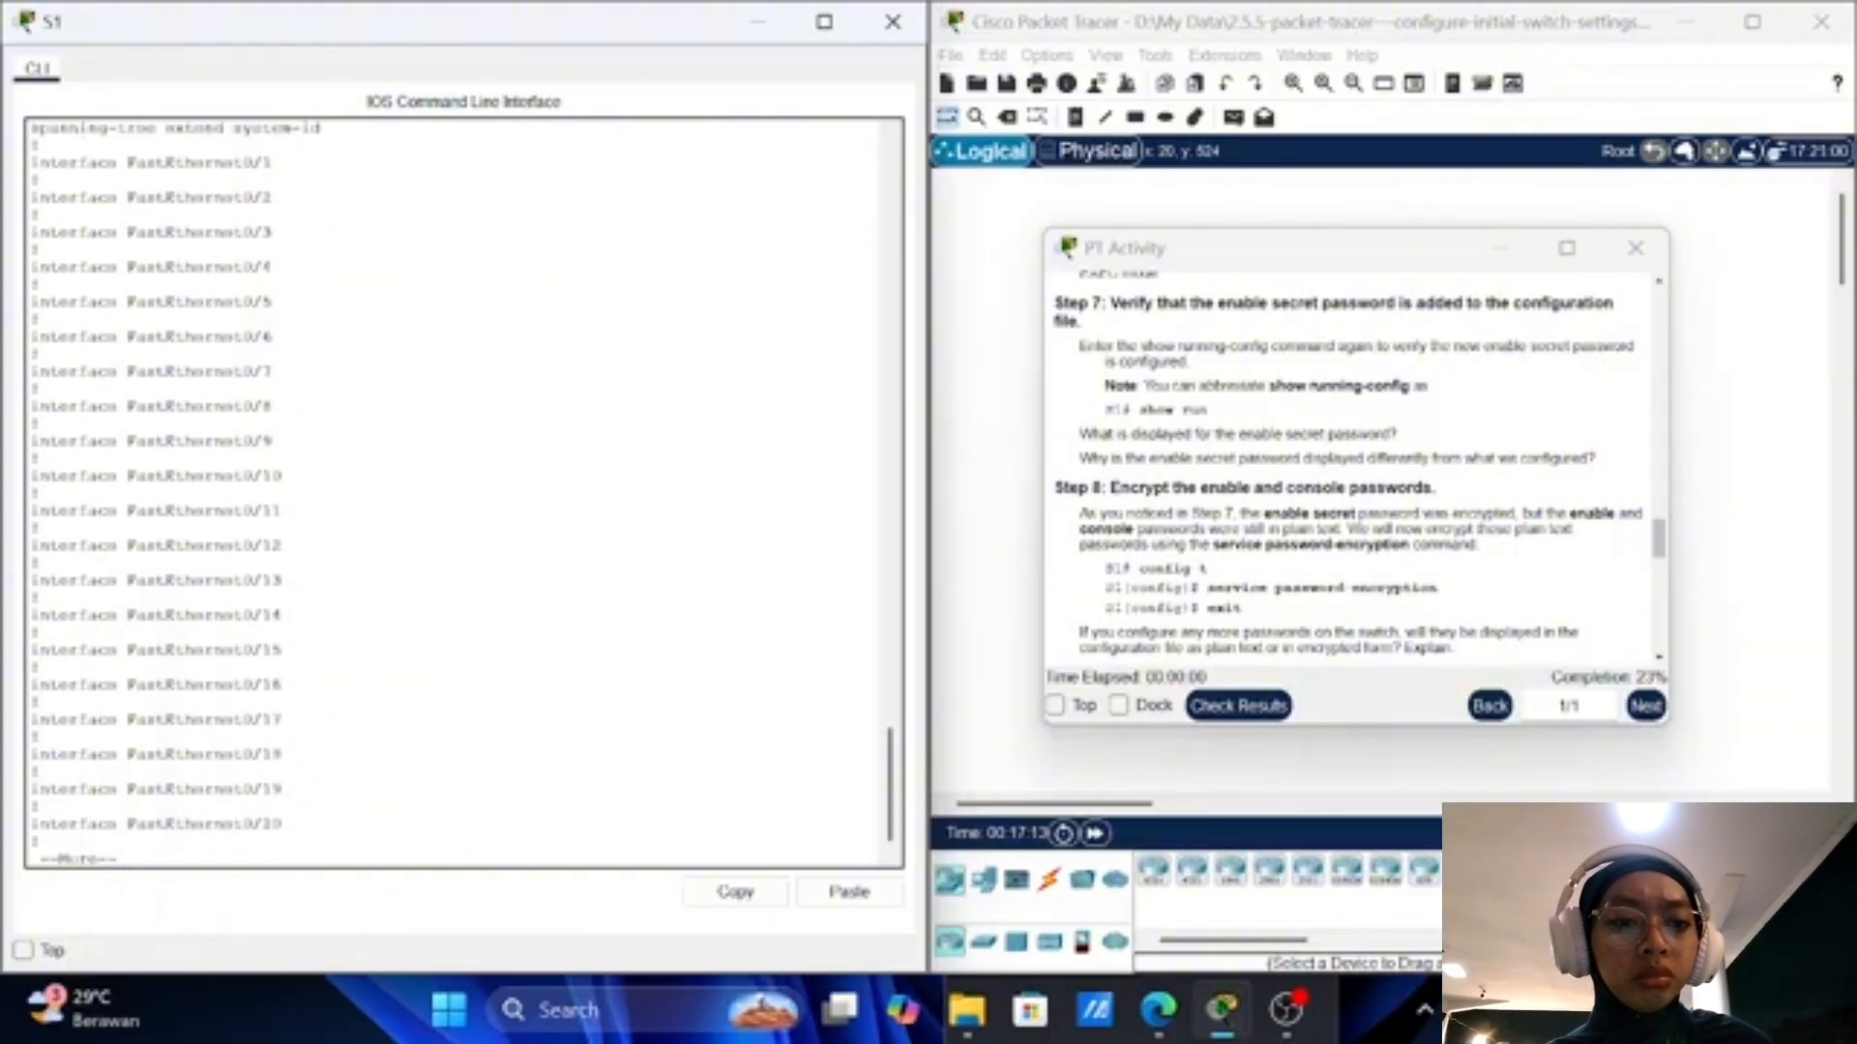
key("Return")
key("Return")
key("Return")
key("Return")
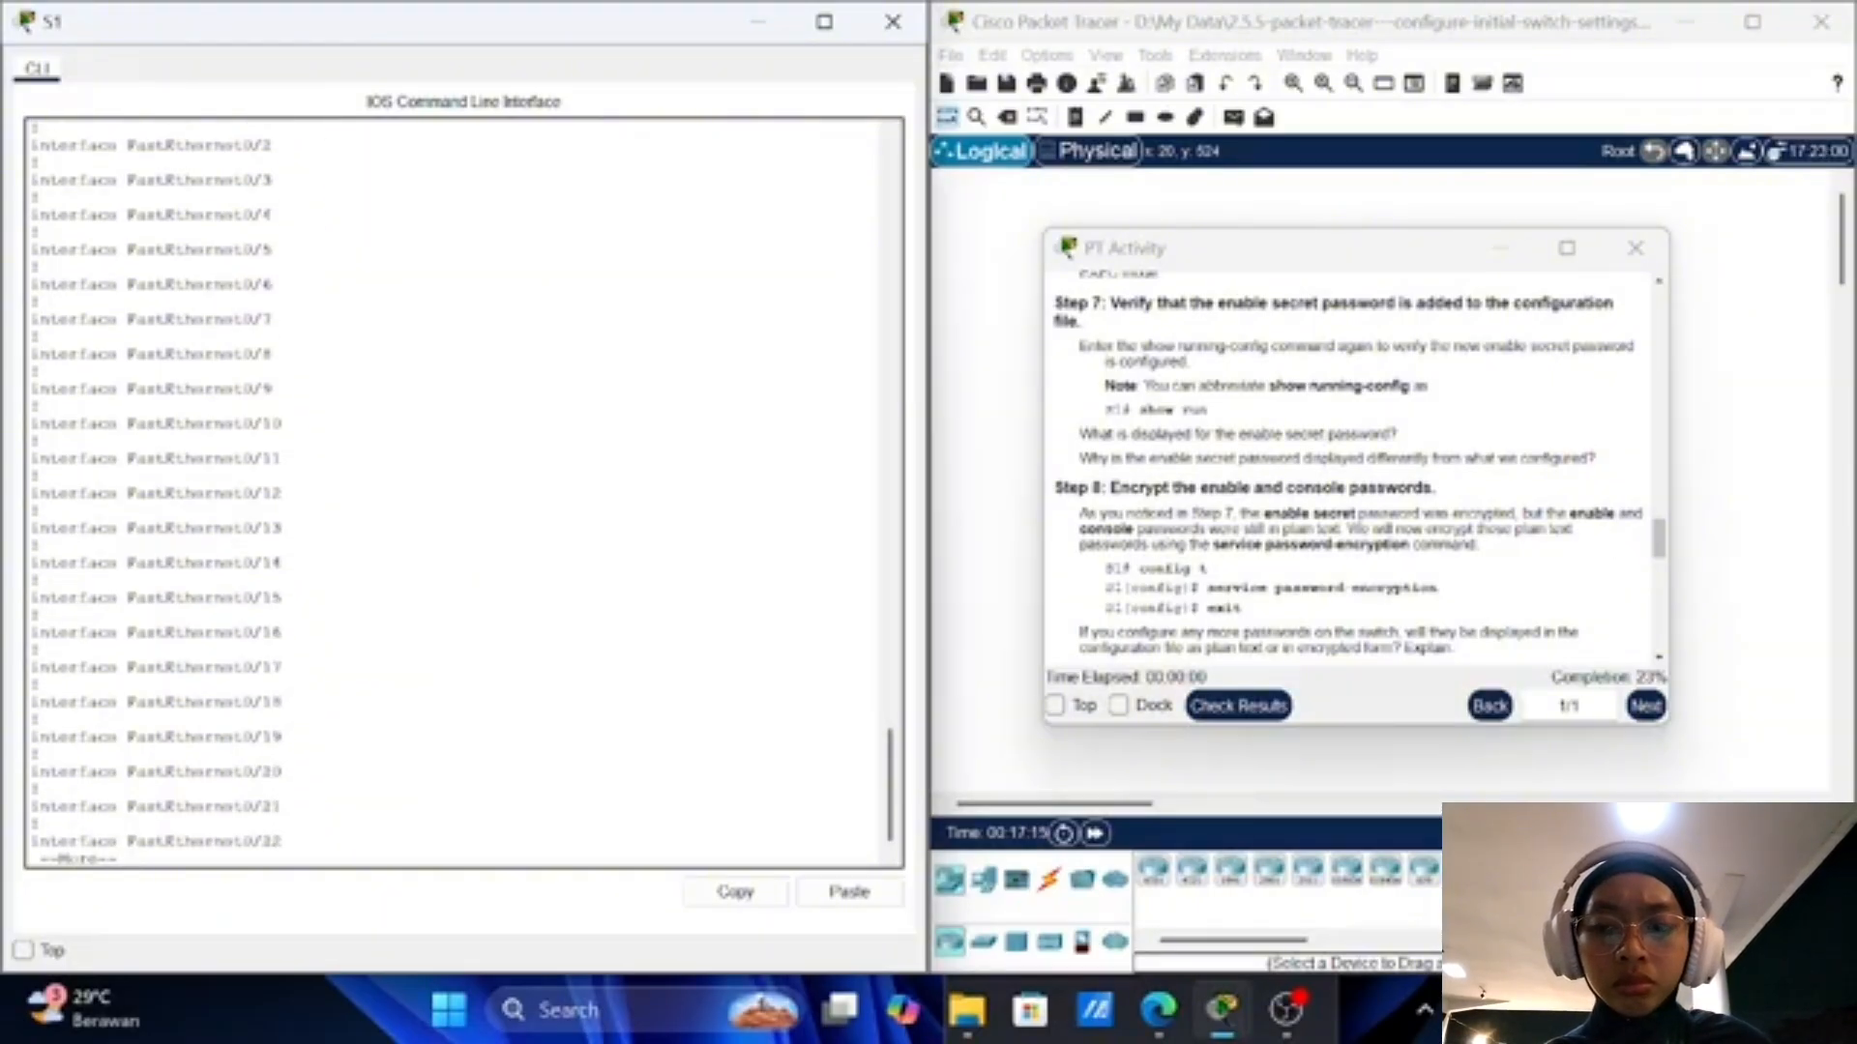
key("Return")
key("Return")
key("Return")
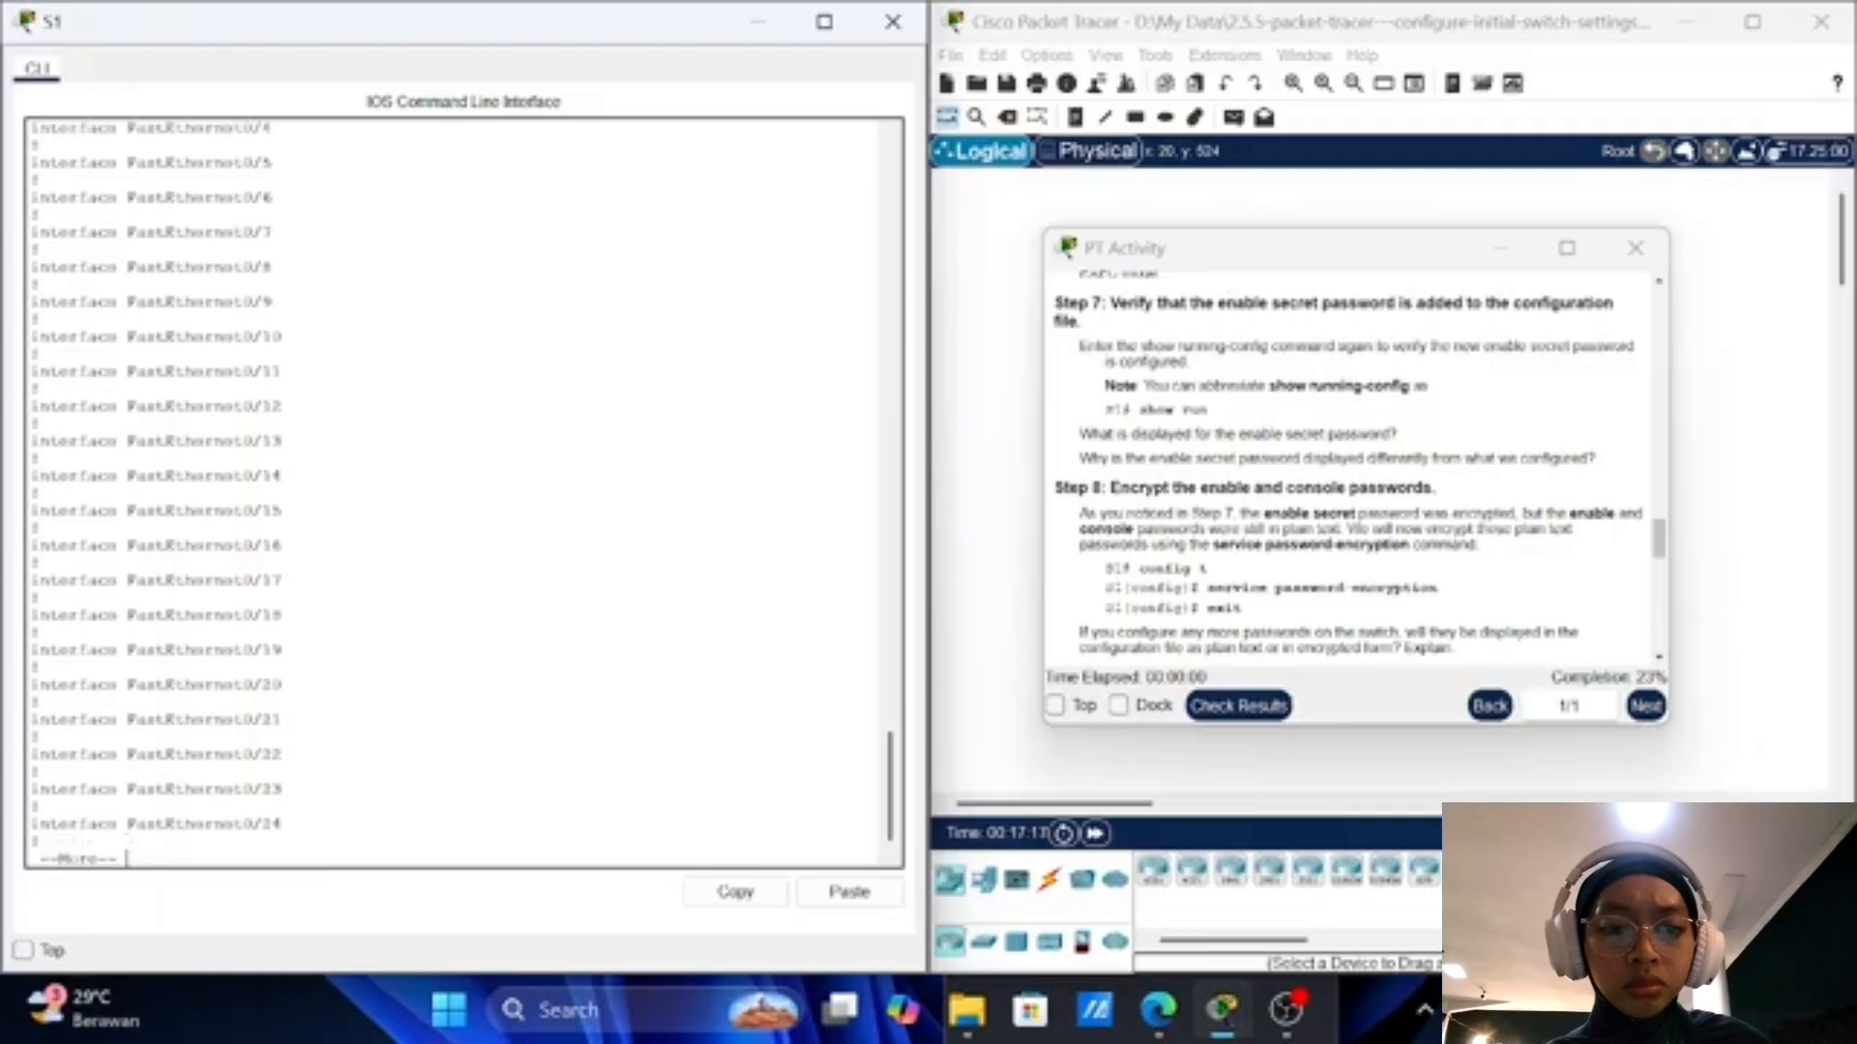
key("Return")
key("Return")
key("Return")
key("Return")
key("Return")
key("Return")
key("Return")
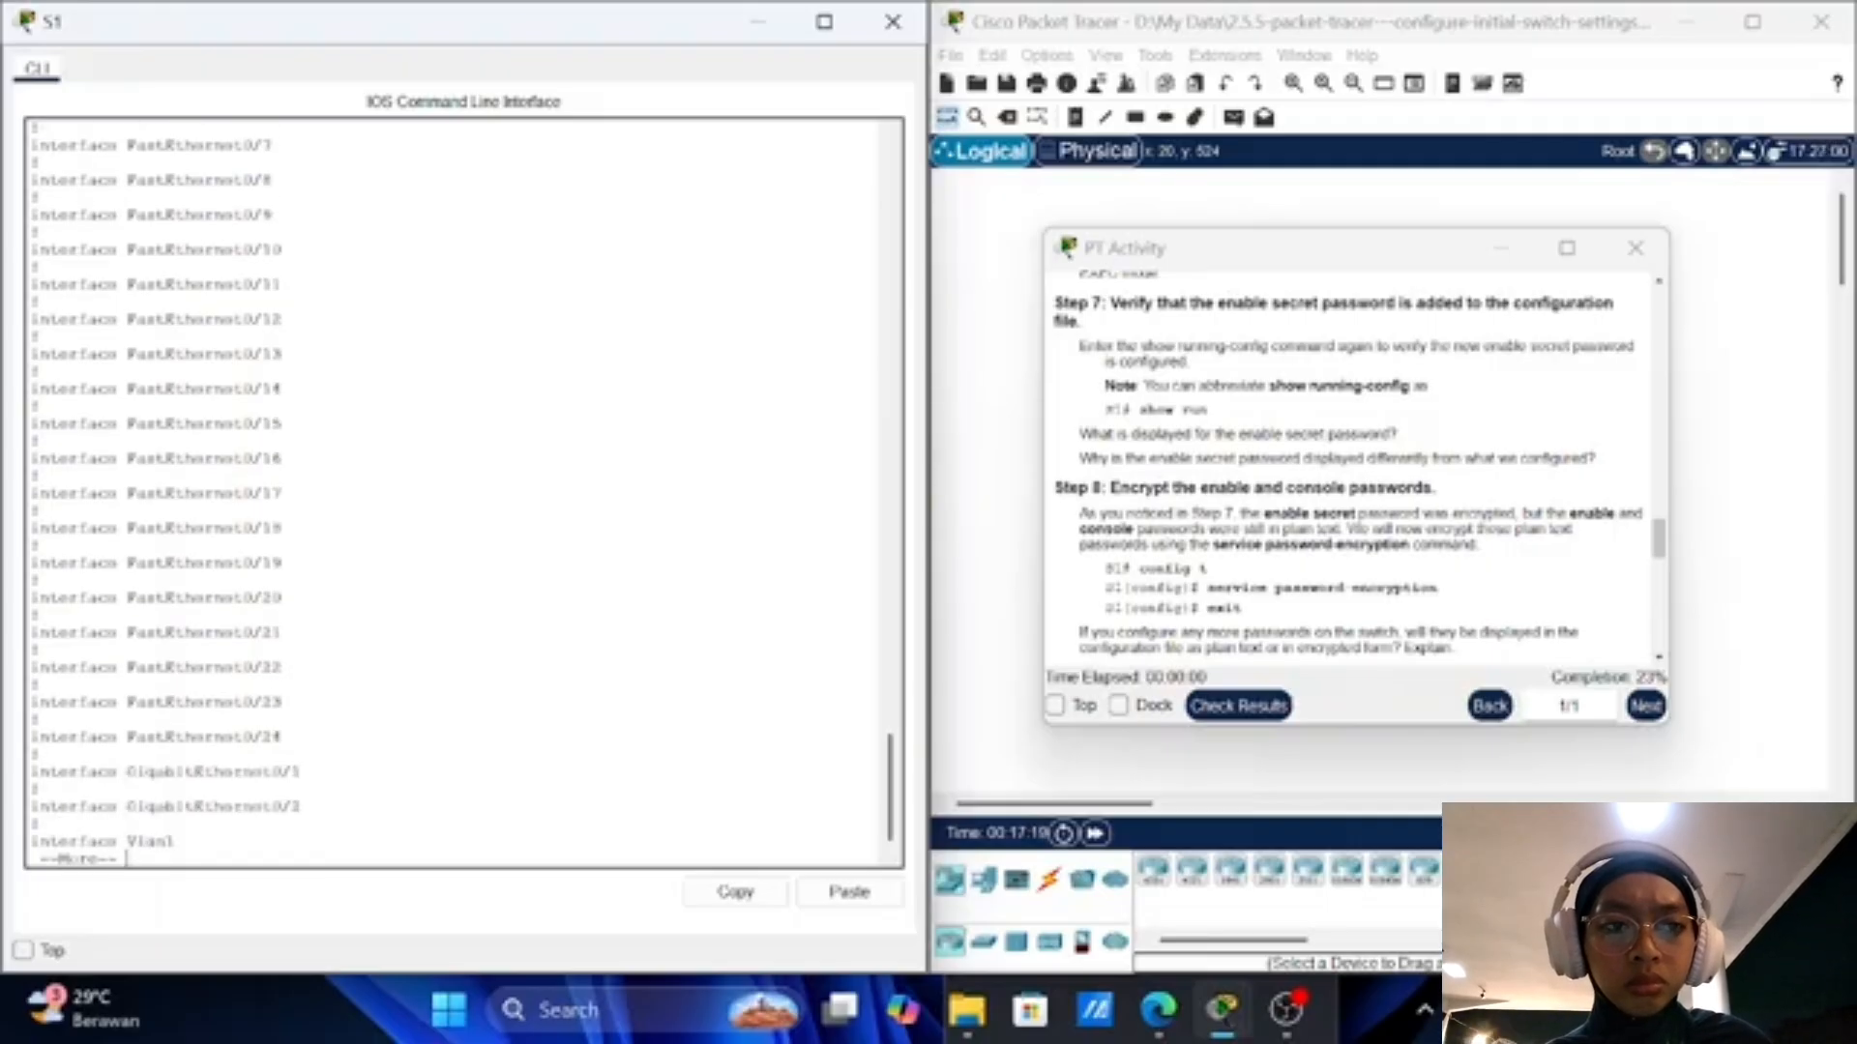
key("Return")
key("Return")
key("Return")
key("Return")
key("Return")
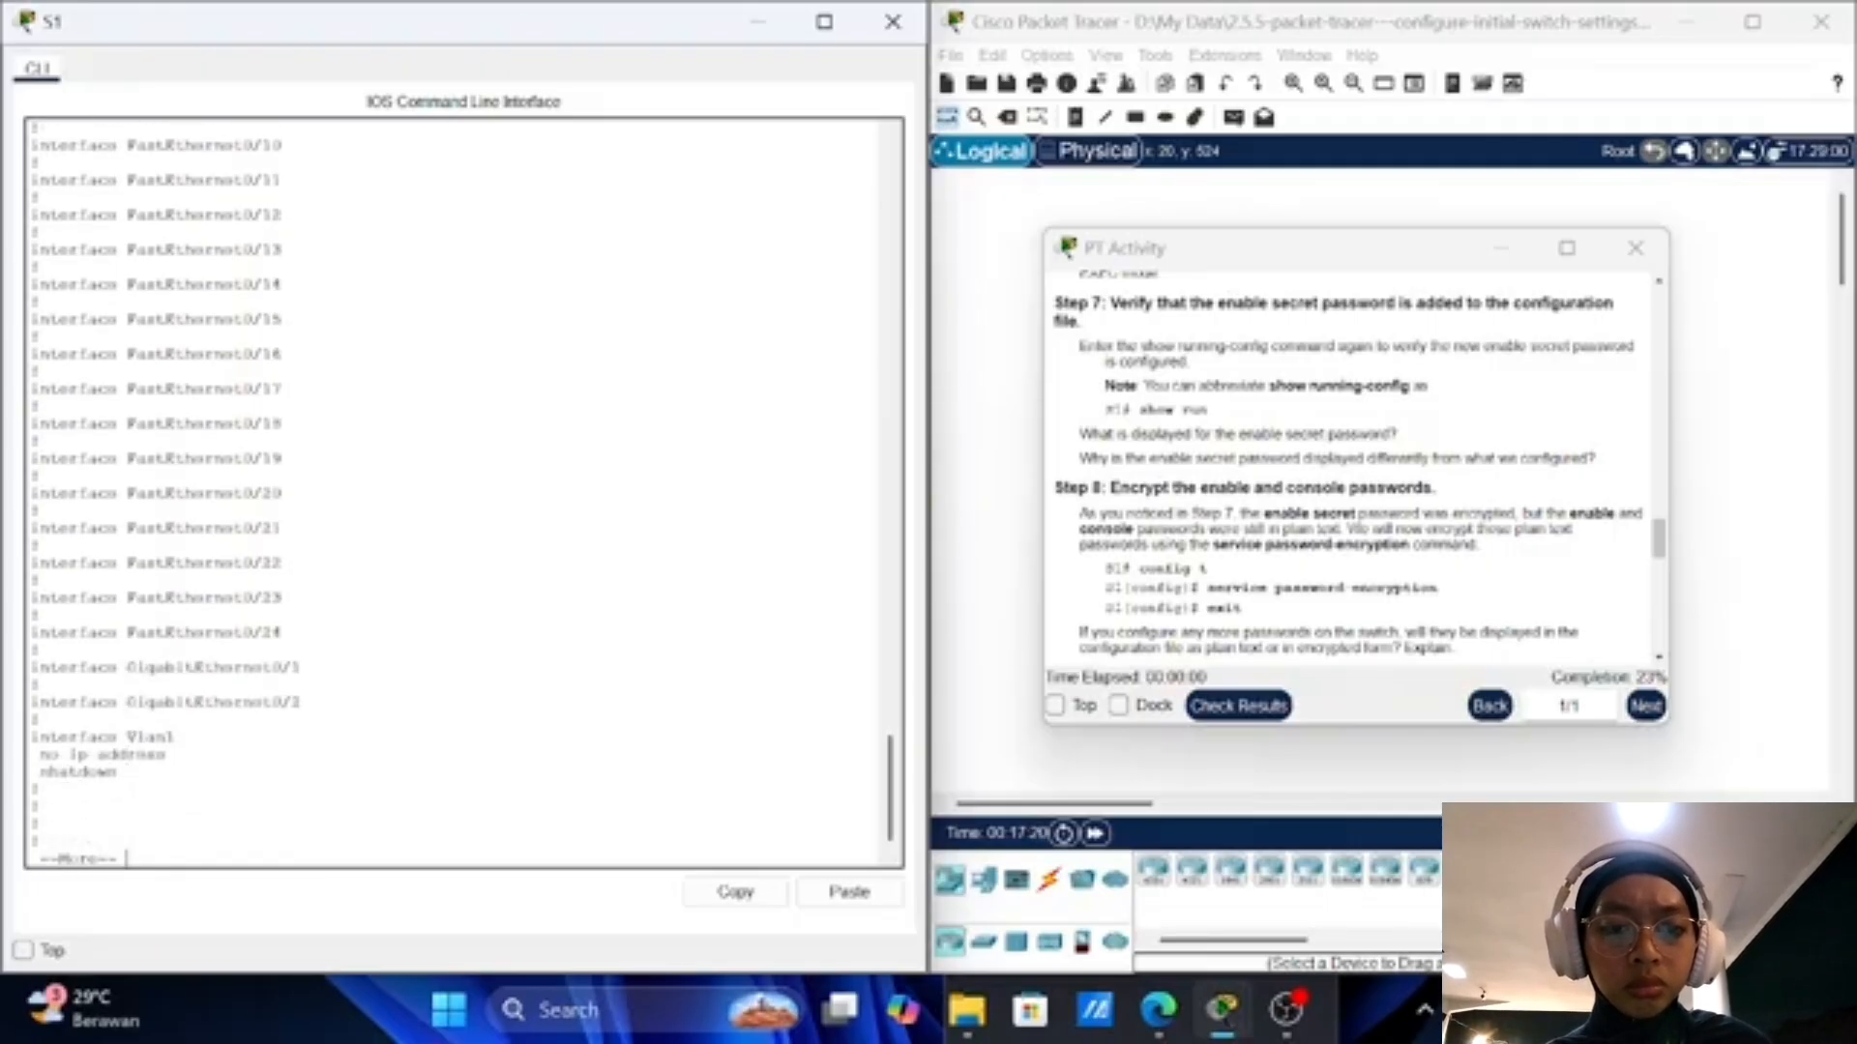
key("Return")
key("Return")
key("Return")
key("Return")
key("Return")
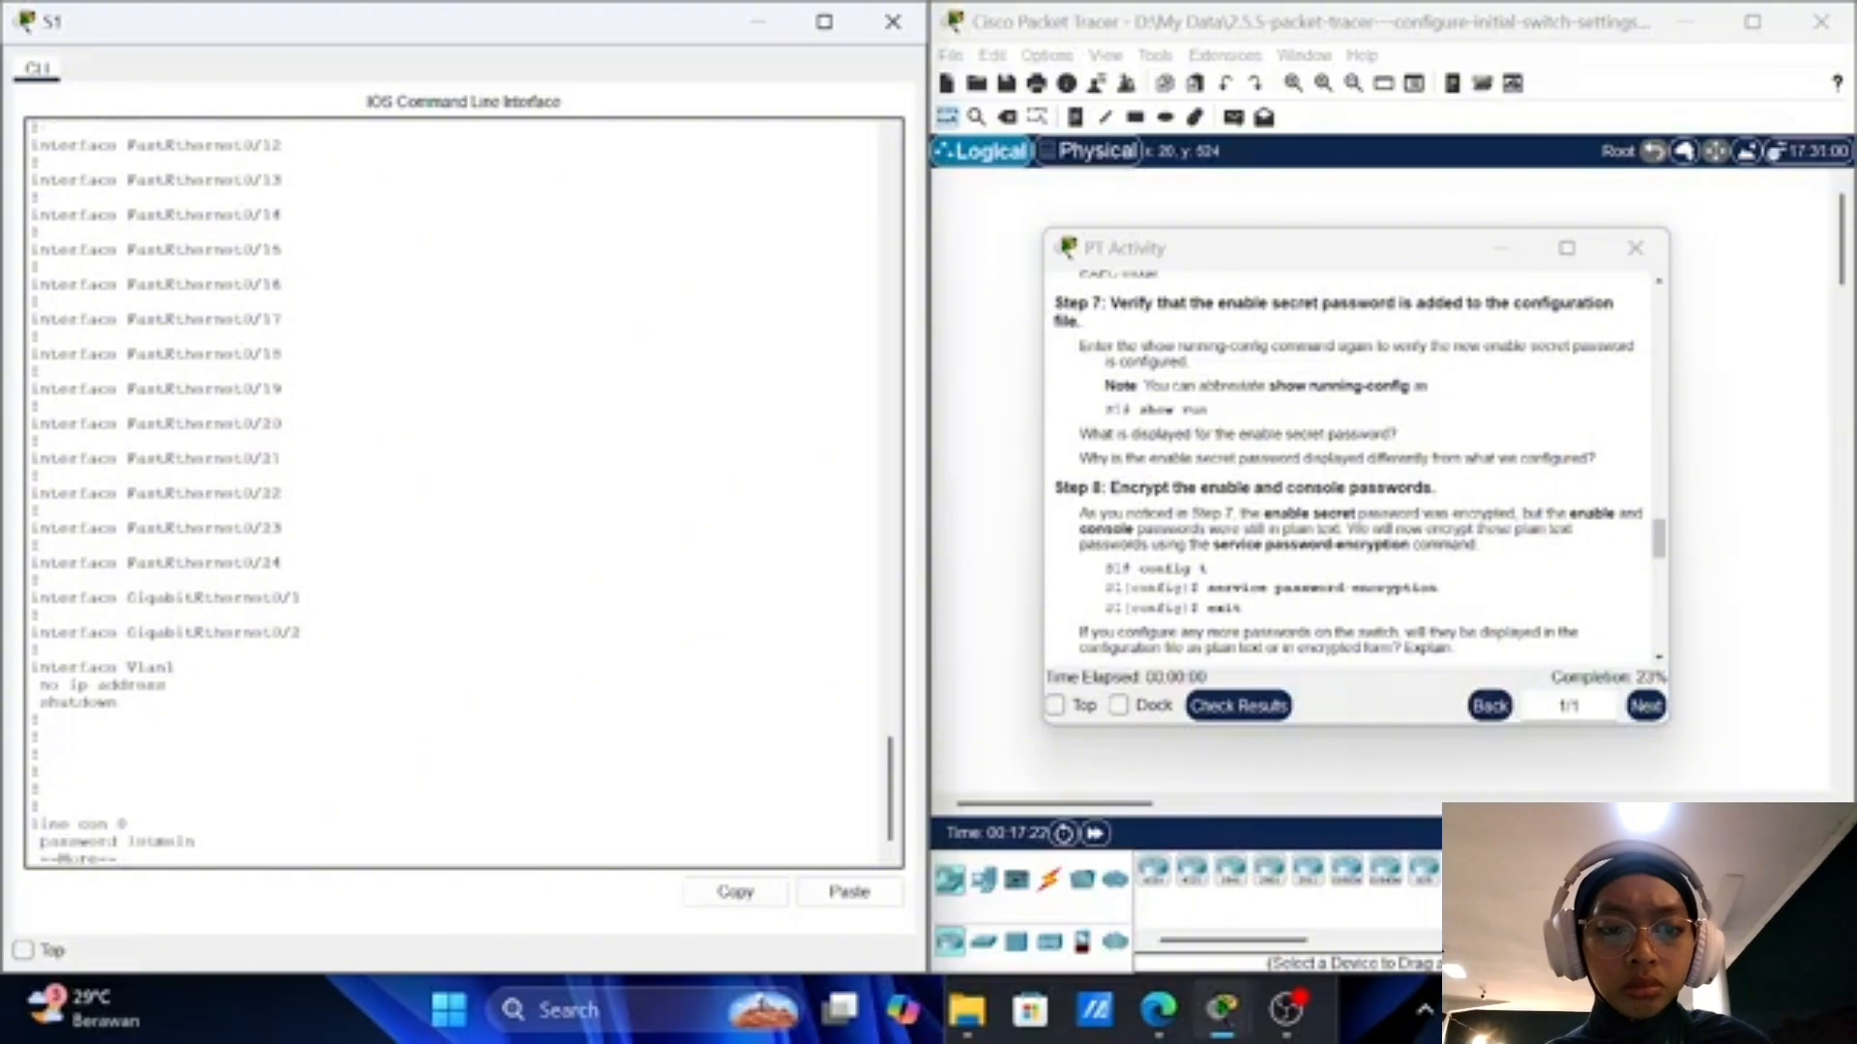
key("Return")
key("Return")
key("Return")
key("Return")
key("Return")
key("Return")
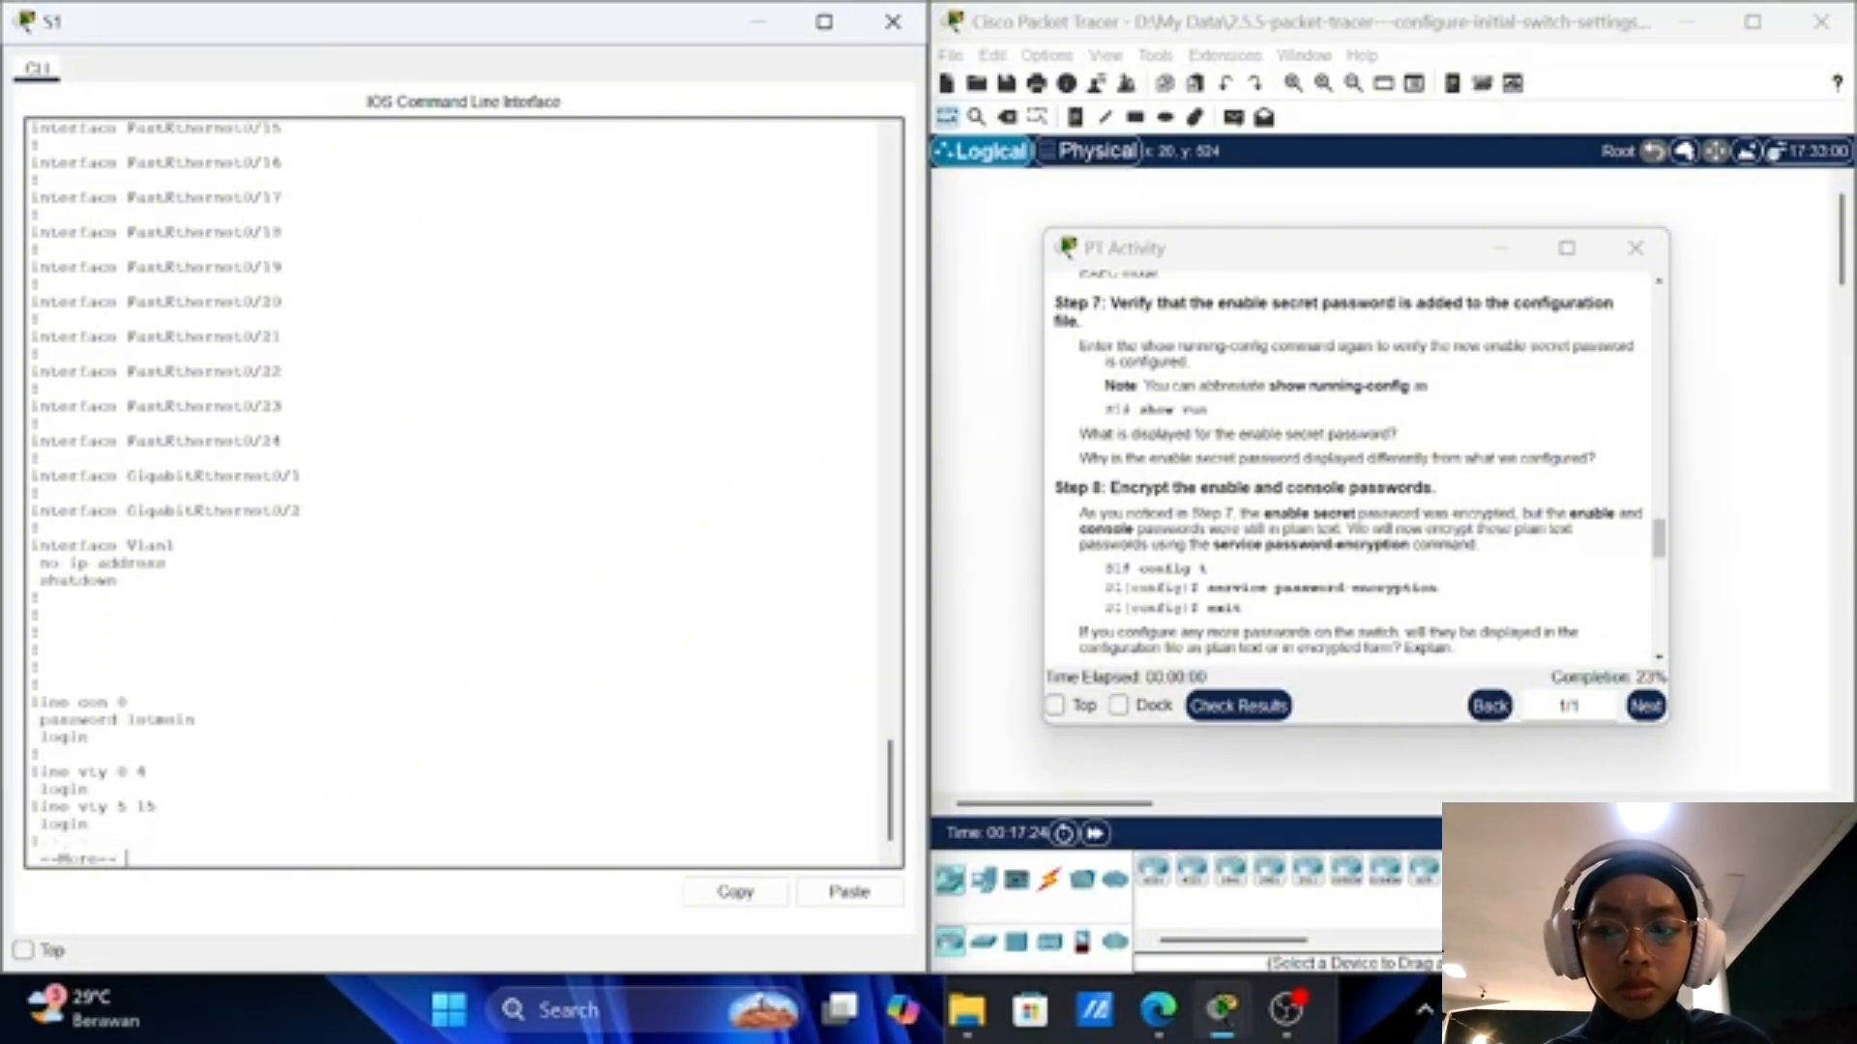
key("Return")
key("Return")
key("Return")
key("Return")
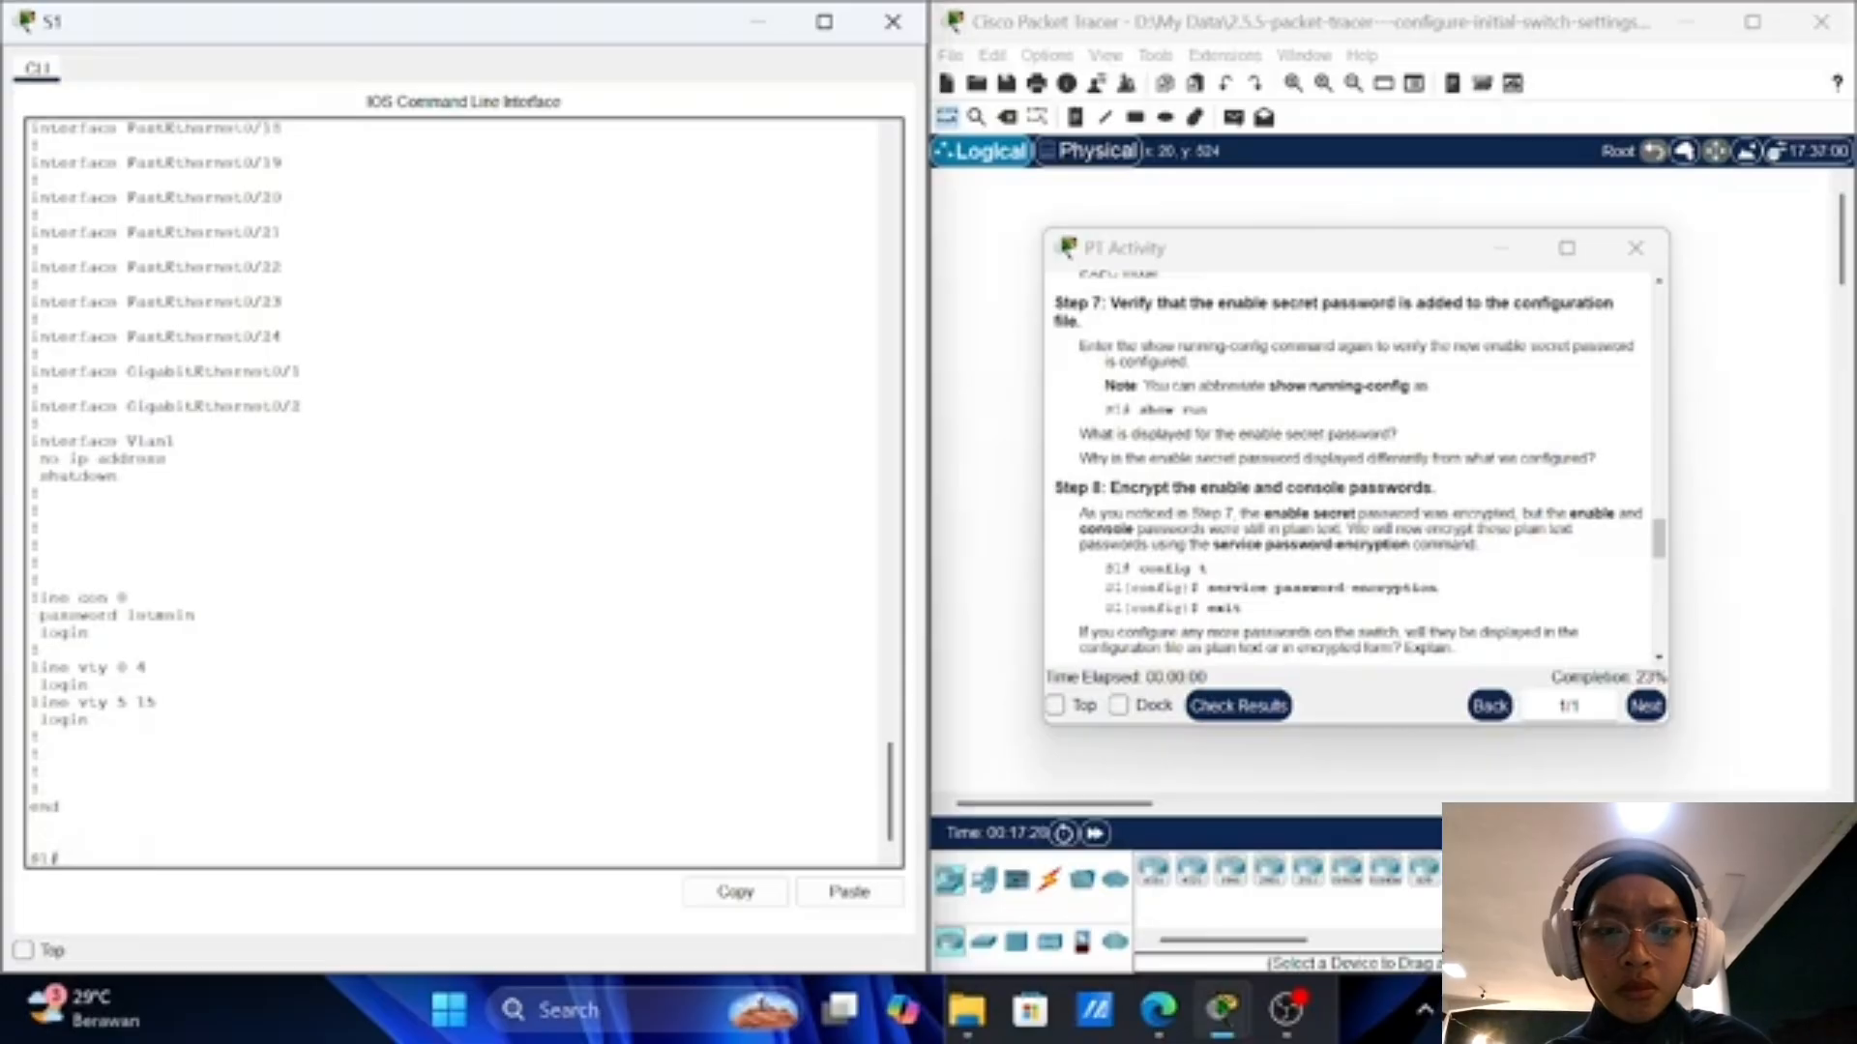
scroll(1283, 615, "down", 2)
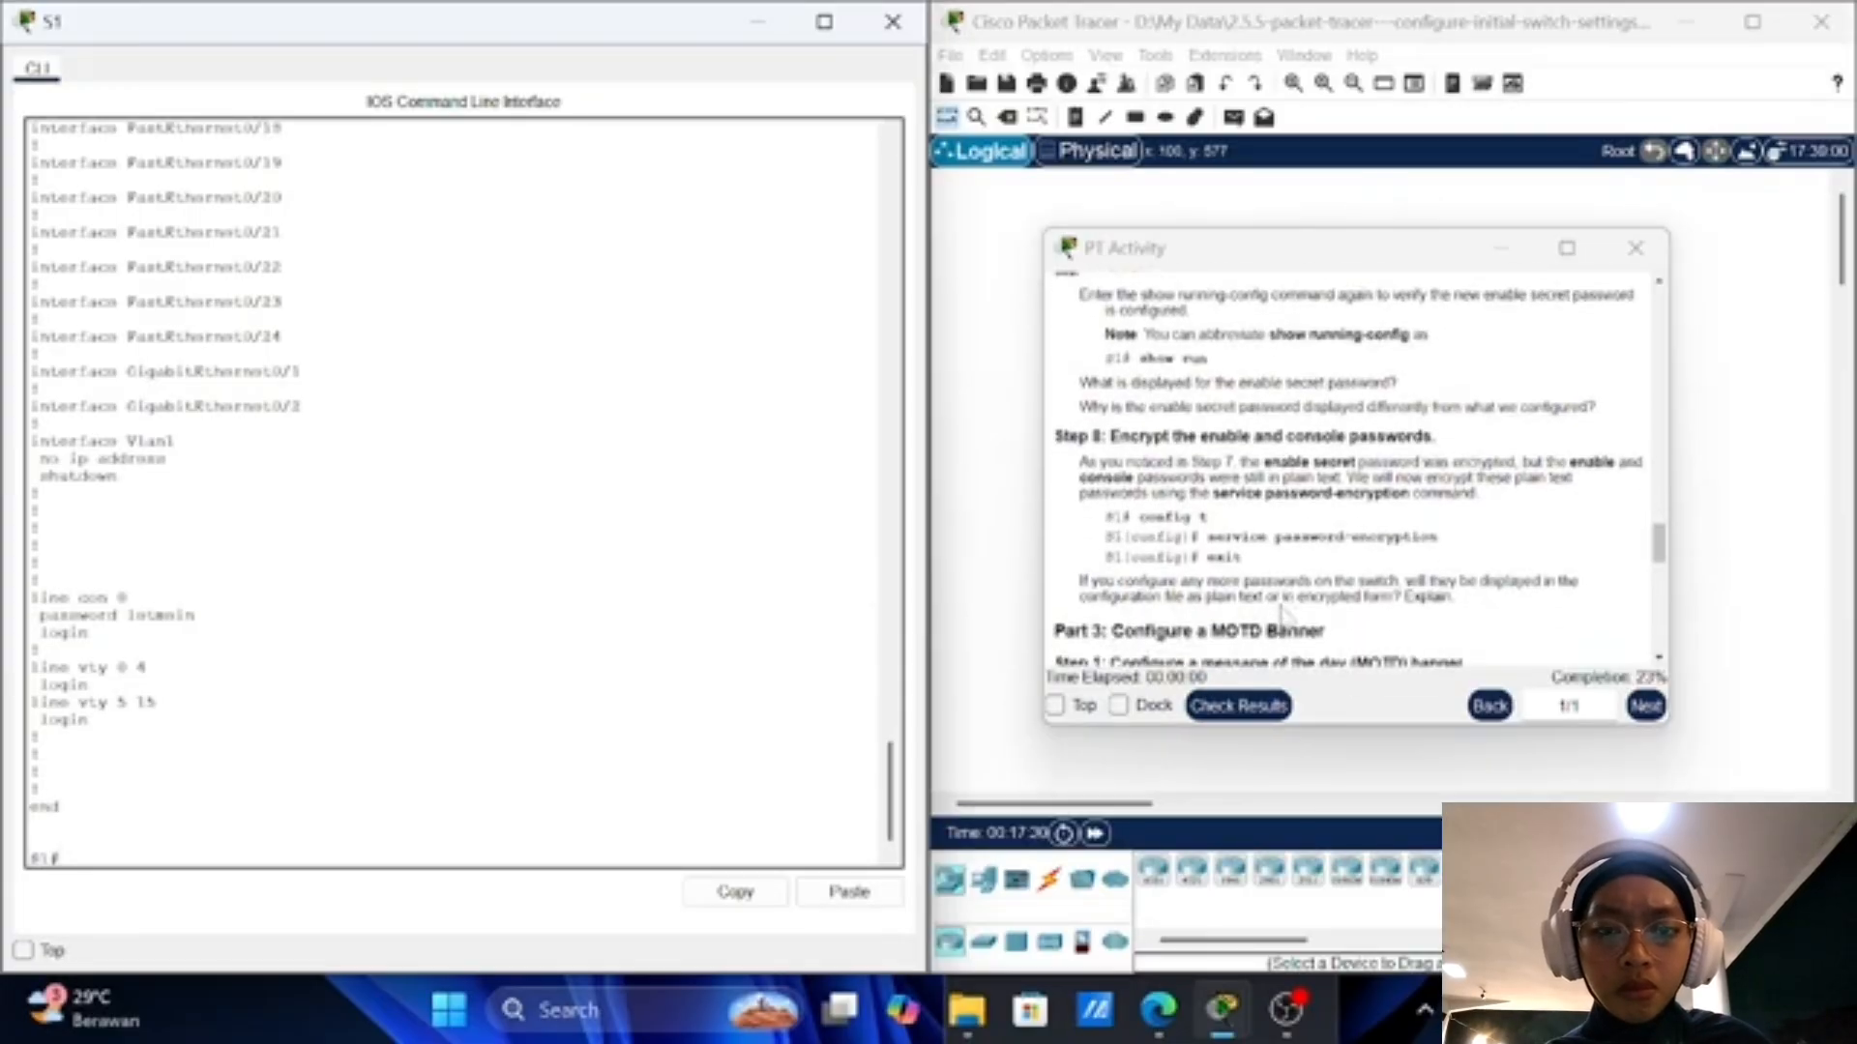
Step: Enter global configuration mode on S1 and type the service password-encryption command
scroll(1286, 617, "up", 1)
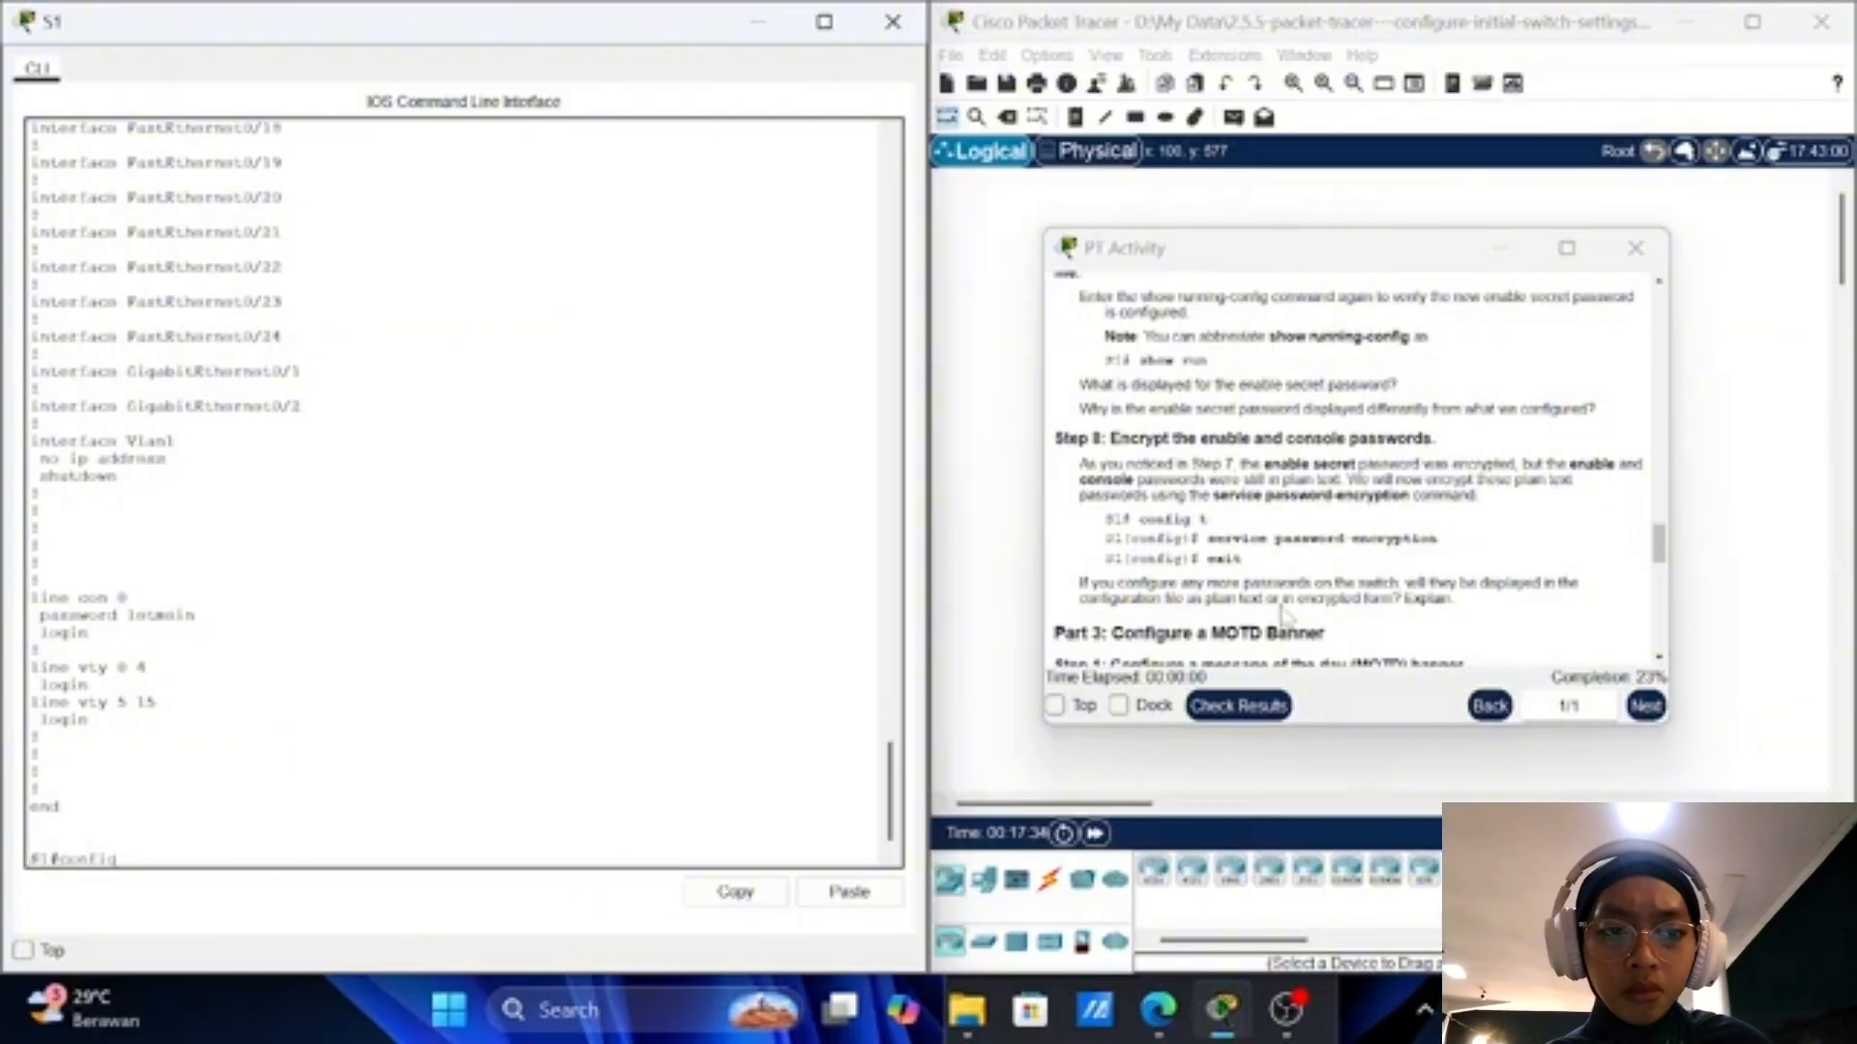
key("Return")
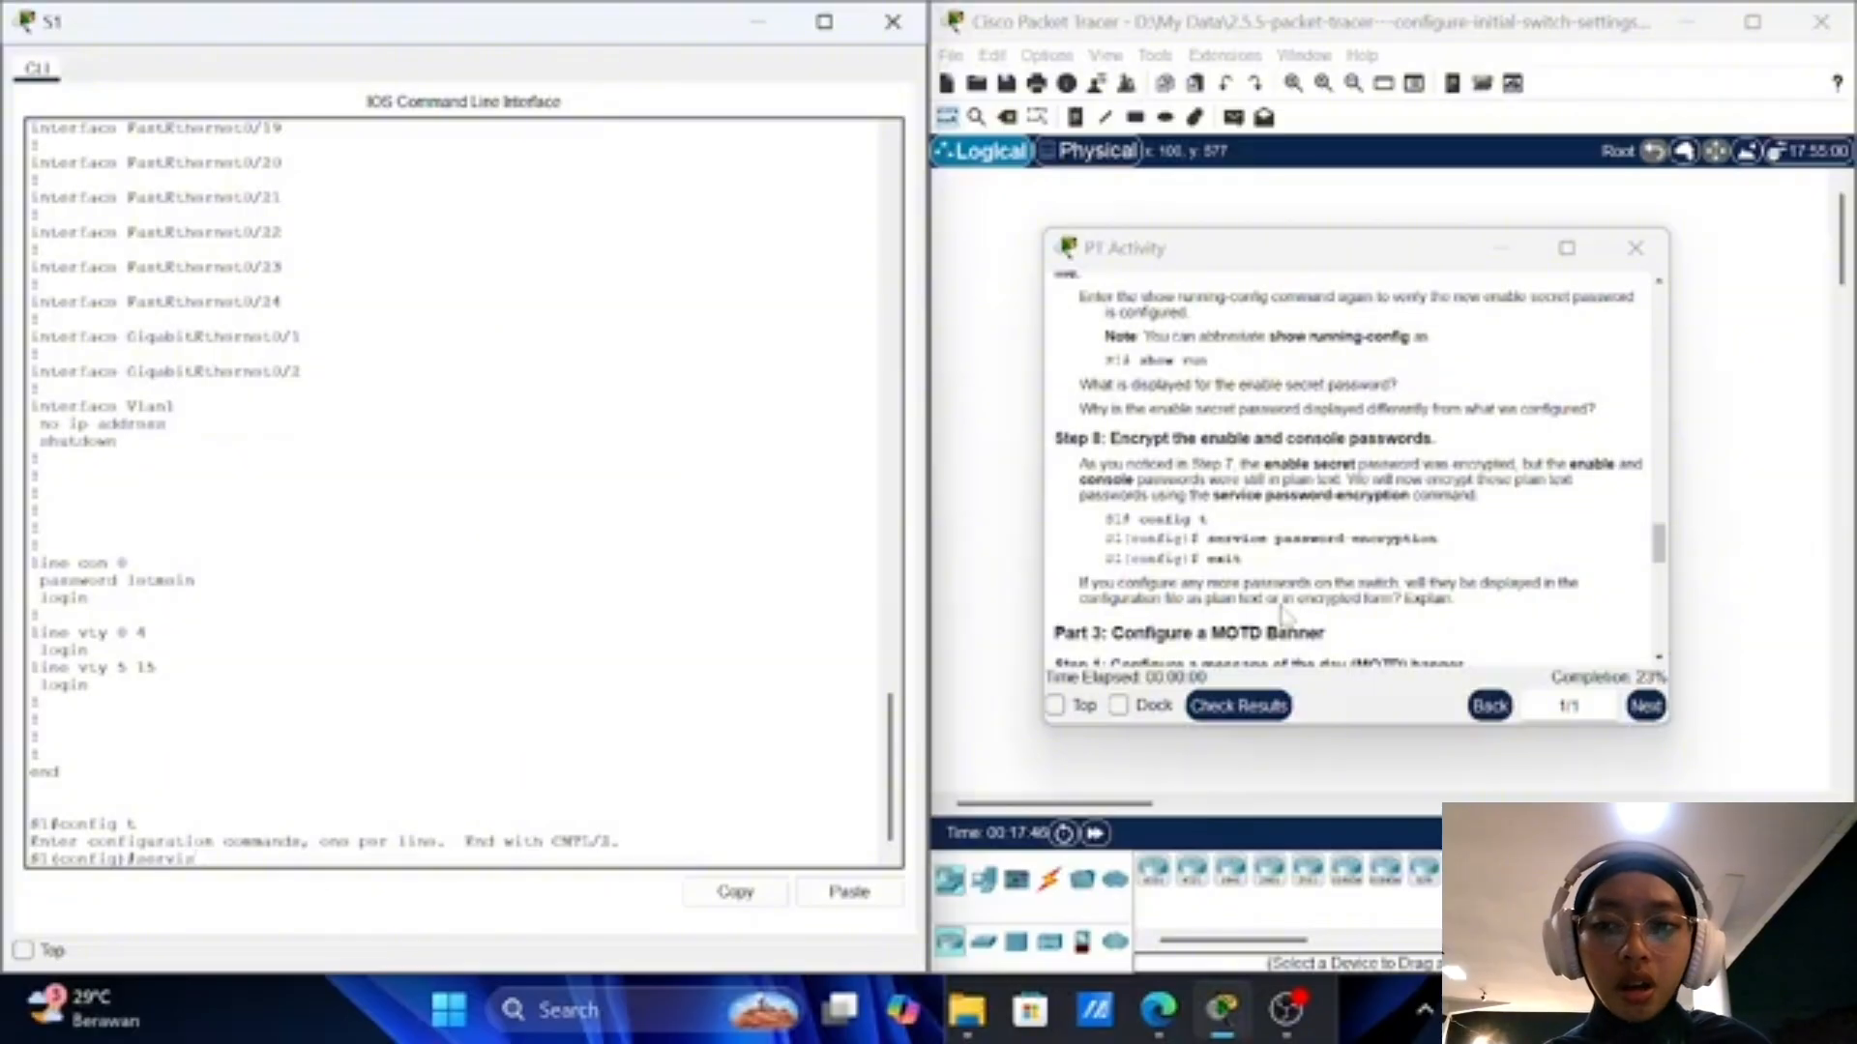
type("e p")
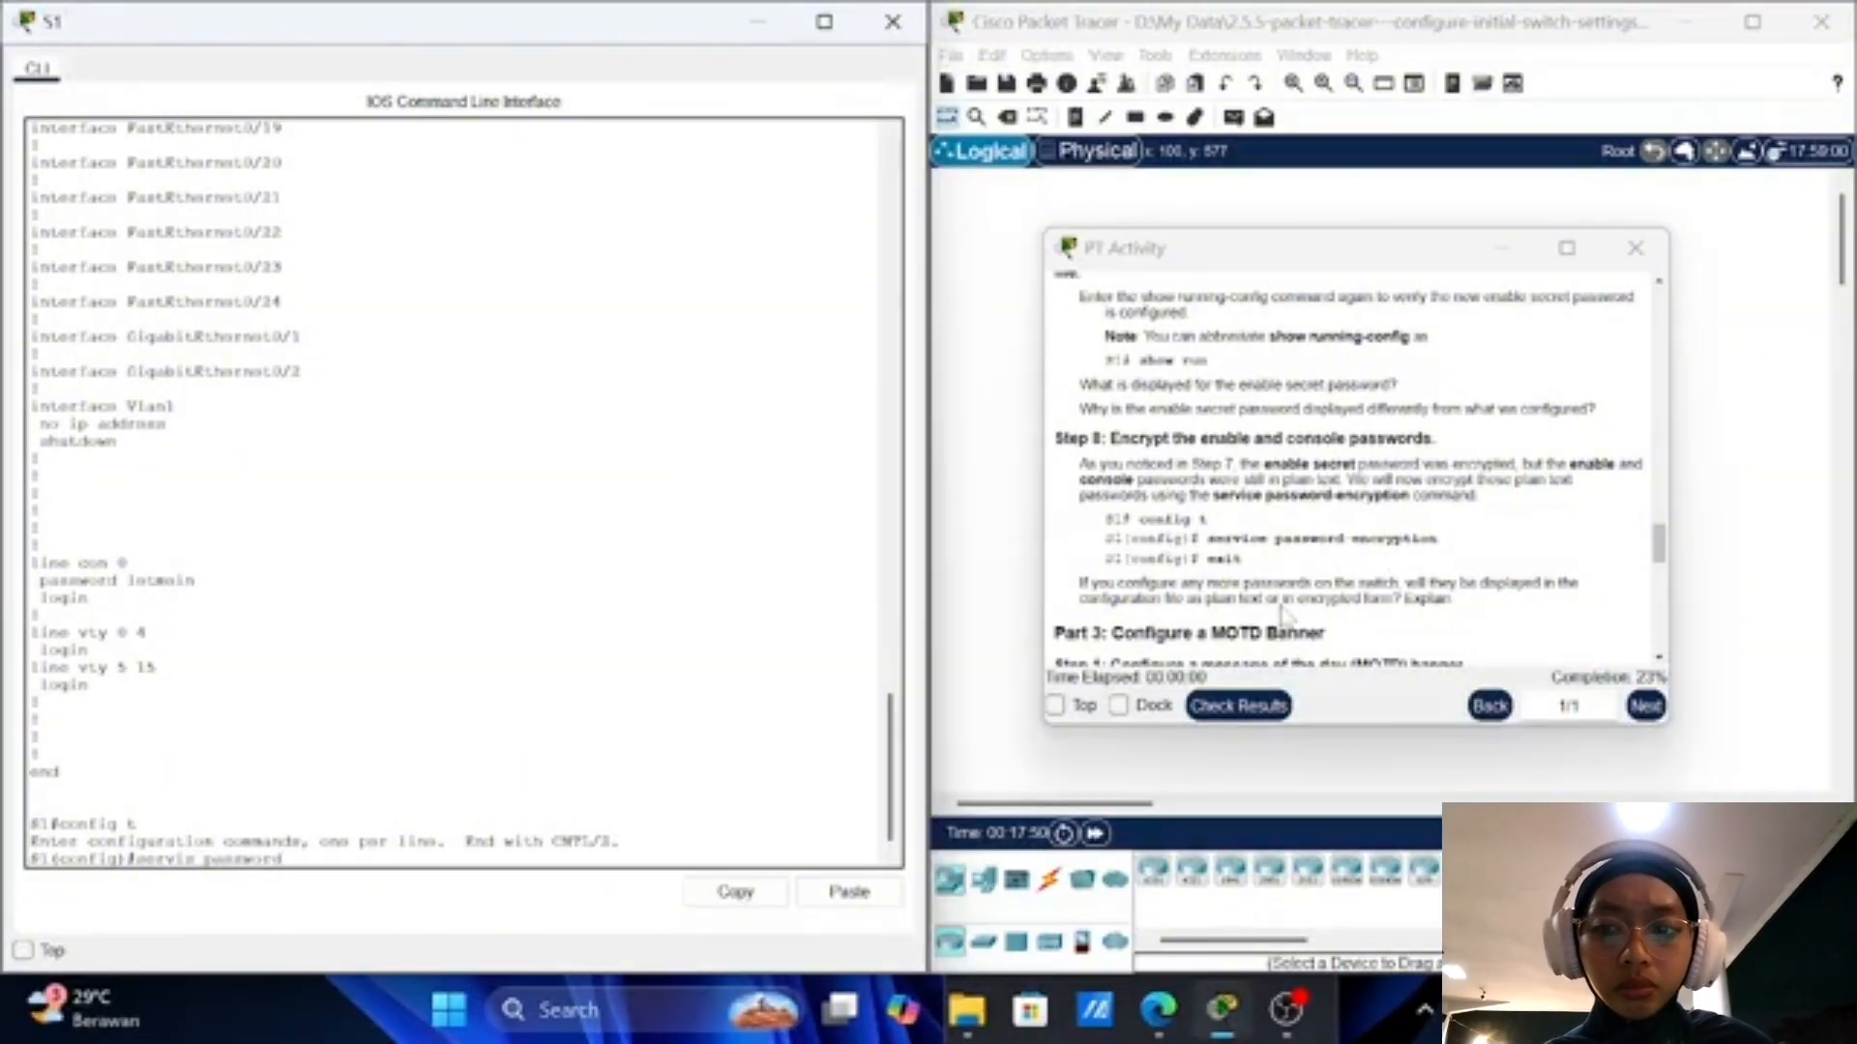
type("assword-encry")
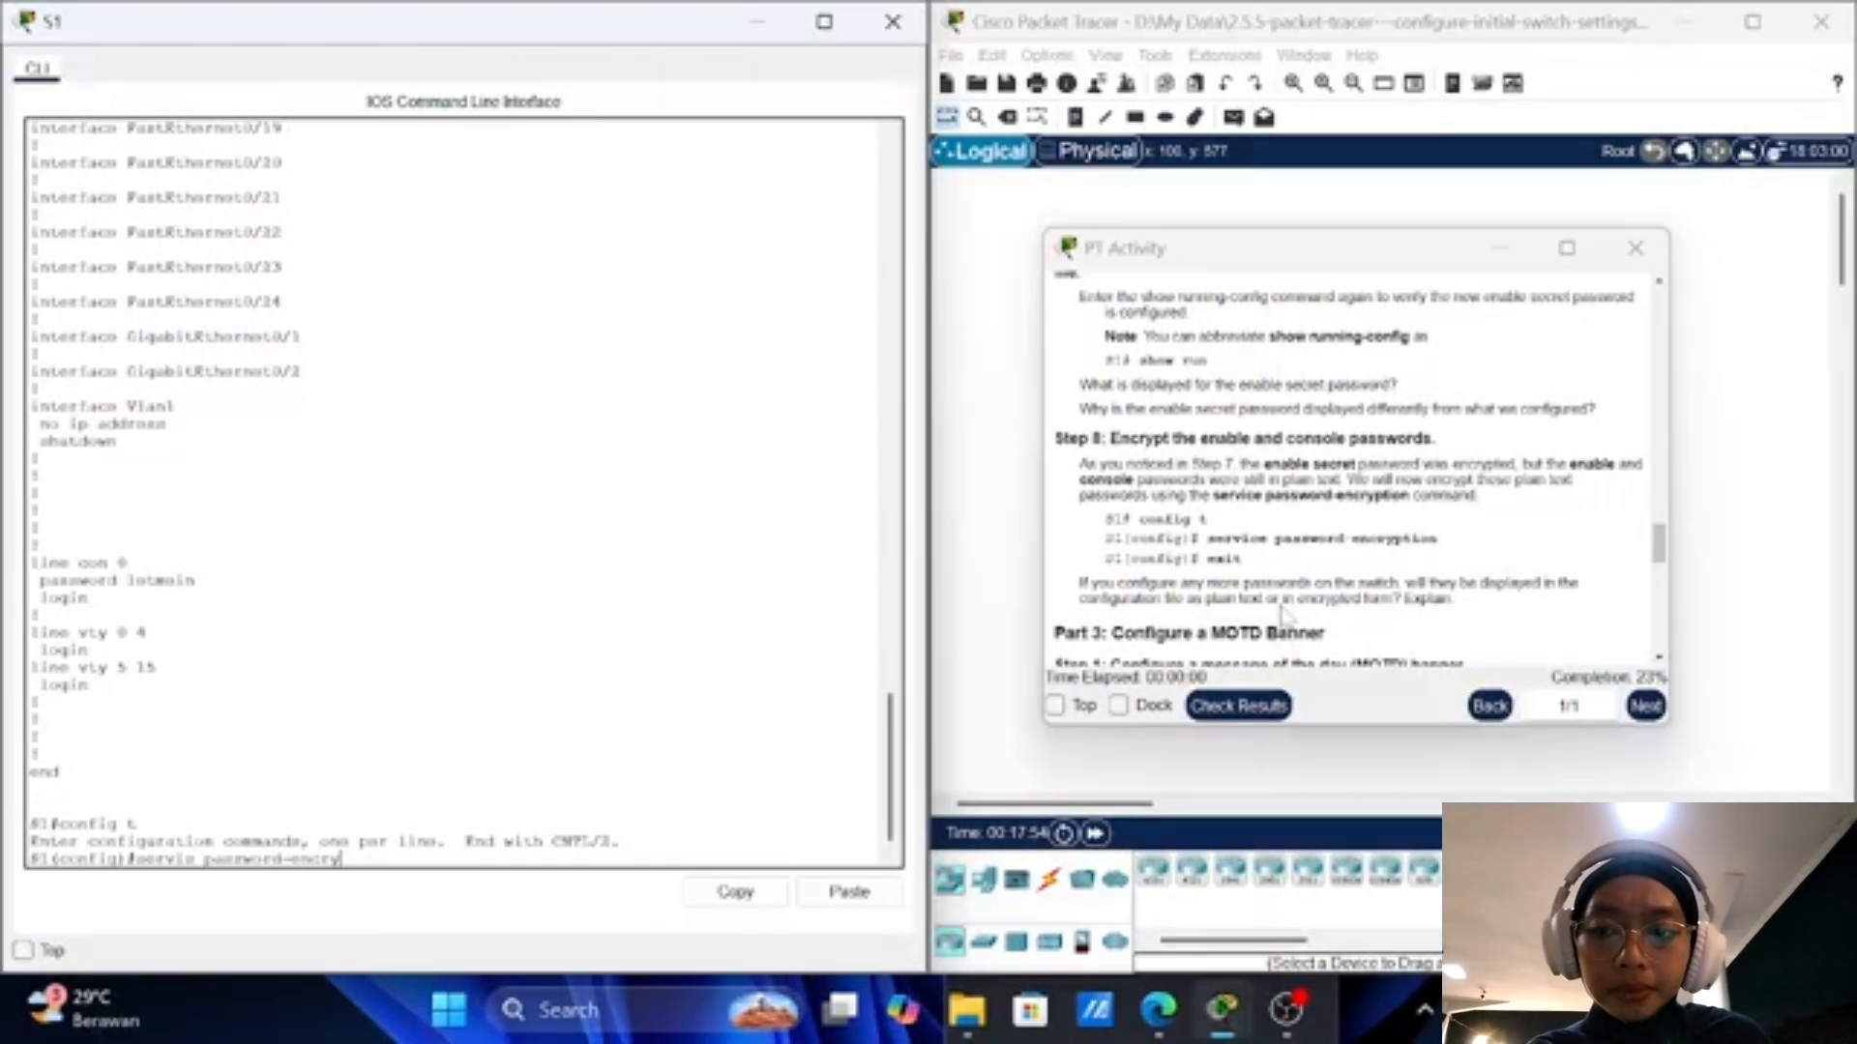
type("ption")
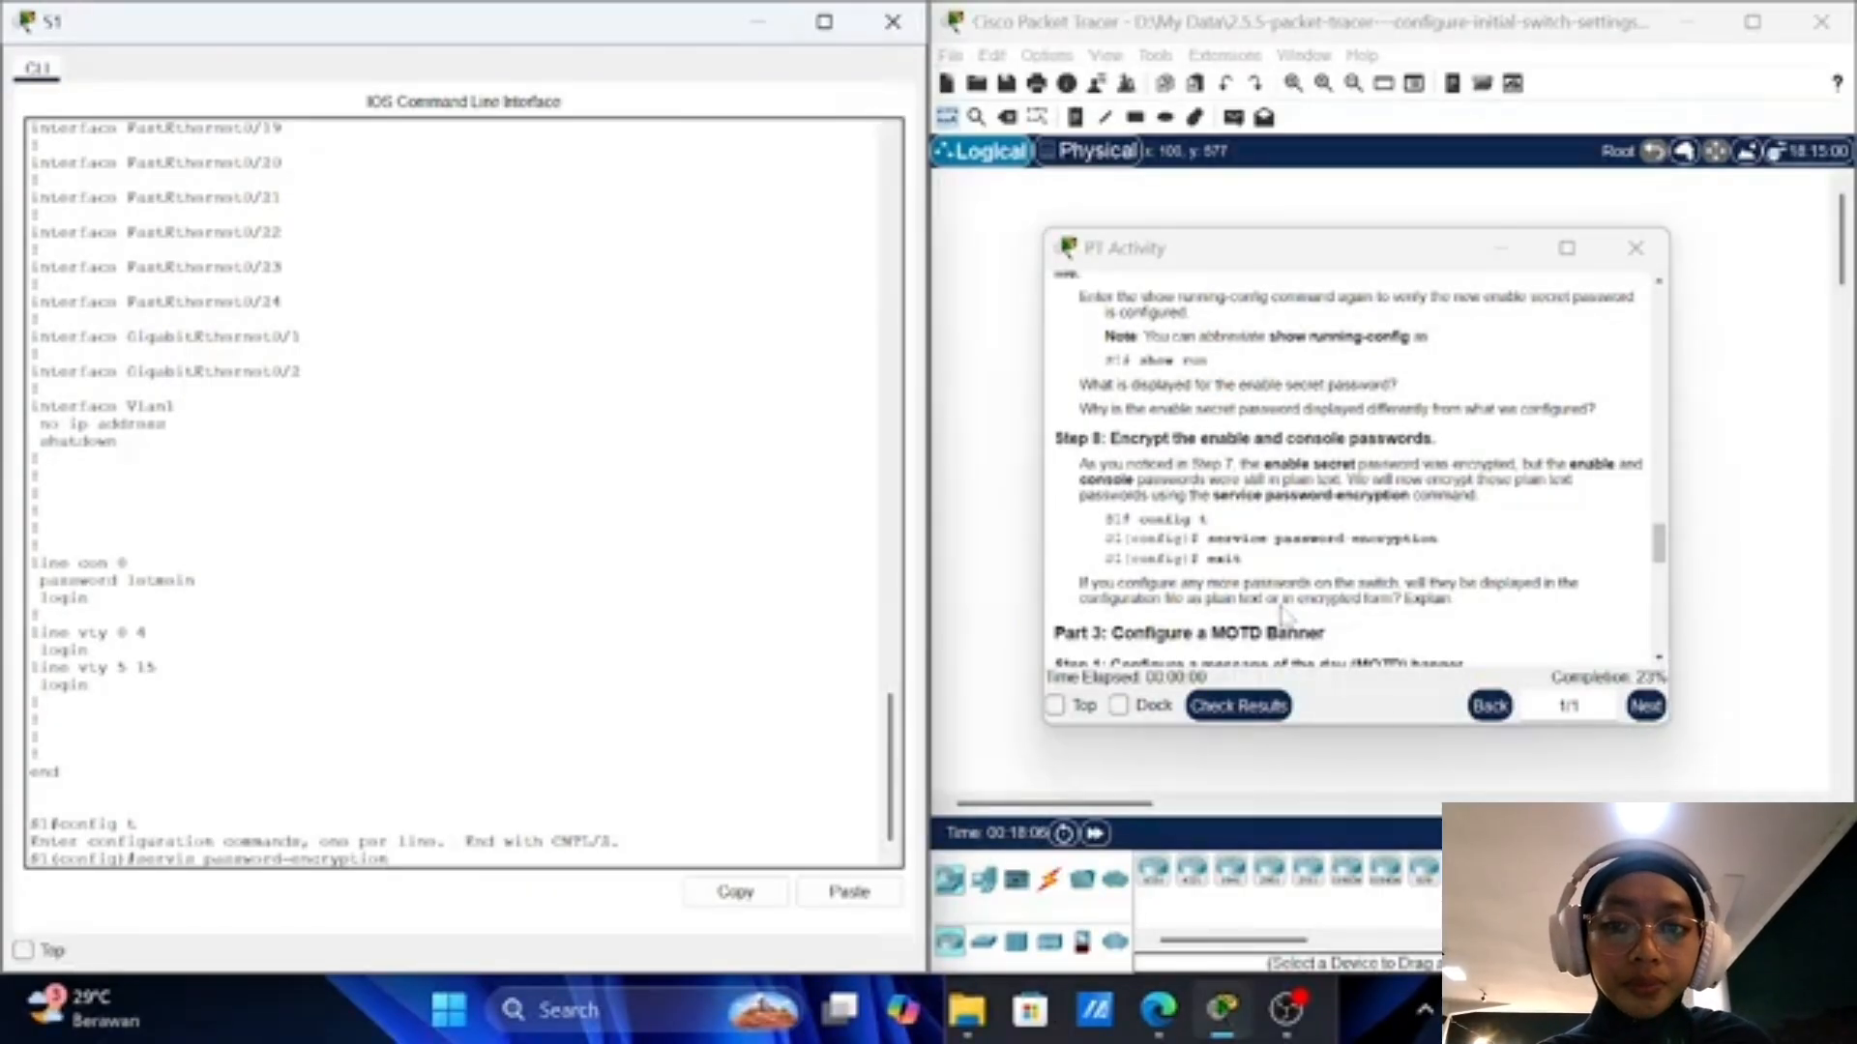
Step: Enable service password-encryption on S1, then exit back to the S1# privileged prompt
key("Return")
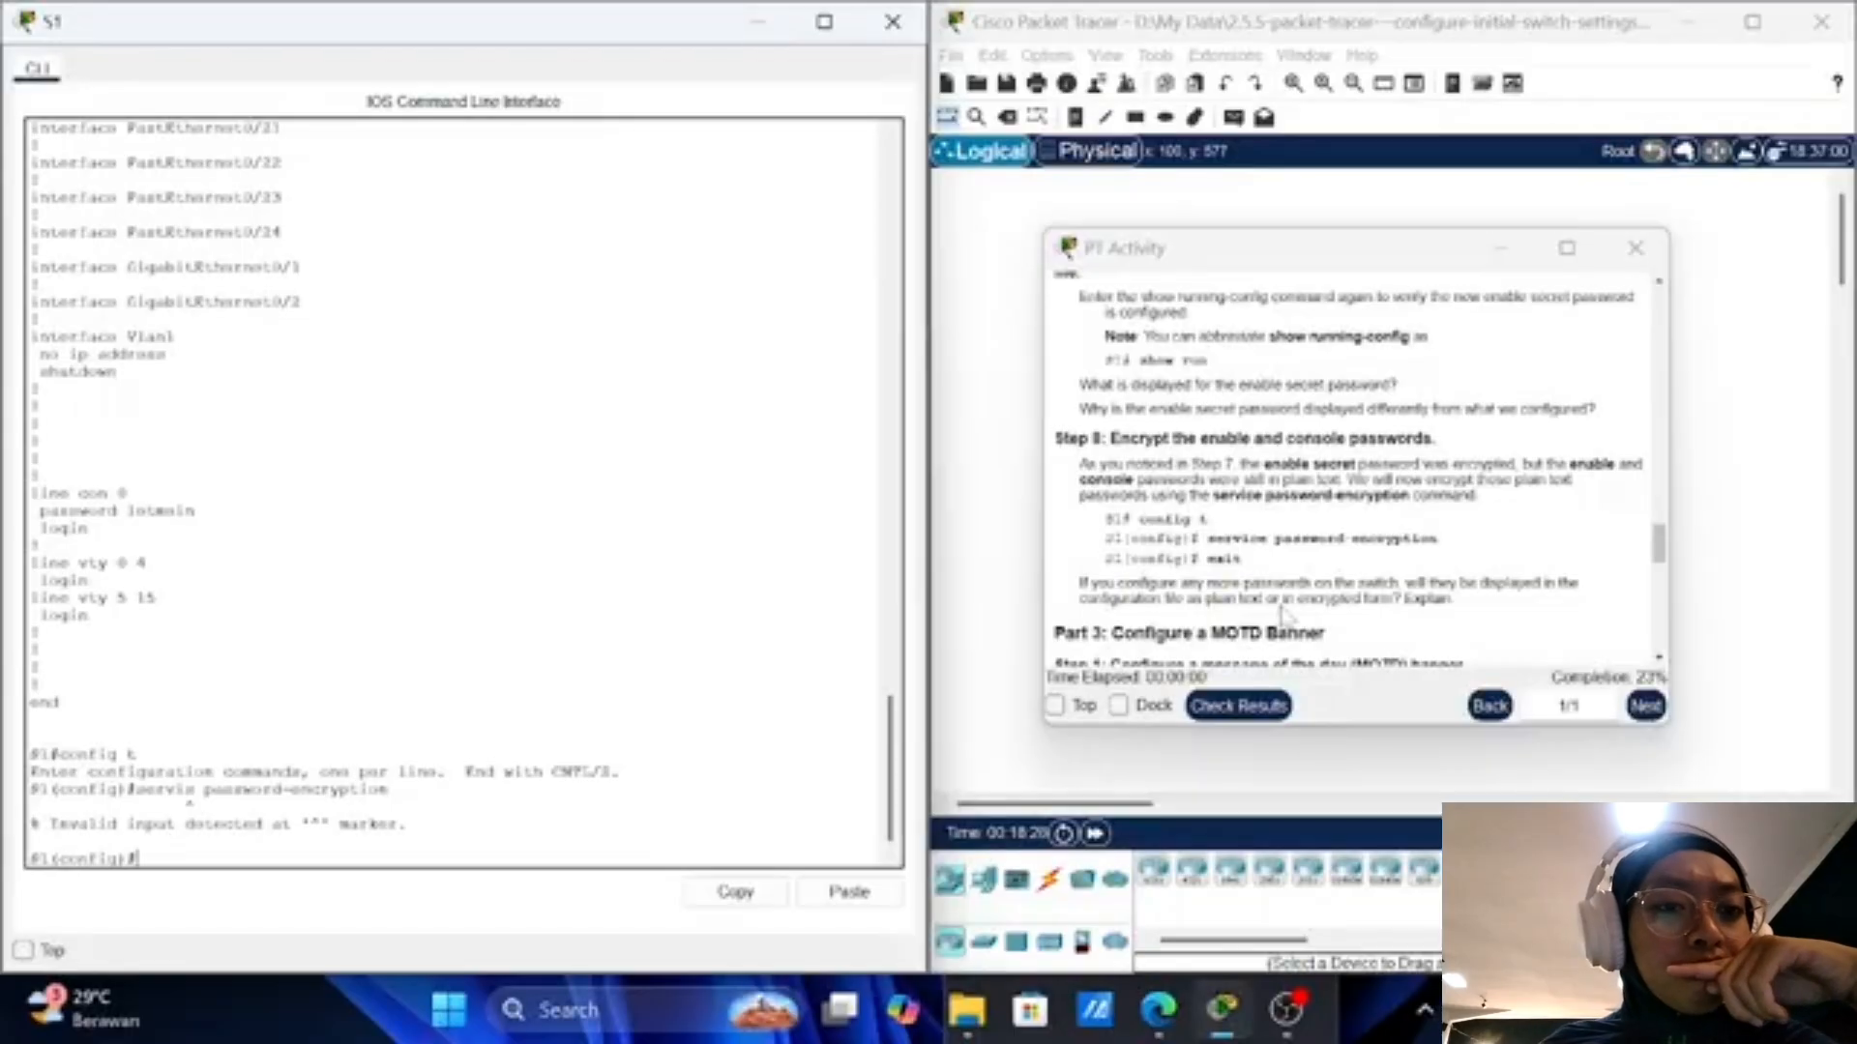
type("se")
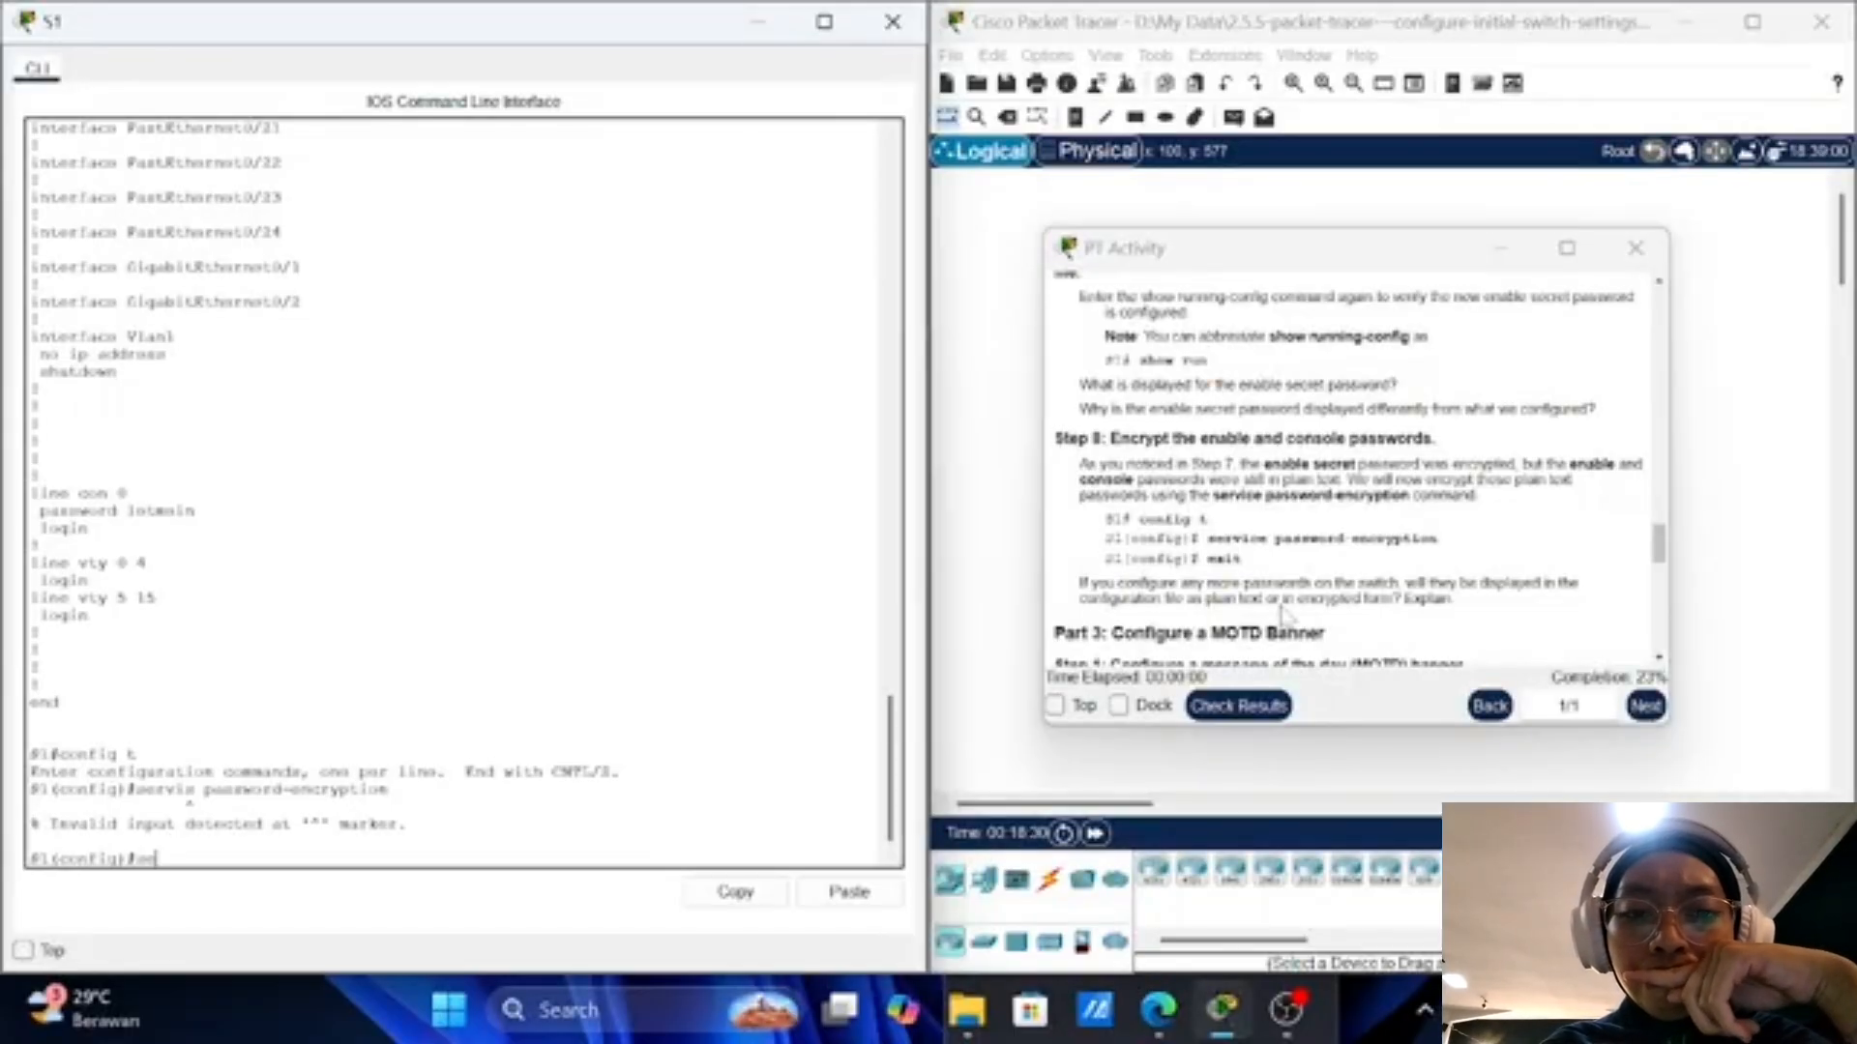
type("rvice")
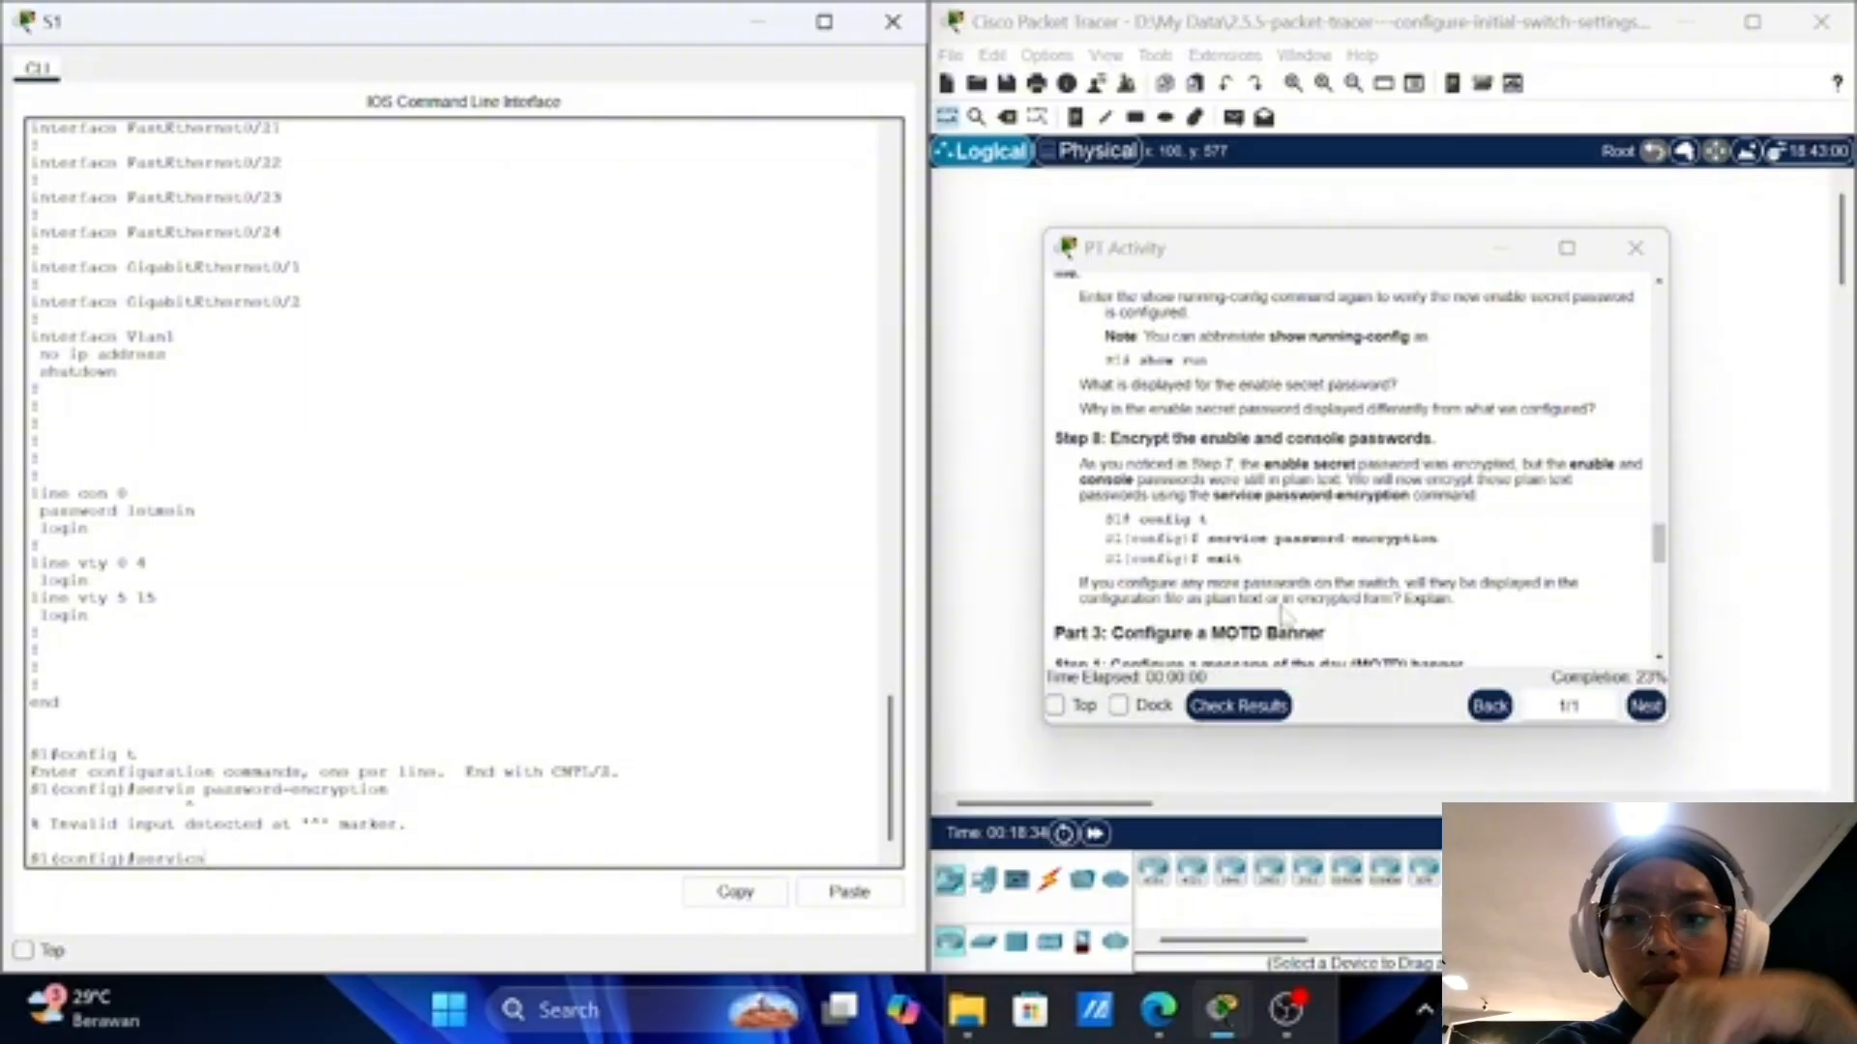
type(" pas")
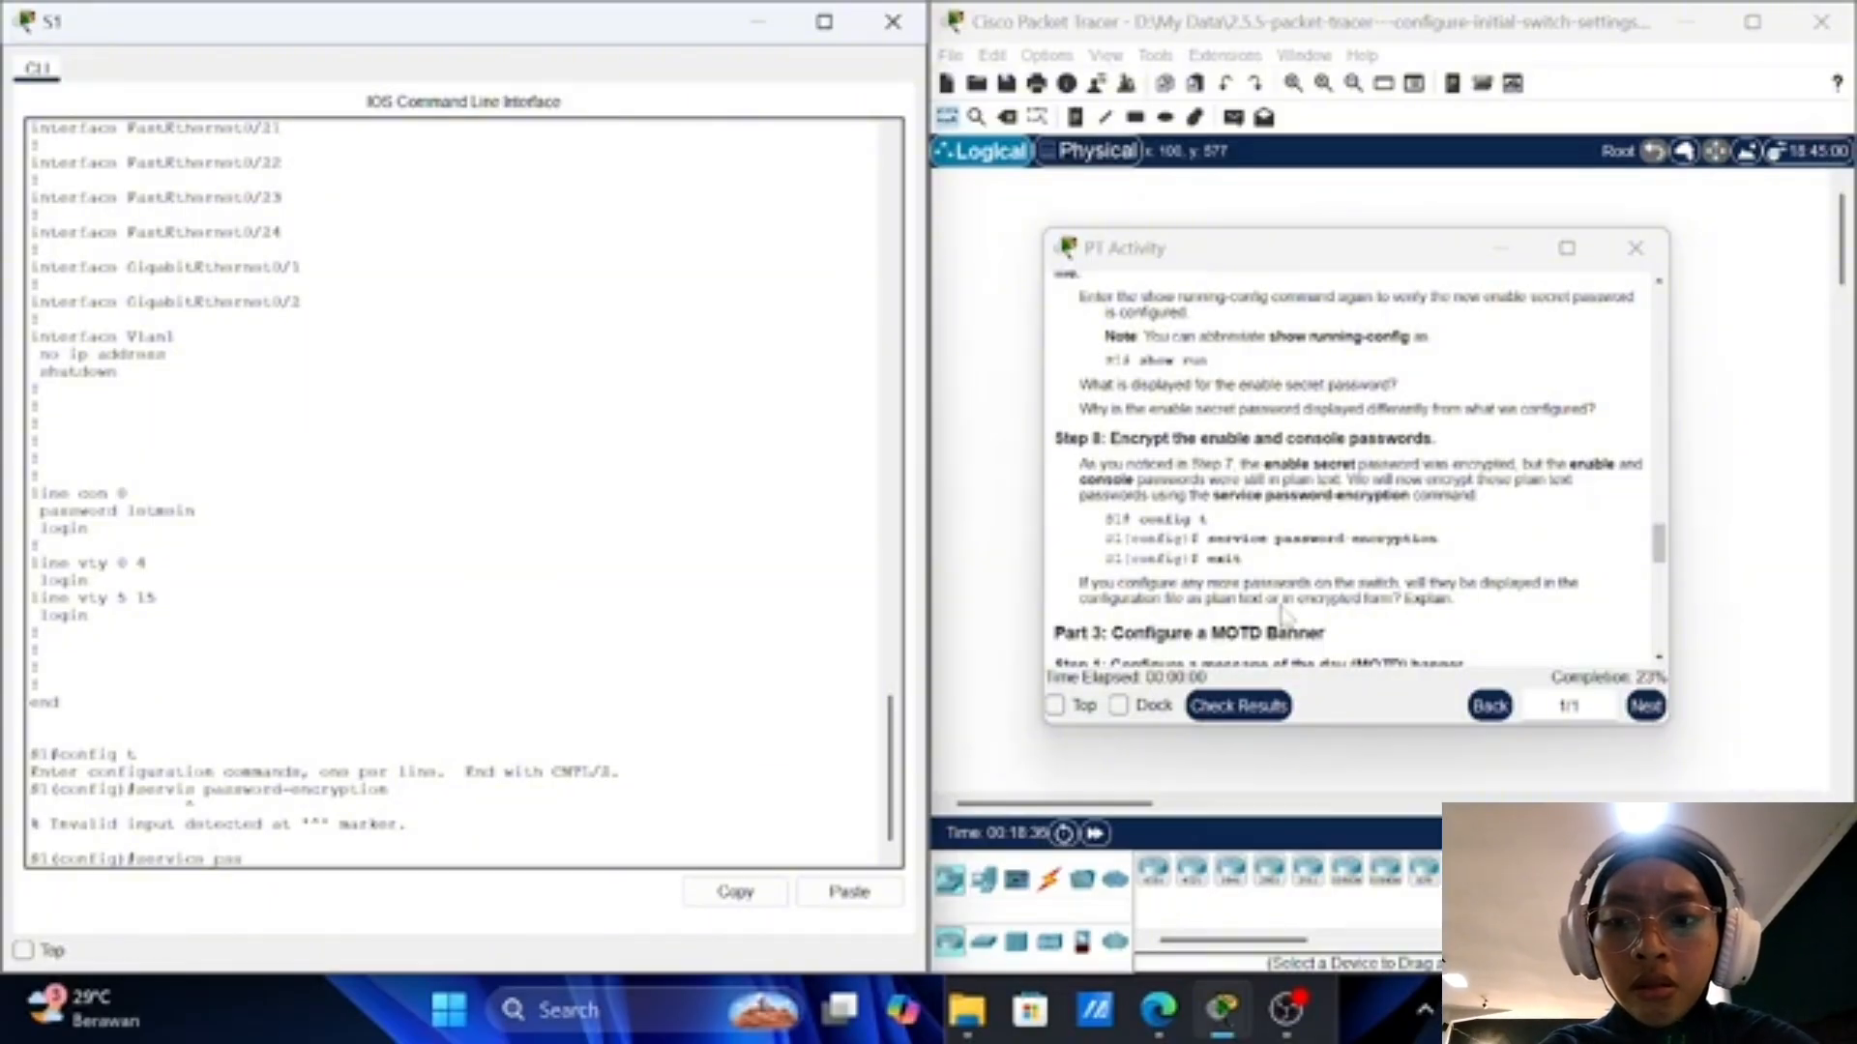
type("sword")
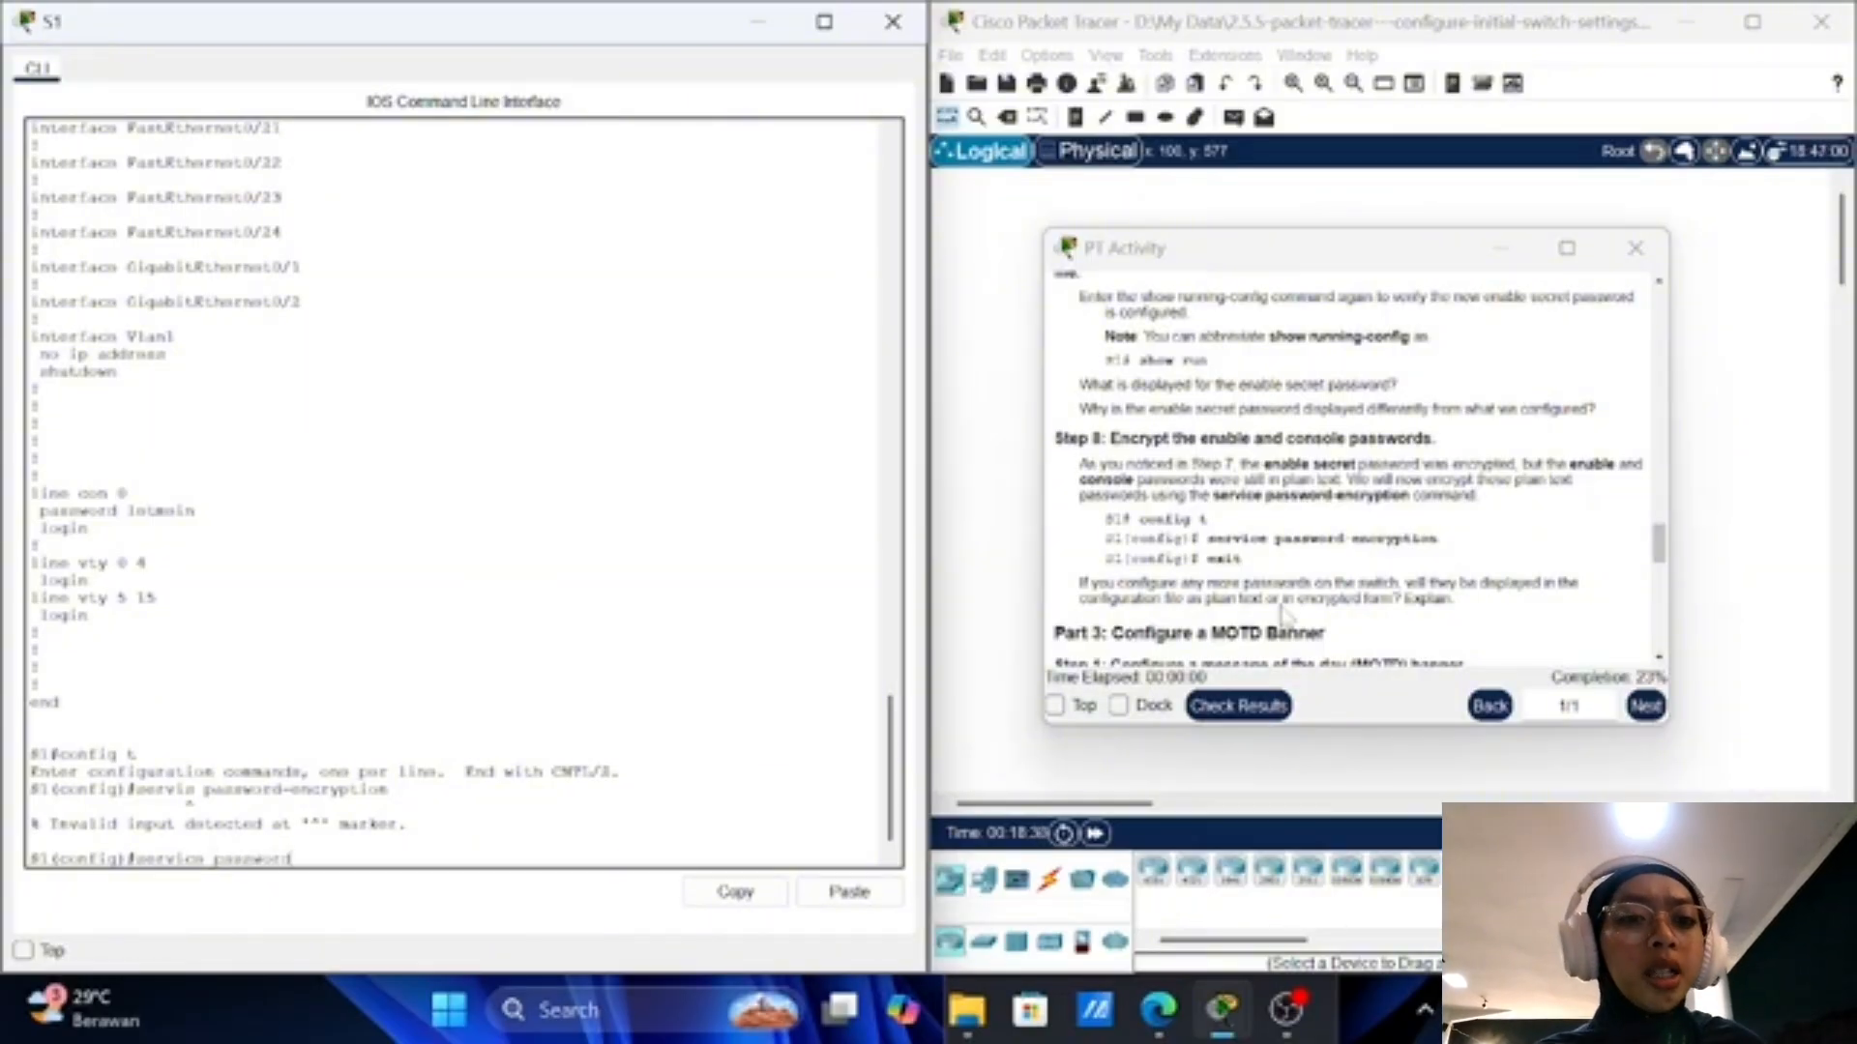
type("-enc")
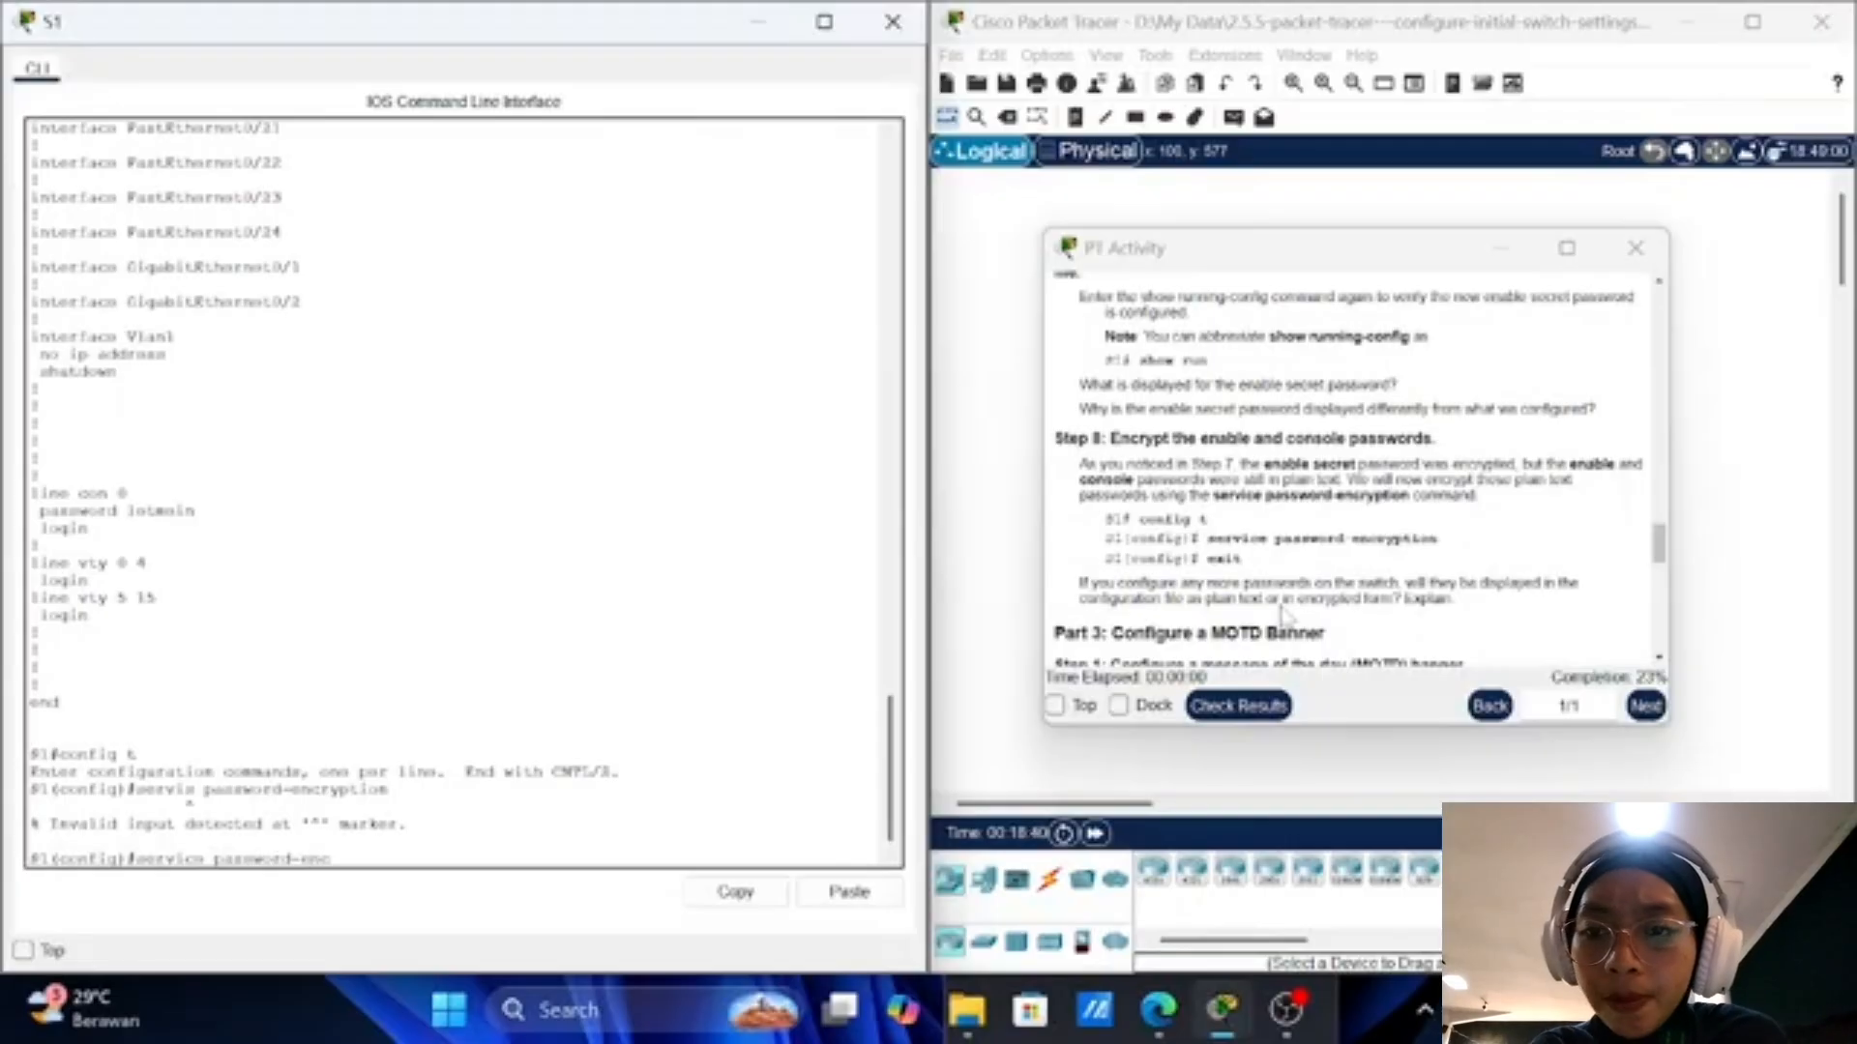
type("ryptio")
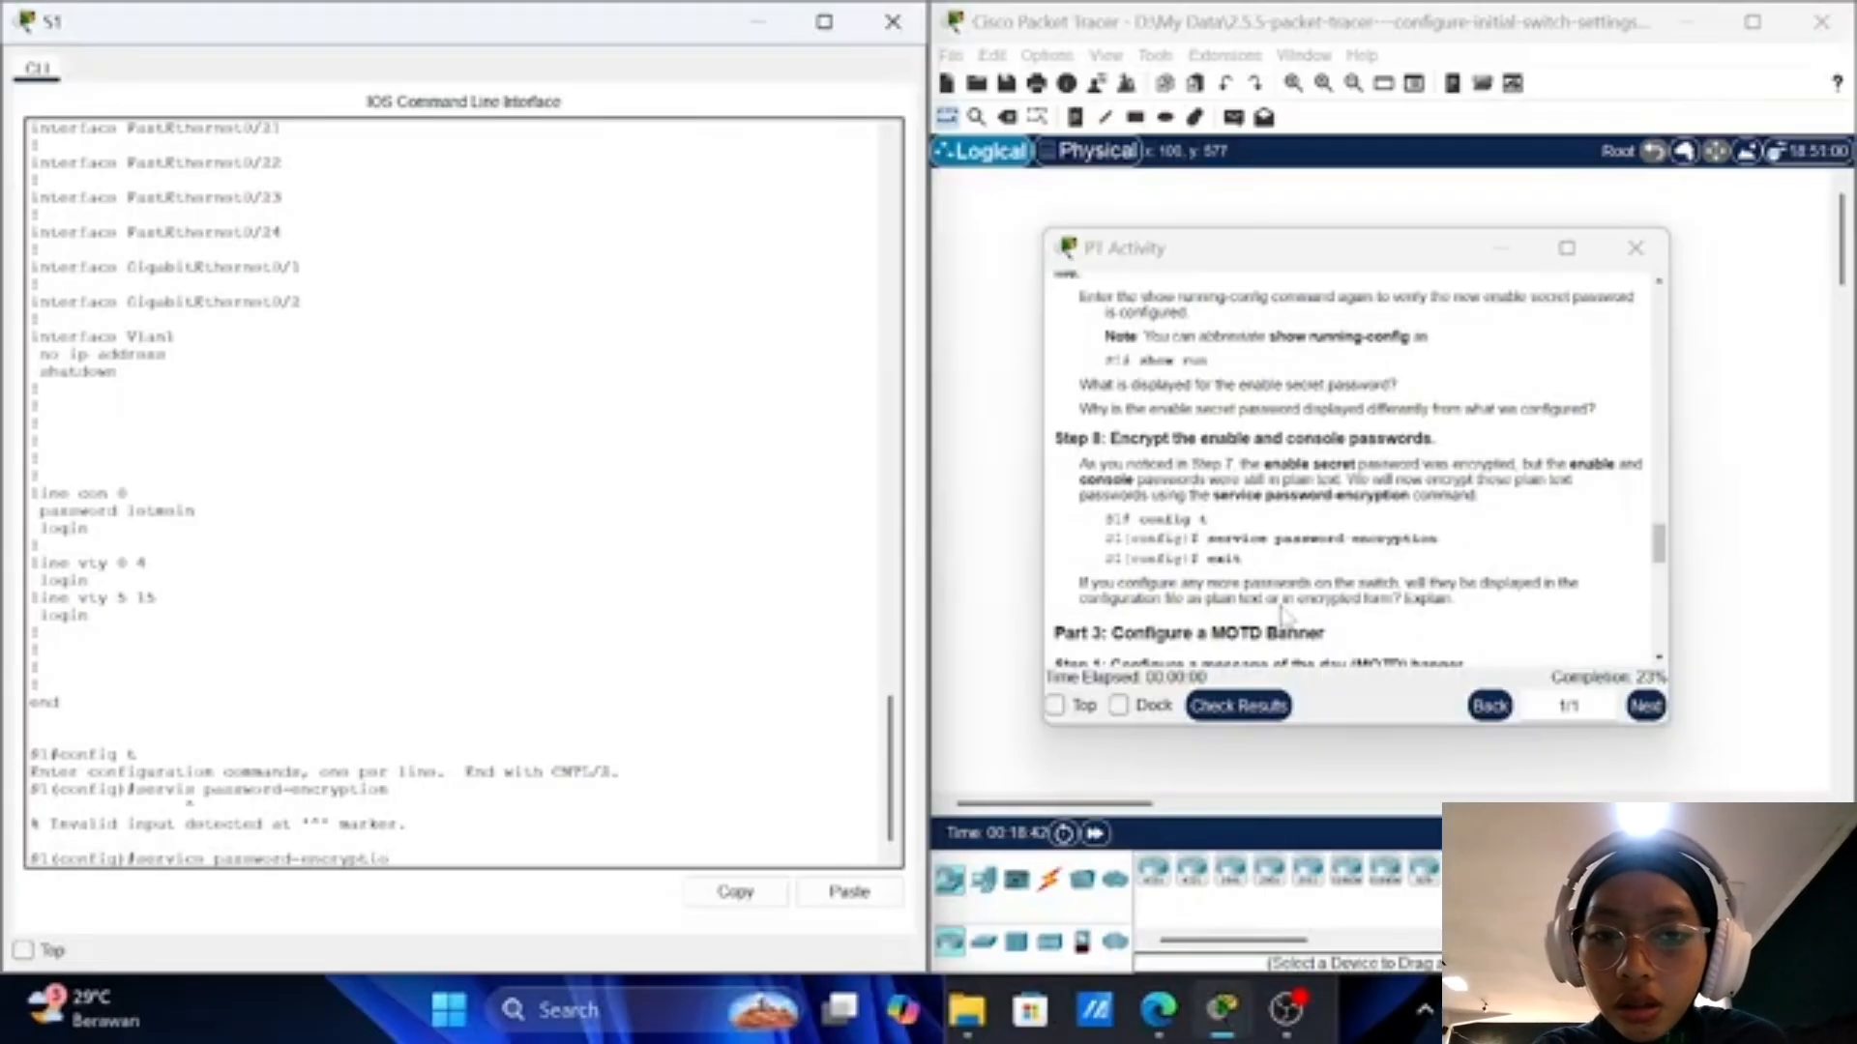
type("n")
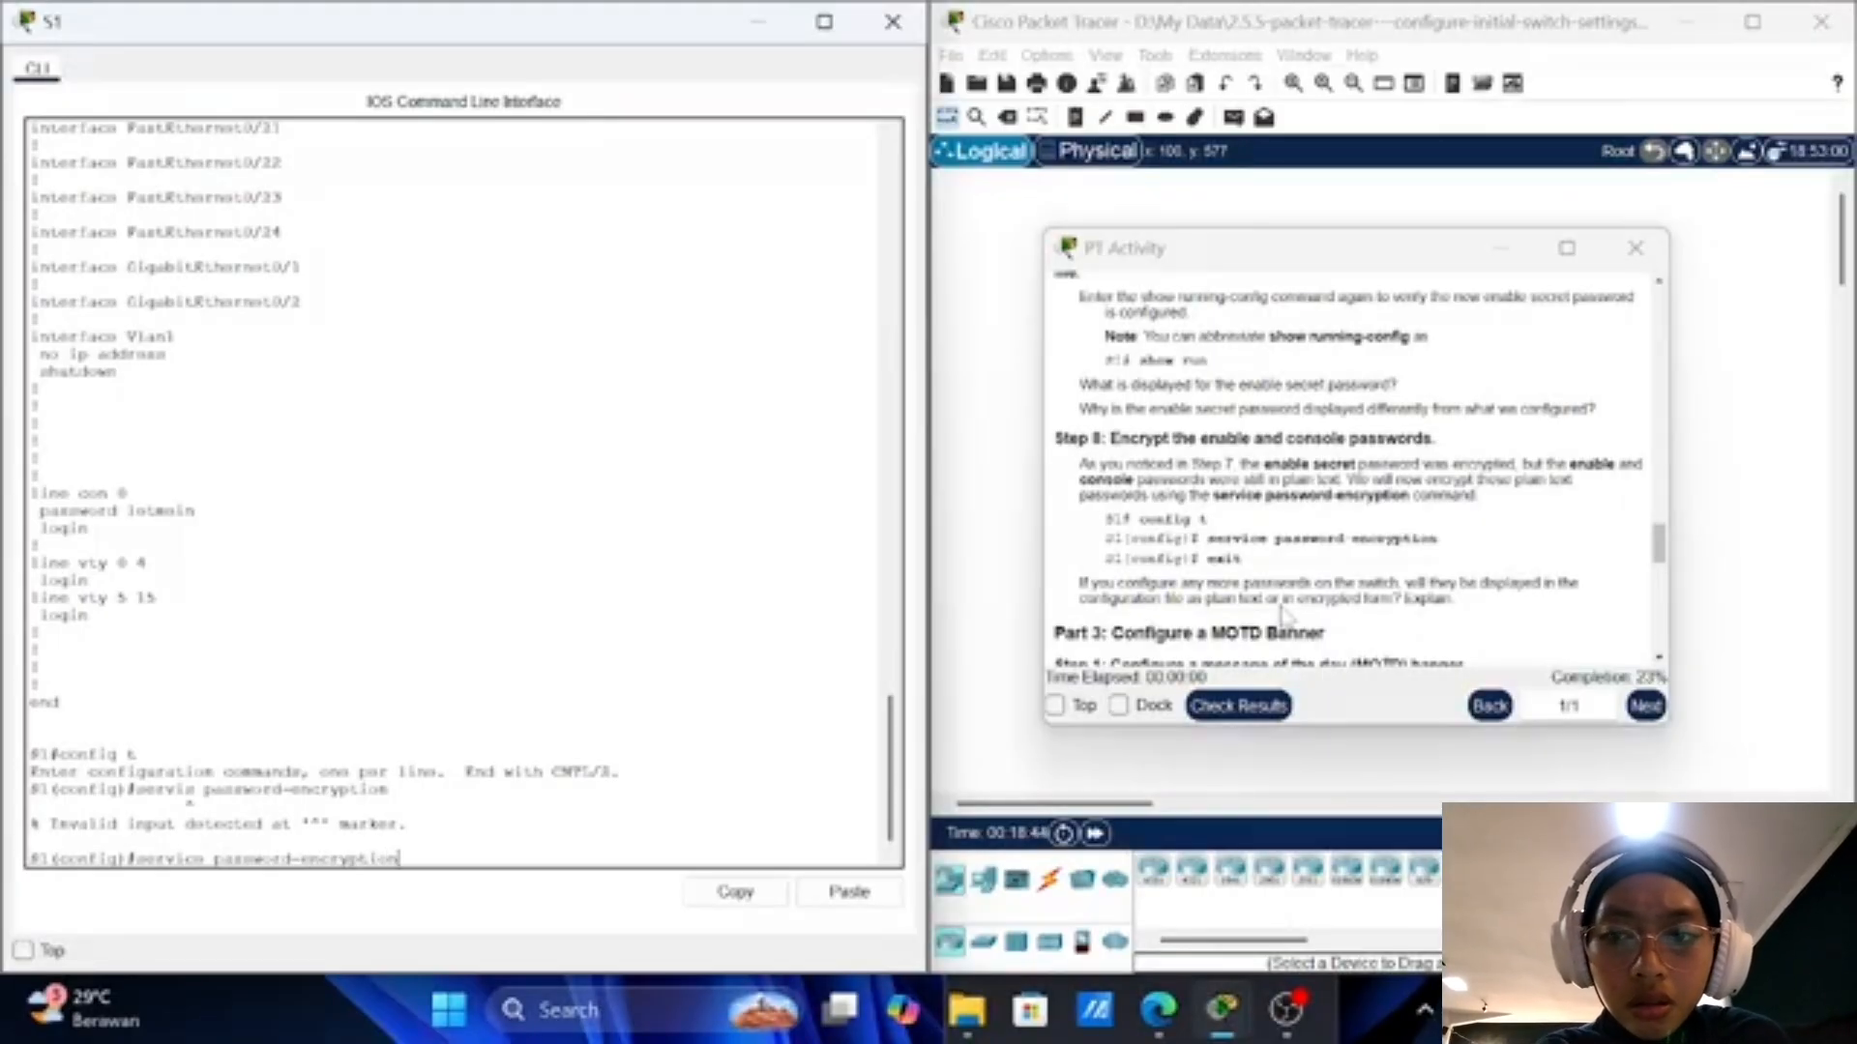
key("Return")
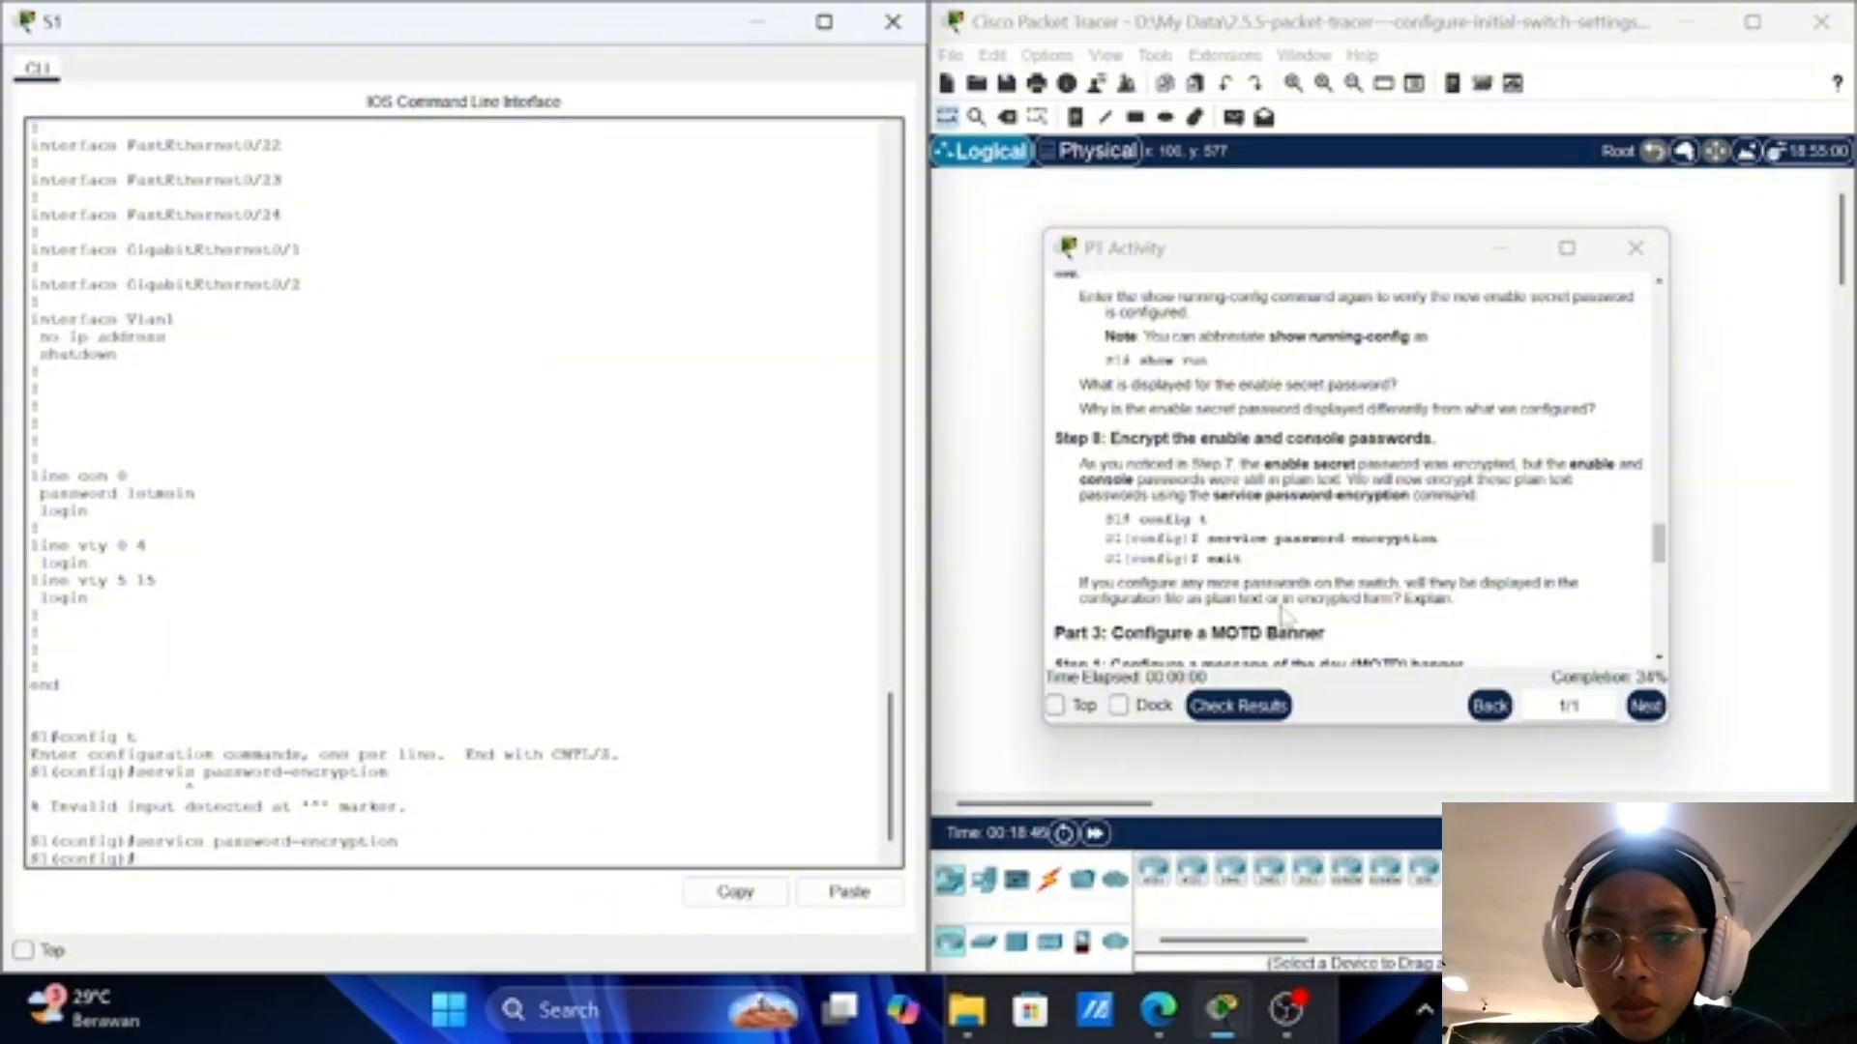
type("exit")
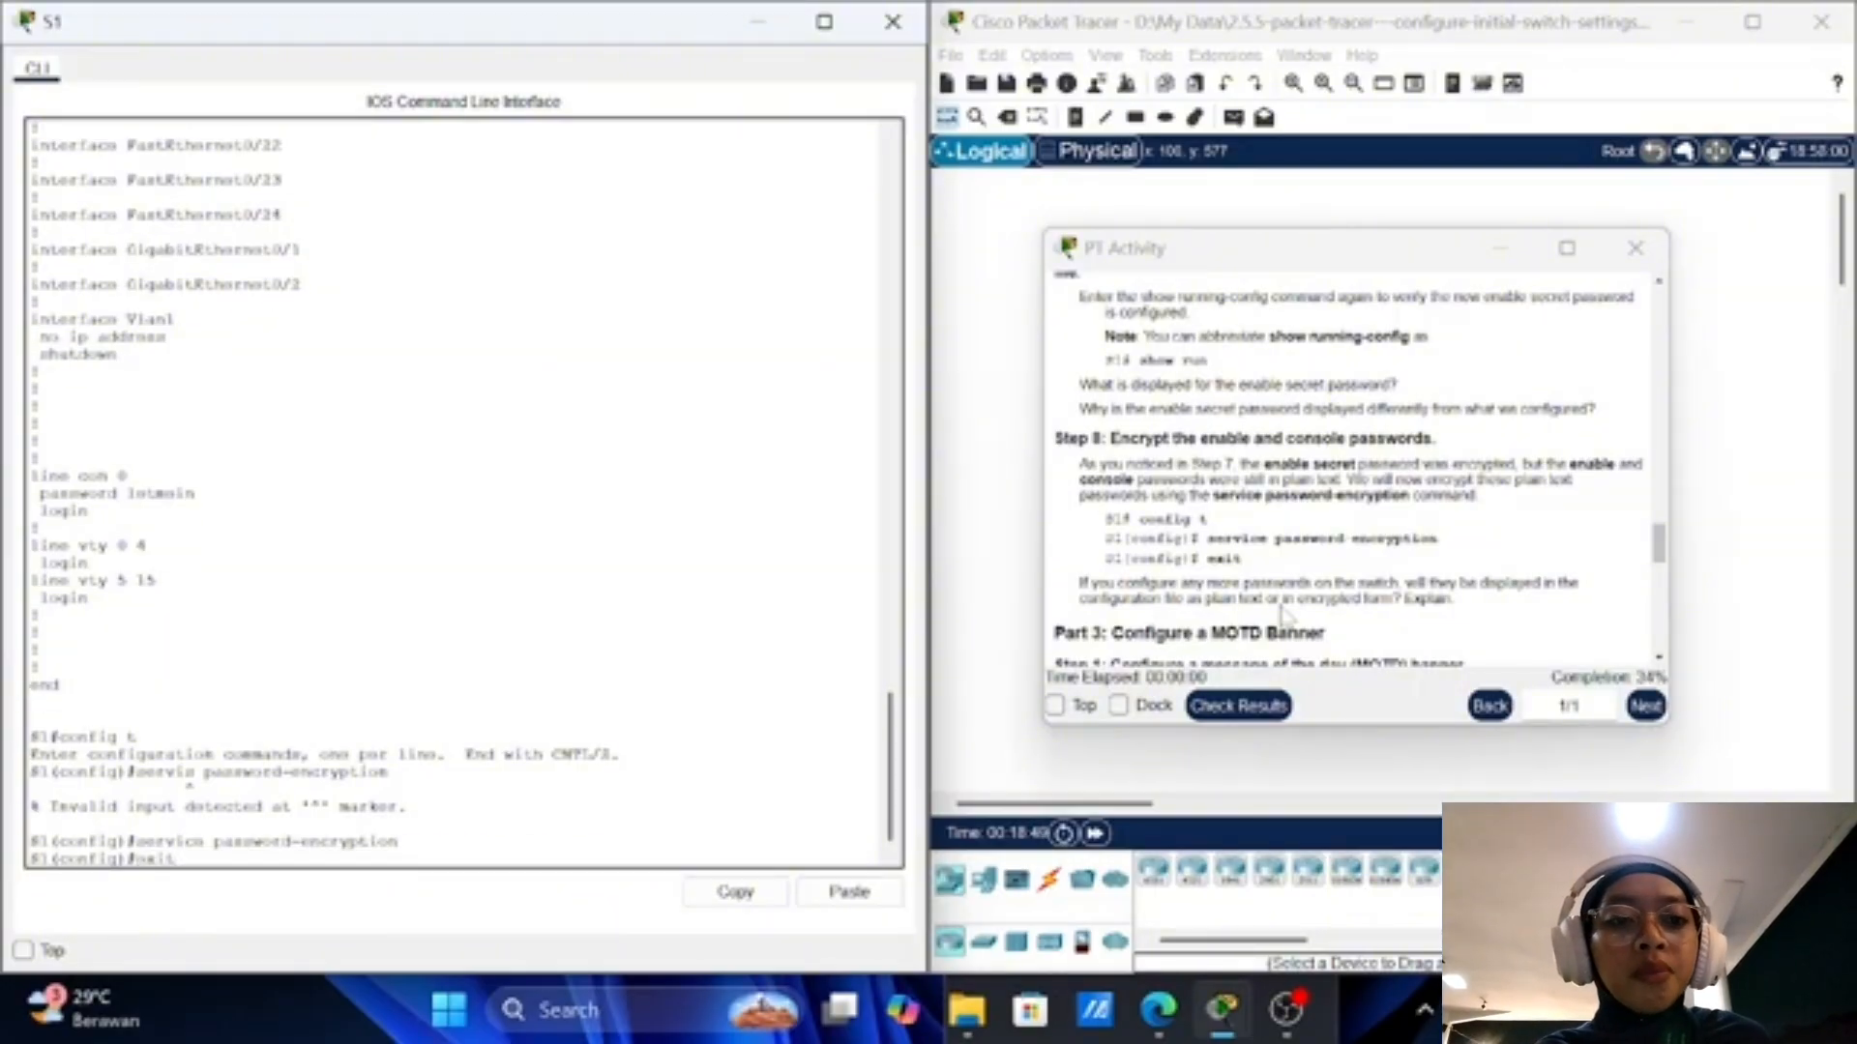
key("Return")
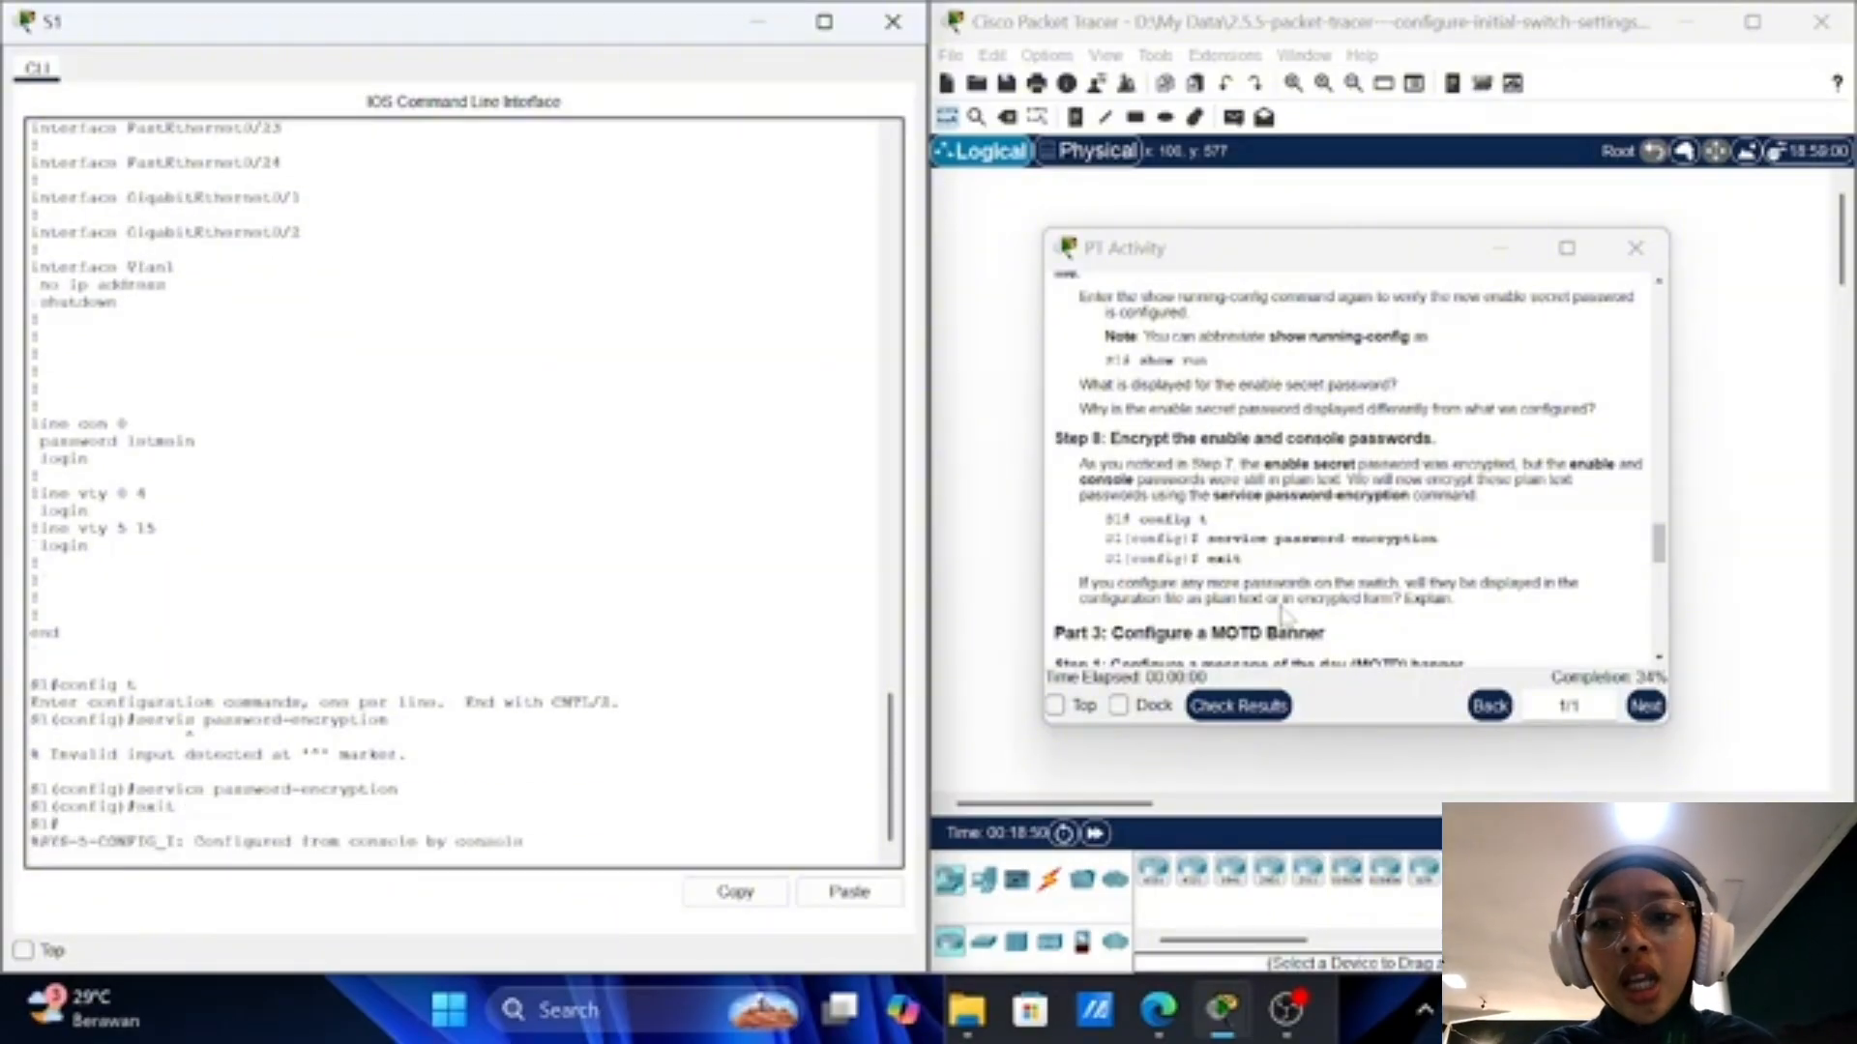
Step: Enter global configuration mode on S1 with config t
scroll(1598, 539, "down", 5)
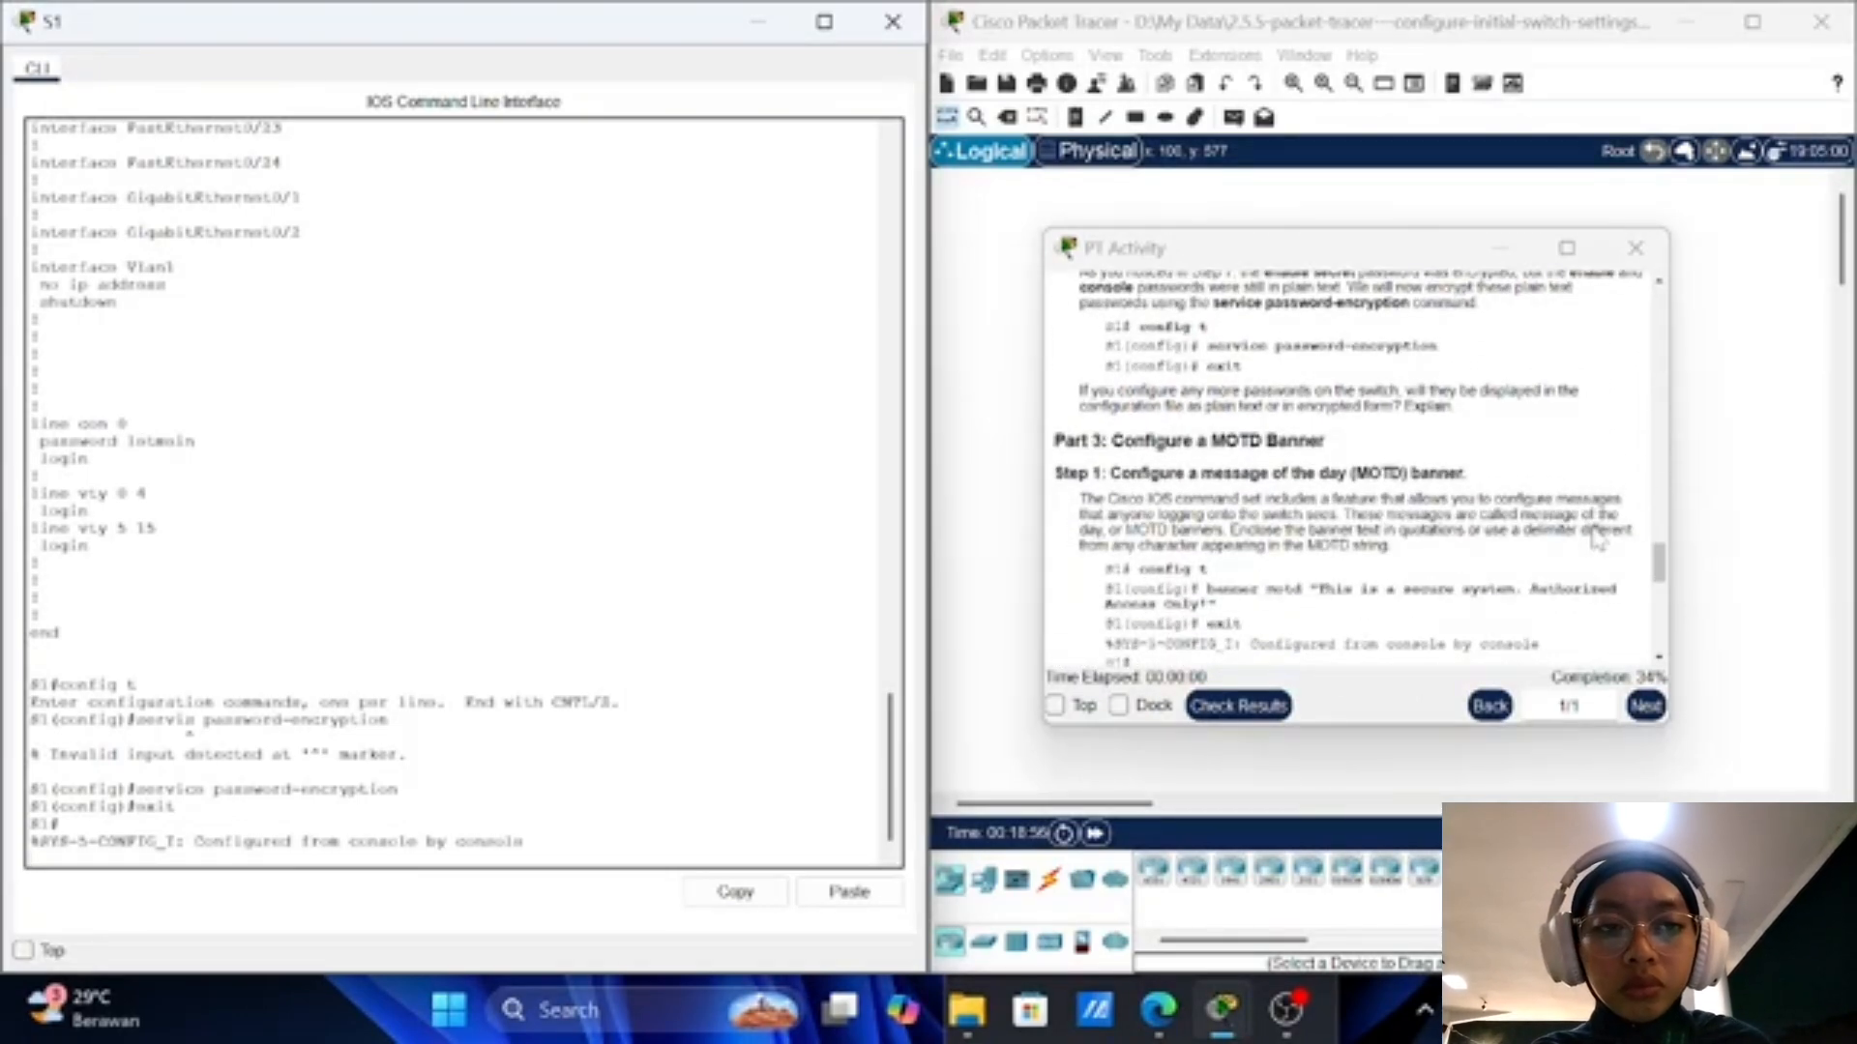
scroll(1598, 539, "down", 1)
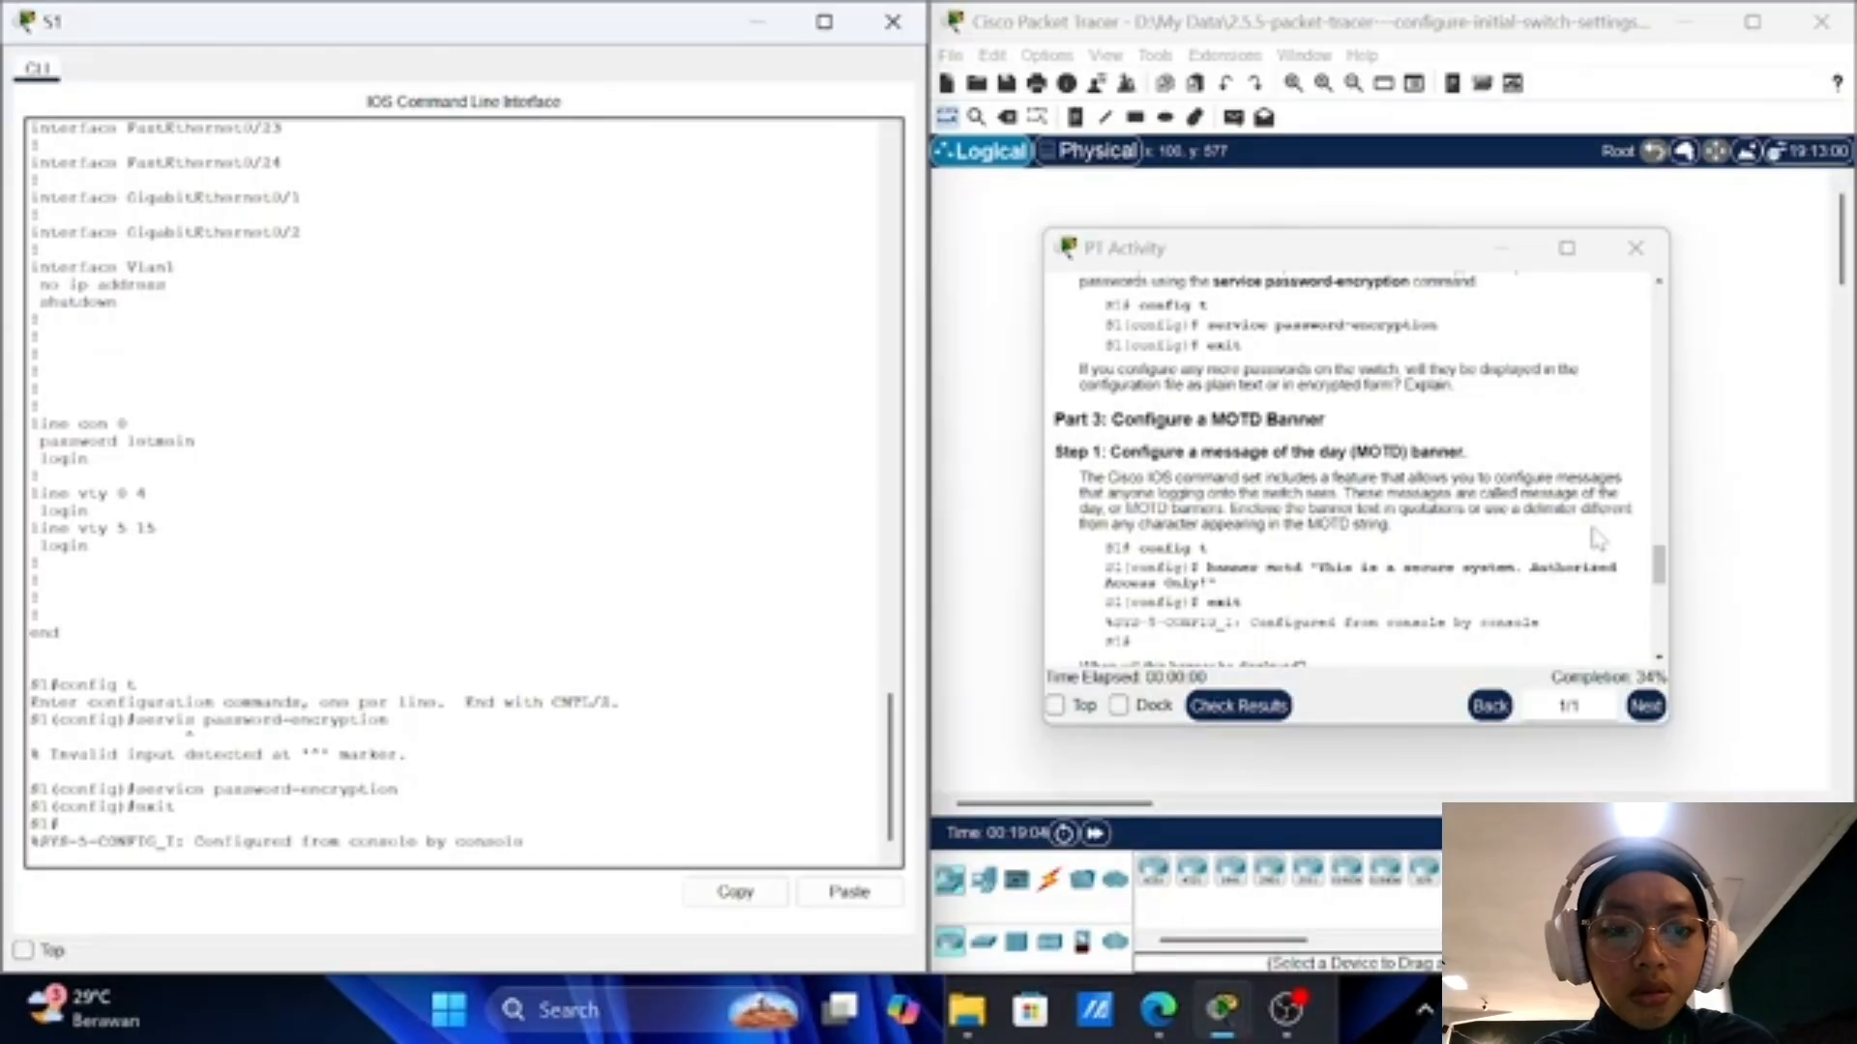
scroll(1597, 539, "down", 3)
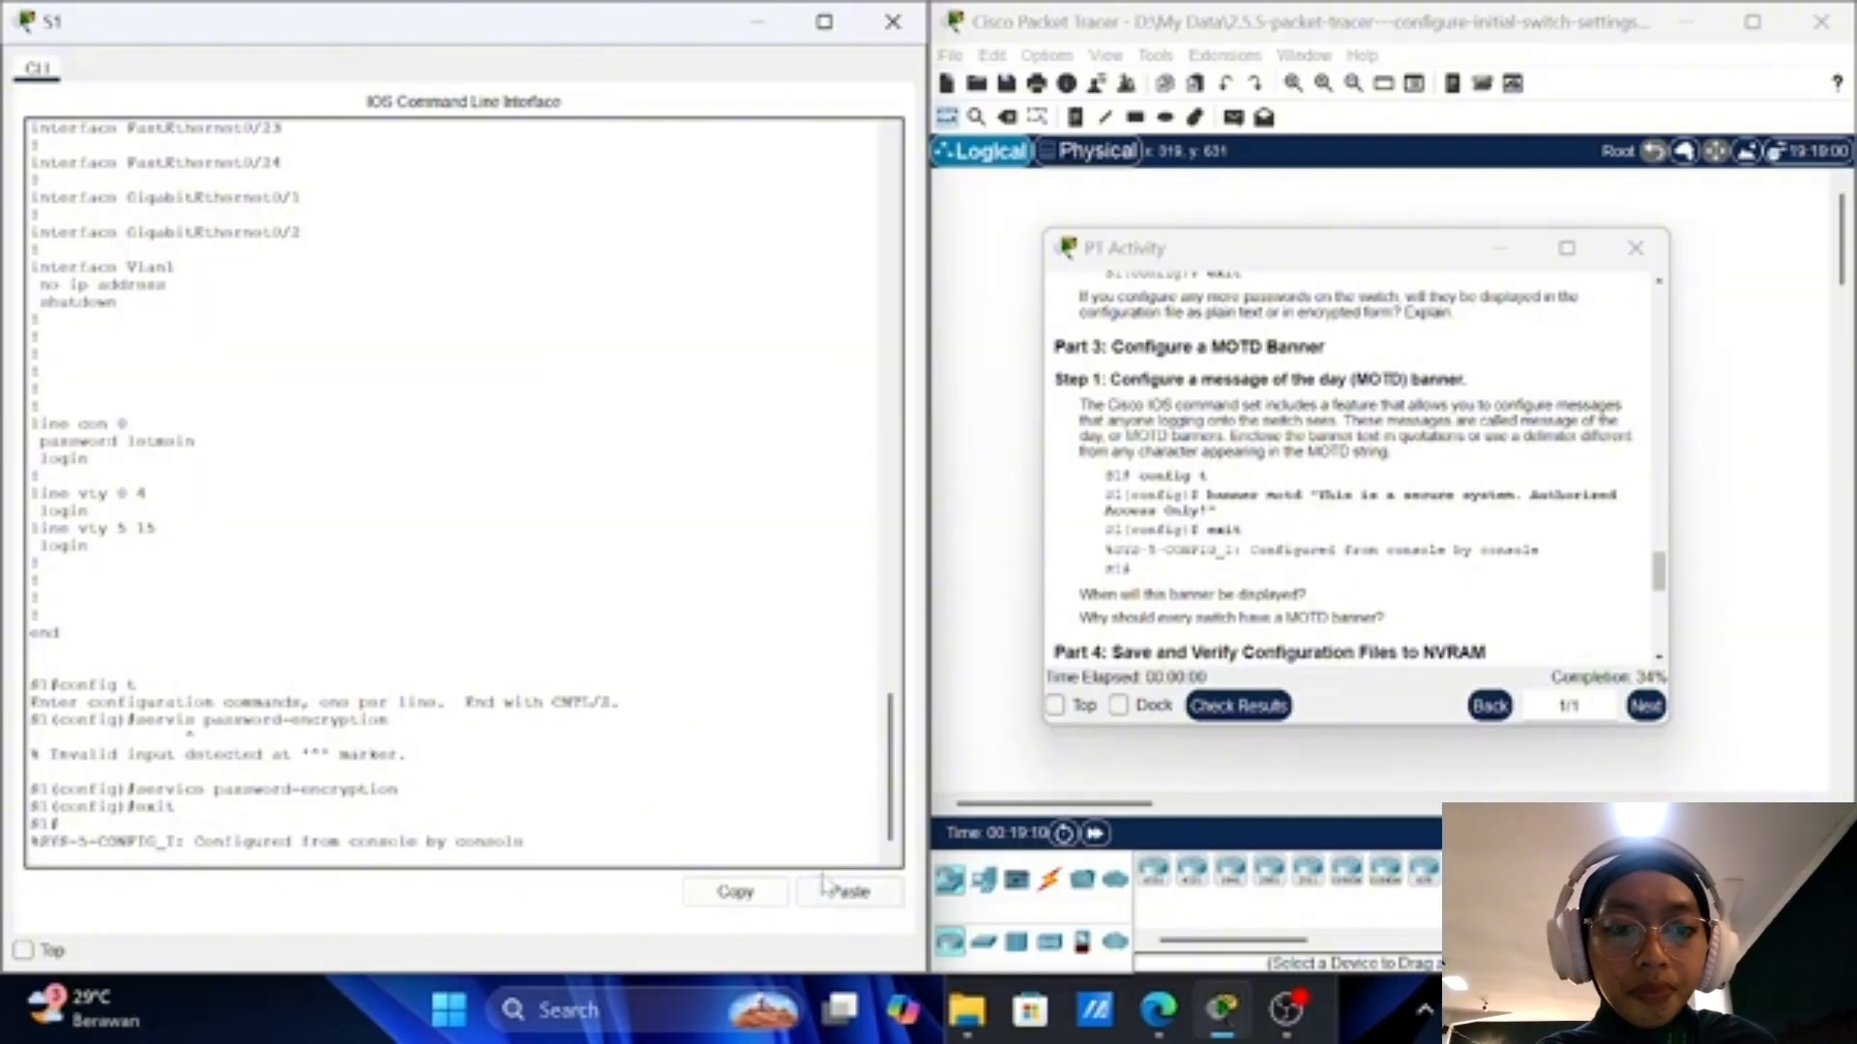
key("Return")
type("config ")
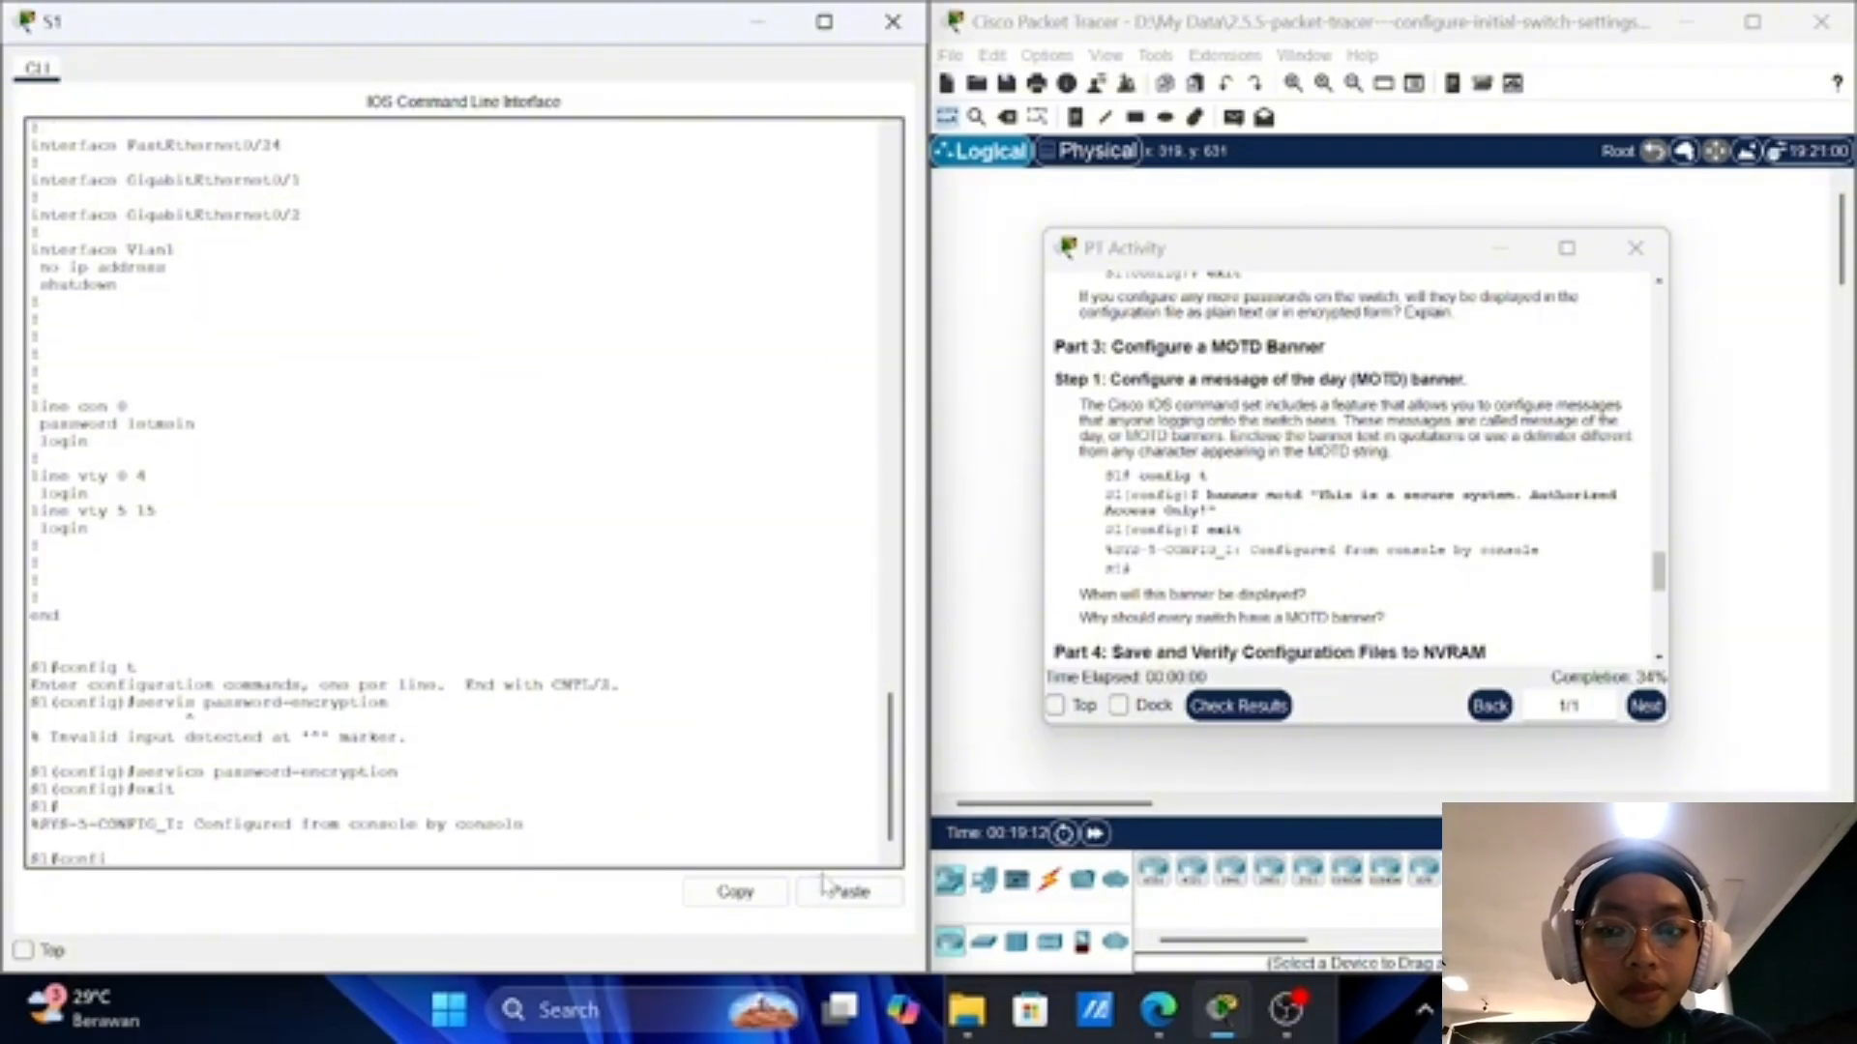
type("t")
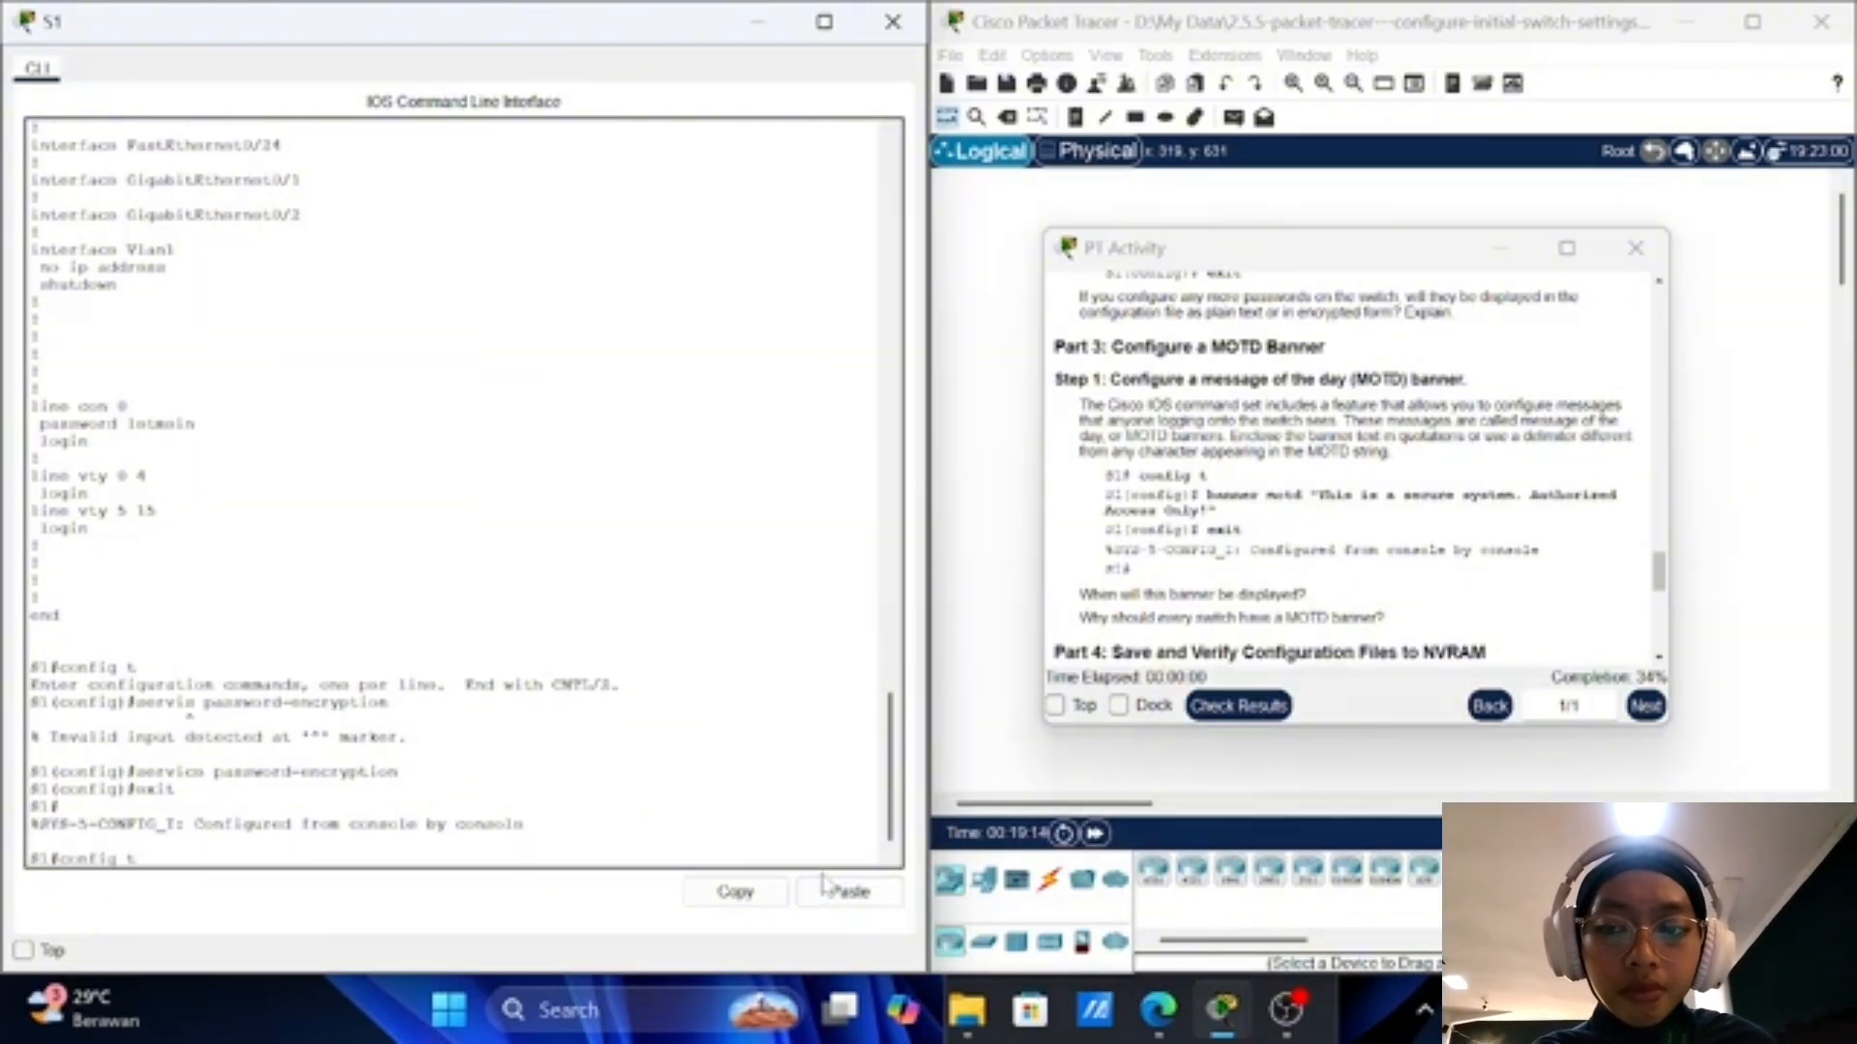
key("Return")
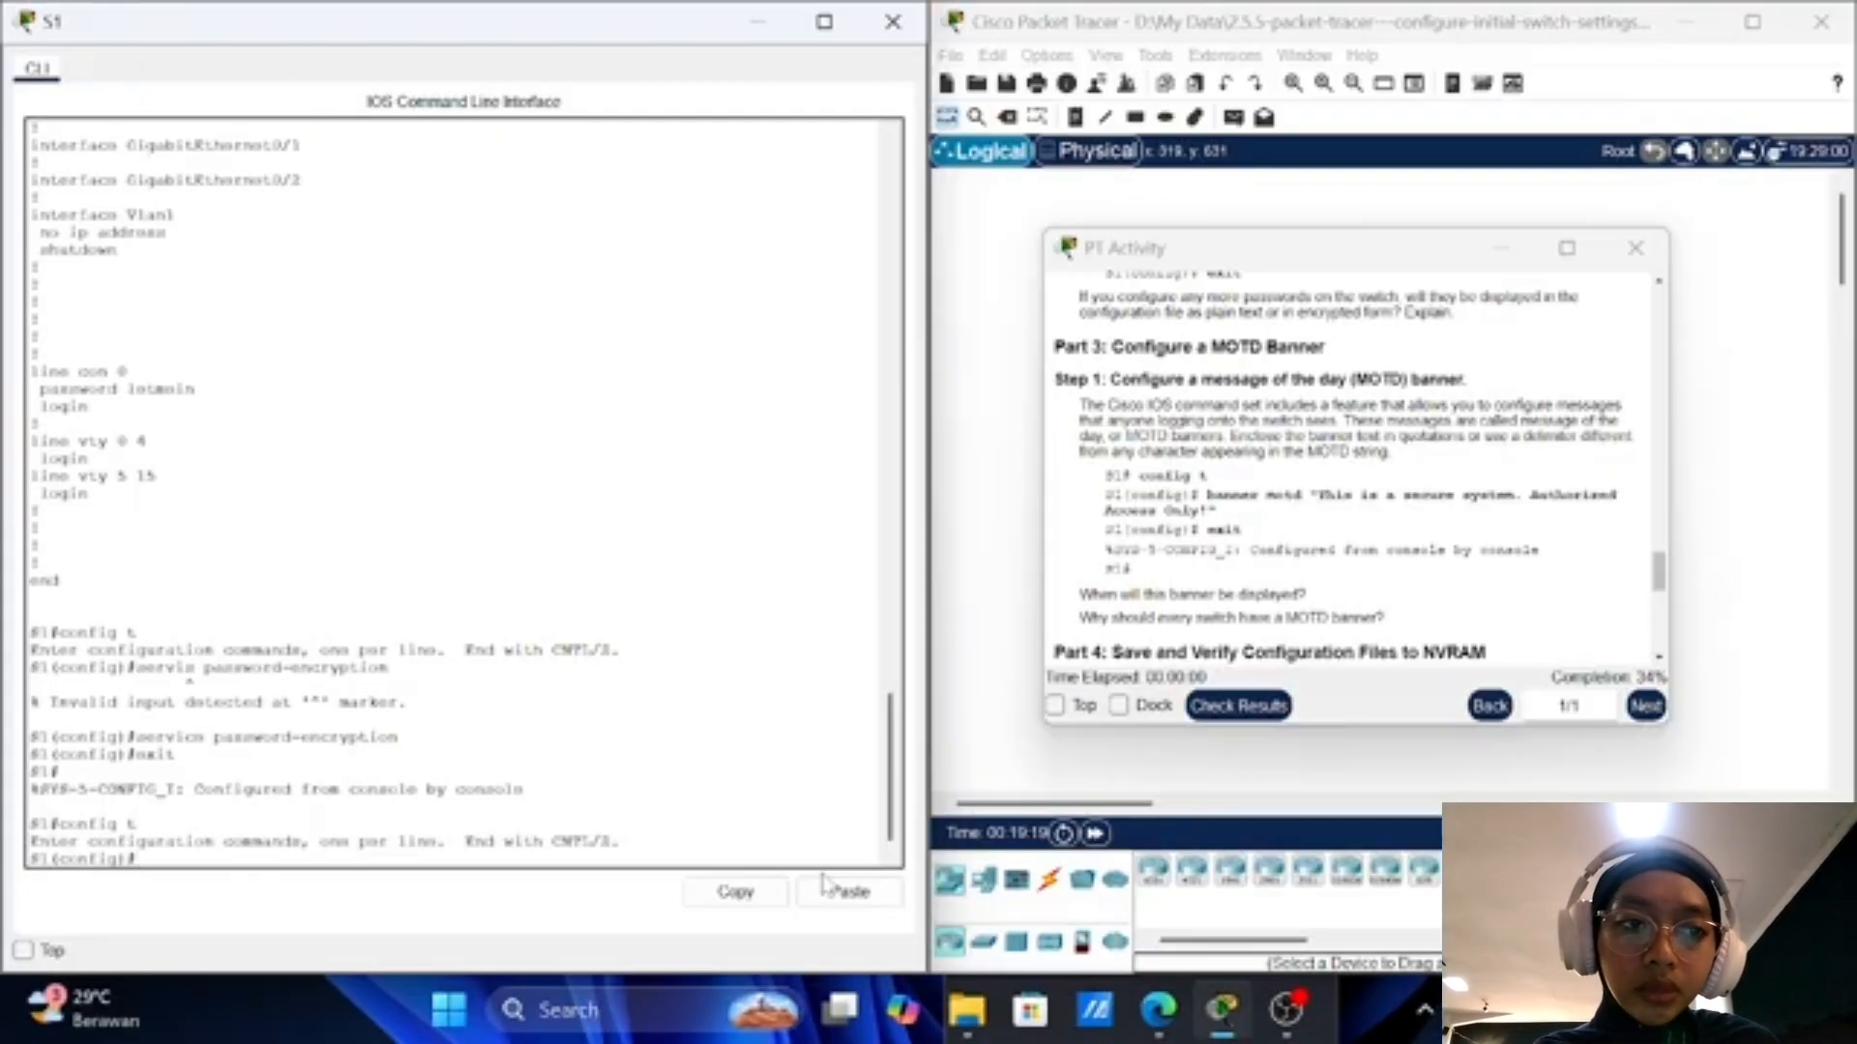
Step: Set the MOTD banner to "This is a secure system. Authorized Access Only!"
type("banner")
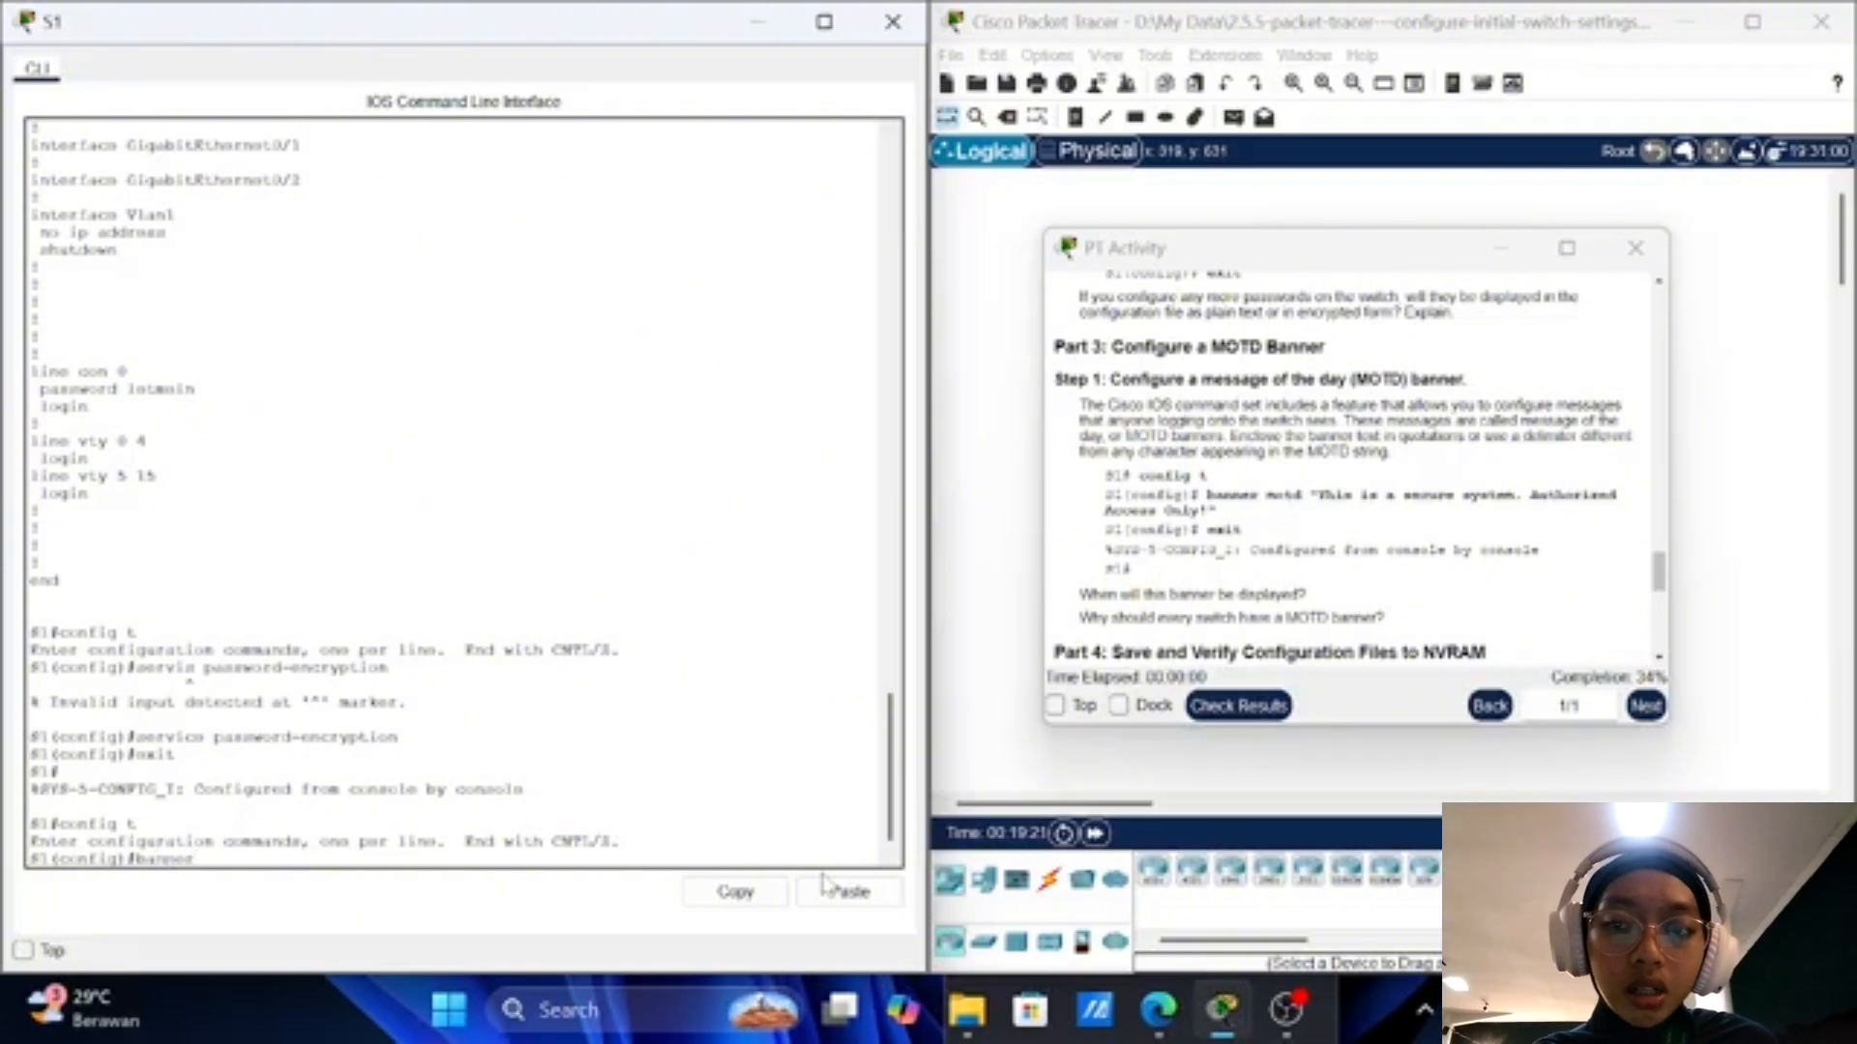
type(" mot")
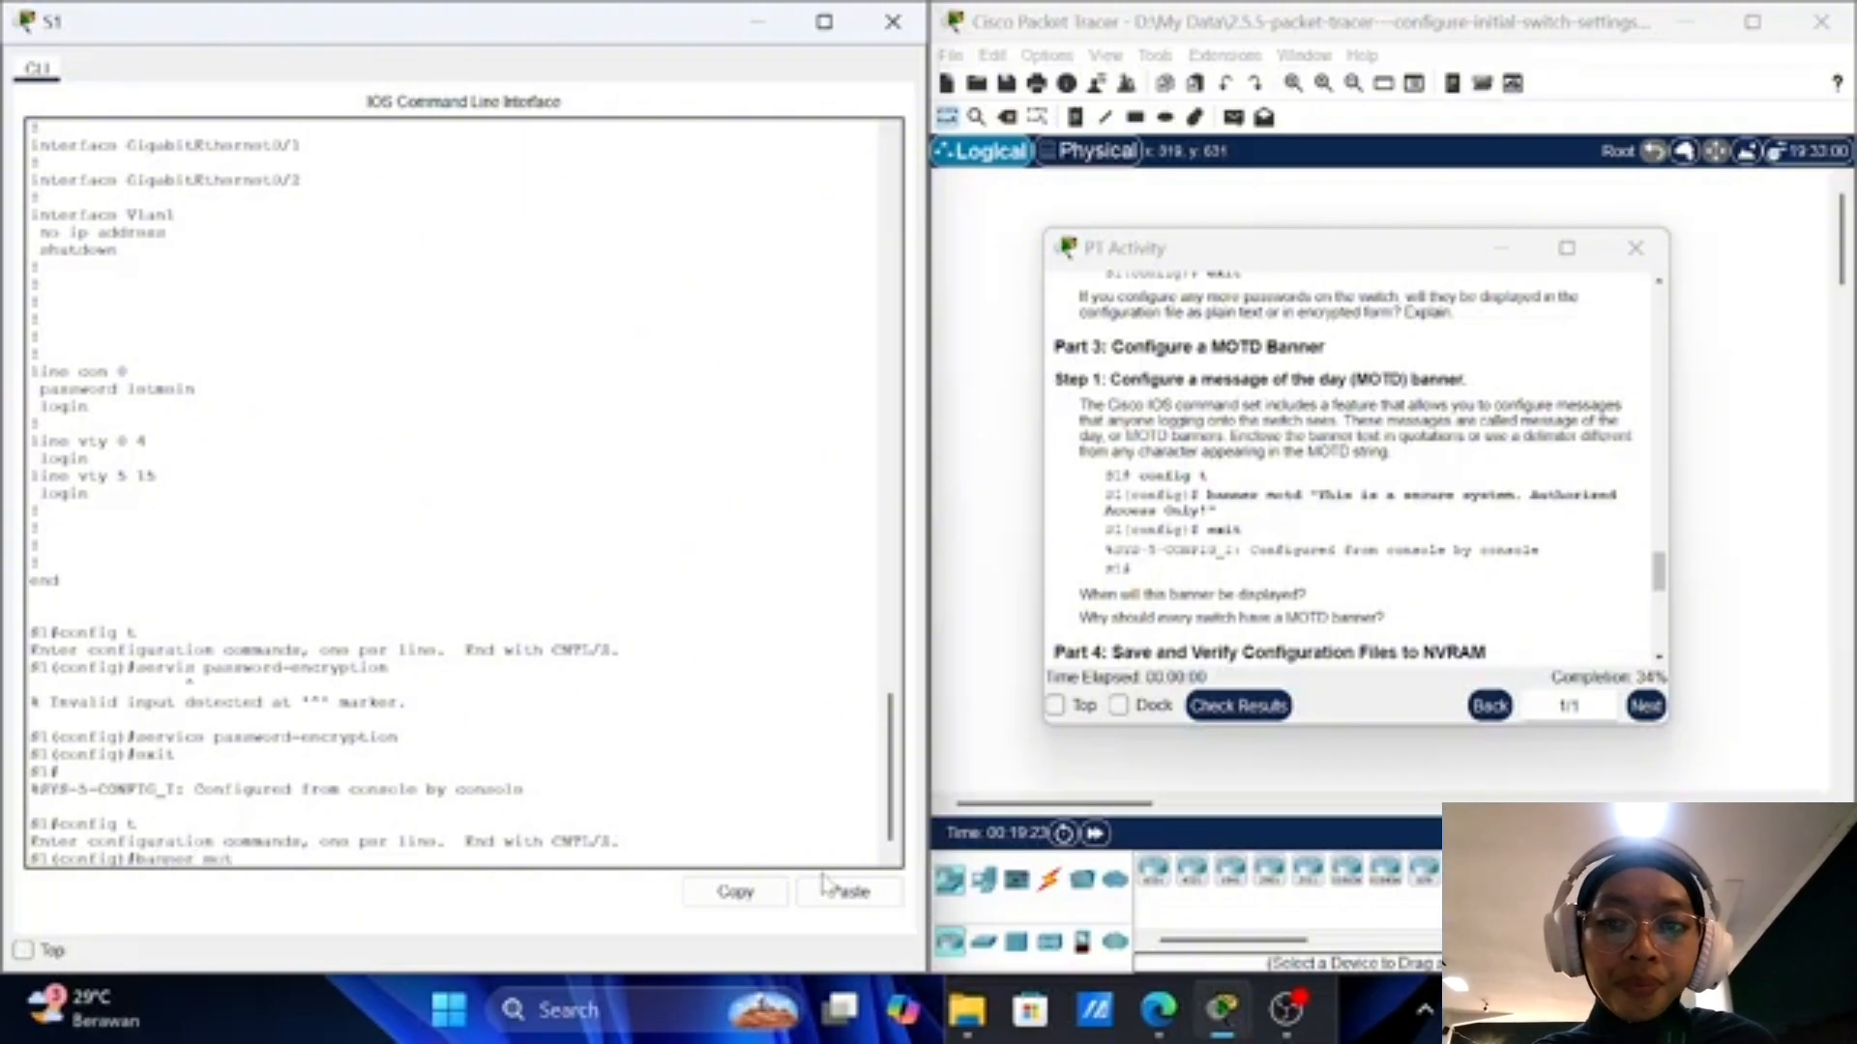
type("d")
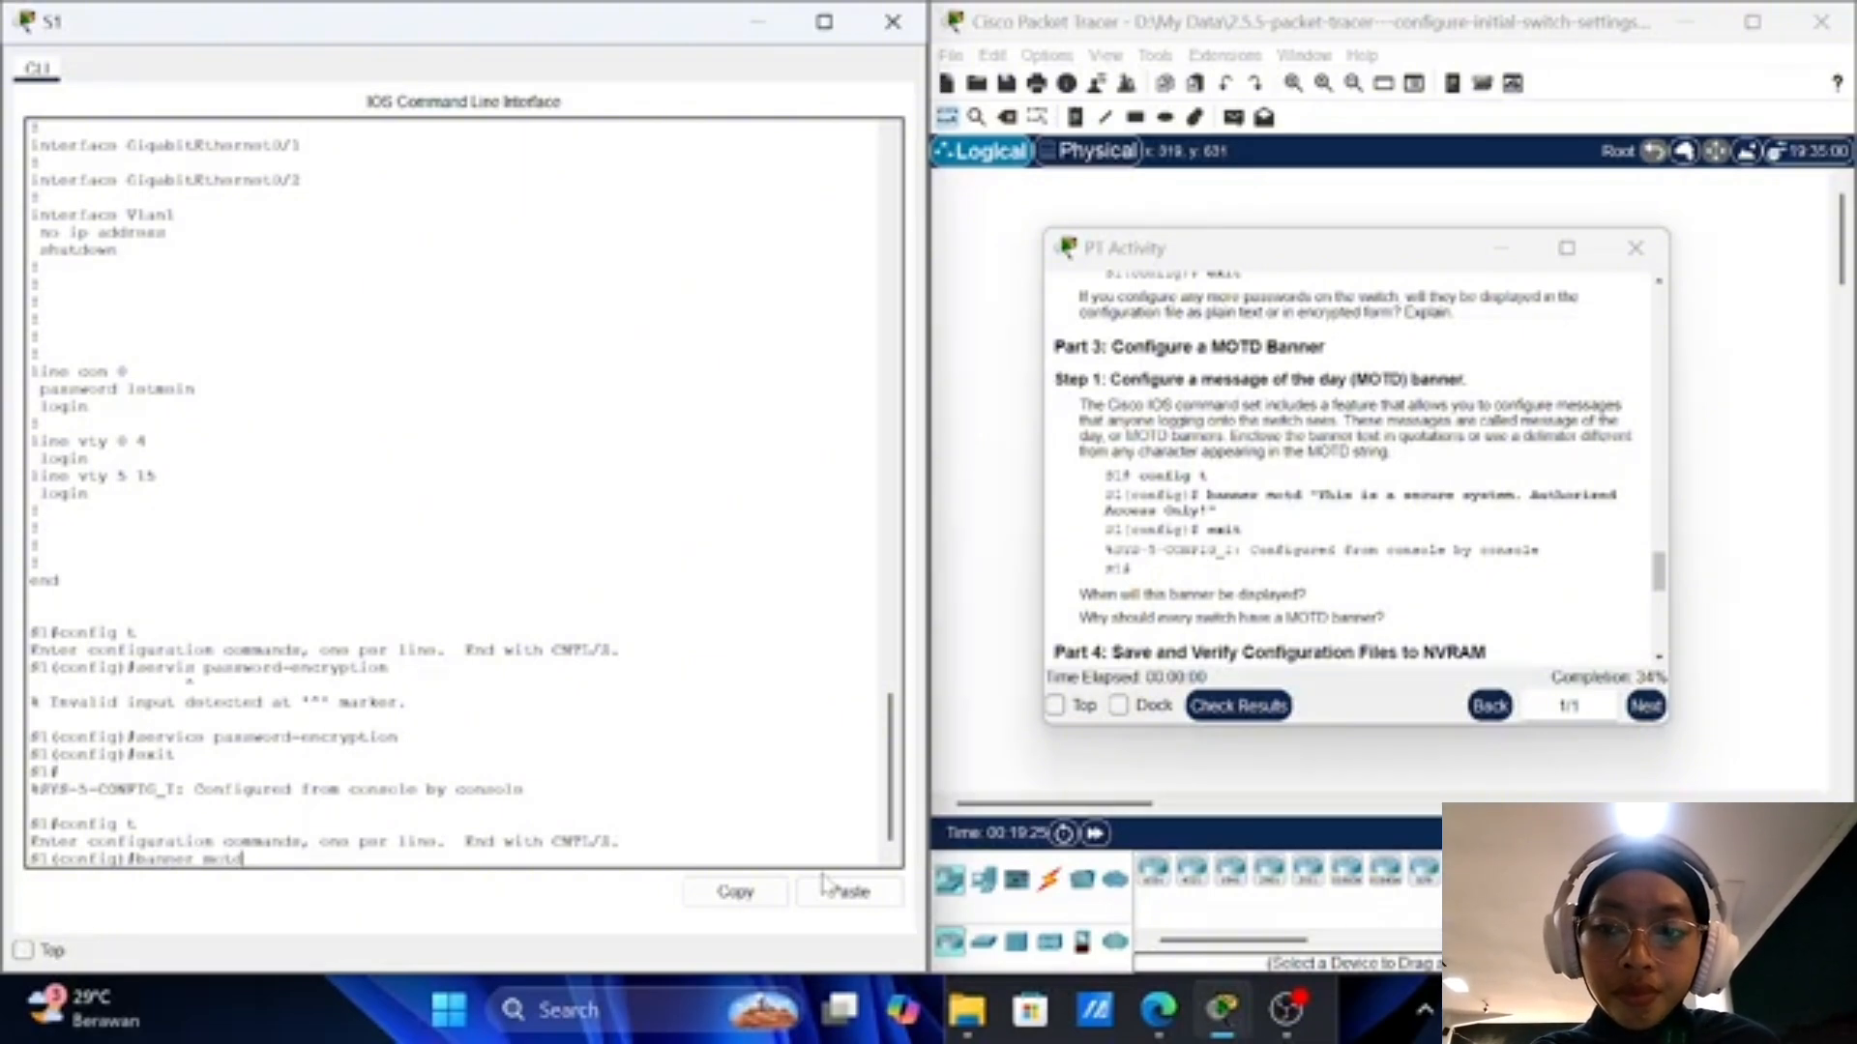
type(" \"")
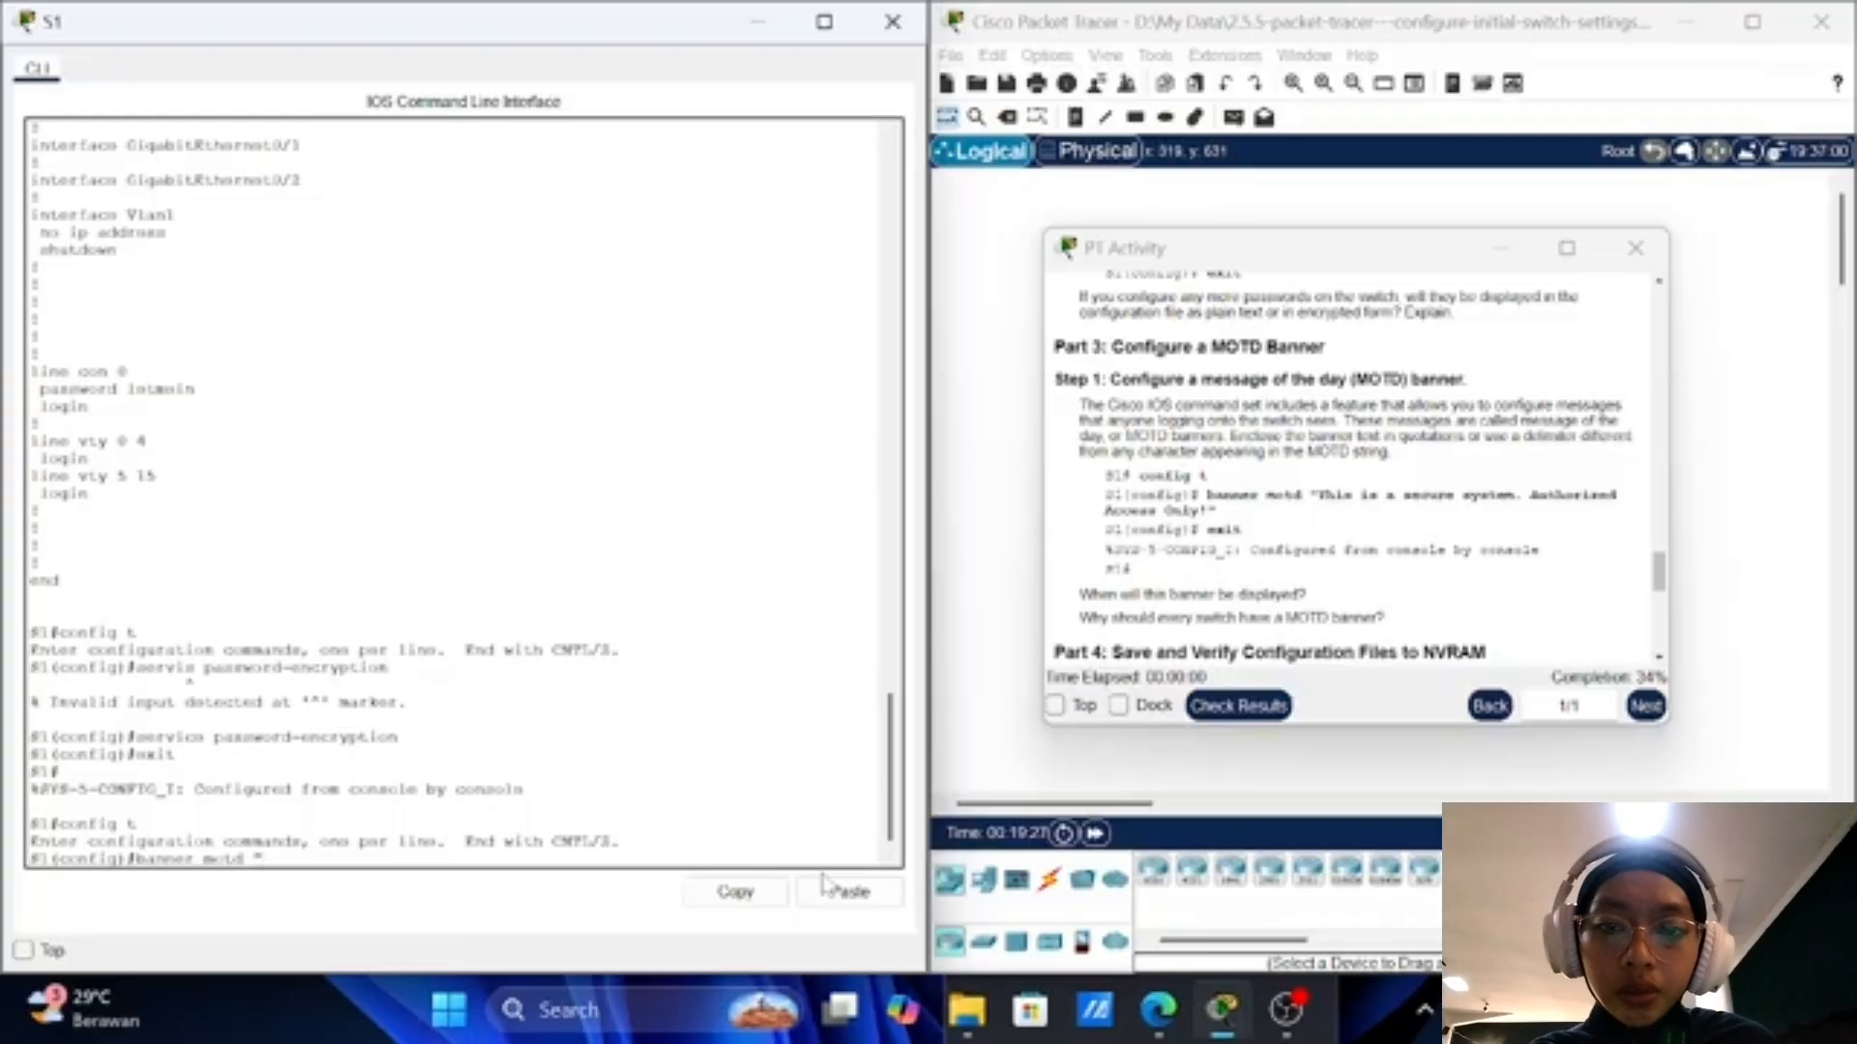
type("Th")
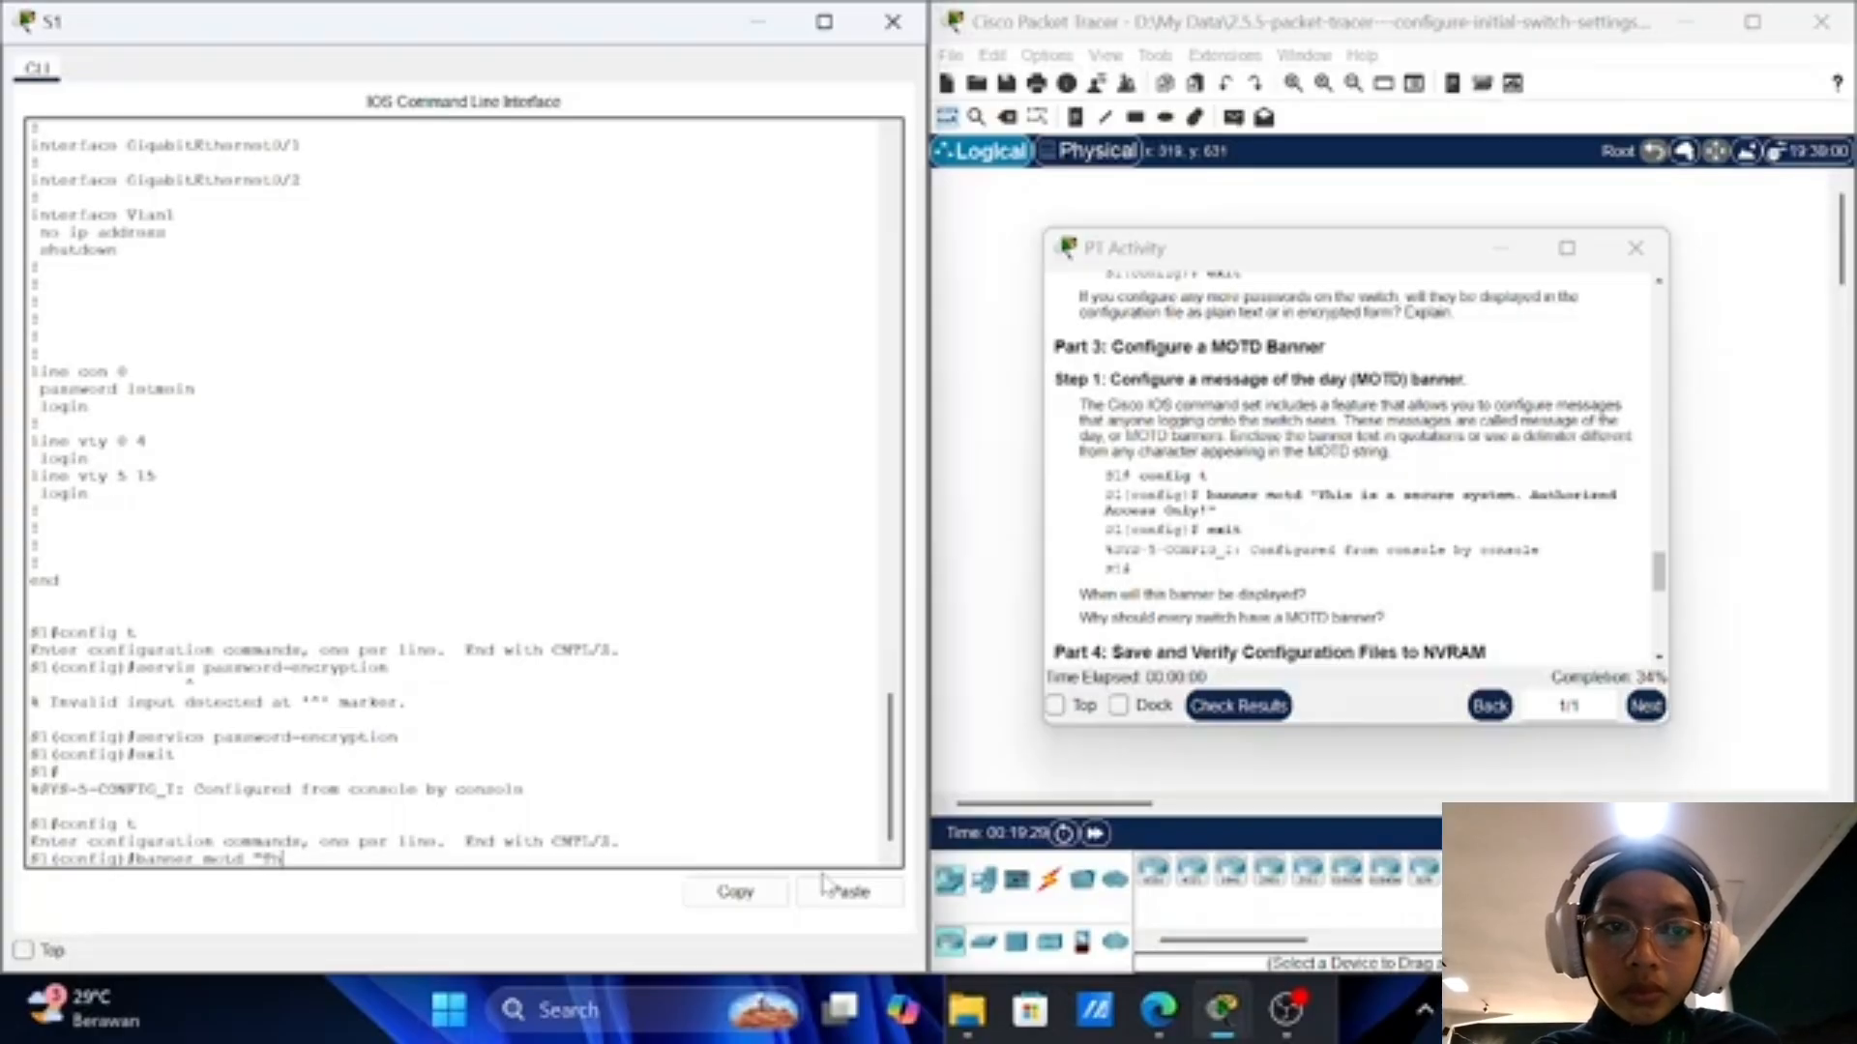
type("is i")
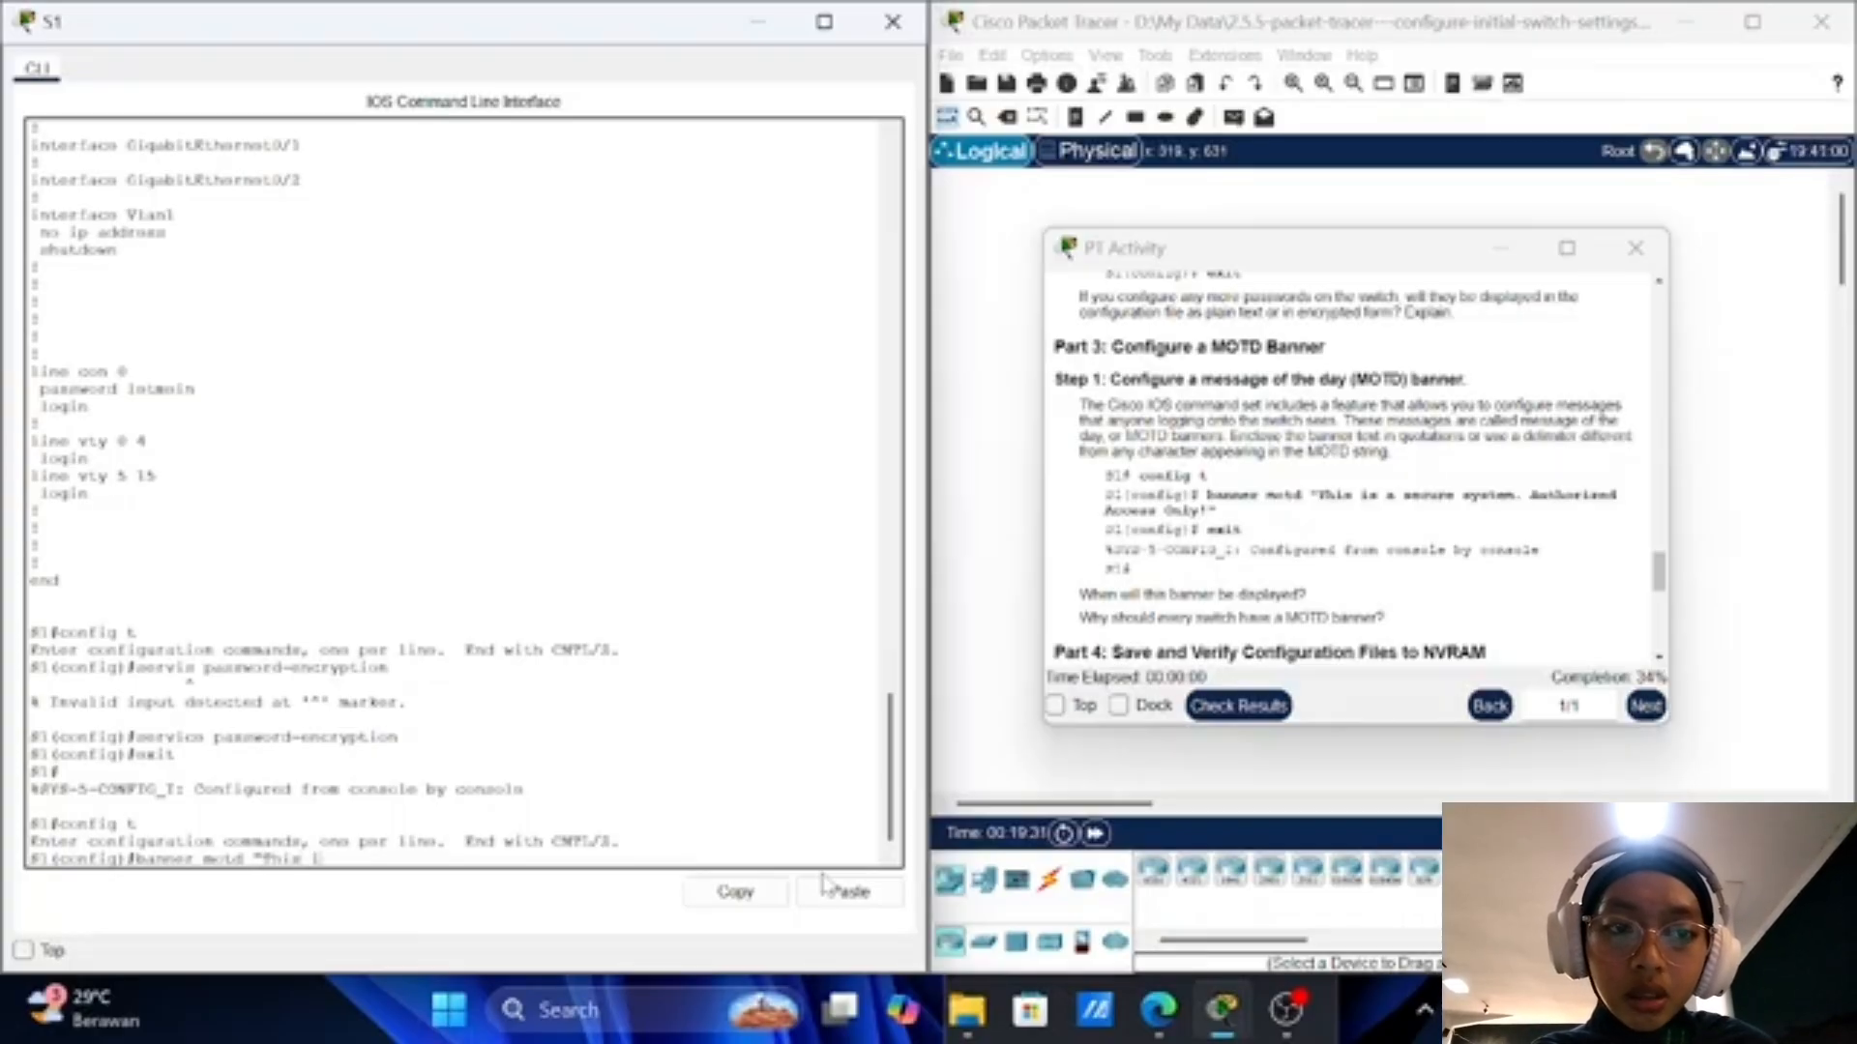
type("s a se")
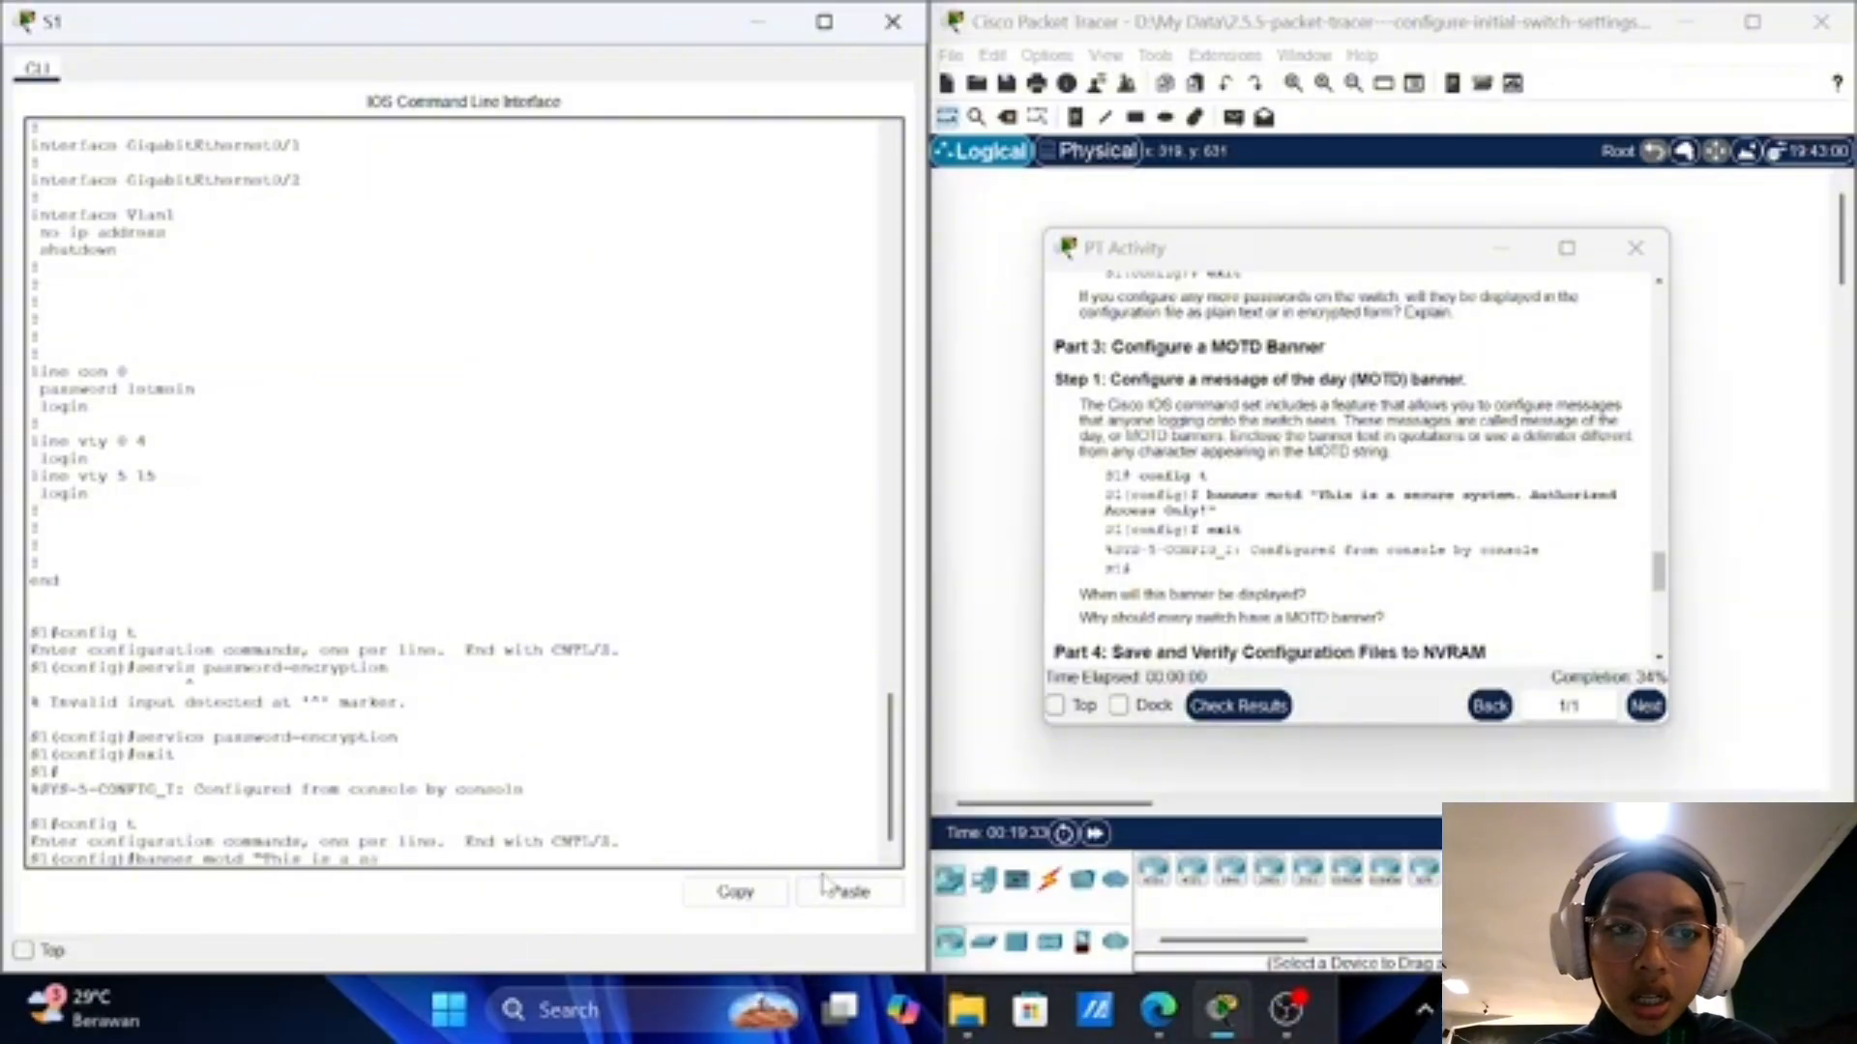
type("cure")
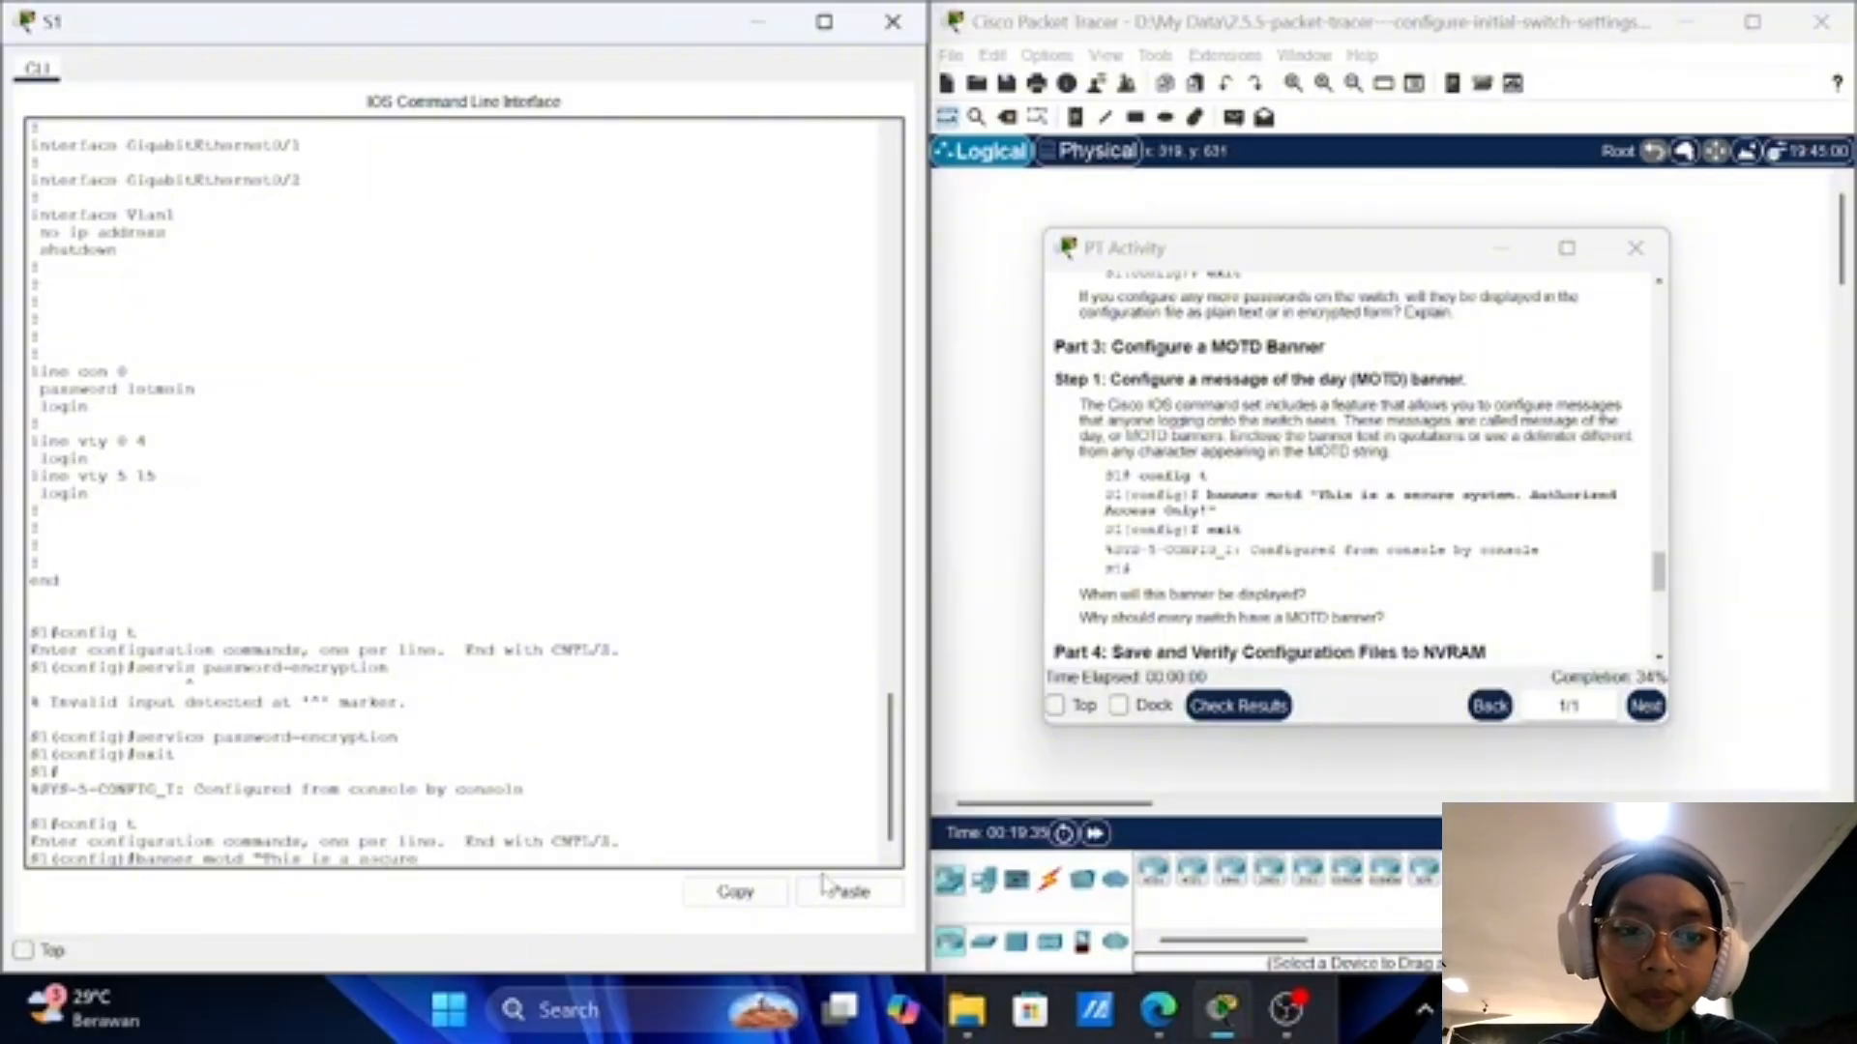
type(" syste")
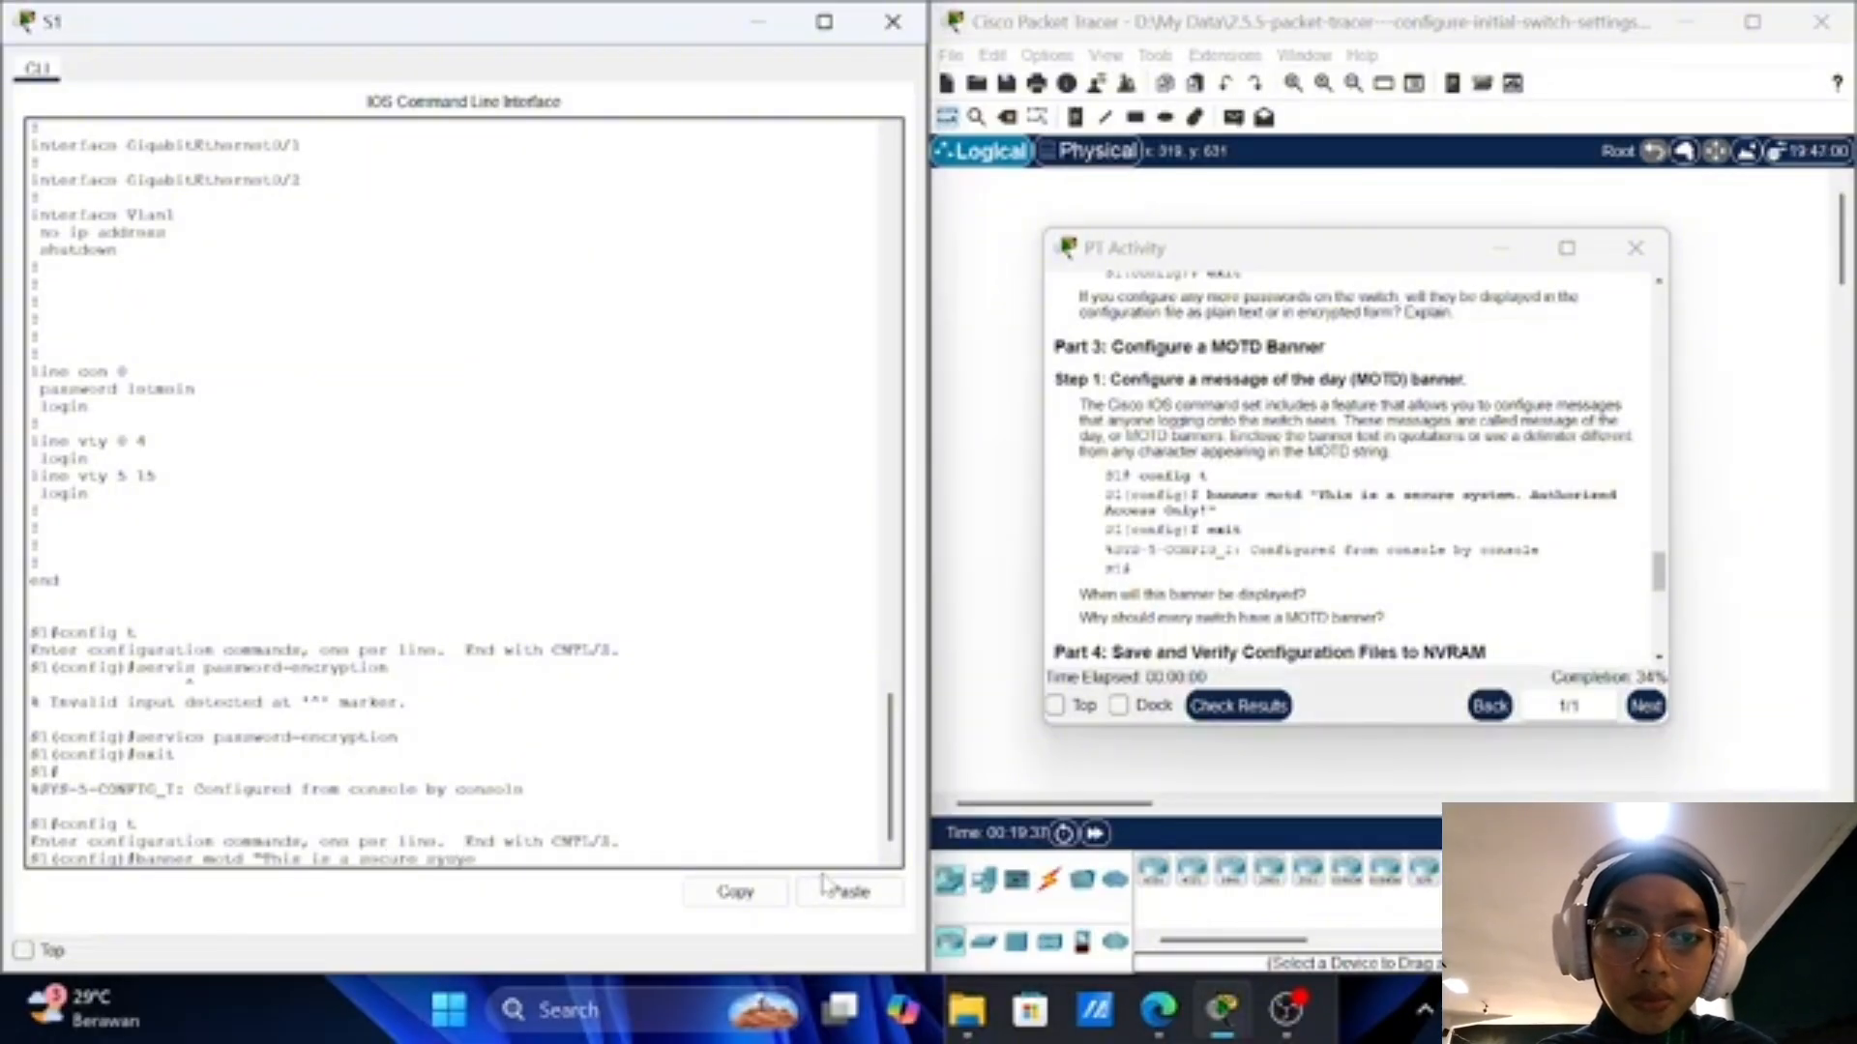
type("m")
key("BackSpace")
key("BackSpace")
key("BackSpace")
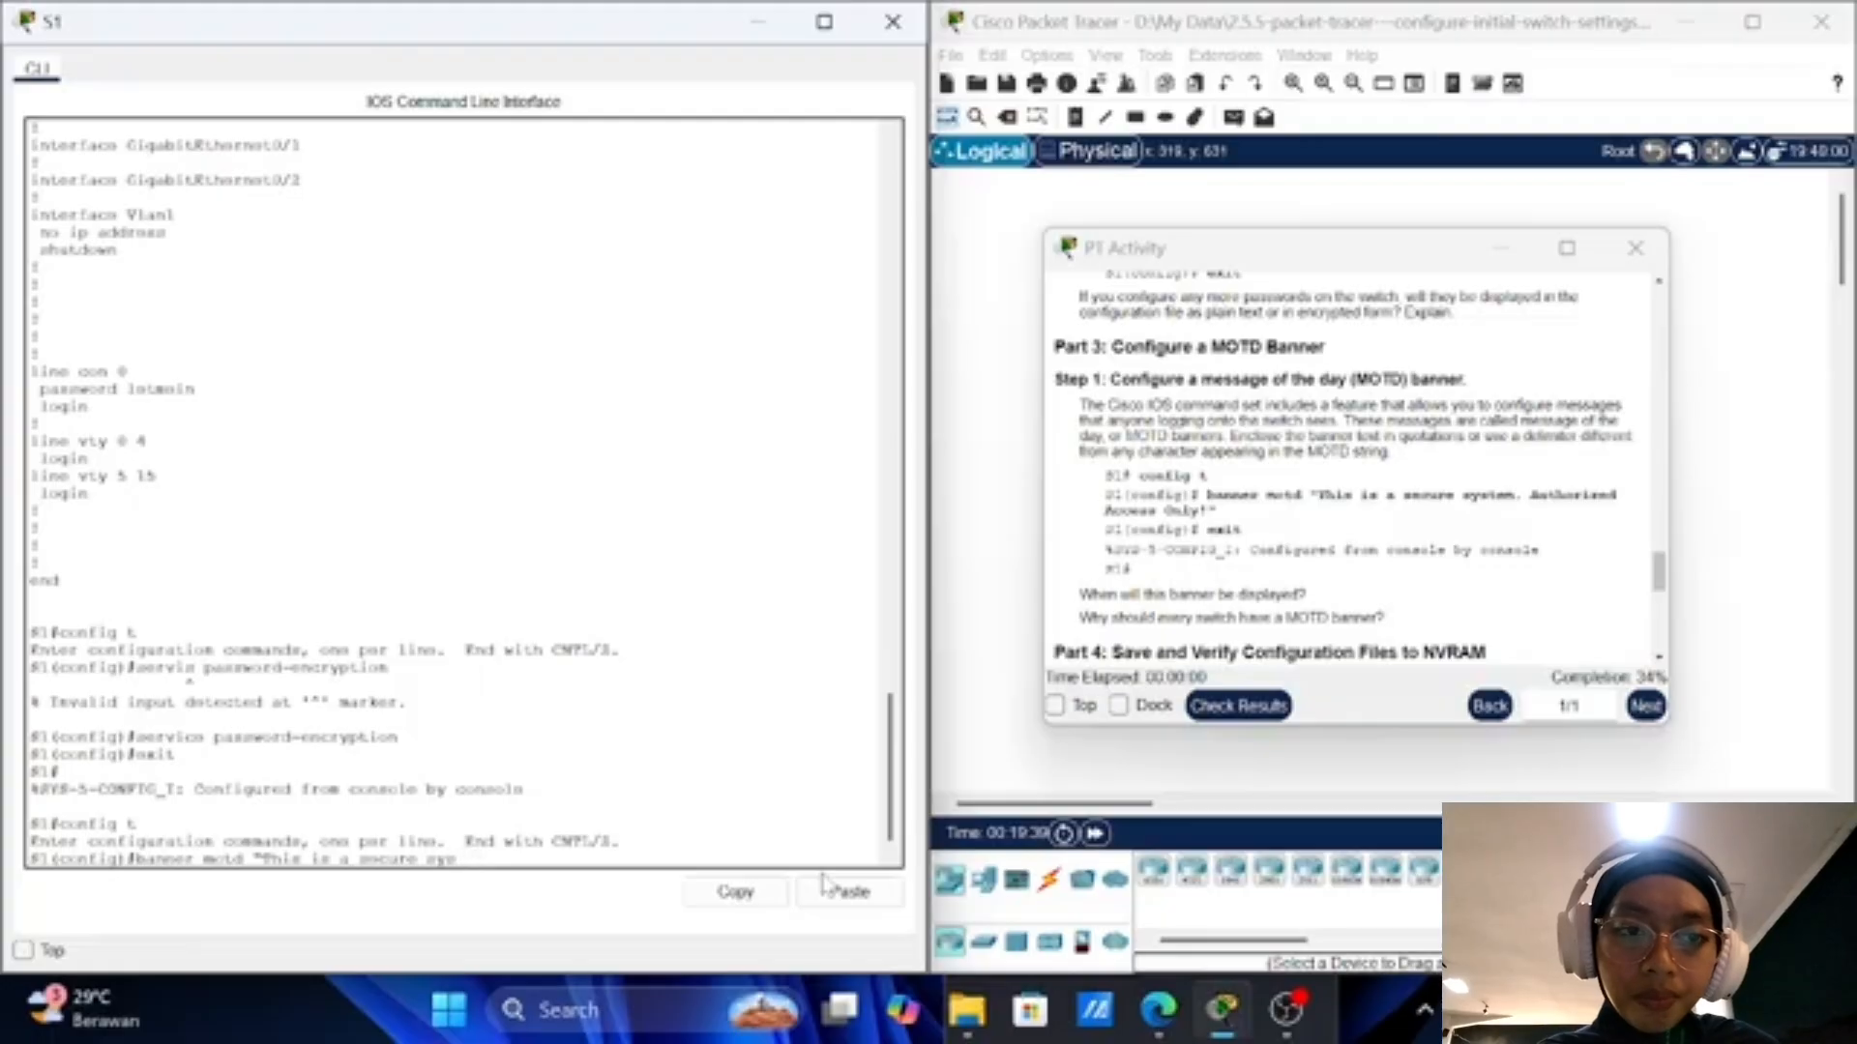
type("tem")
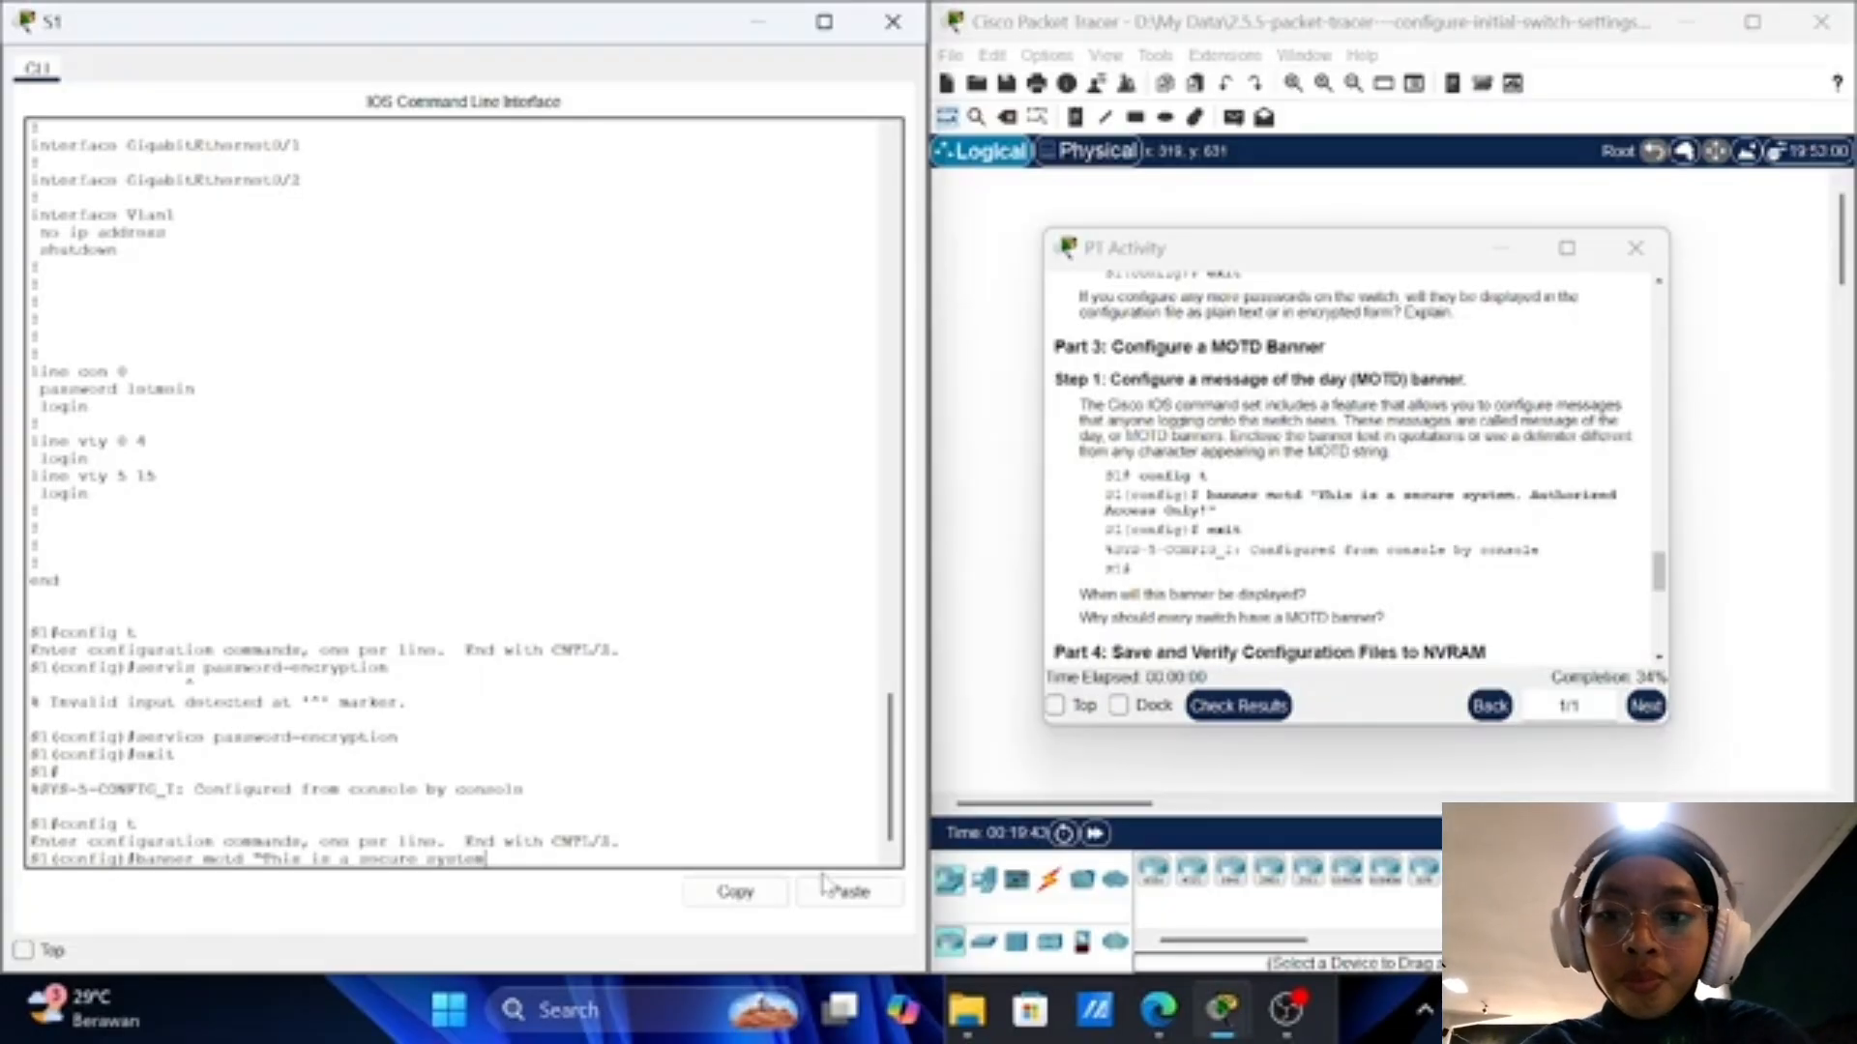
type(". A")
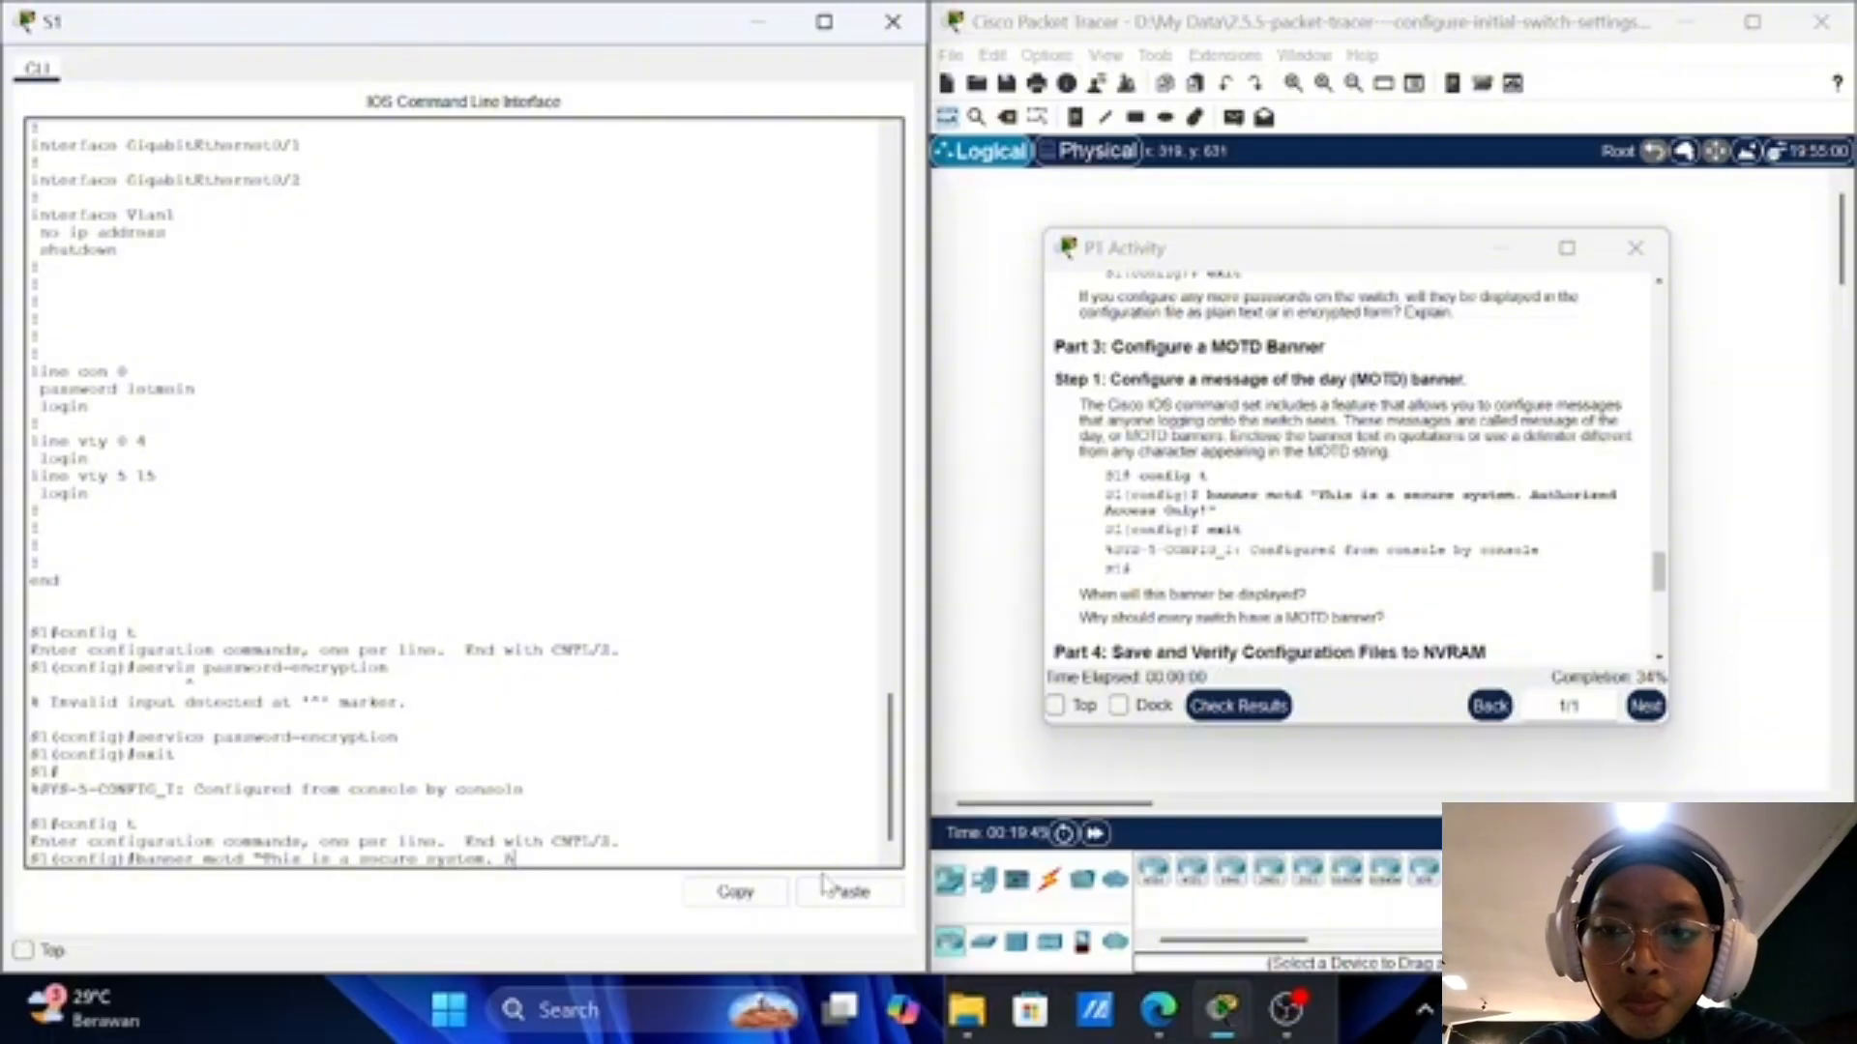
type("uth")
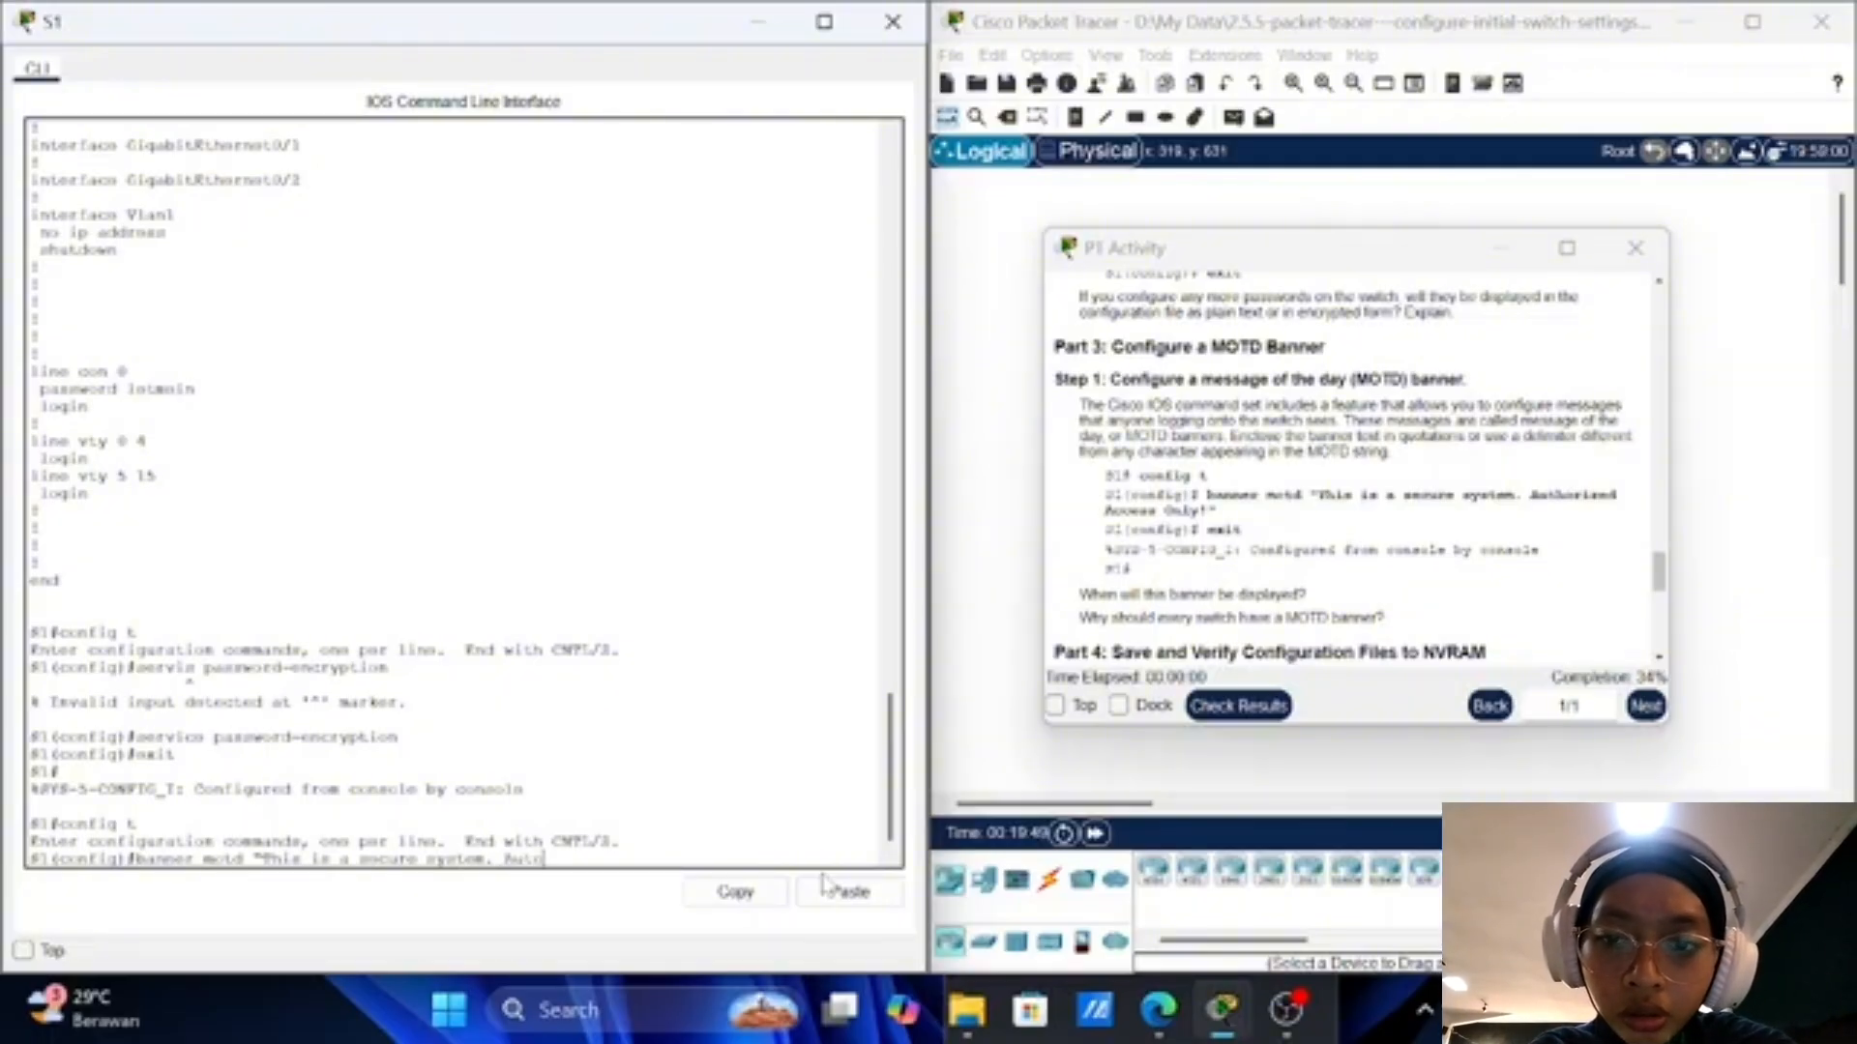
key("BackSpace")
type("hori")
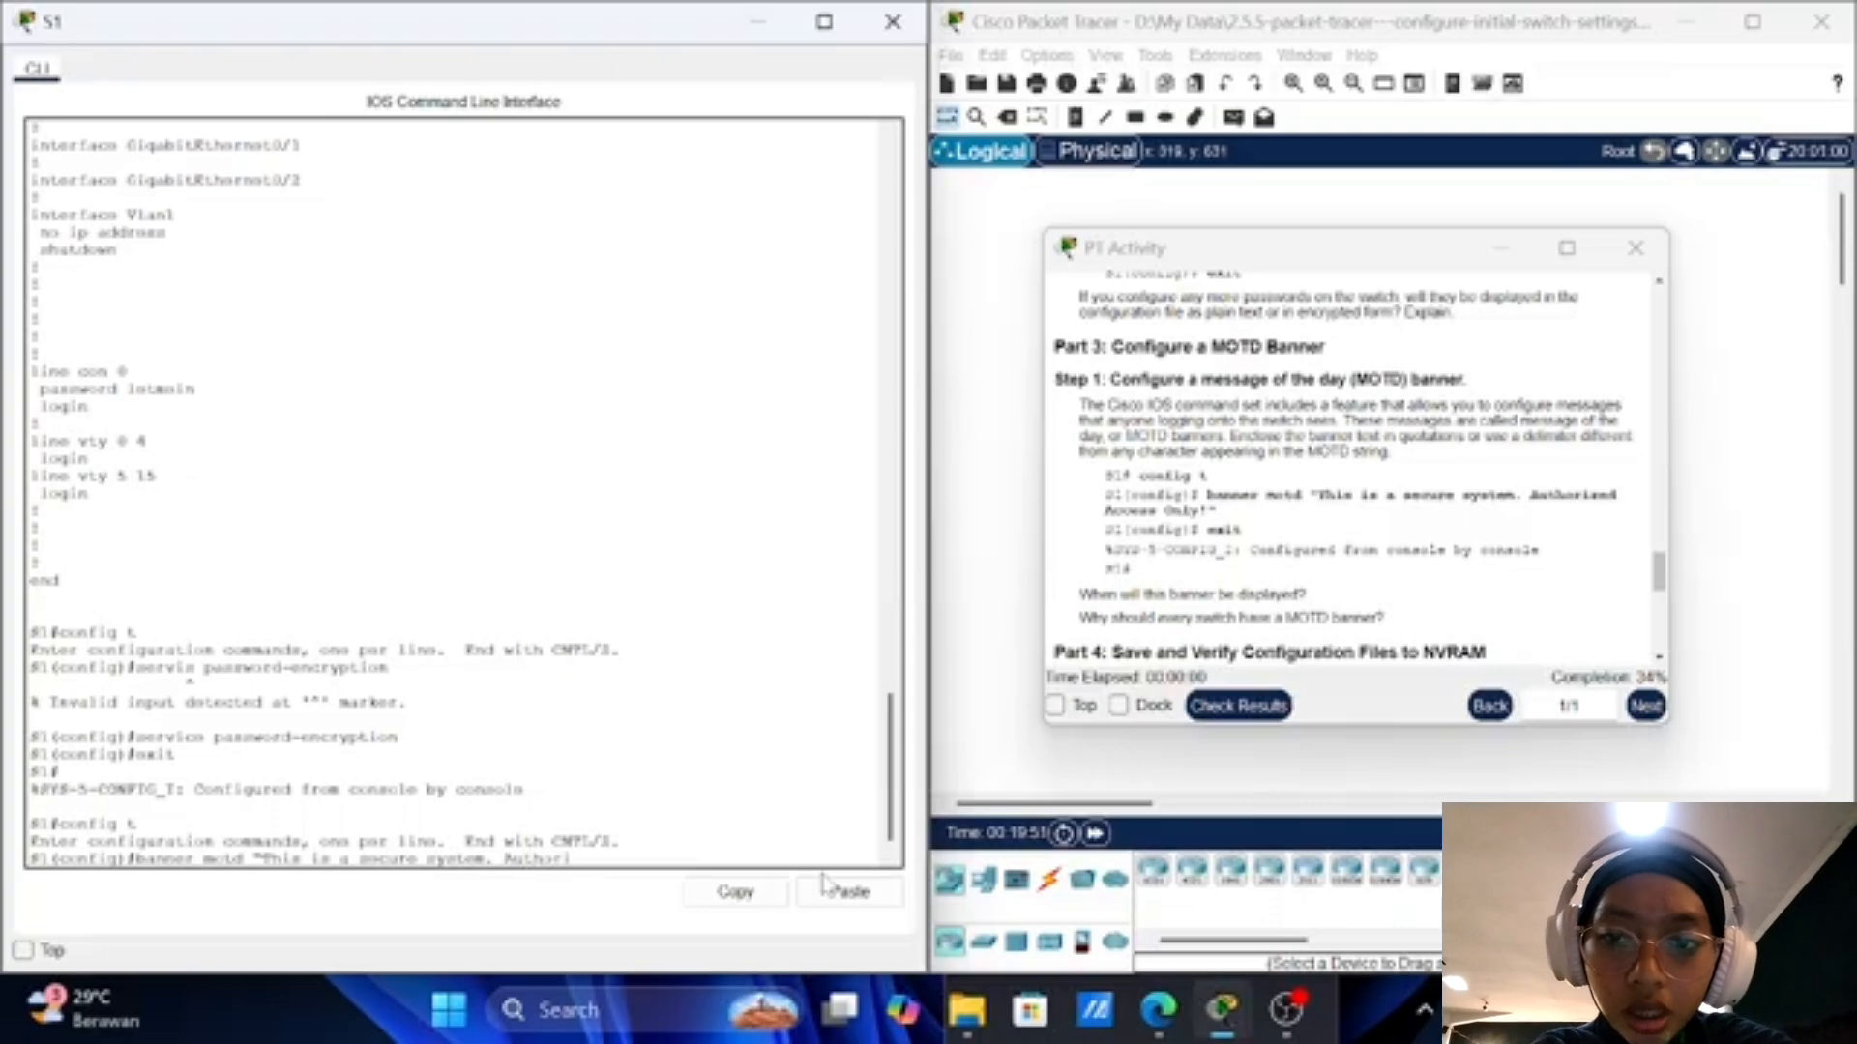
type("zed")
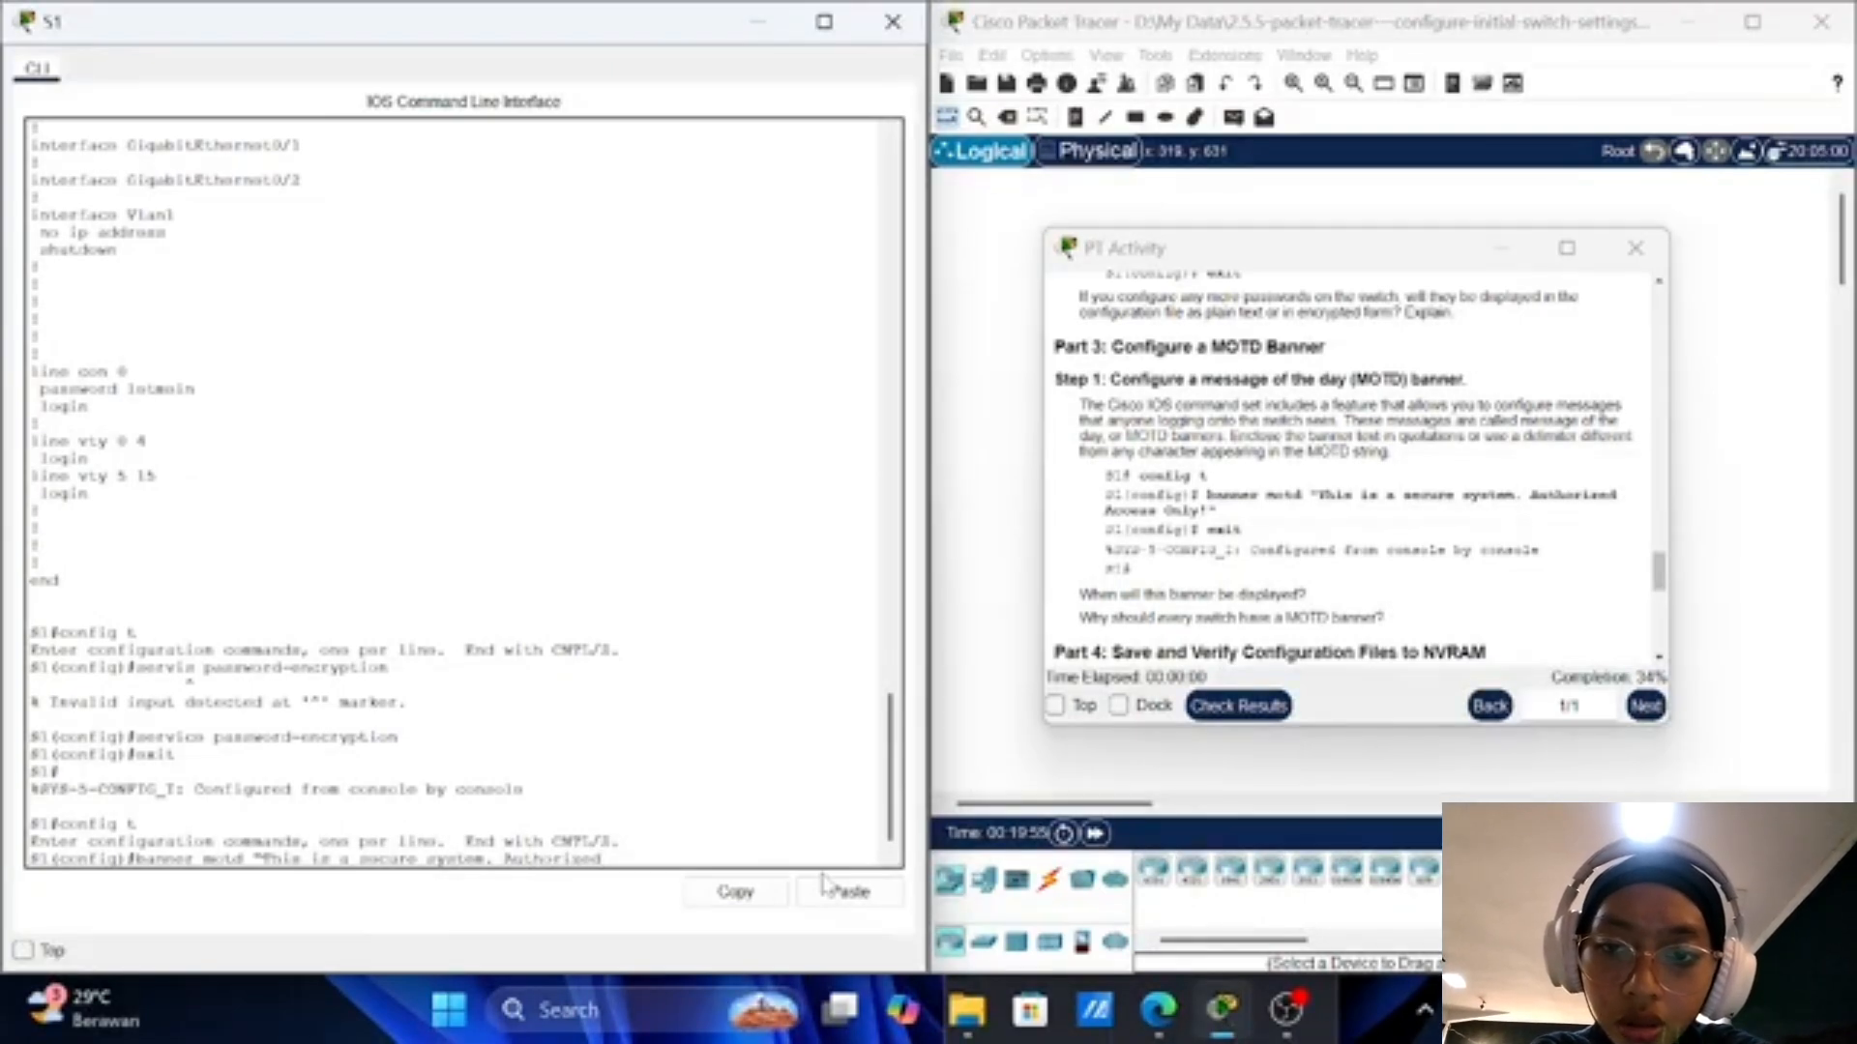
type(" Acces")
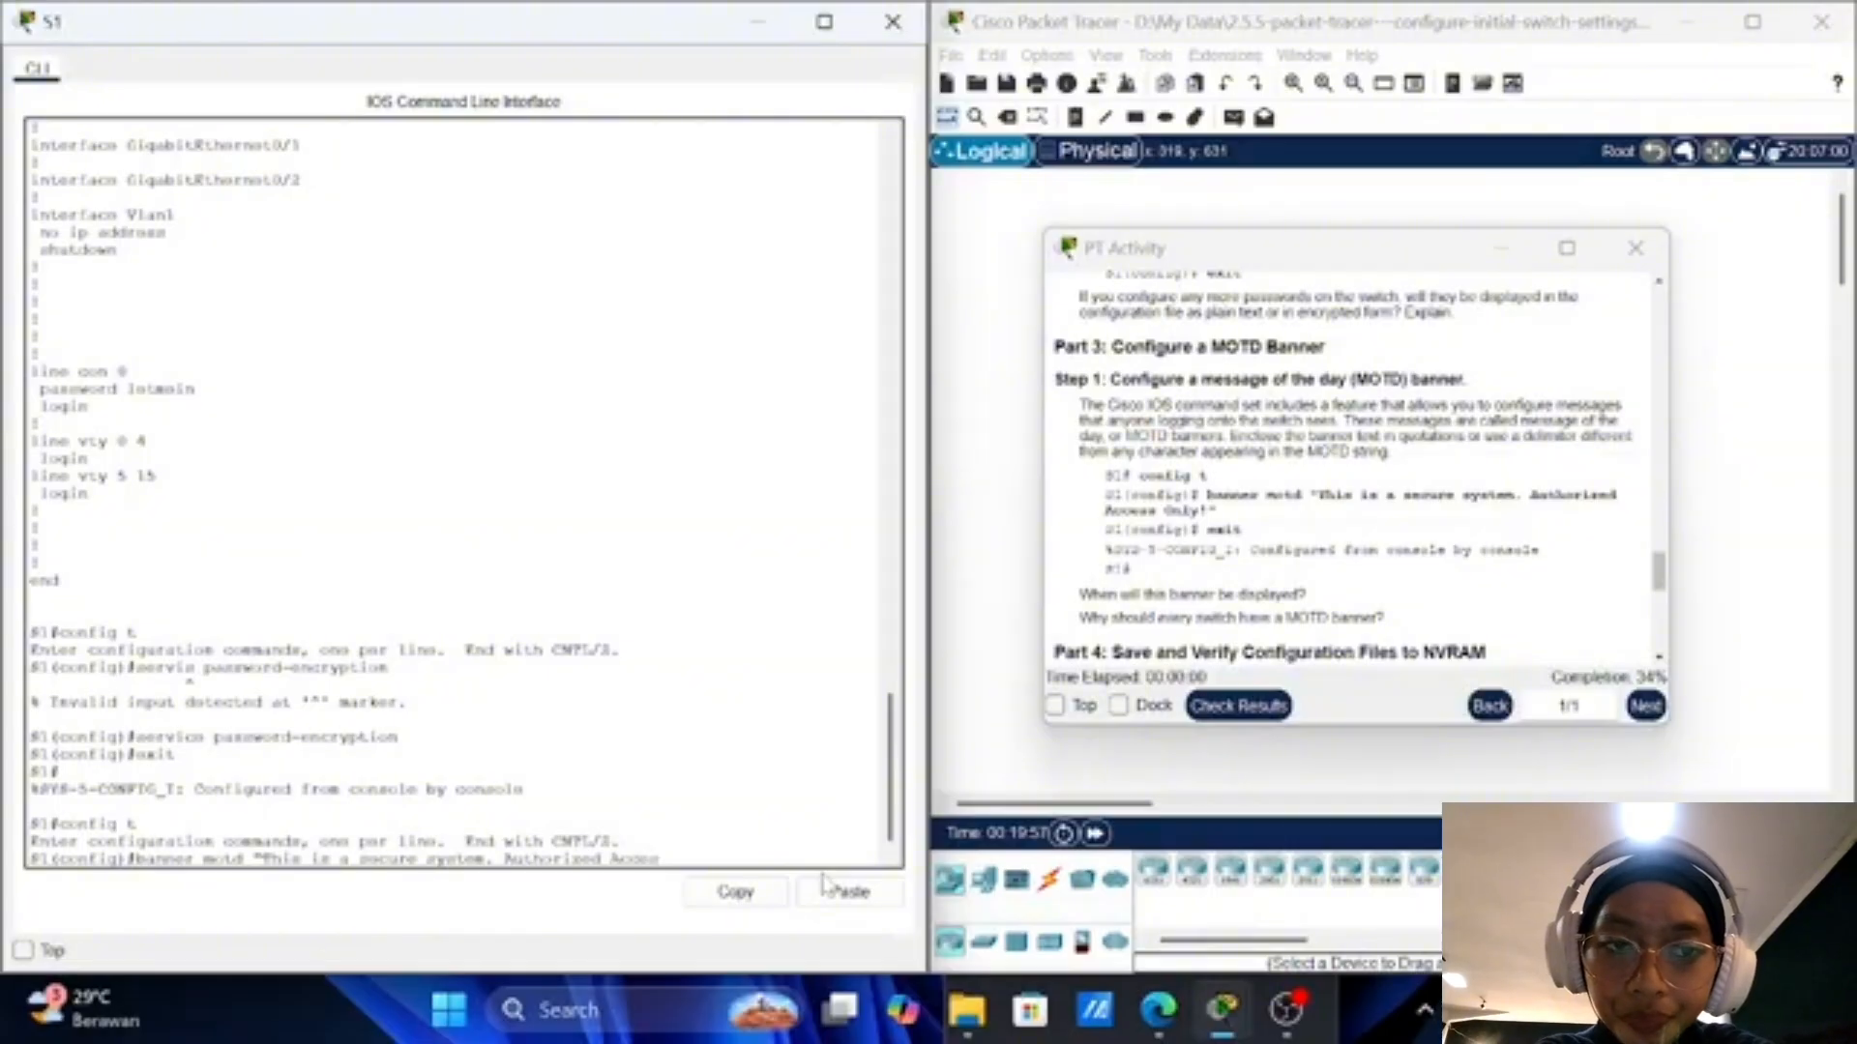
type("s")
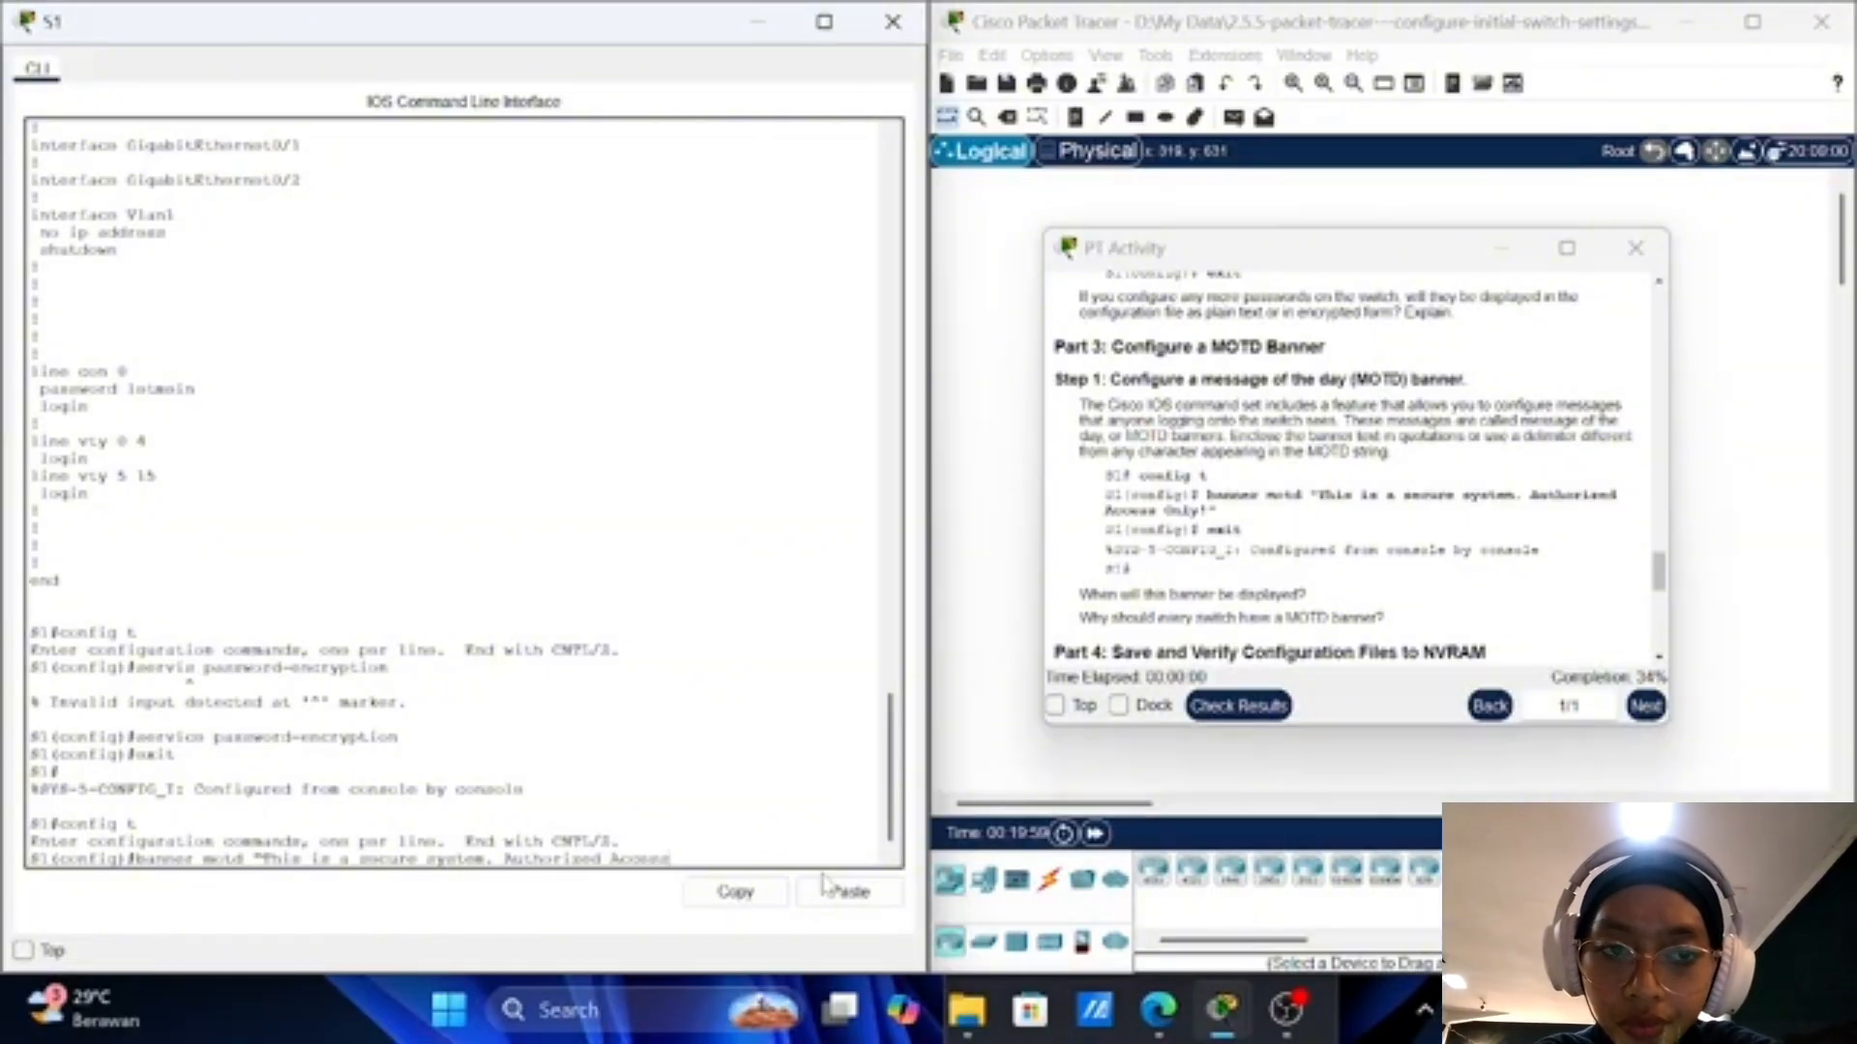
type(" O")
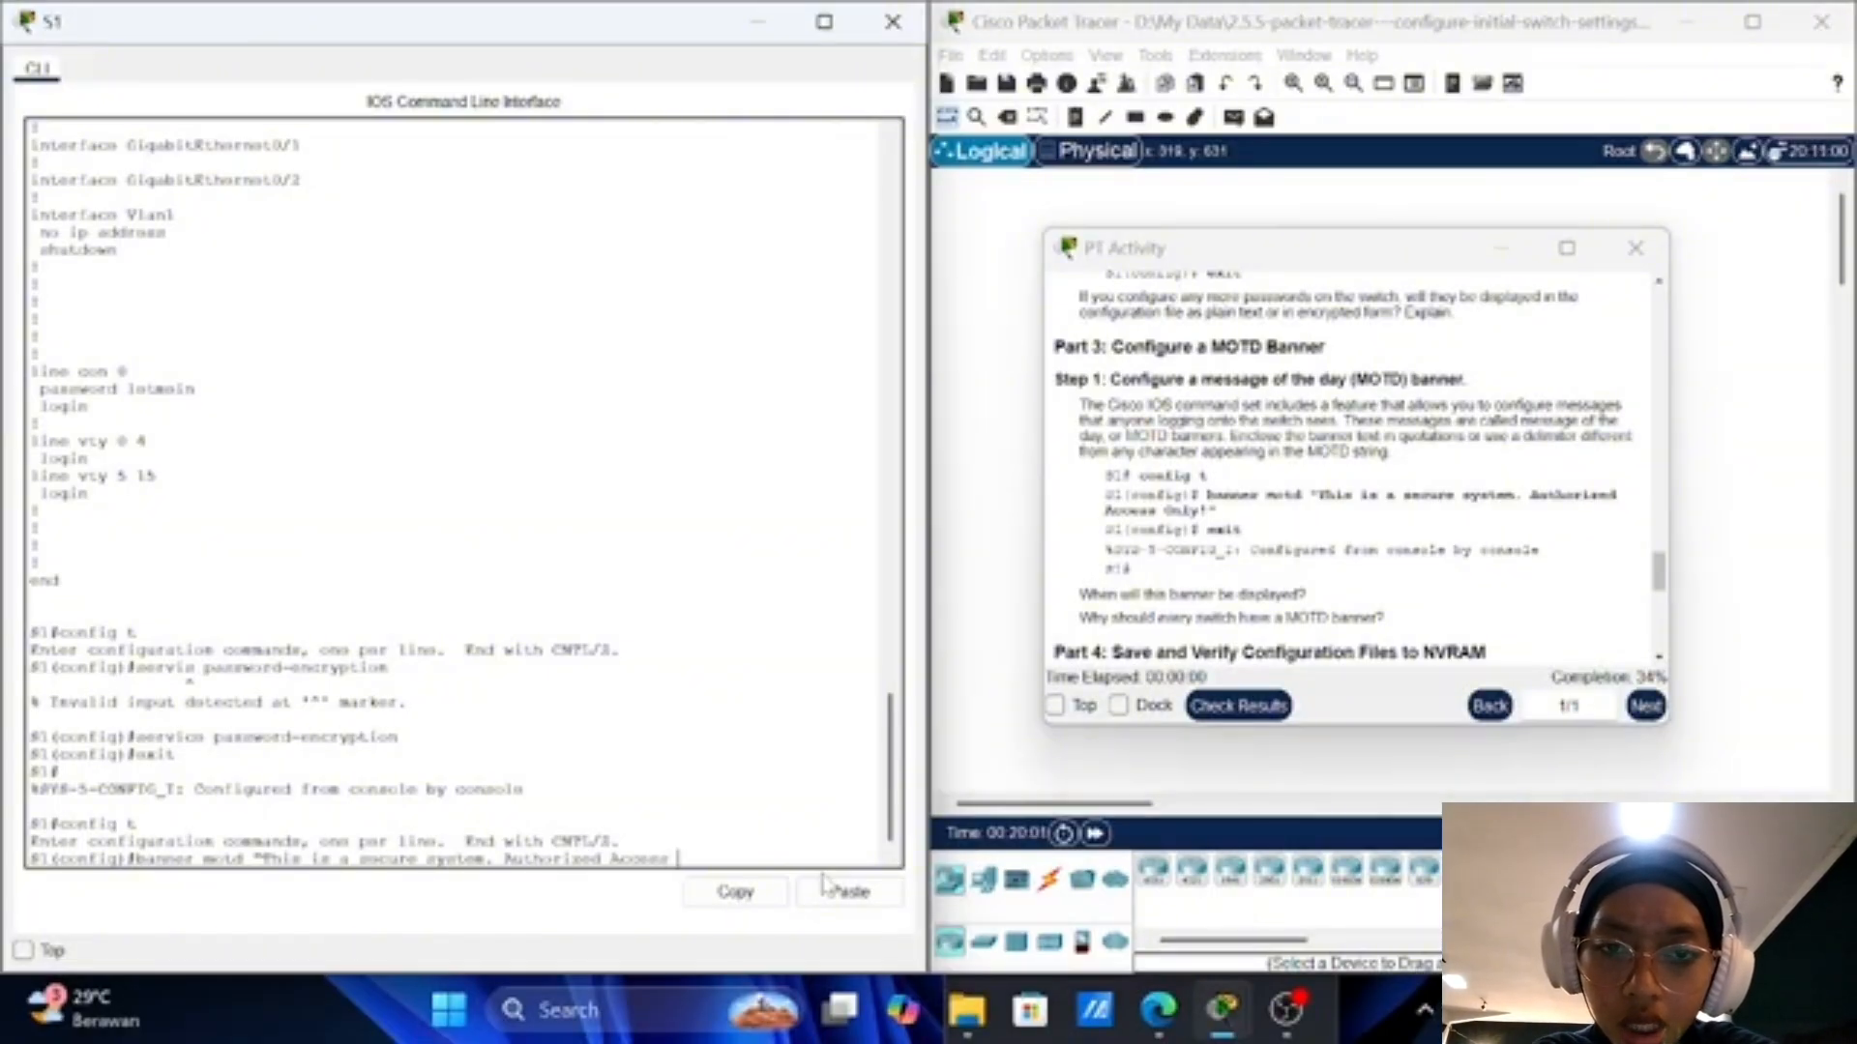
type("nly")
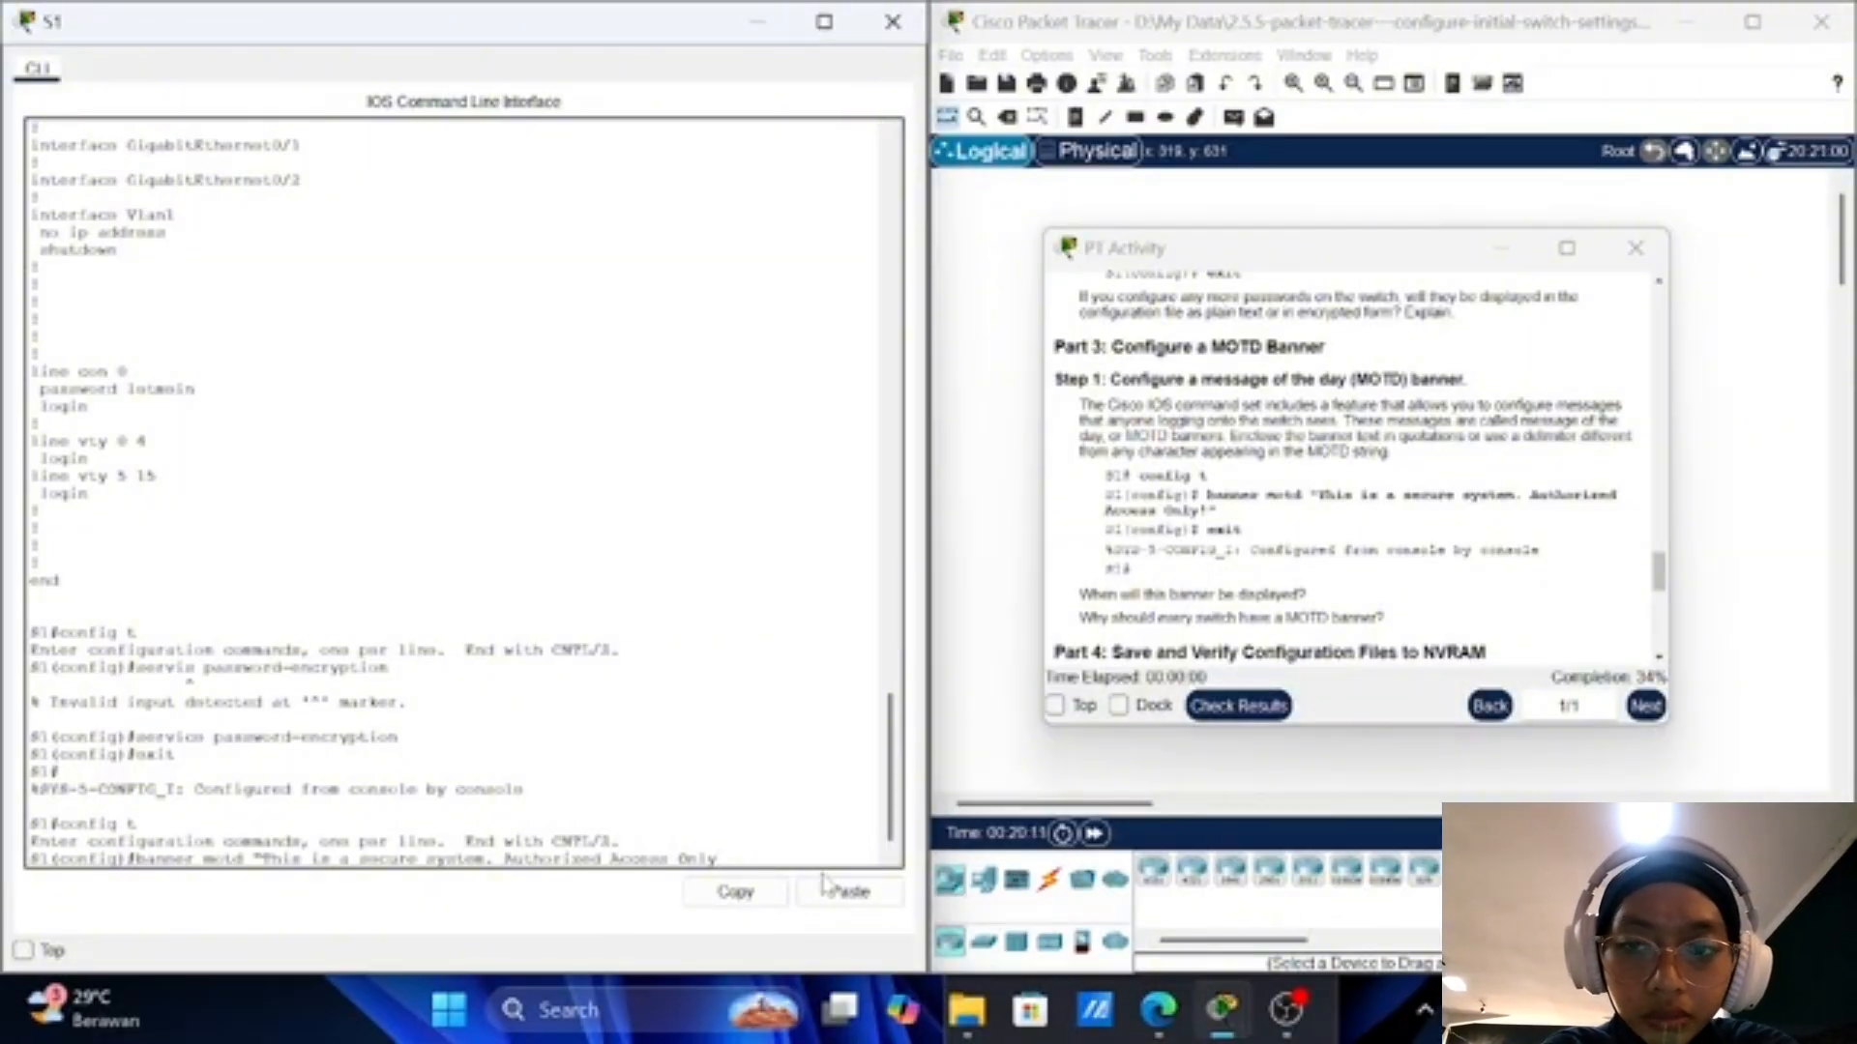
type("!")
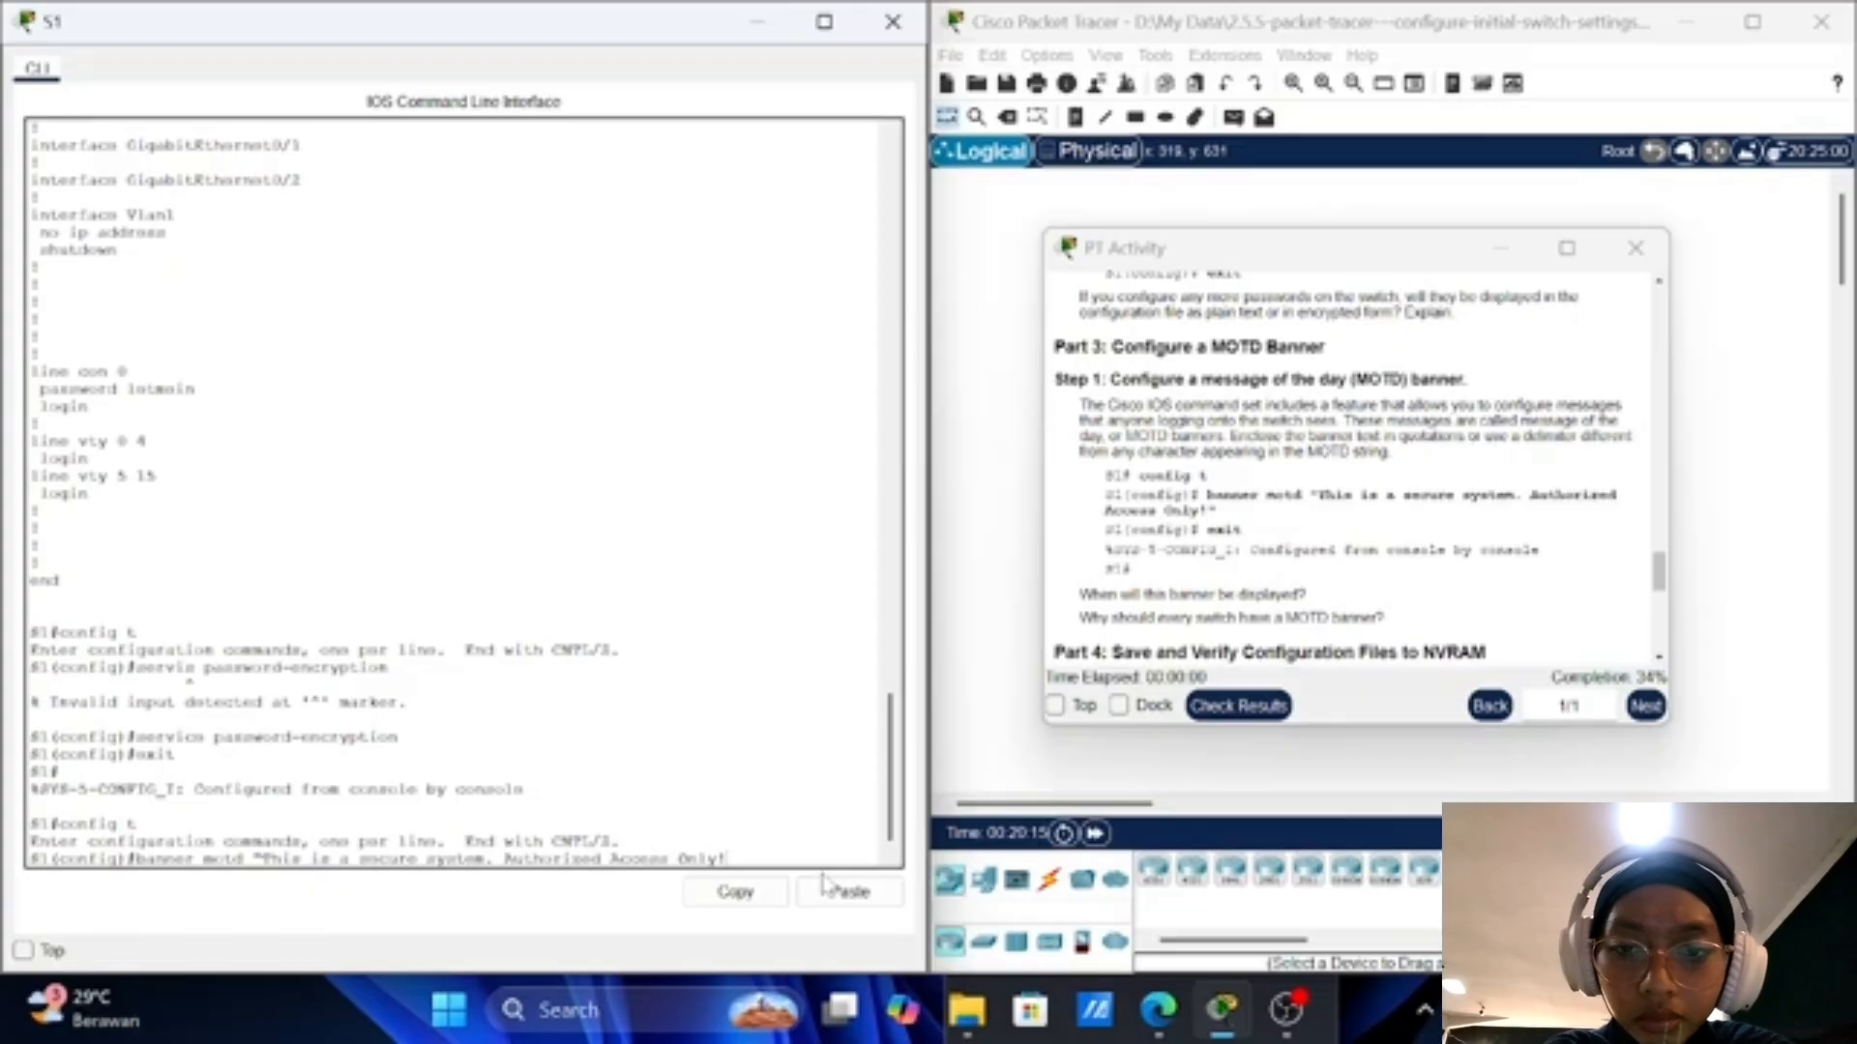
type("\"")
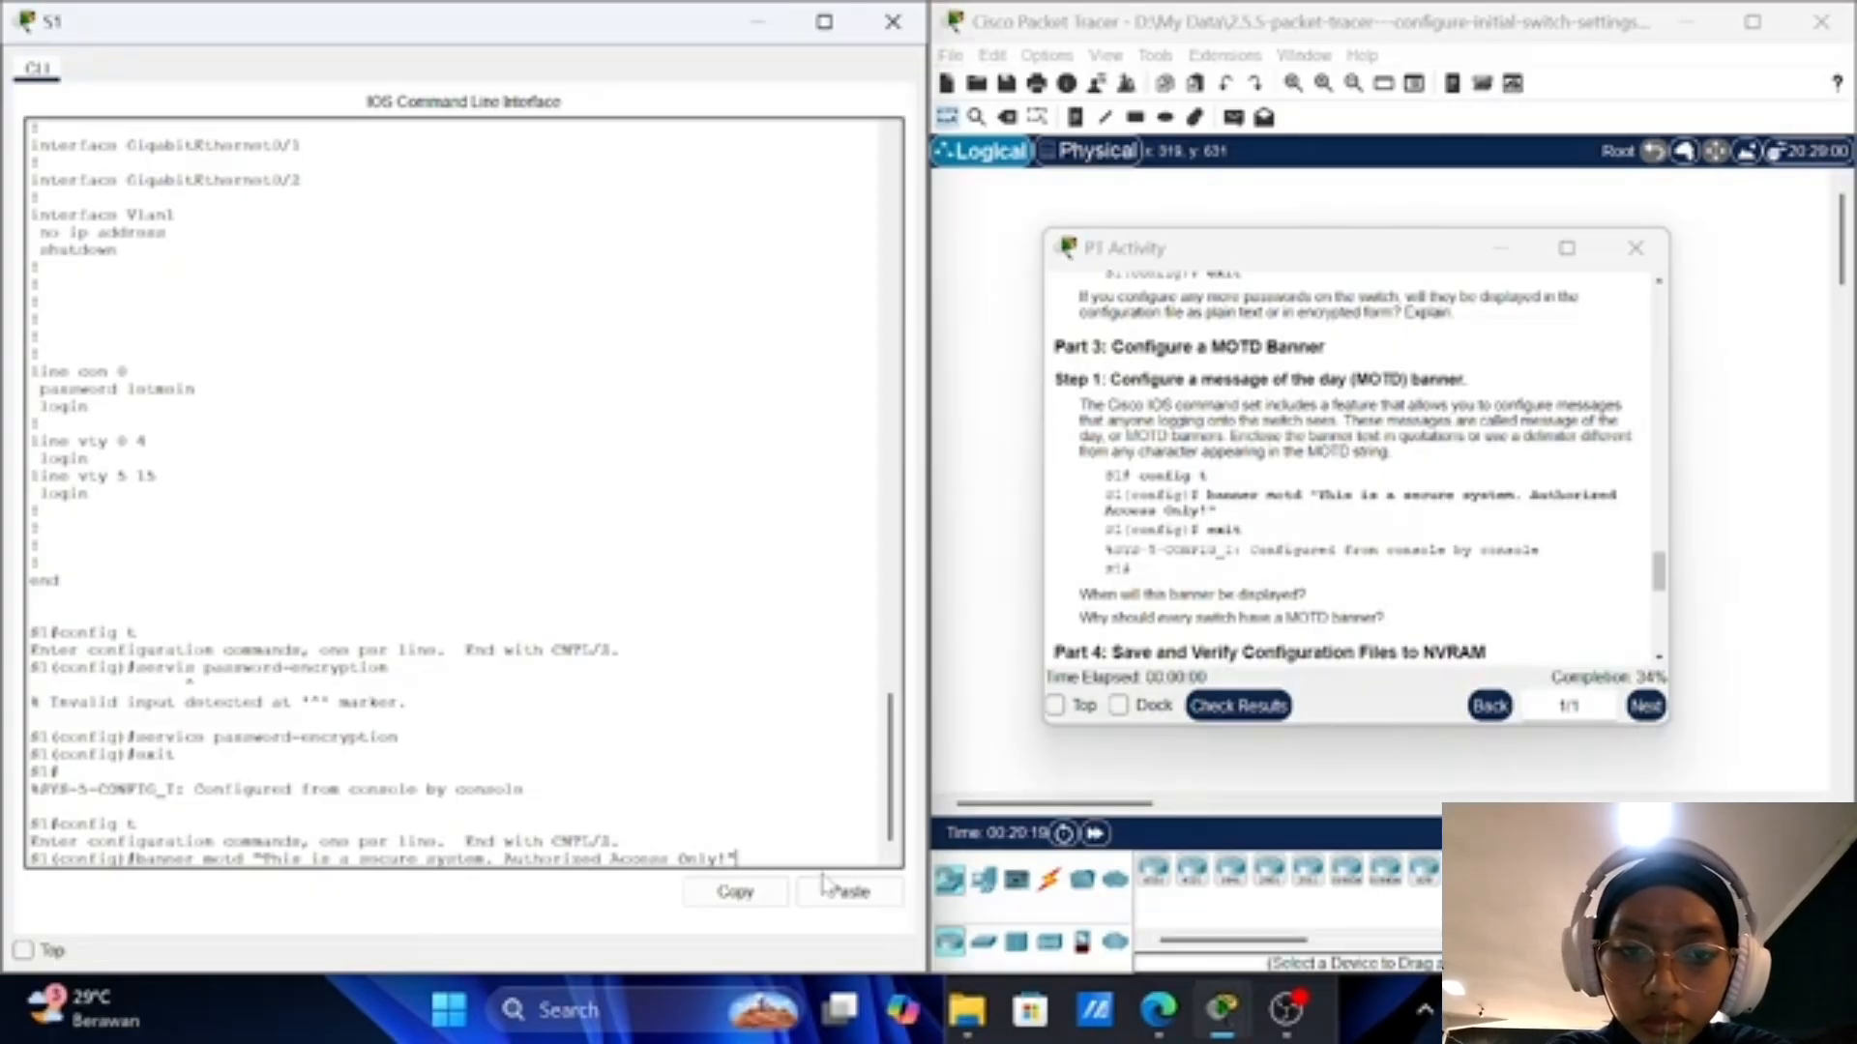
key("Return")
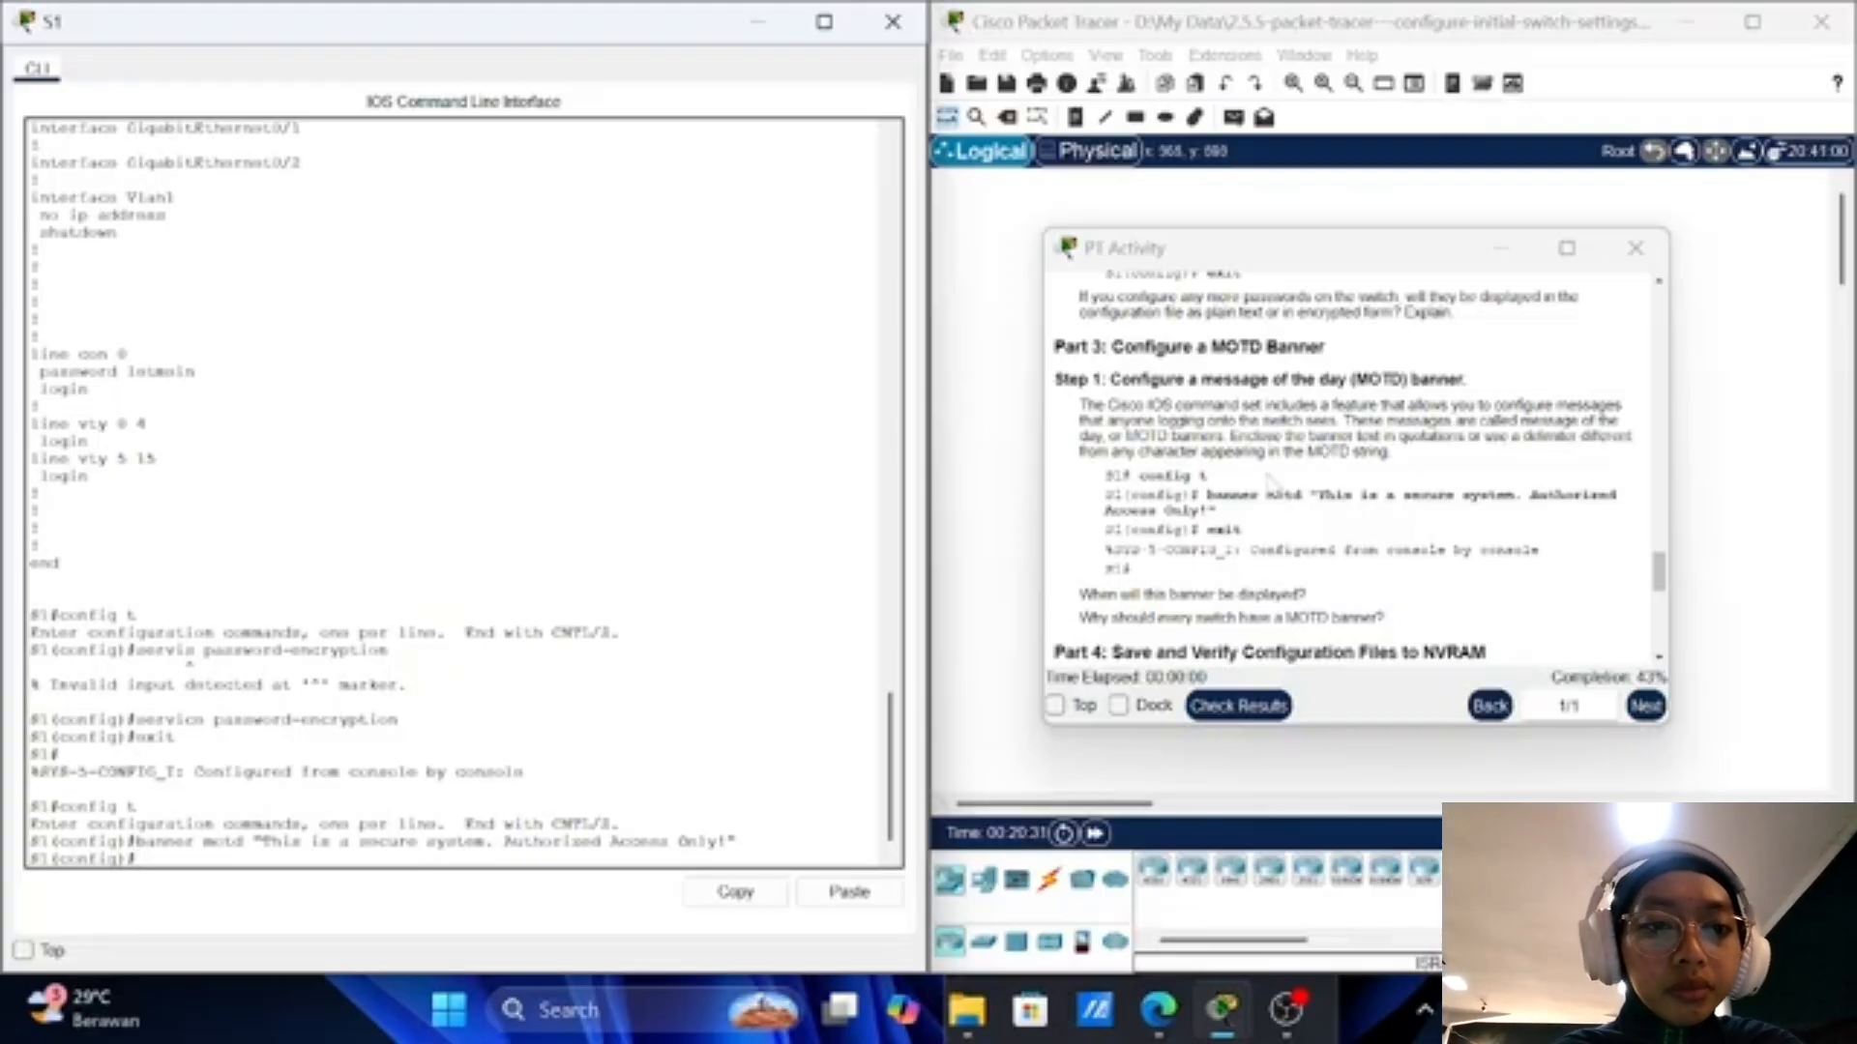
Step: Select the example banner motd command in the activity instructions
double_click(1256, 505)
left_click_drag(1256, 505, 1258, 496)
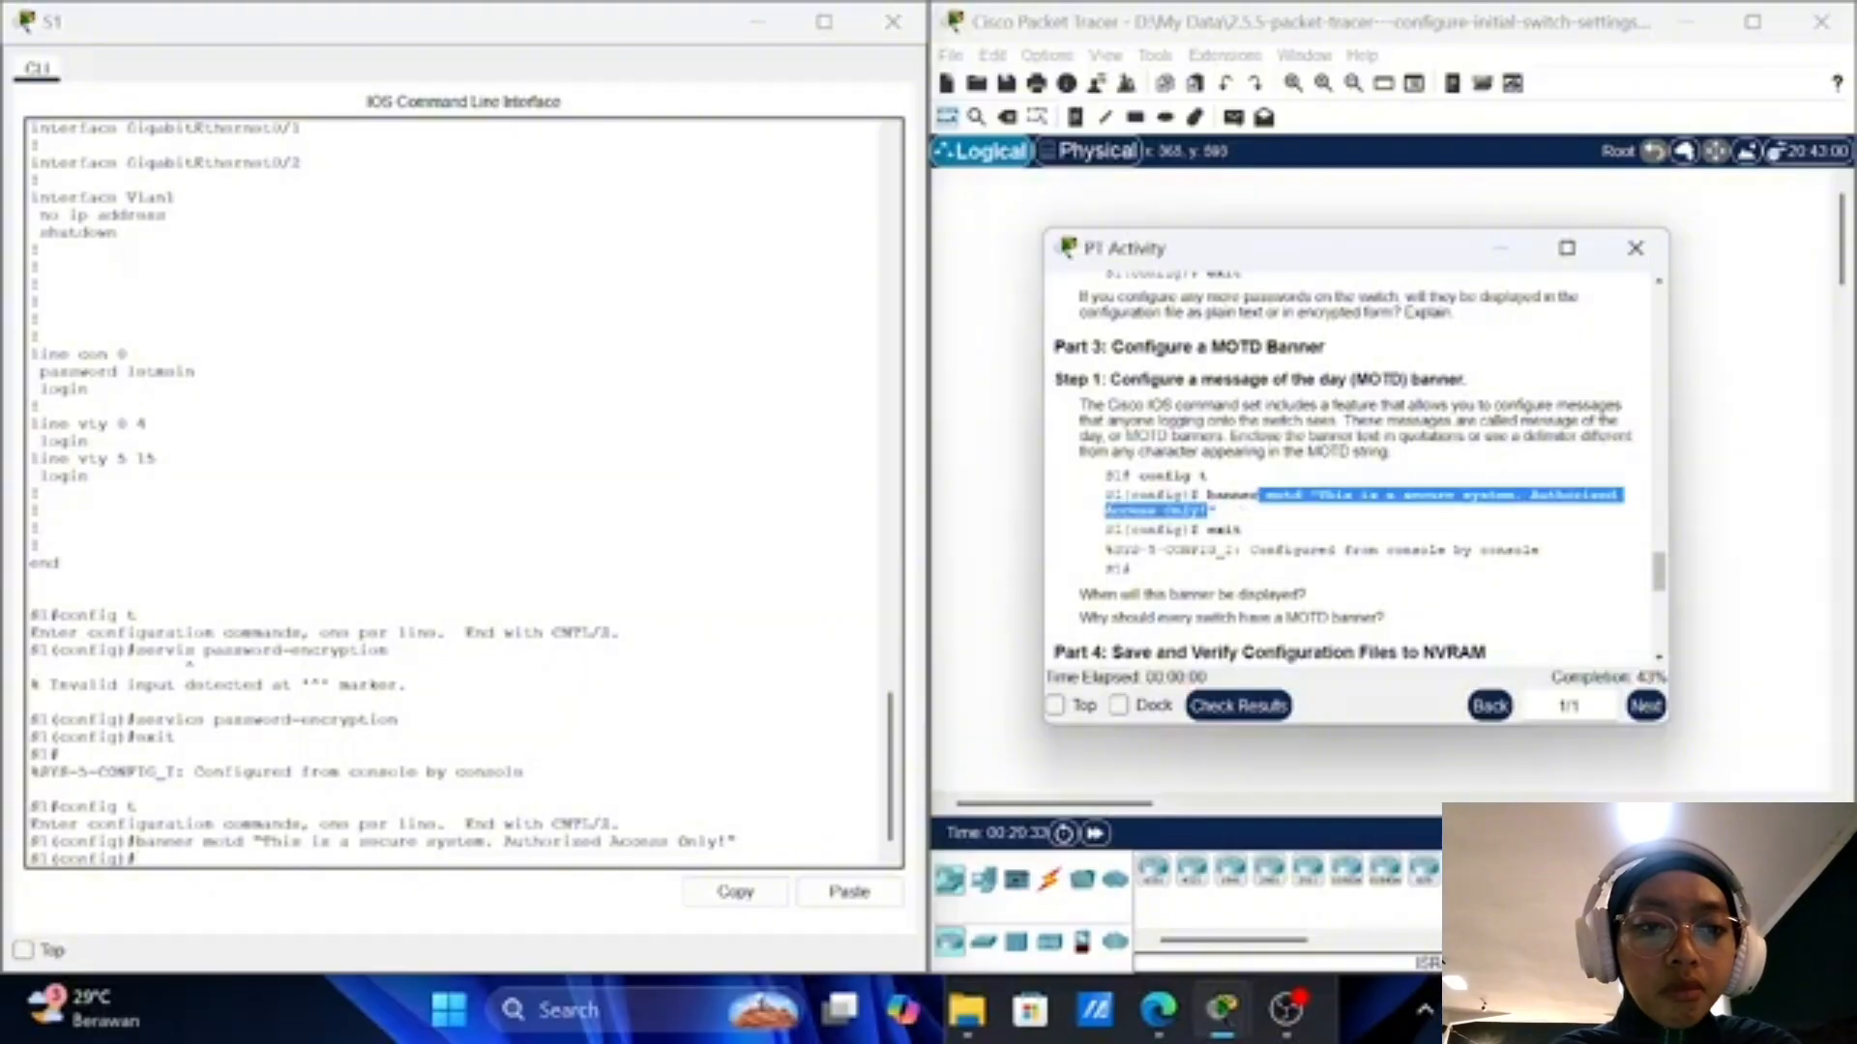
double_click(1274, 515)
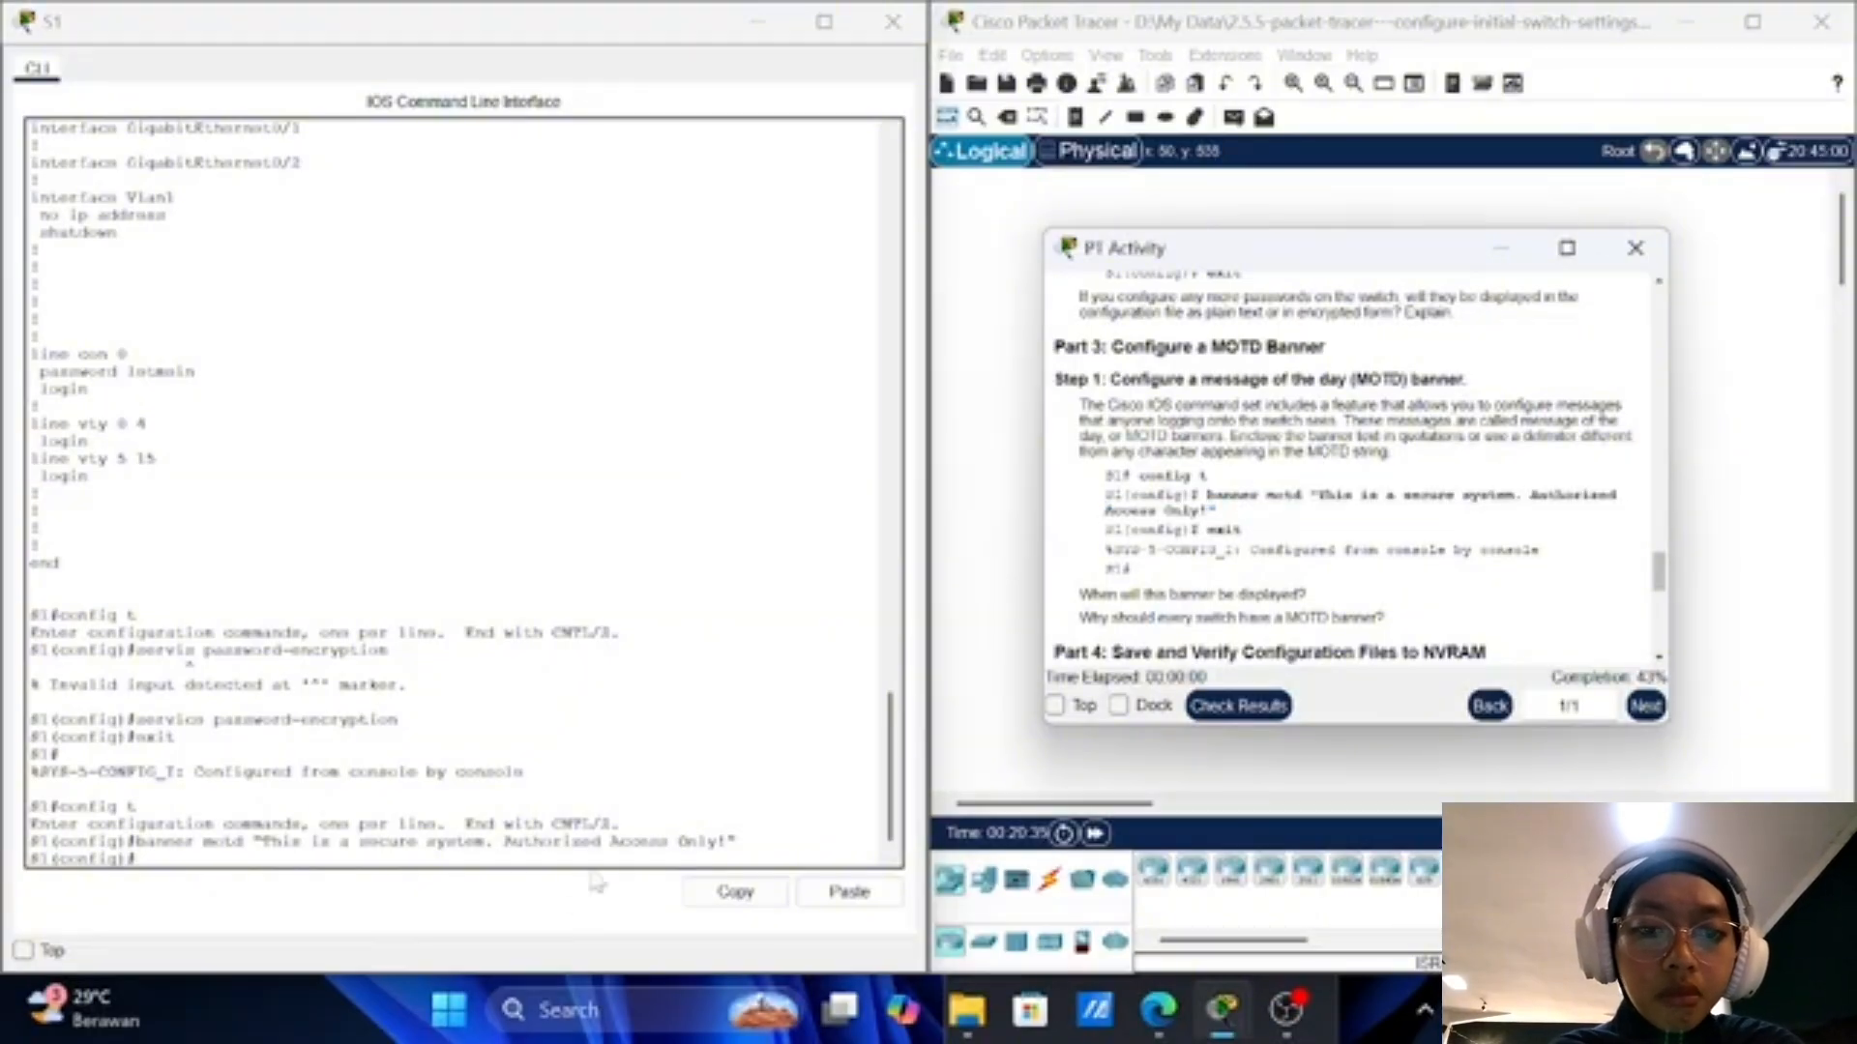
Step: Exit S1's configuration mode to S1# and scroll the instructions to Part 4
left_click(602, 837)
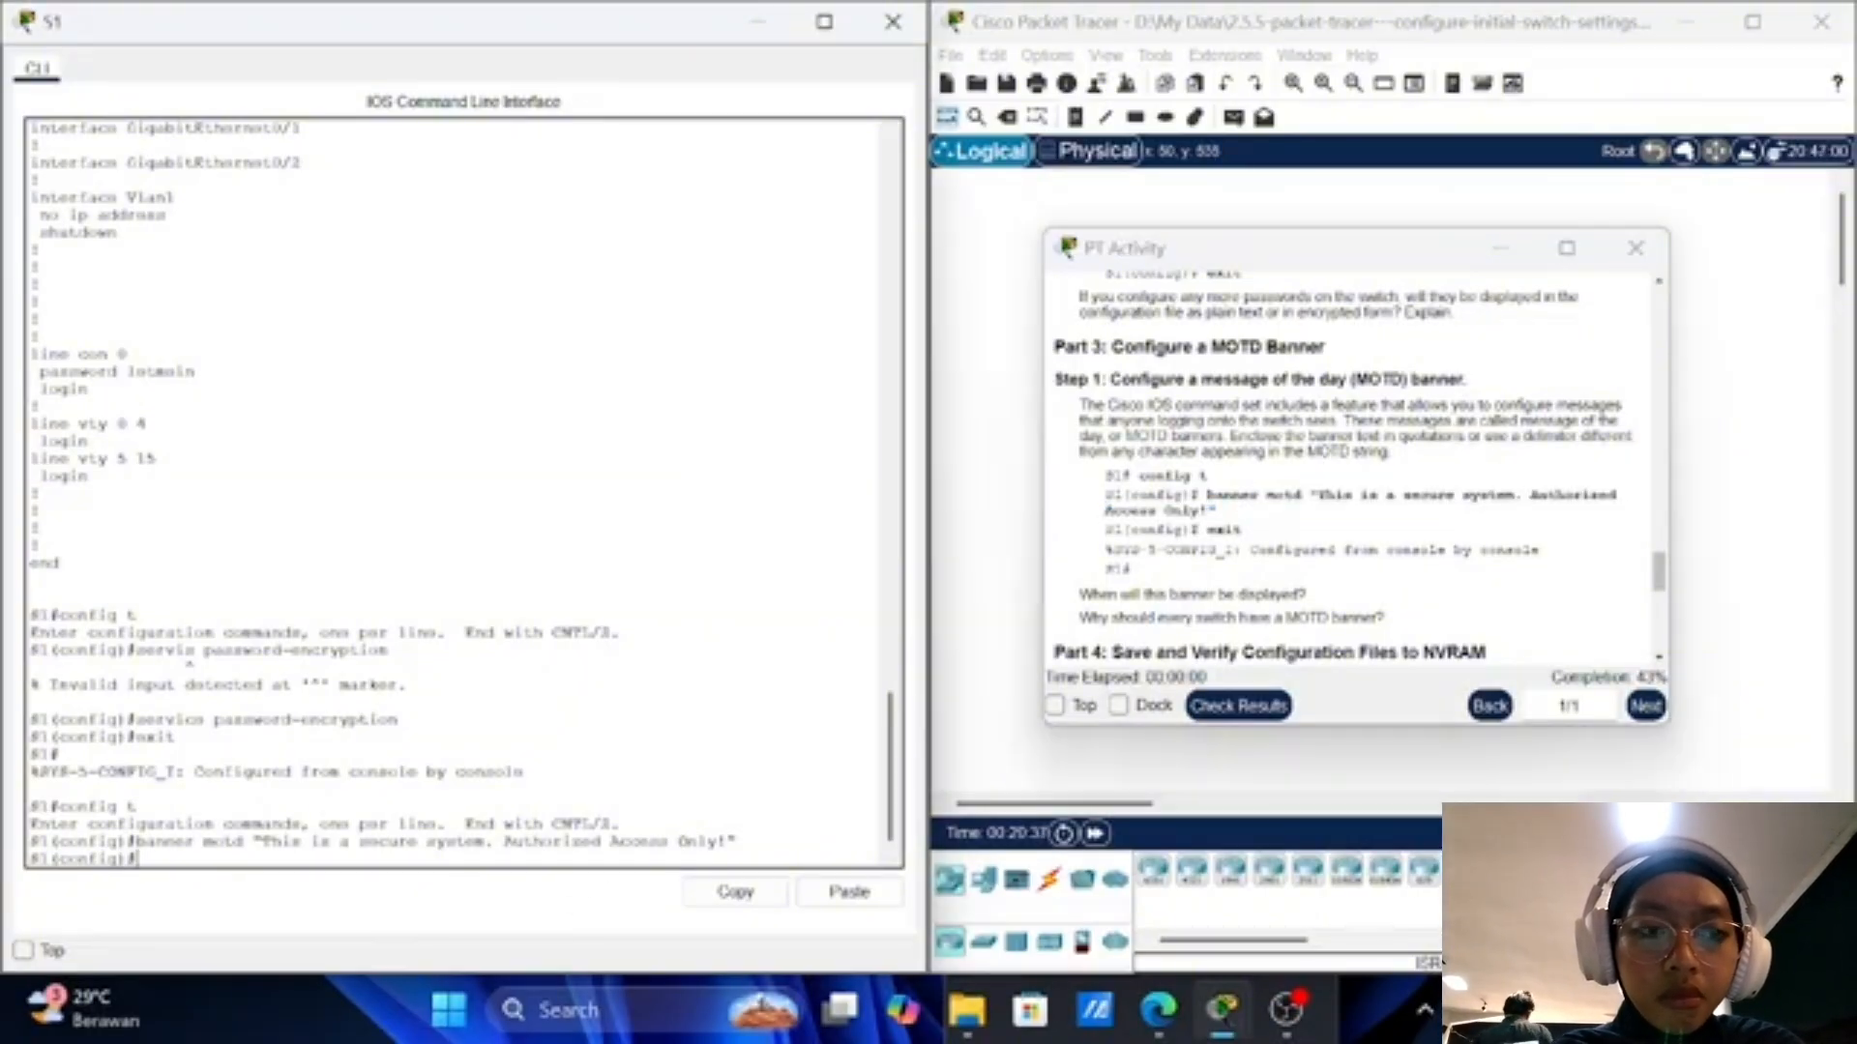
type("exit")
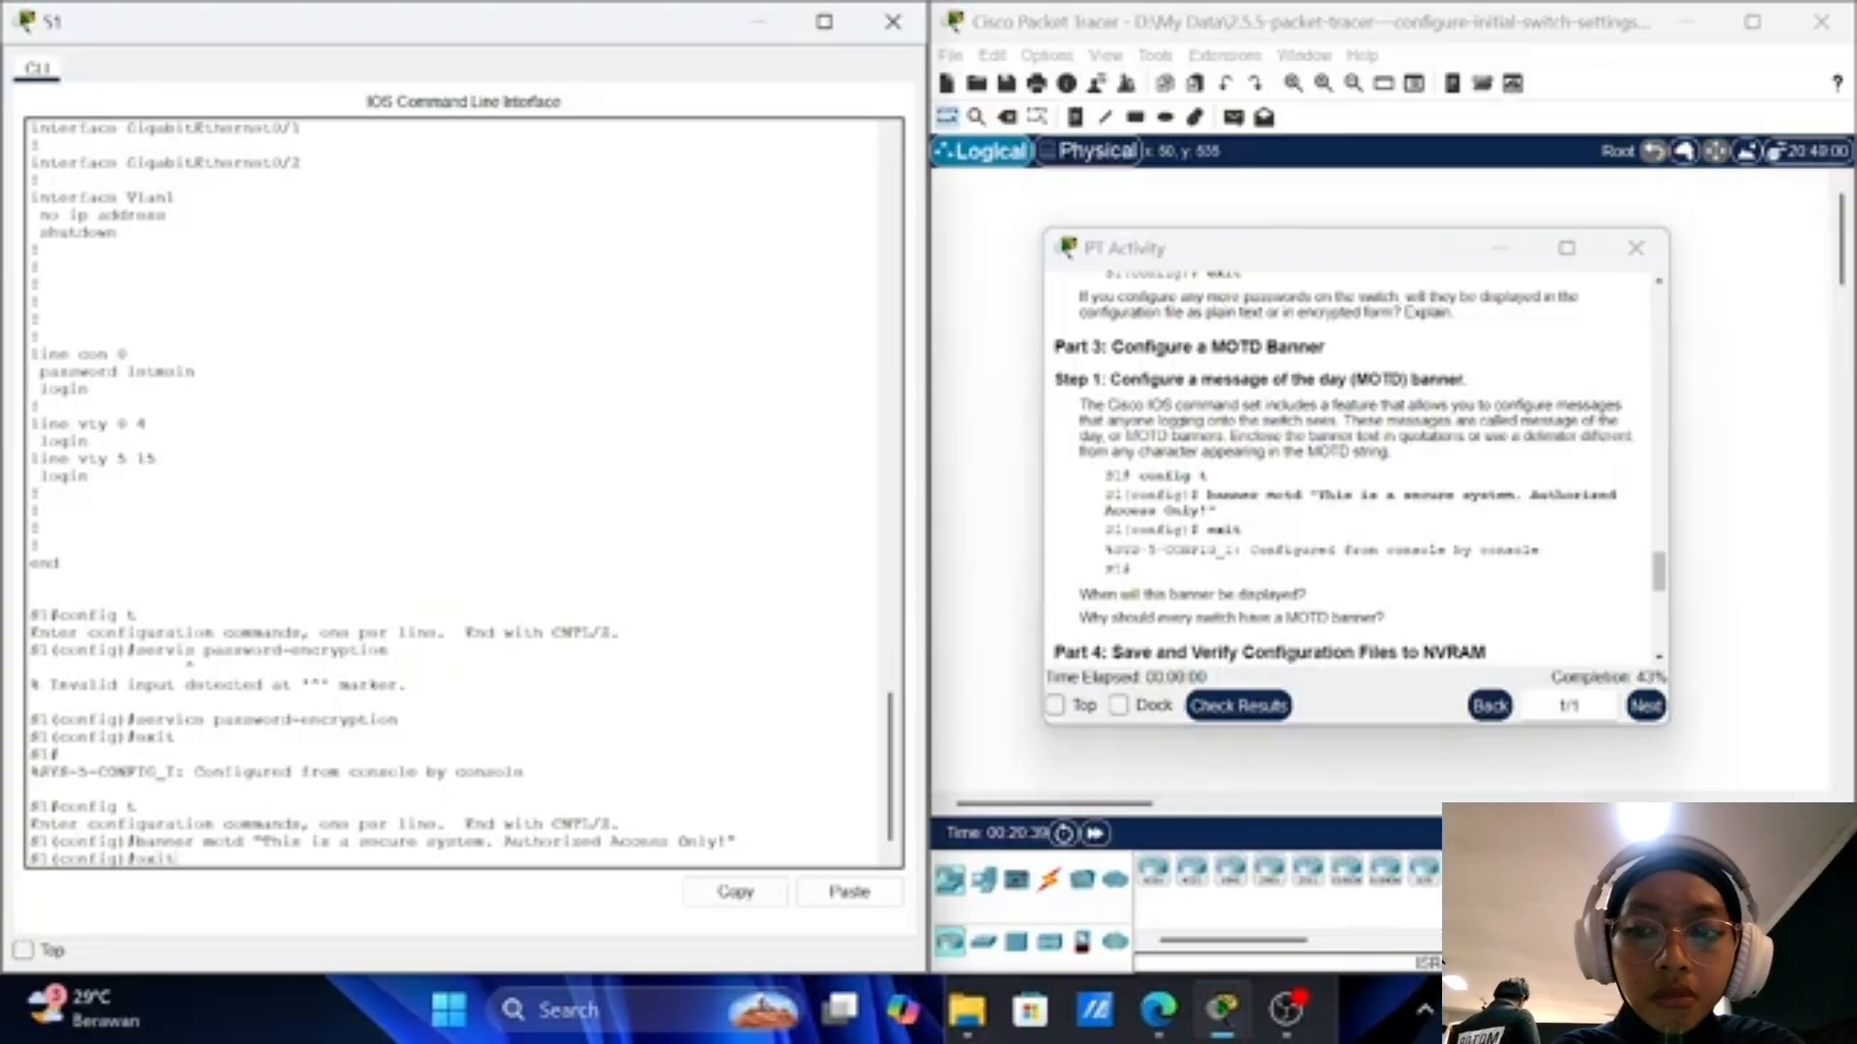
key("Return")
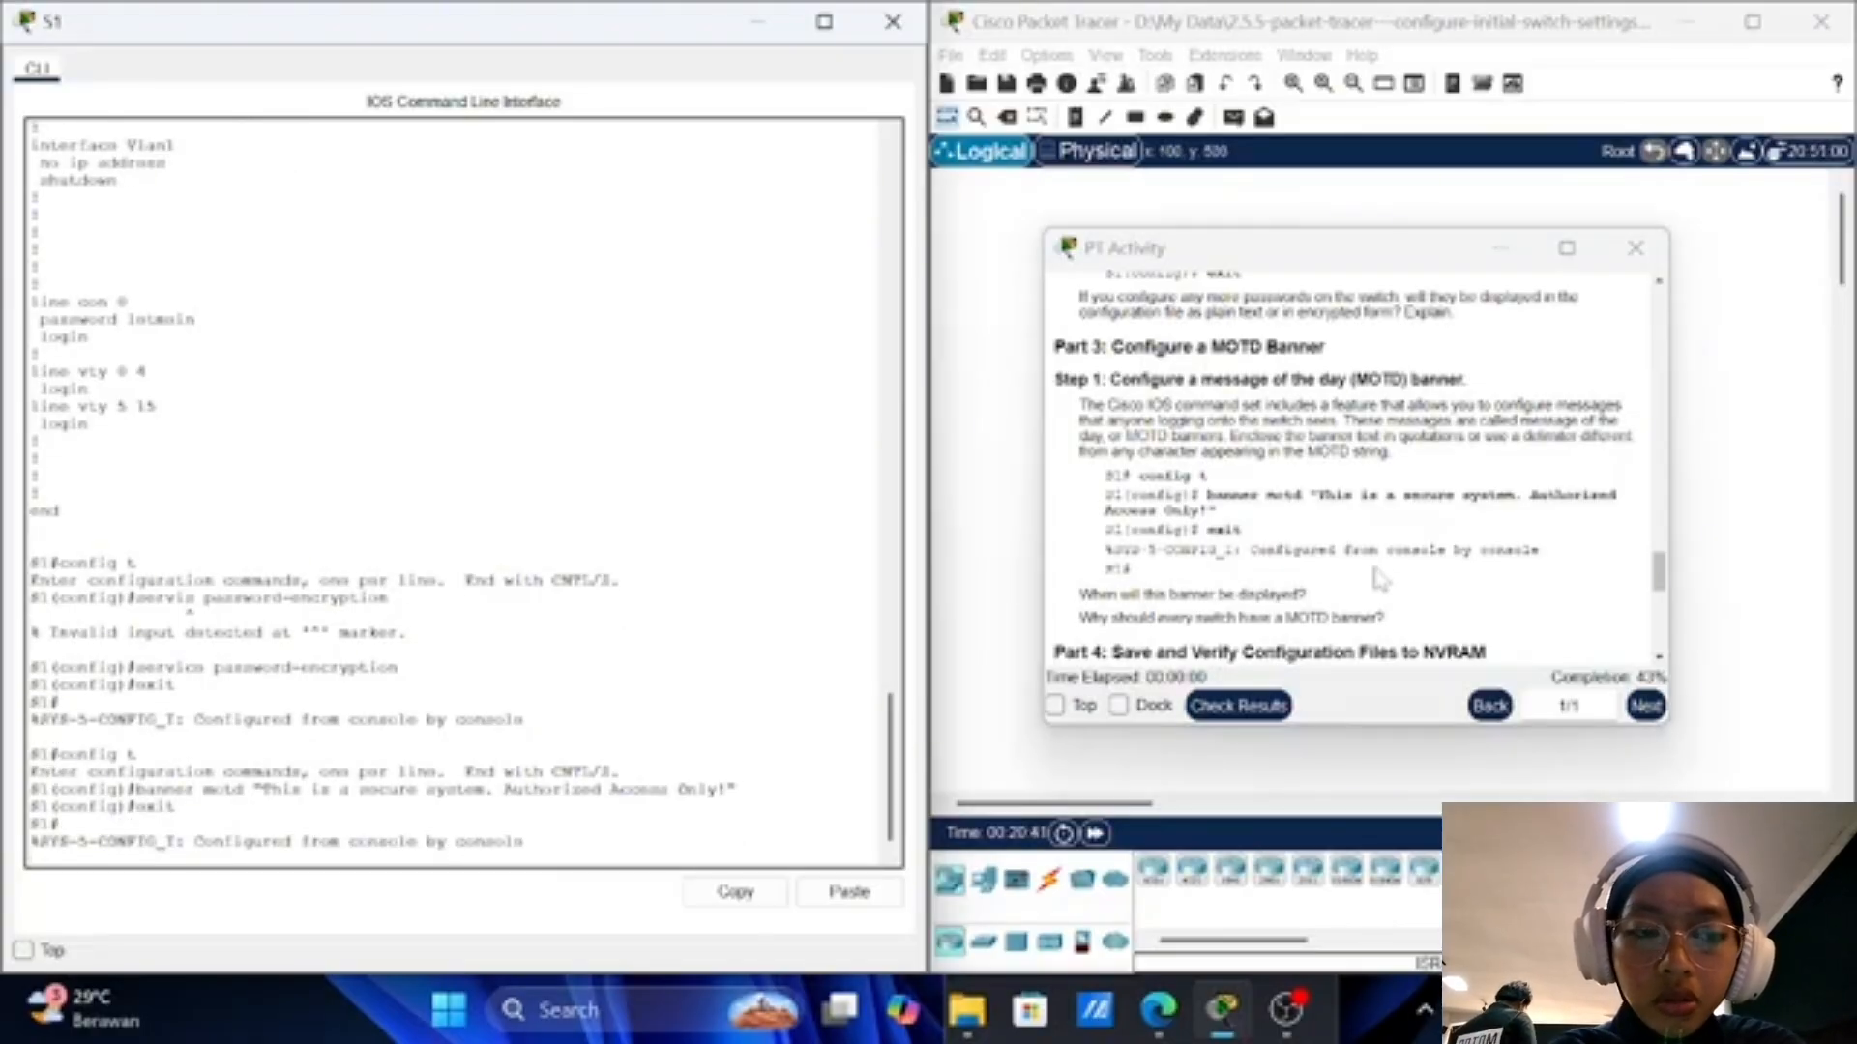
key("Return")
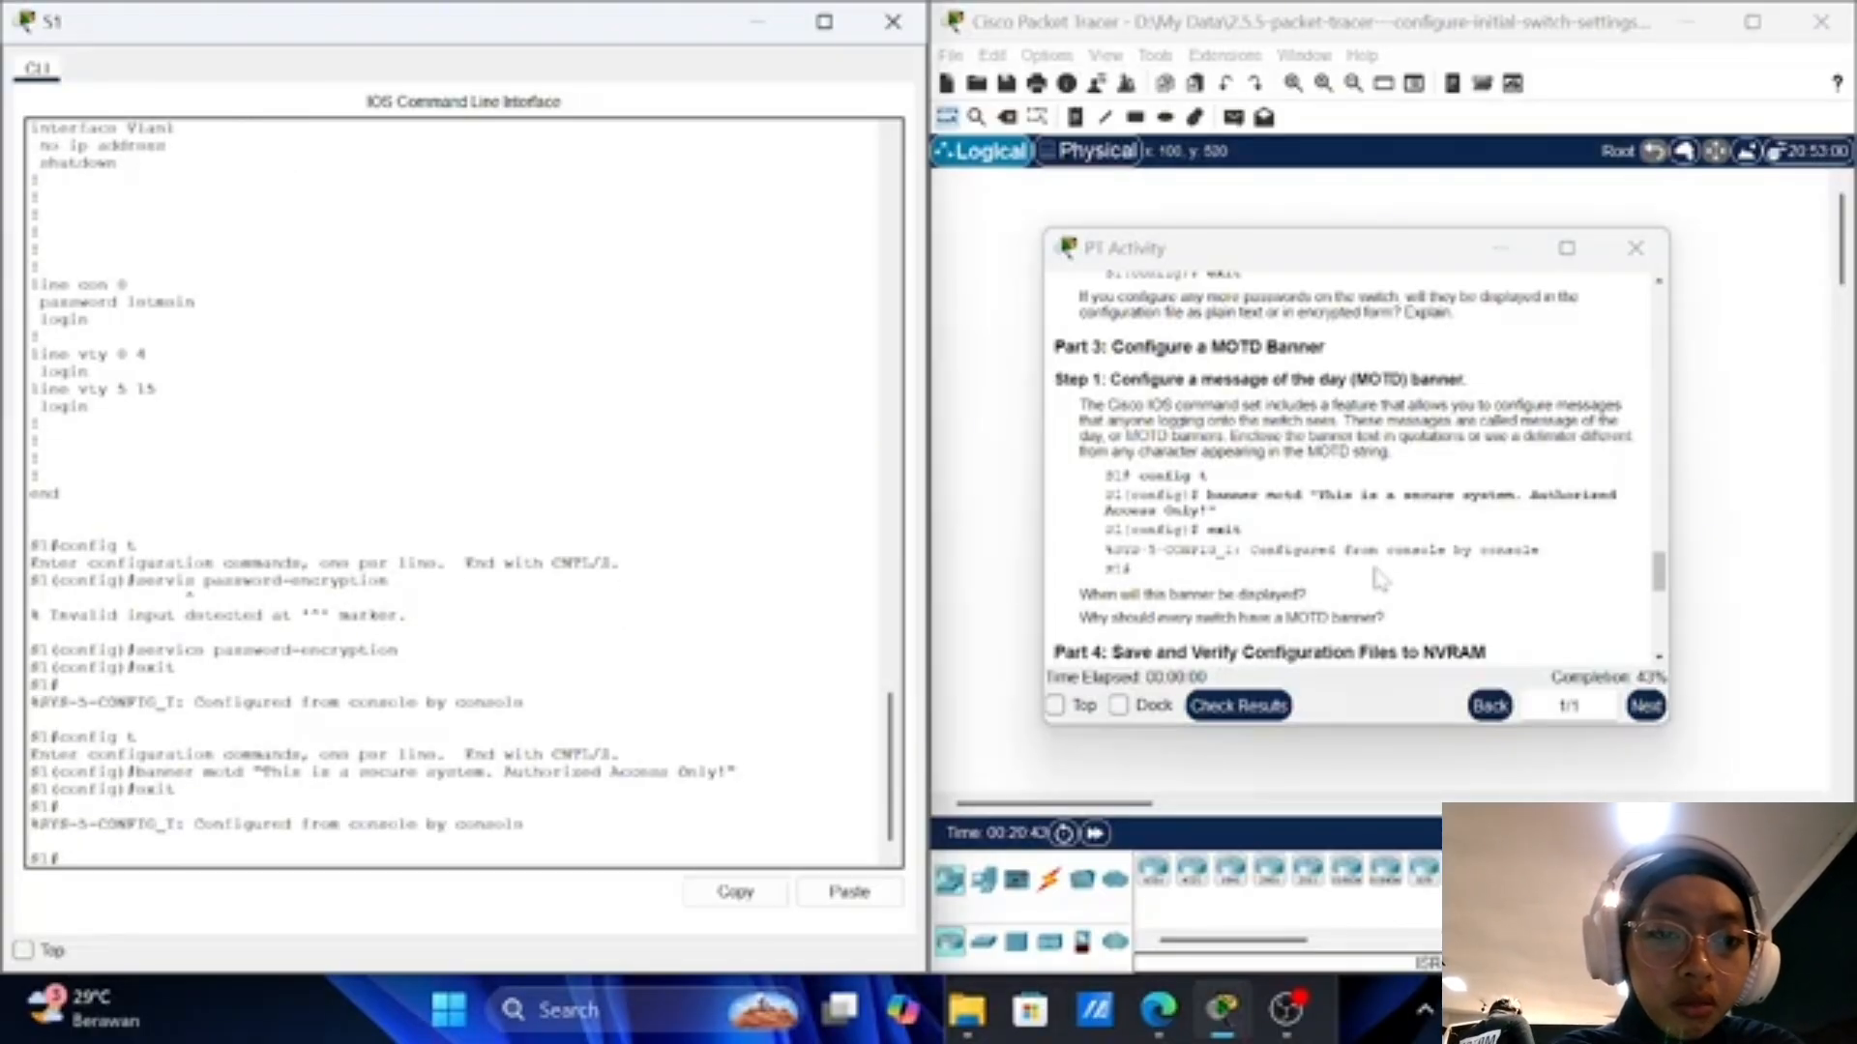
scroll(1380, 578, "down", 5)
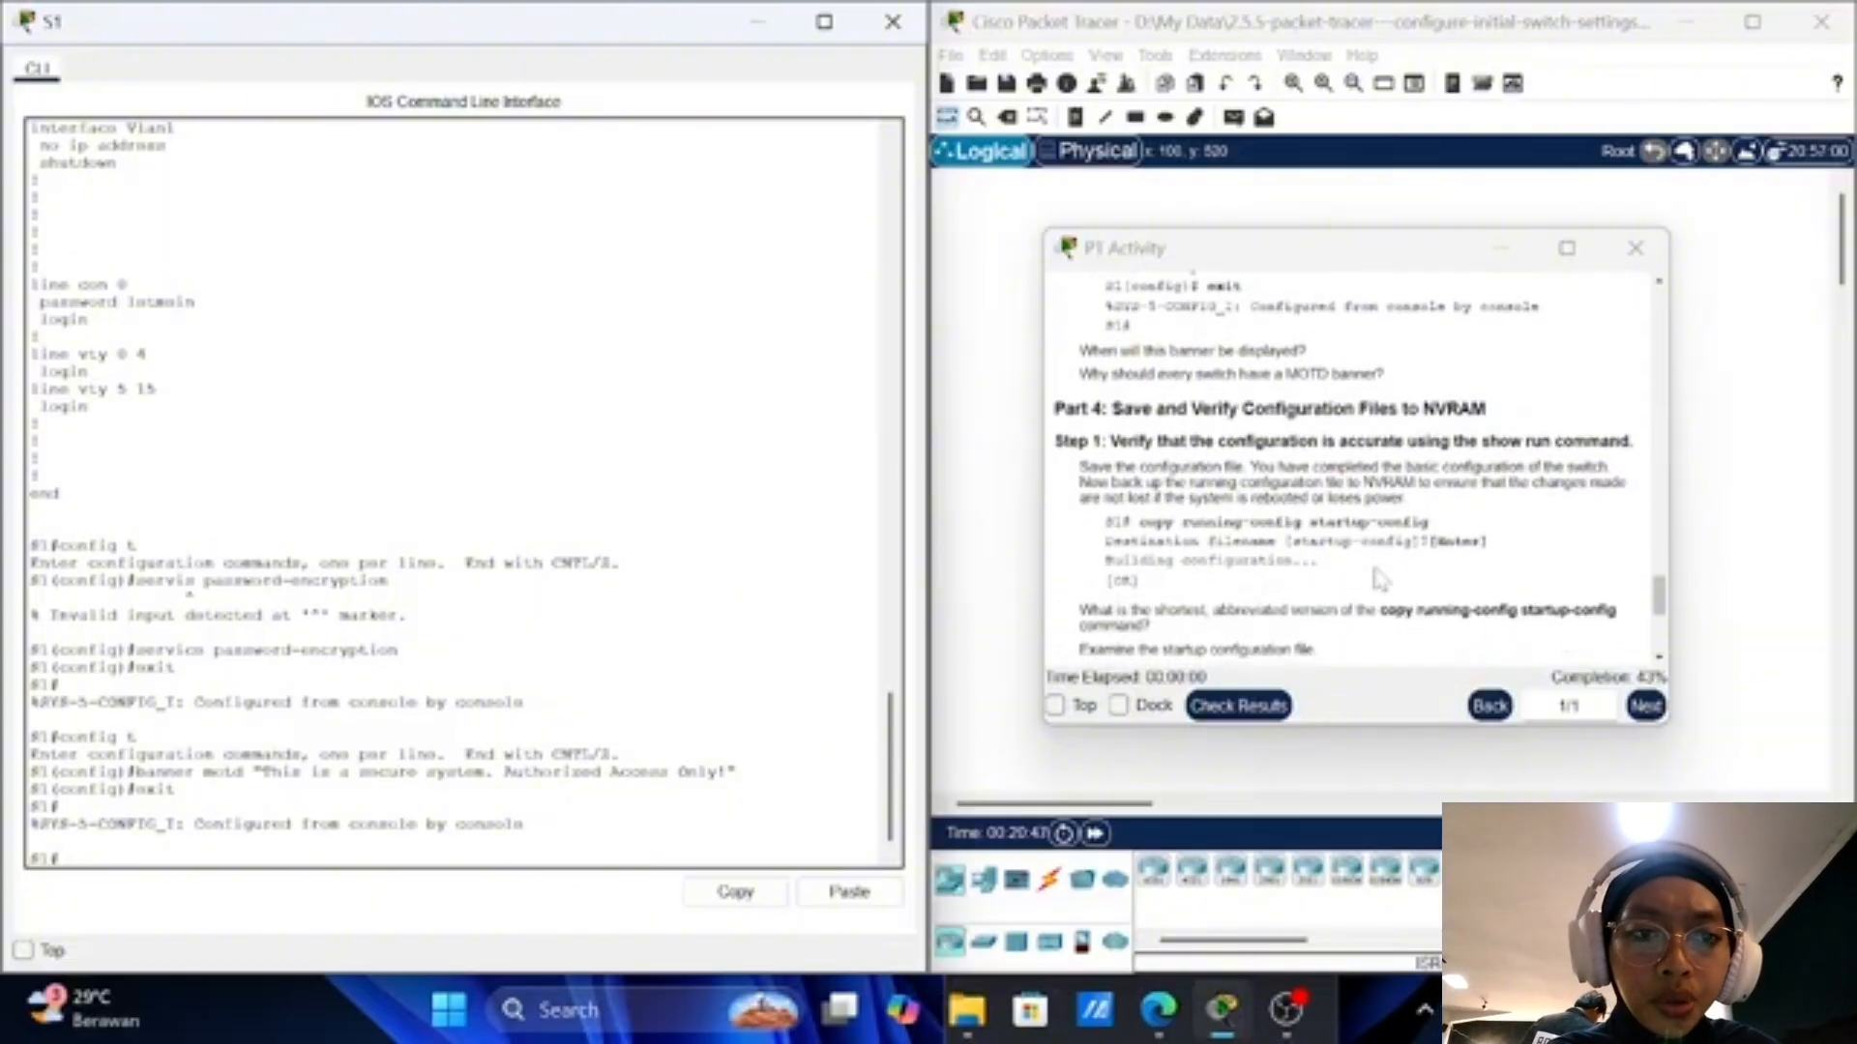
scroll(1380, 578, "down", 1)
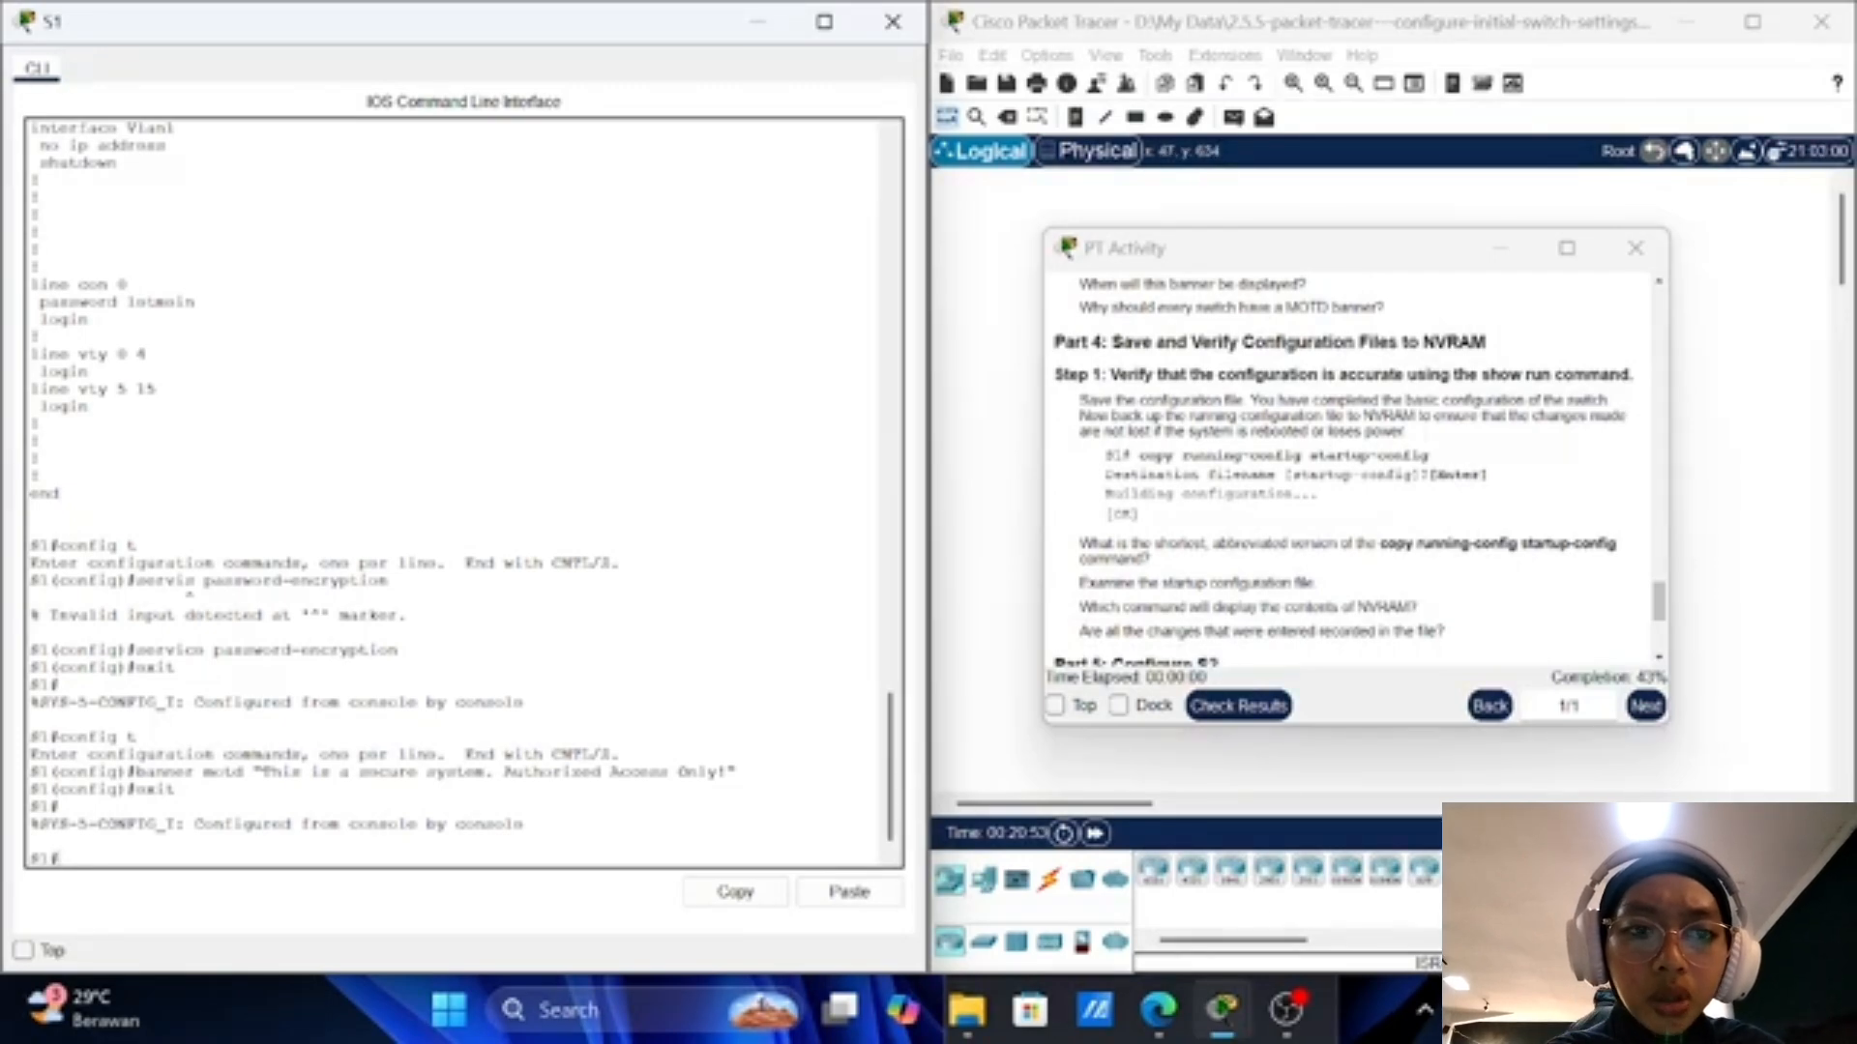
Step: Run copy running-config startup-config on S1, accepting the default startup-config filename
type("opy")
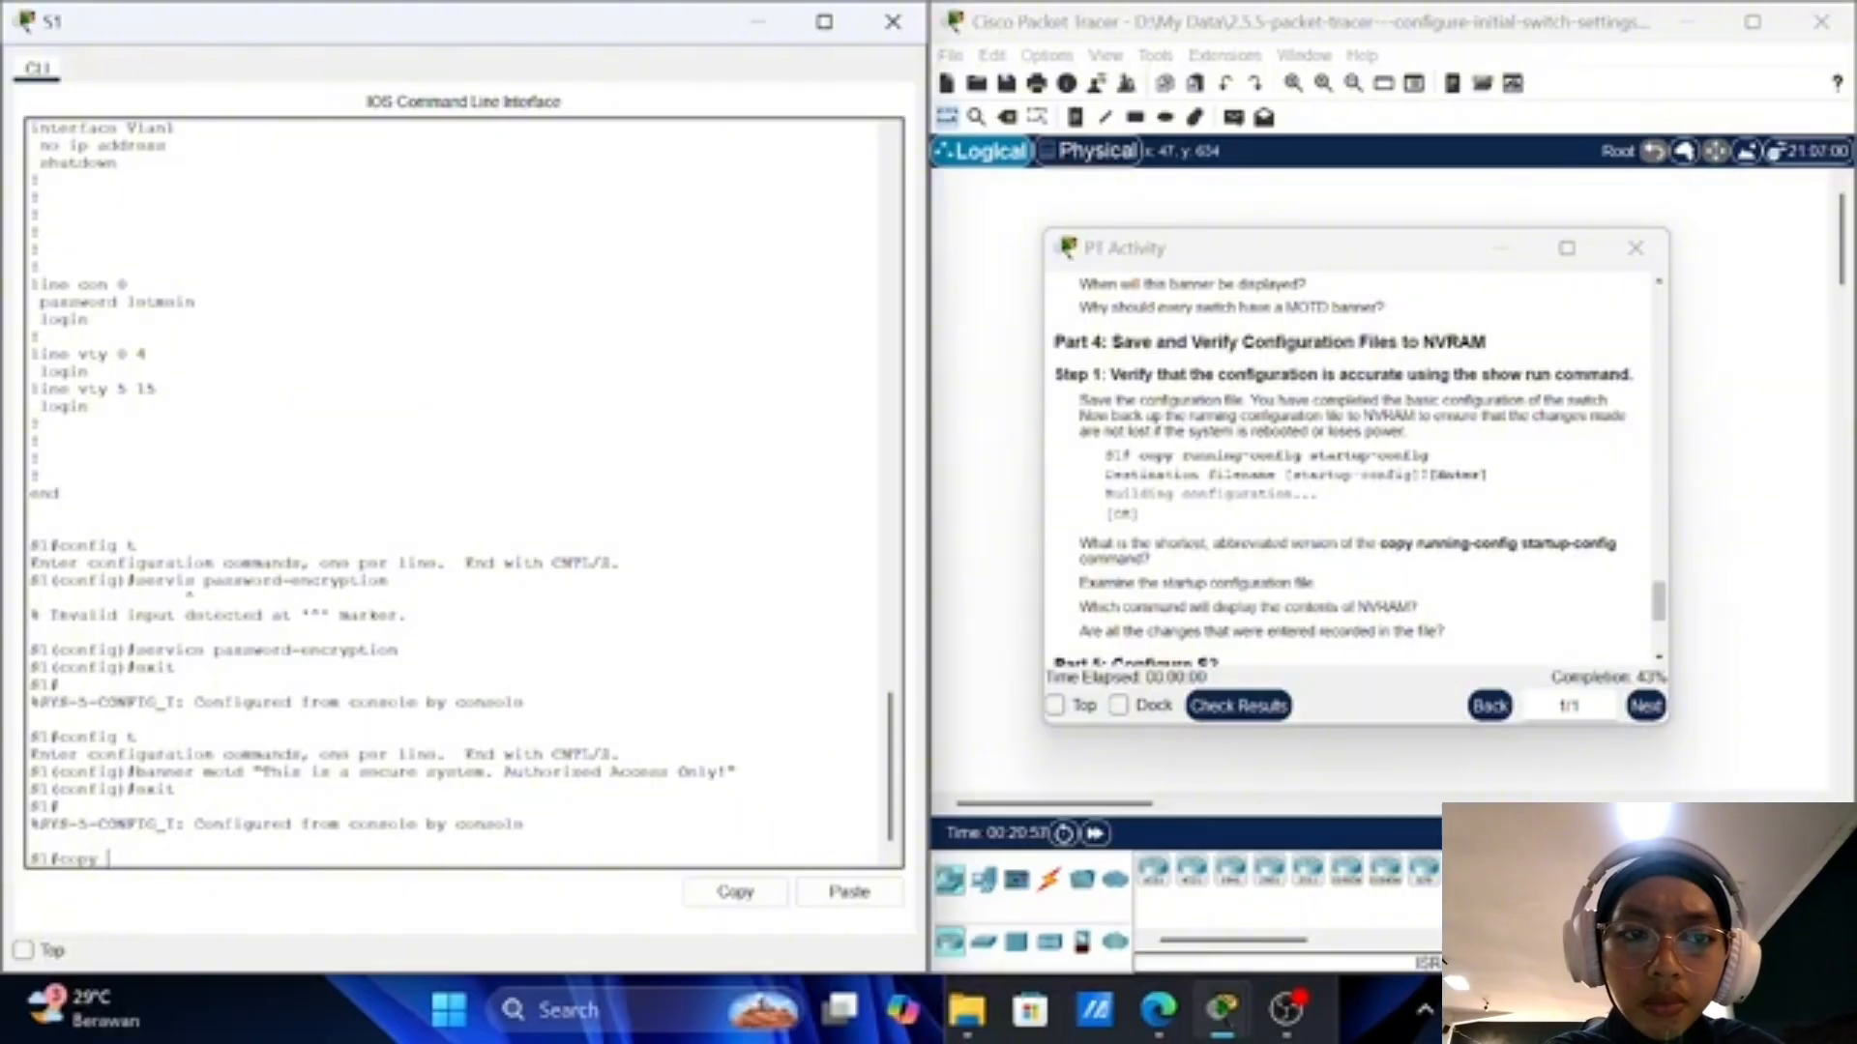
type(" runni")
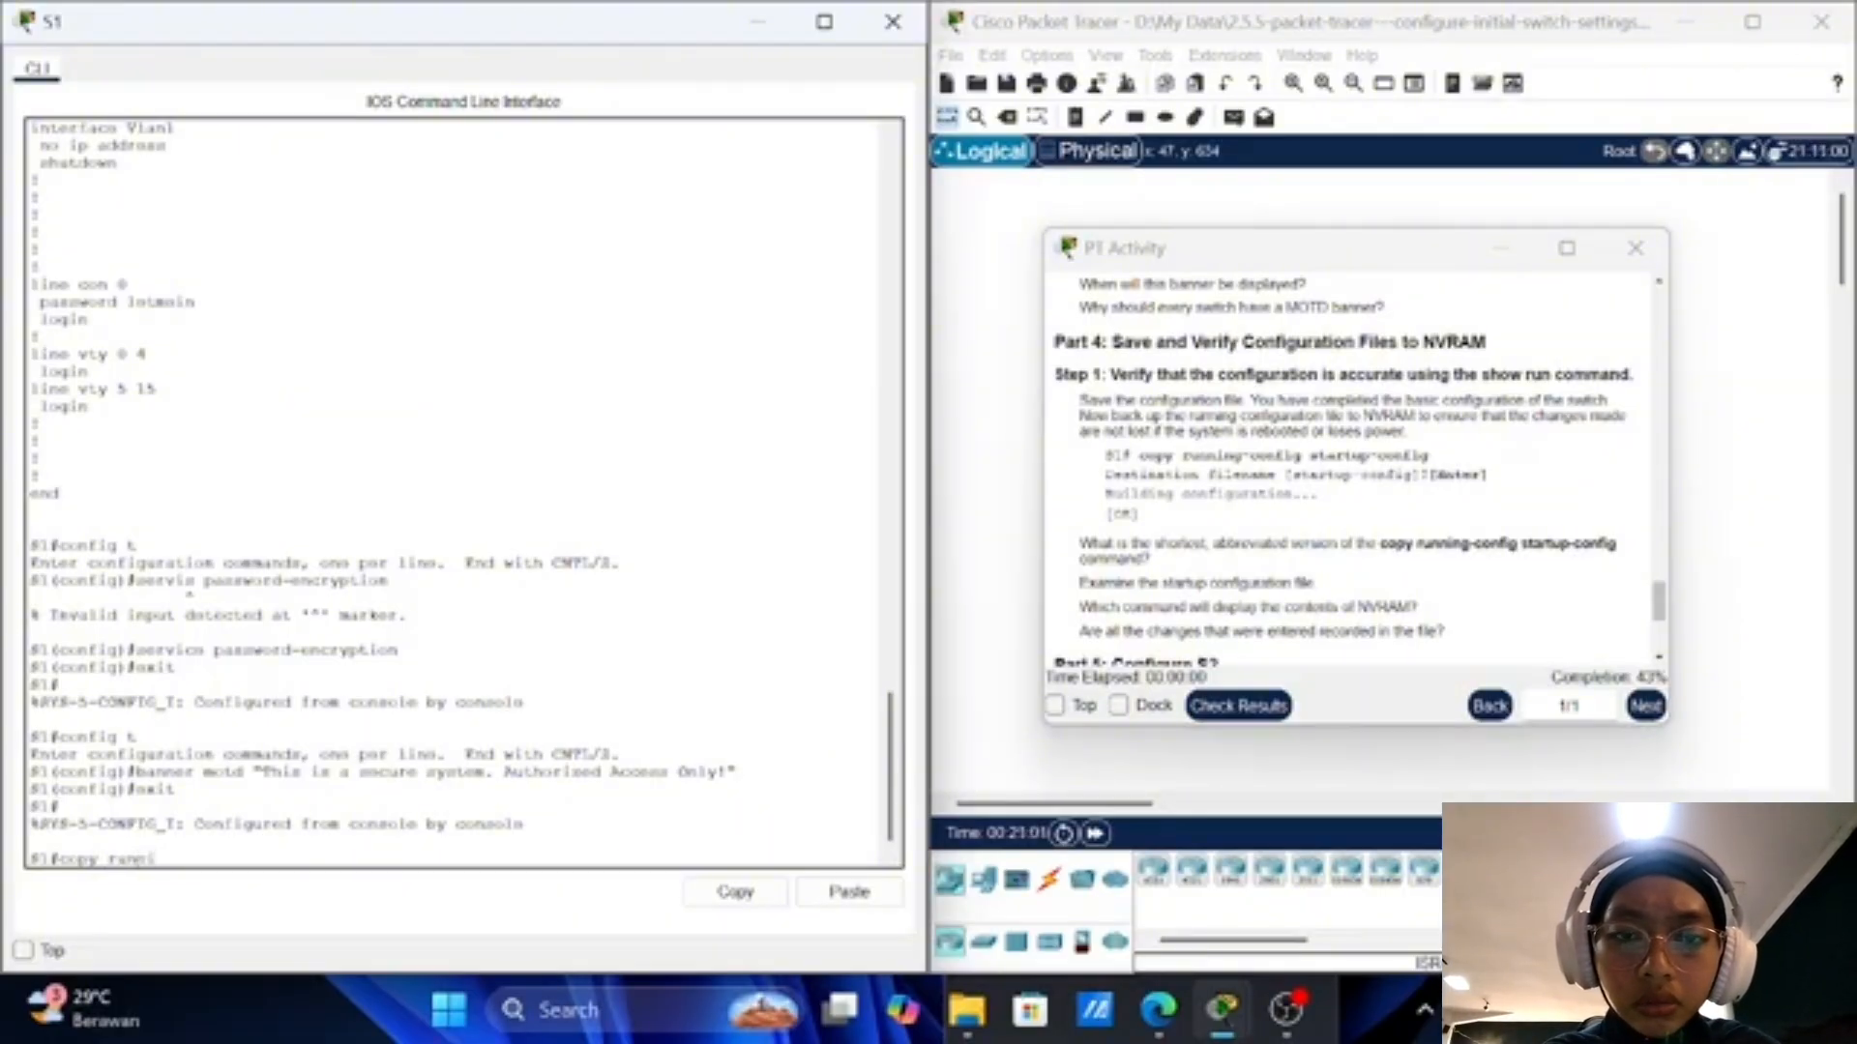
type("ng-")
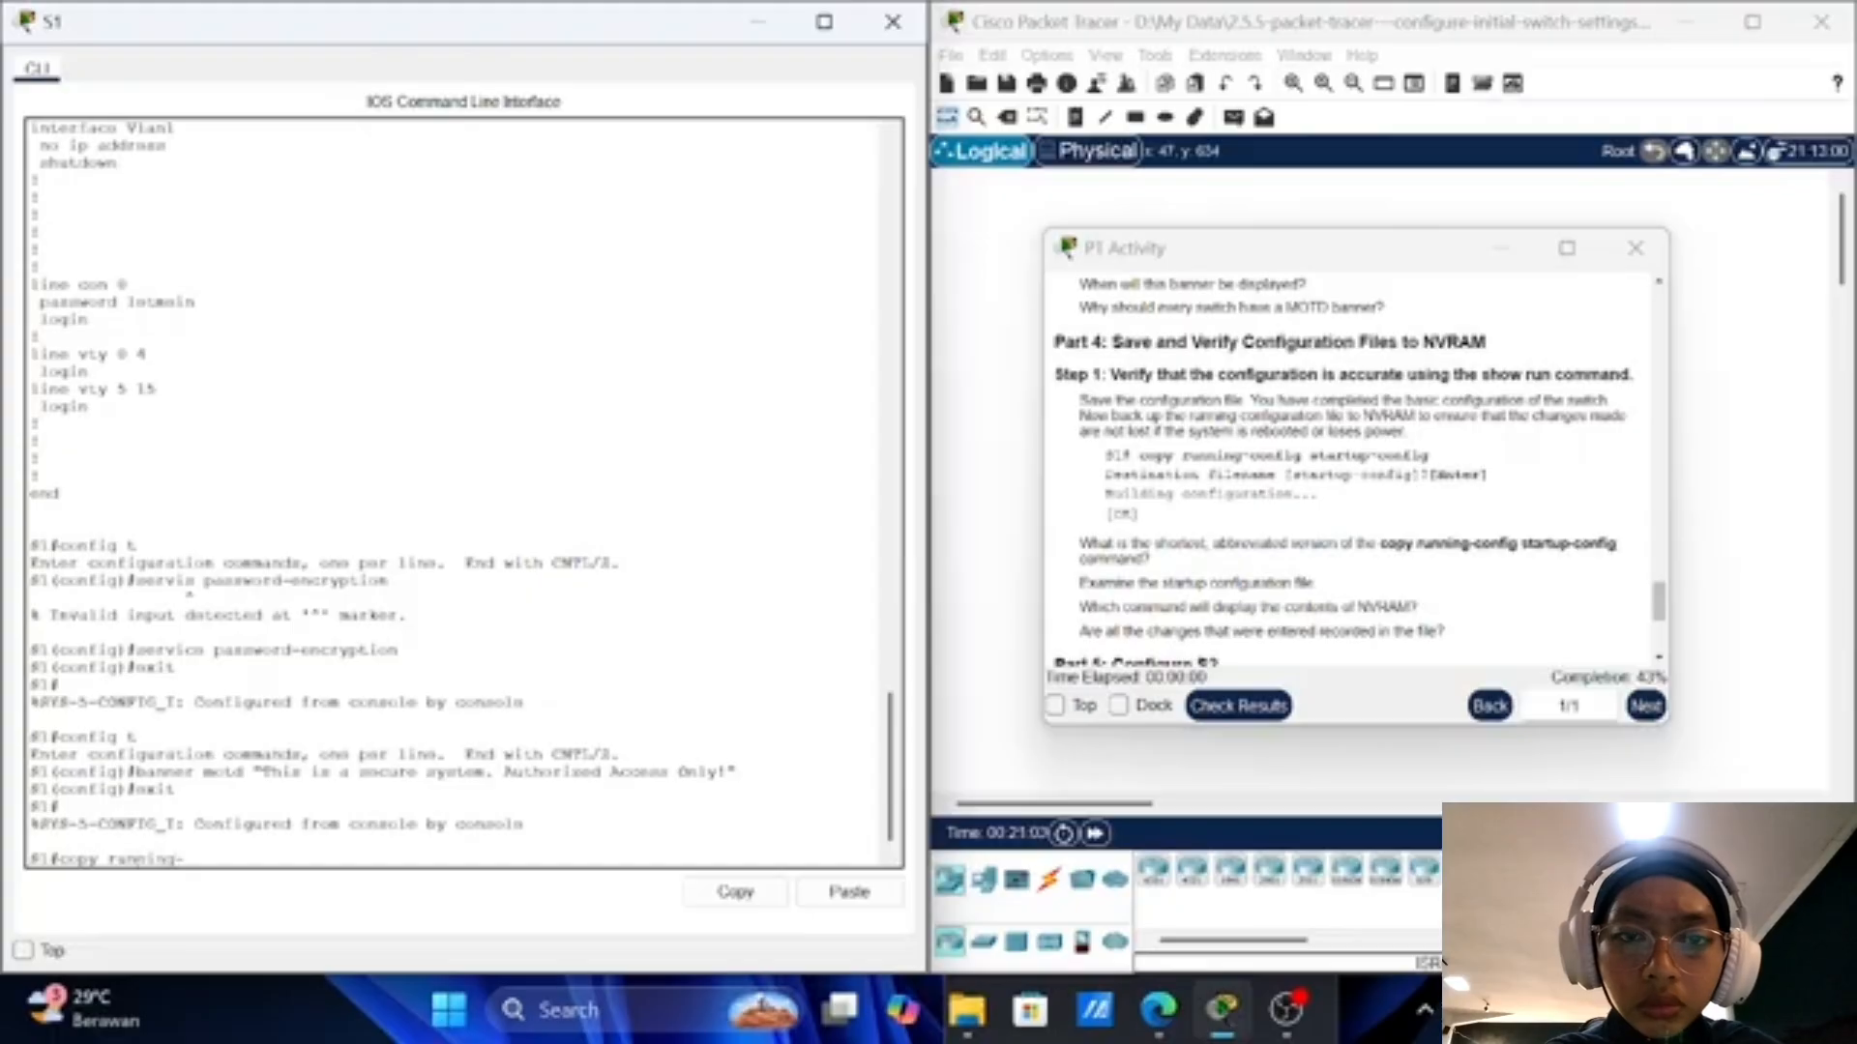
type("config")
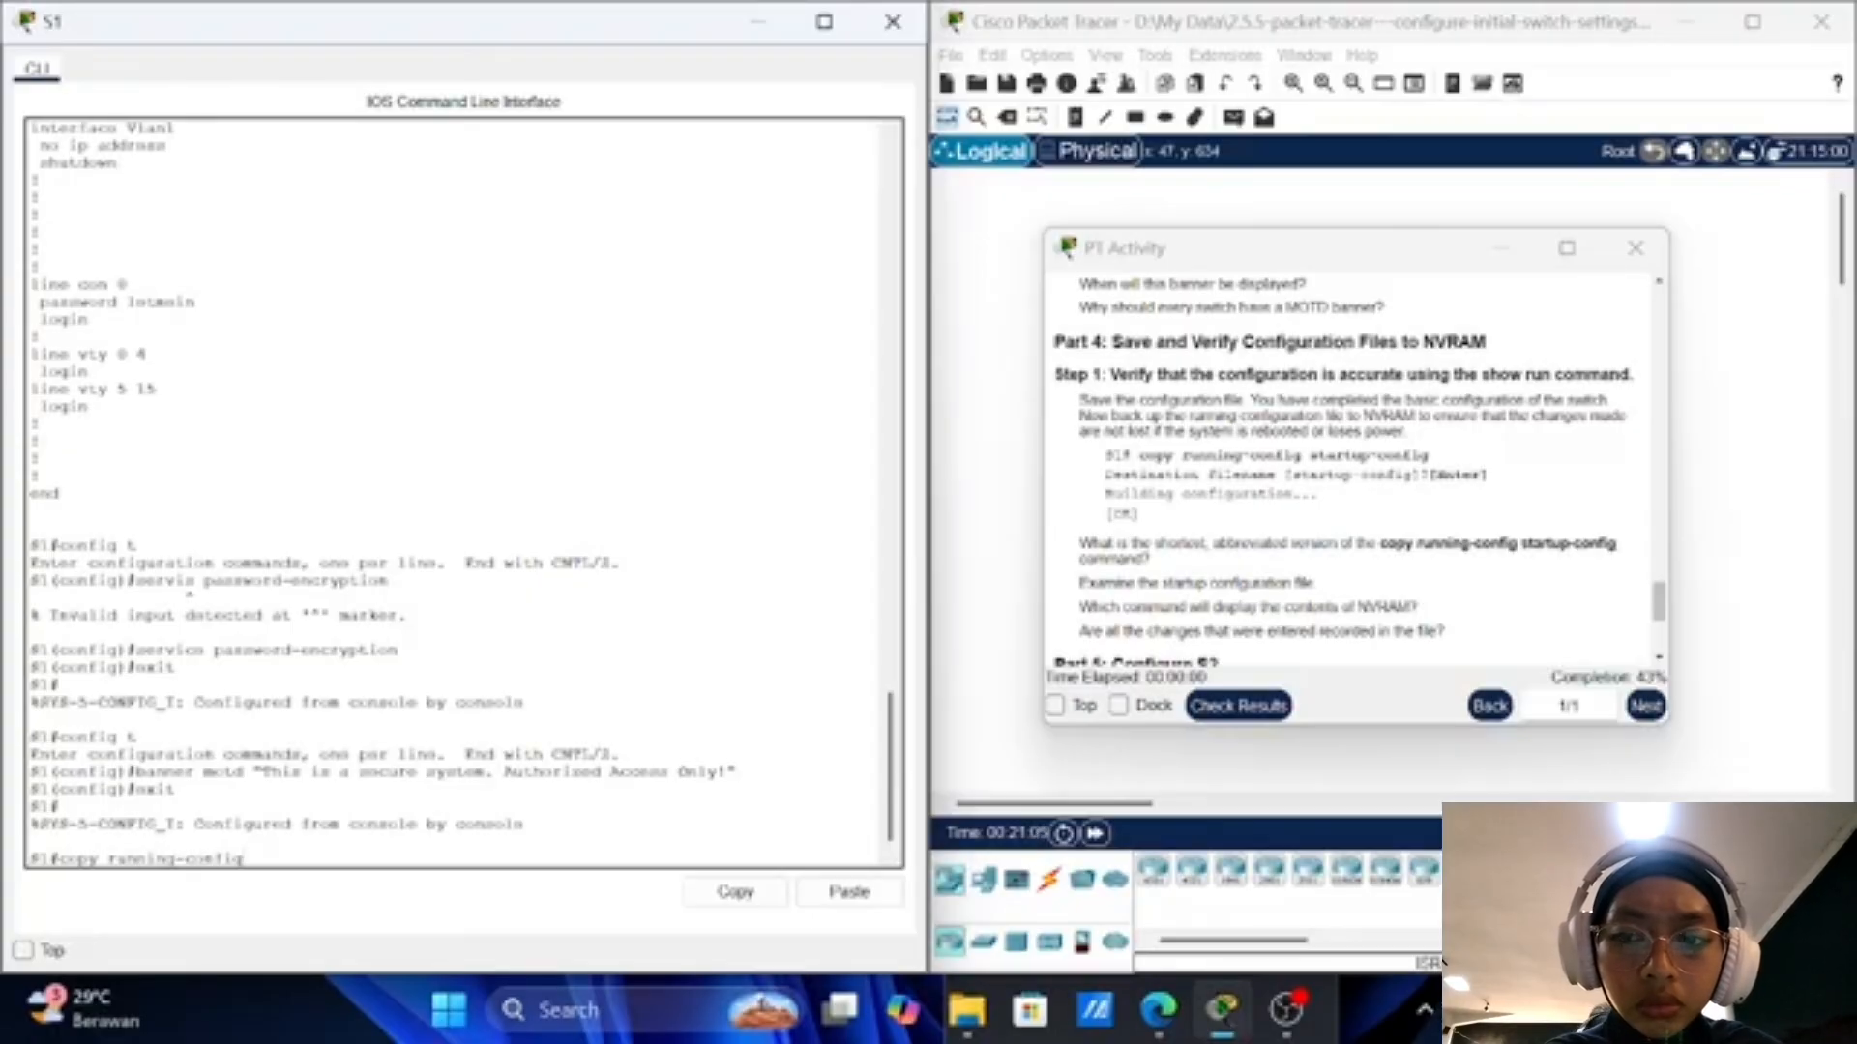
type(" start")
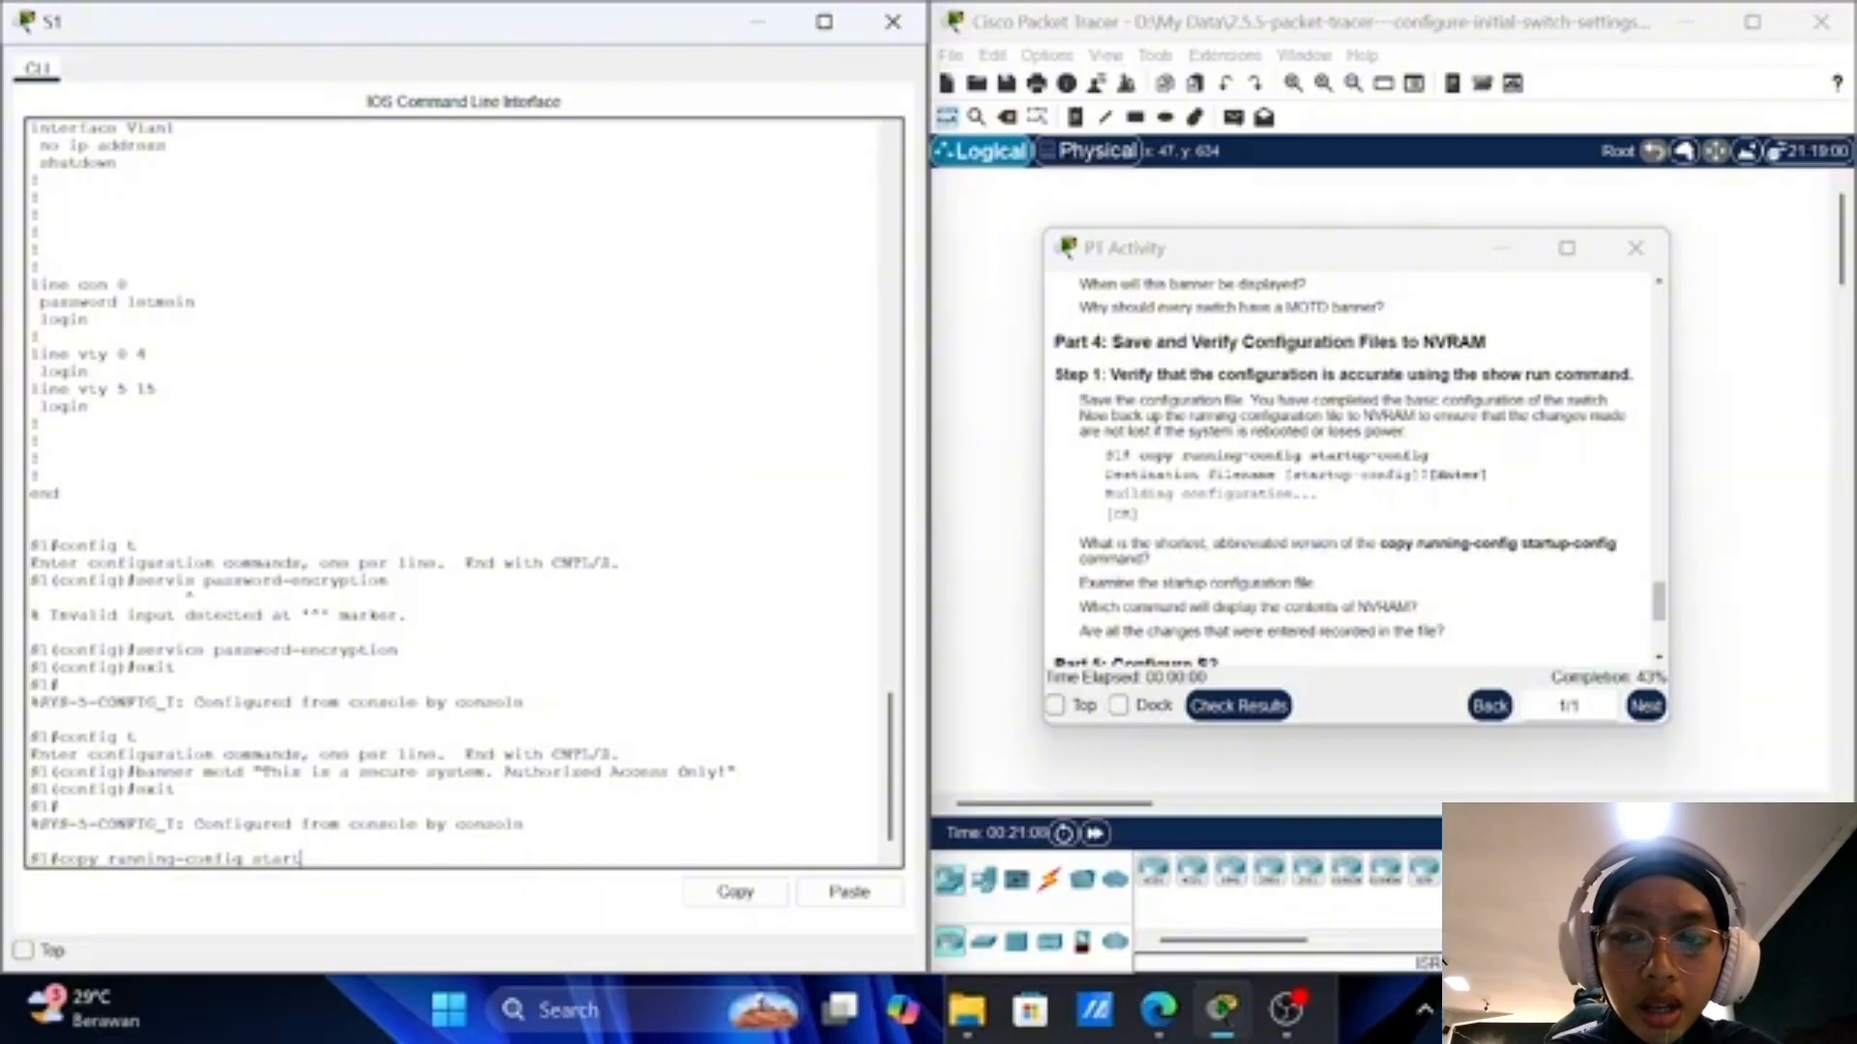
type("up")
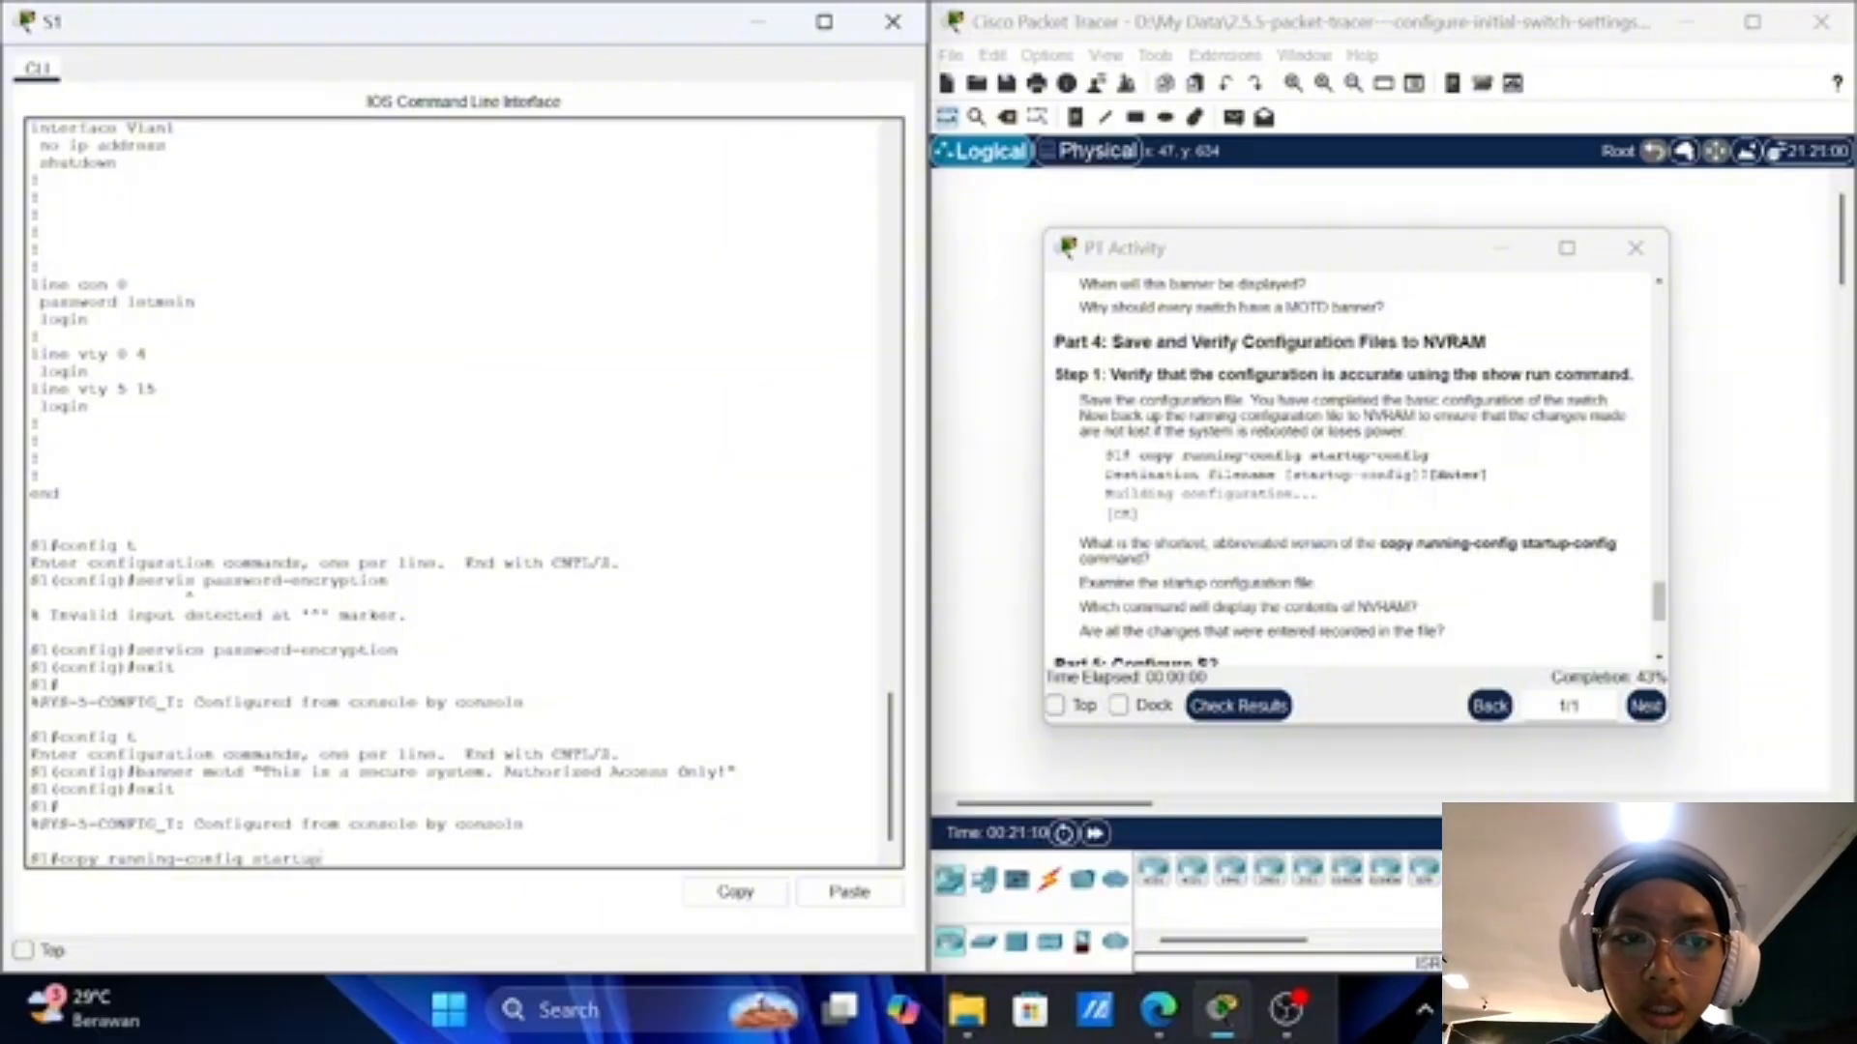
type("-config")
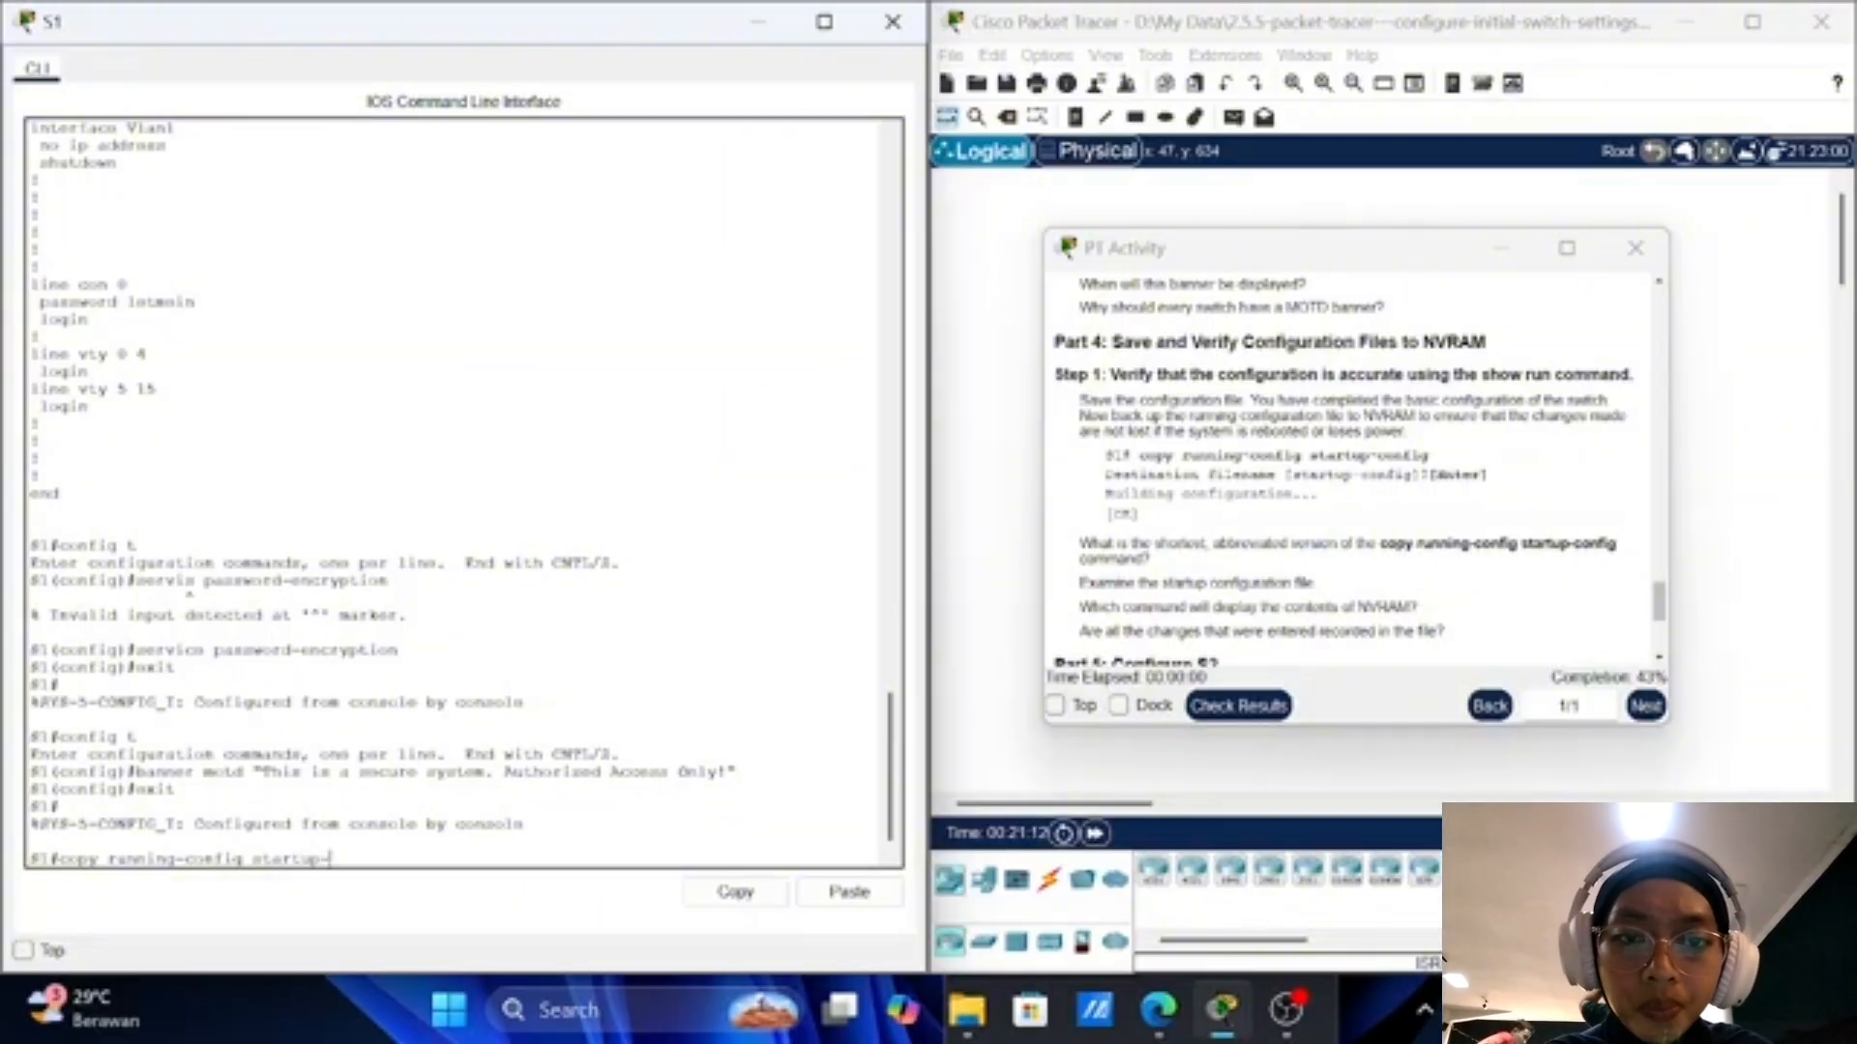
key("BackSpace")
key("BackSpace")
key("BackSpace")
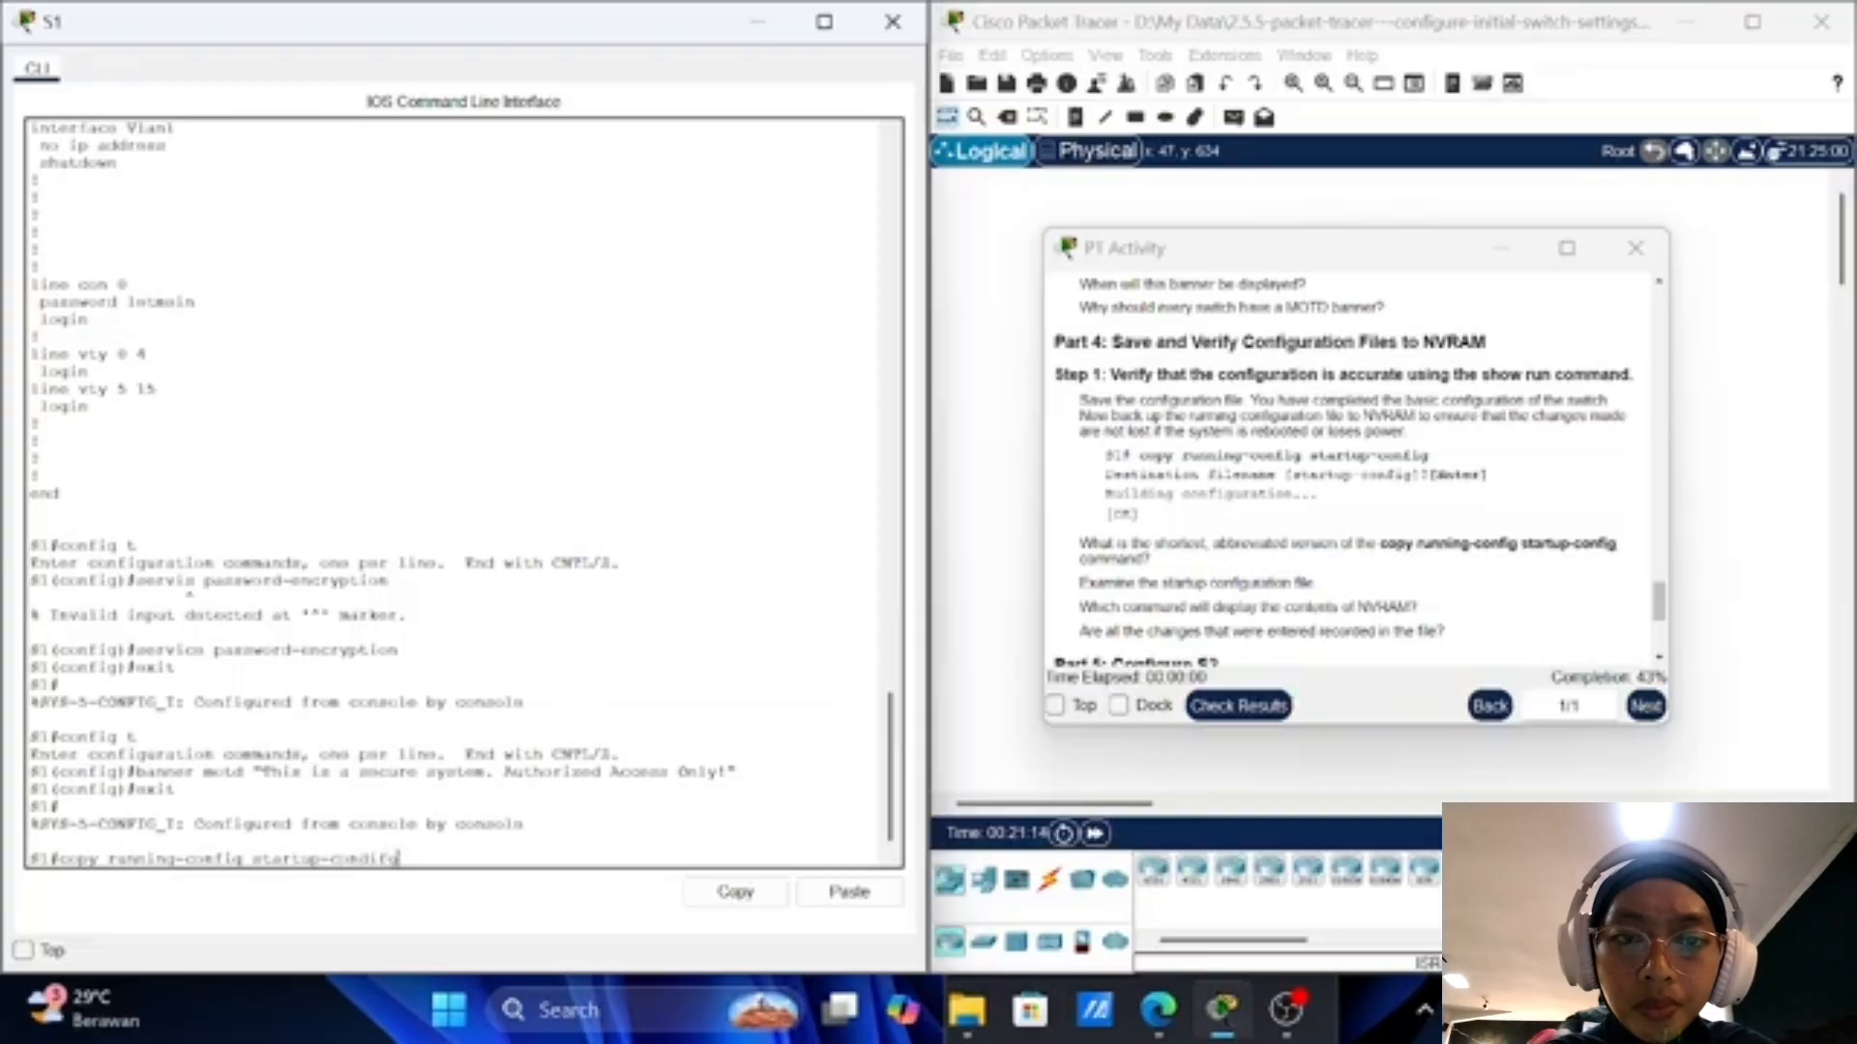
type("f")
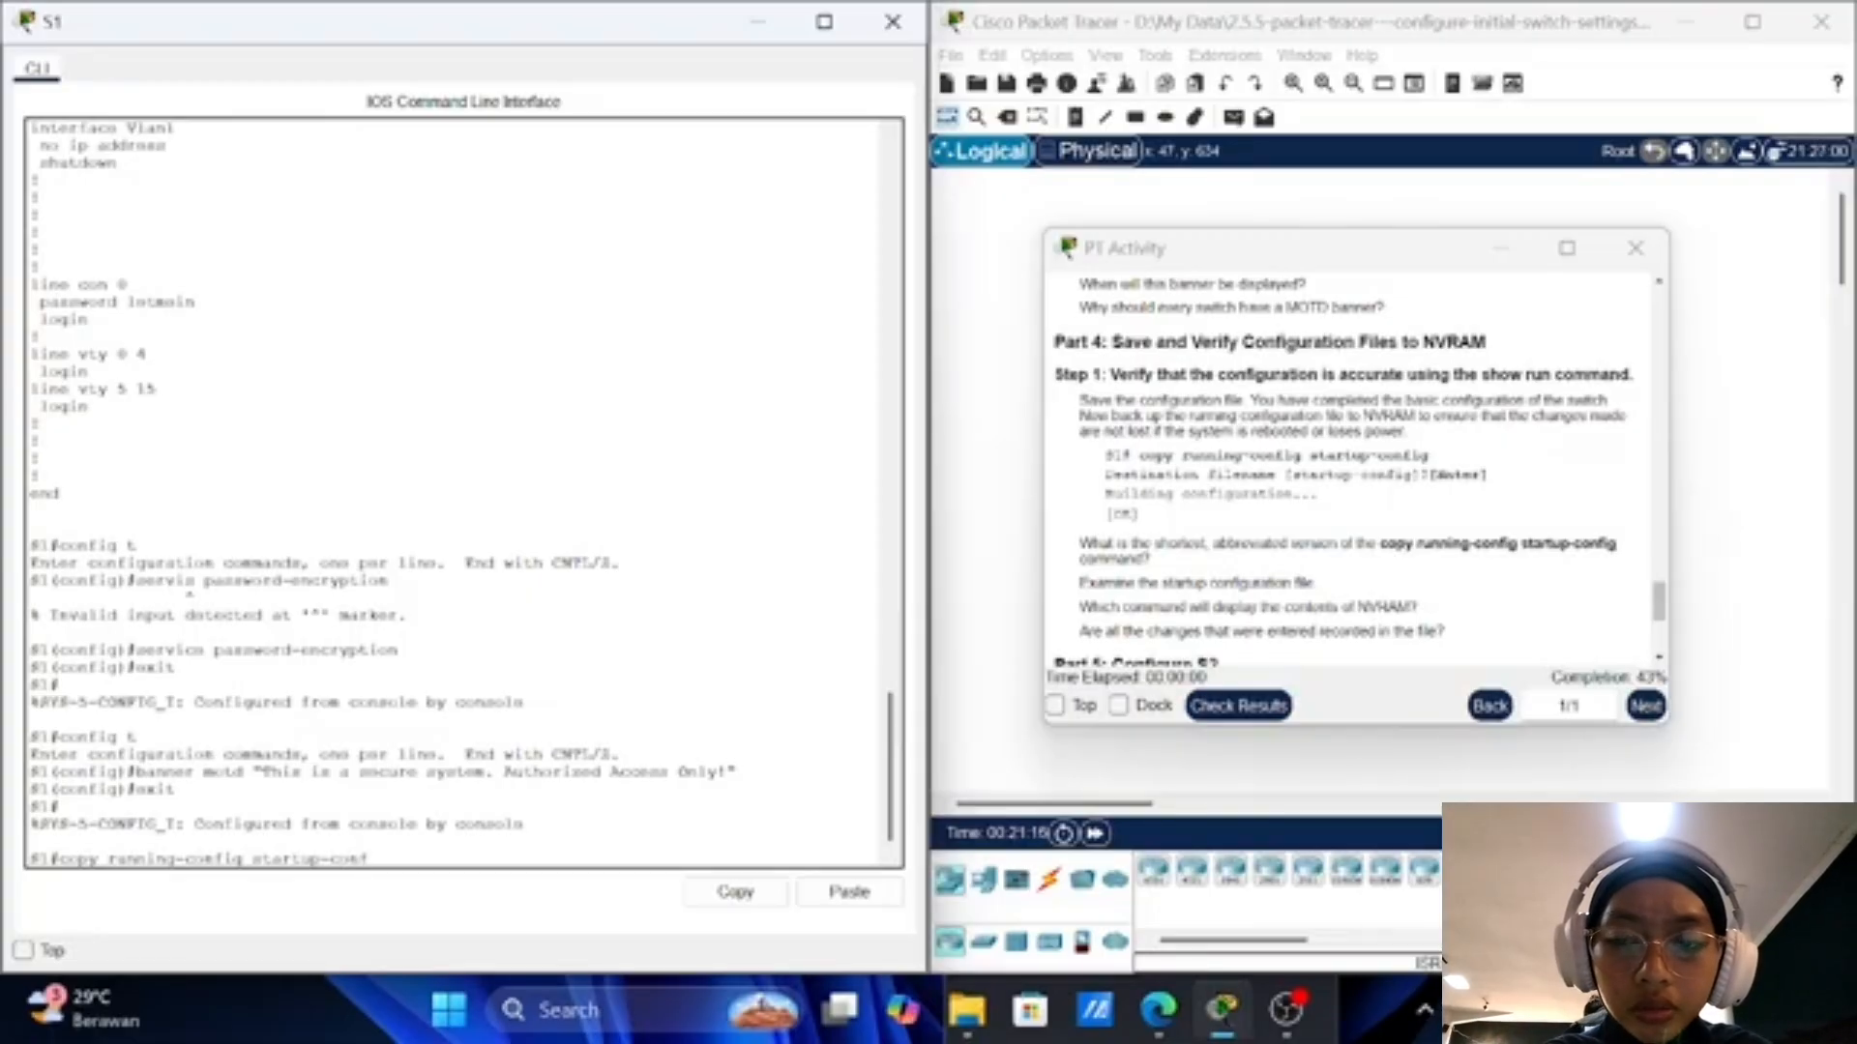
type("ig")
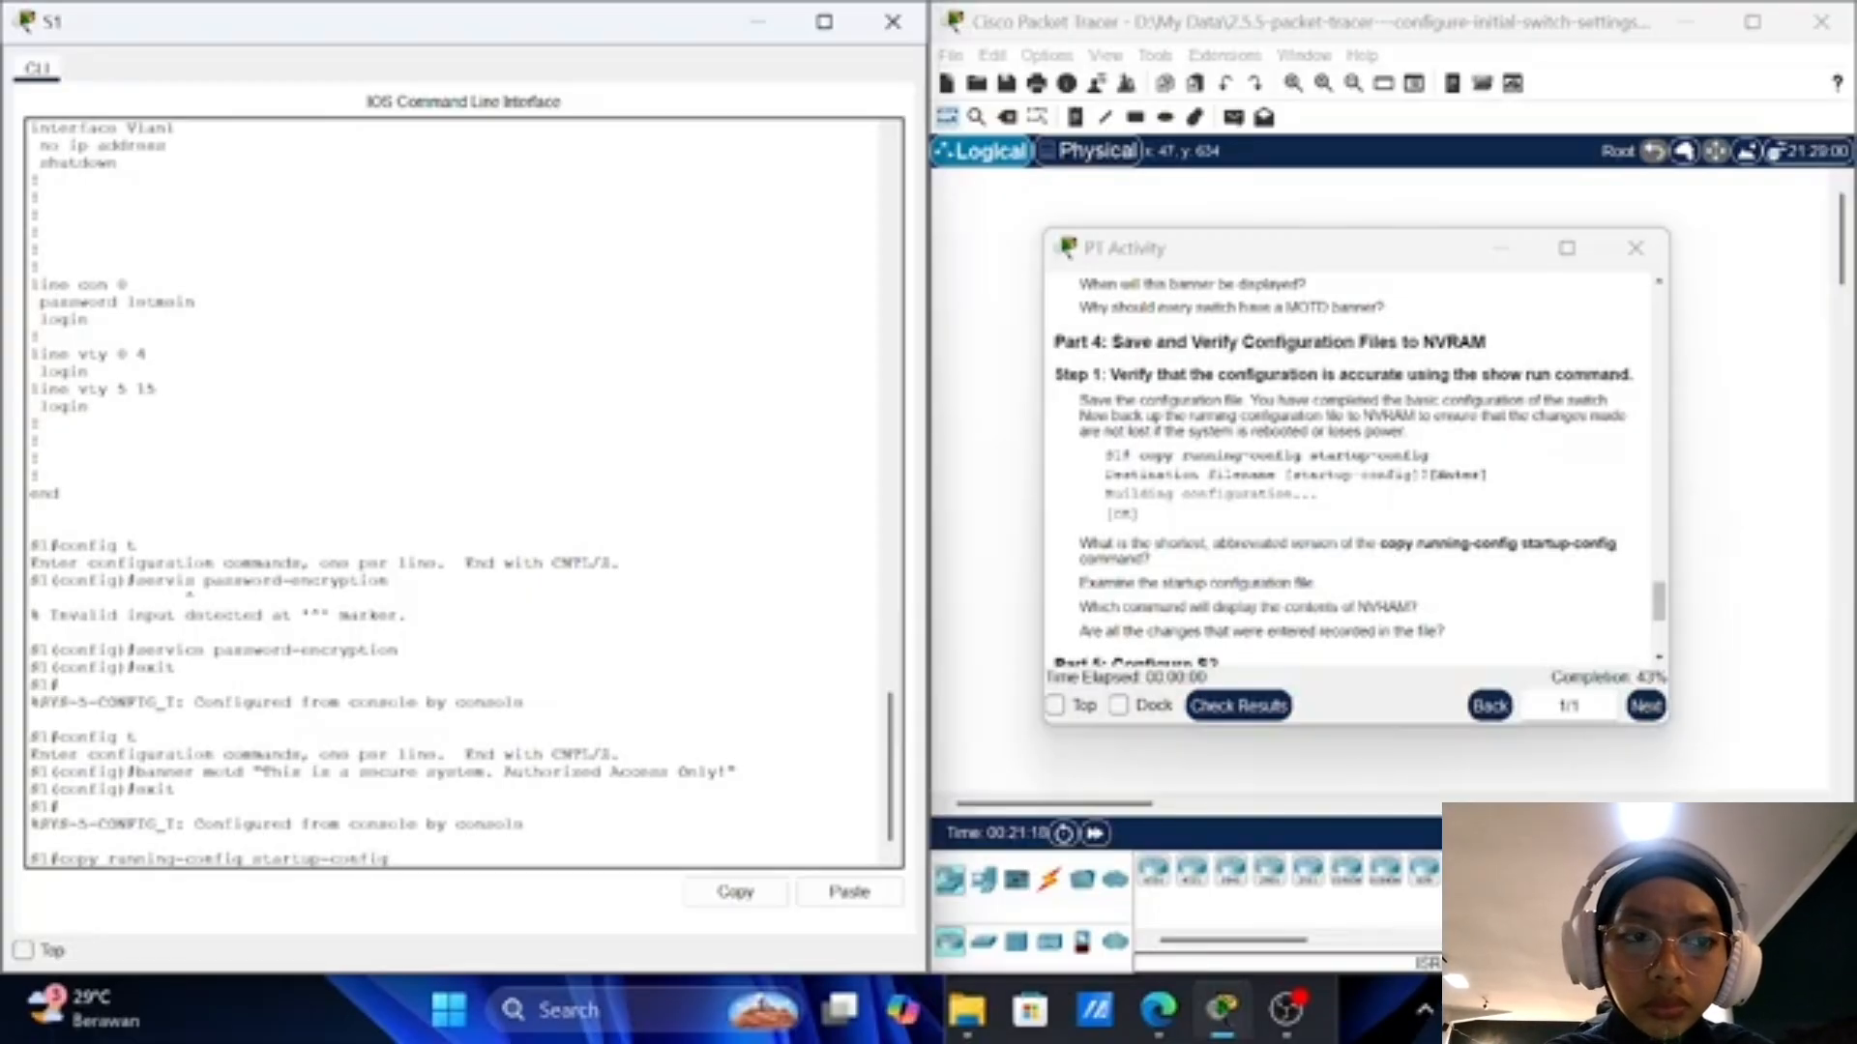
key("Return")
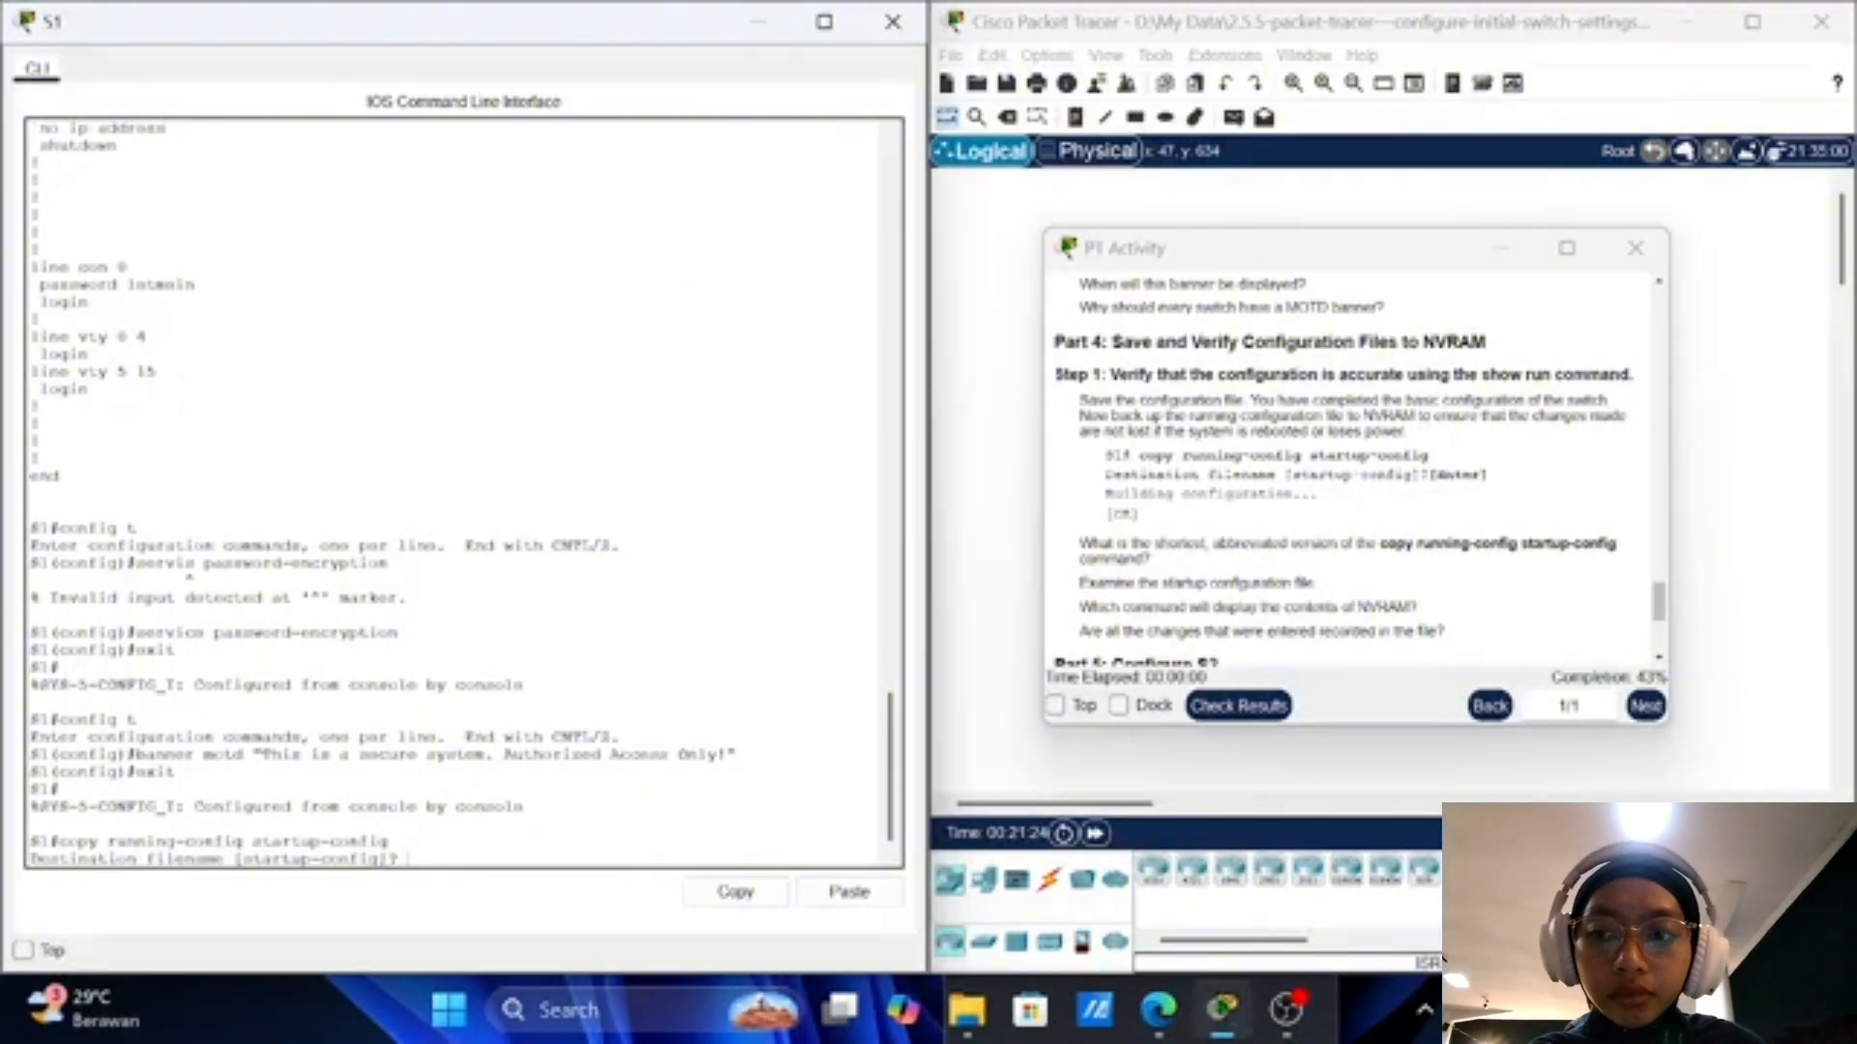
key("Return")
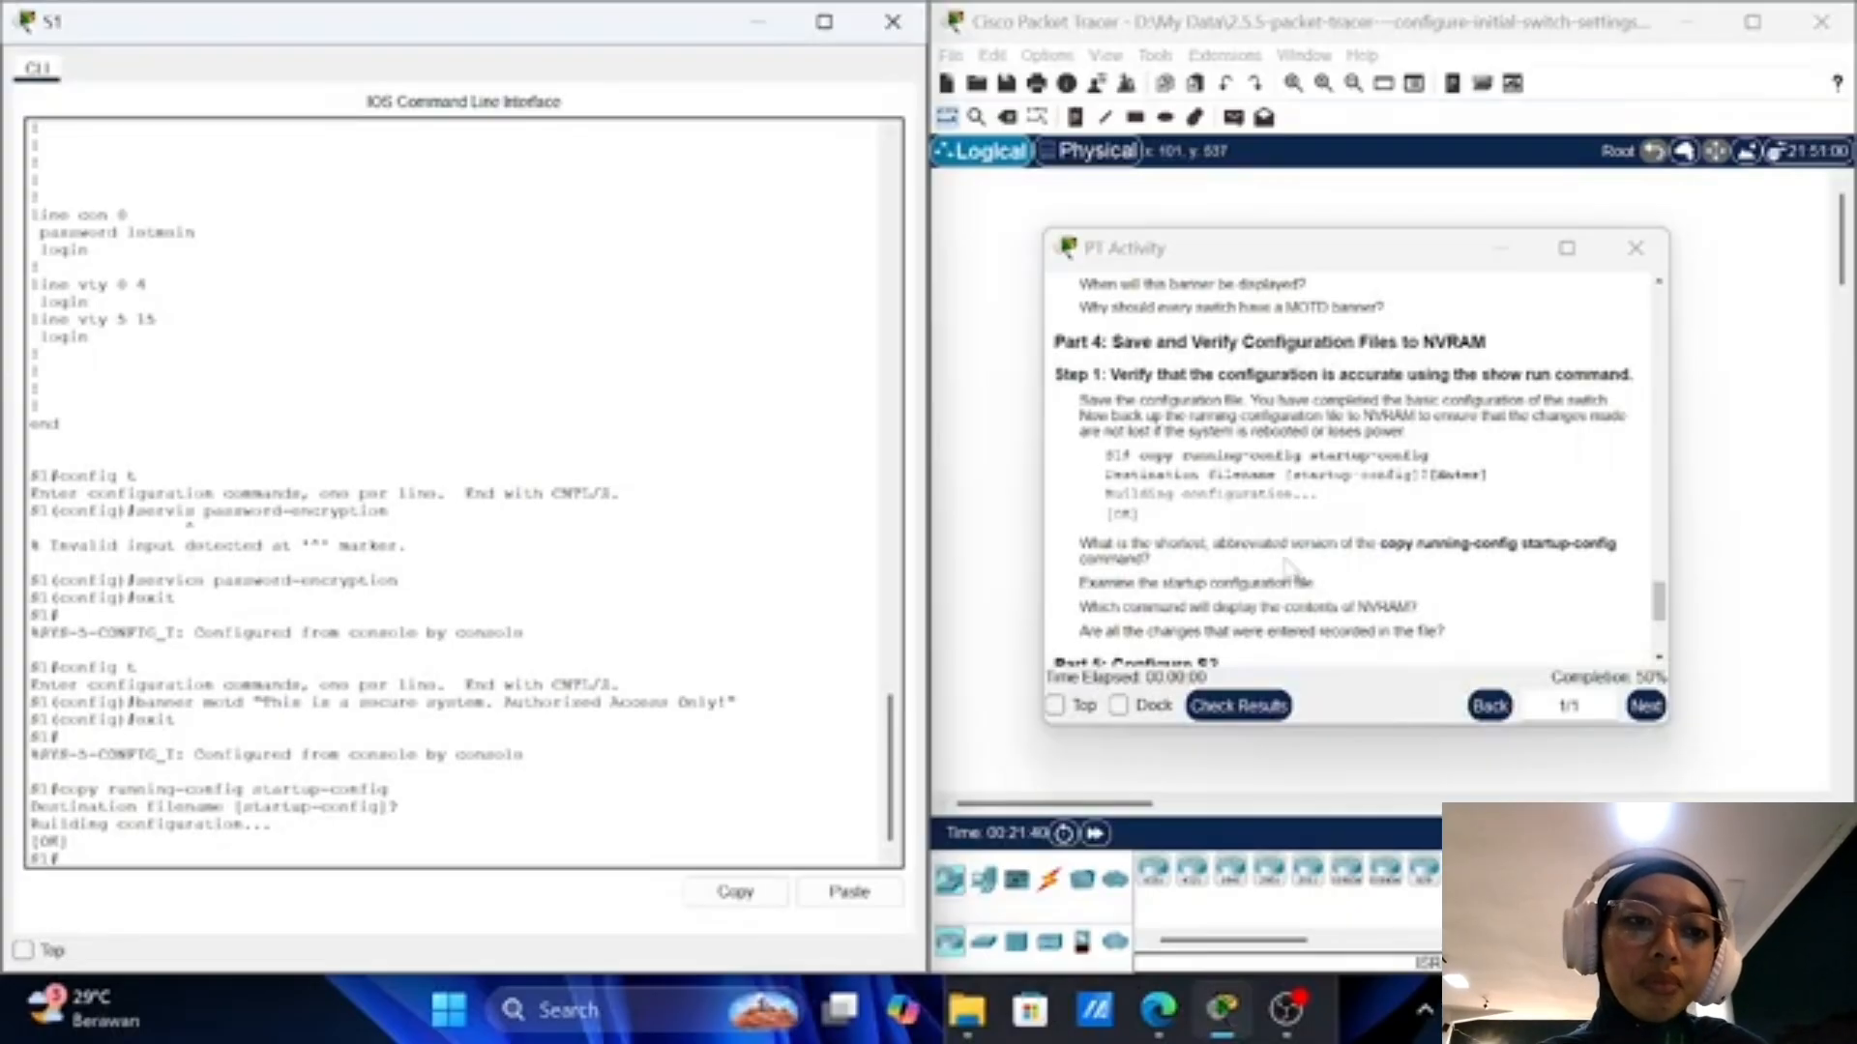
Step: Scroll the instructions to Part 5: Configure S2 and its parameters a through g
scroll(1292, 570, "down", 1)
scroll(1289, 571, "down", 4)
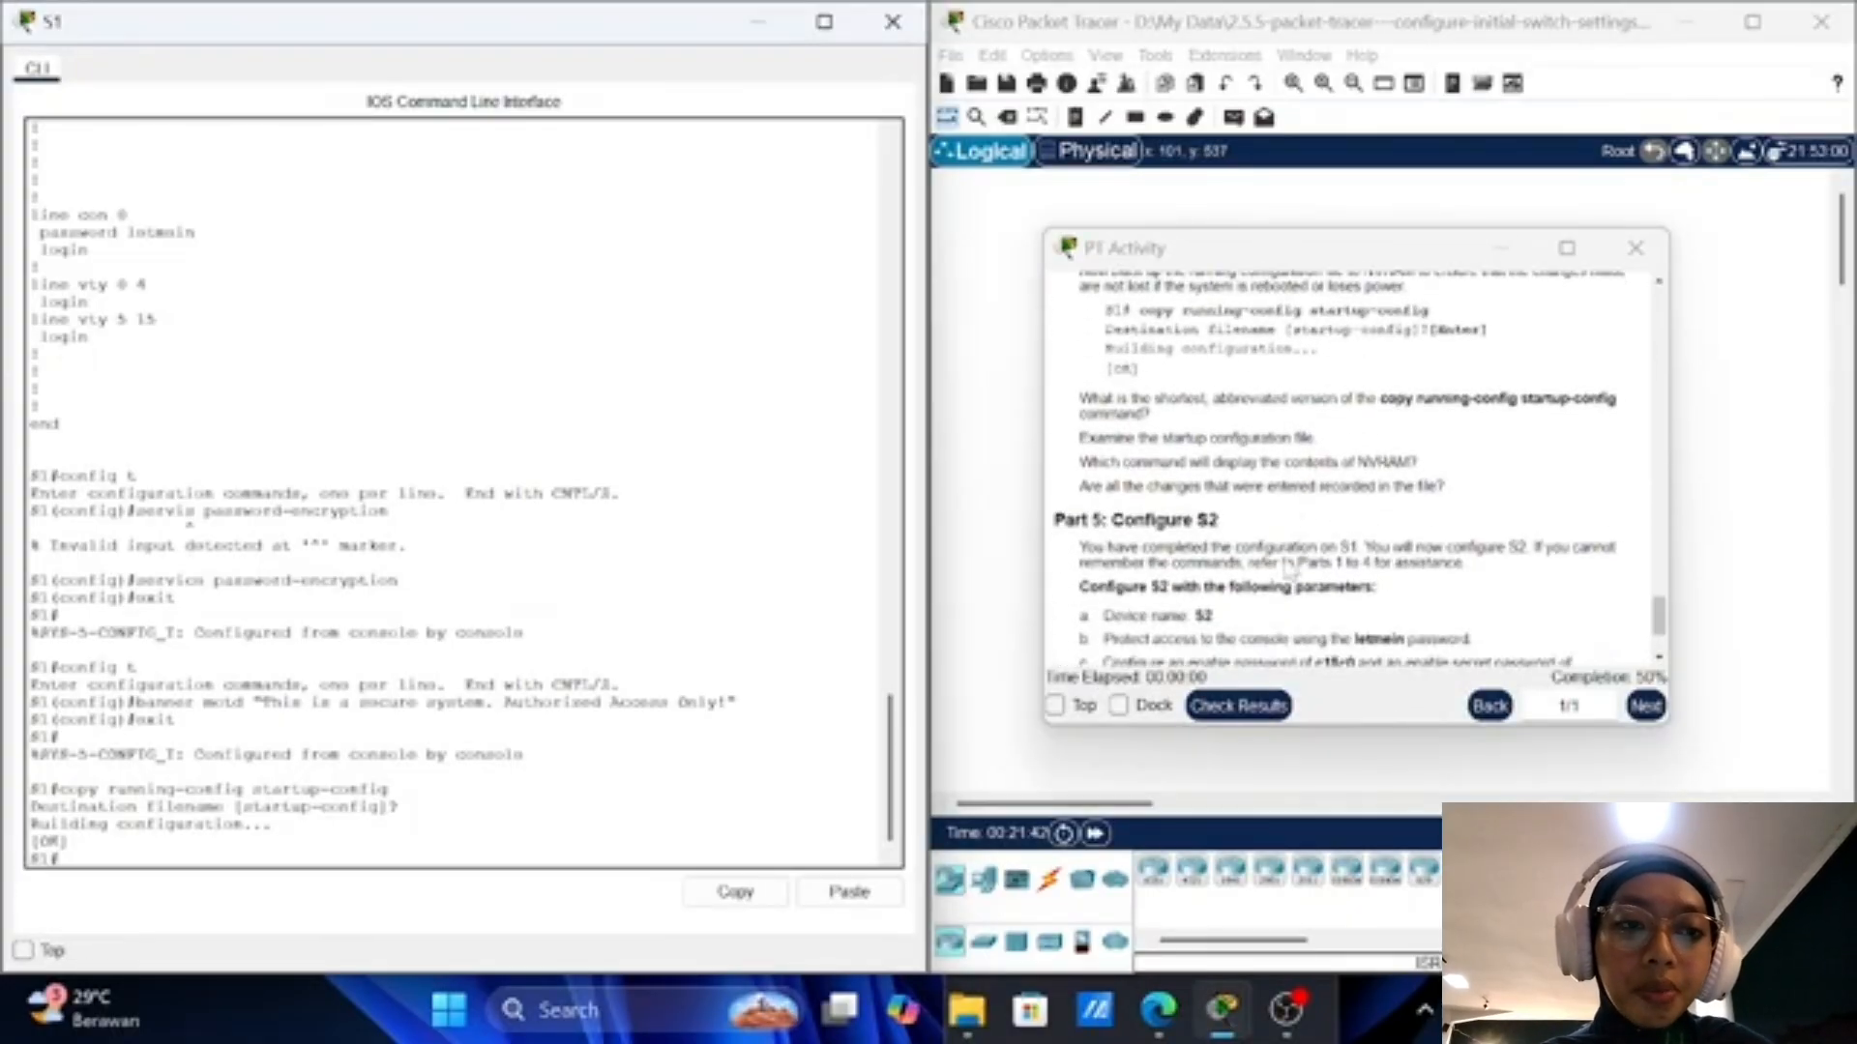
scroll(1286, 566, "down", 1)
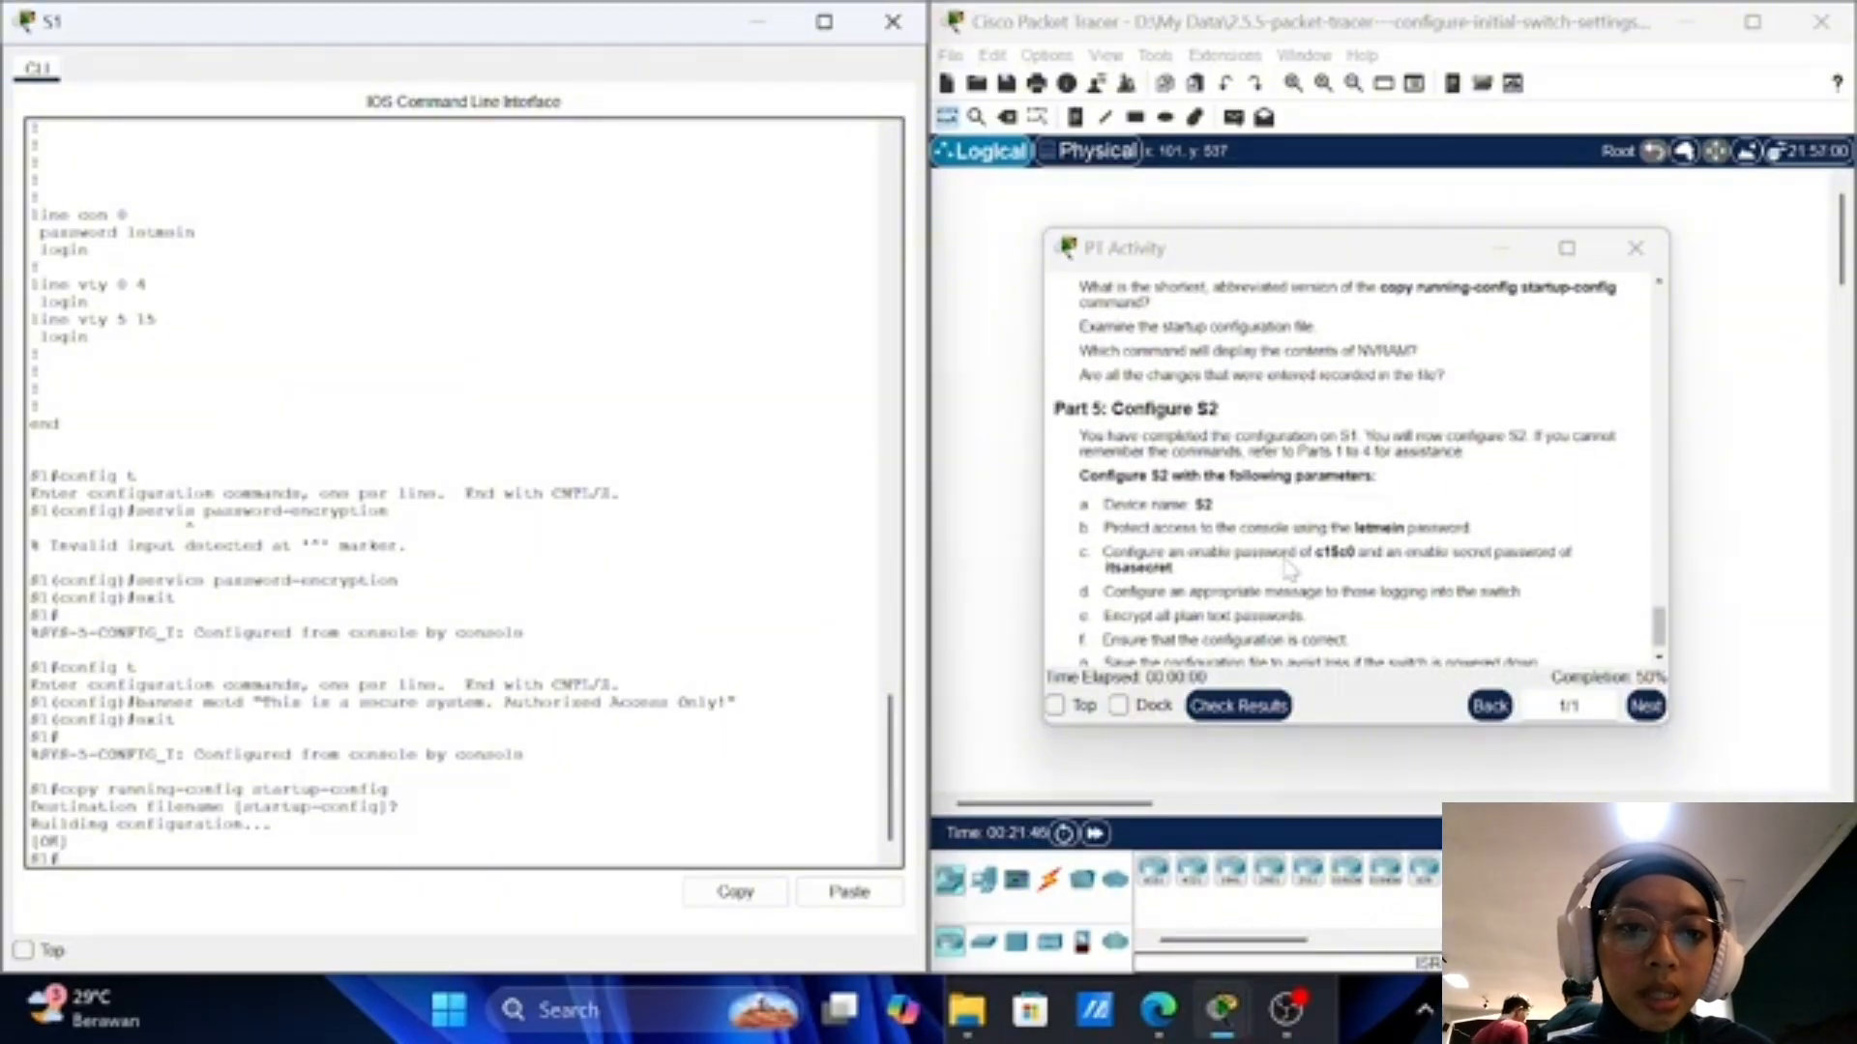
scroll(1292, 570, "down", 1)
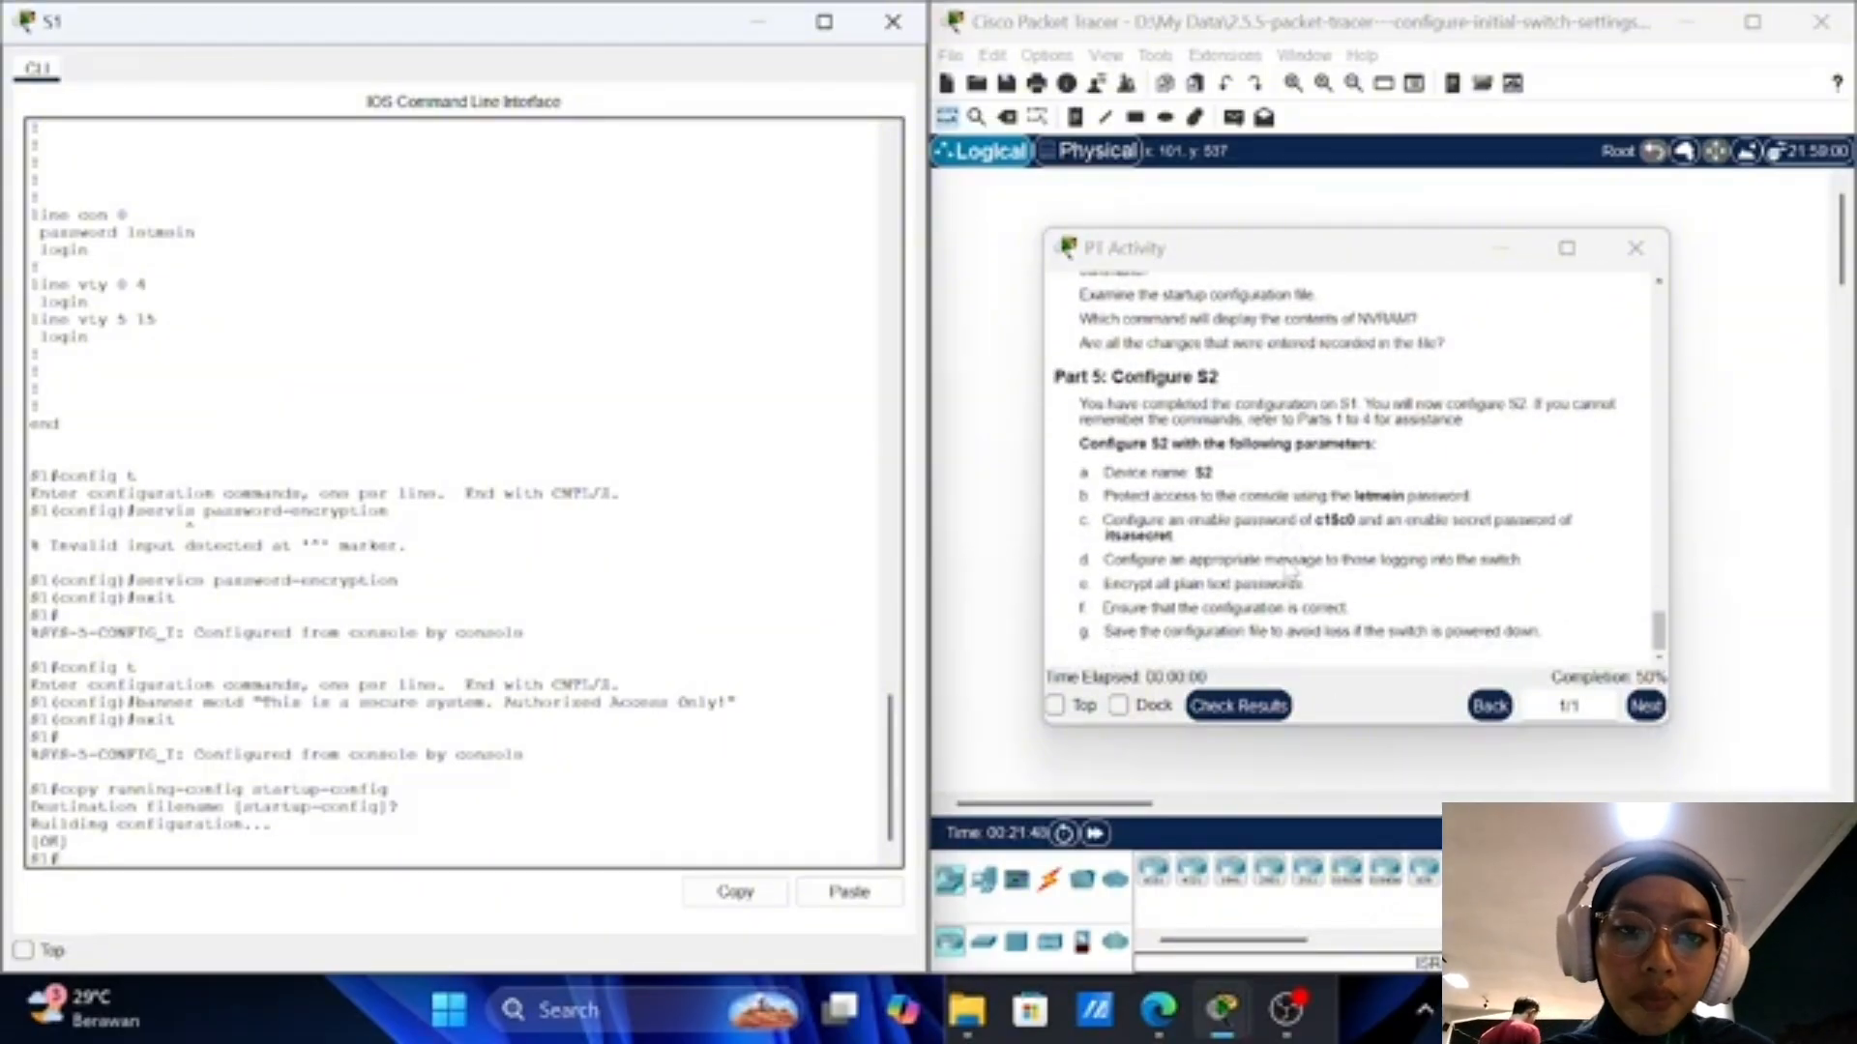
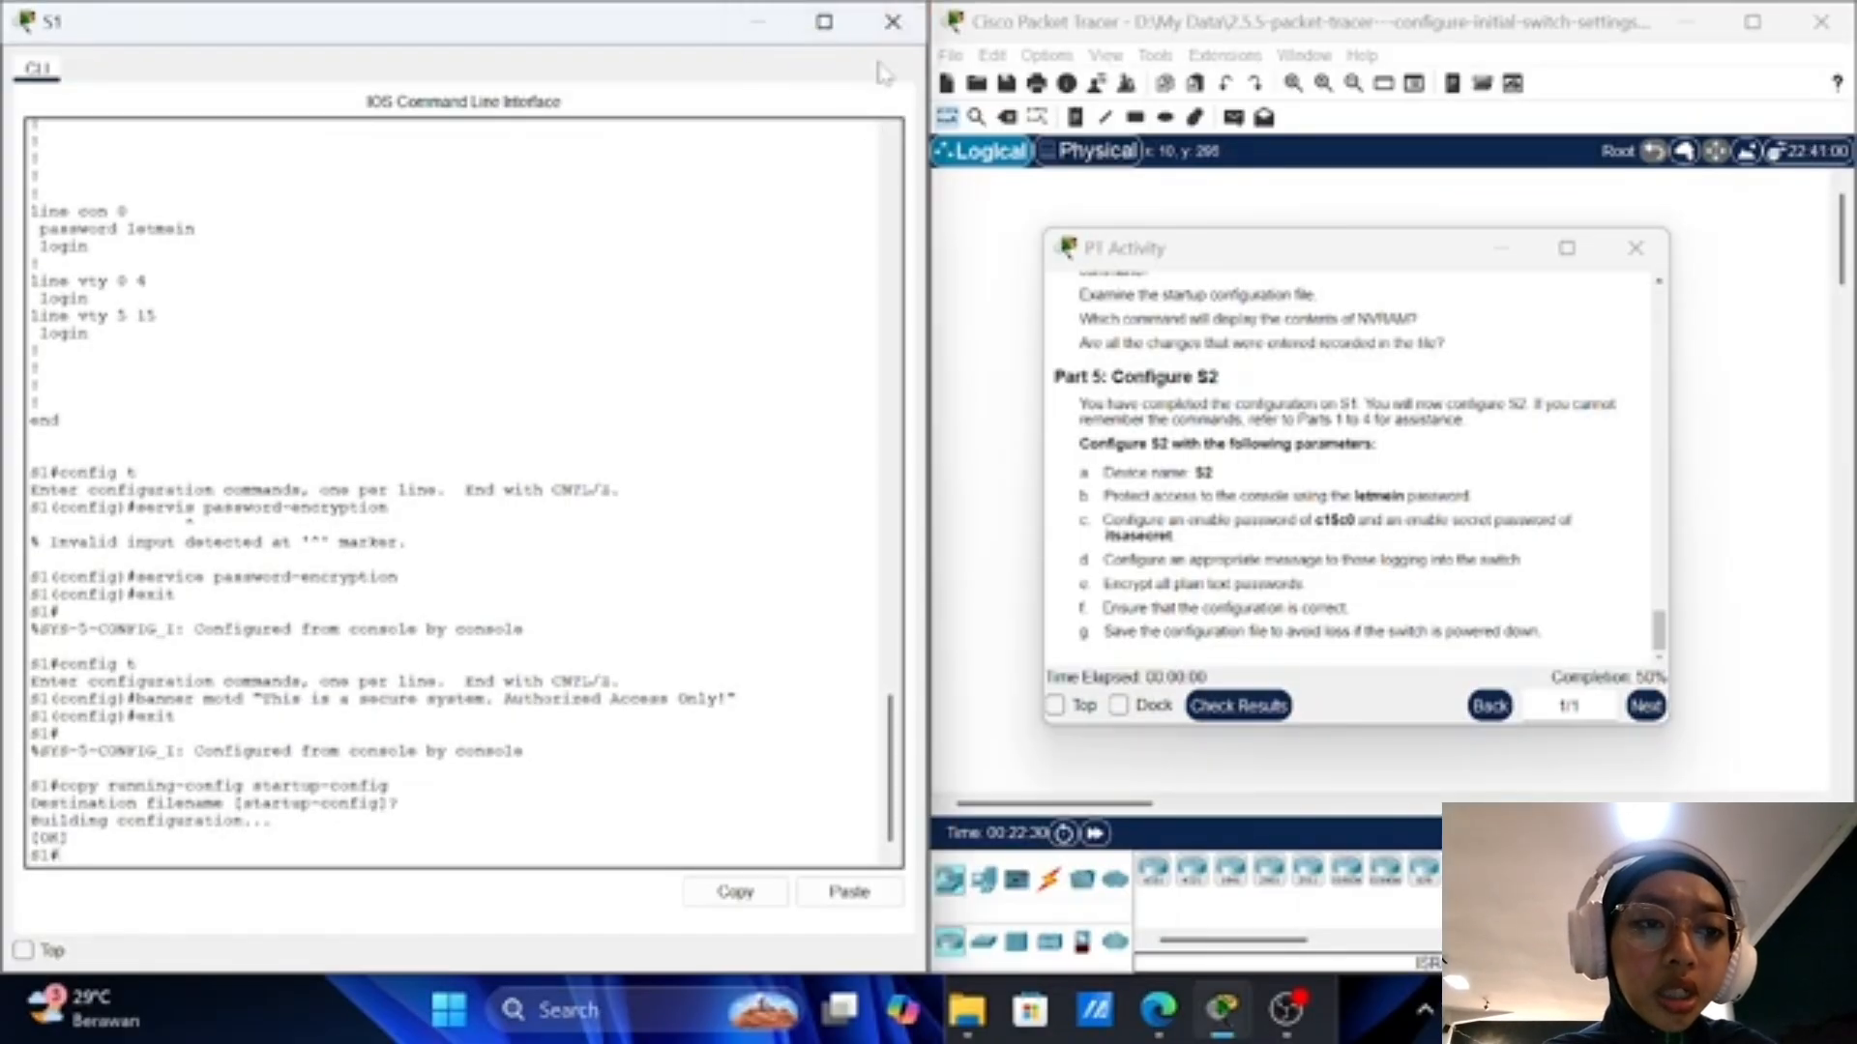
Step: Close S1's console and bring up switch S2's CLI at the Switch> prompt
left_click(892, 19)
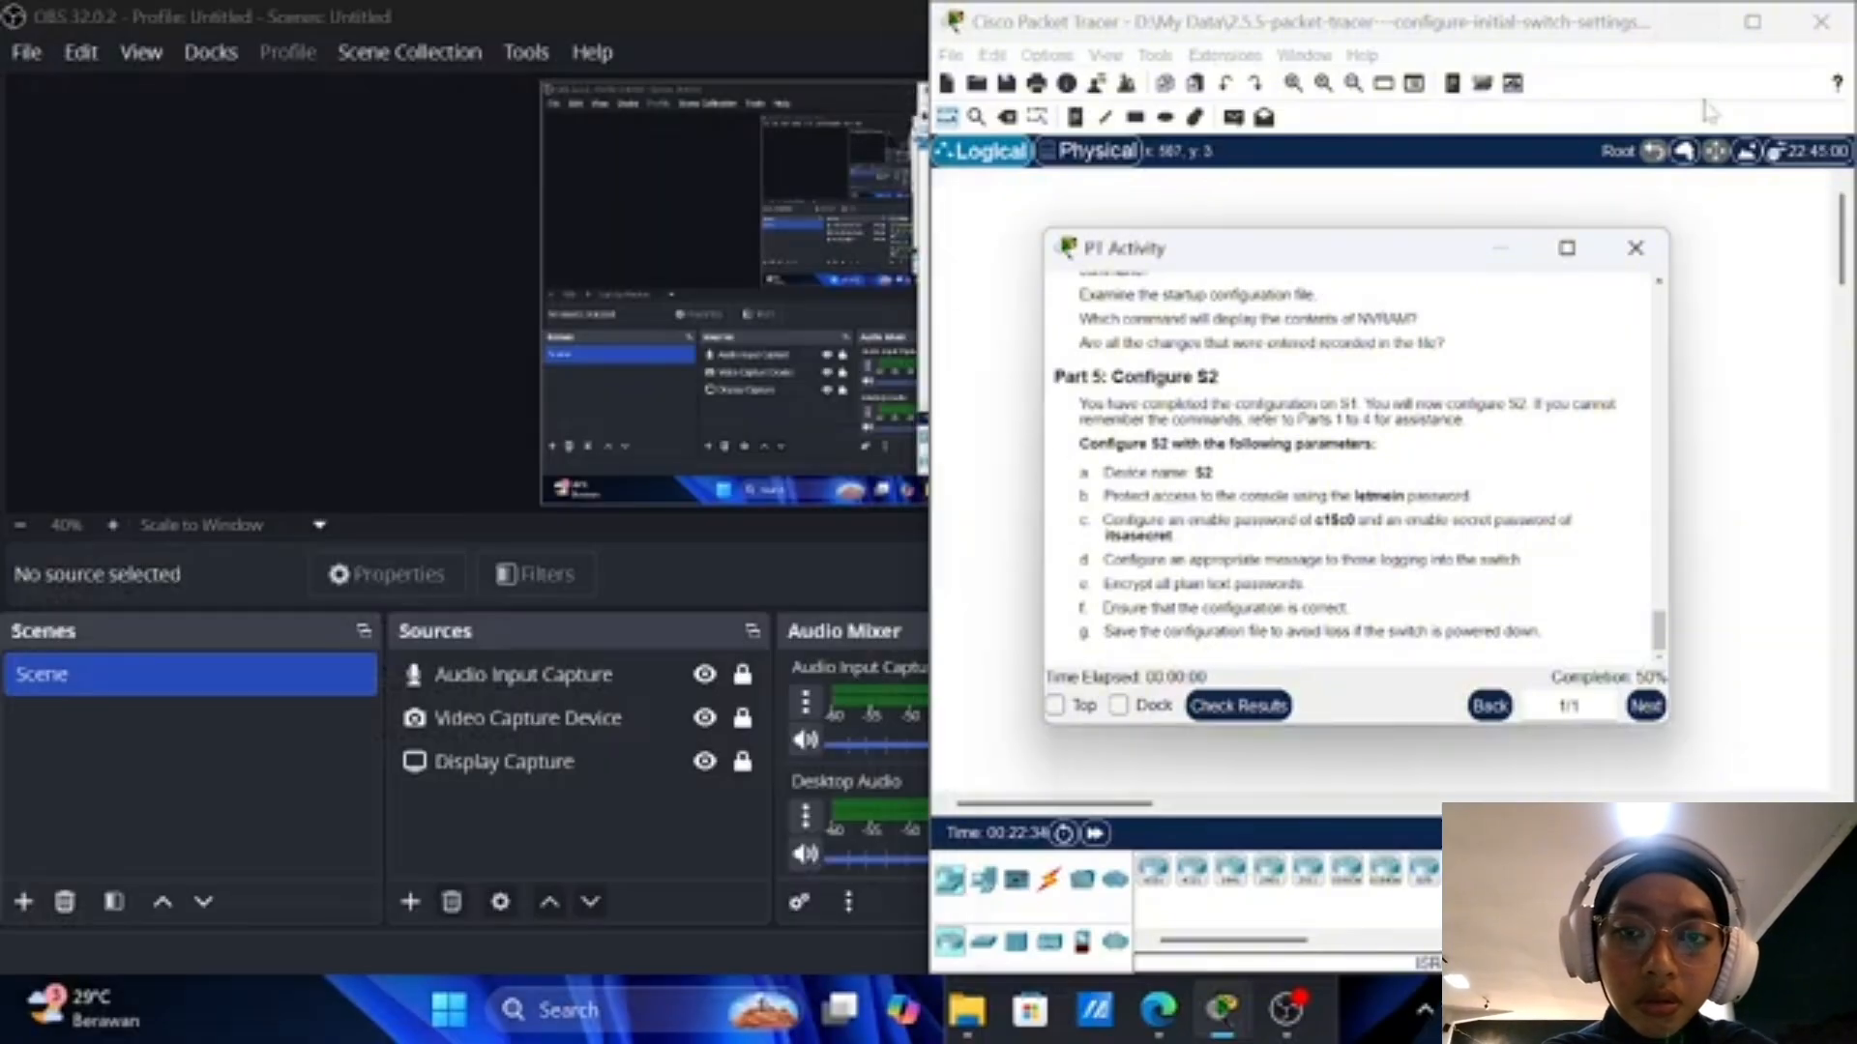
left_click(1753, 22)
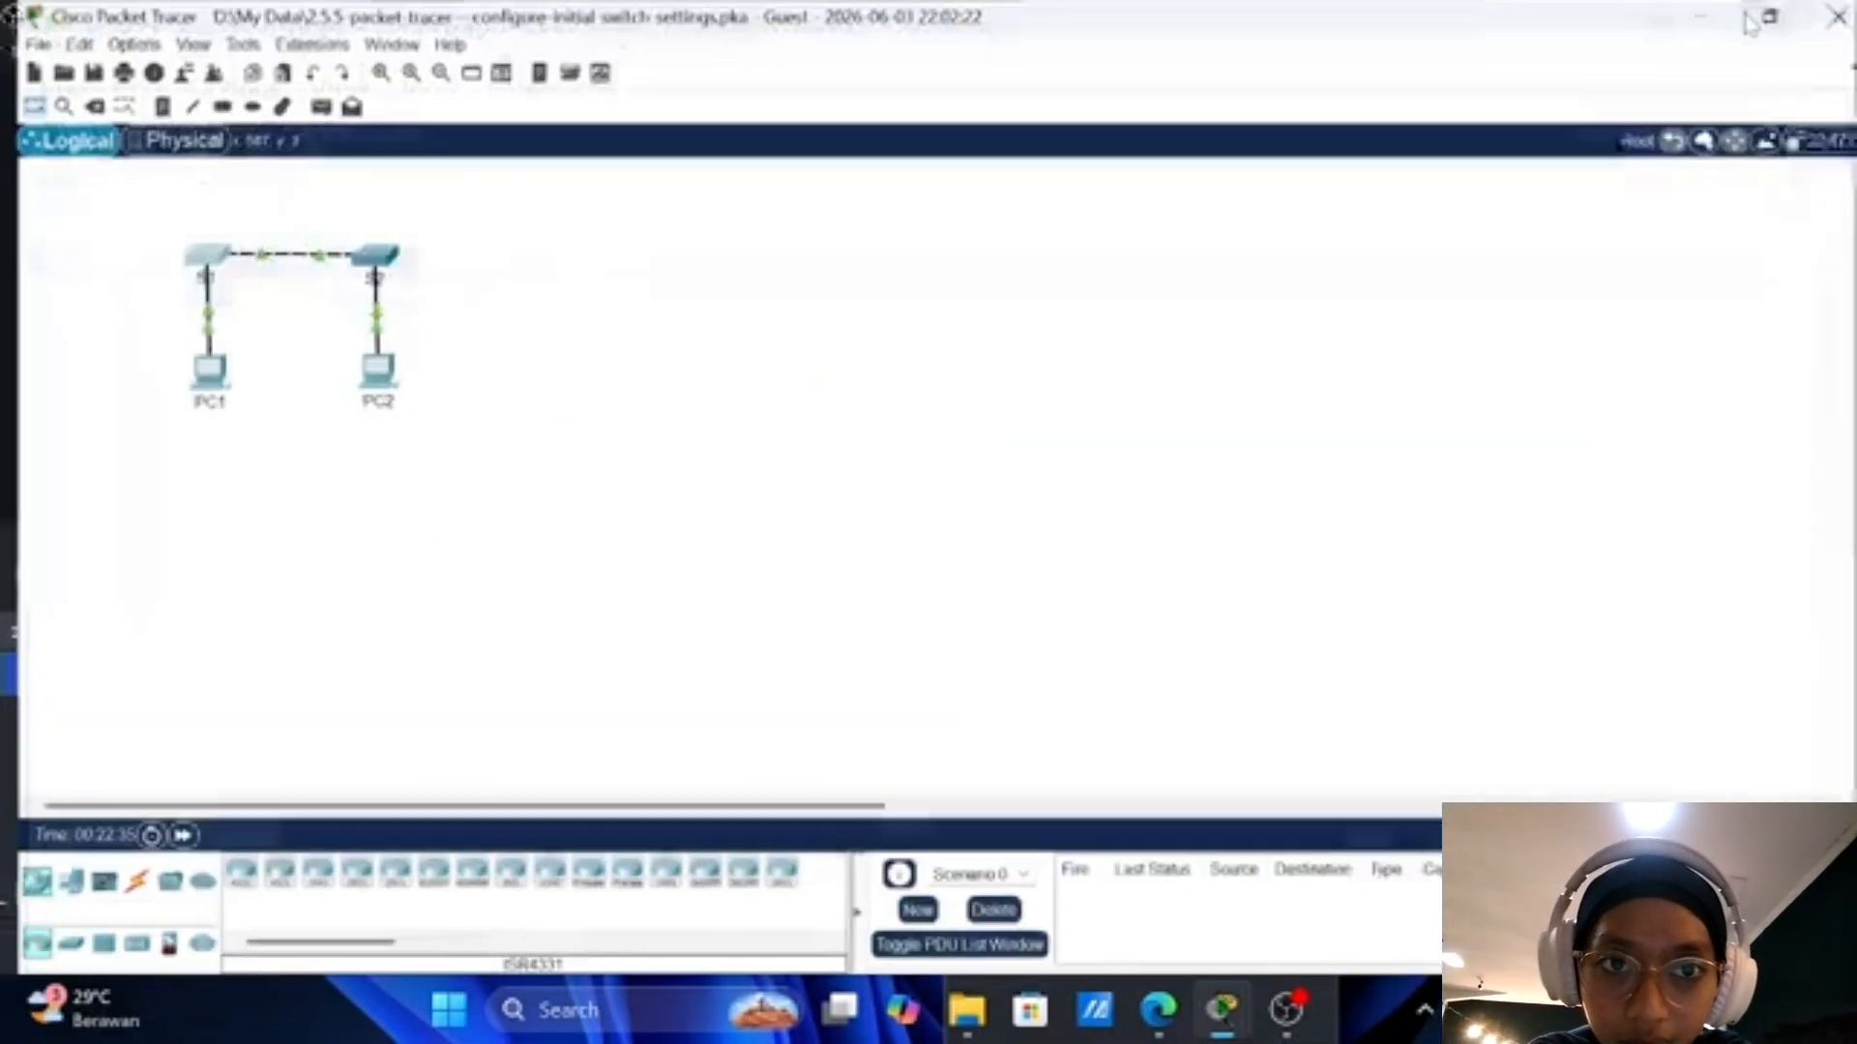
left_click(373, 257)
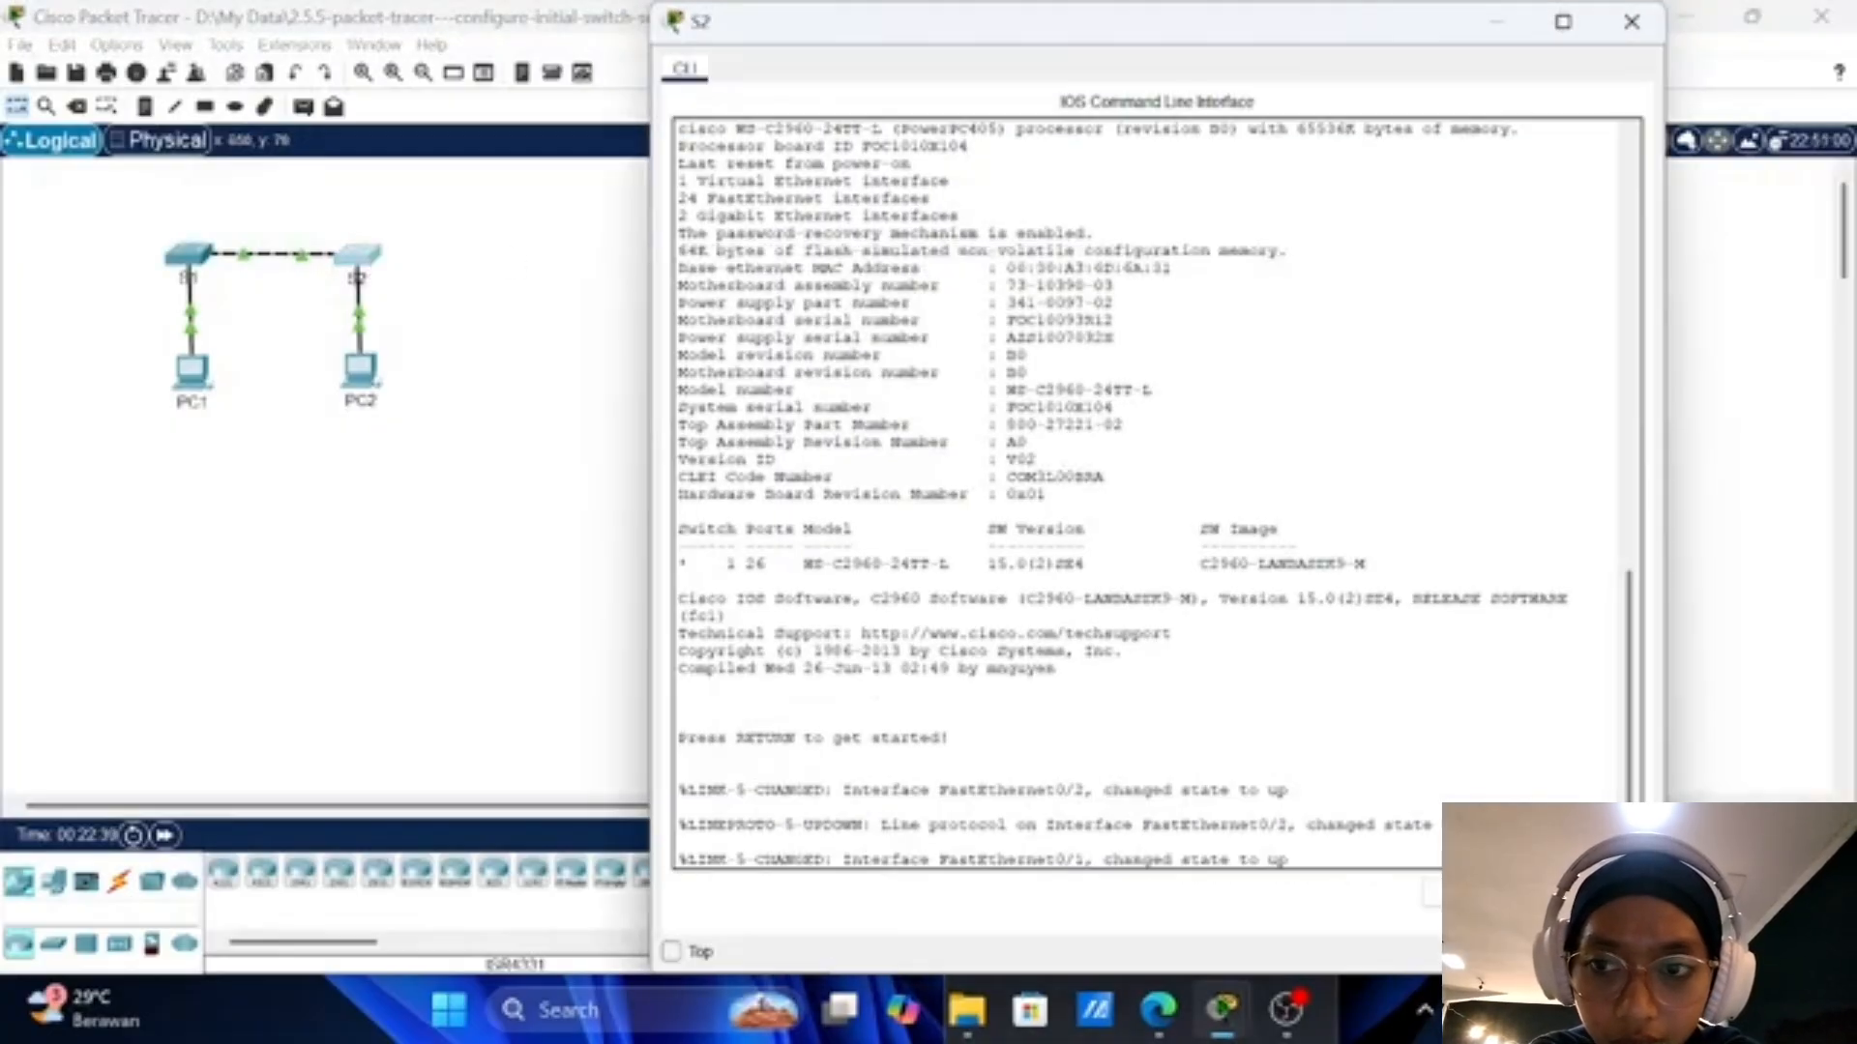
key("Return")
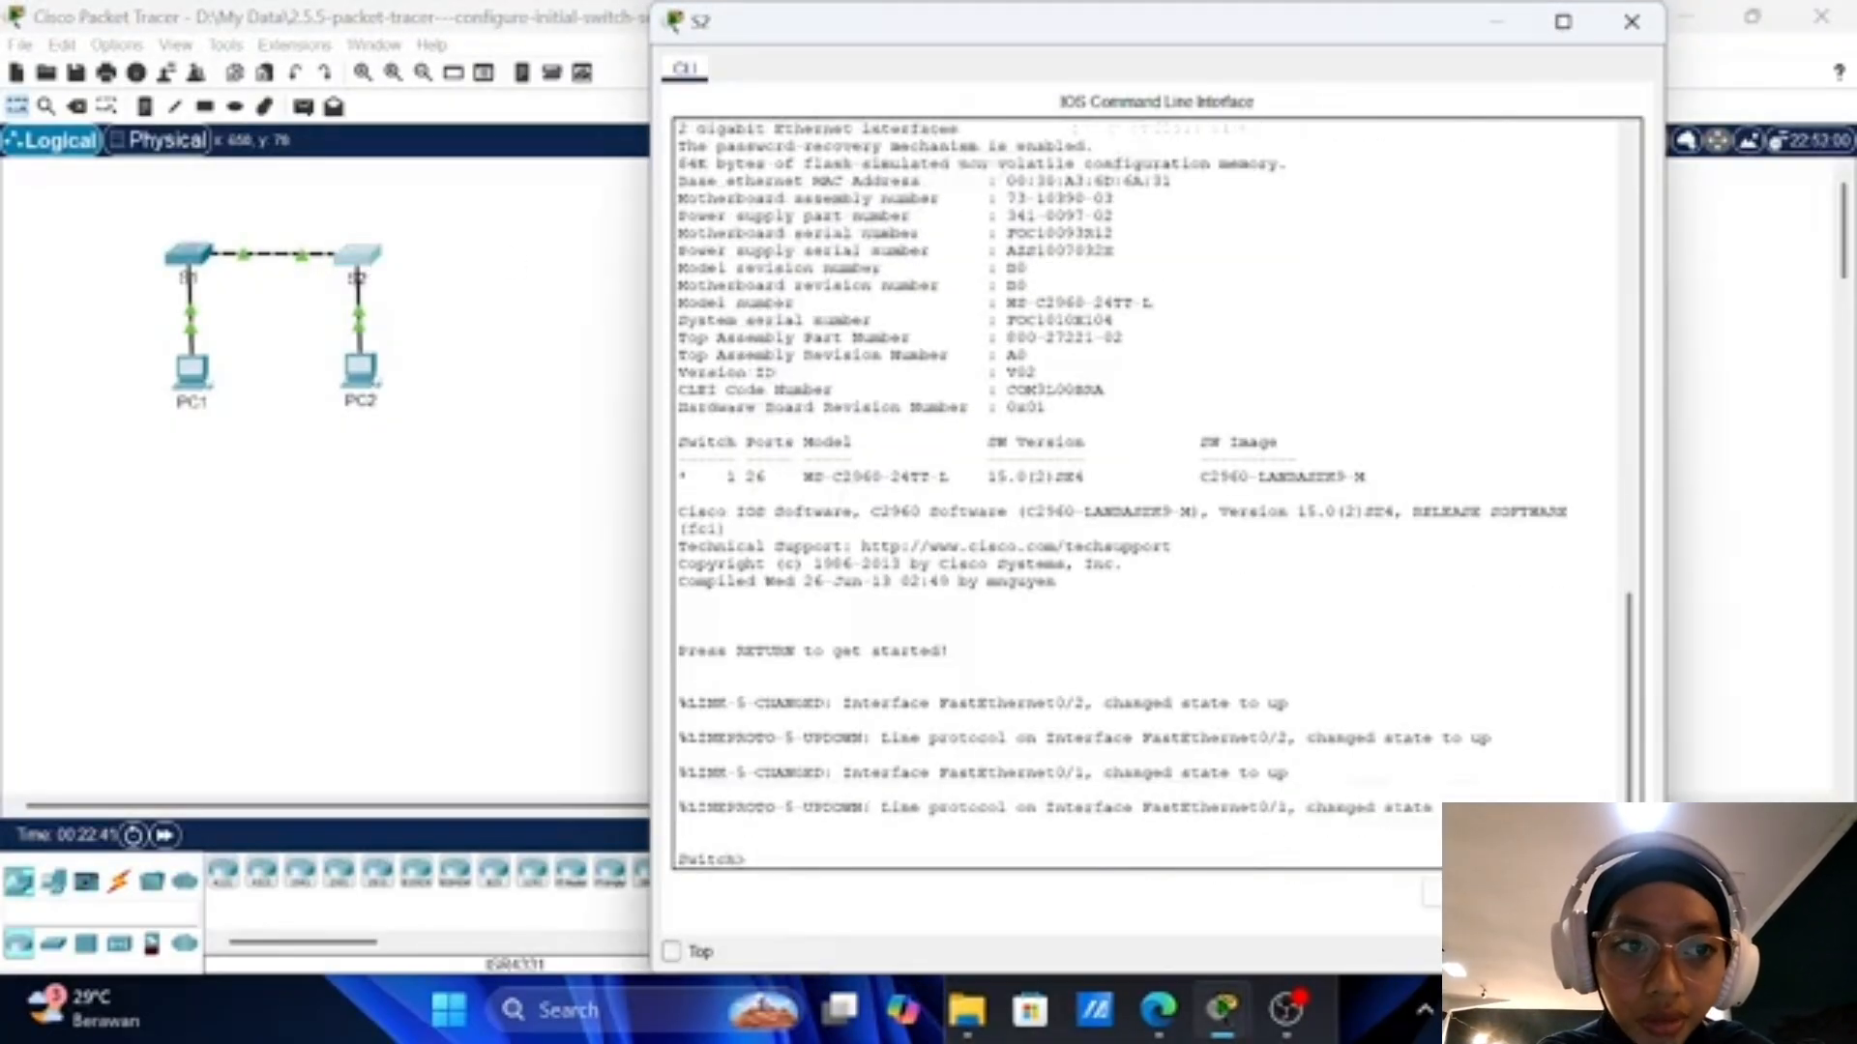
Step: Arrange S2's console window beside the Part 5 activity instructions
left_click_drag(1330, 29, 611, 88)
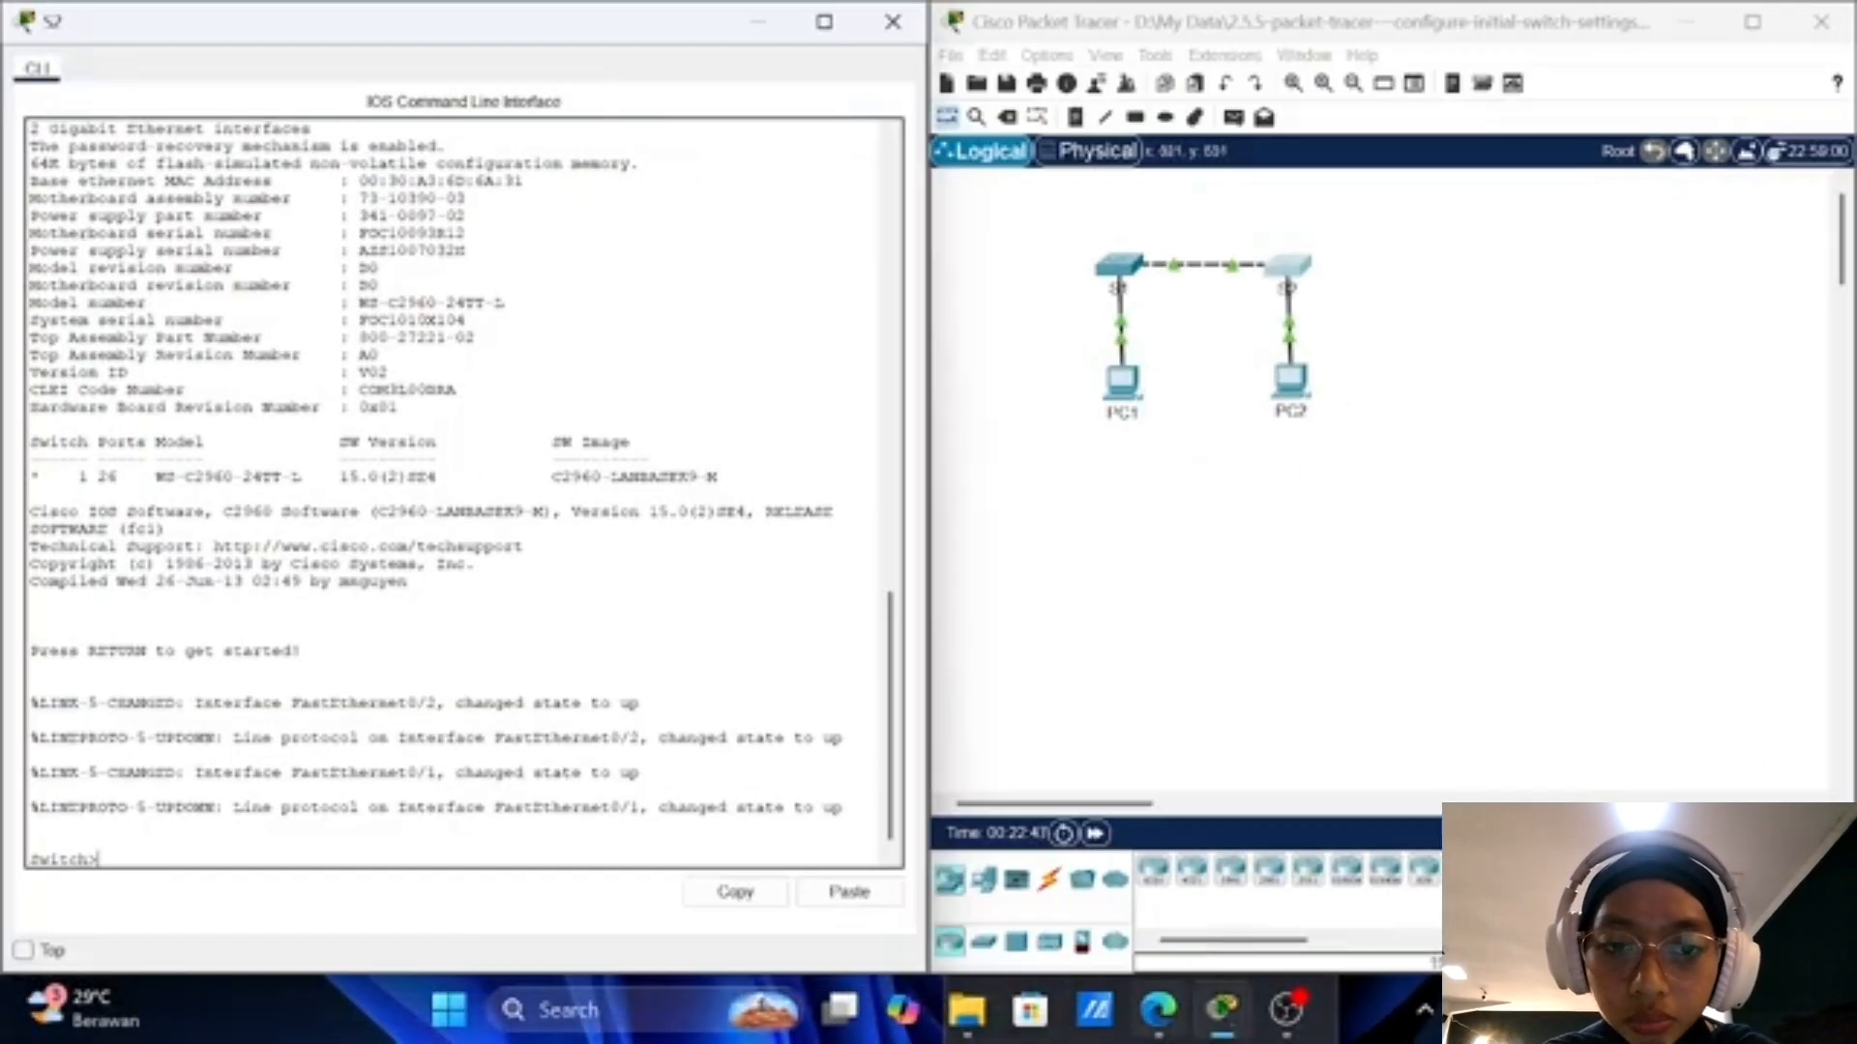
mouse_move(1232, 1027)
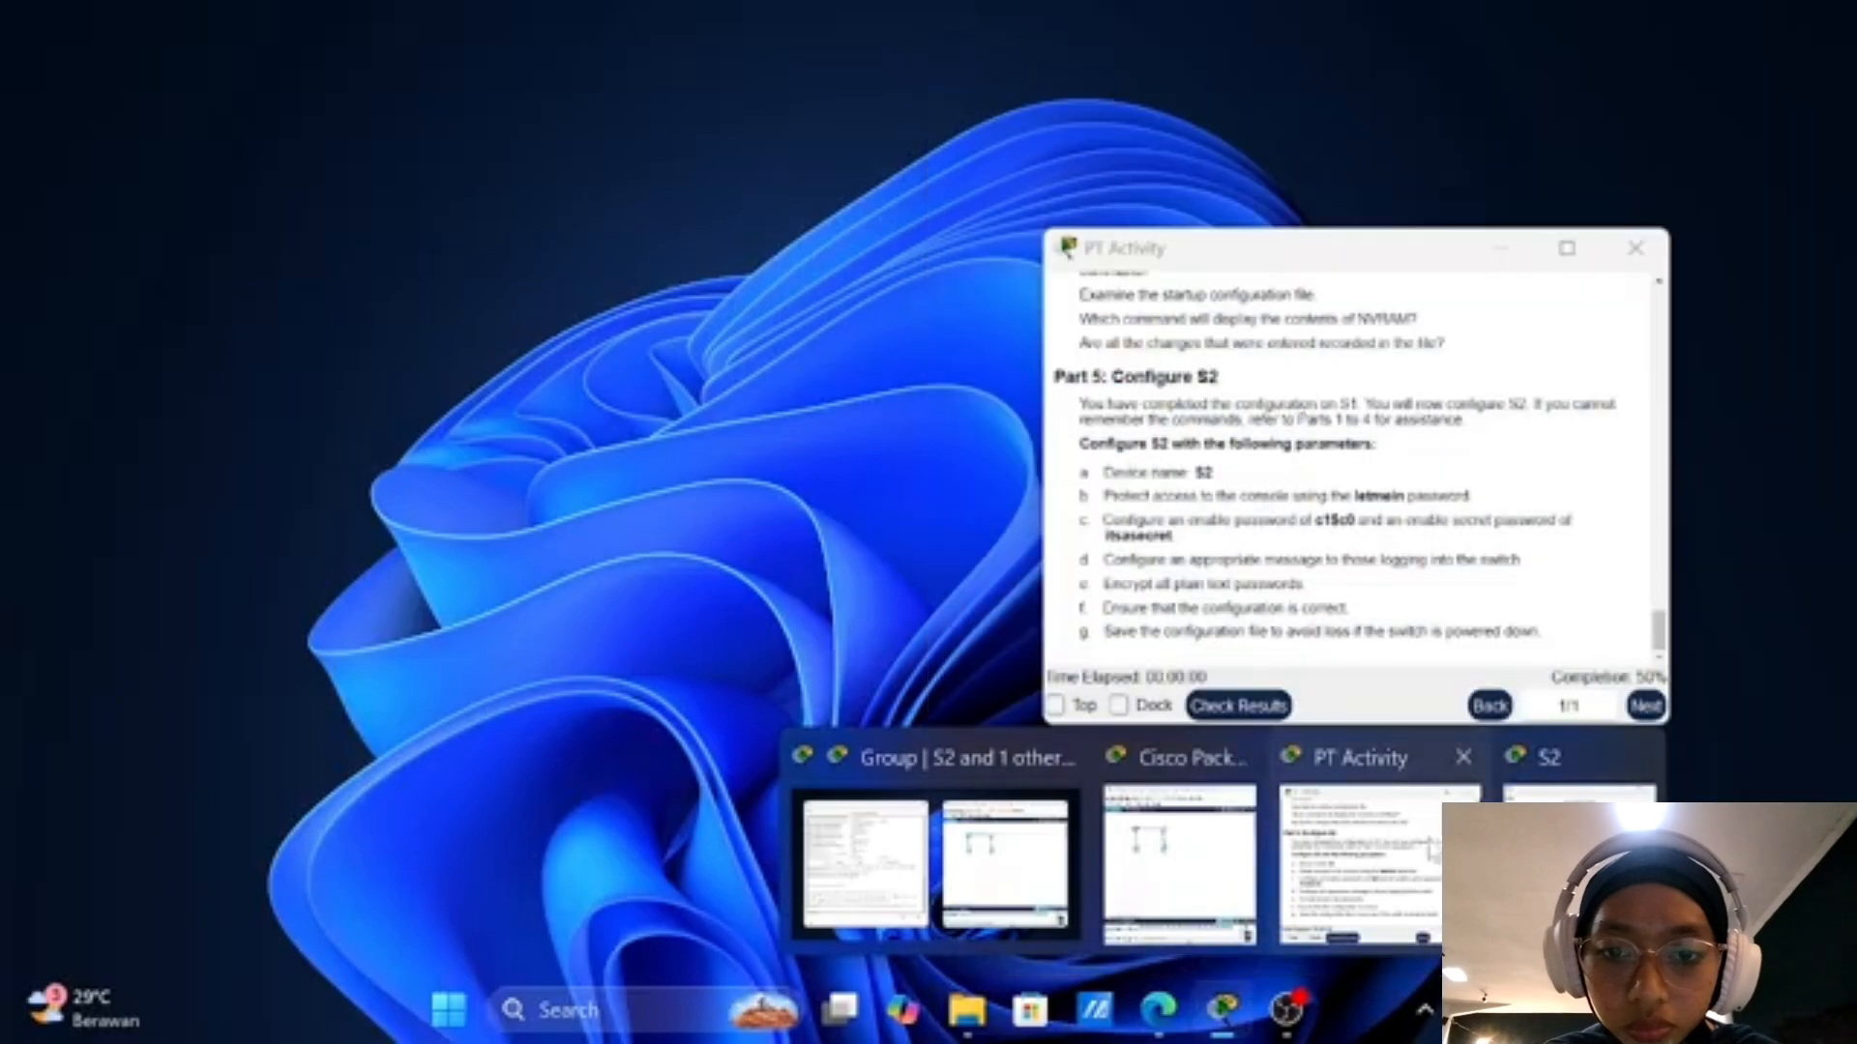
left_click(1440, 868)
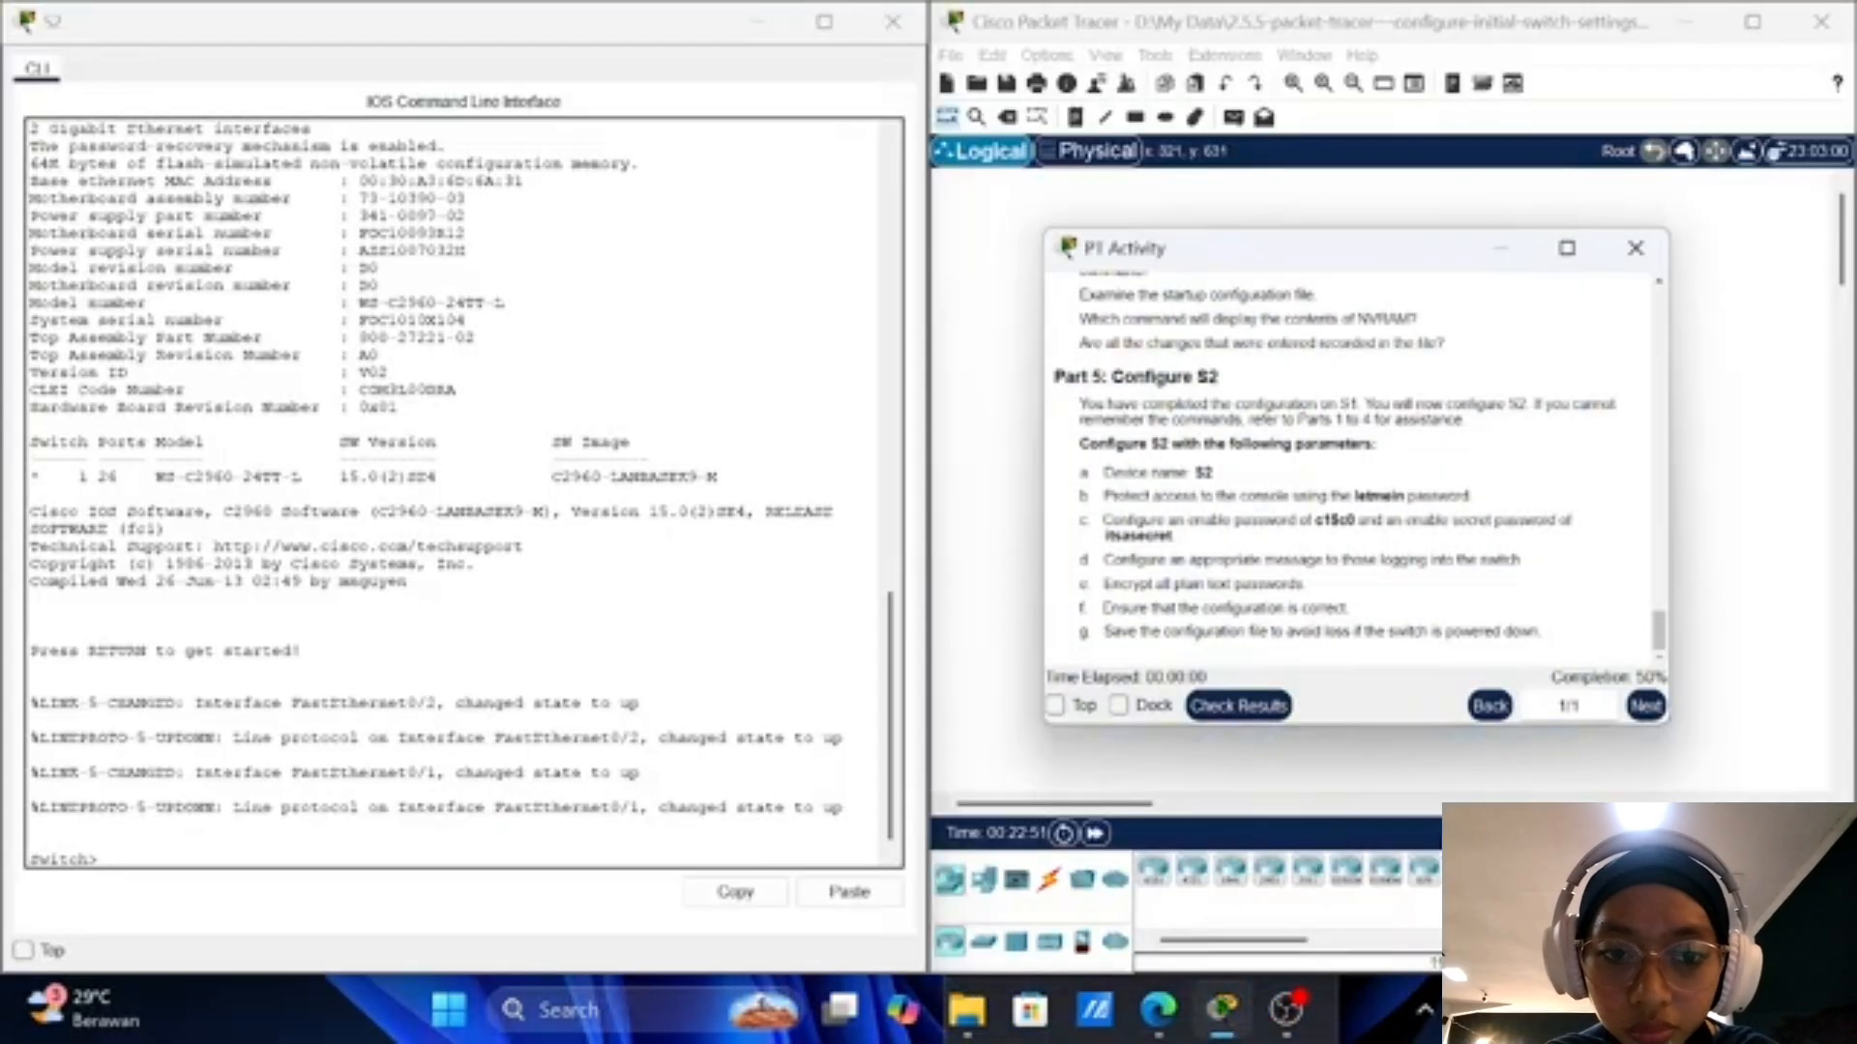
Step: Run enable, config t and hostname S2 so the prompt reads S2(config)#
left_click(482, 736)
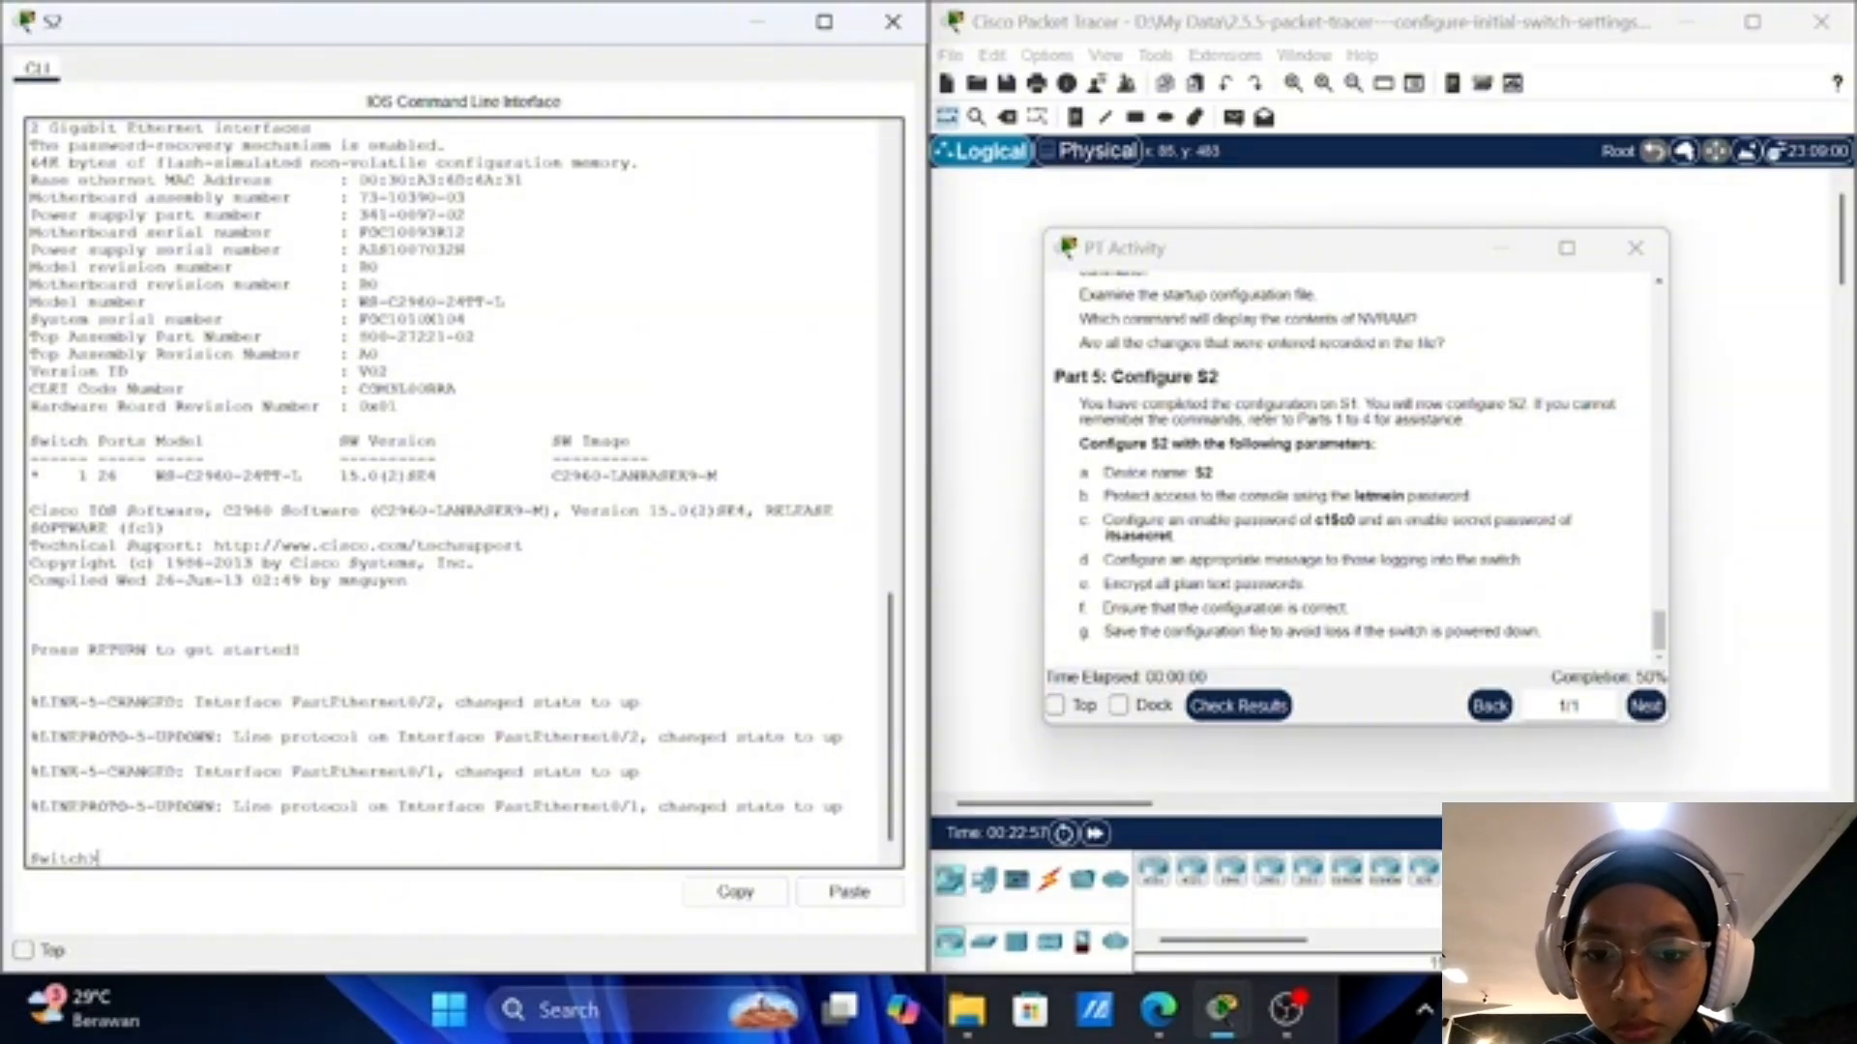
scroll(1353, 464, "up", 3)
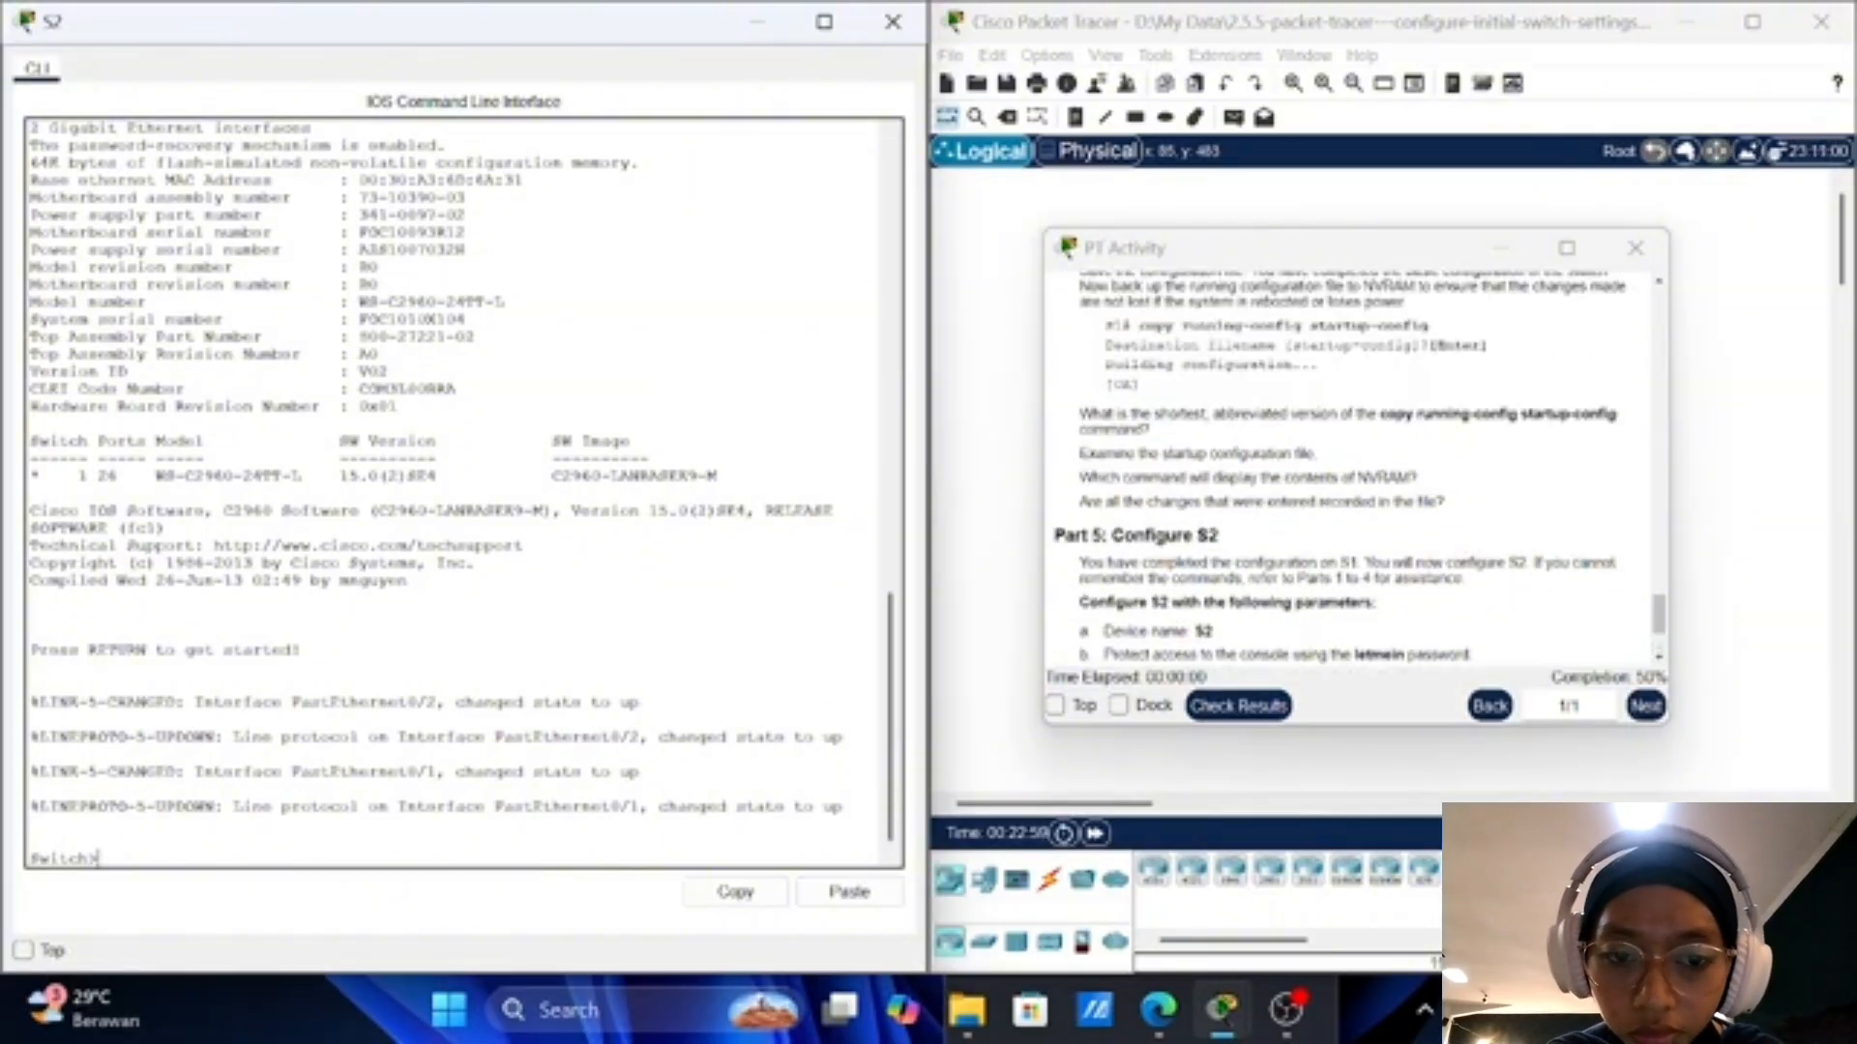
scroll(1353, 464, "down", 3)
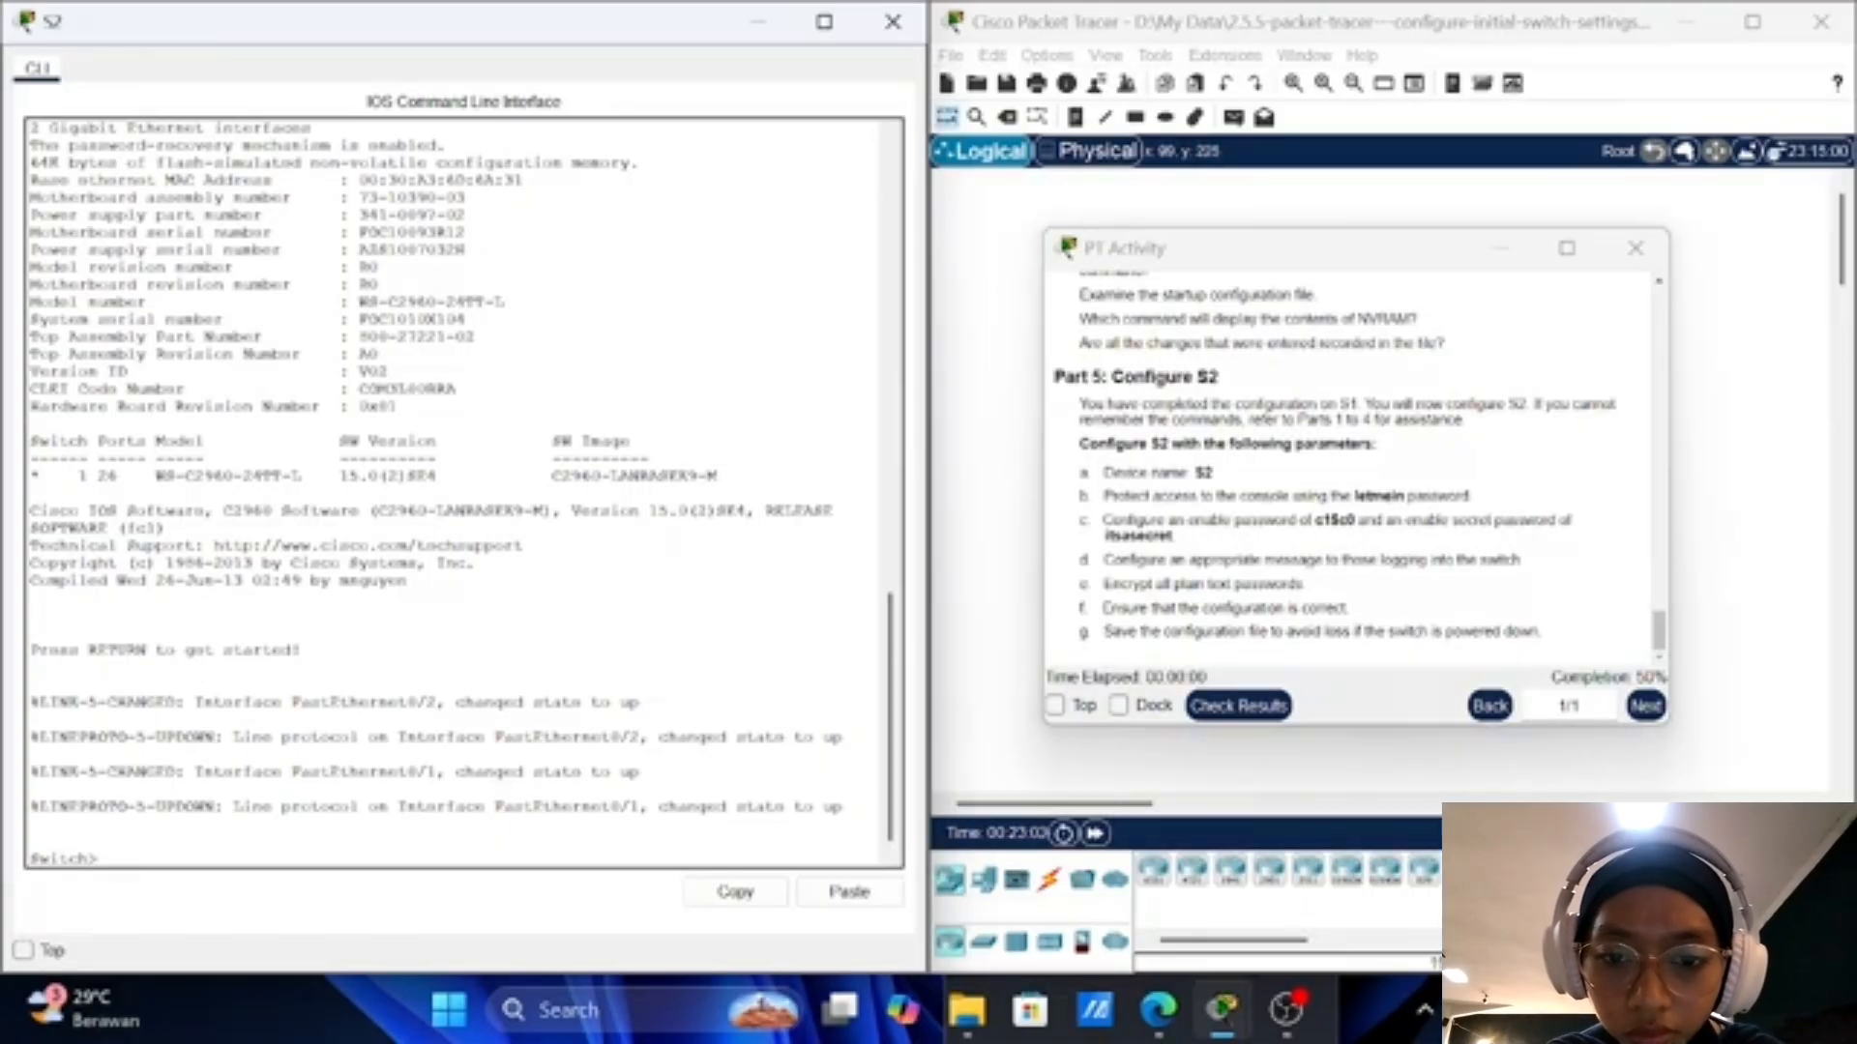
type("enable")
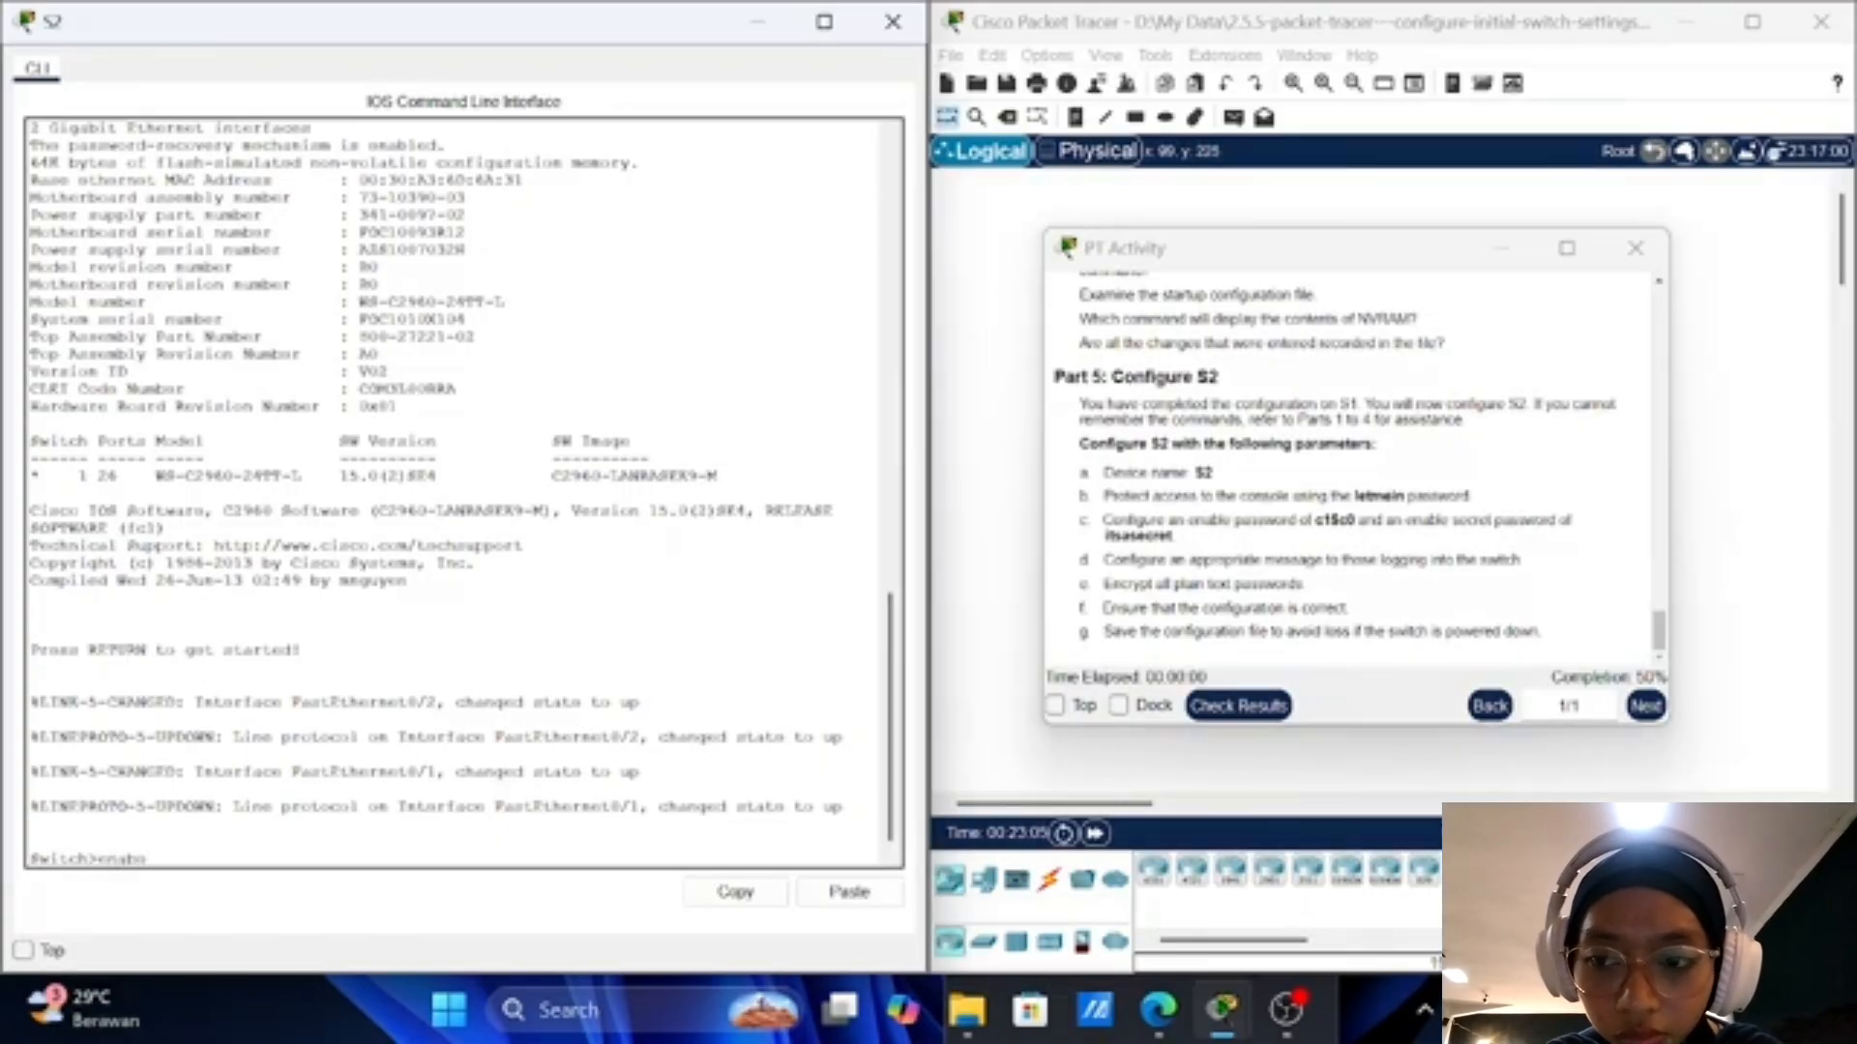
key("BackSpace")
type("le")
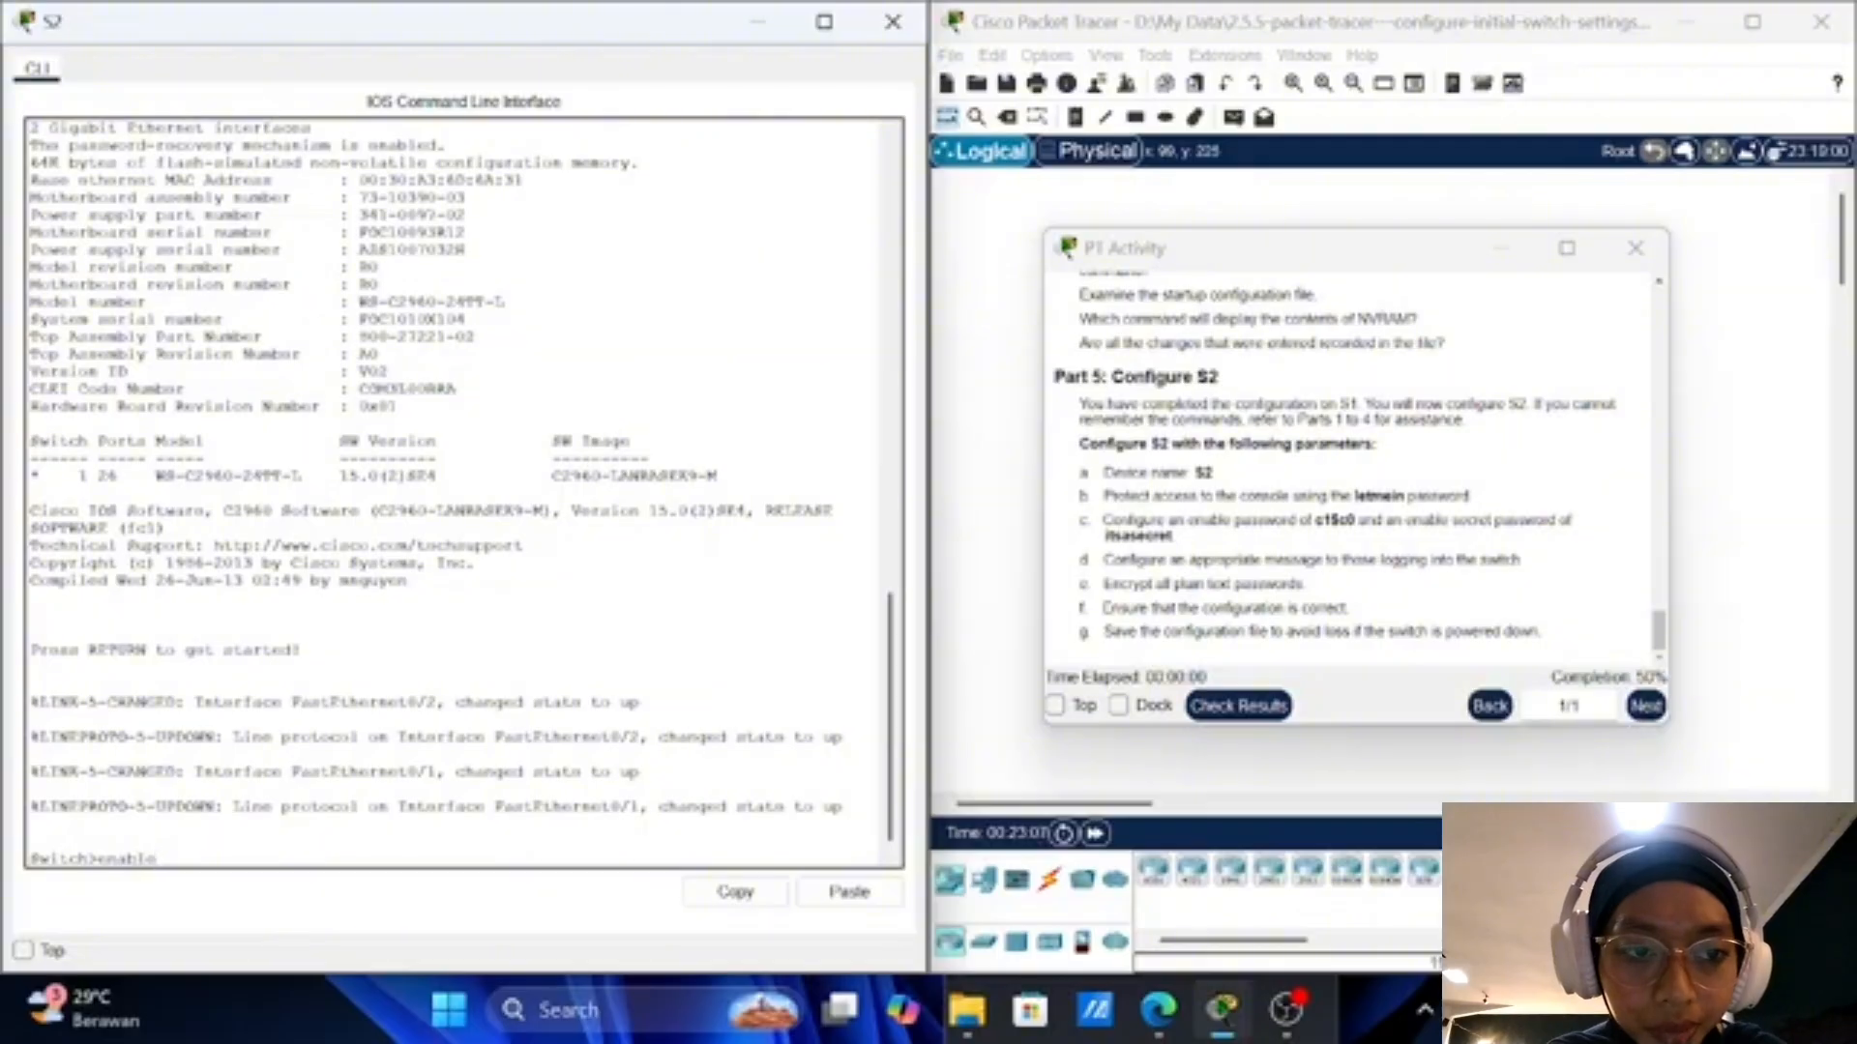
key("Return")
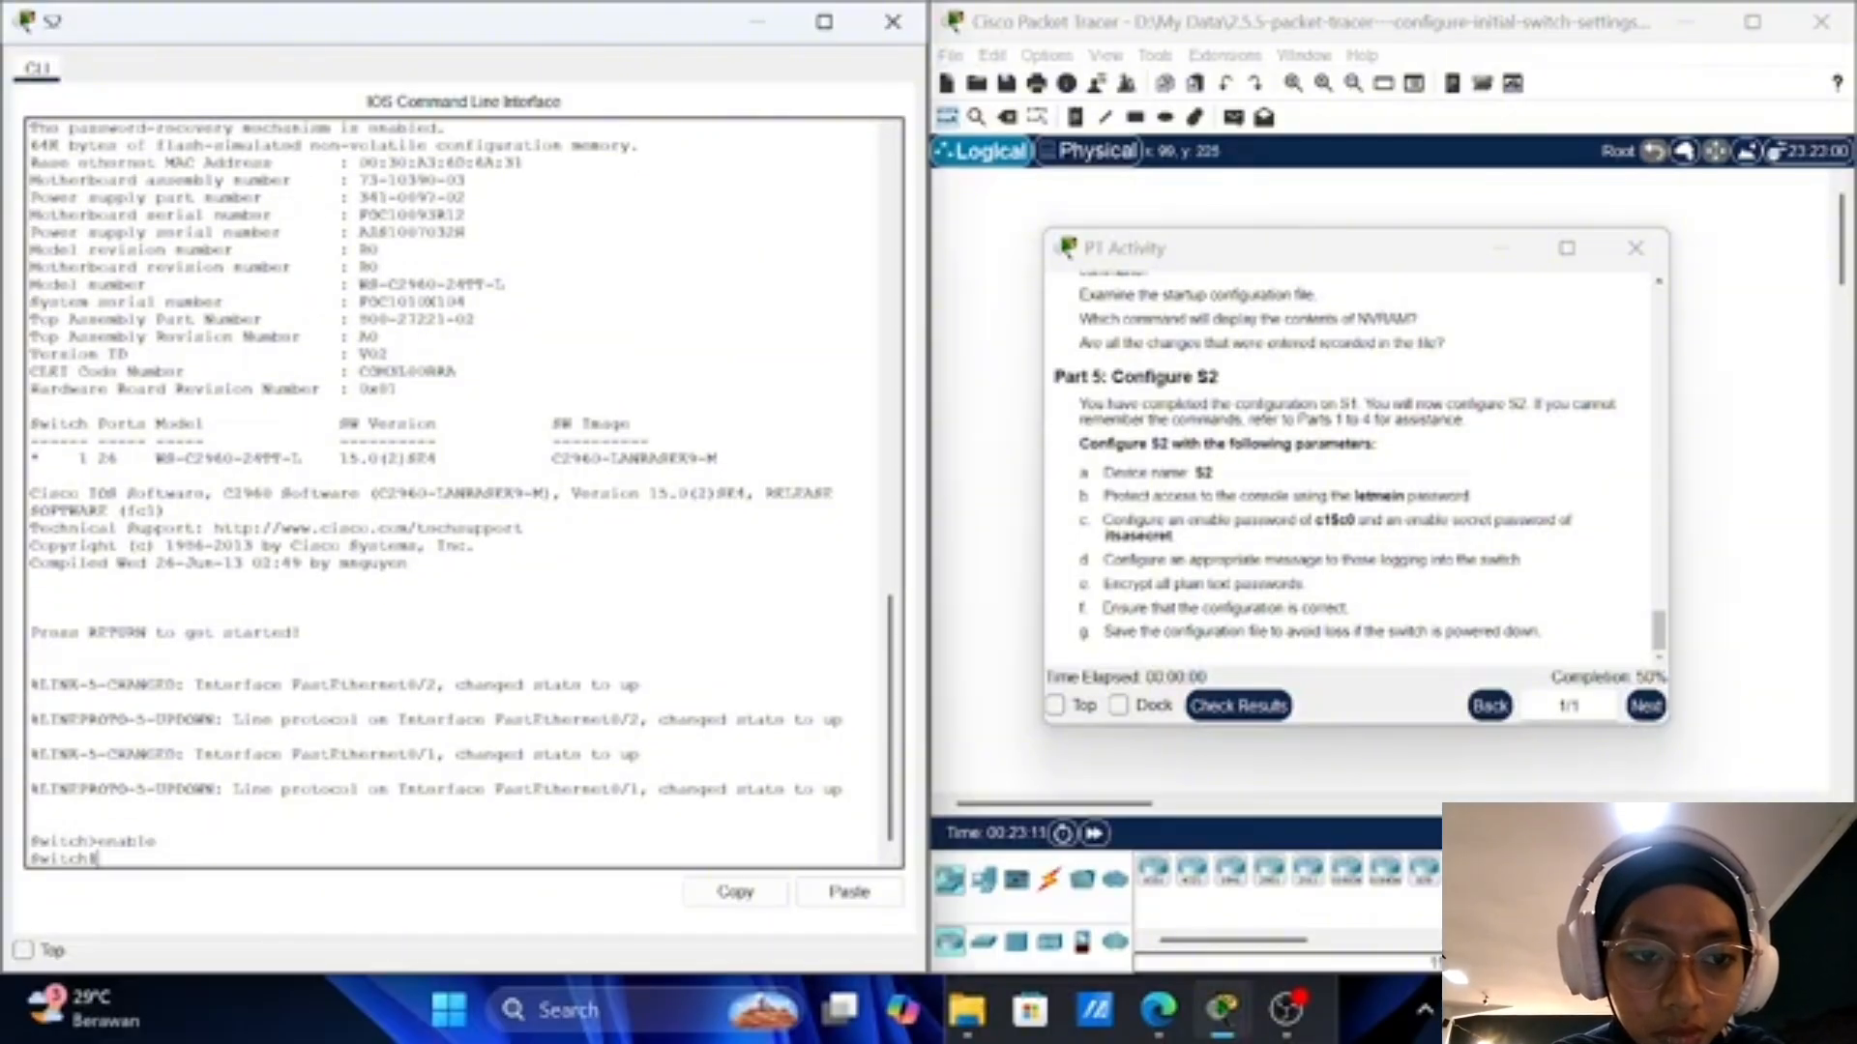
type("config")
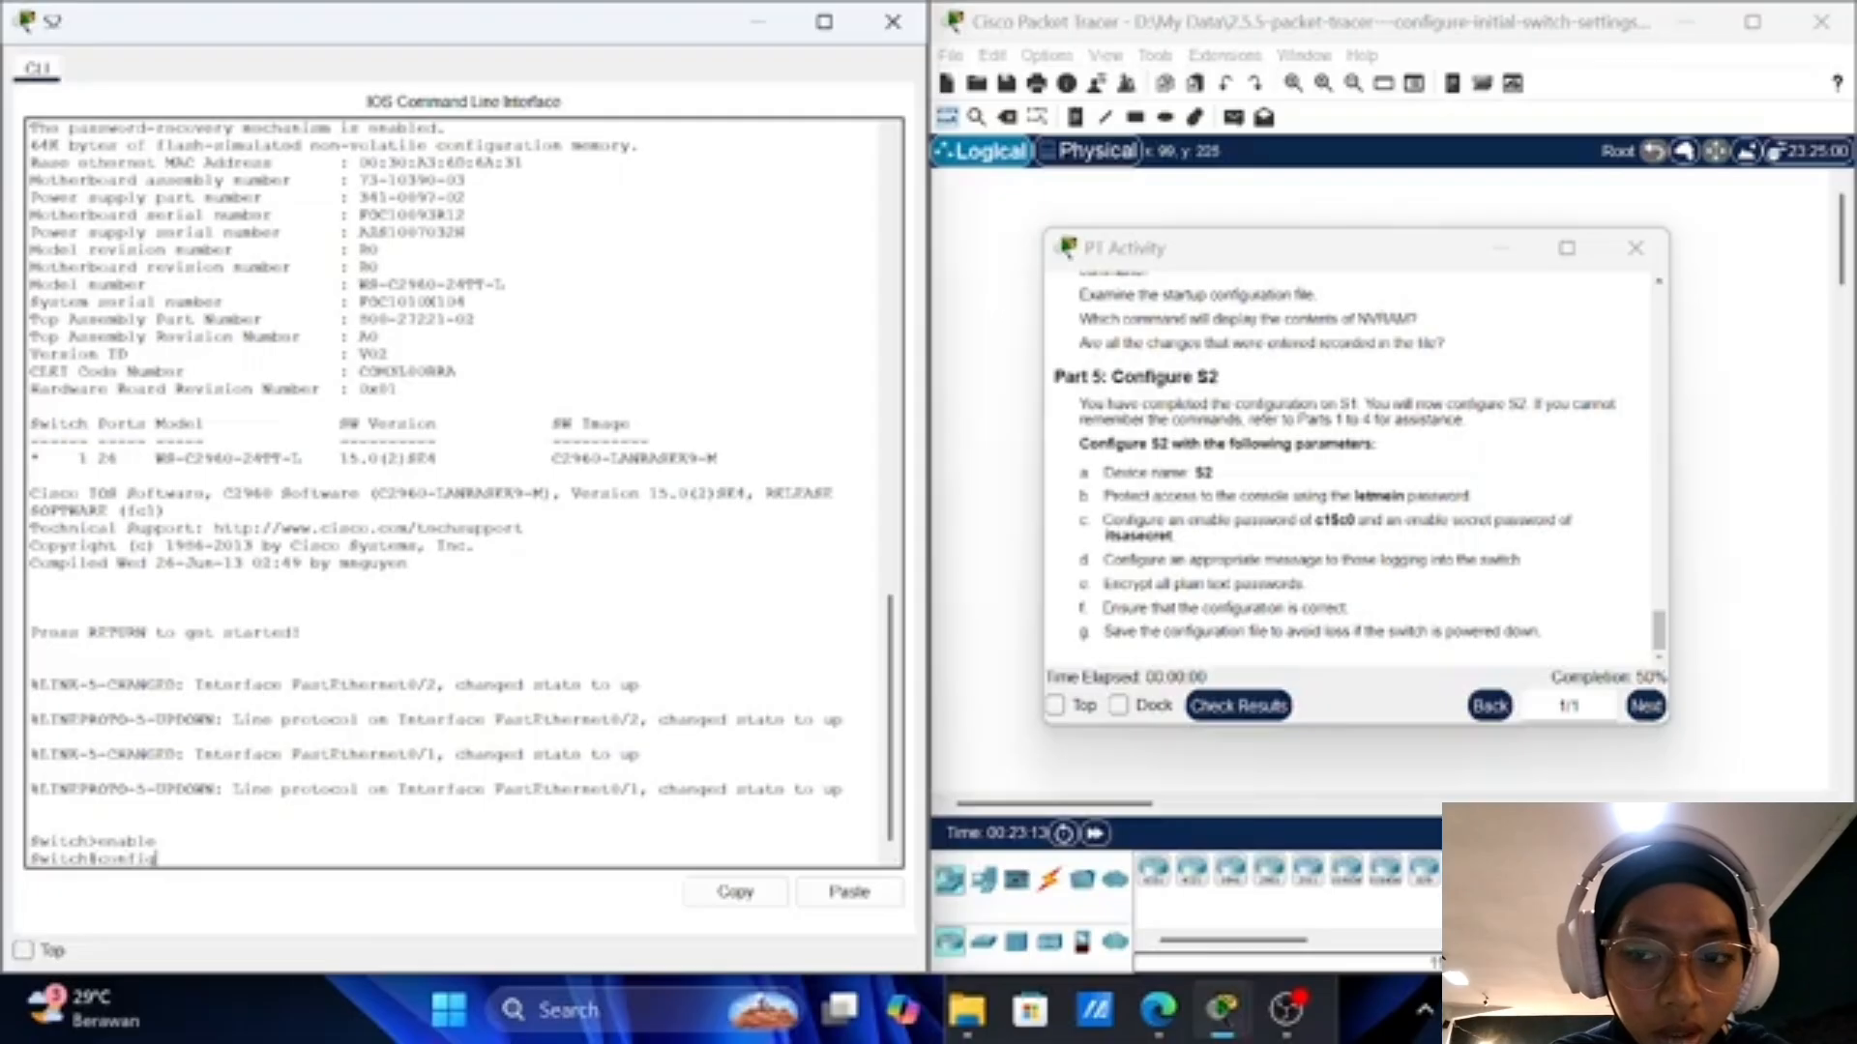
type(" t")
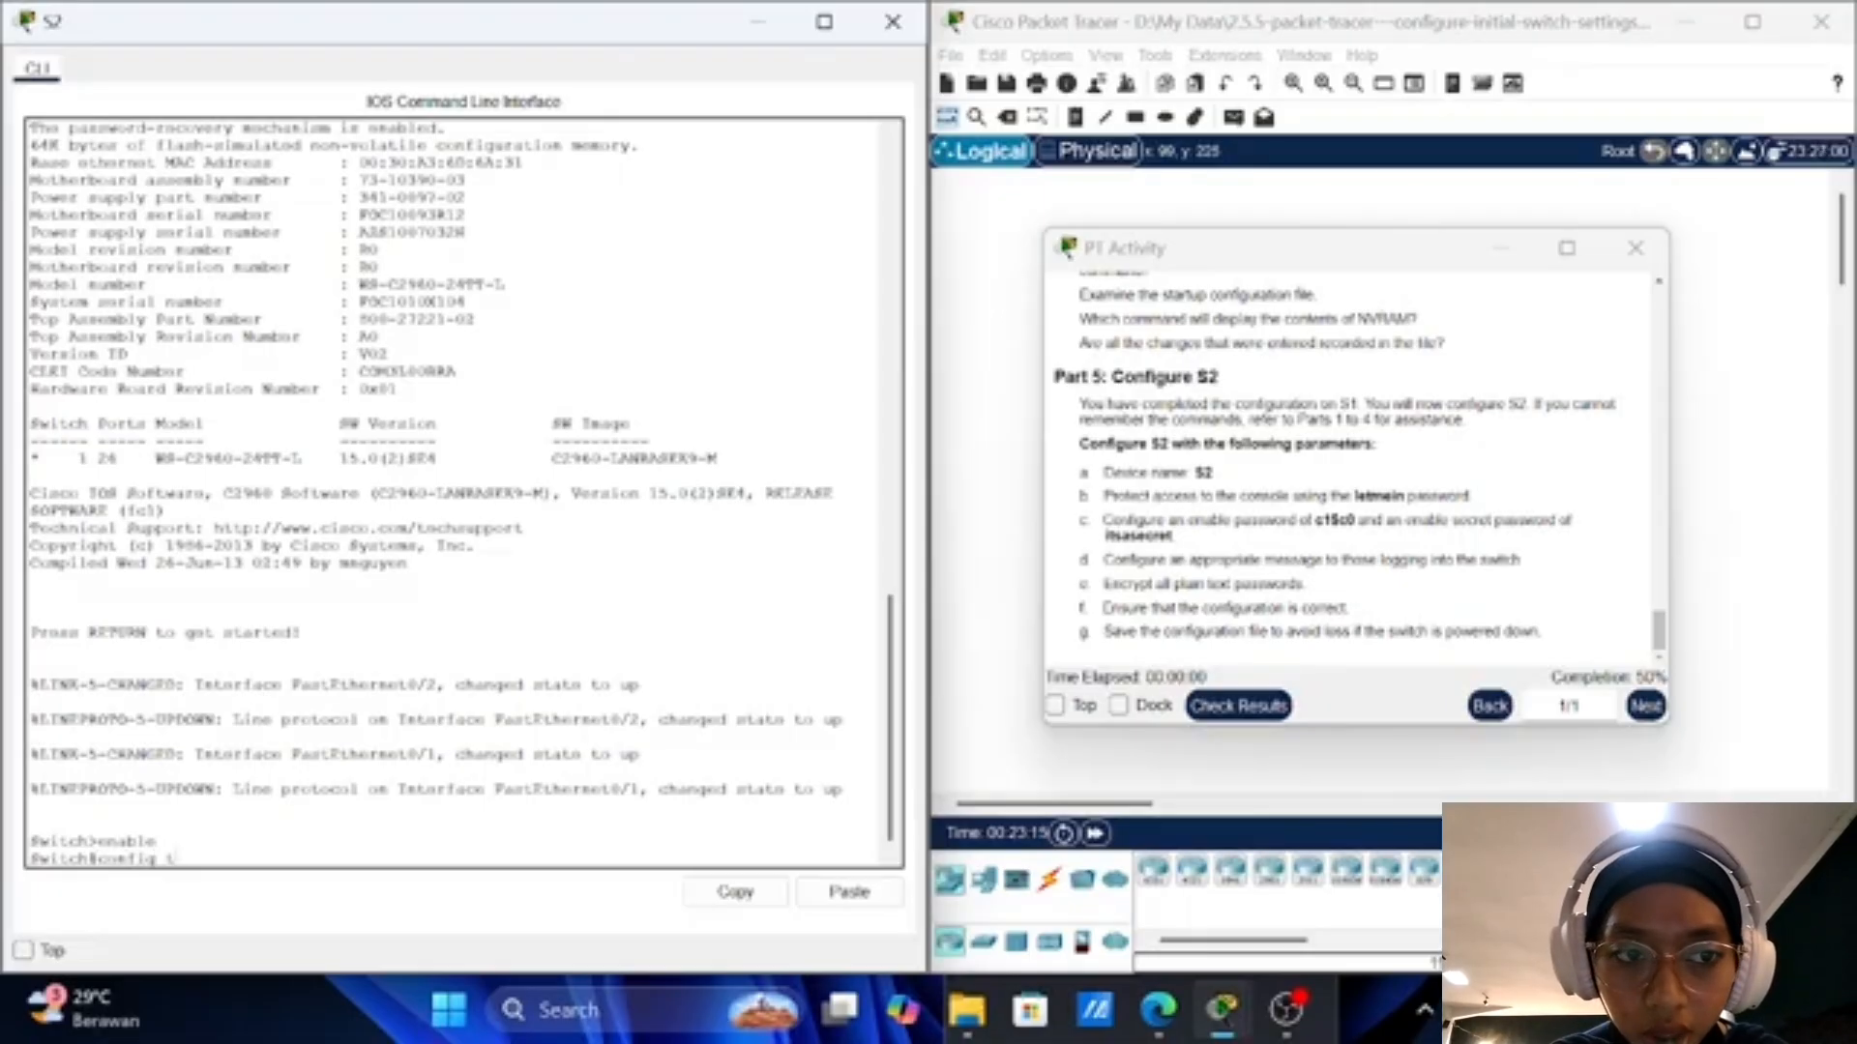
key("Return")
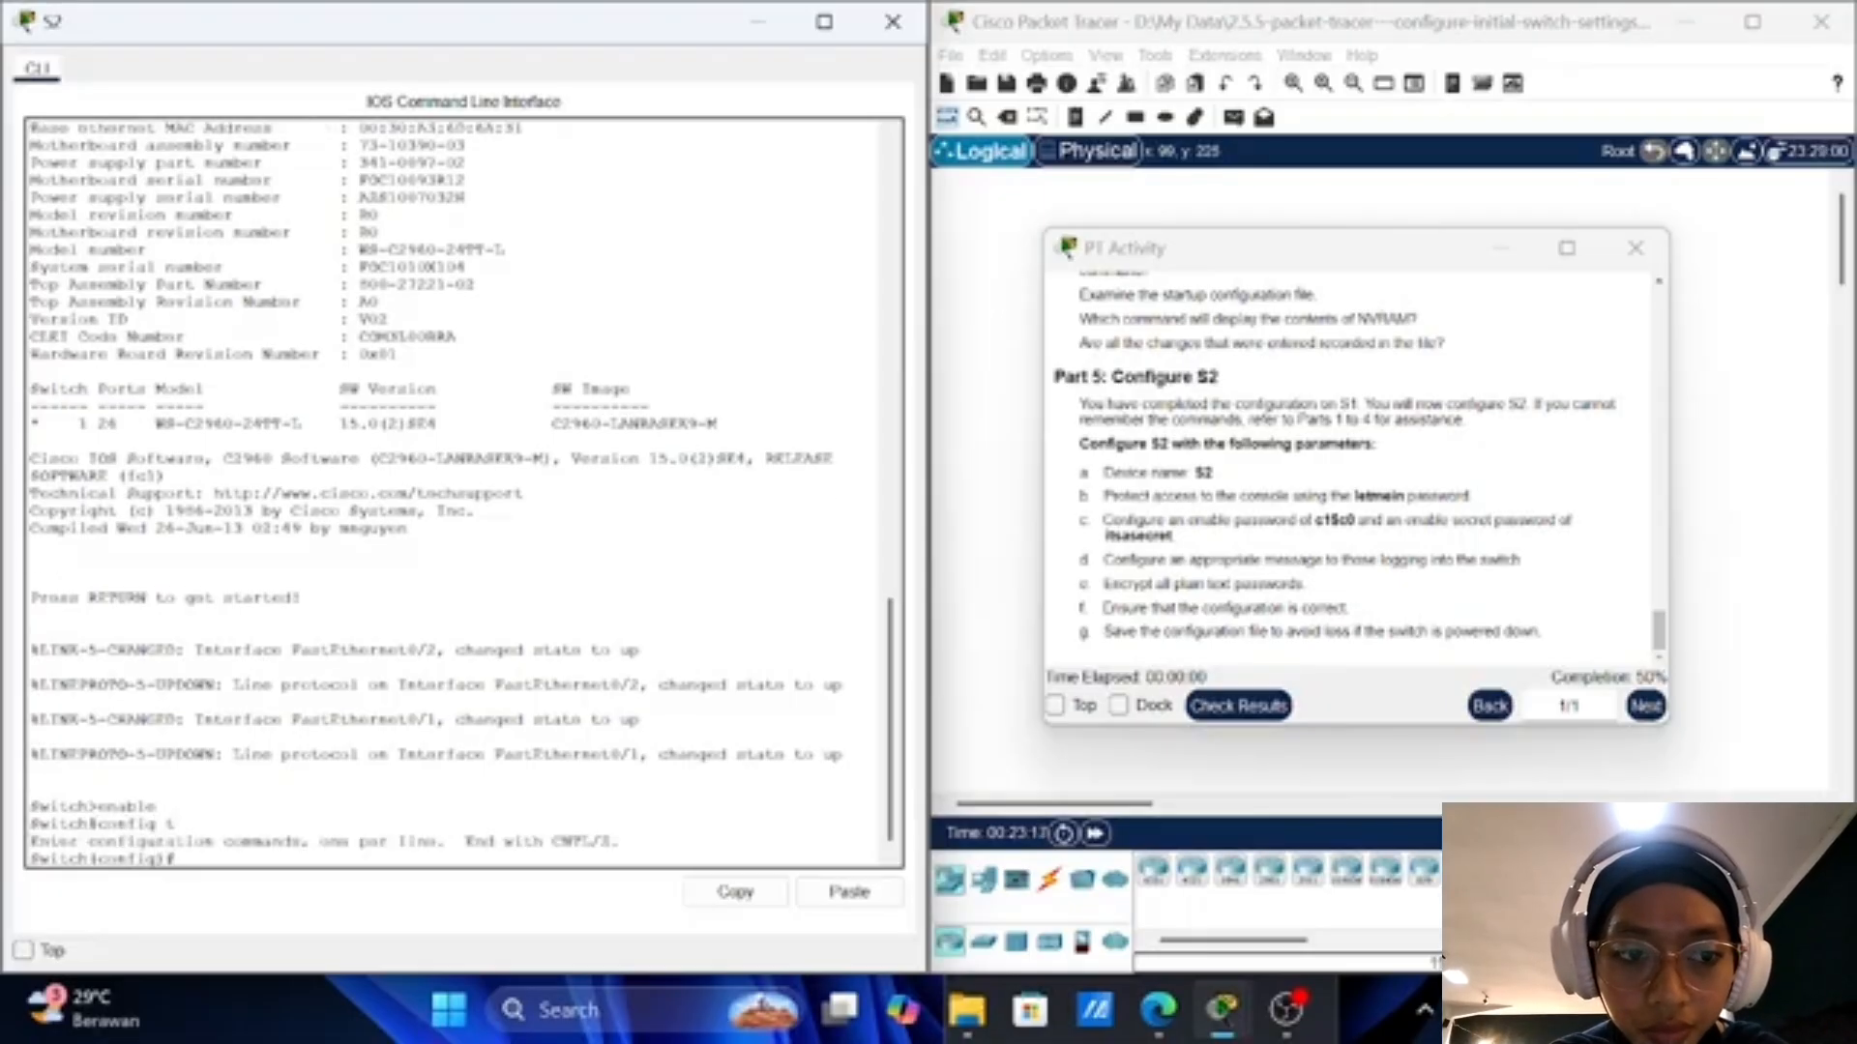
type("hos")
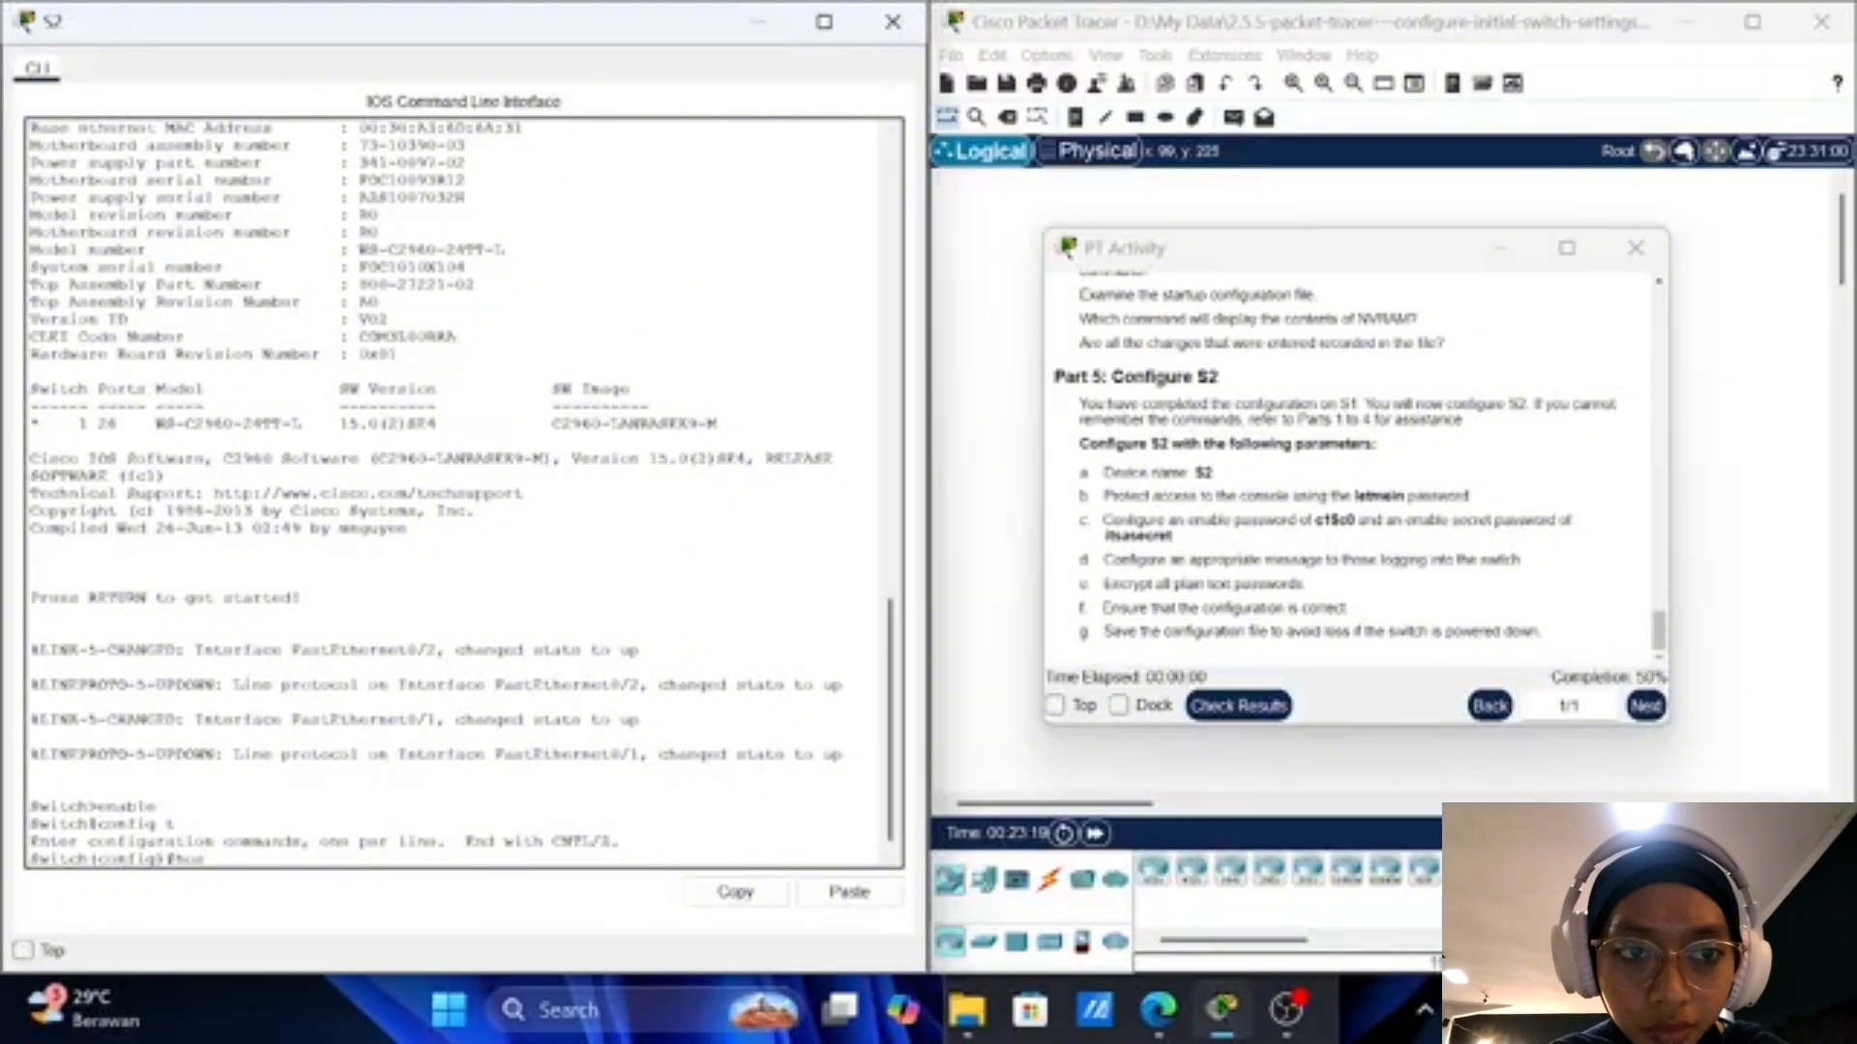
type("tname")
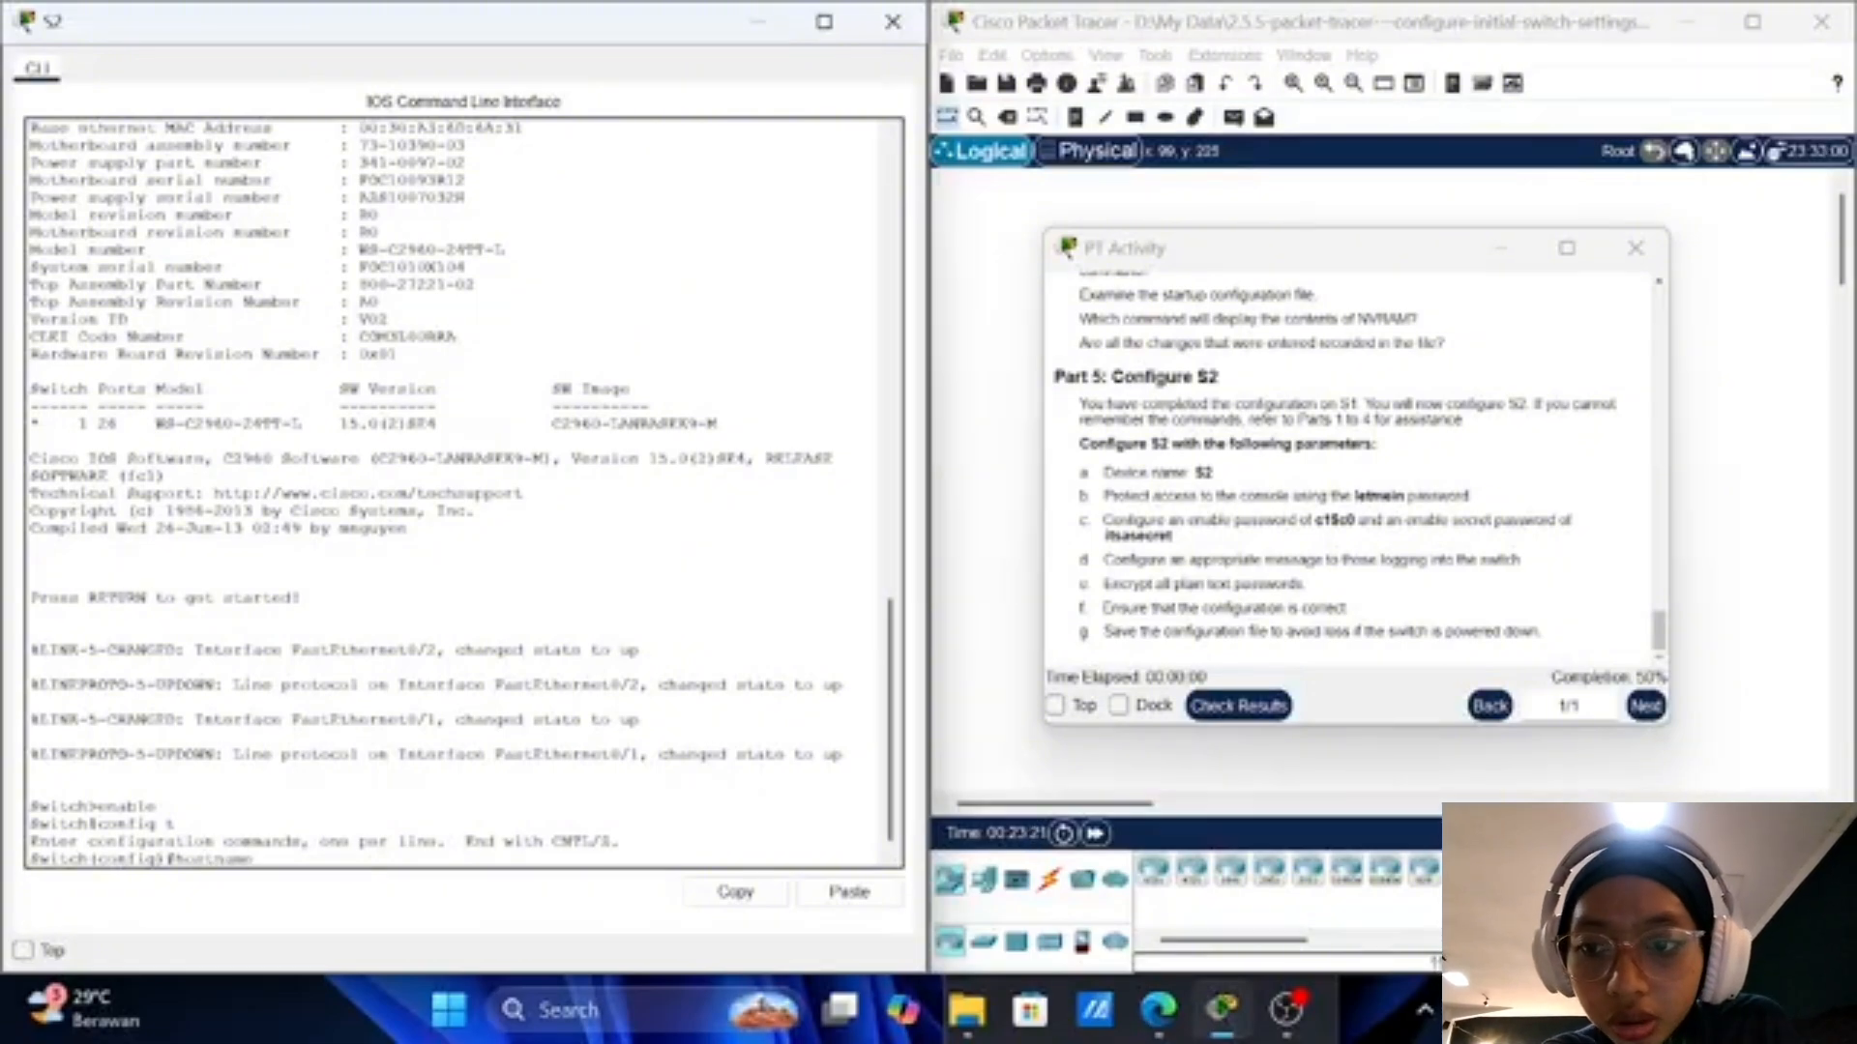
type(" S2")
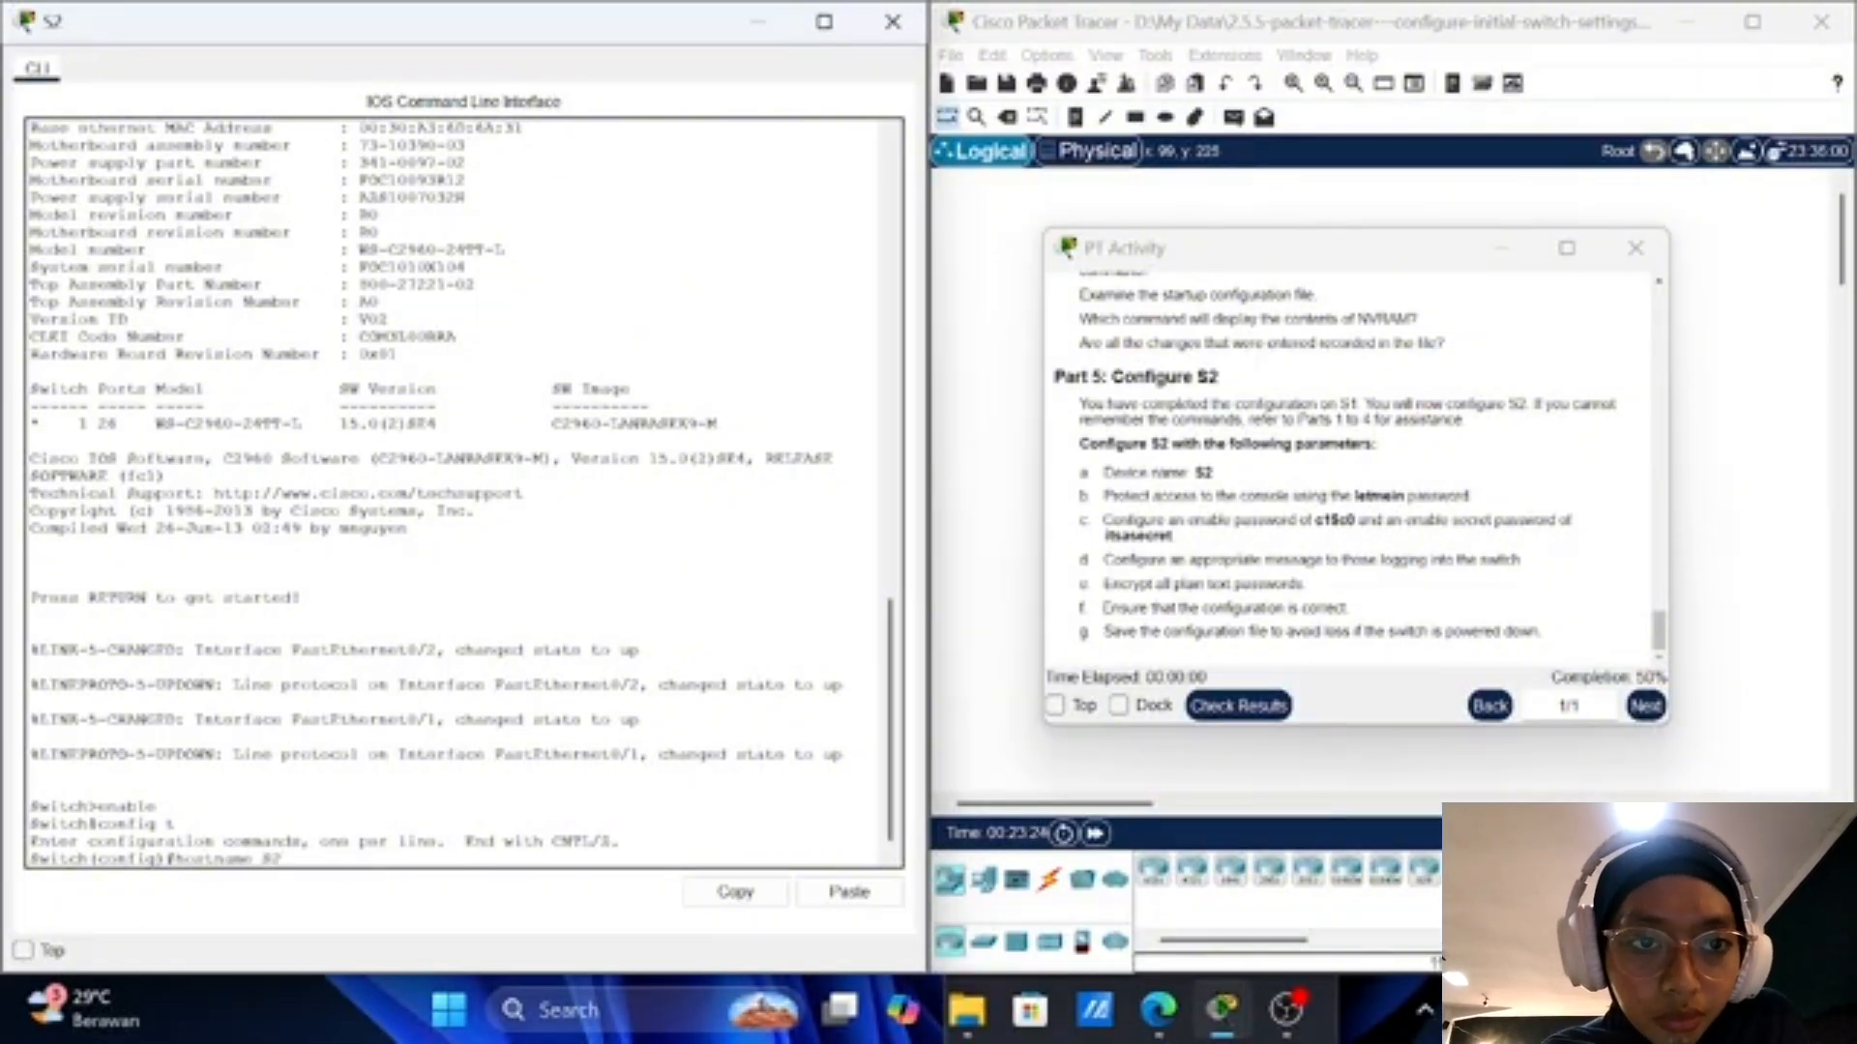
key("Return")
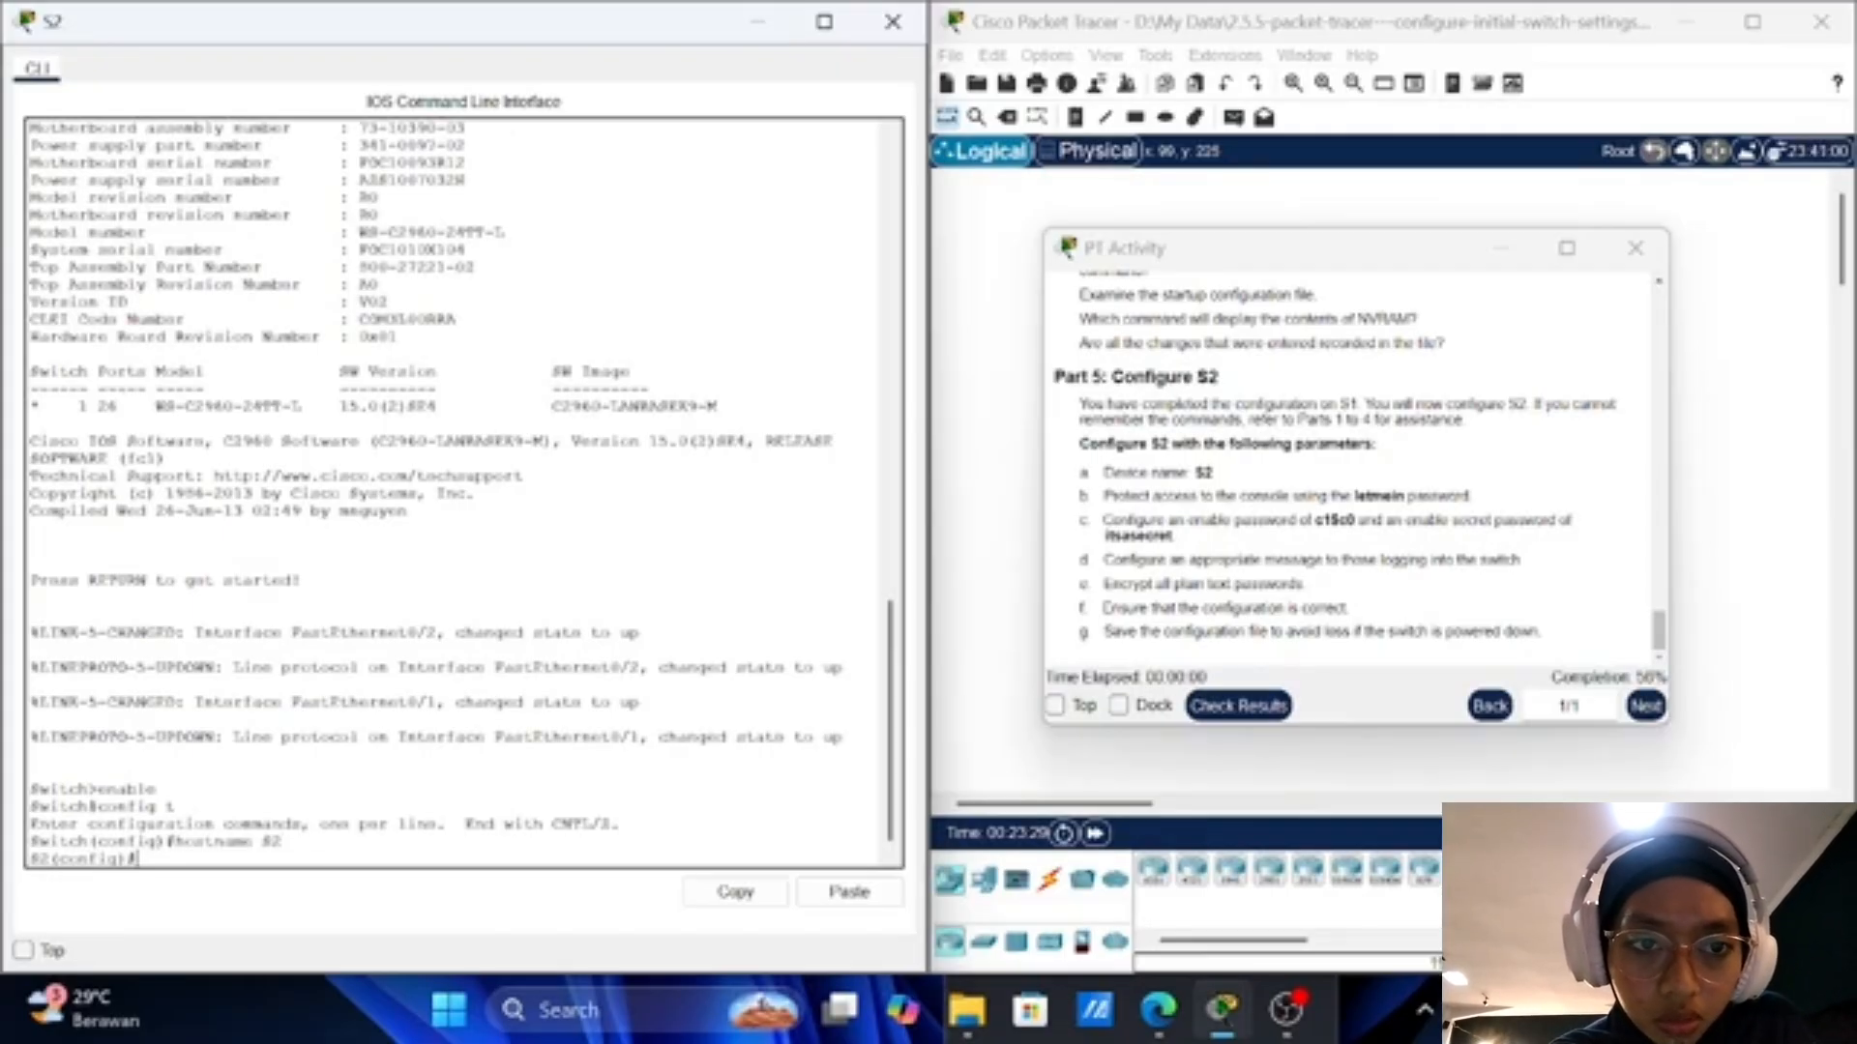
Step: On line console 0, set the task's console password, add login, then exit
type("line ")
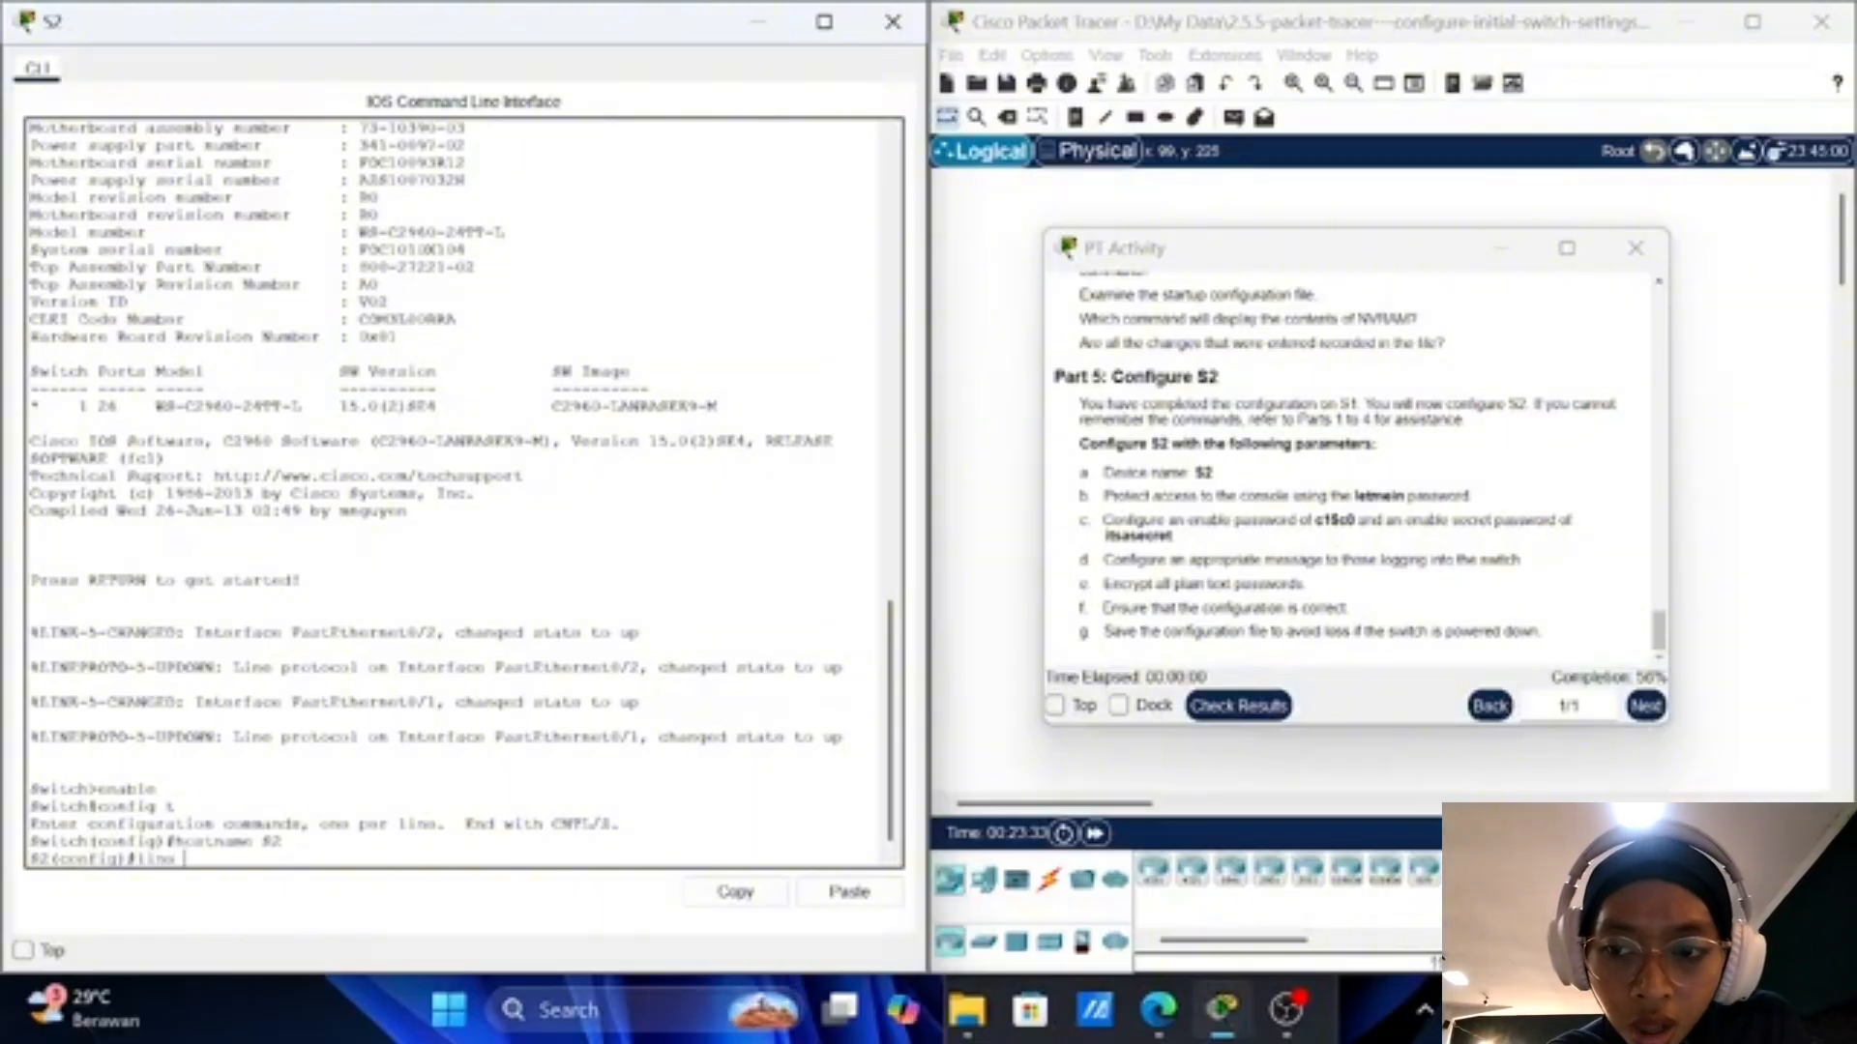
type("cons")
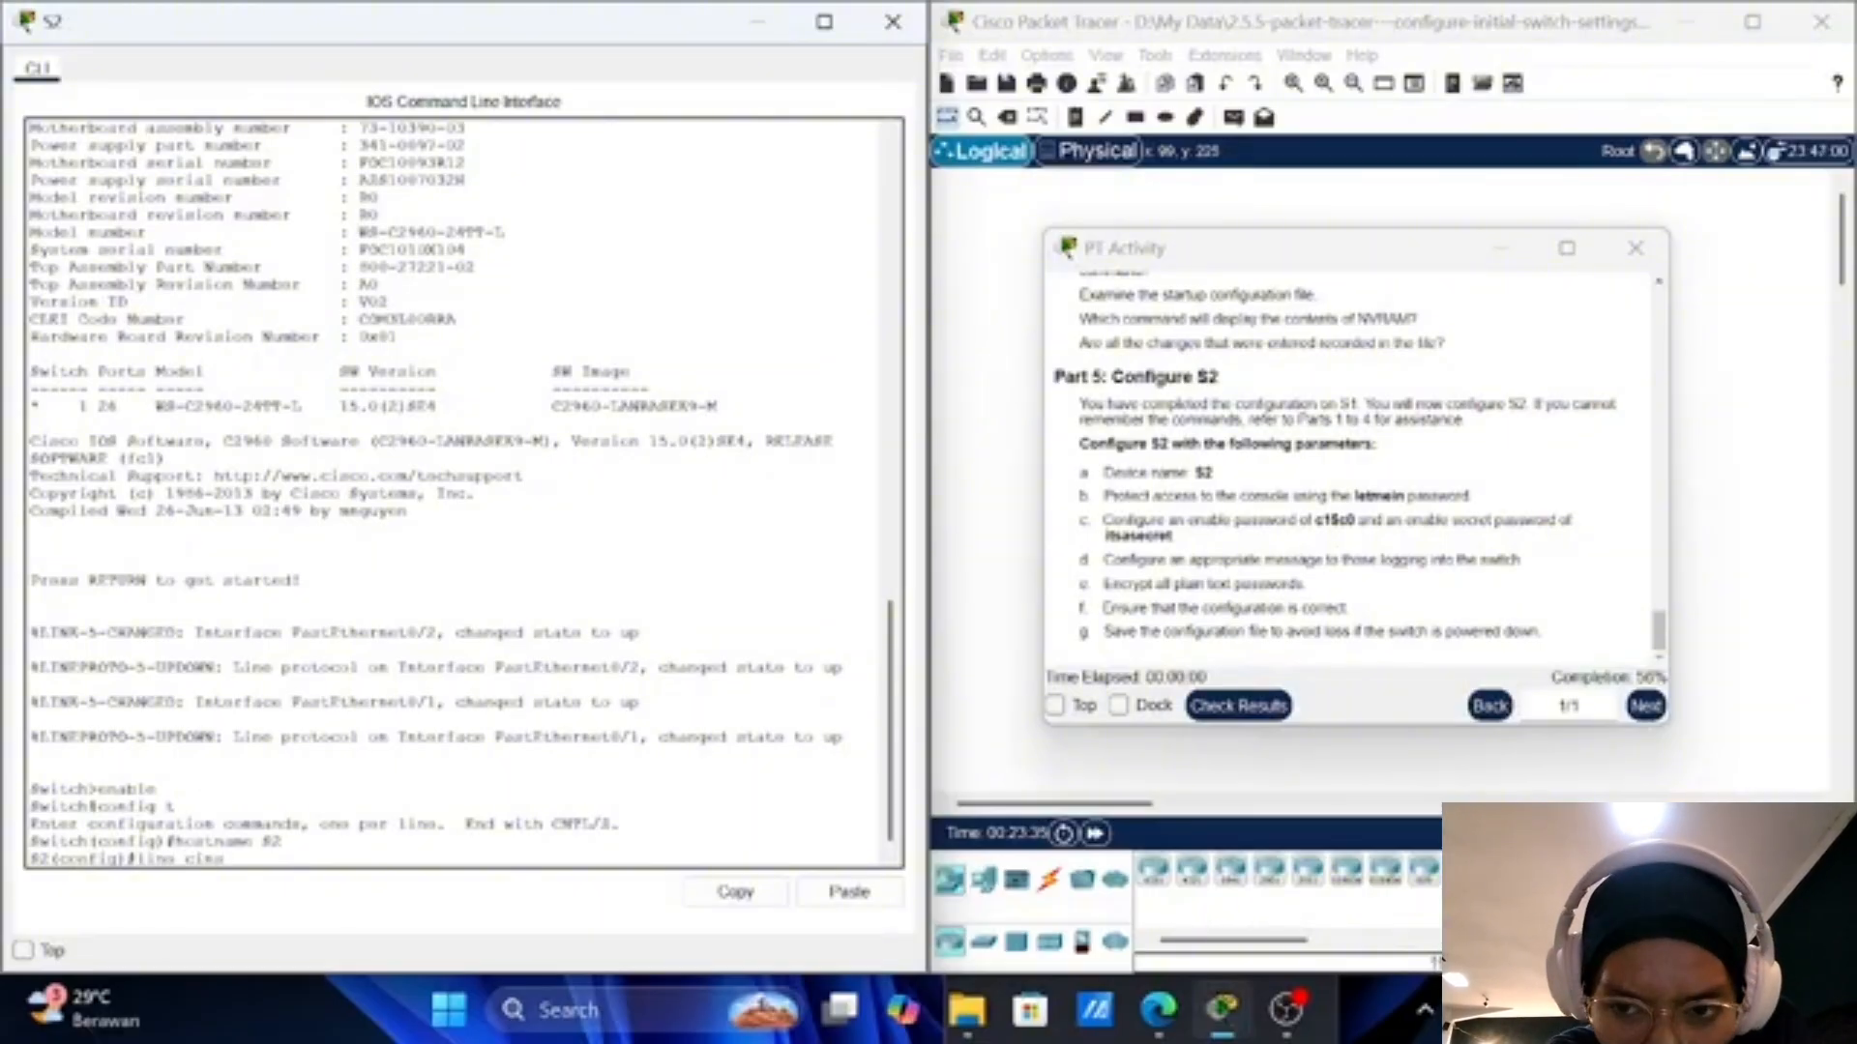
type(" 0")
key("BackSpace")
key("BackSpace")
key("BackSpace")
key("BackSpace")
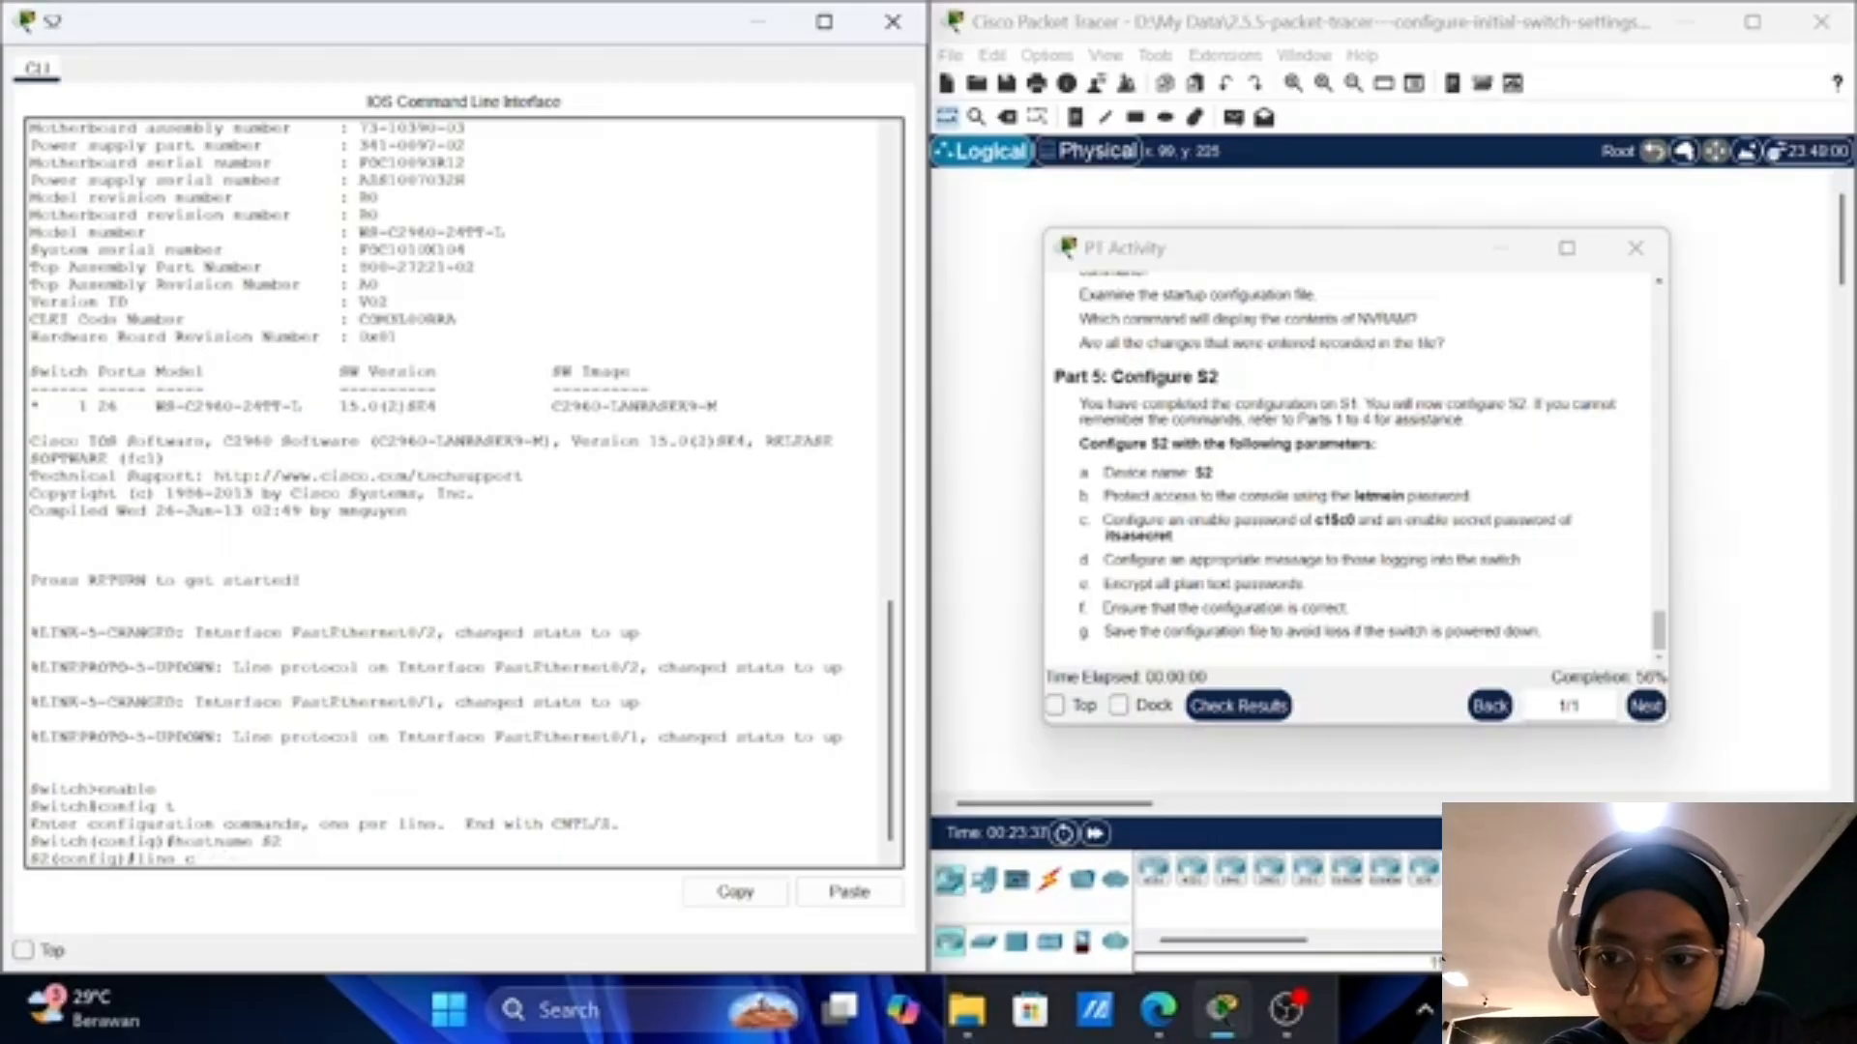
type("onsole")
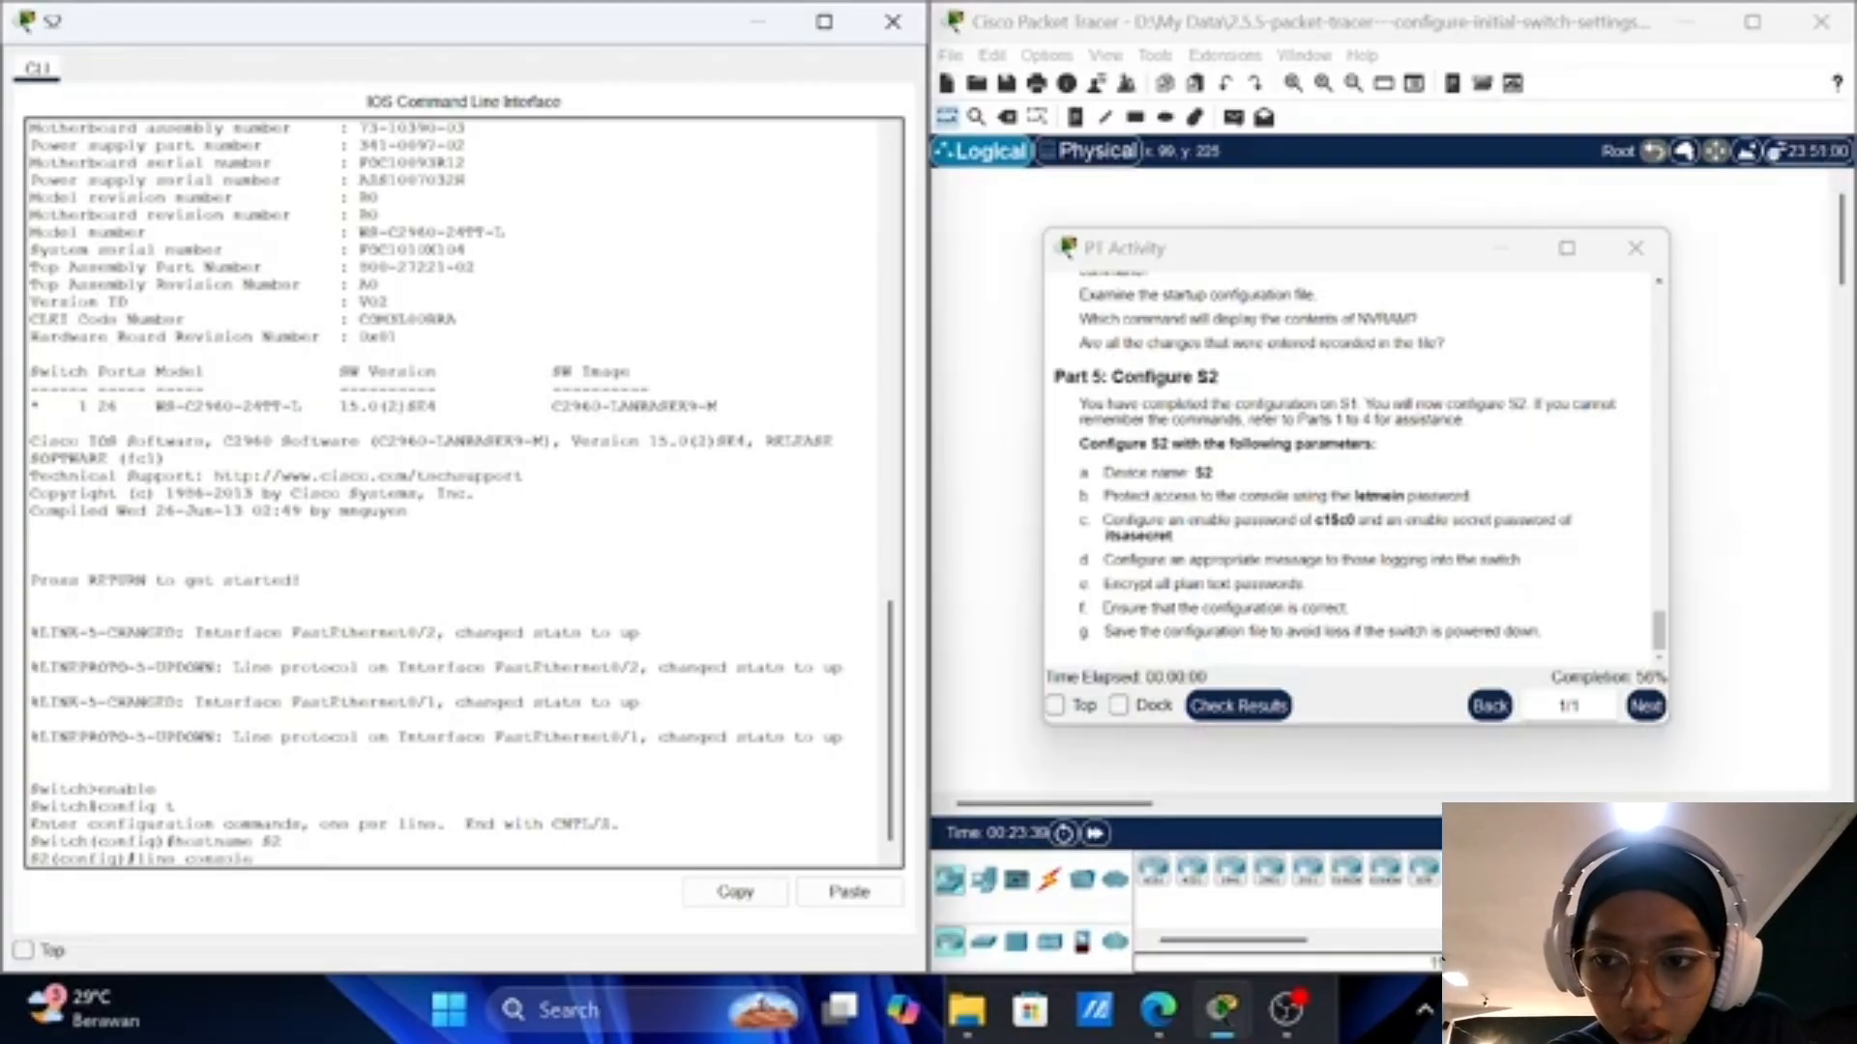
type(" 0")
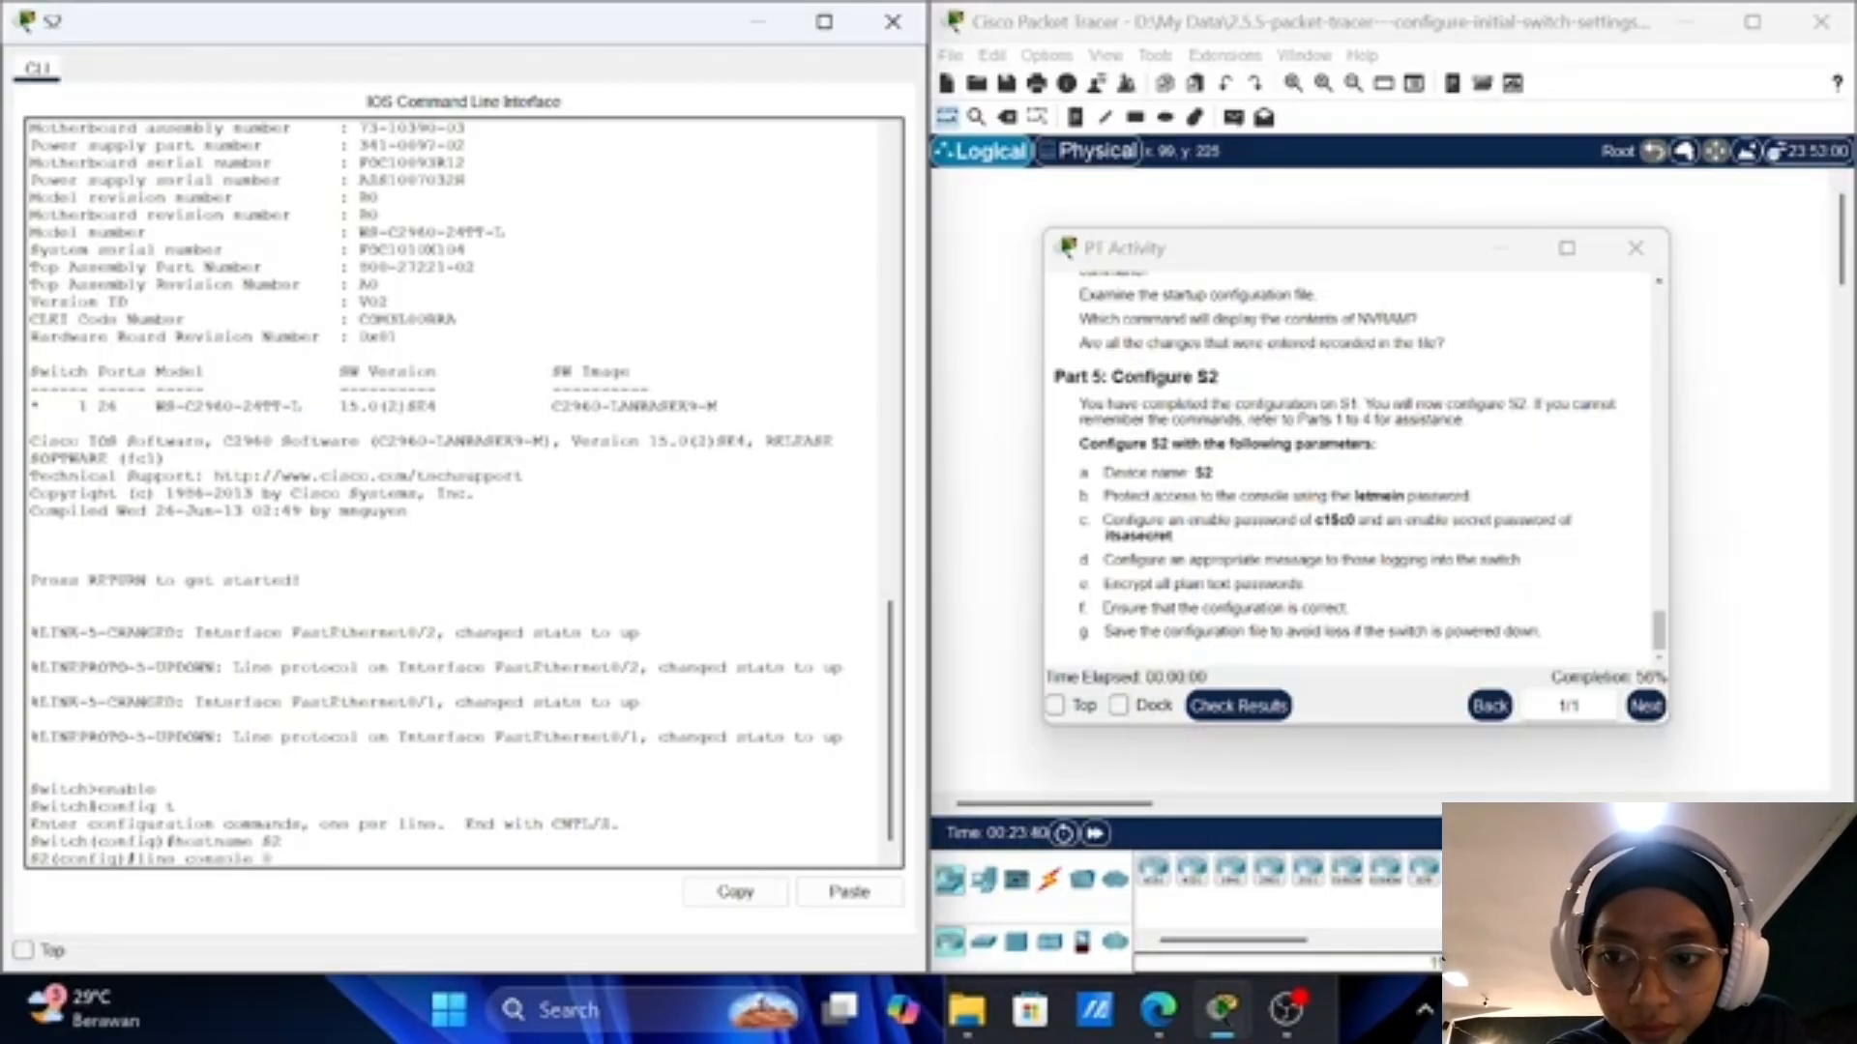
key("Return")
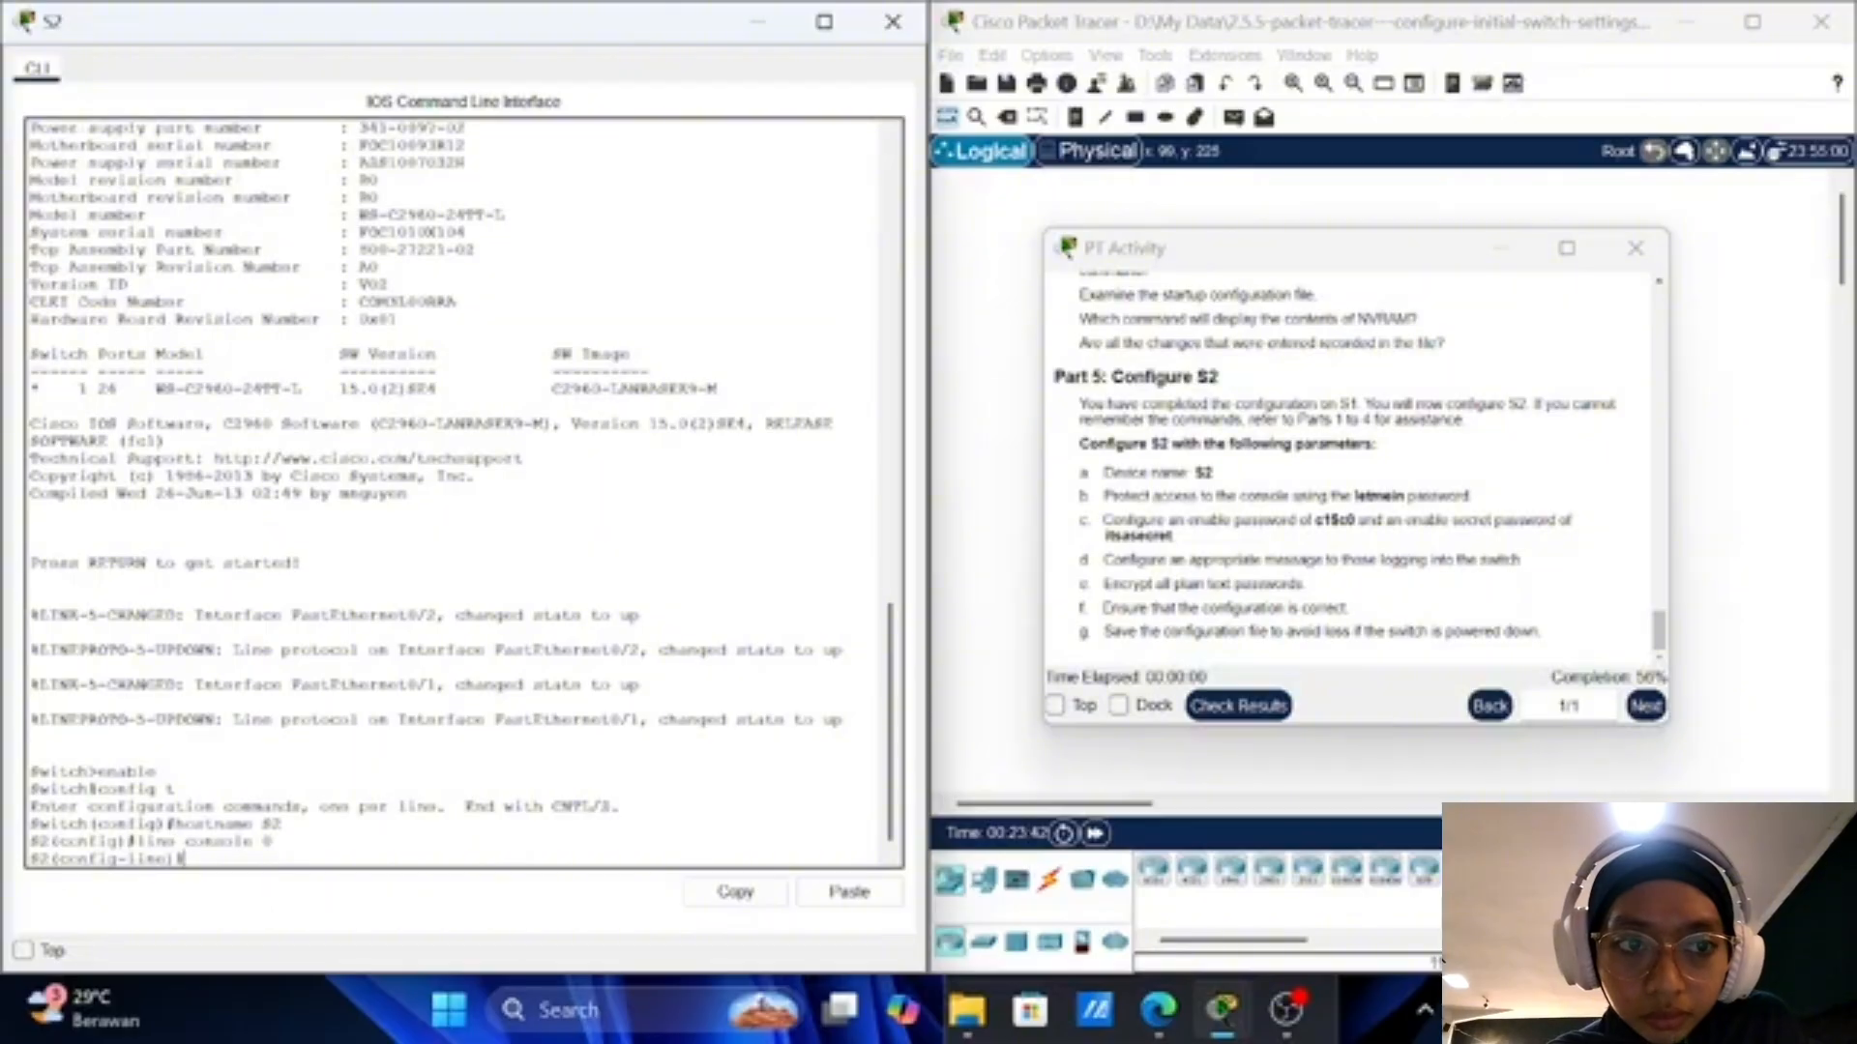
type("p")
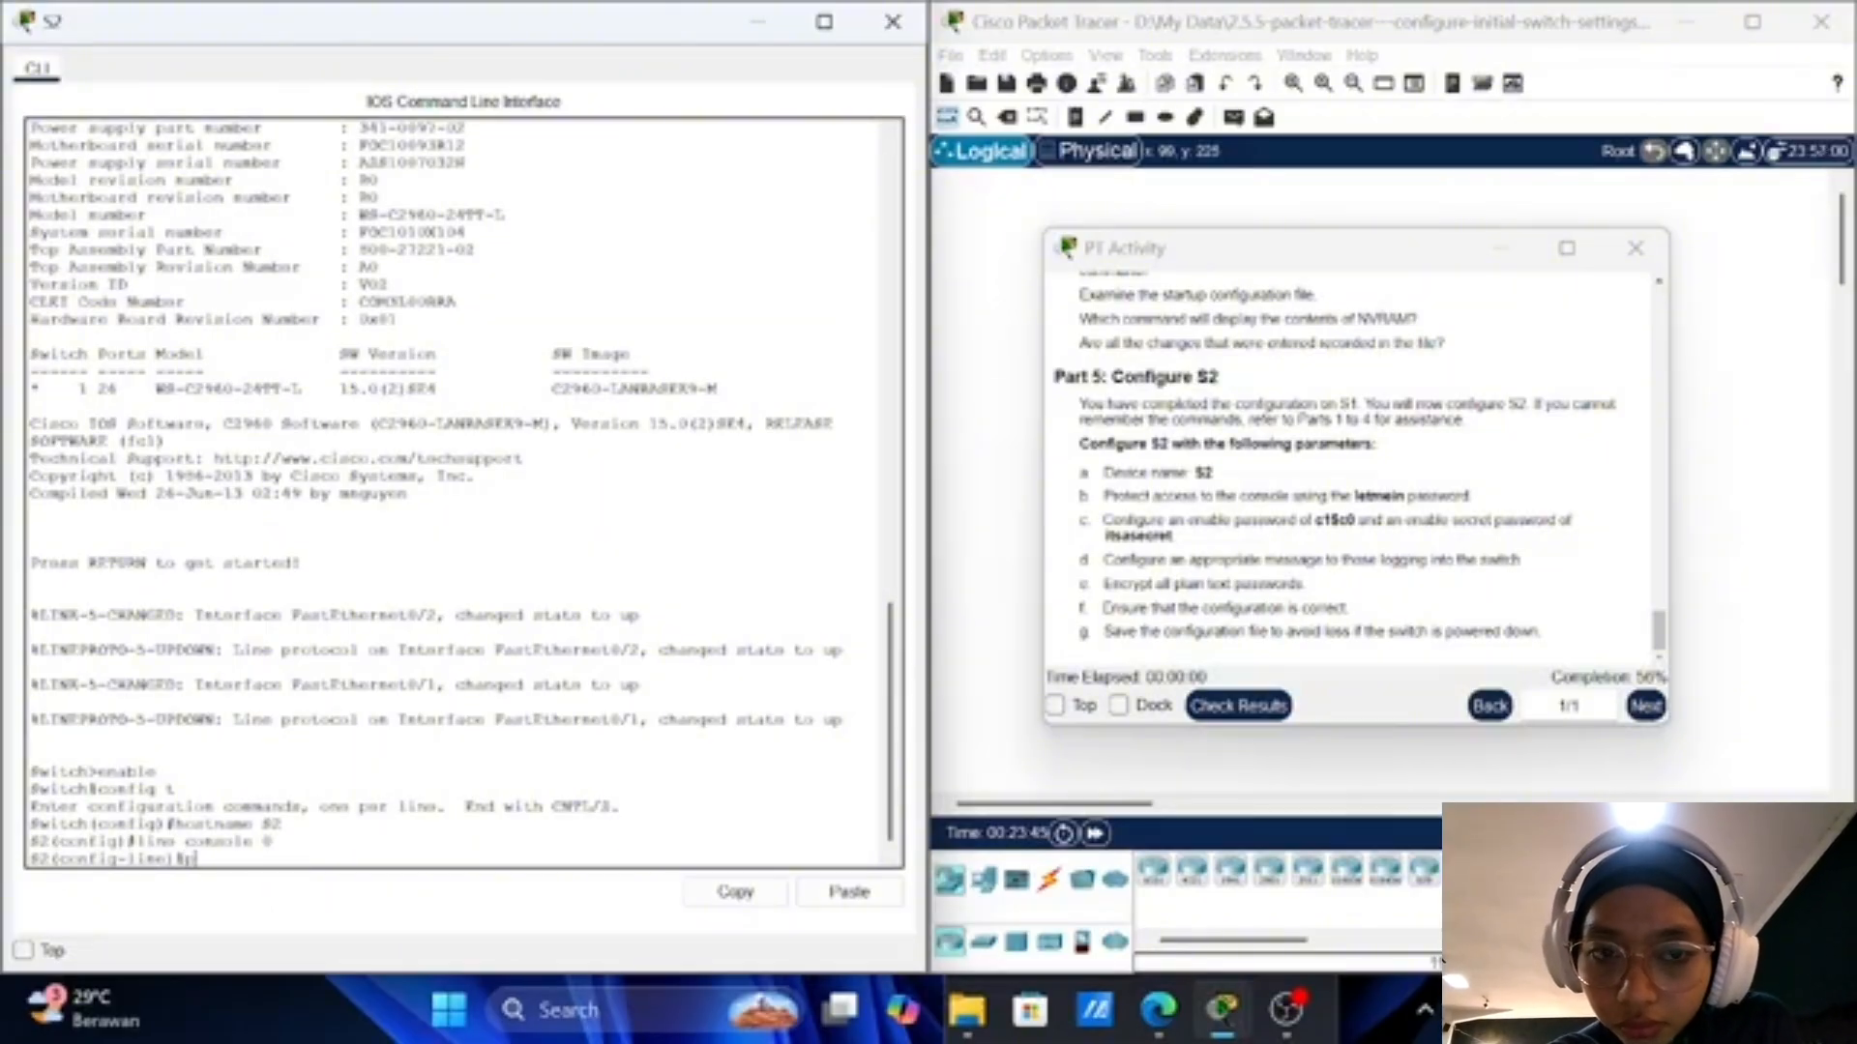
type("assword")
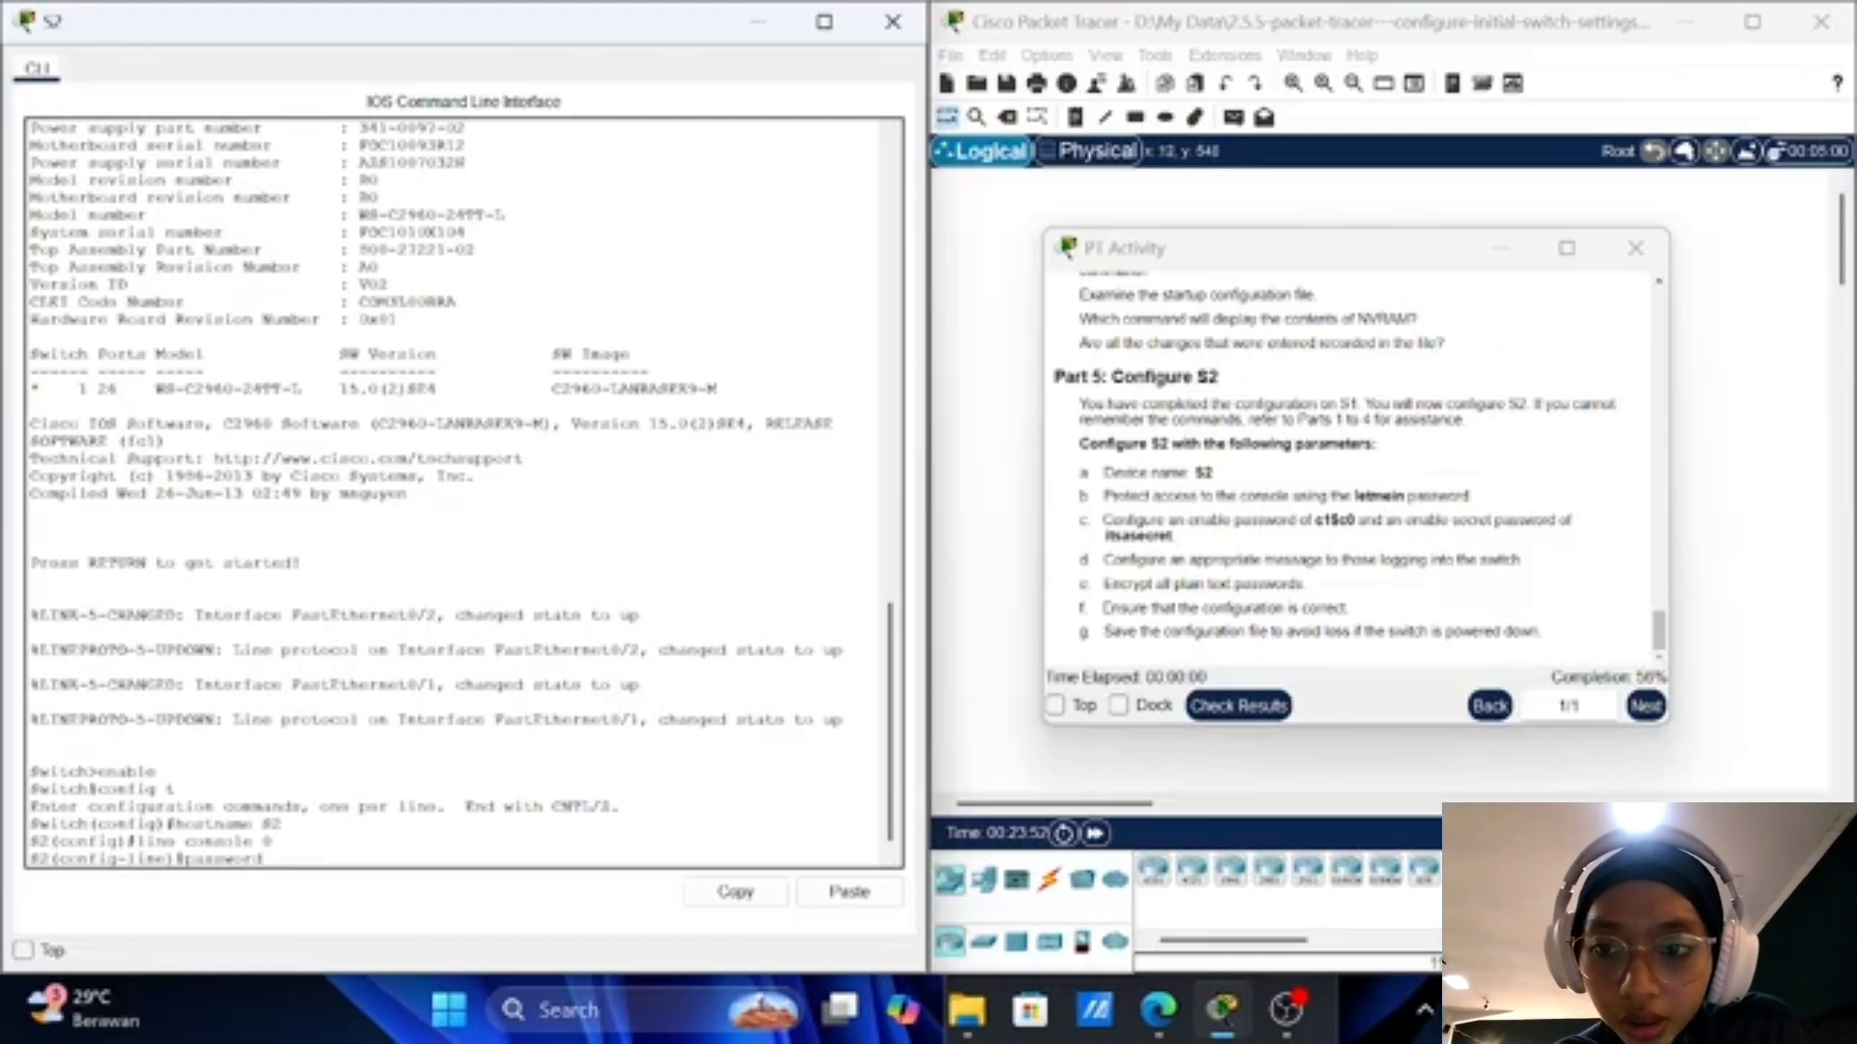
type("le")
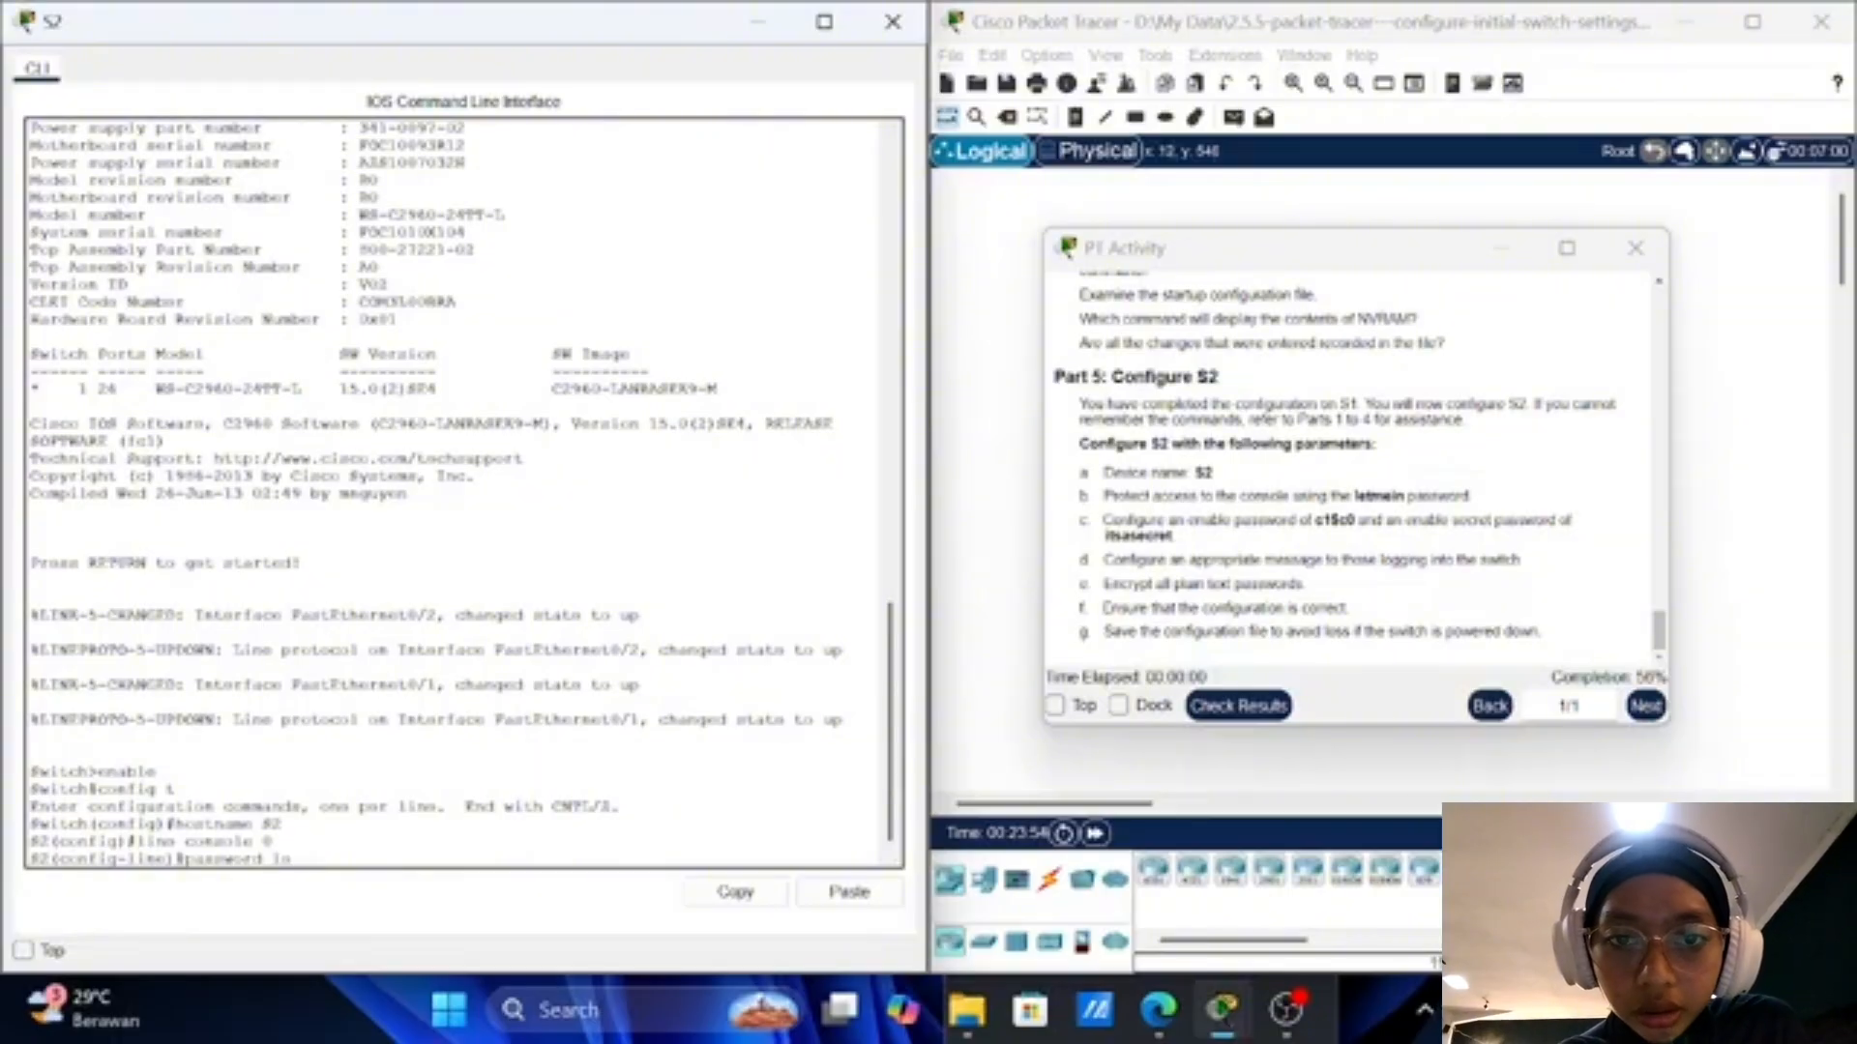
type("tmein")
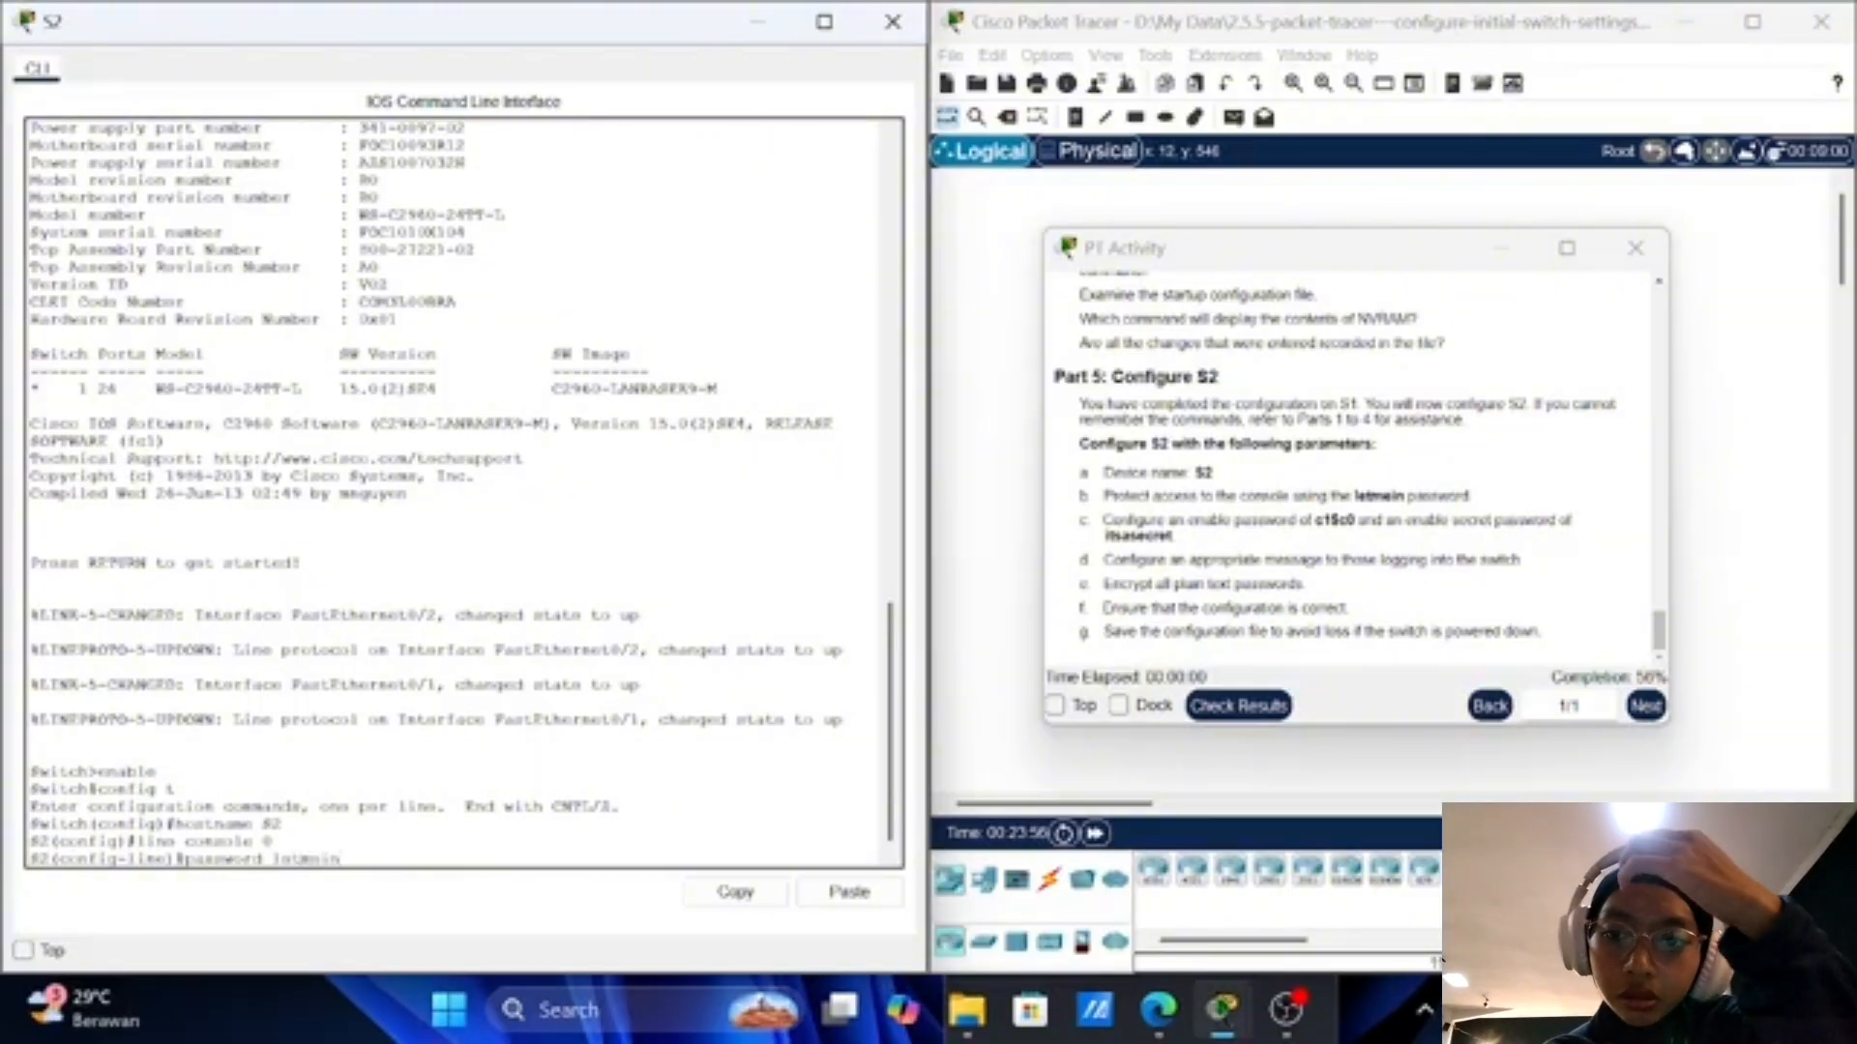
key("Return")
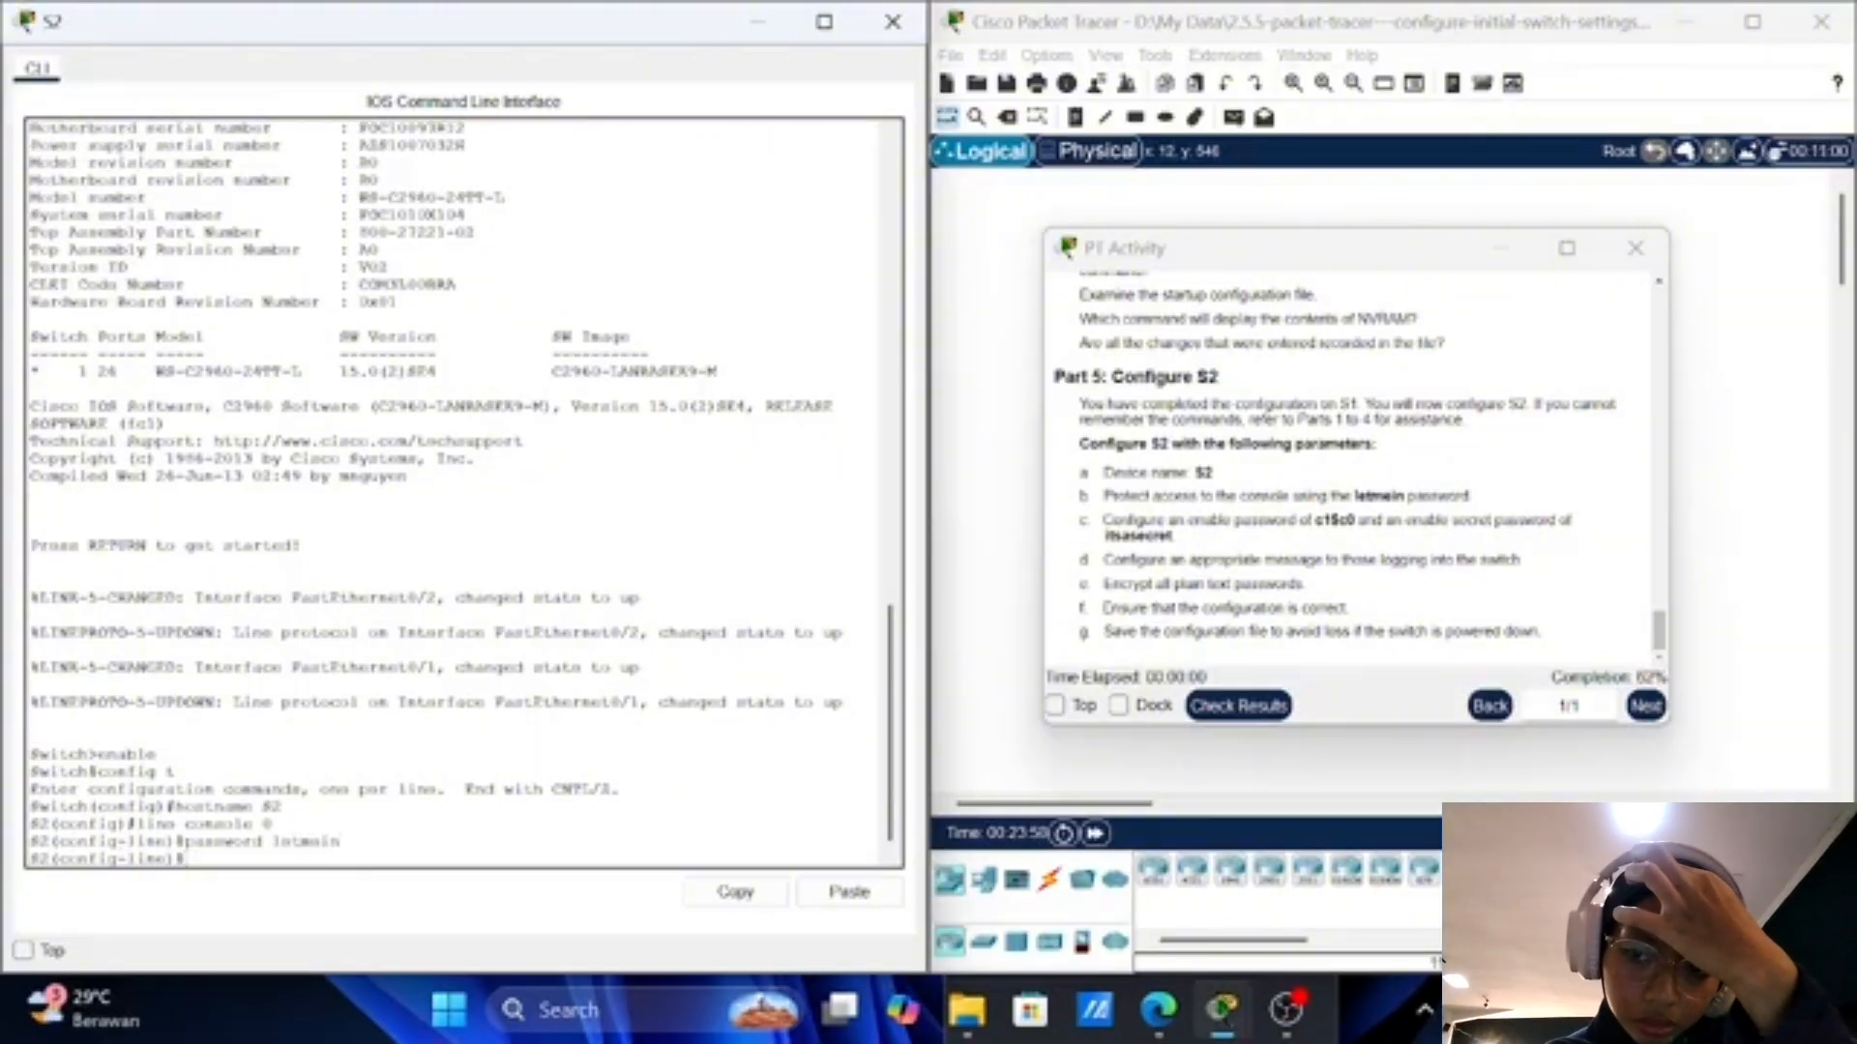
type("login")
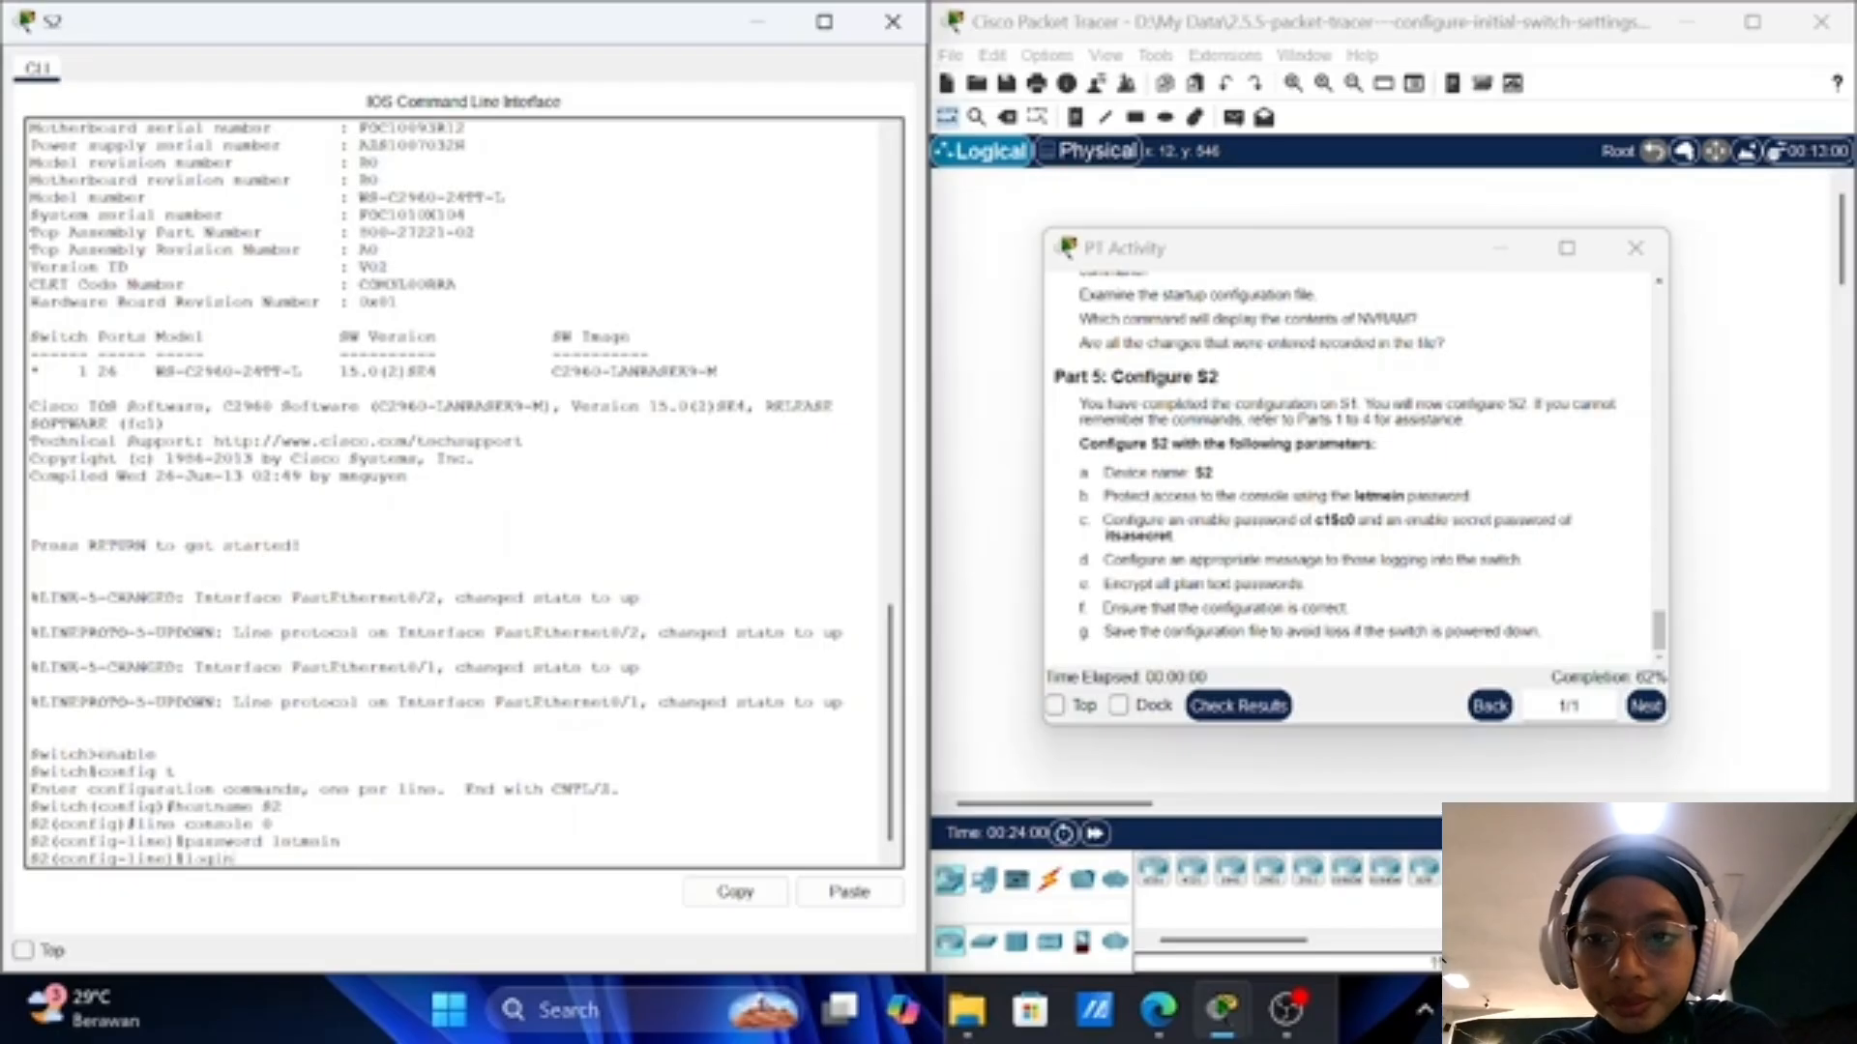
key("Return")
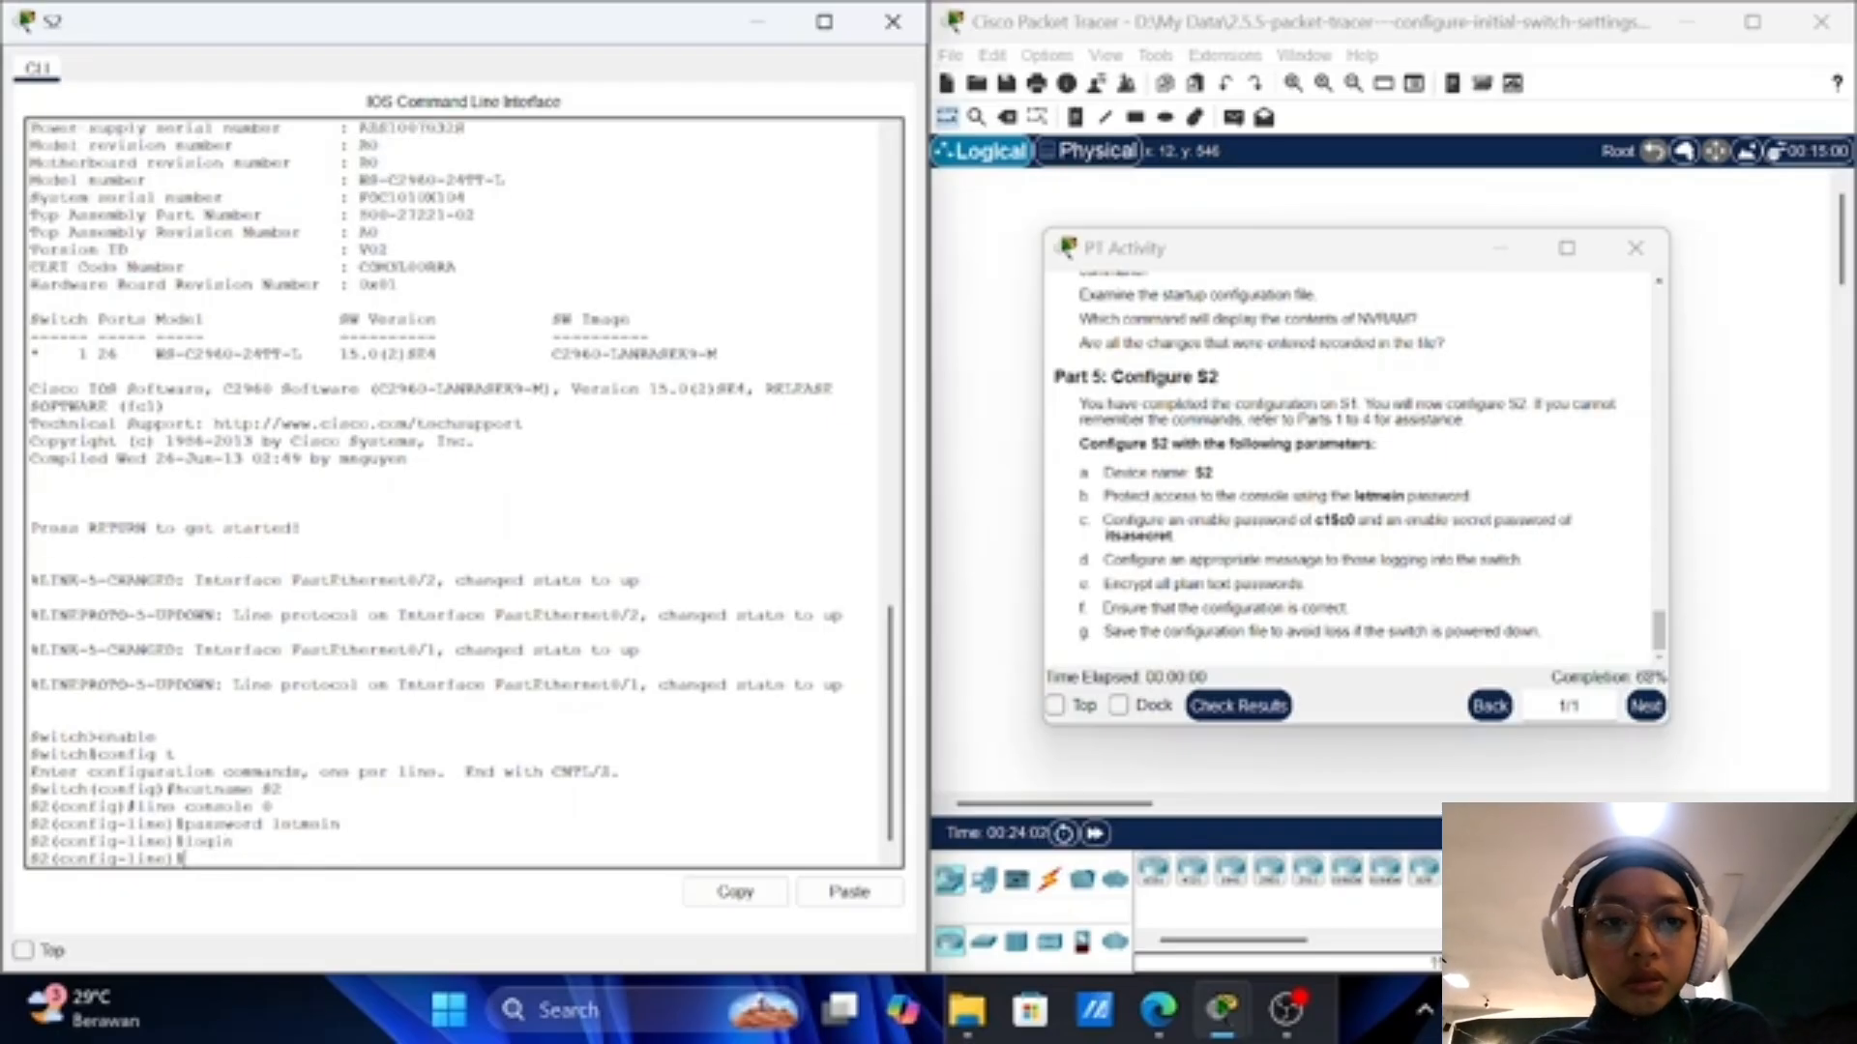
type("exit")
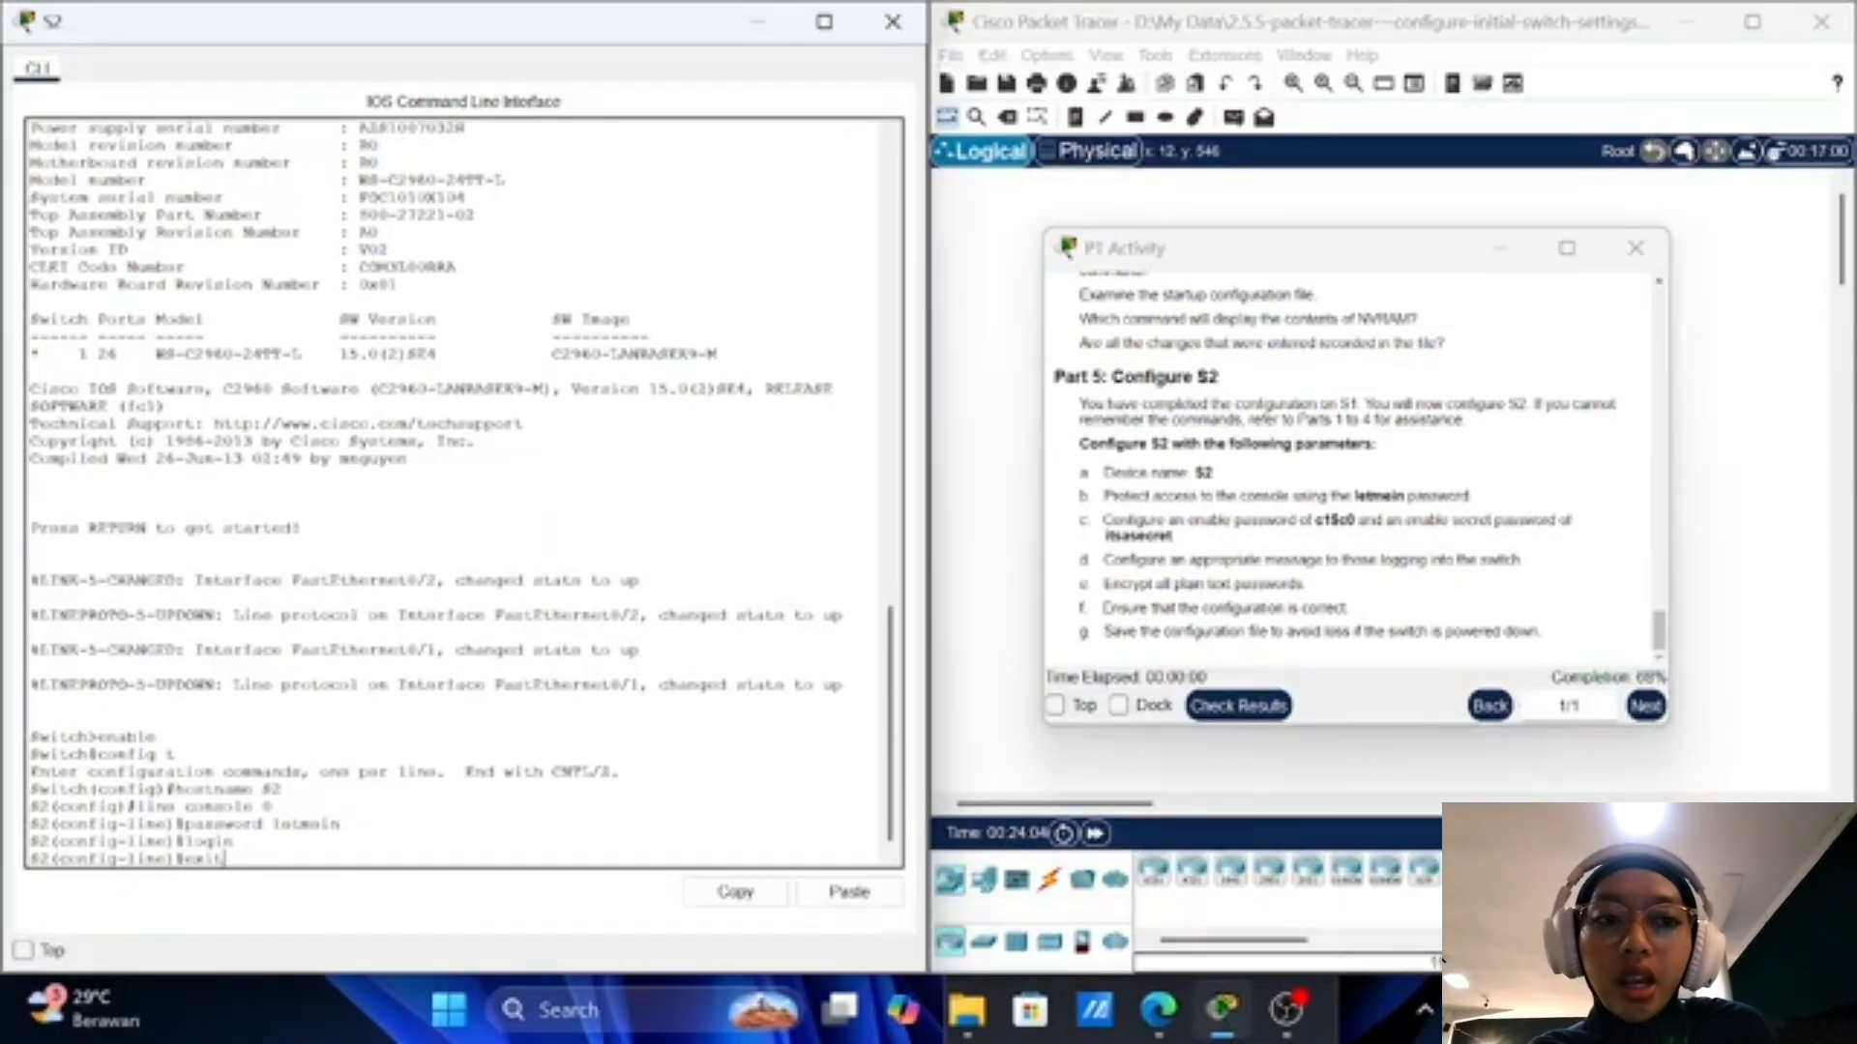
key("Return")
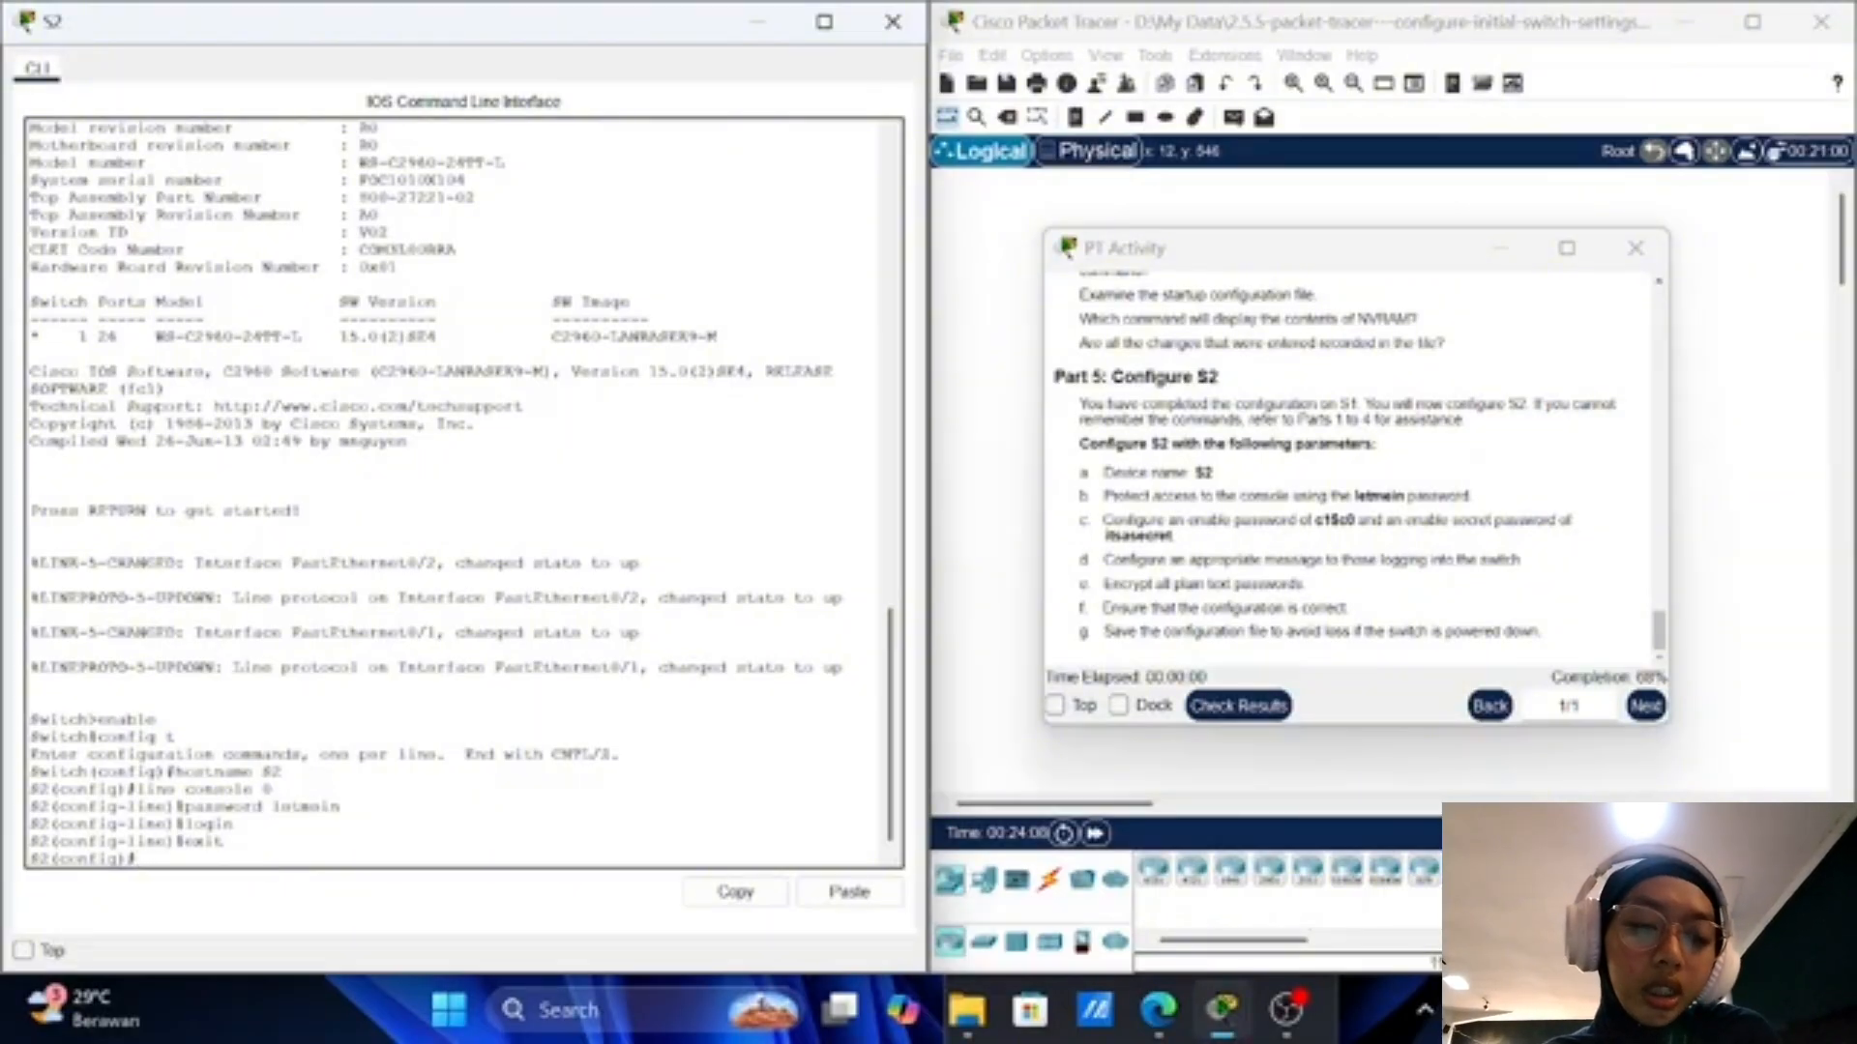
Step: Set S2's enable password to the value required by the activity
type("enable")
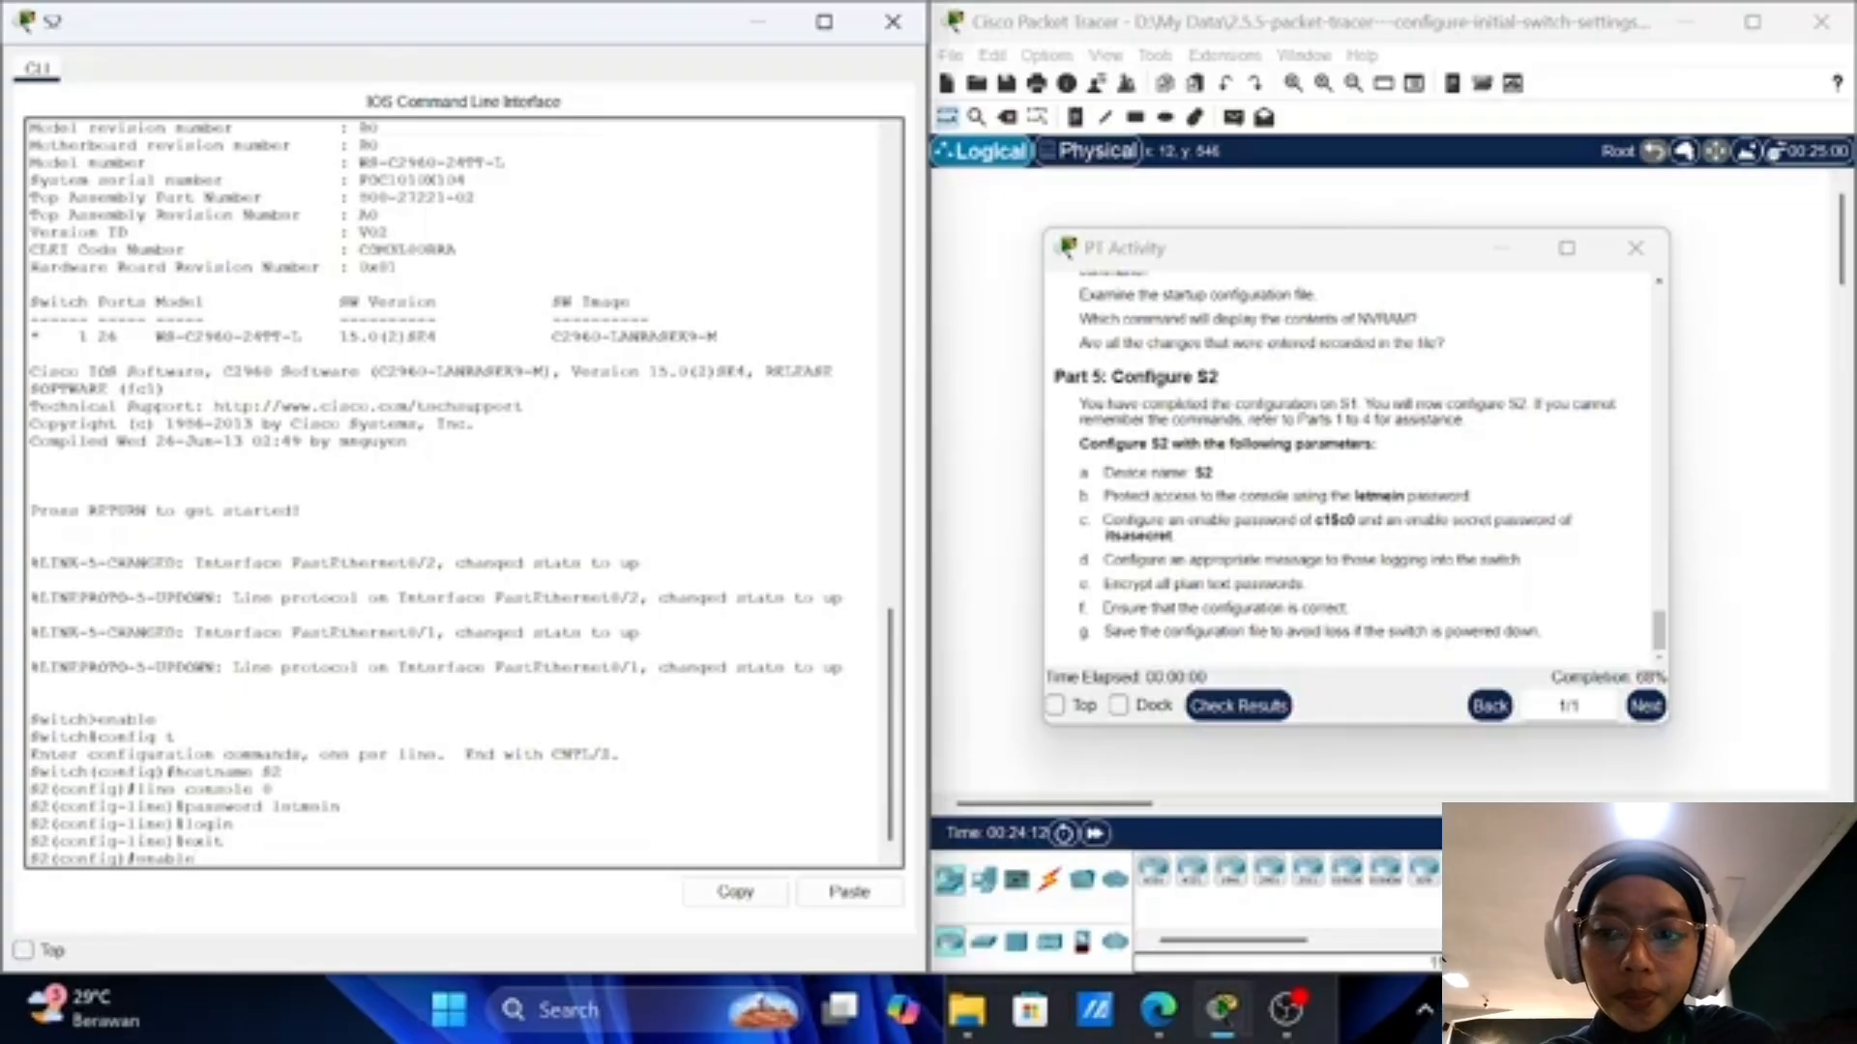
type(" password")
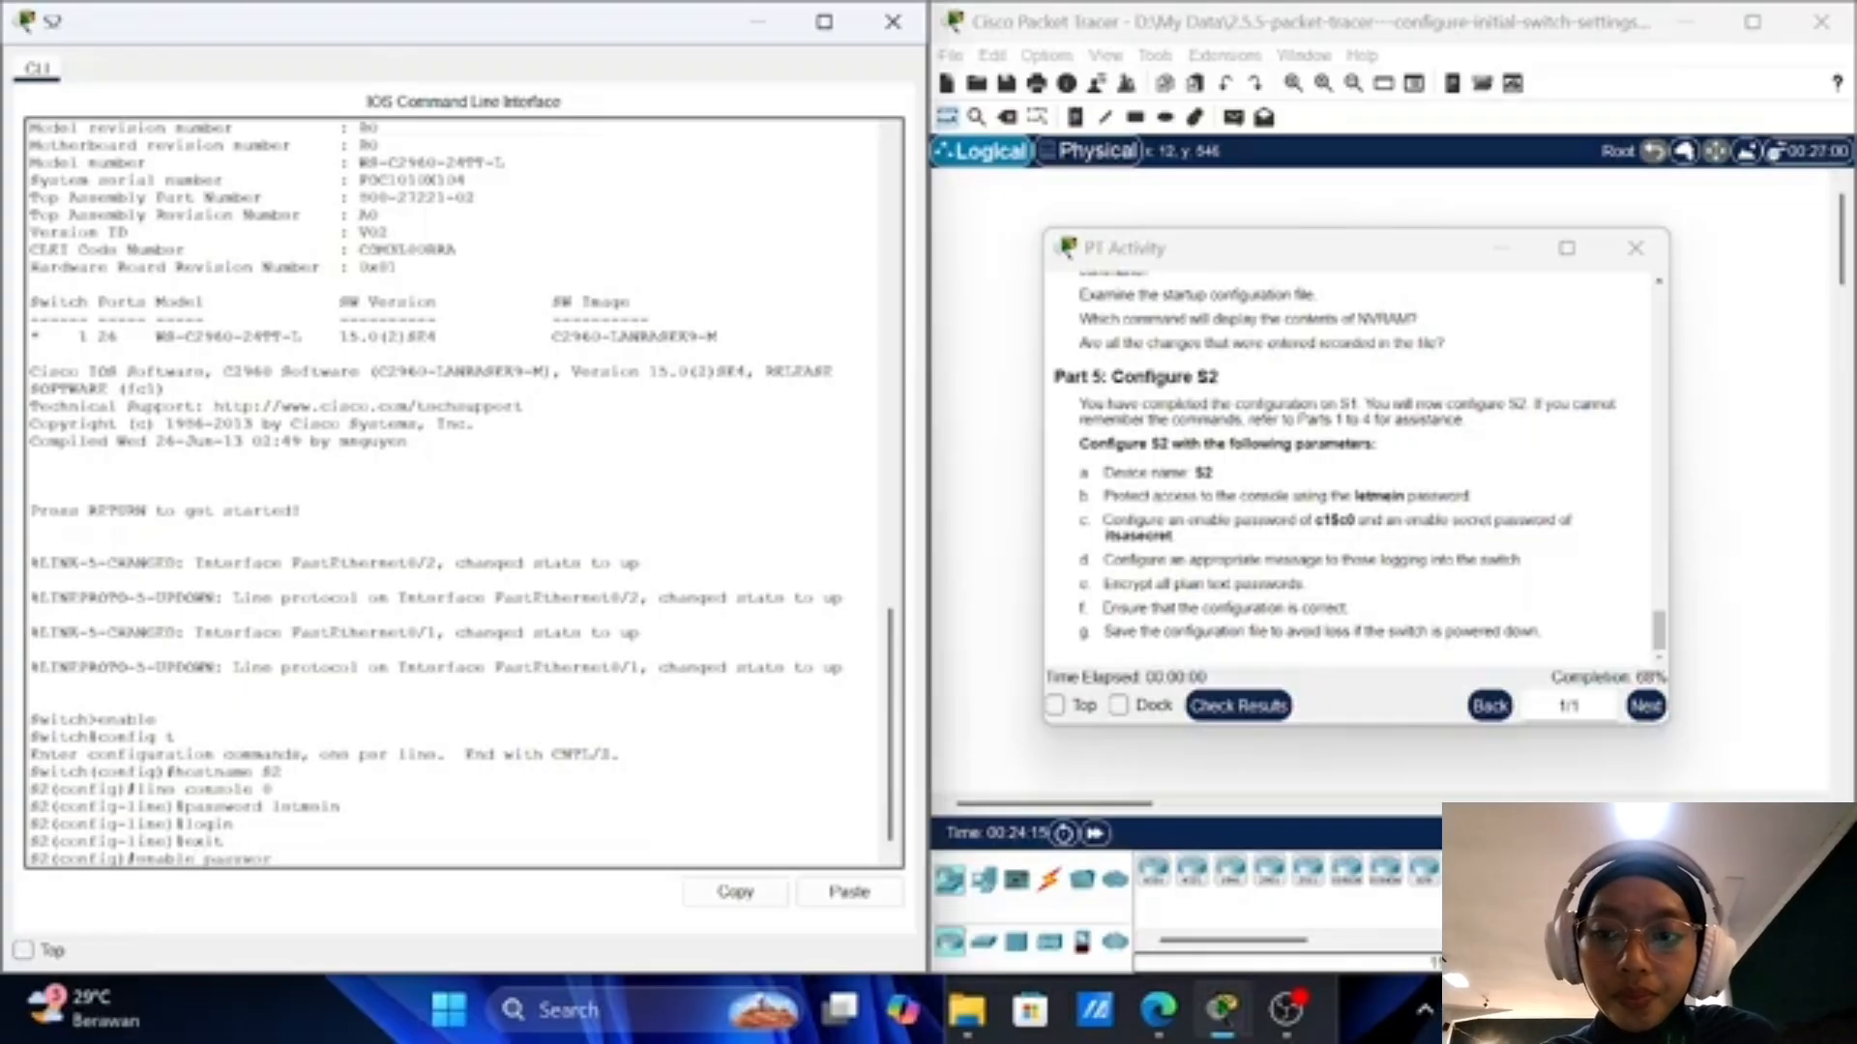
type(" c")
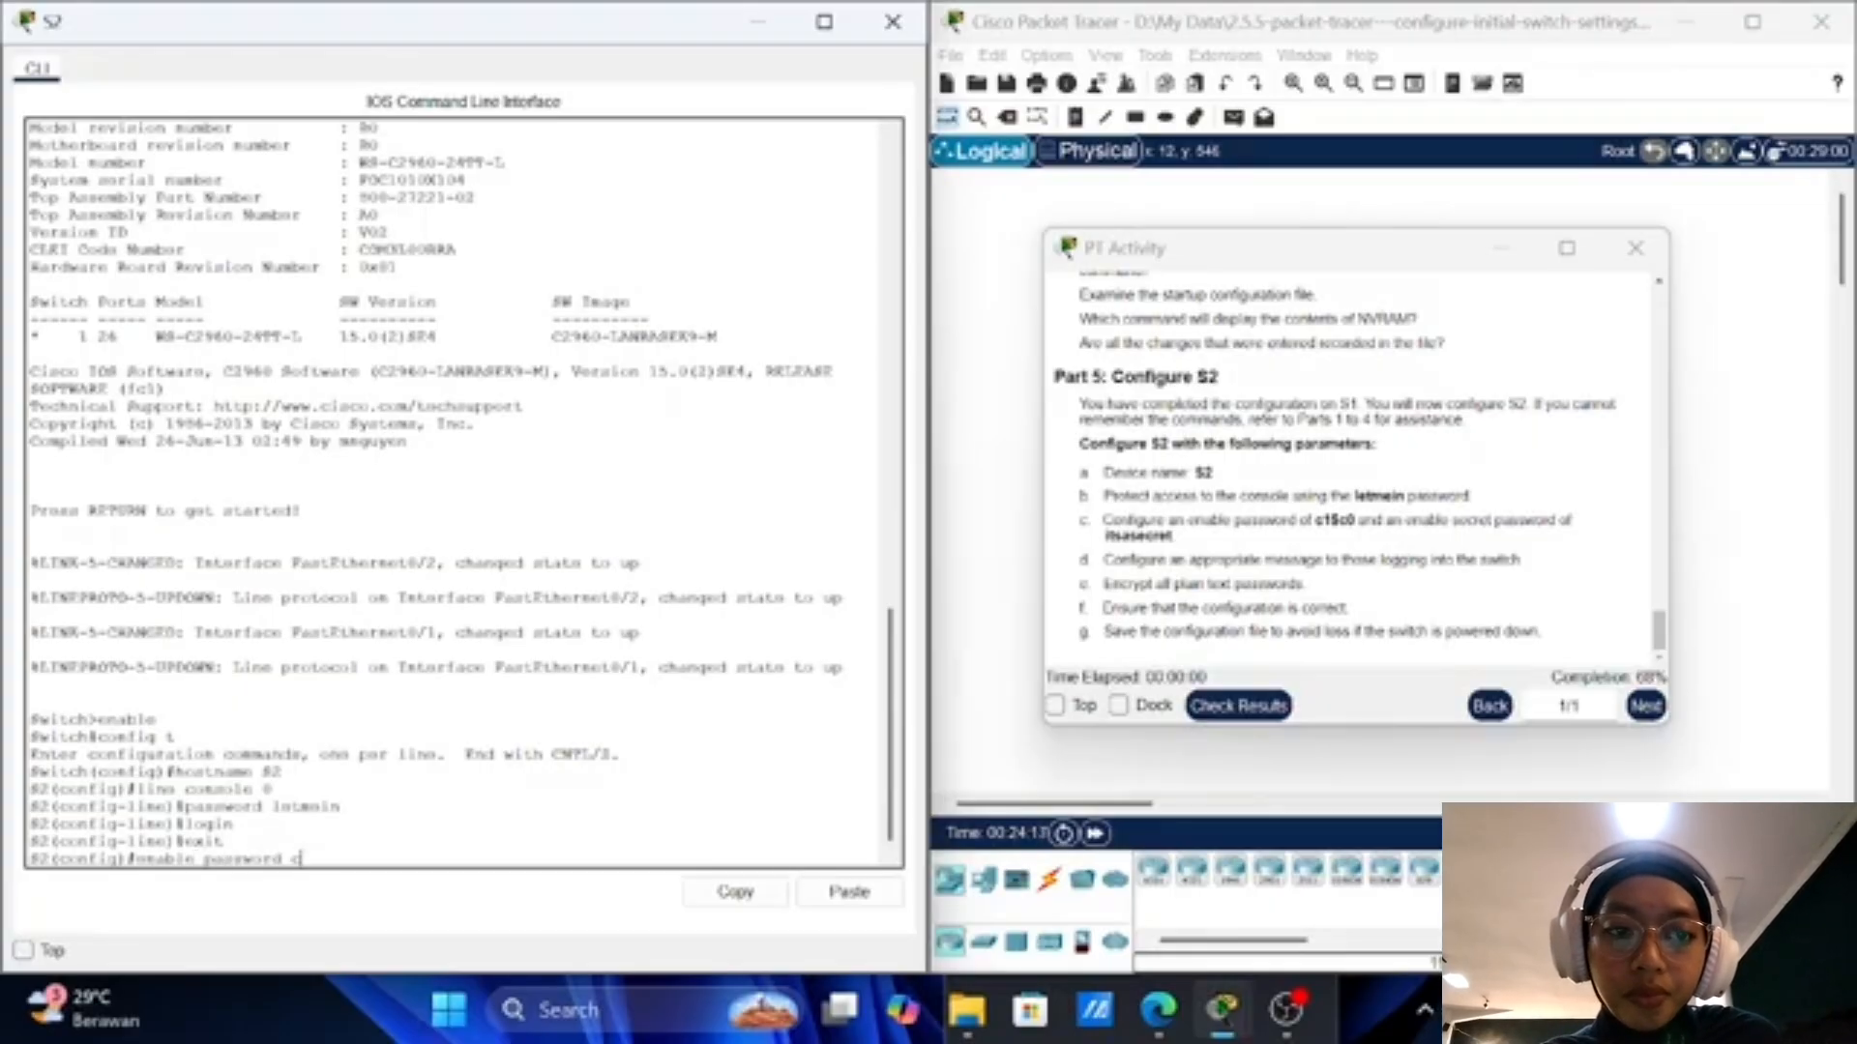
type("1")
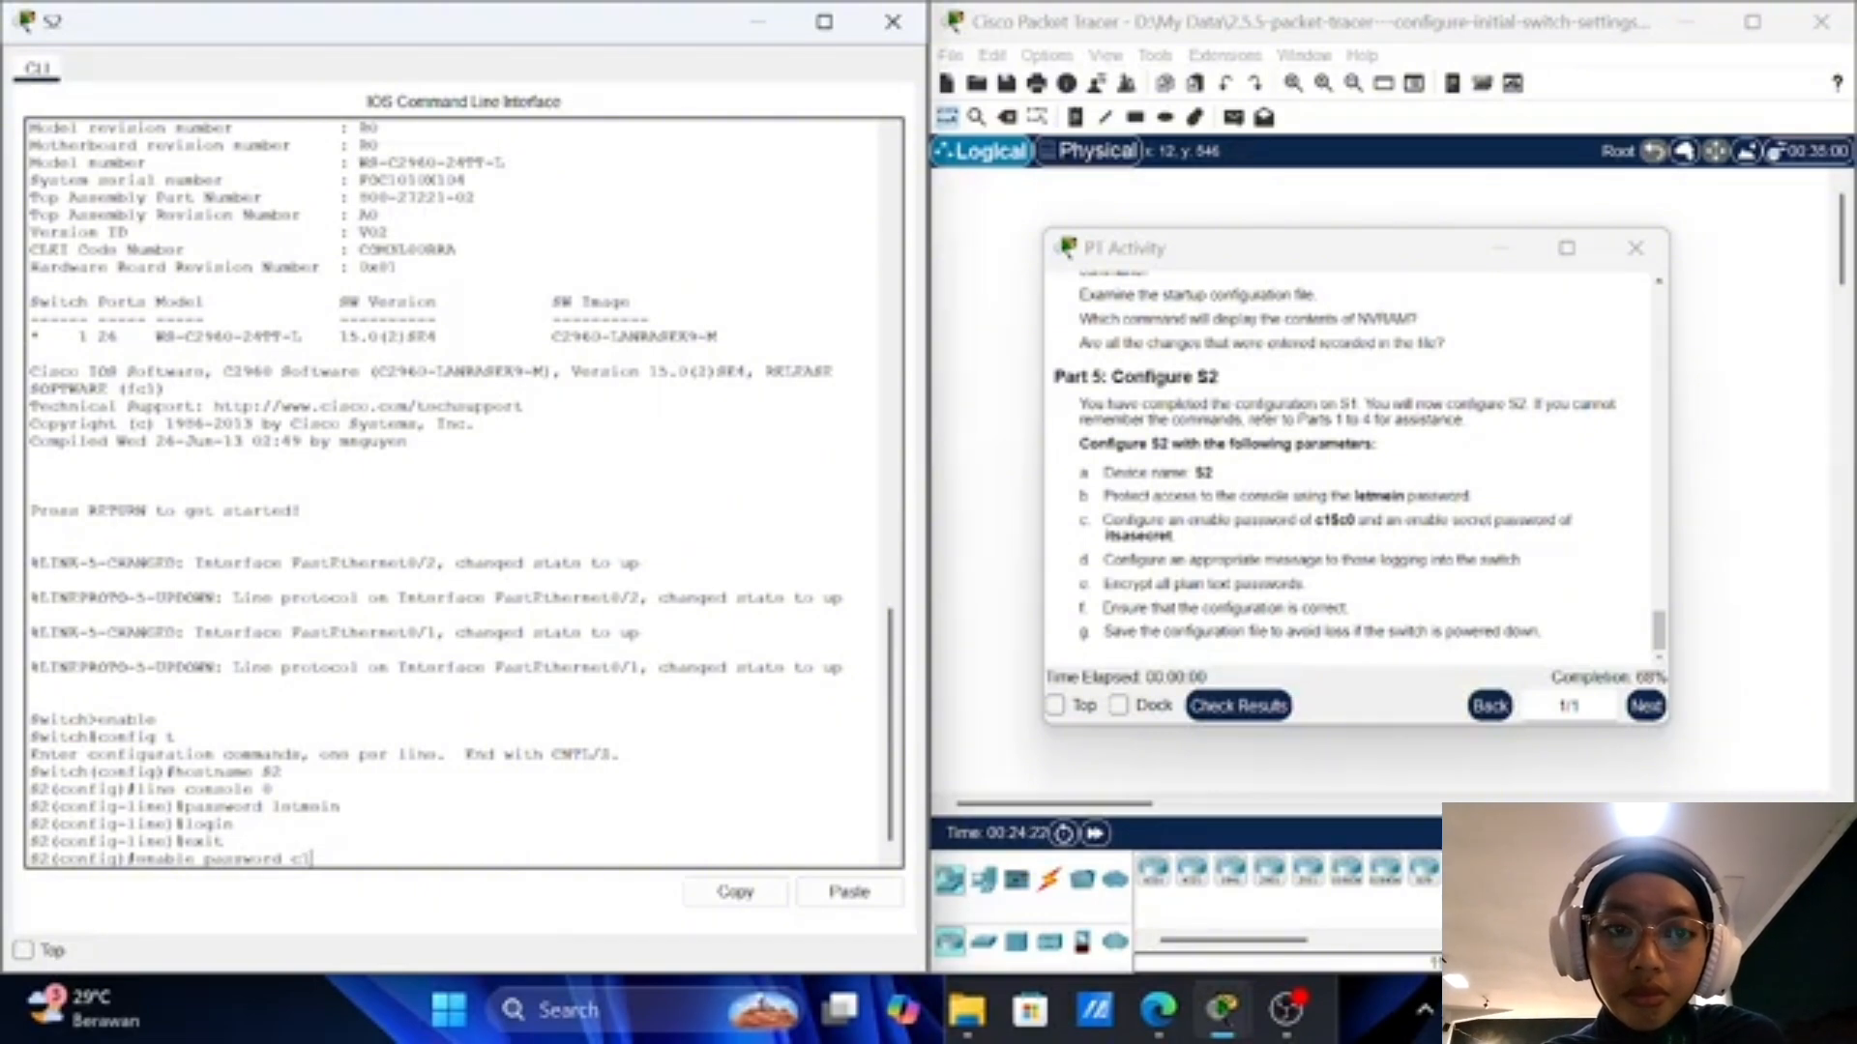
type("5c")
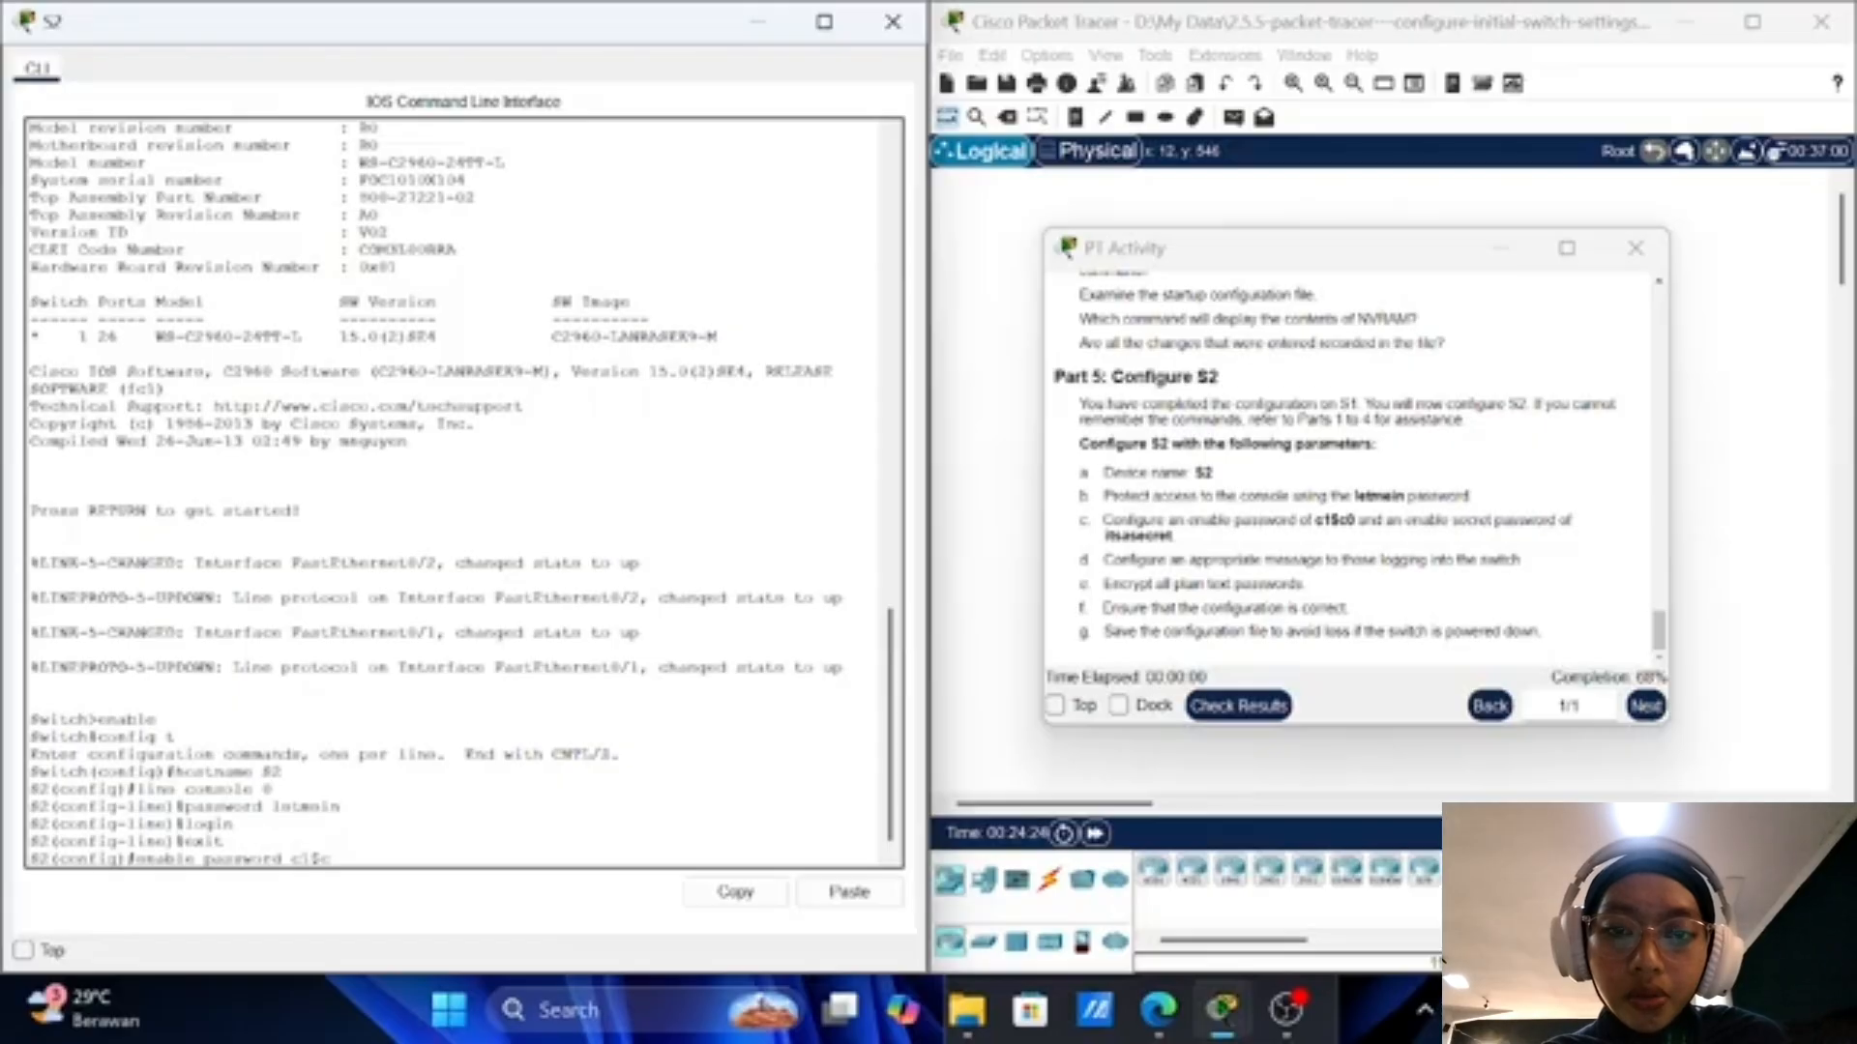
type("0")
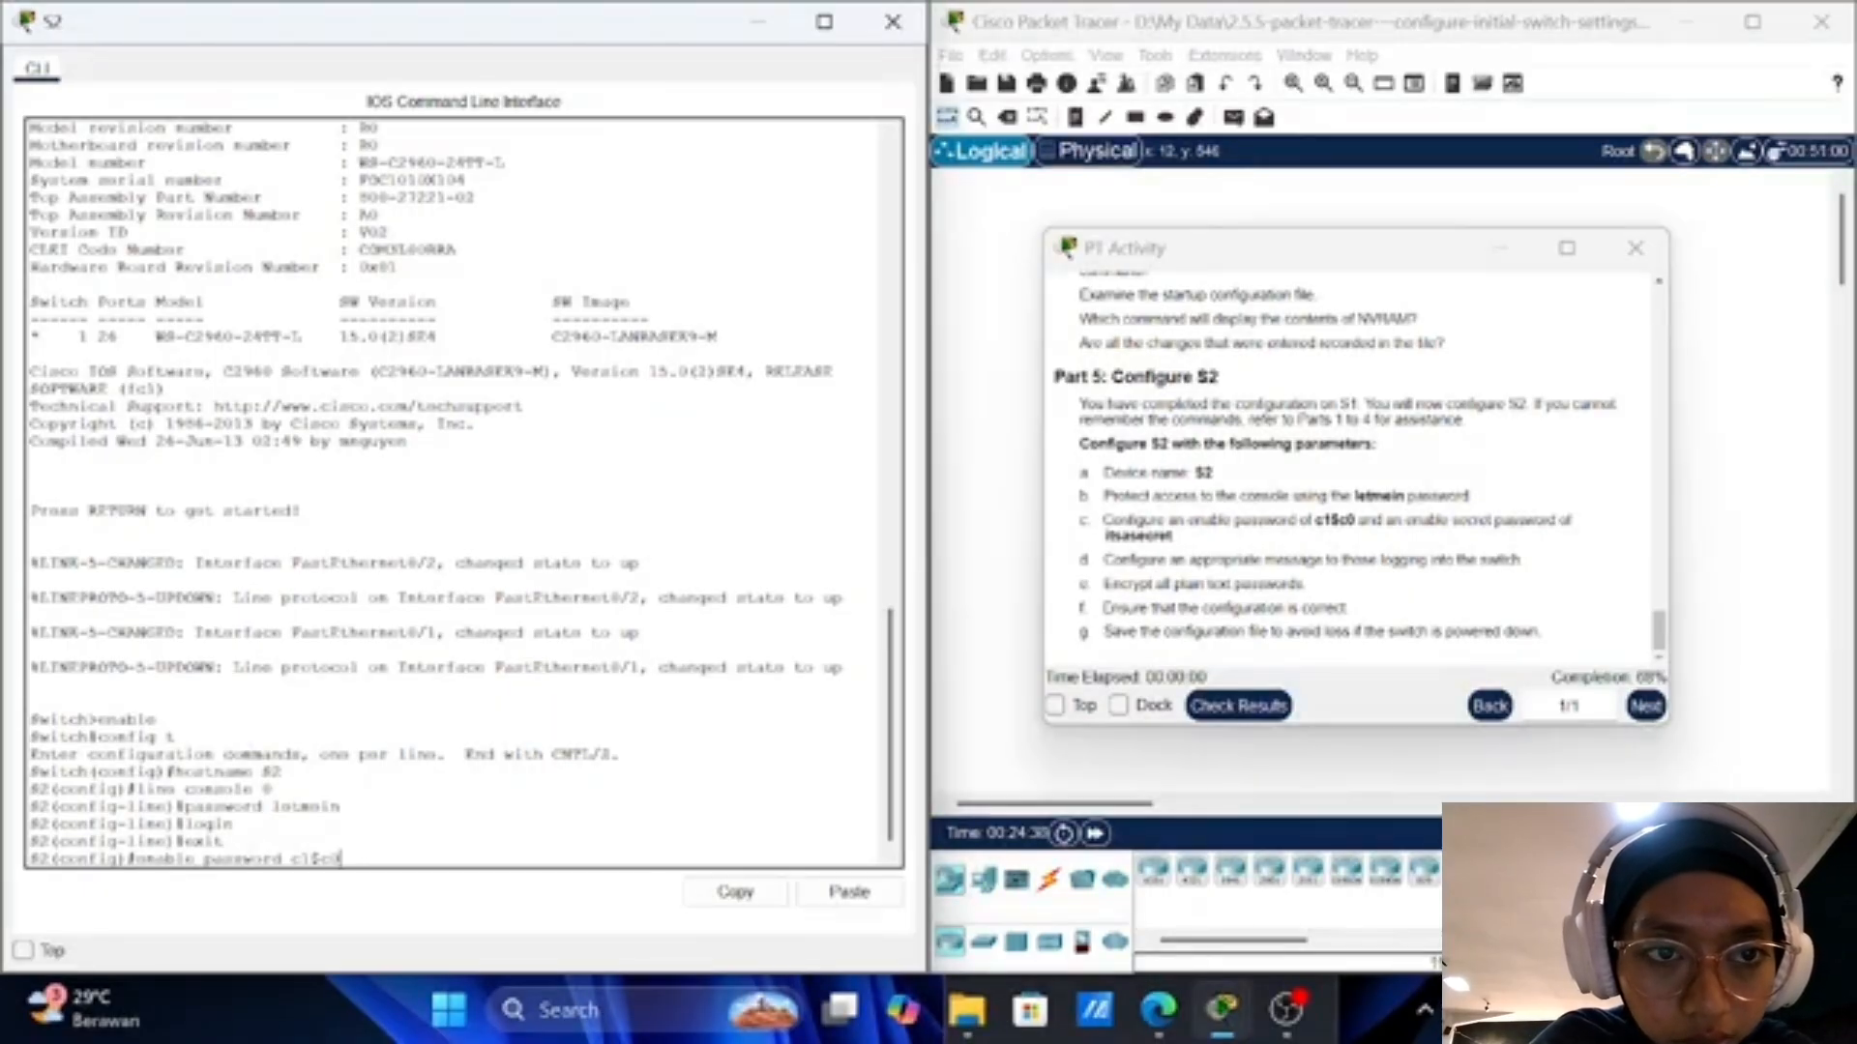
key("Return")
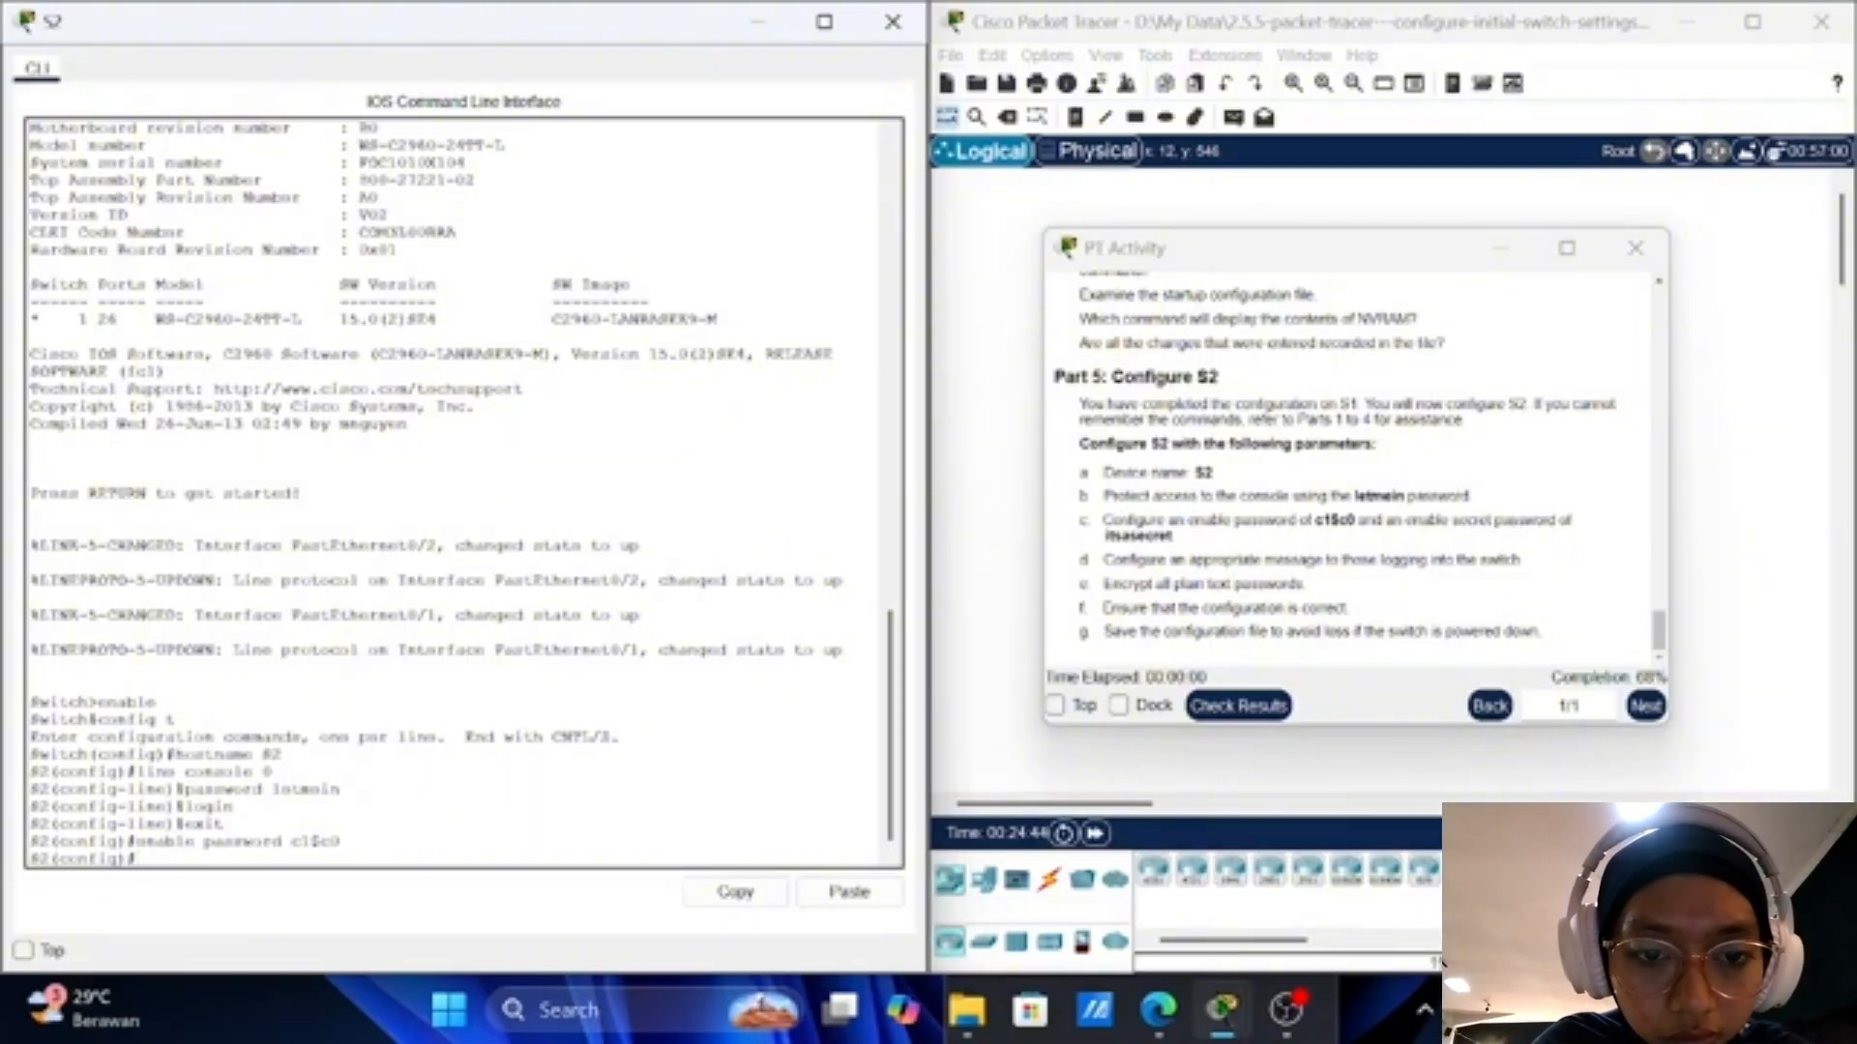
Step: Apply the activity's required enable secret password on S2
type("en")
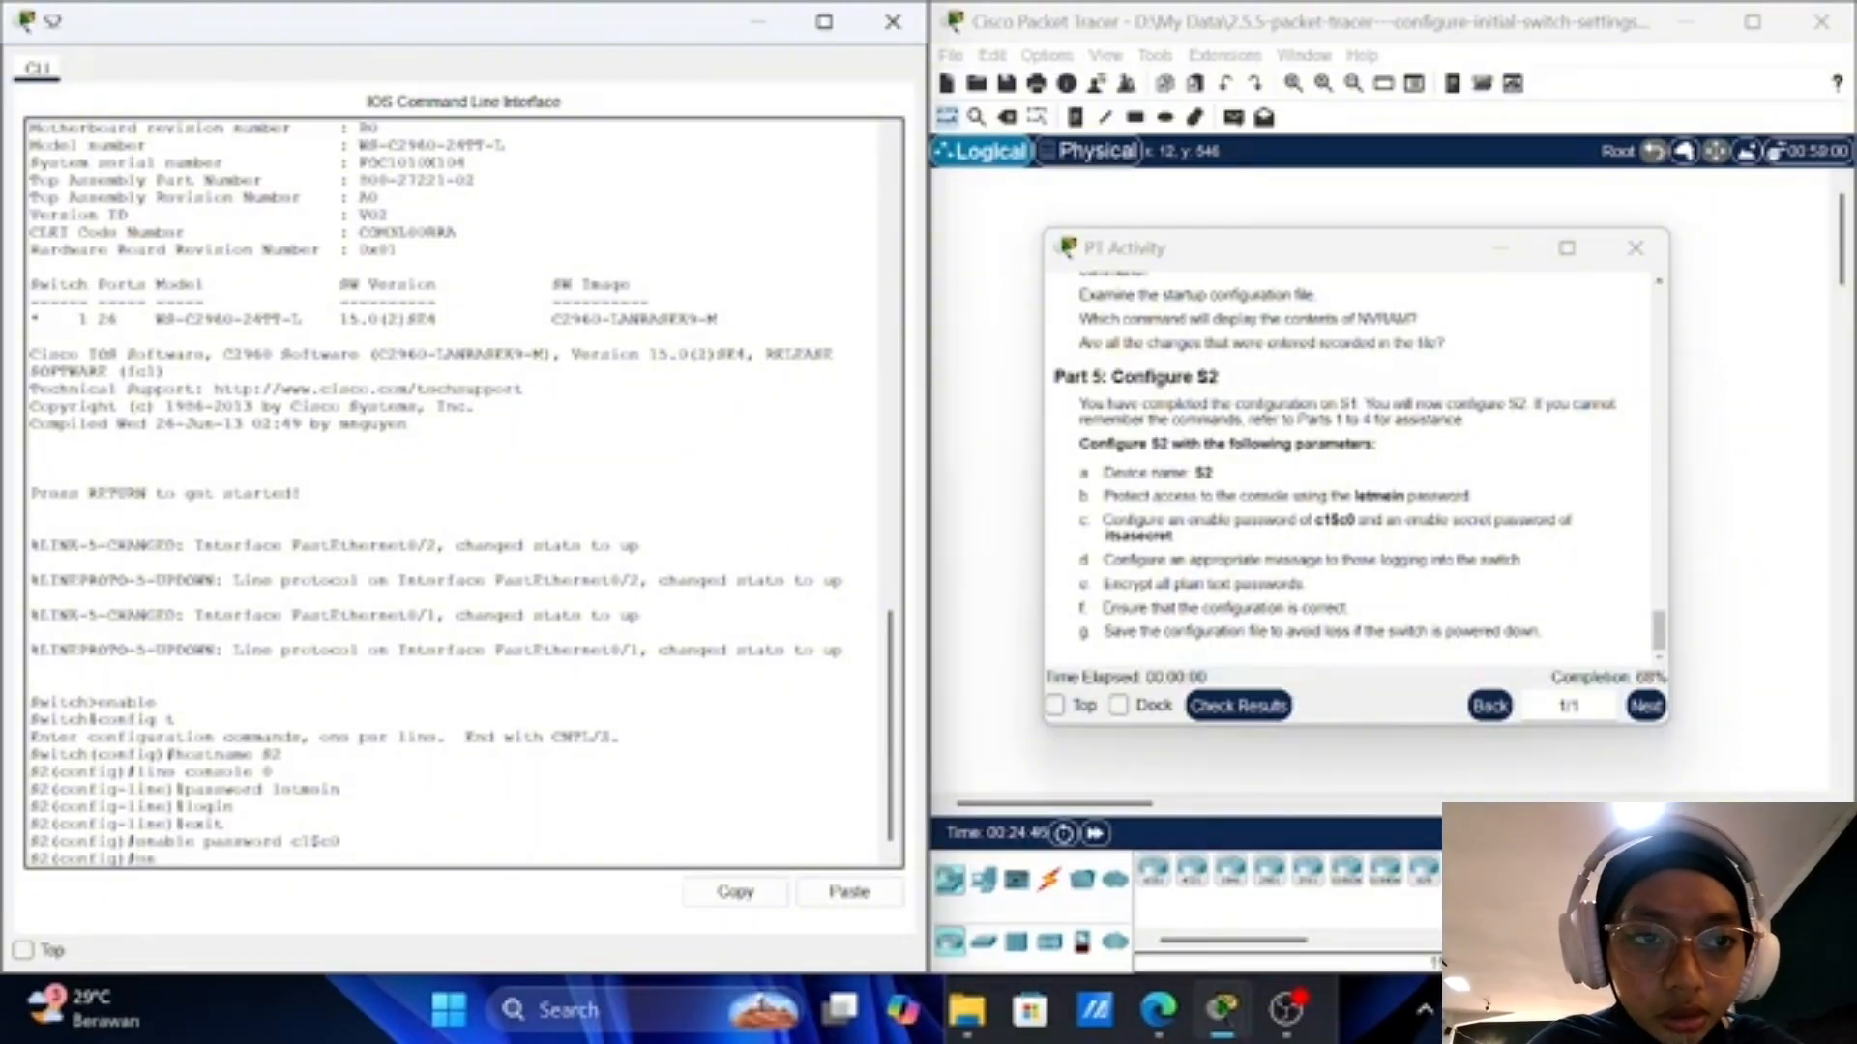
type("able")
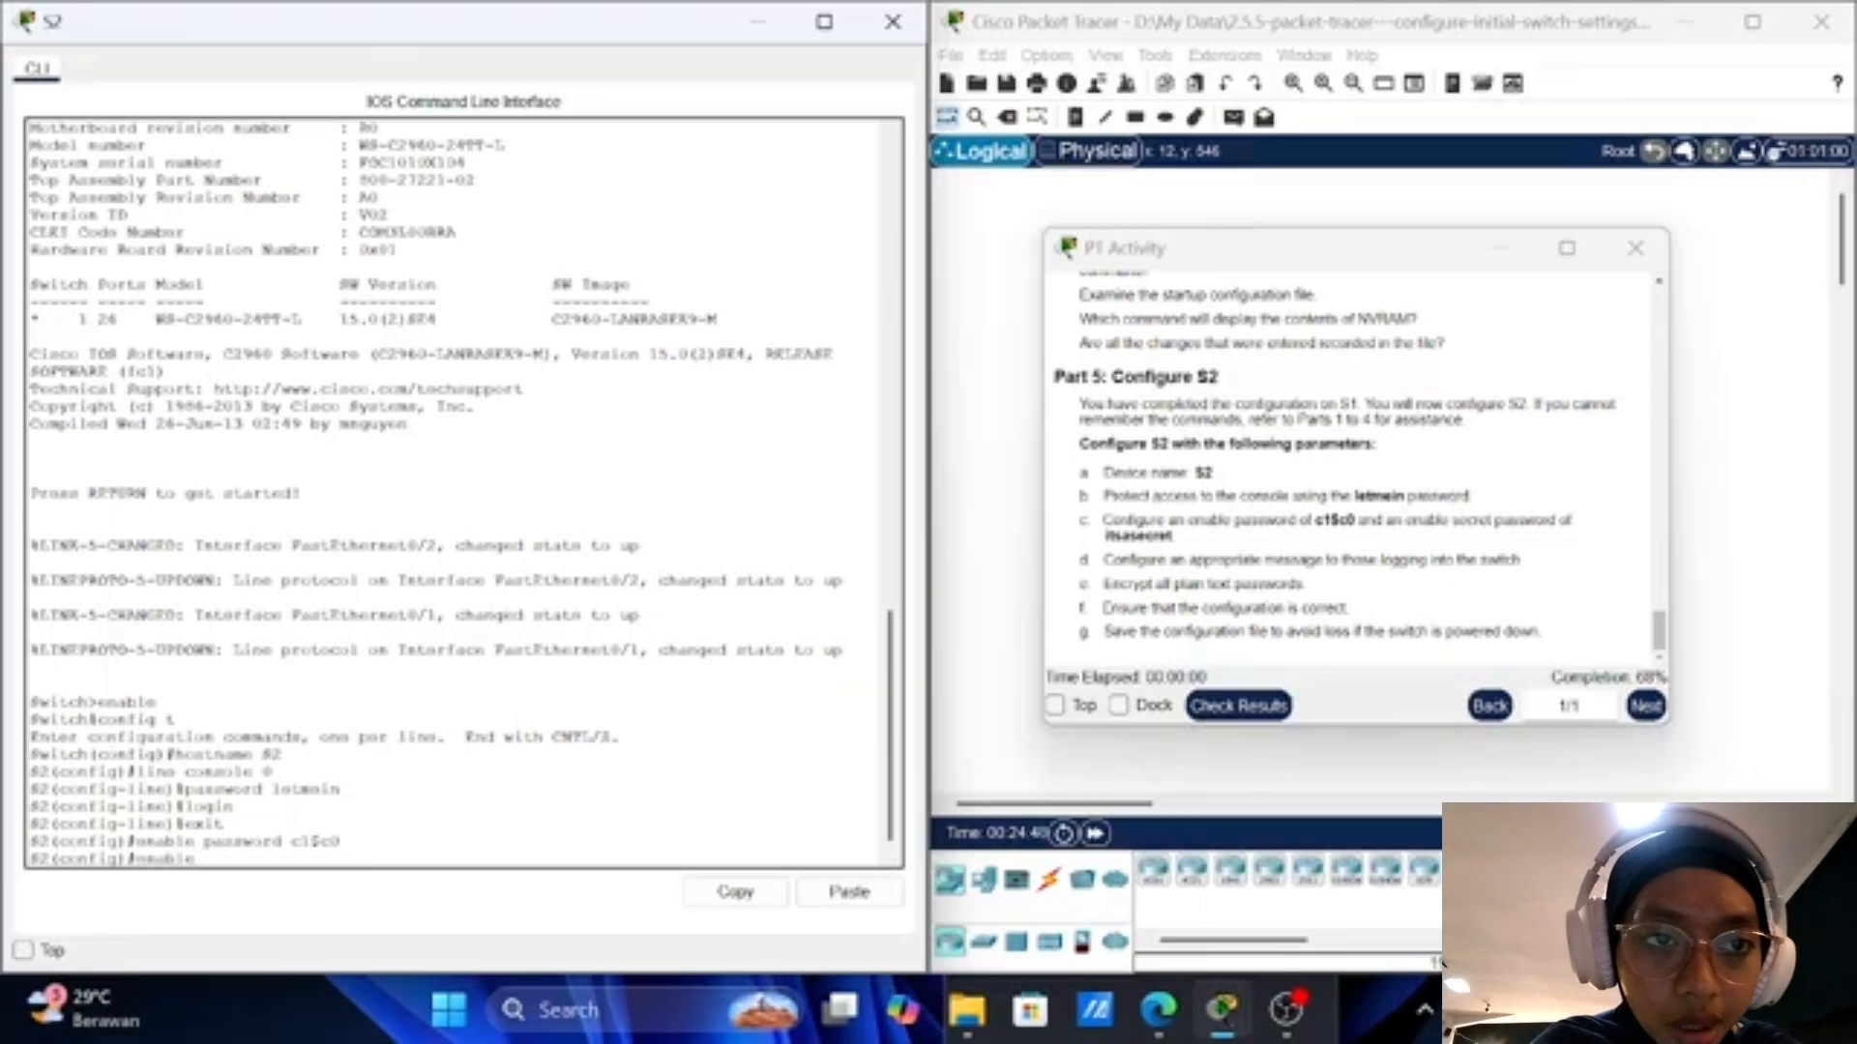
type(" secret")
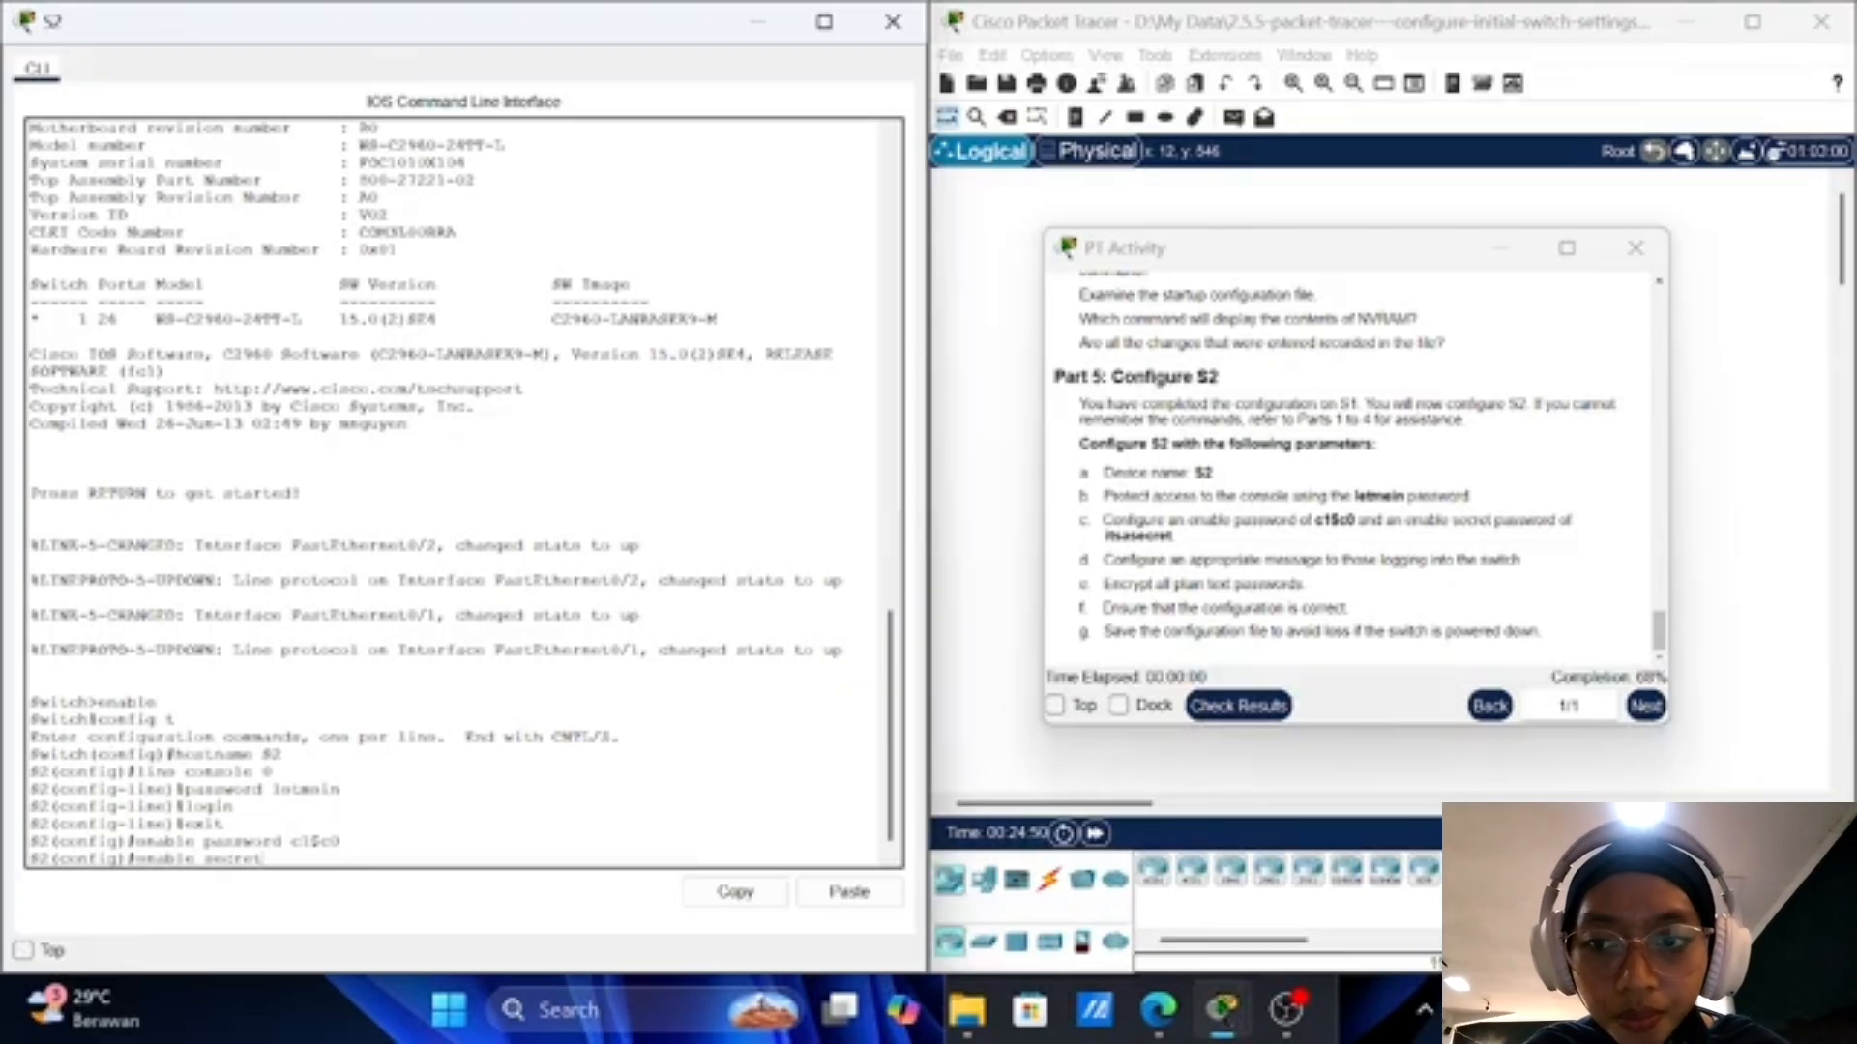
scroll(465, 493, "up", 20)
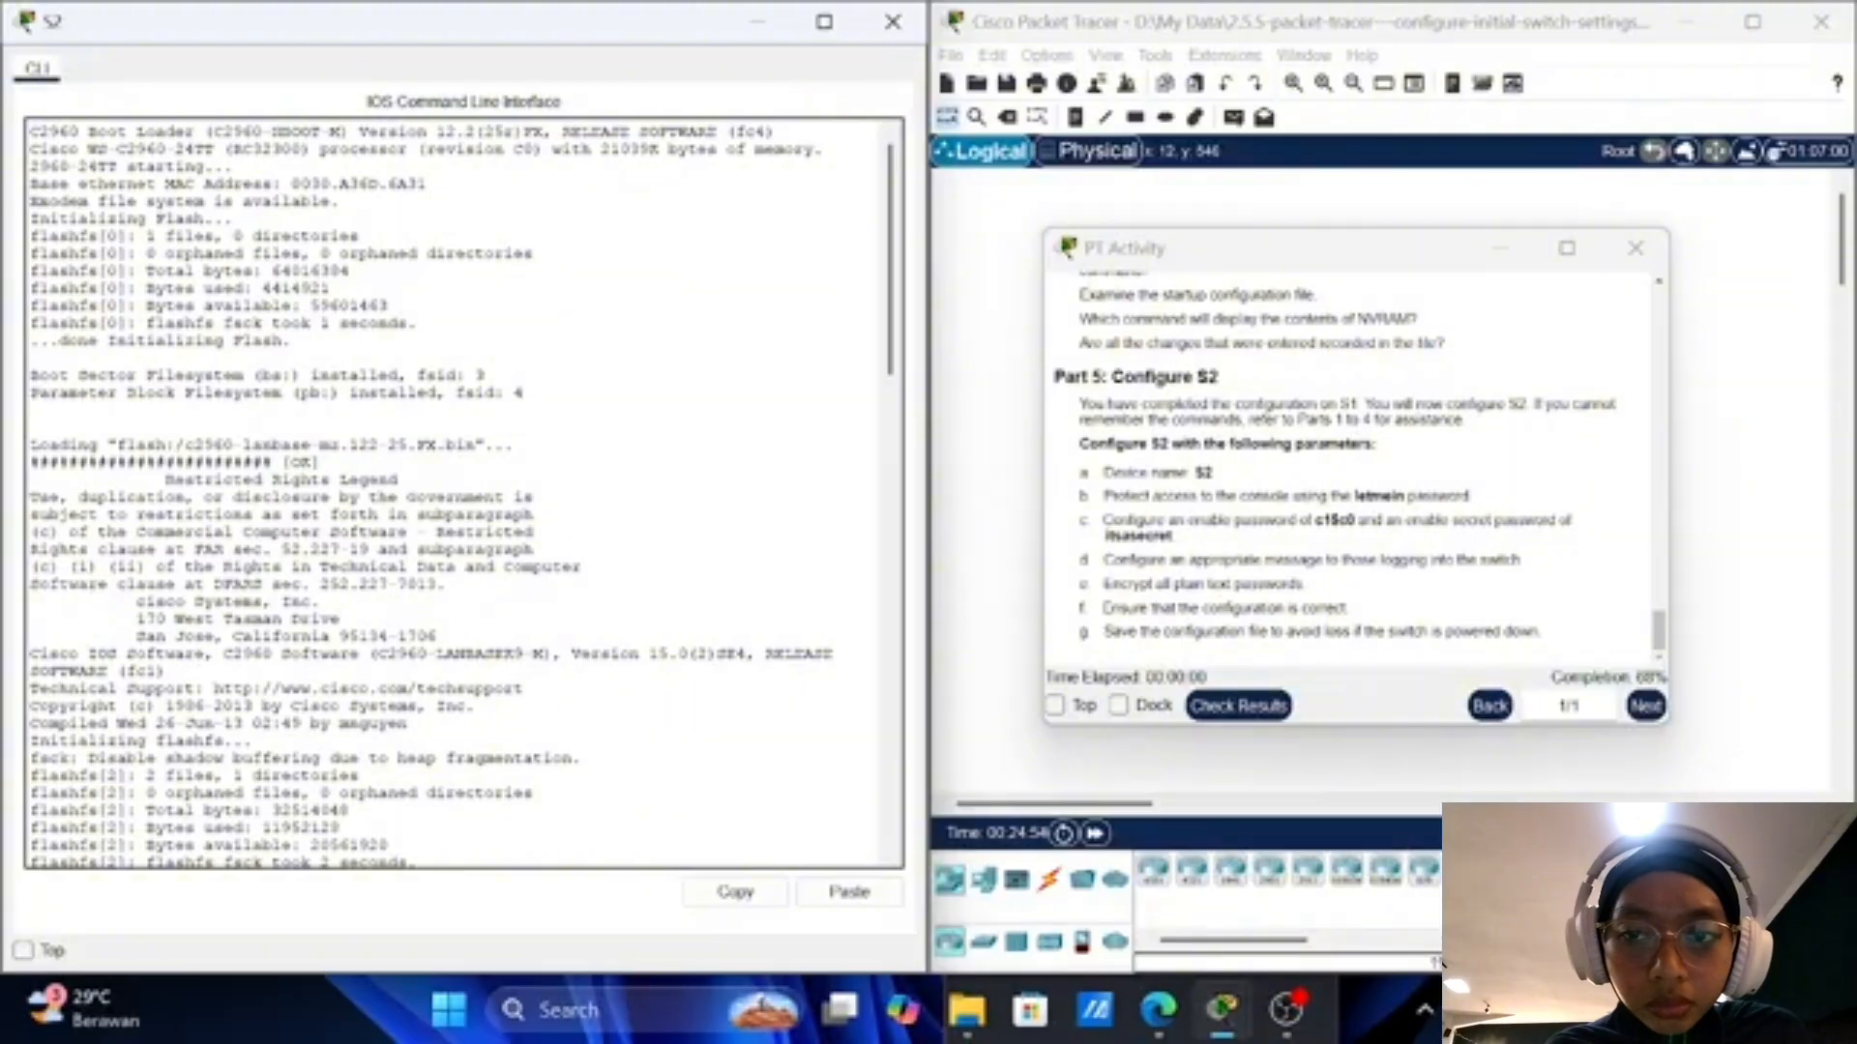
scroll(464, 493, "down", 14)
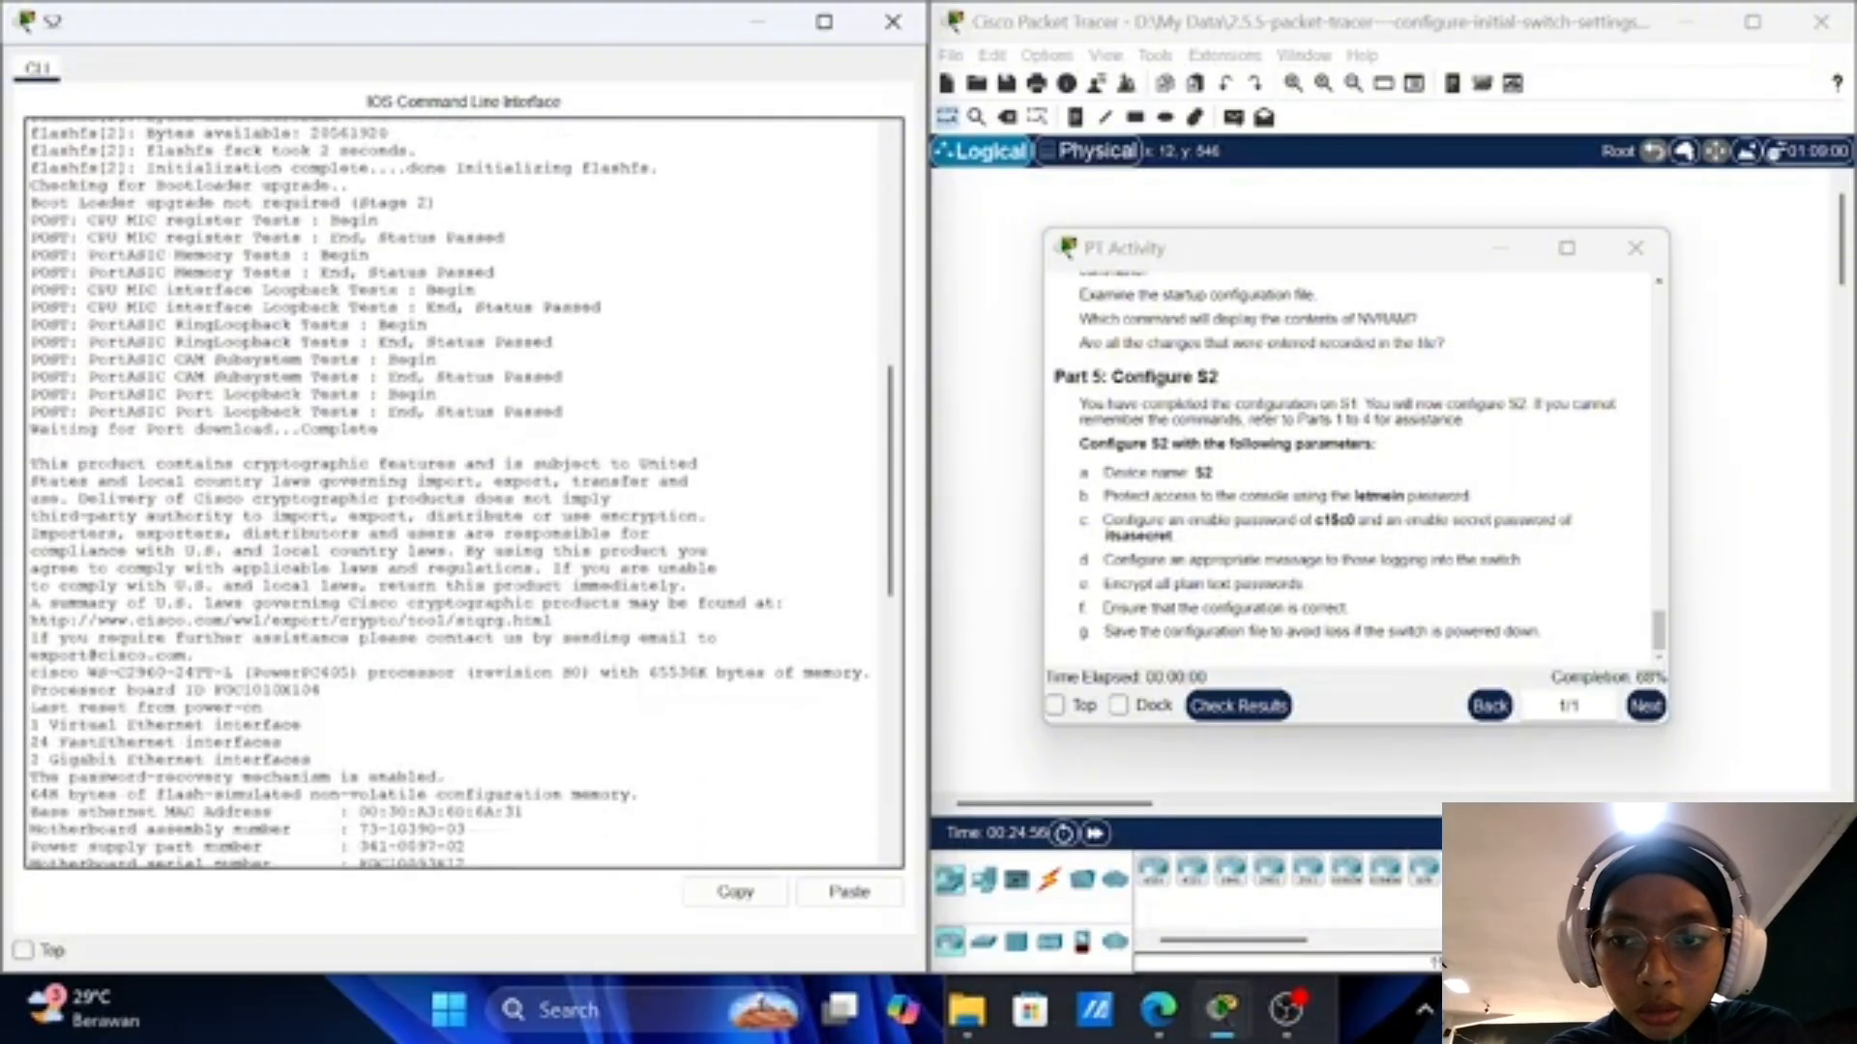
scroll(464, 493, "down", 12)
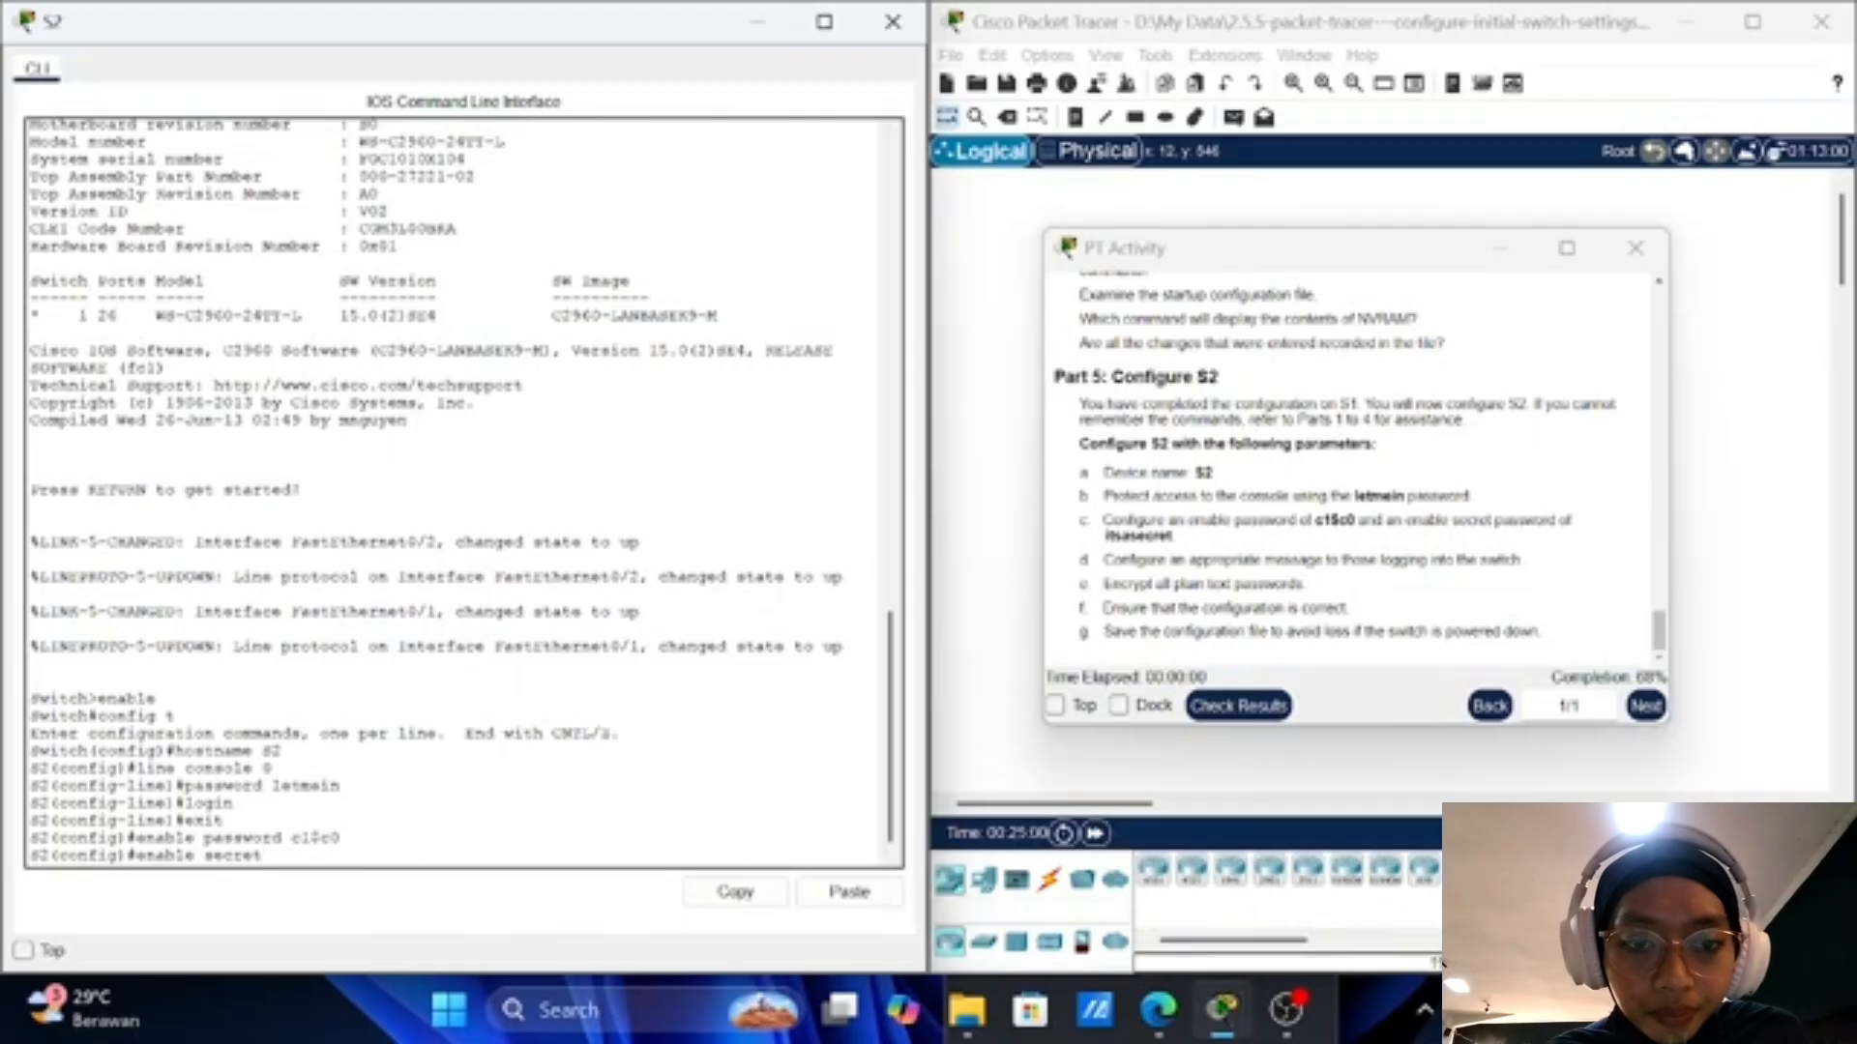
type("its")
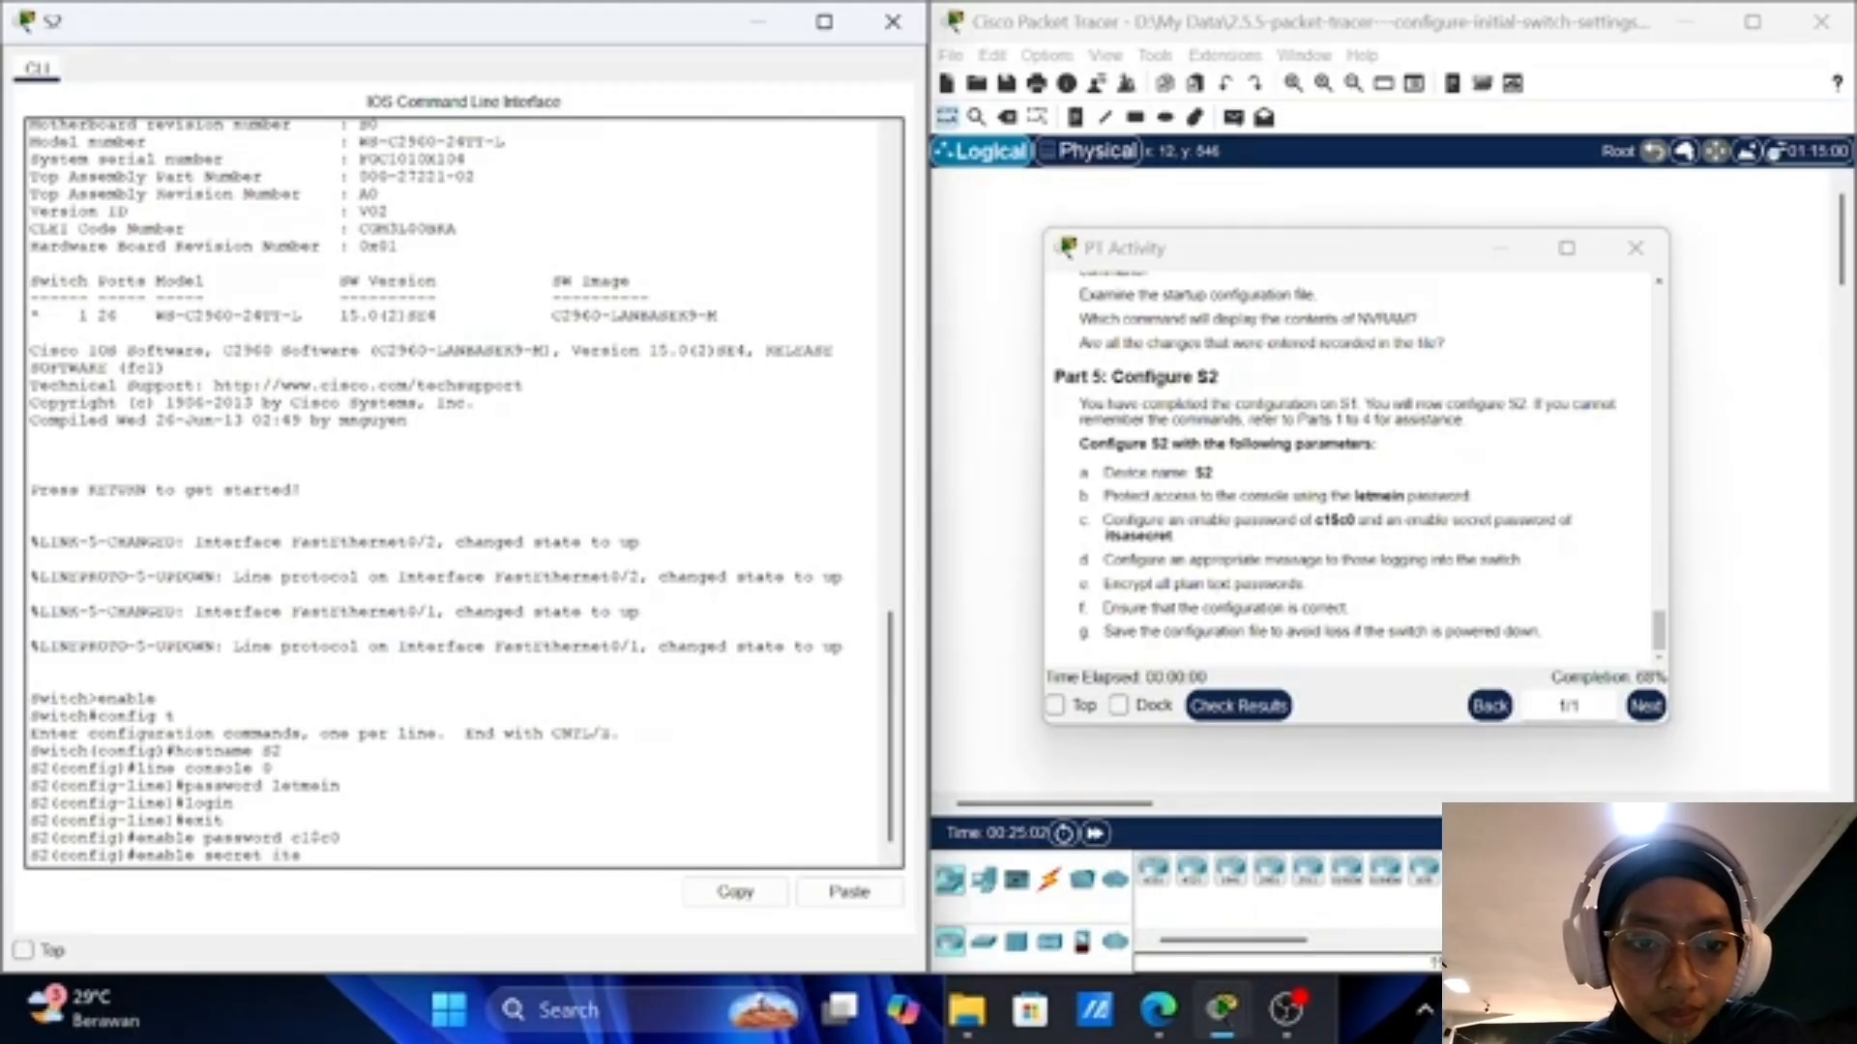
type("a")
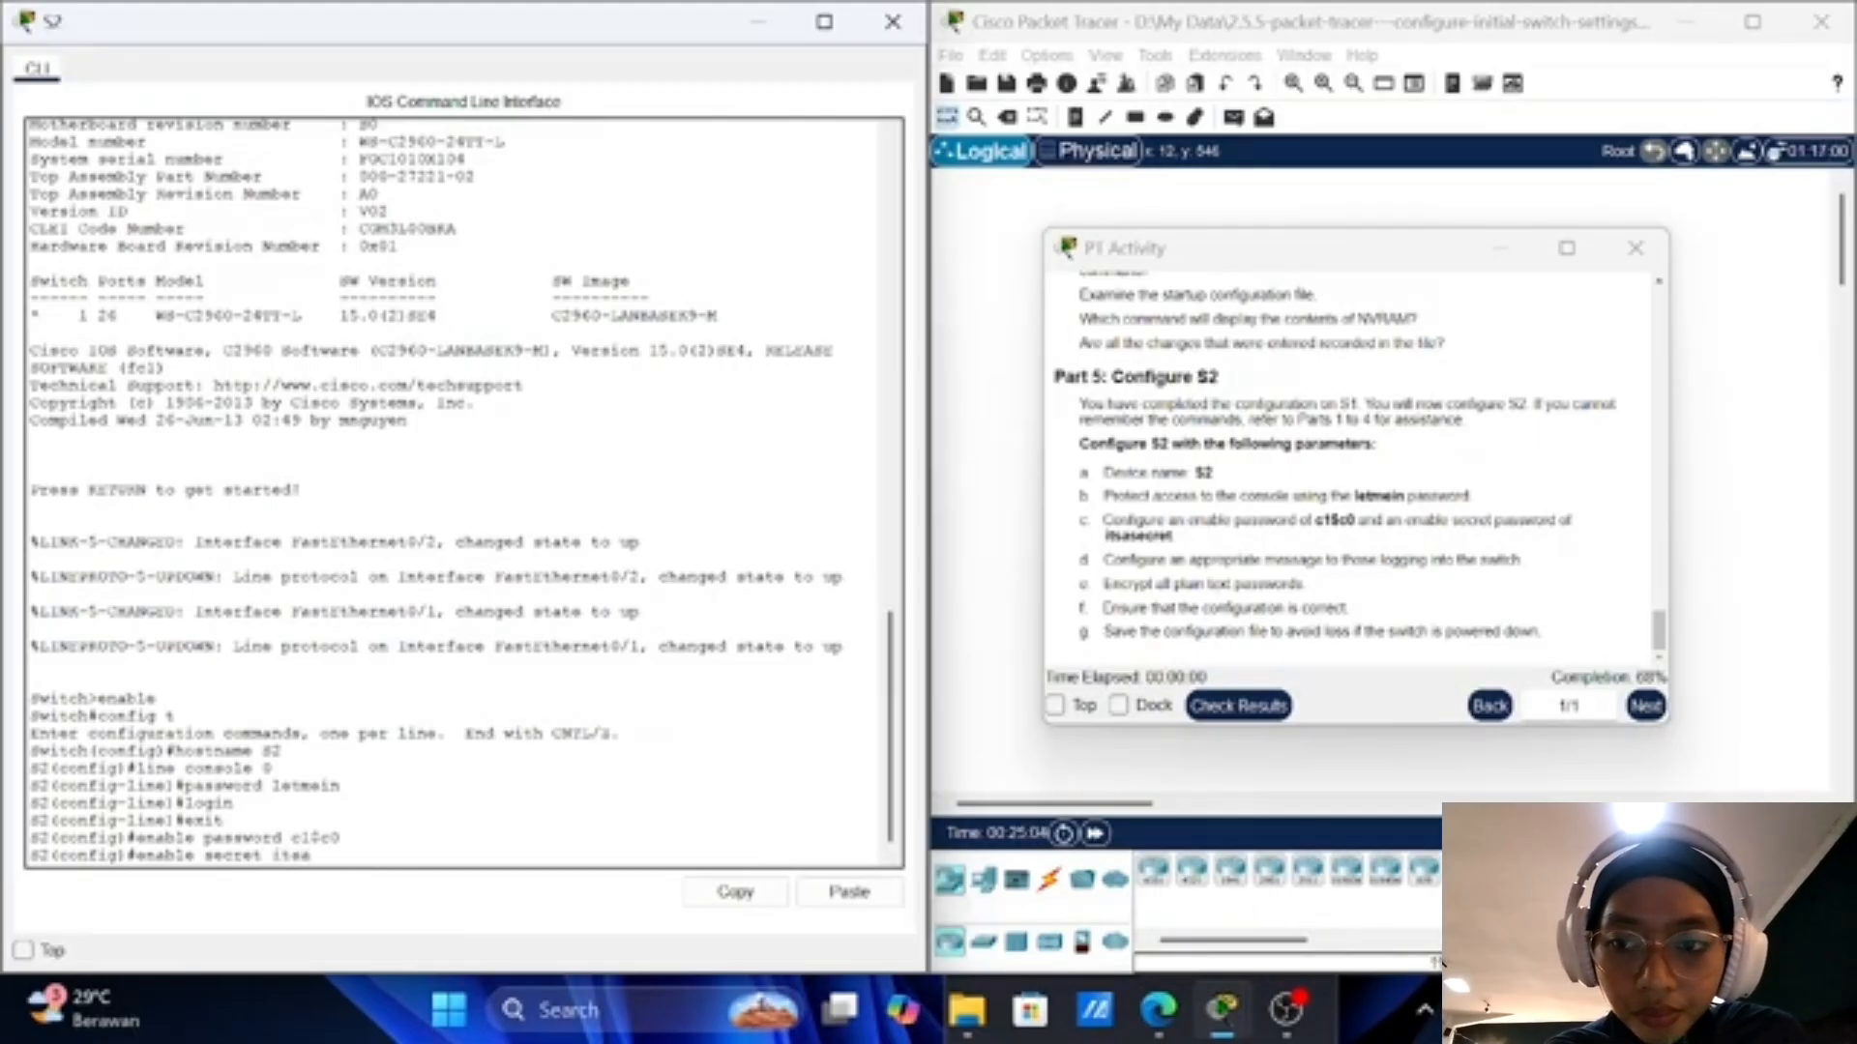
type("secret")
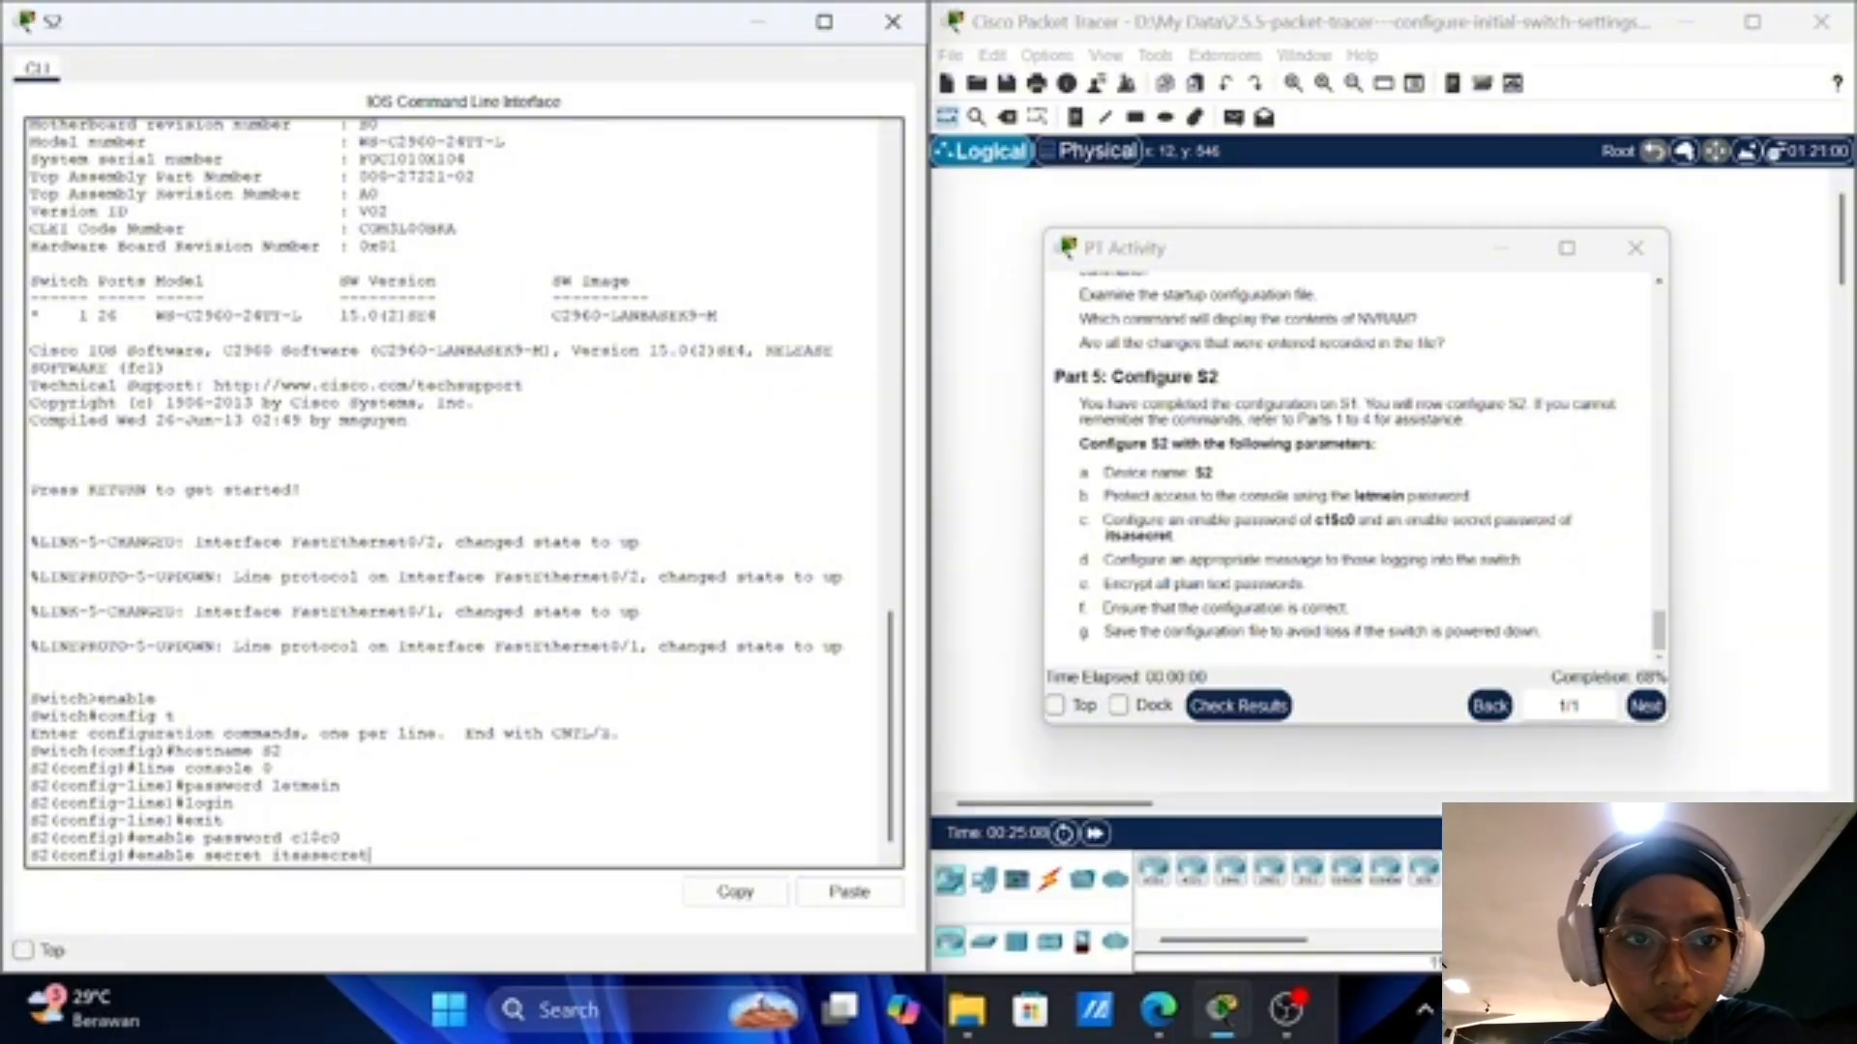
key("Return")
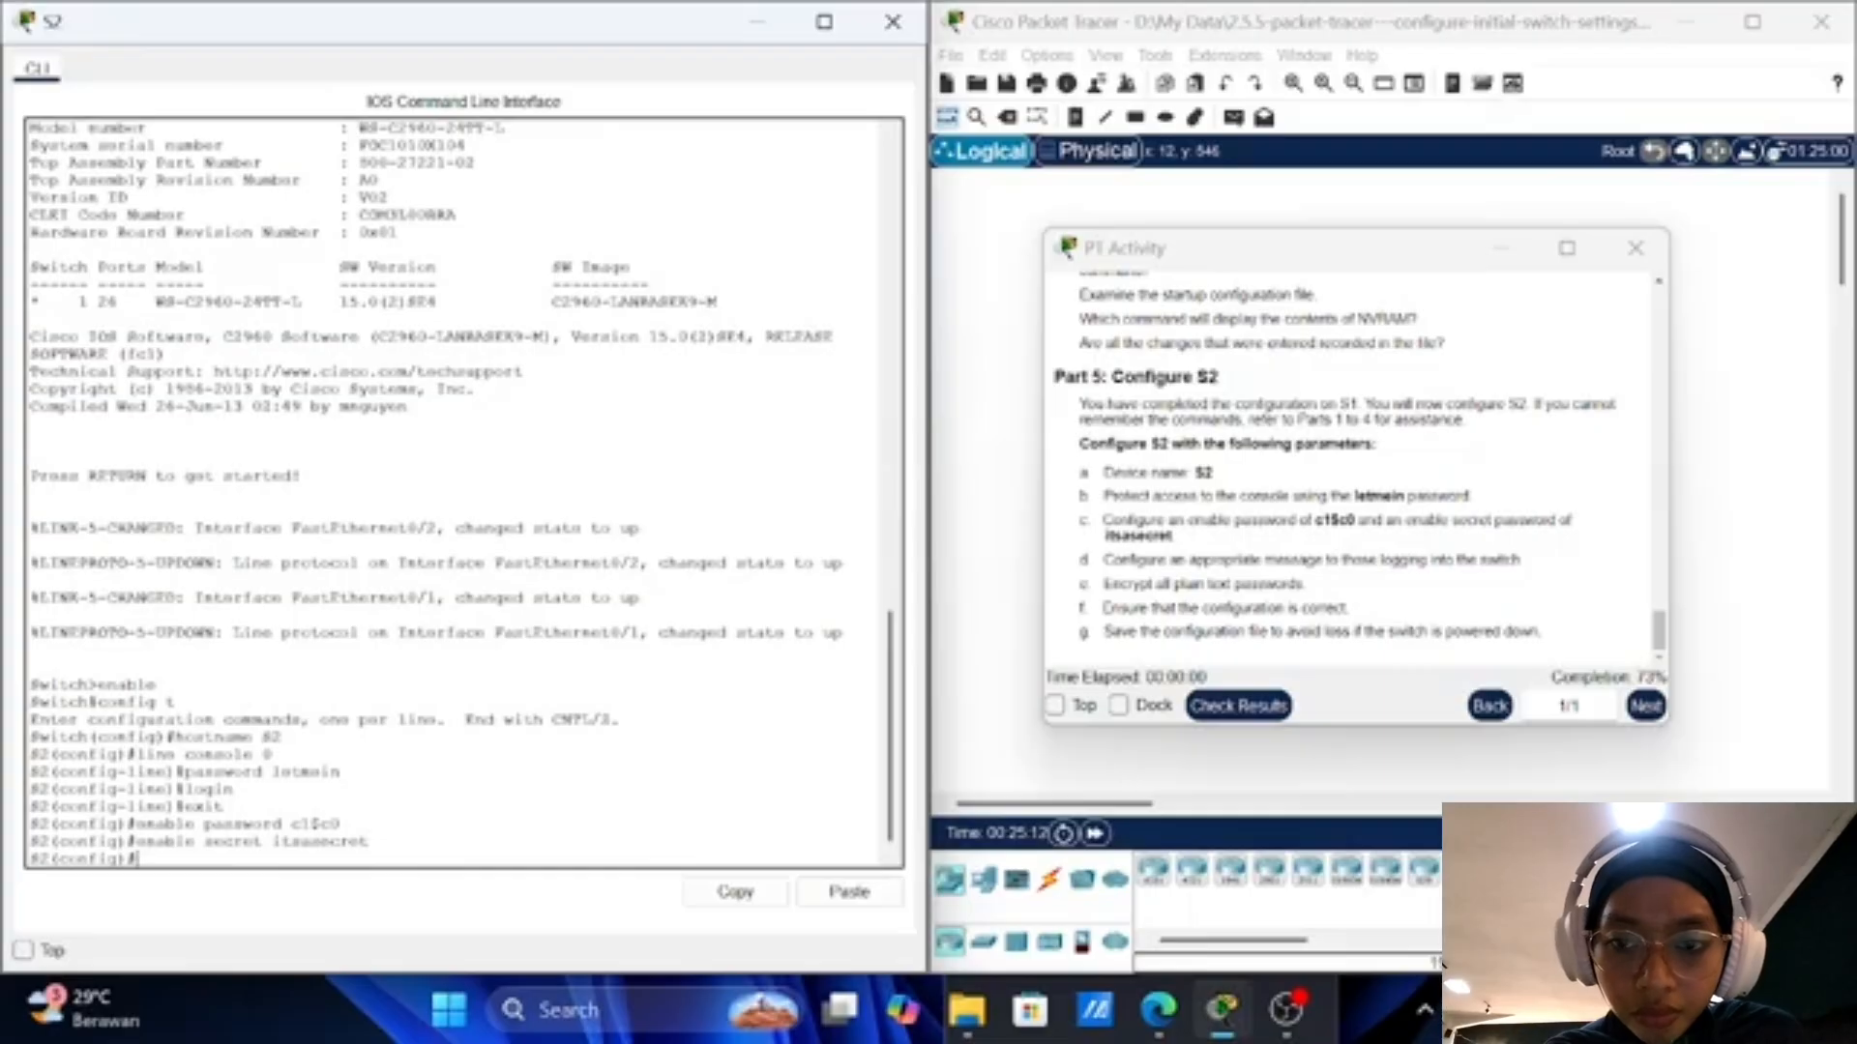
Step: Enter banner motd "This is S2 secure system. Authorized Access Only!" on S2
type("banner")
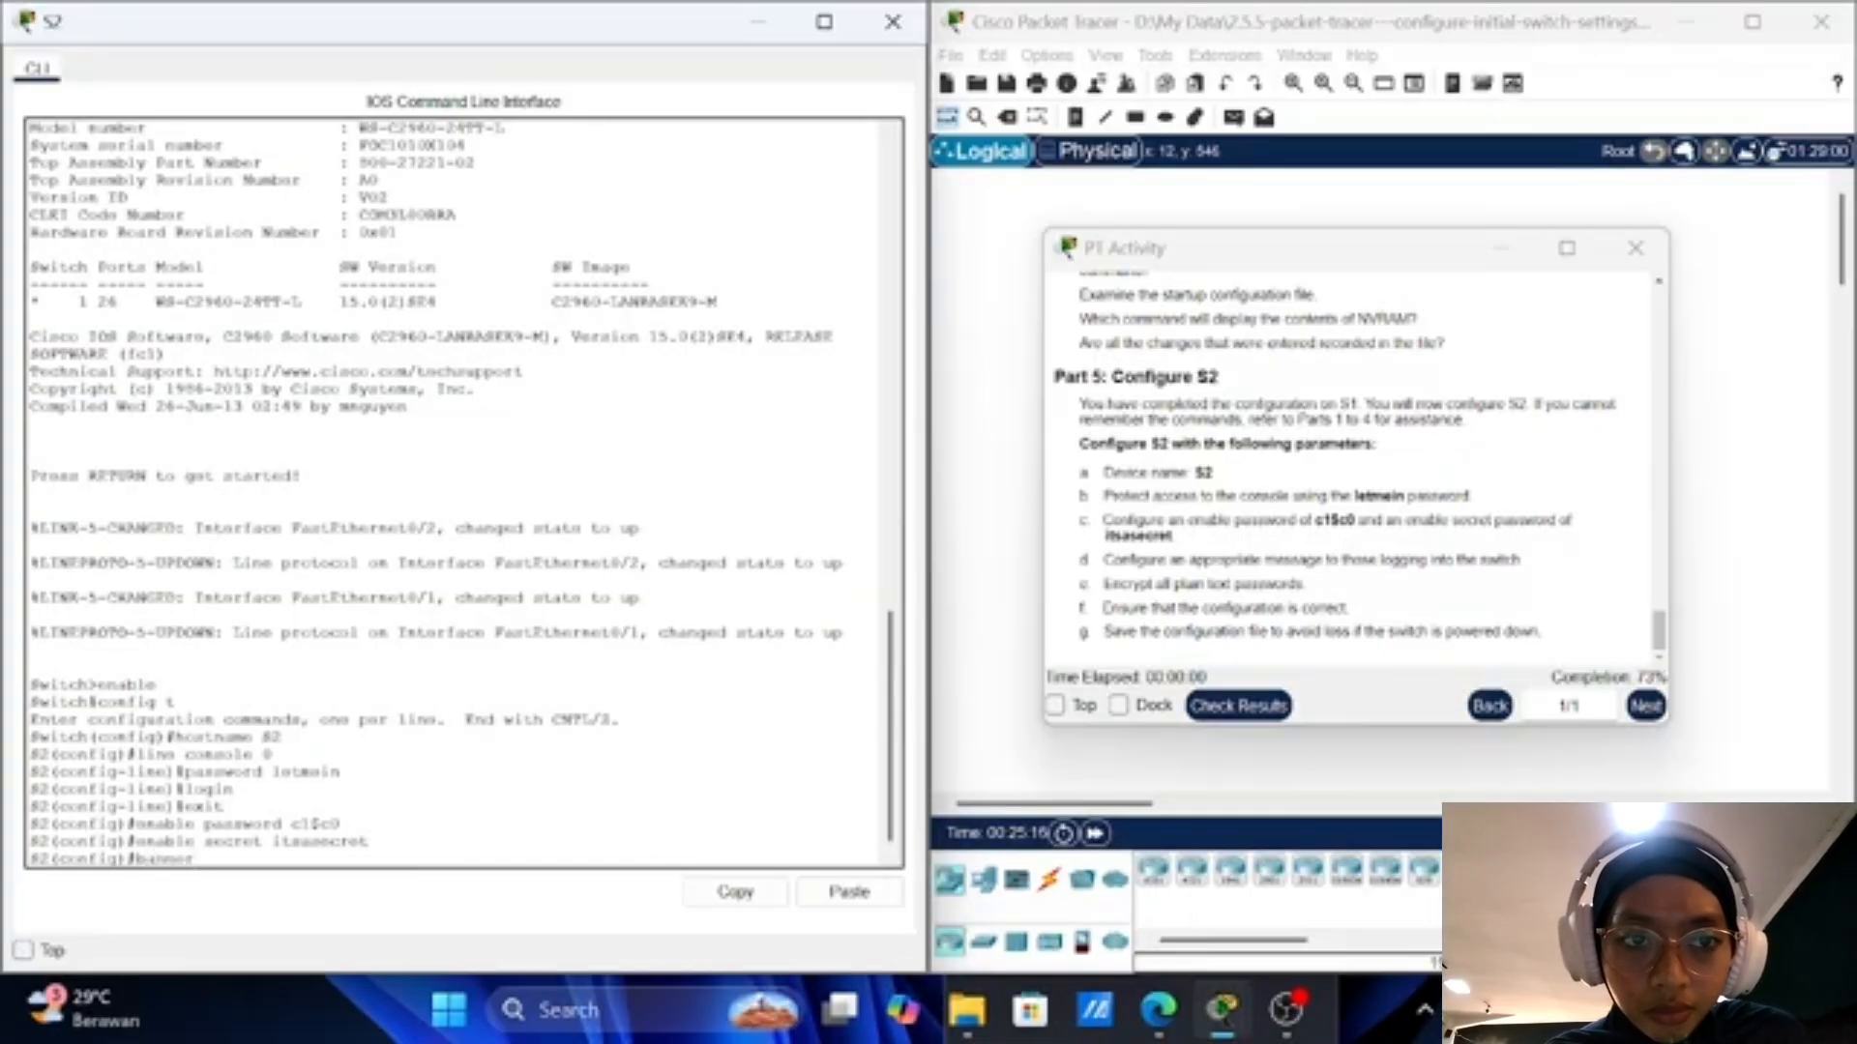
type(" mo")
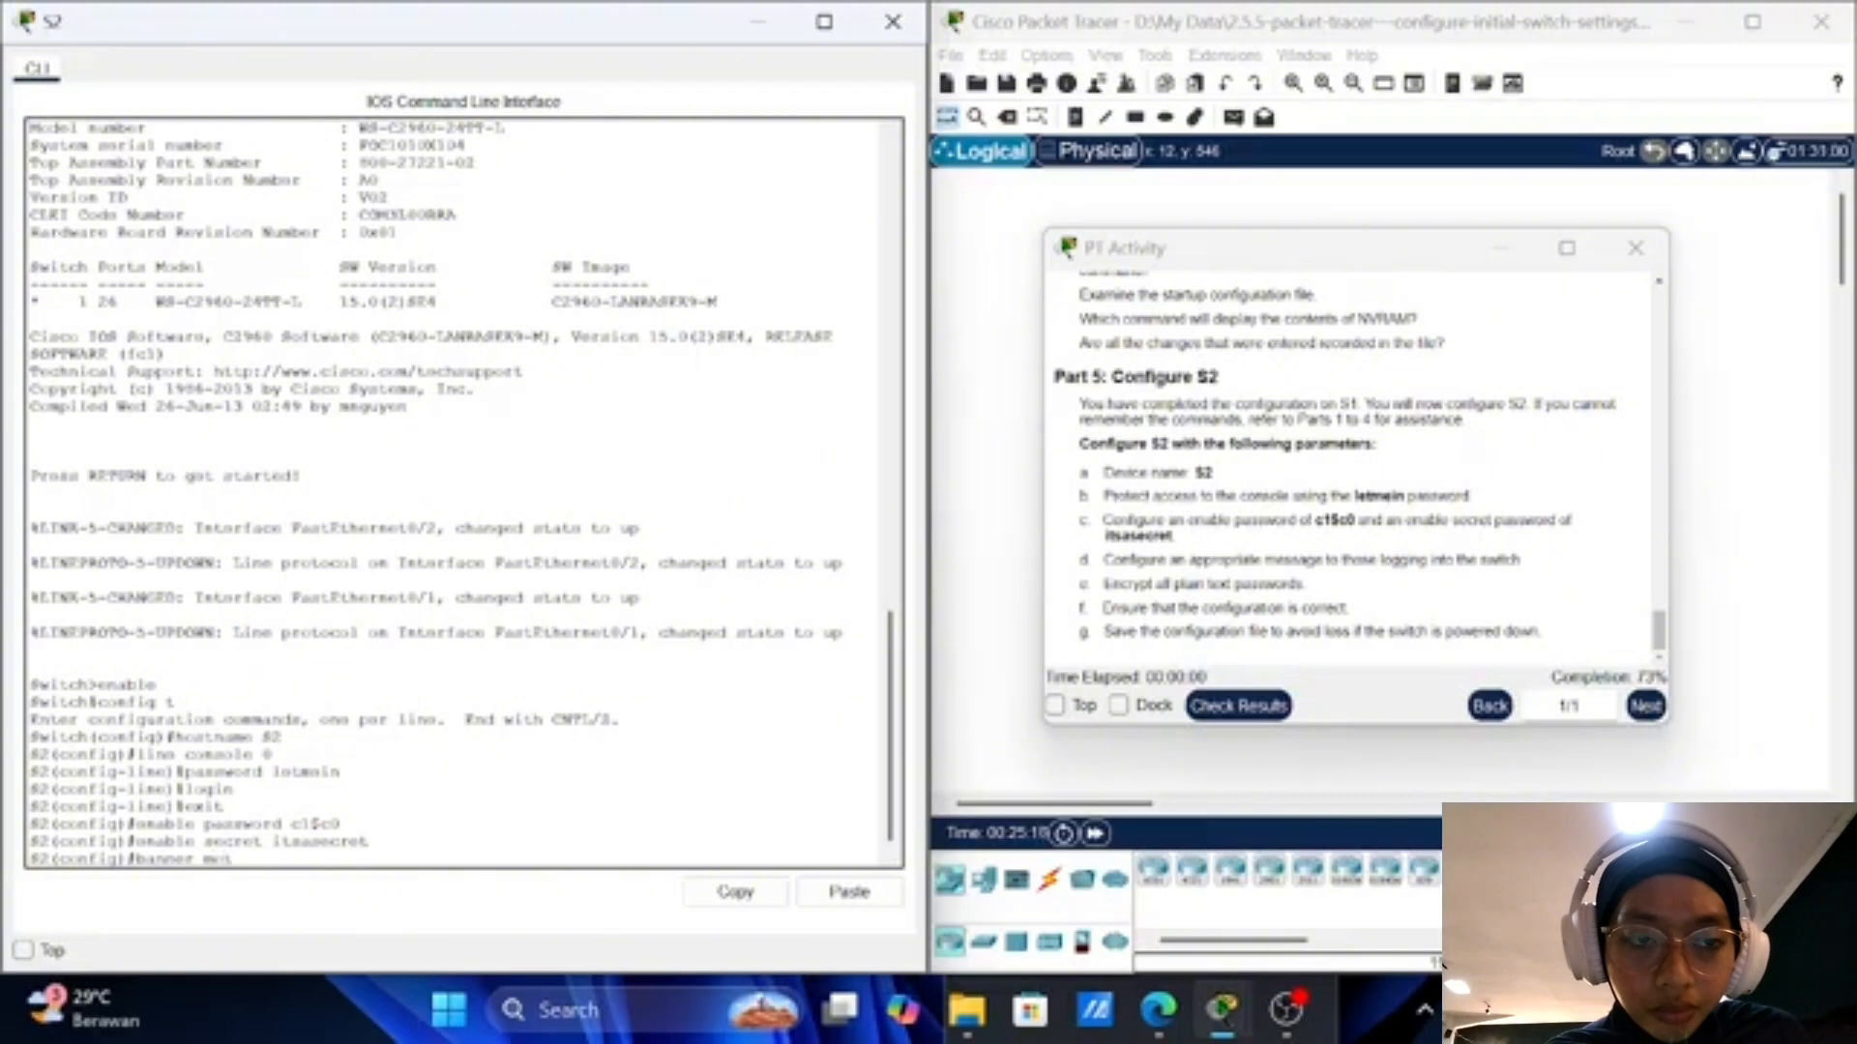
type("td")
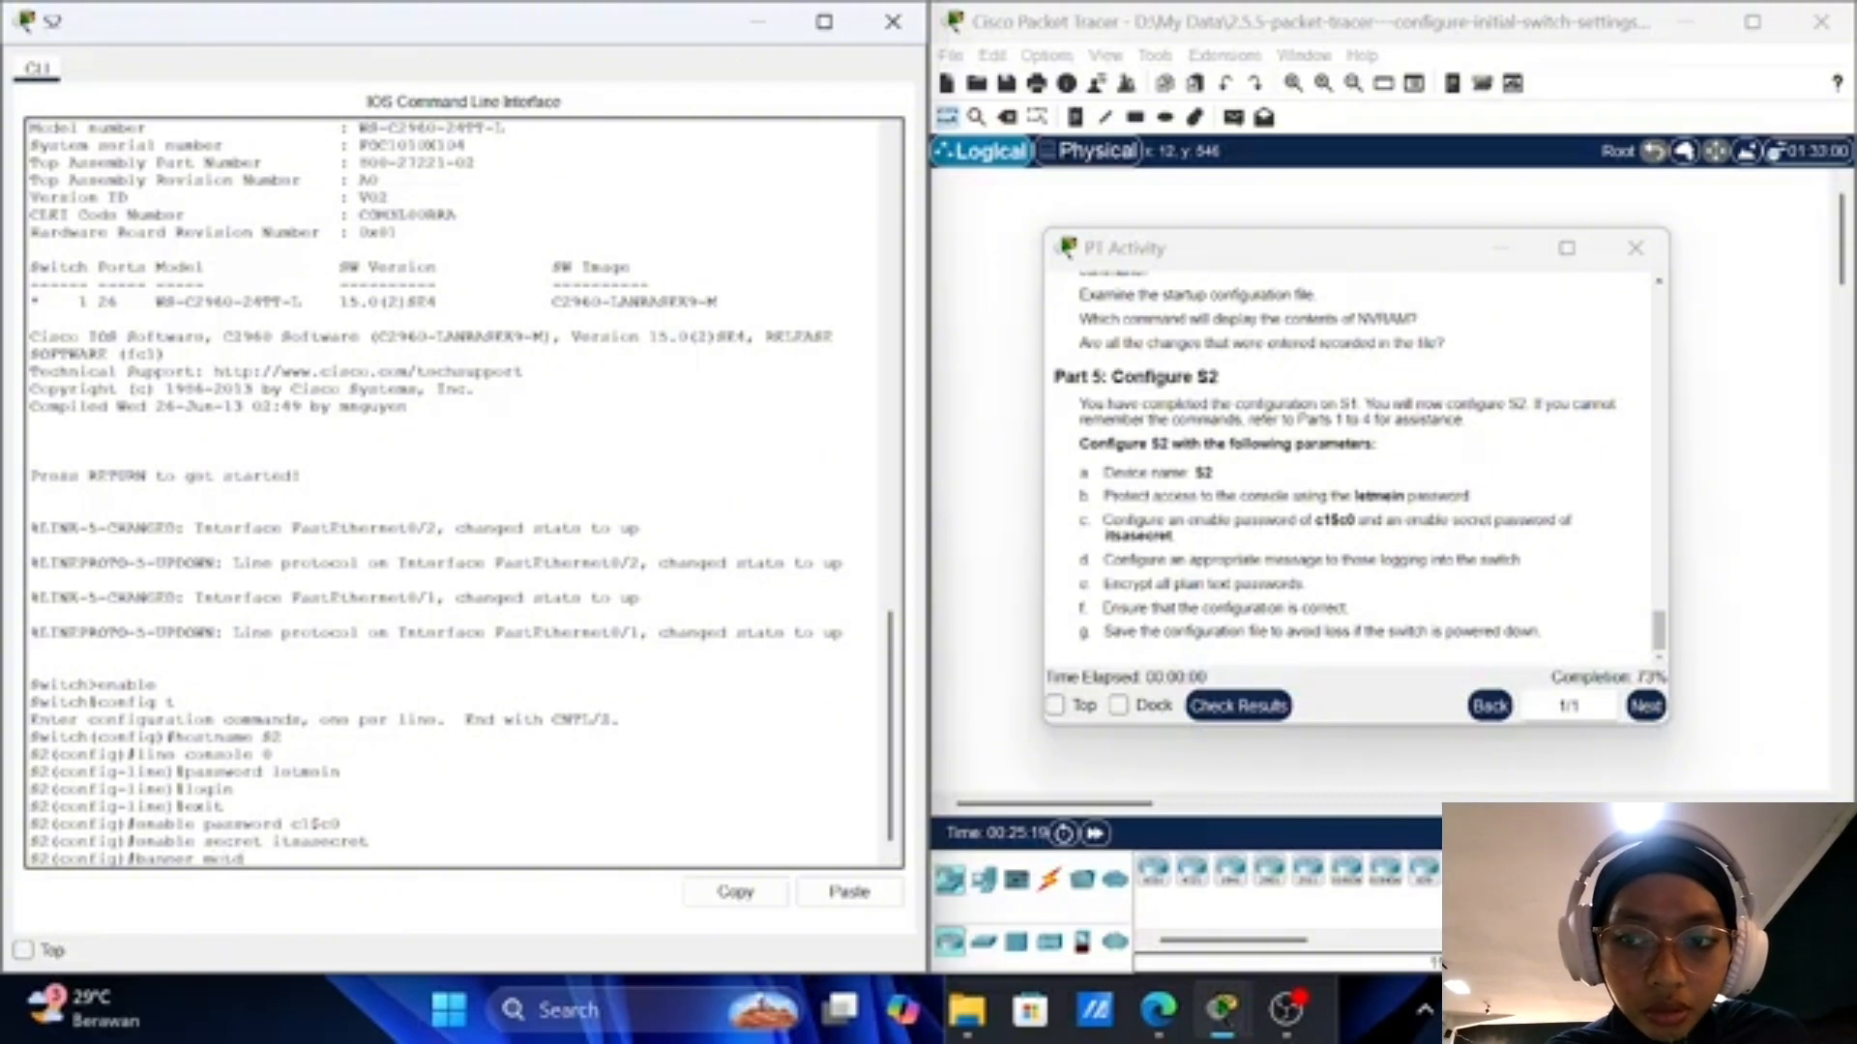
type(" \"")
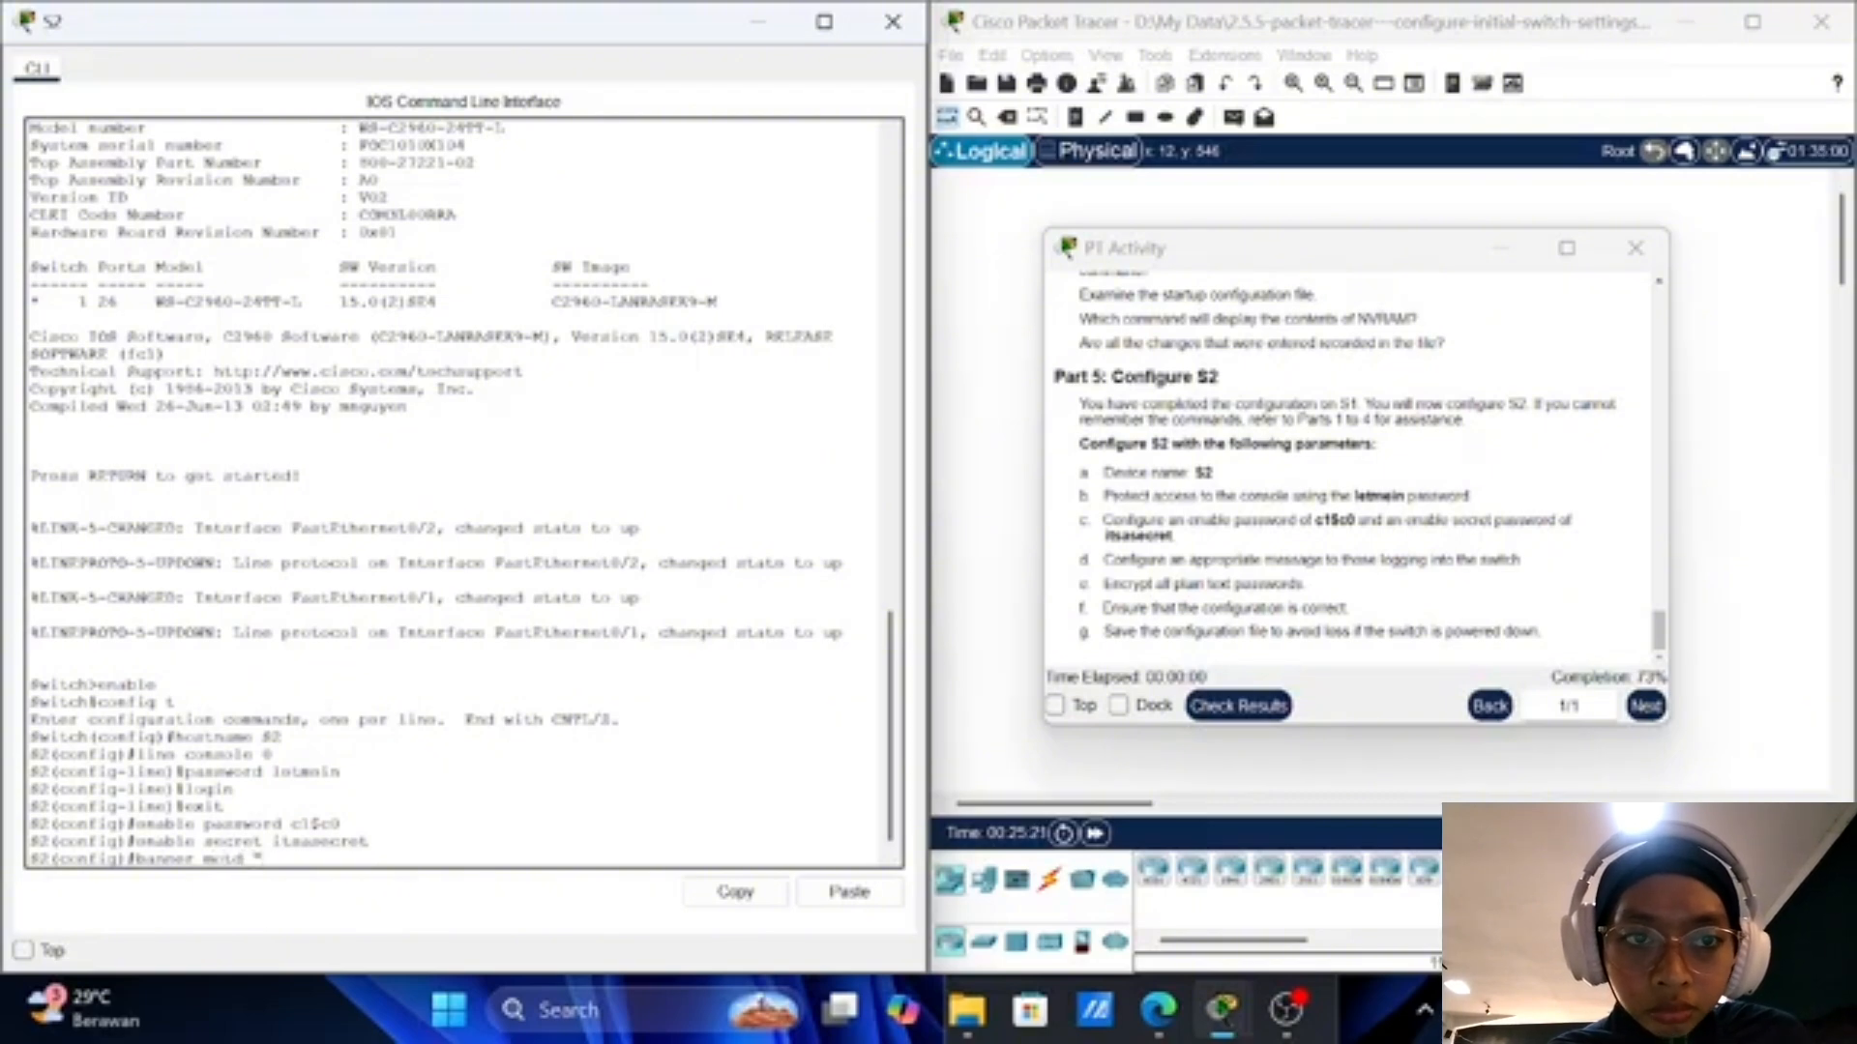
type("Thi")
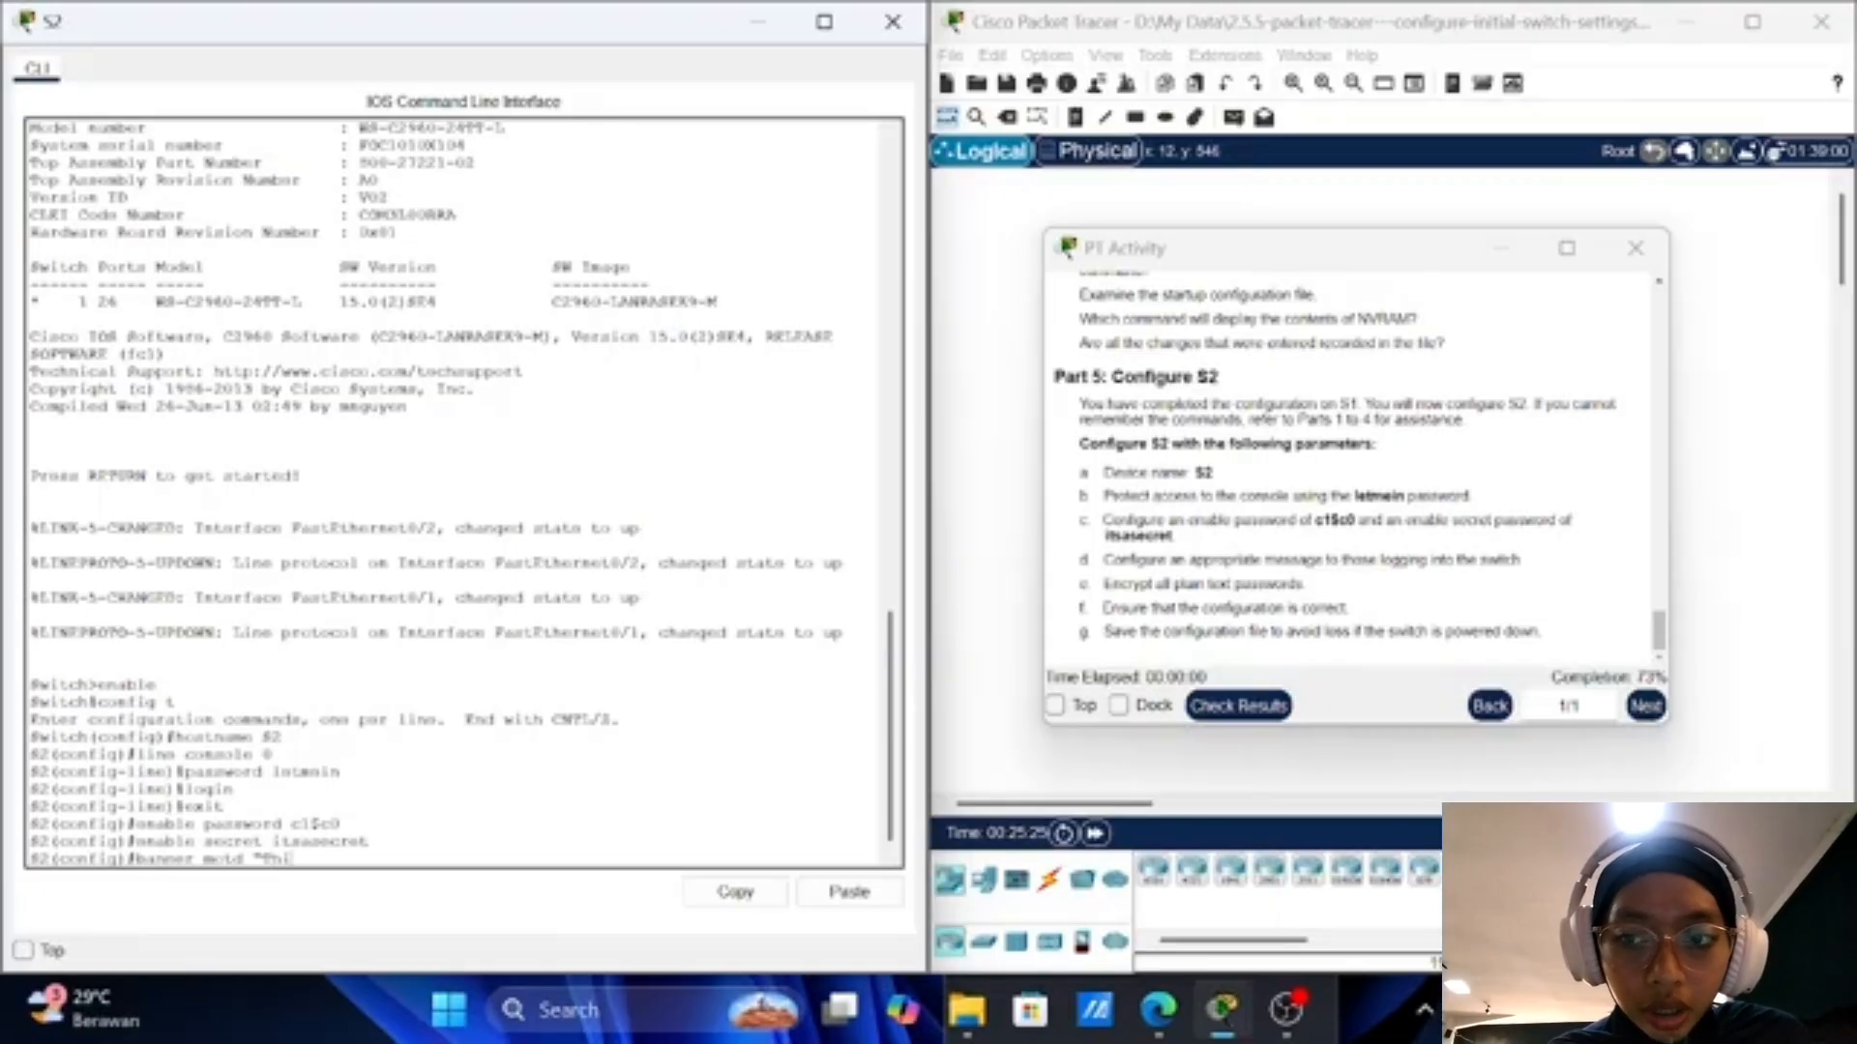
type("s")
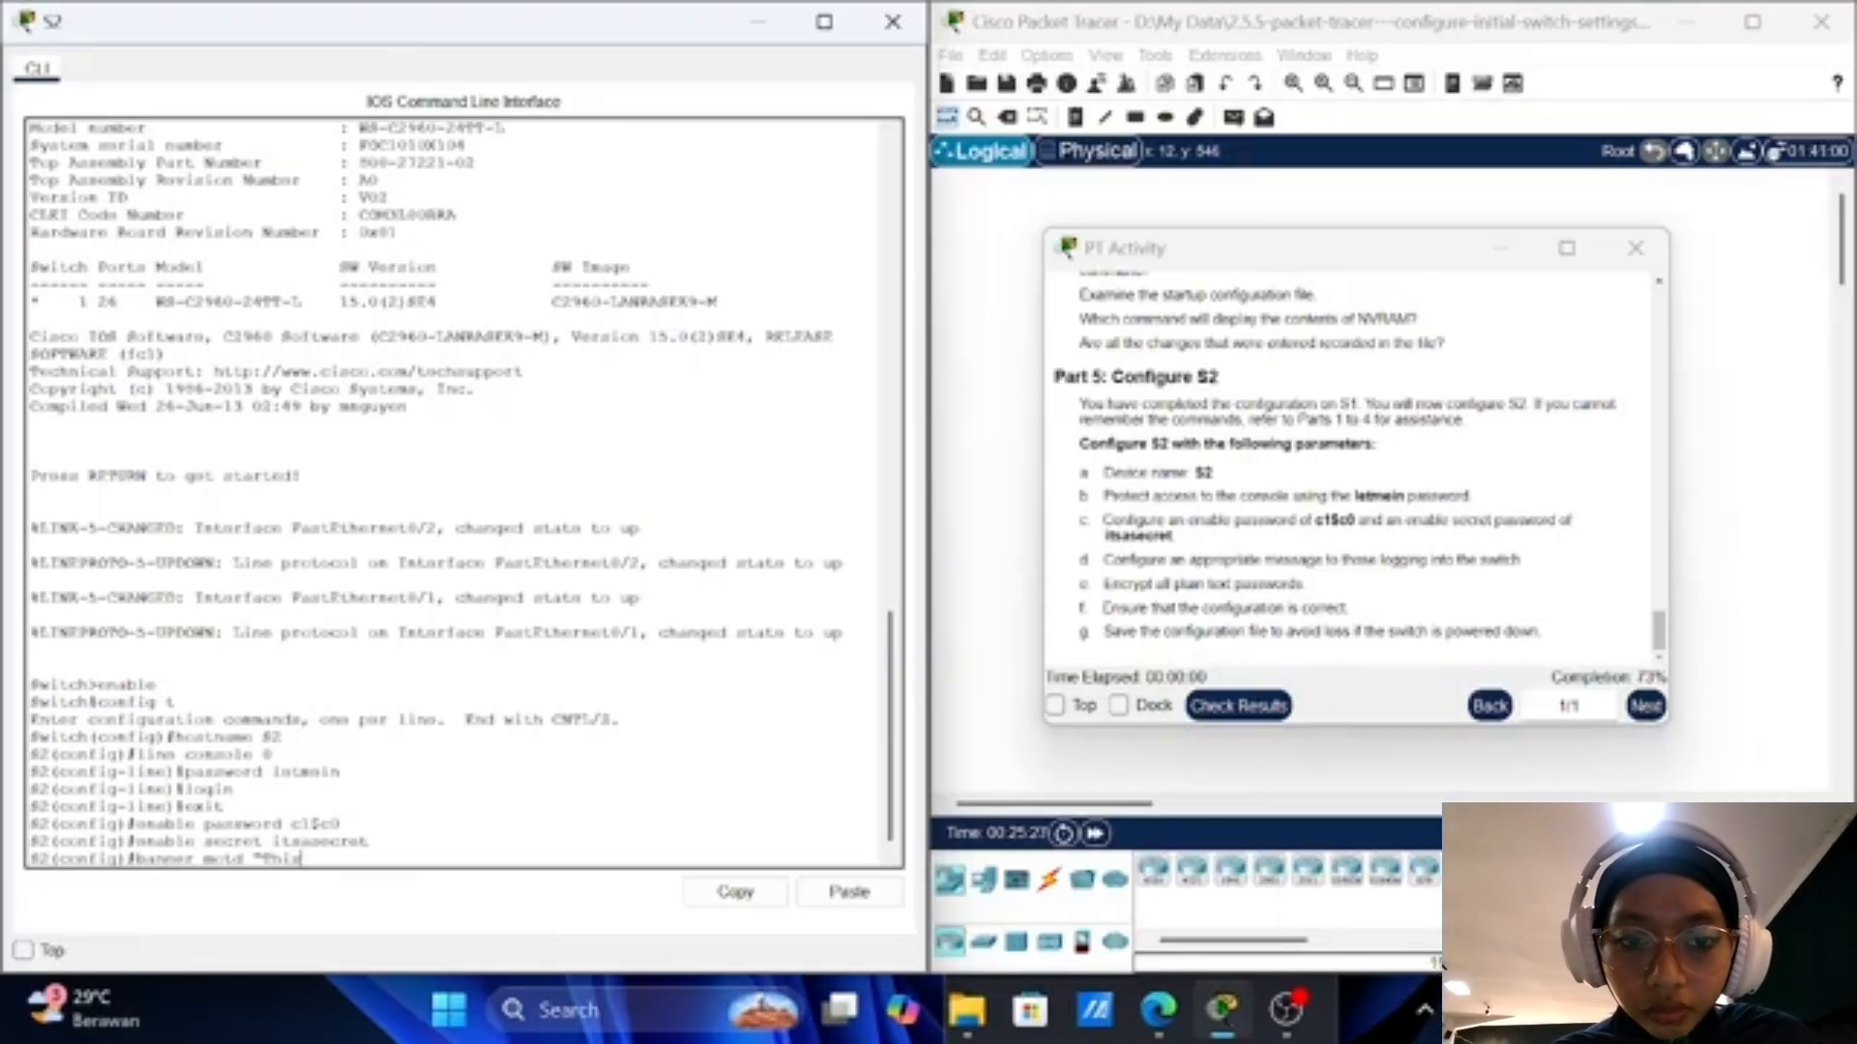
type(" is")
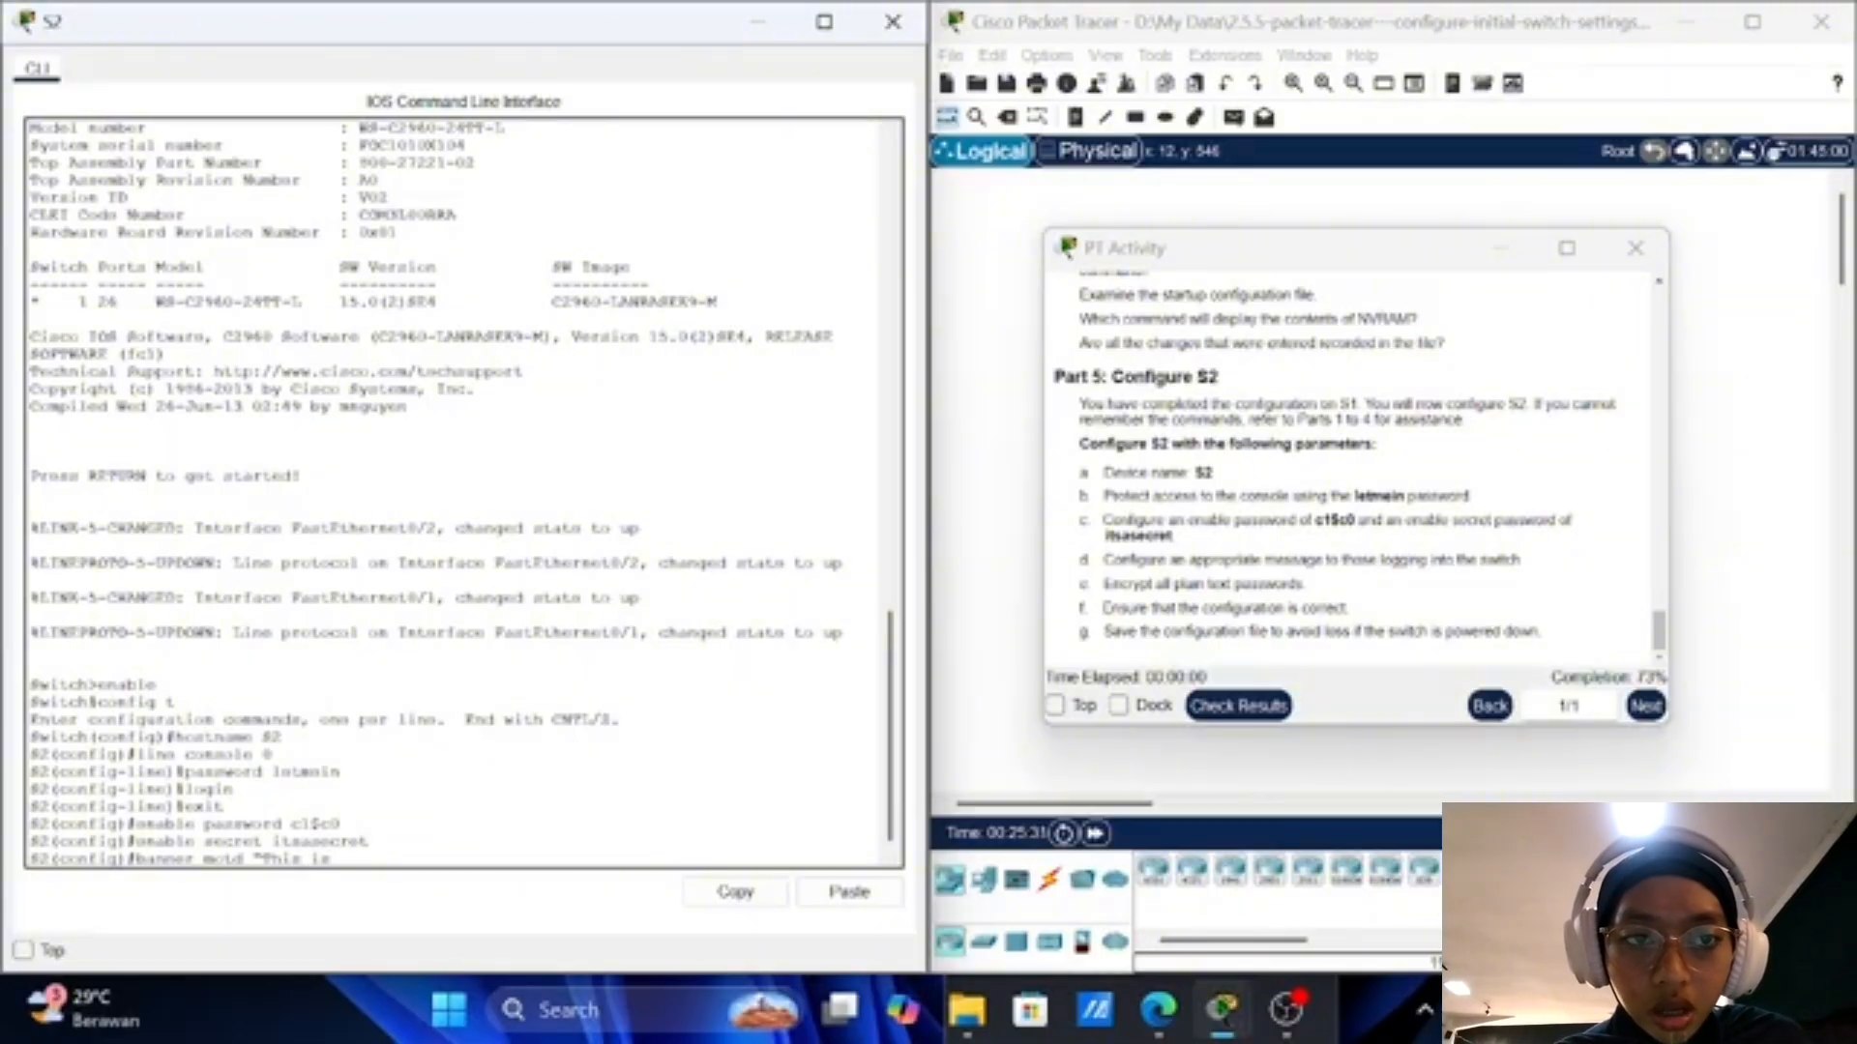
type(" a")
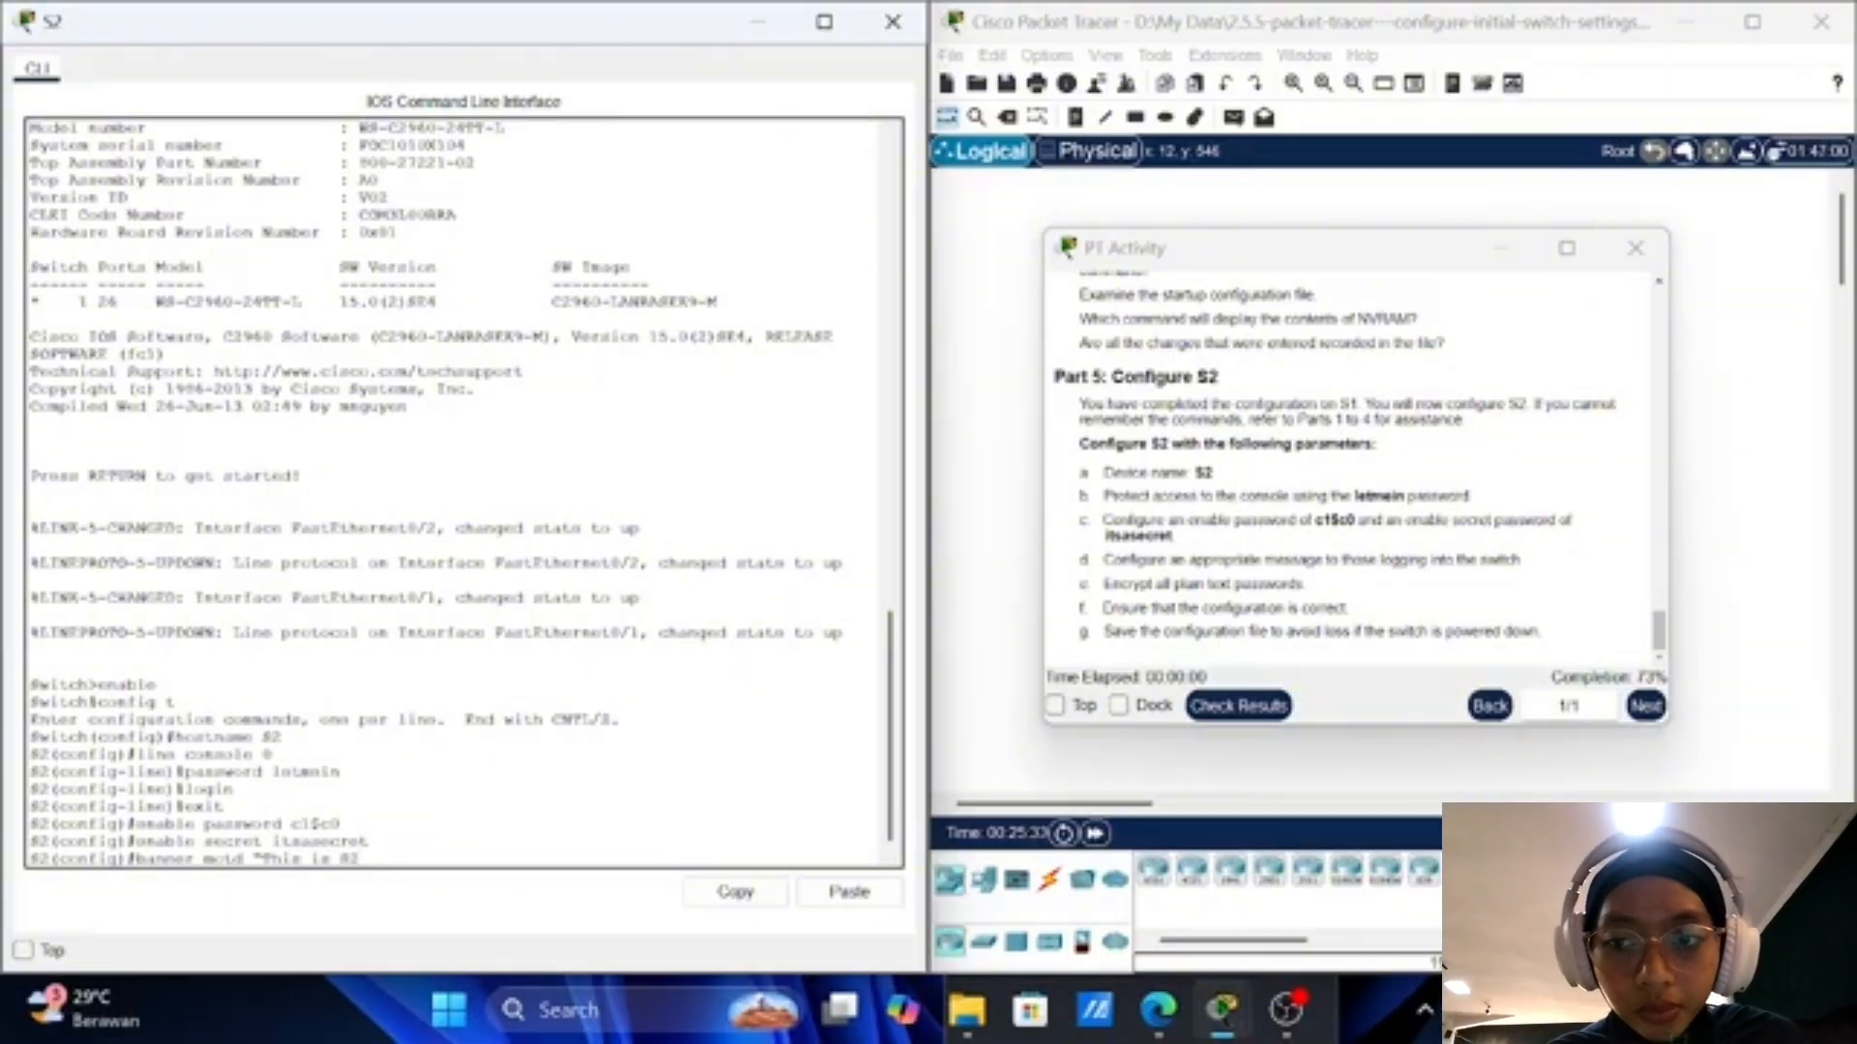
type(" secure")
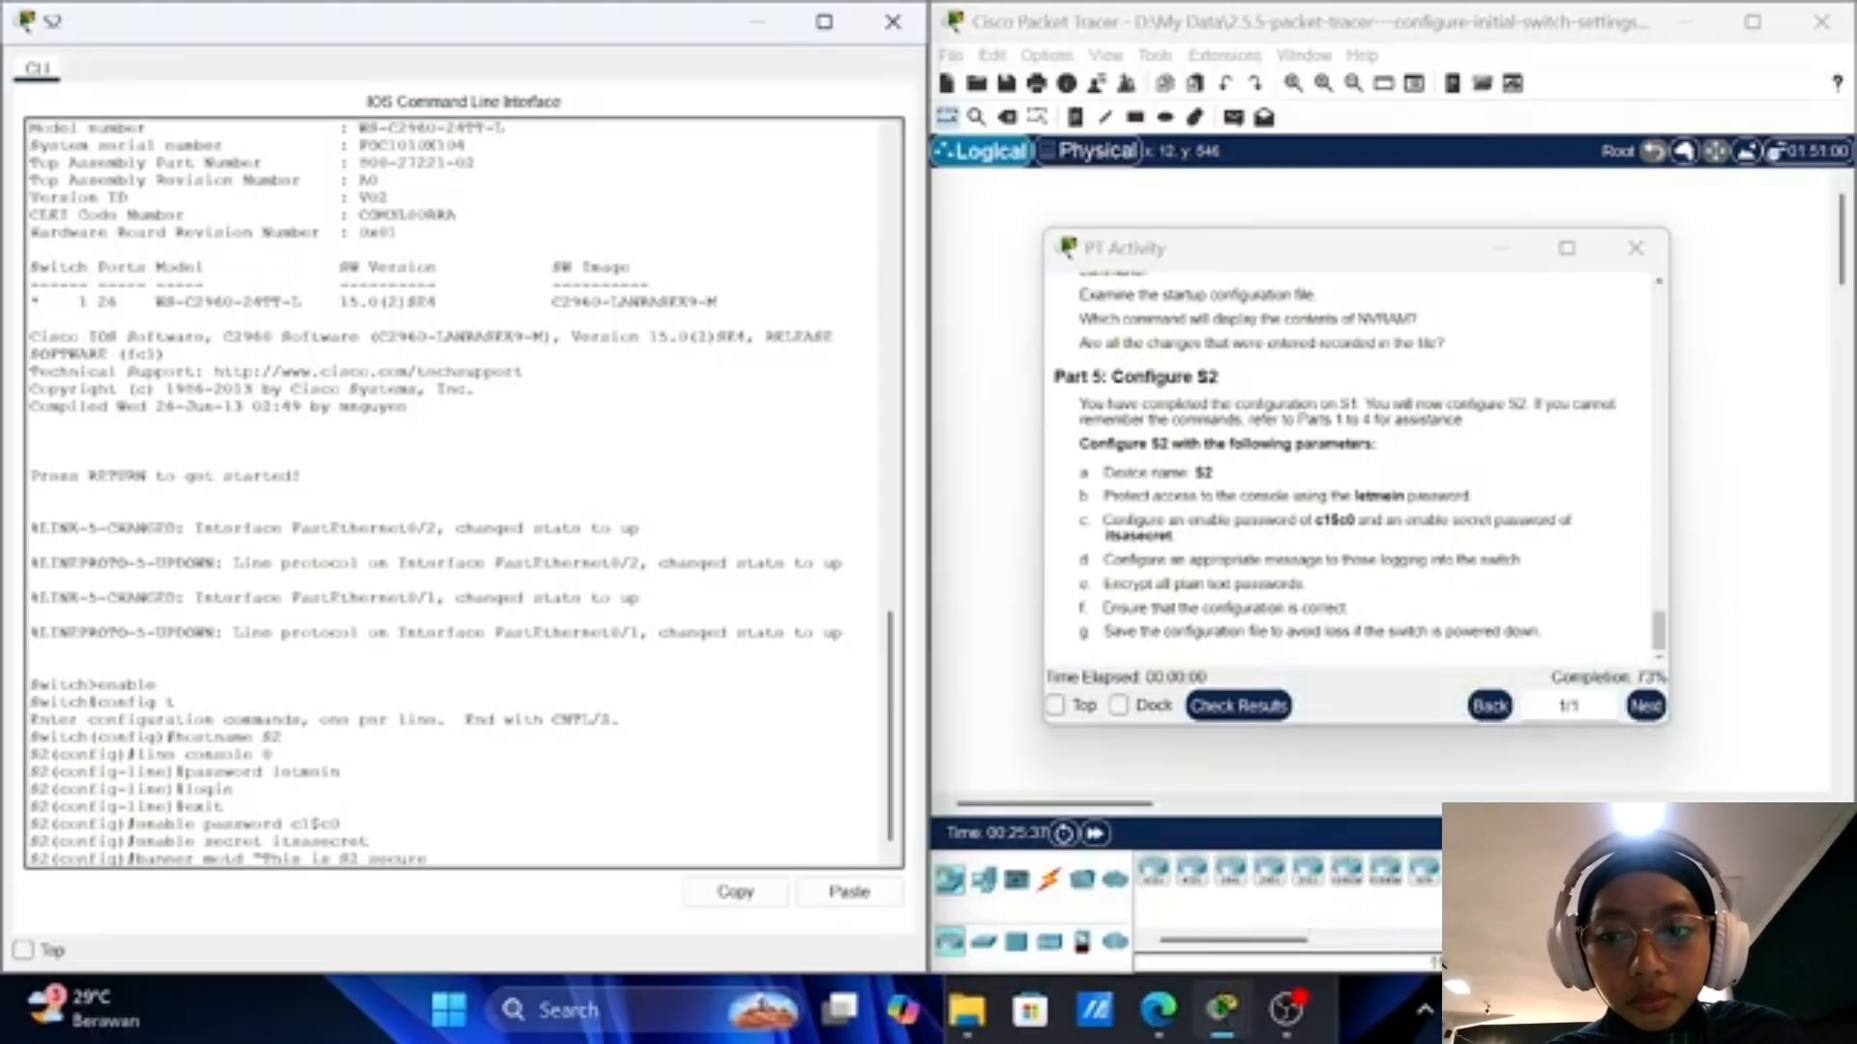
type(" system")
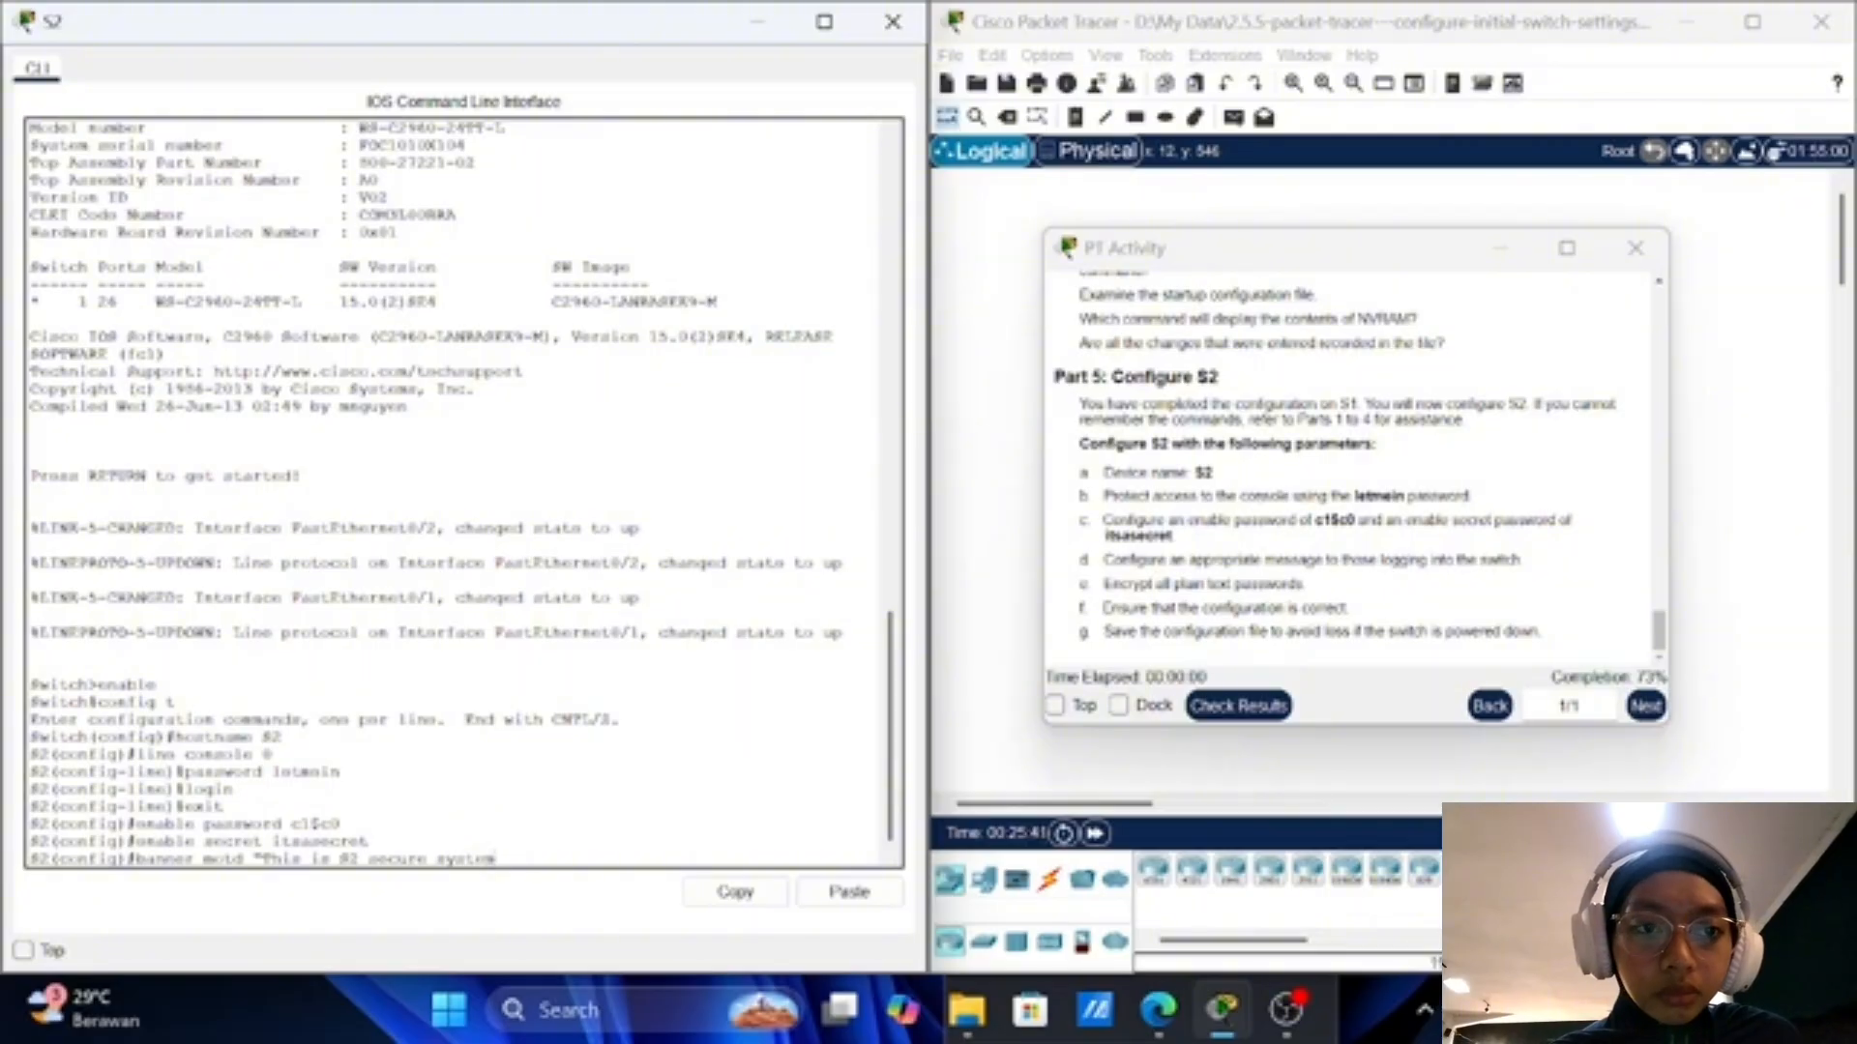
type(".")
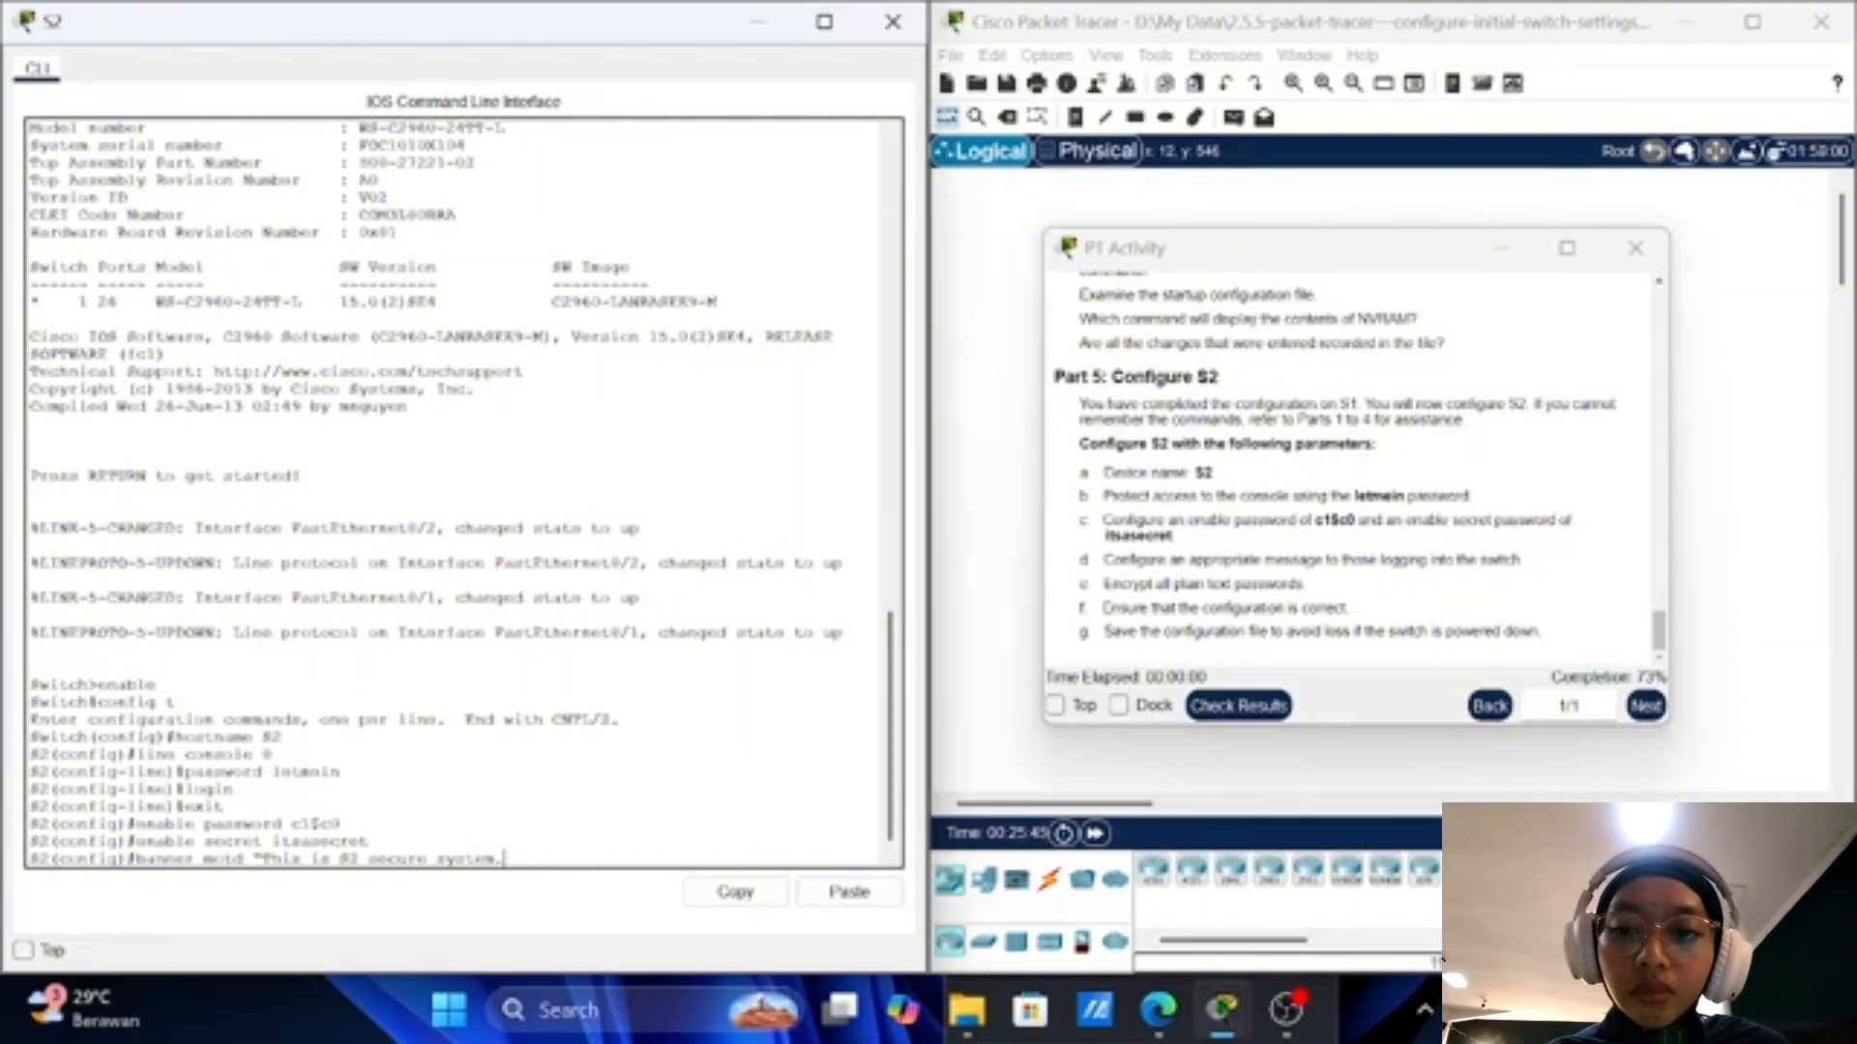
type("\"")
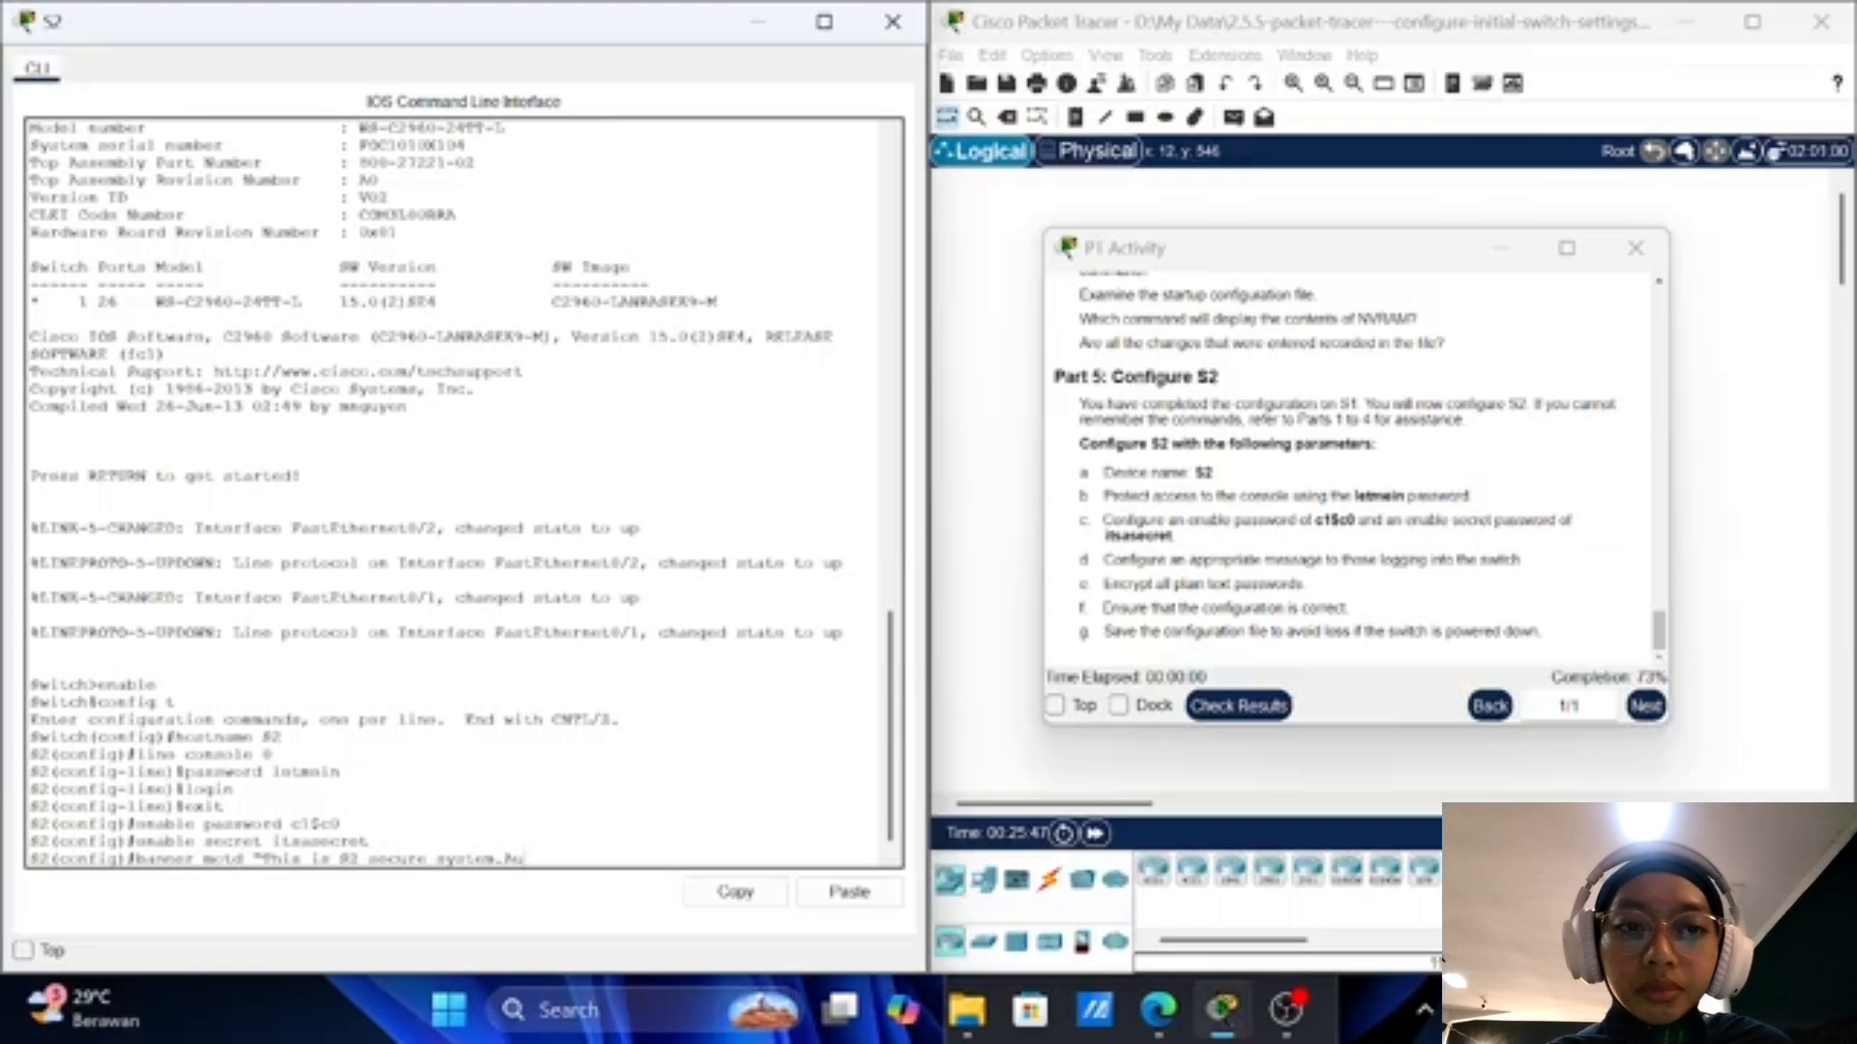
type("Auto")
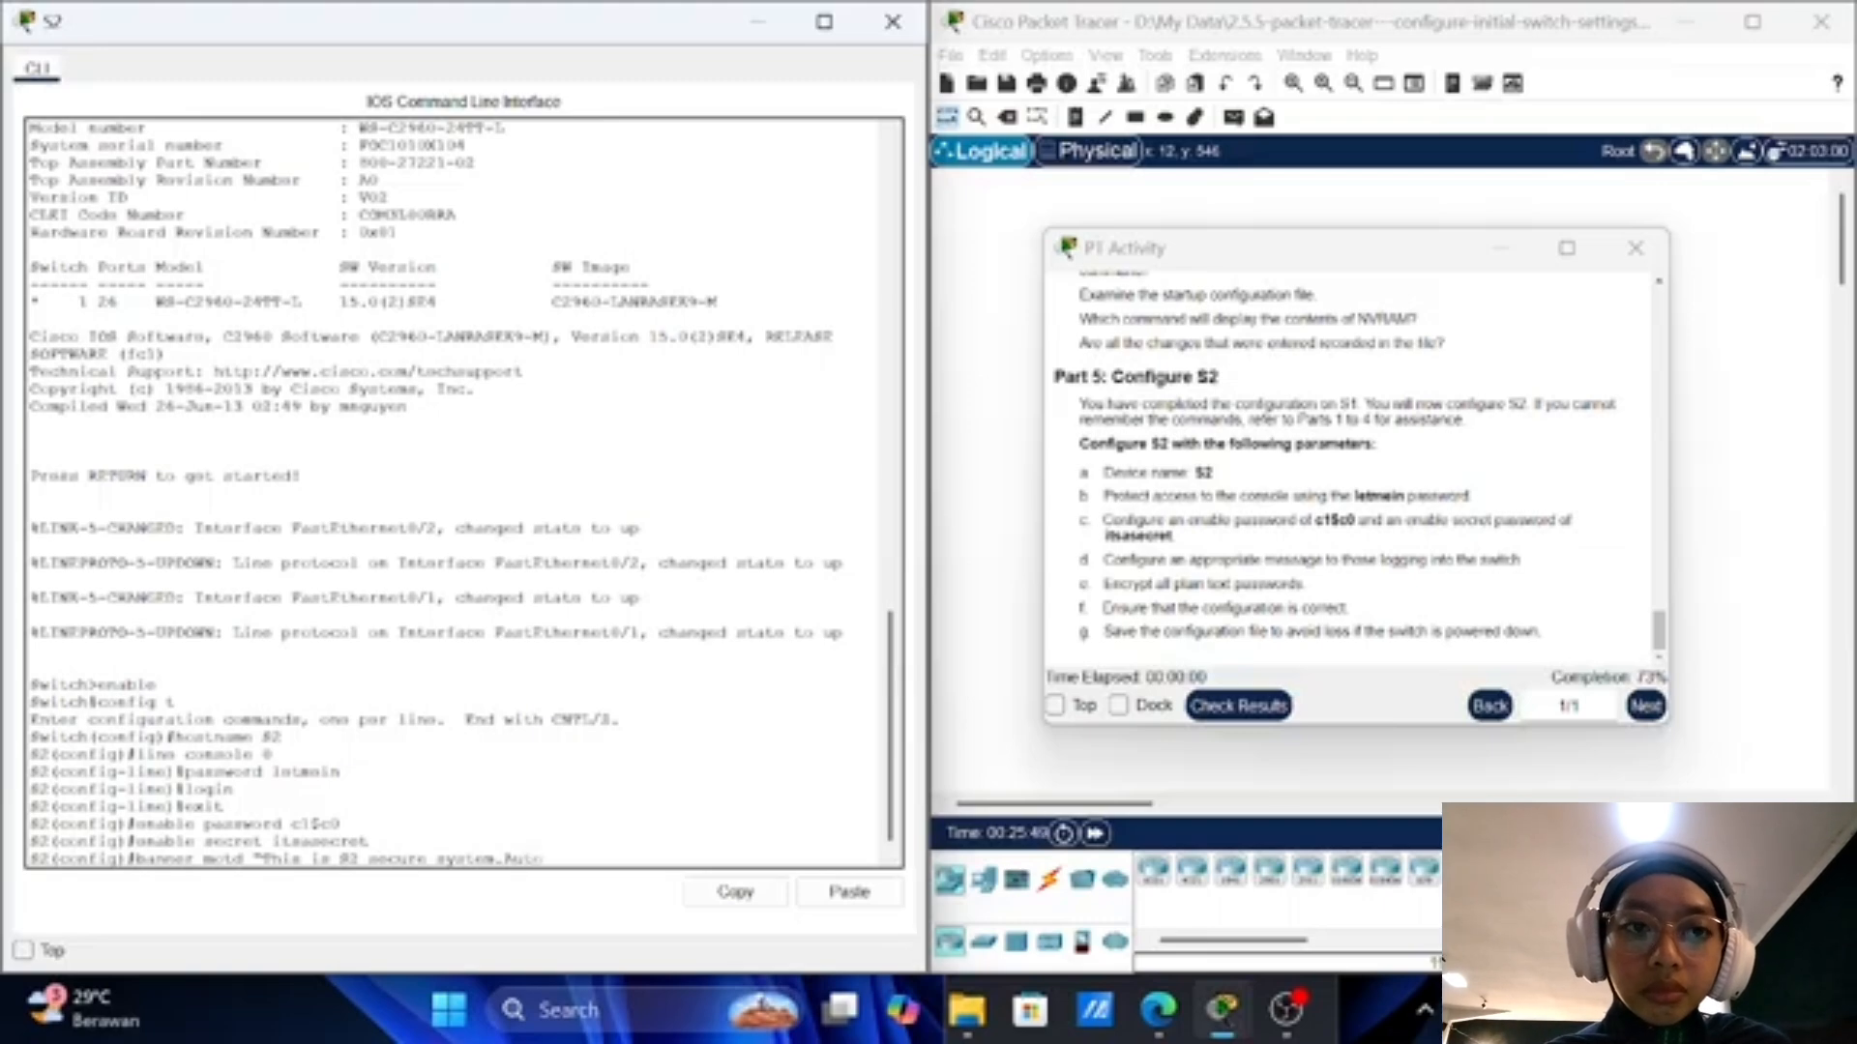
key("Left")
key("Left")
key("Left")
key("Left")
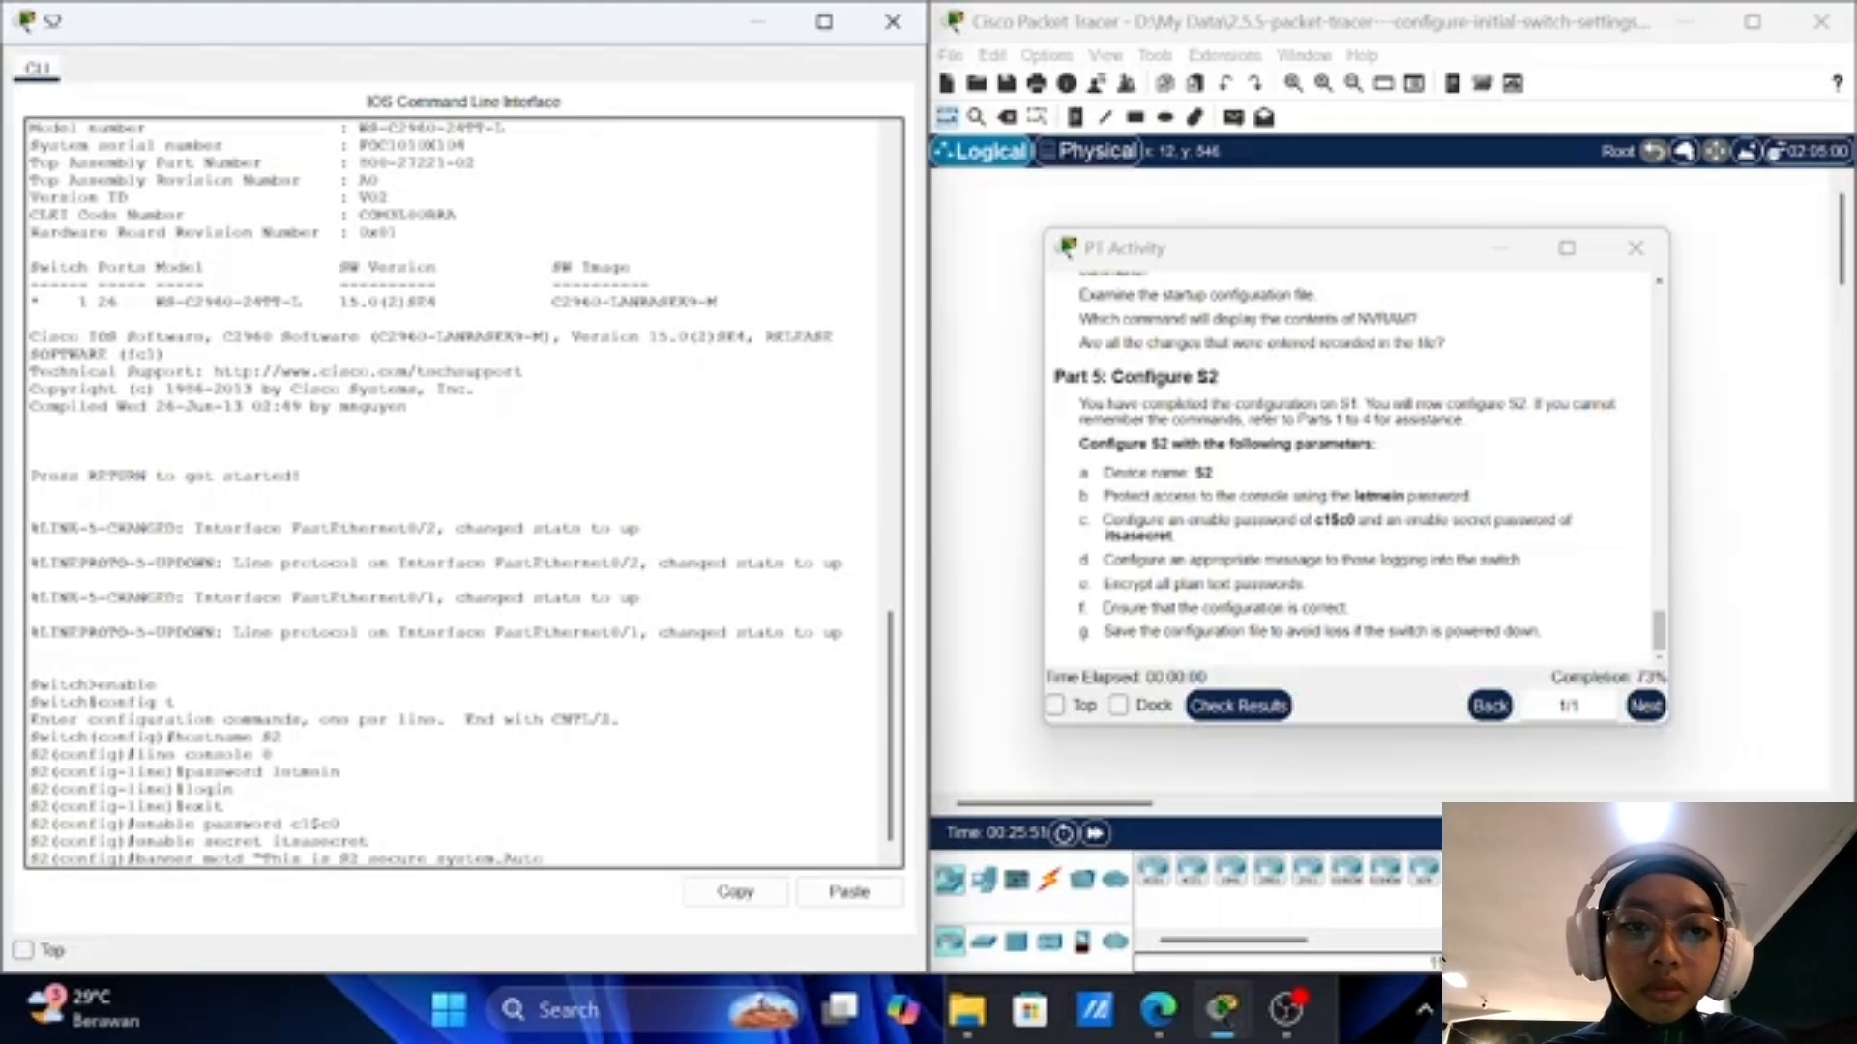
key("Right")
key("Right")
key("Right")
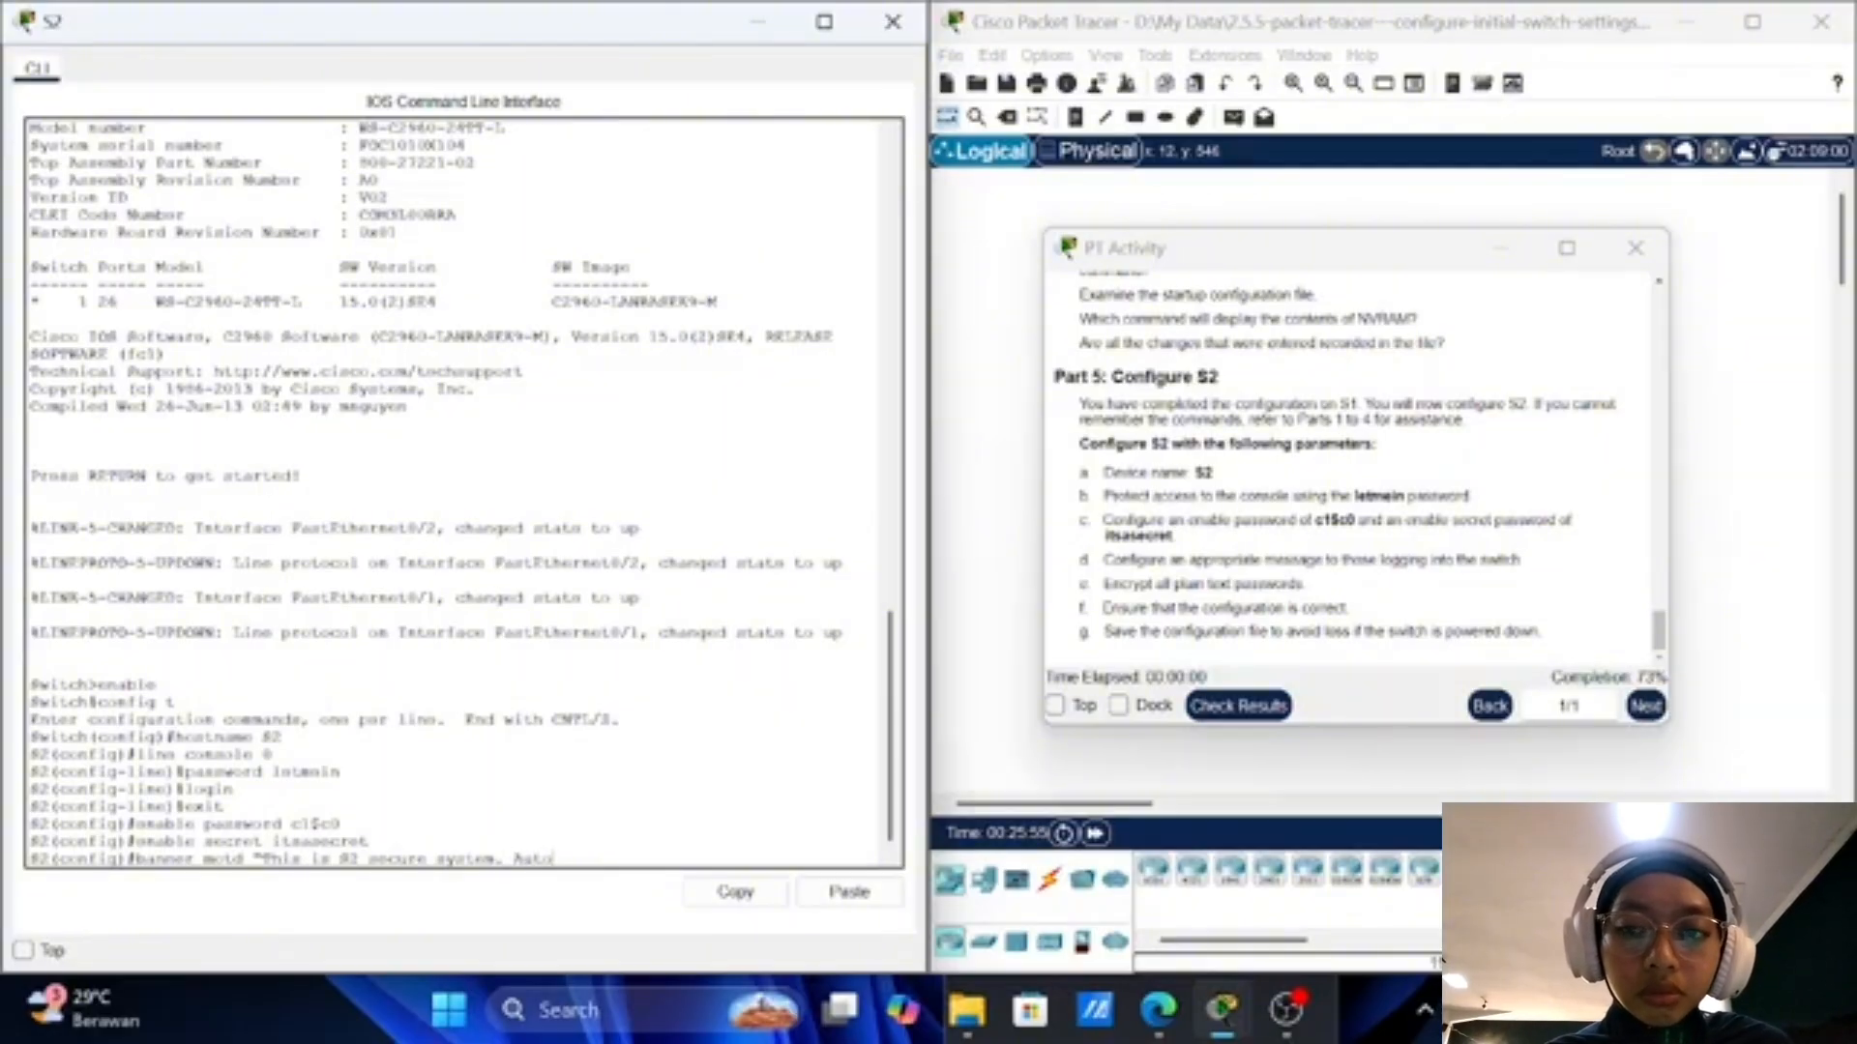
type("riz")
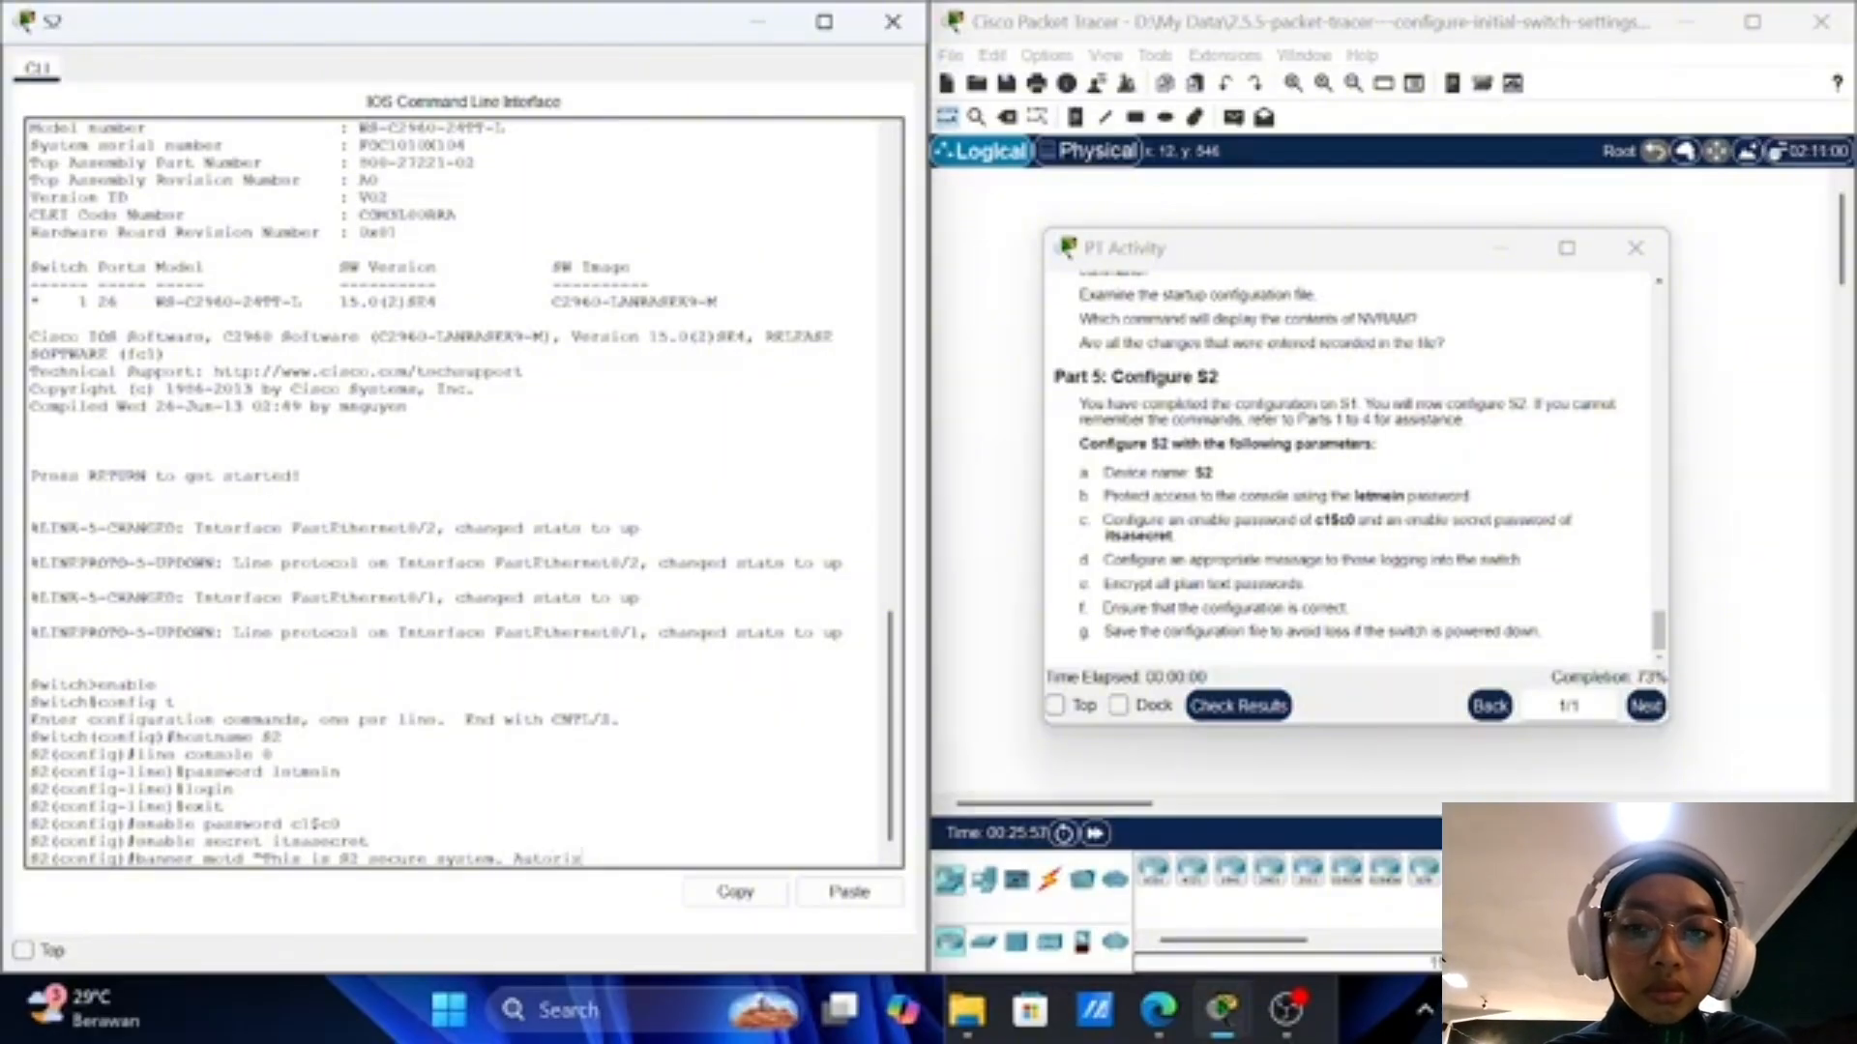
type("ed")
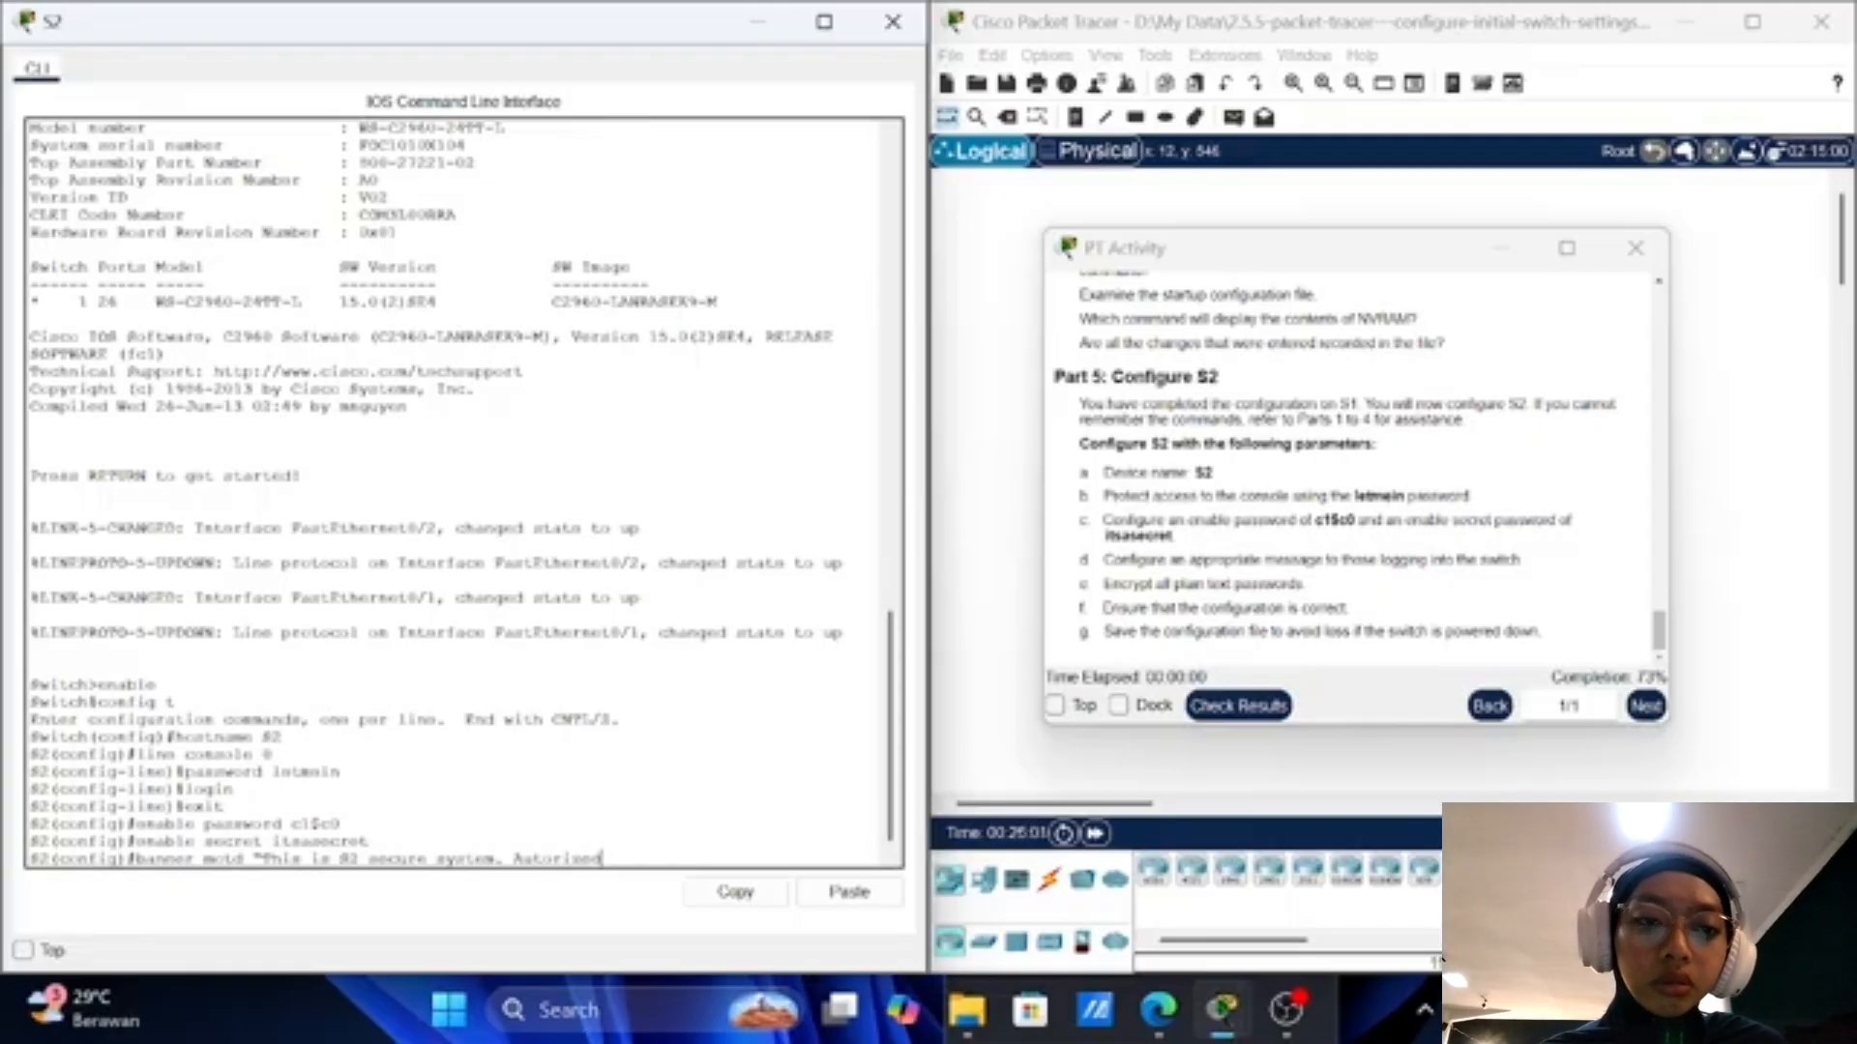
key("BackSpace")
key("BackSpace")
key("BackSpace")
key("BackSpace")
key("BackSpace")
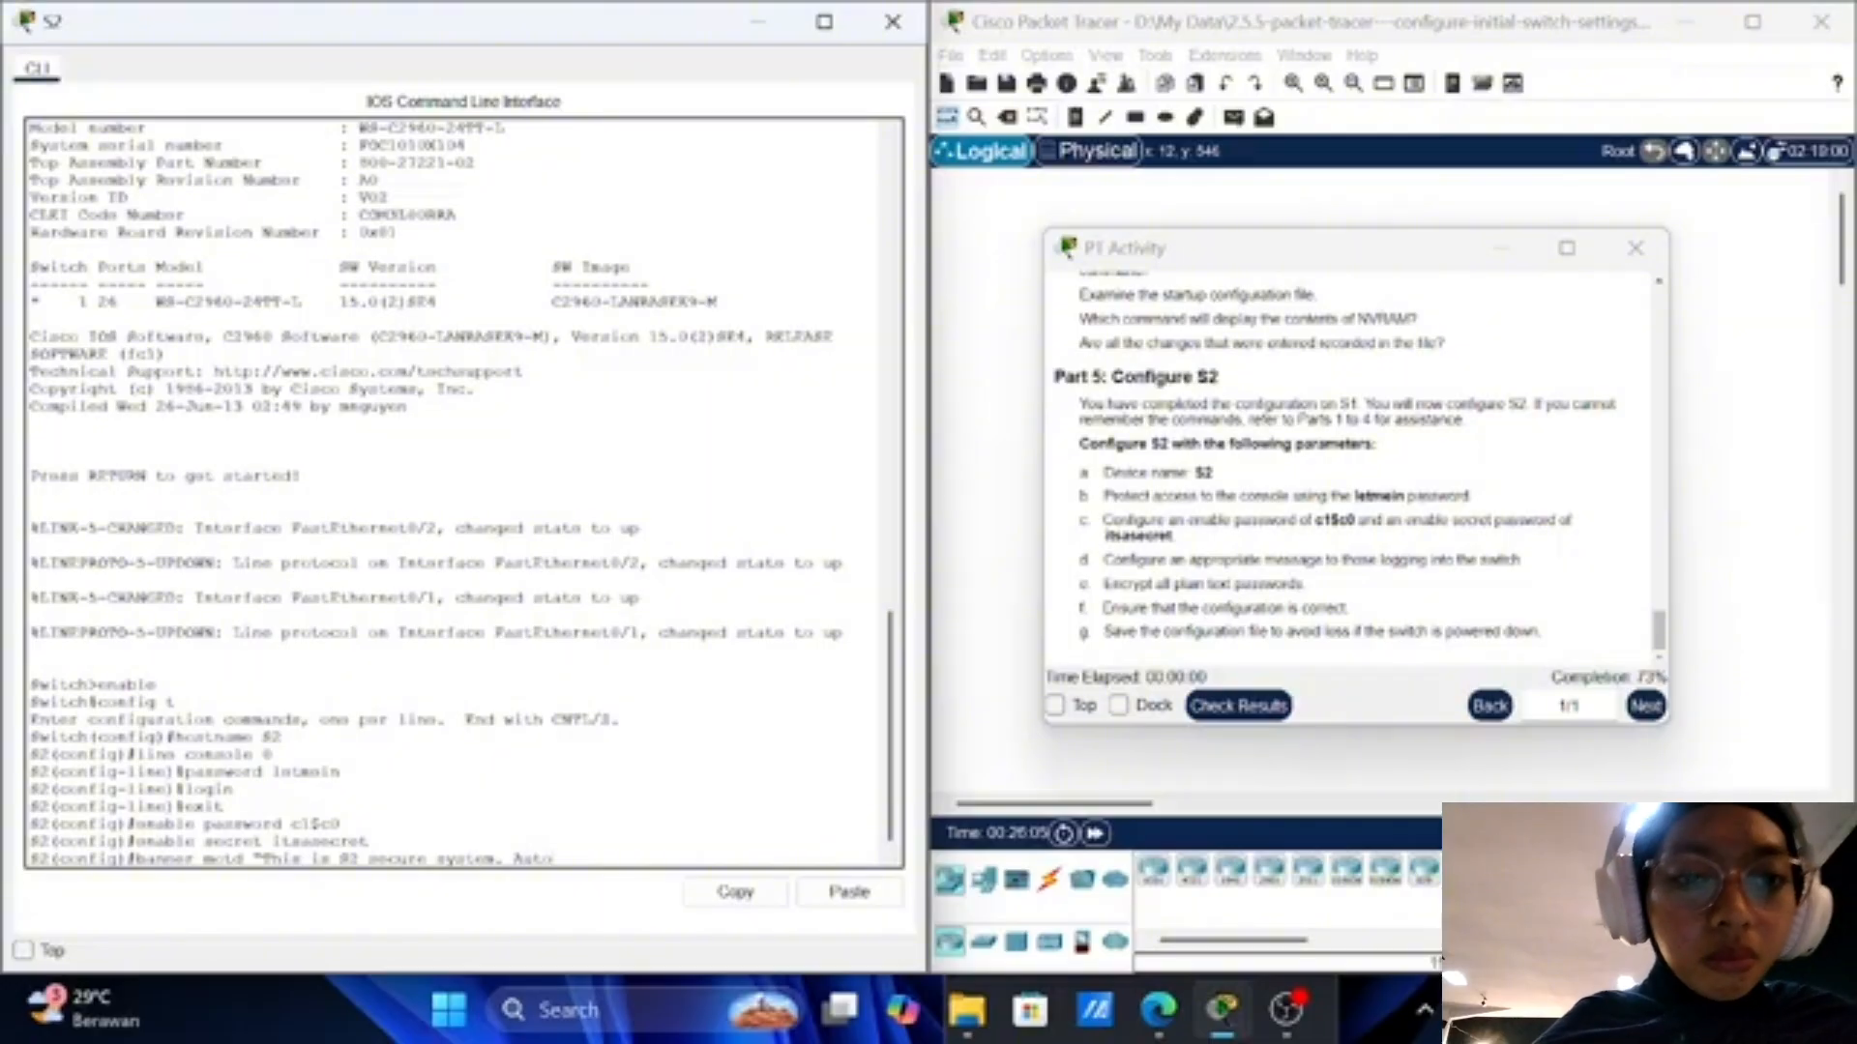
type("hor")
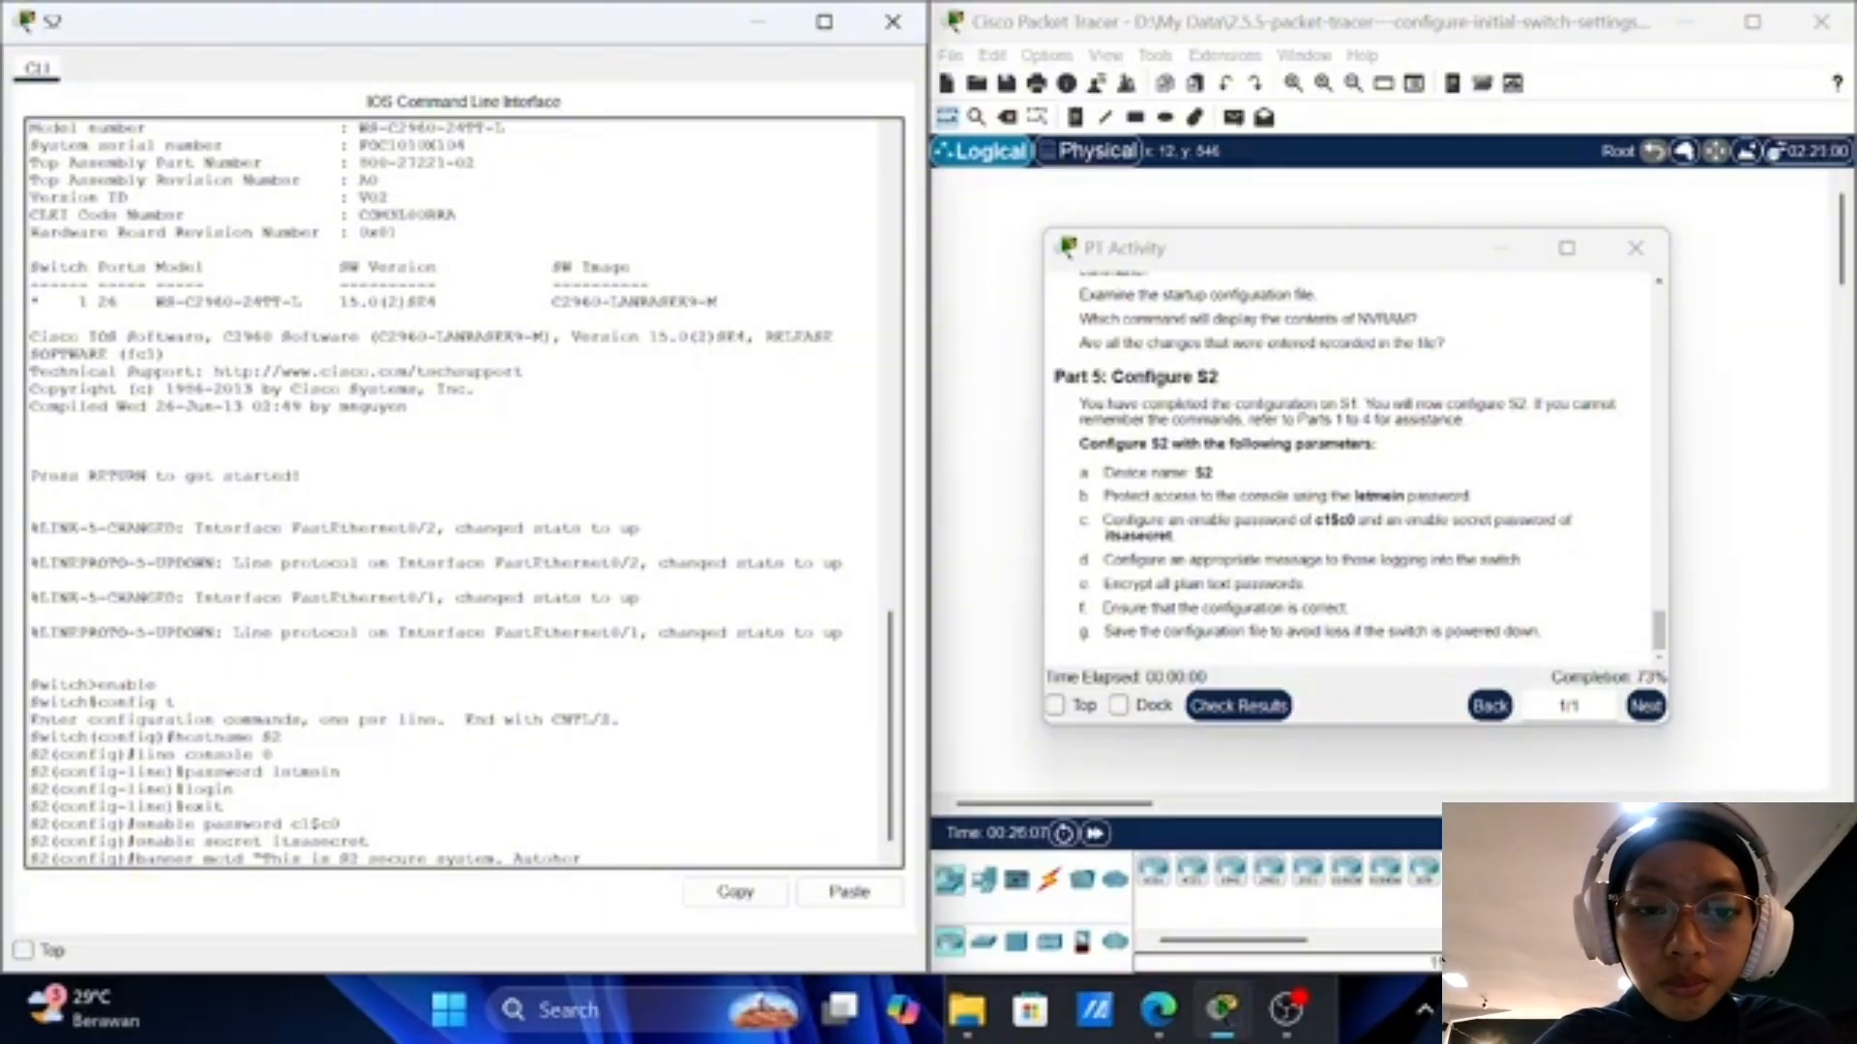
type("ized")
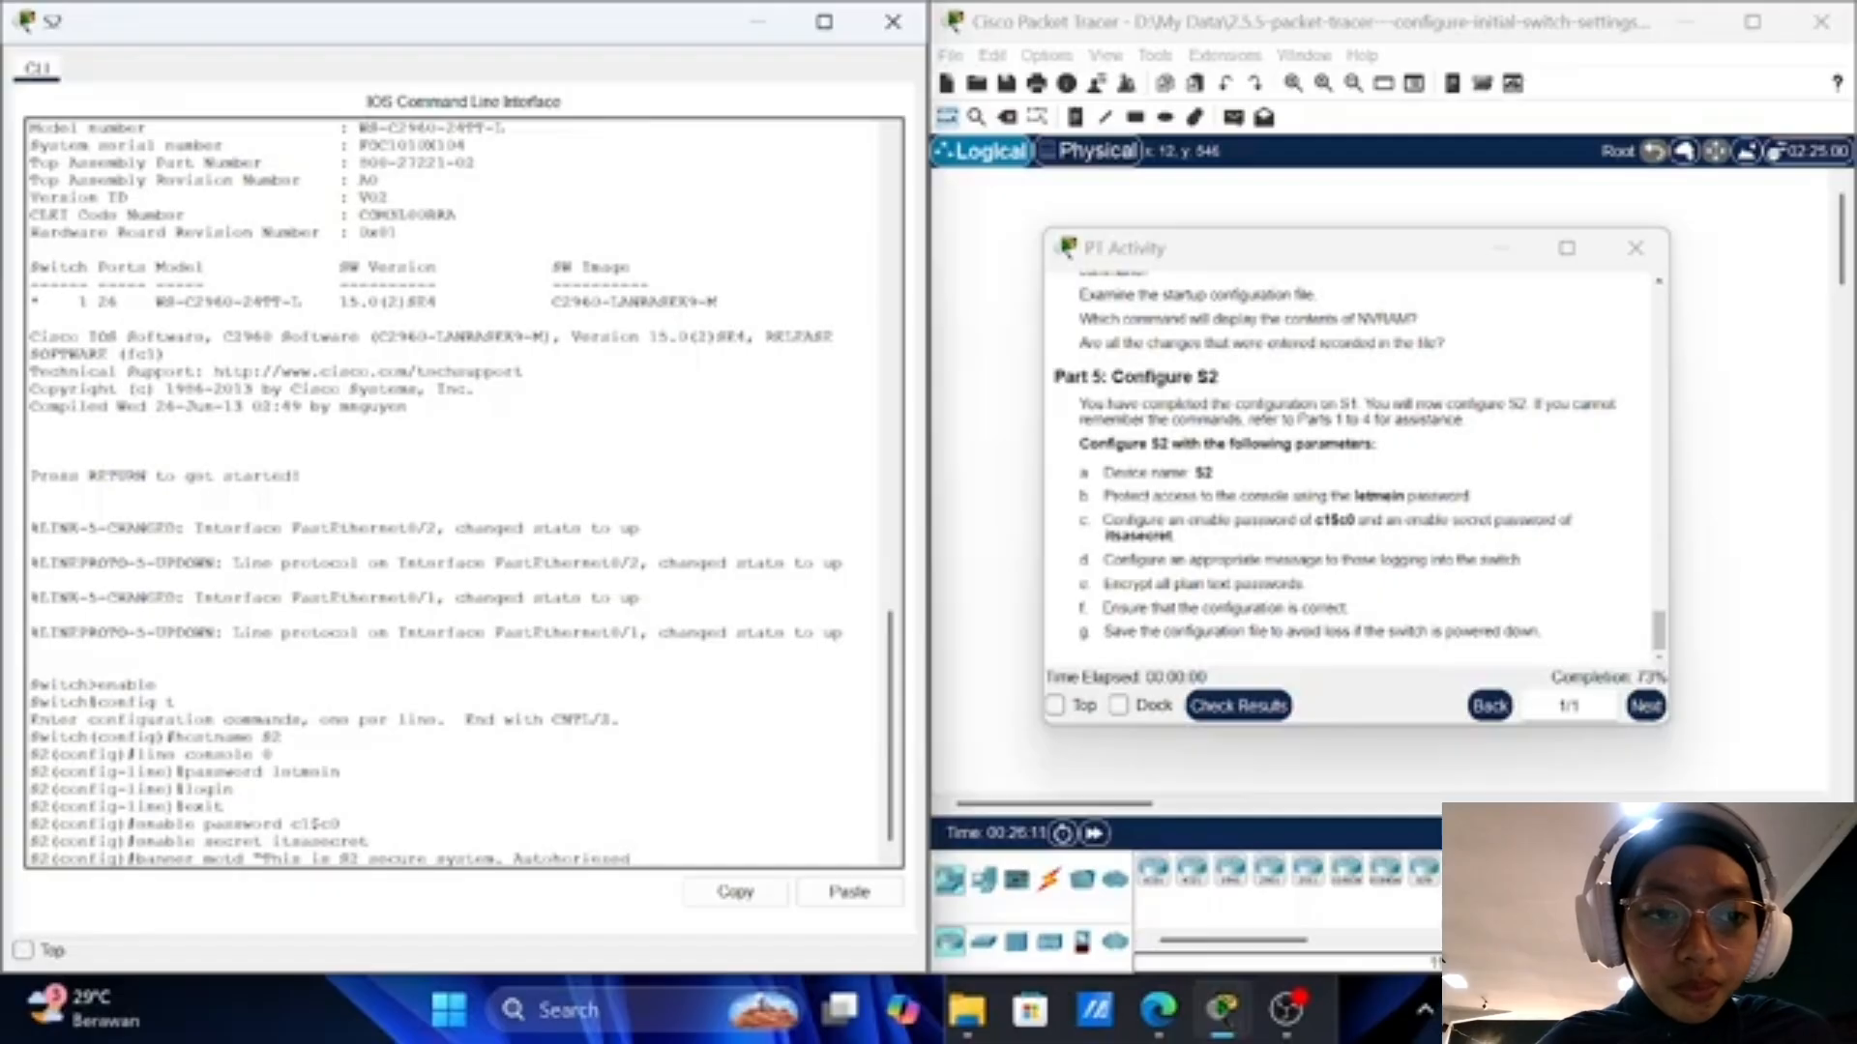
key("Left")
key("BackSpace")
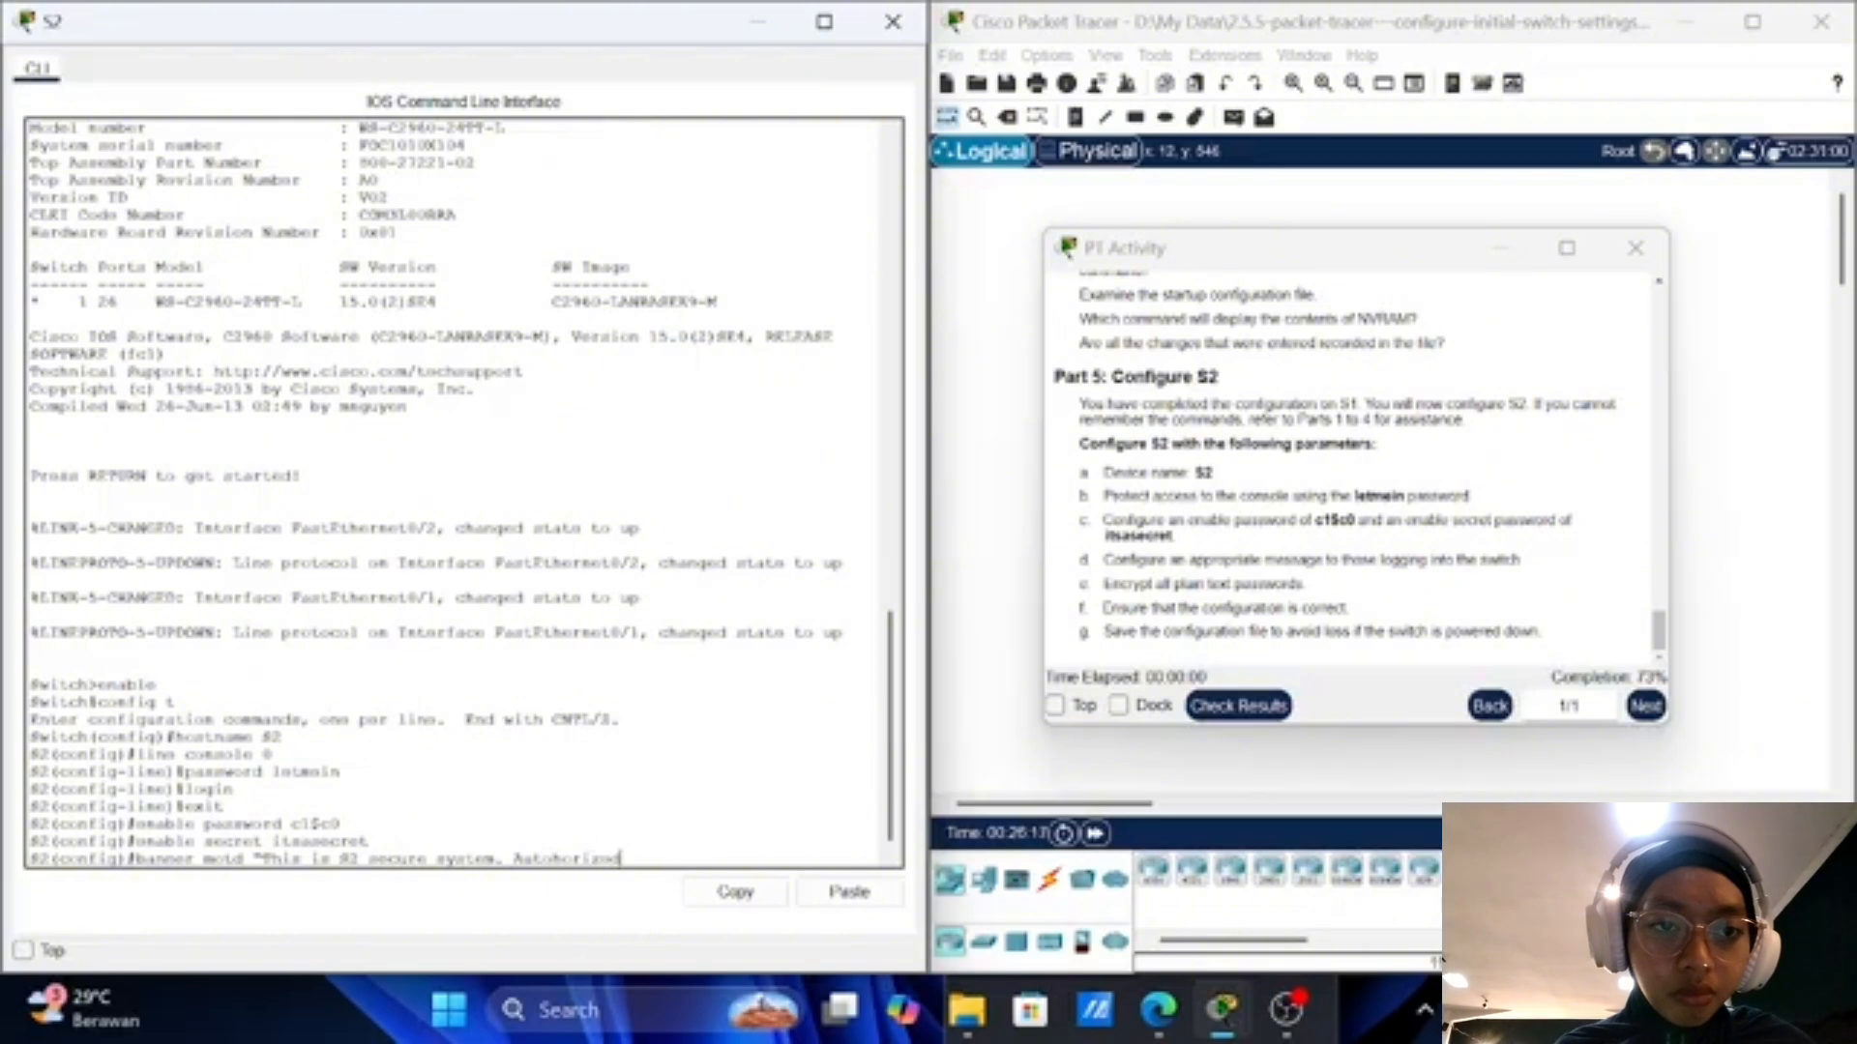
type("A")
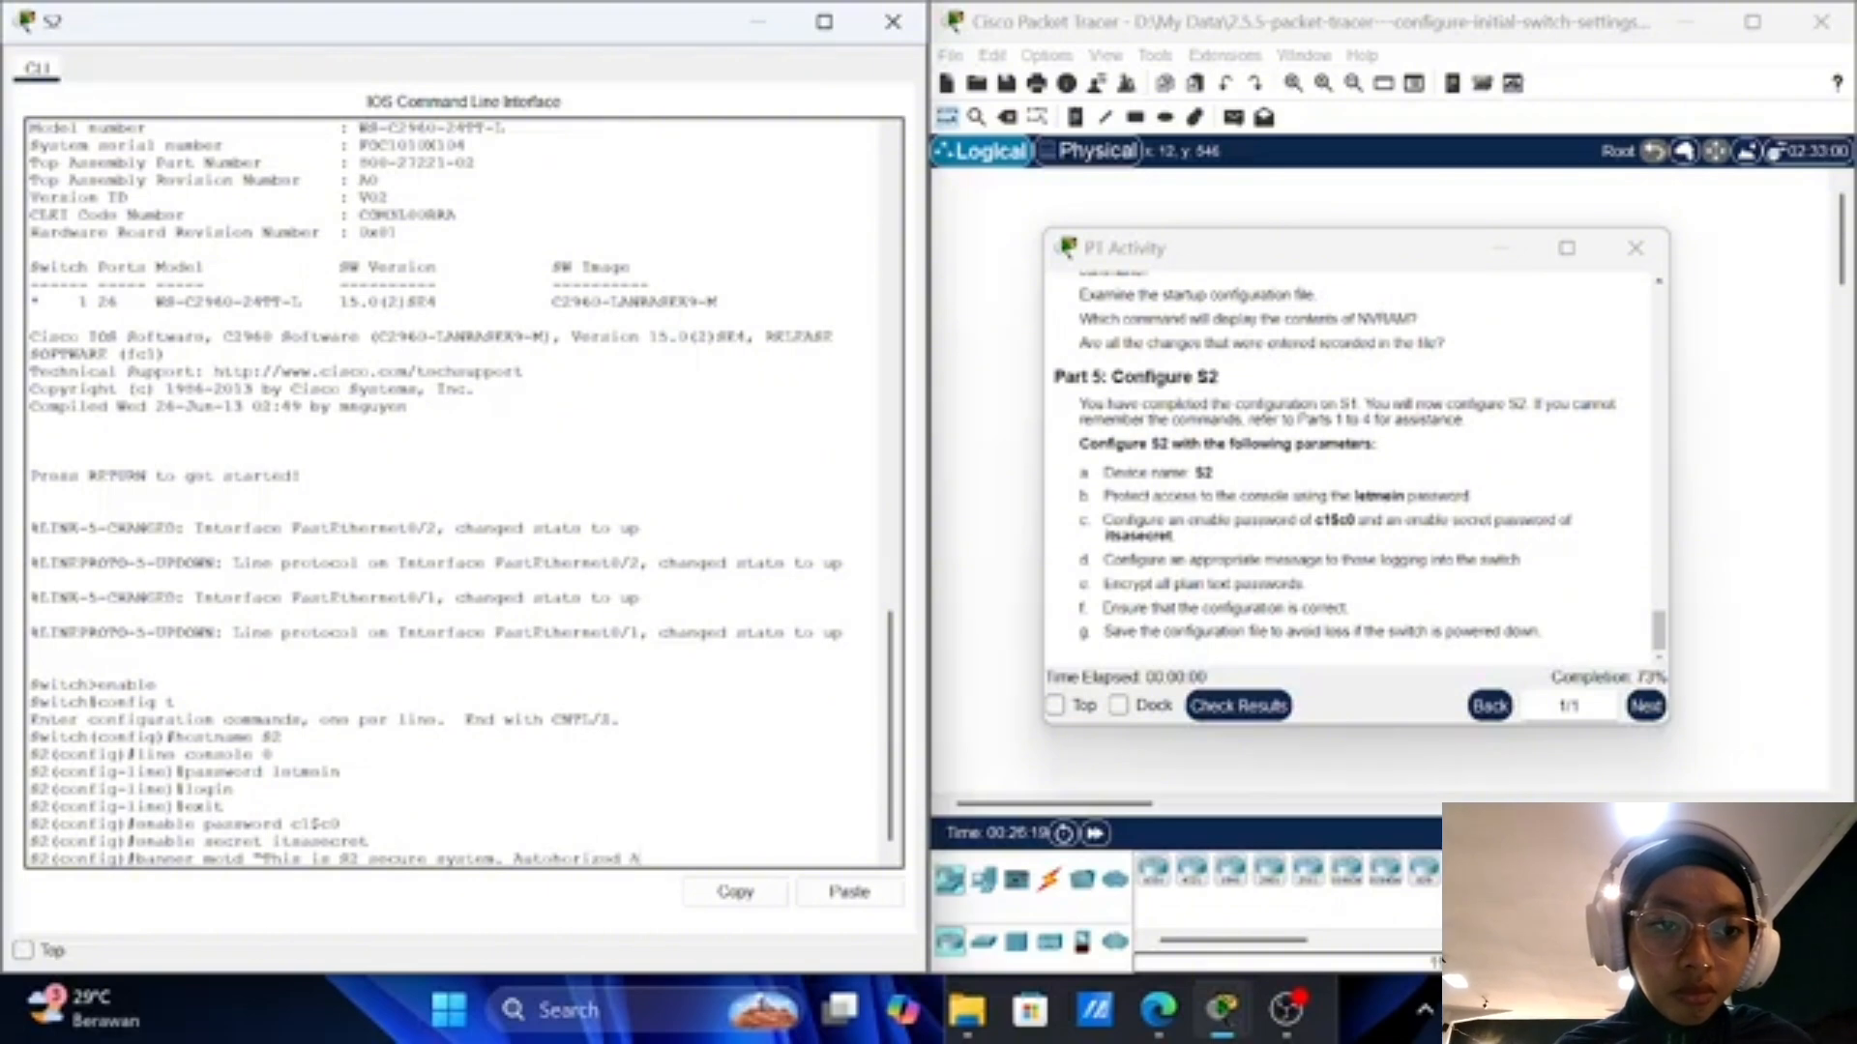
type("cces")
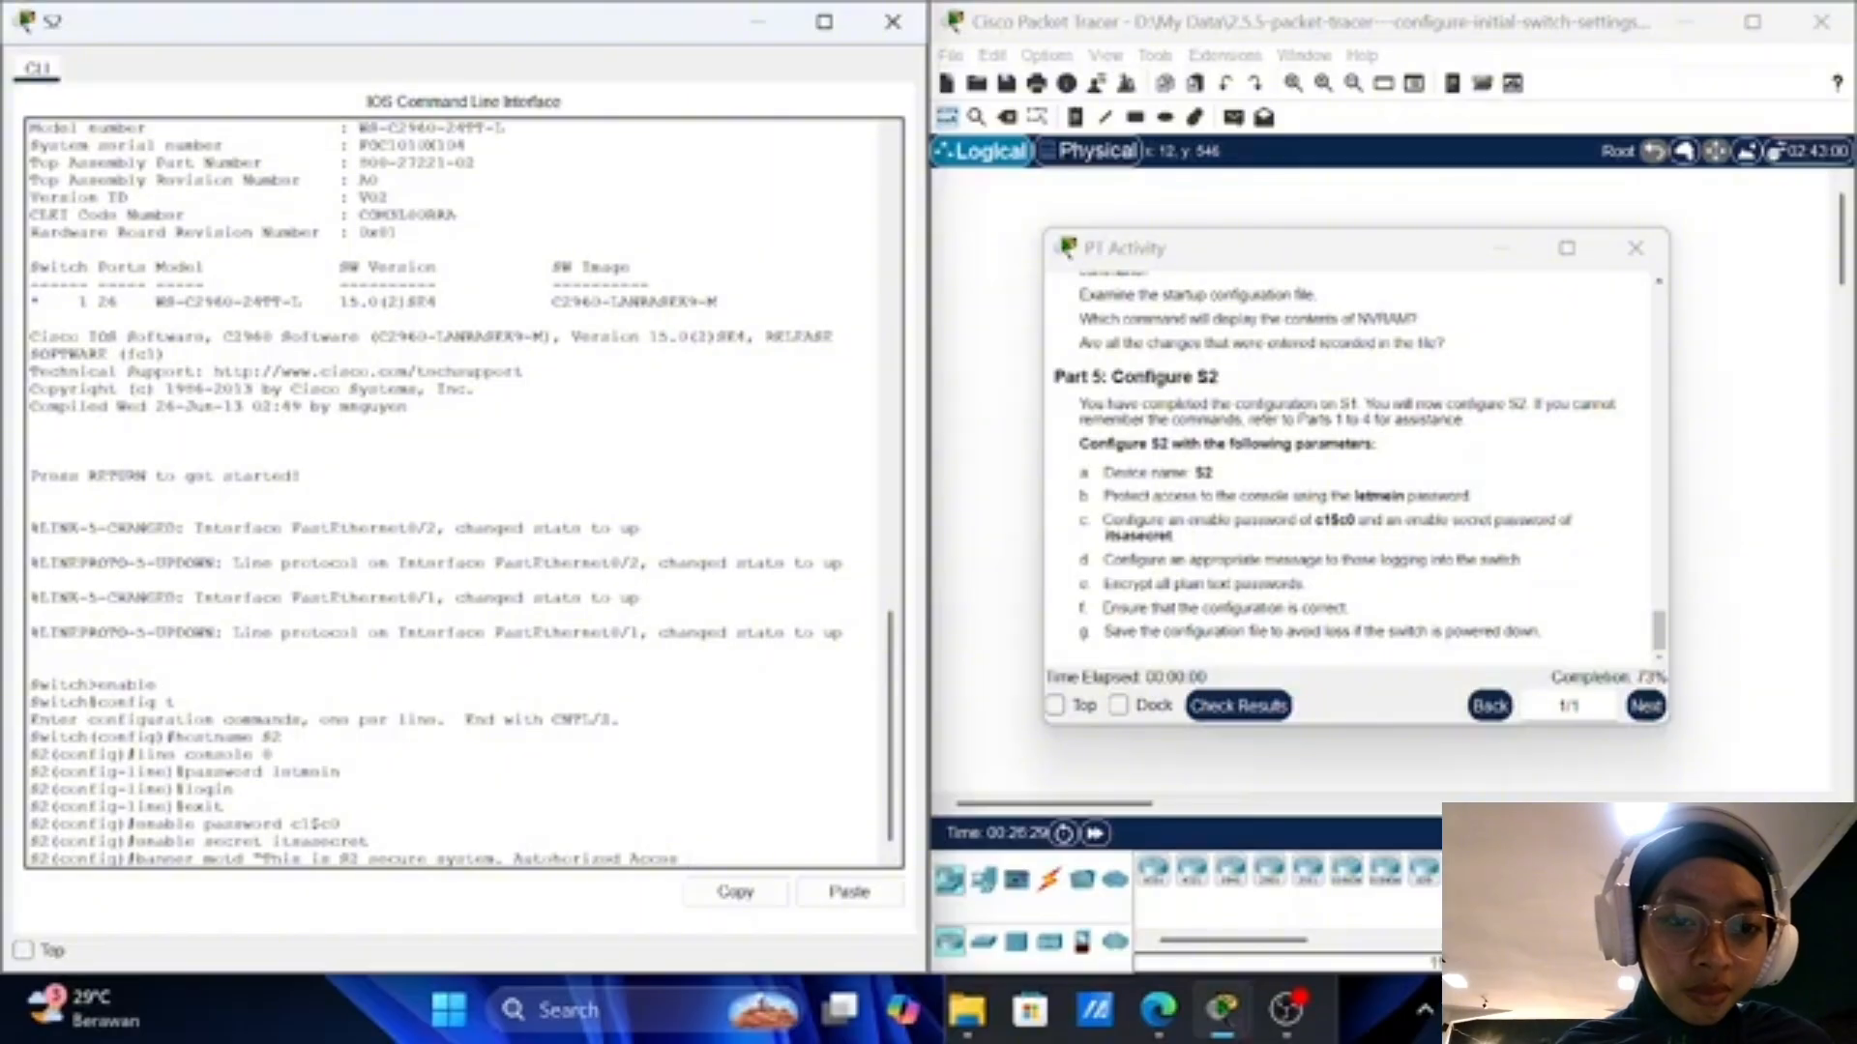
type("s On")
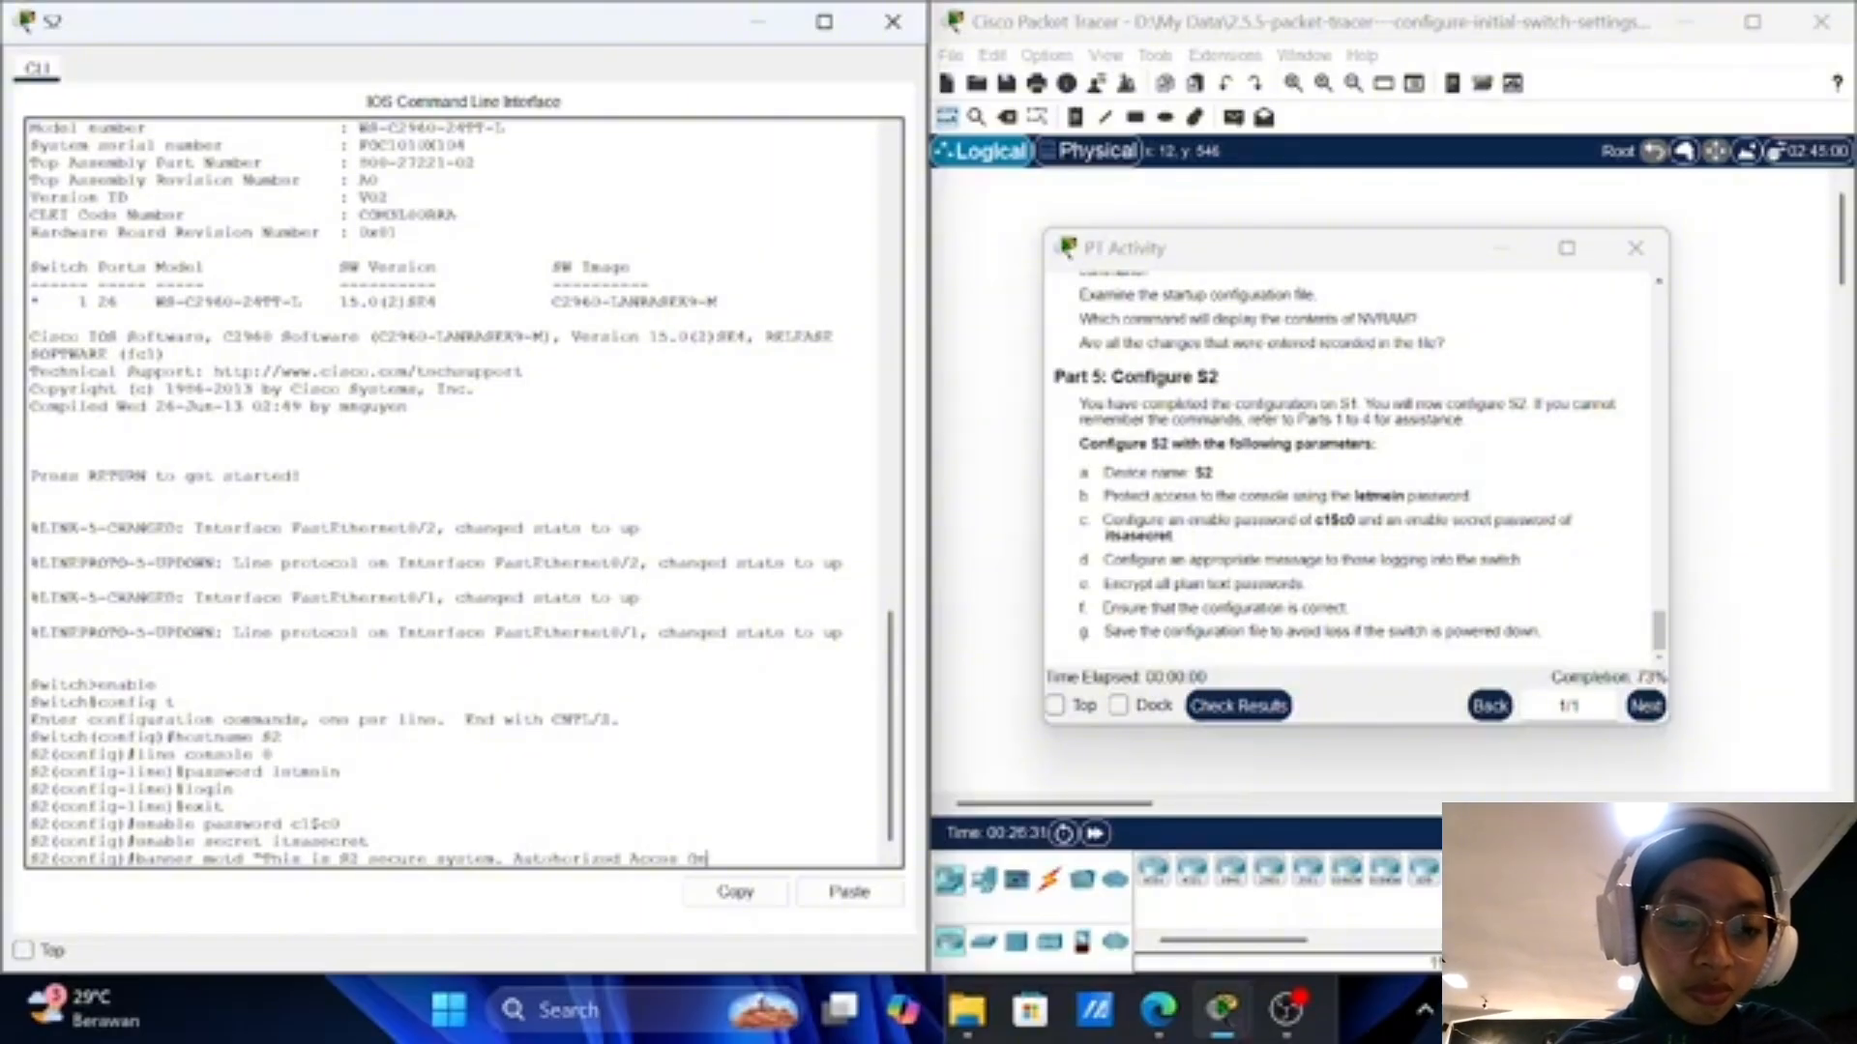
type("ly")
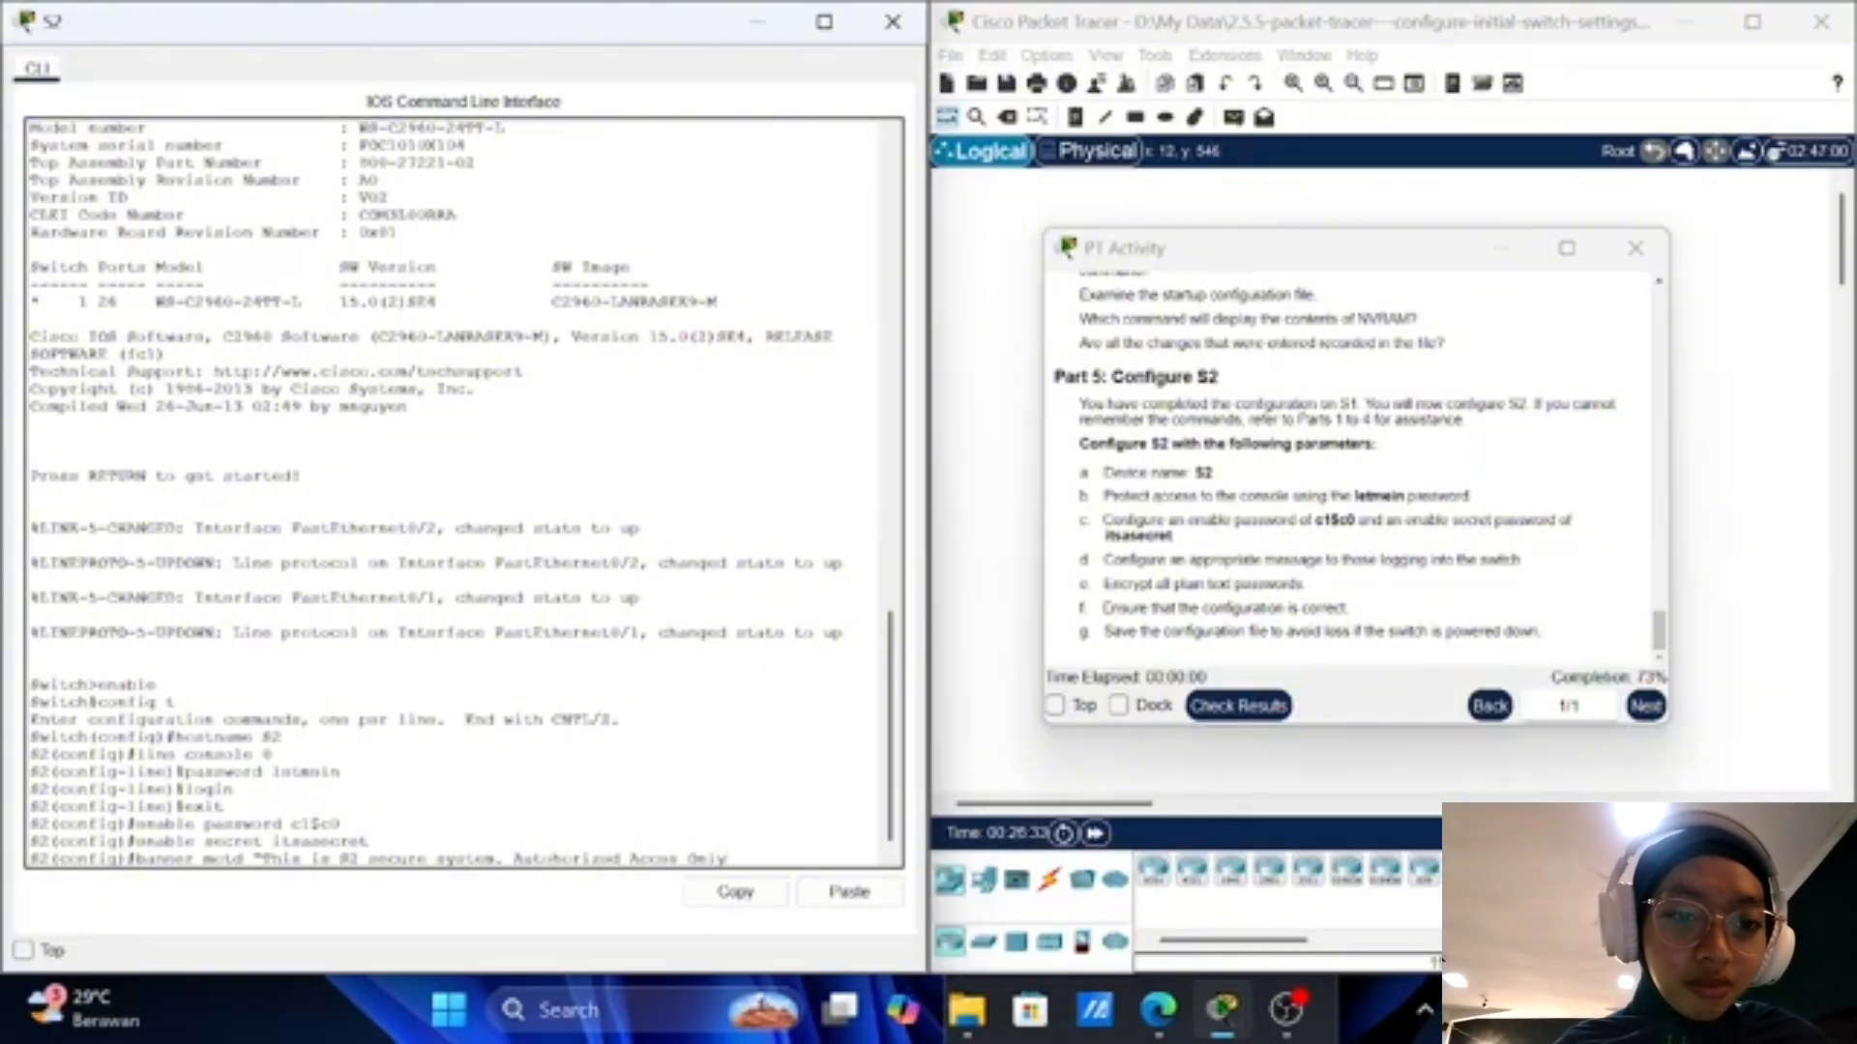
type("!")
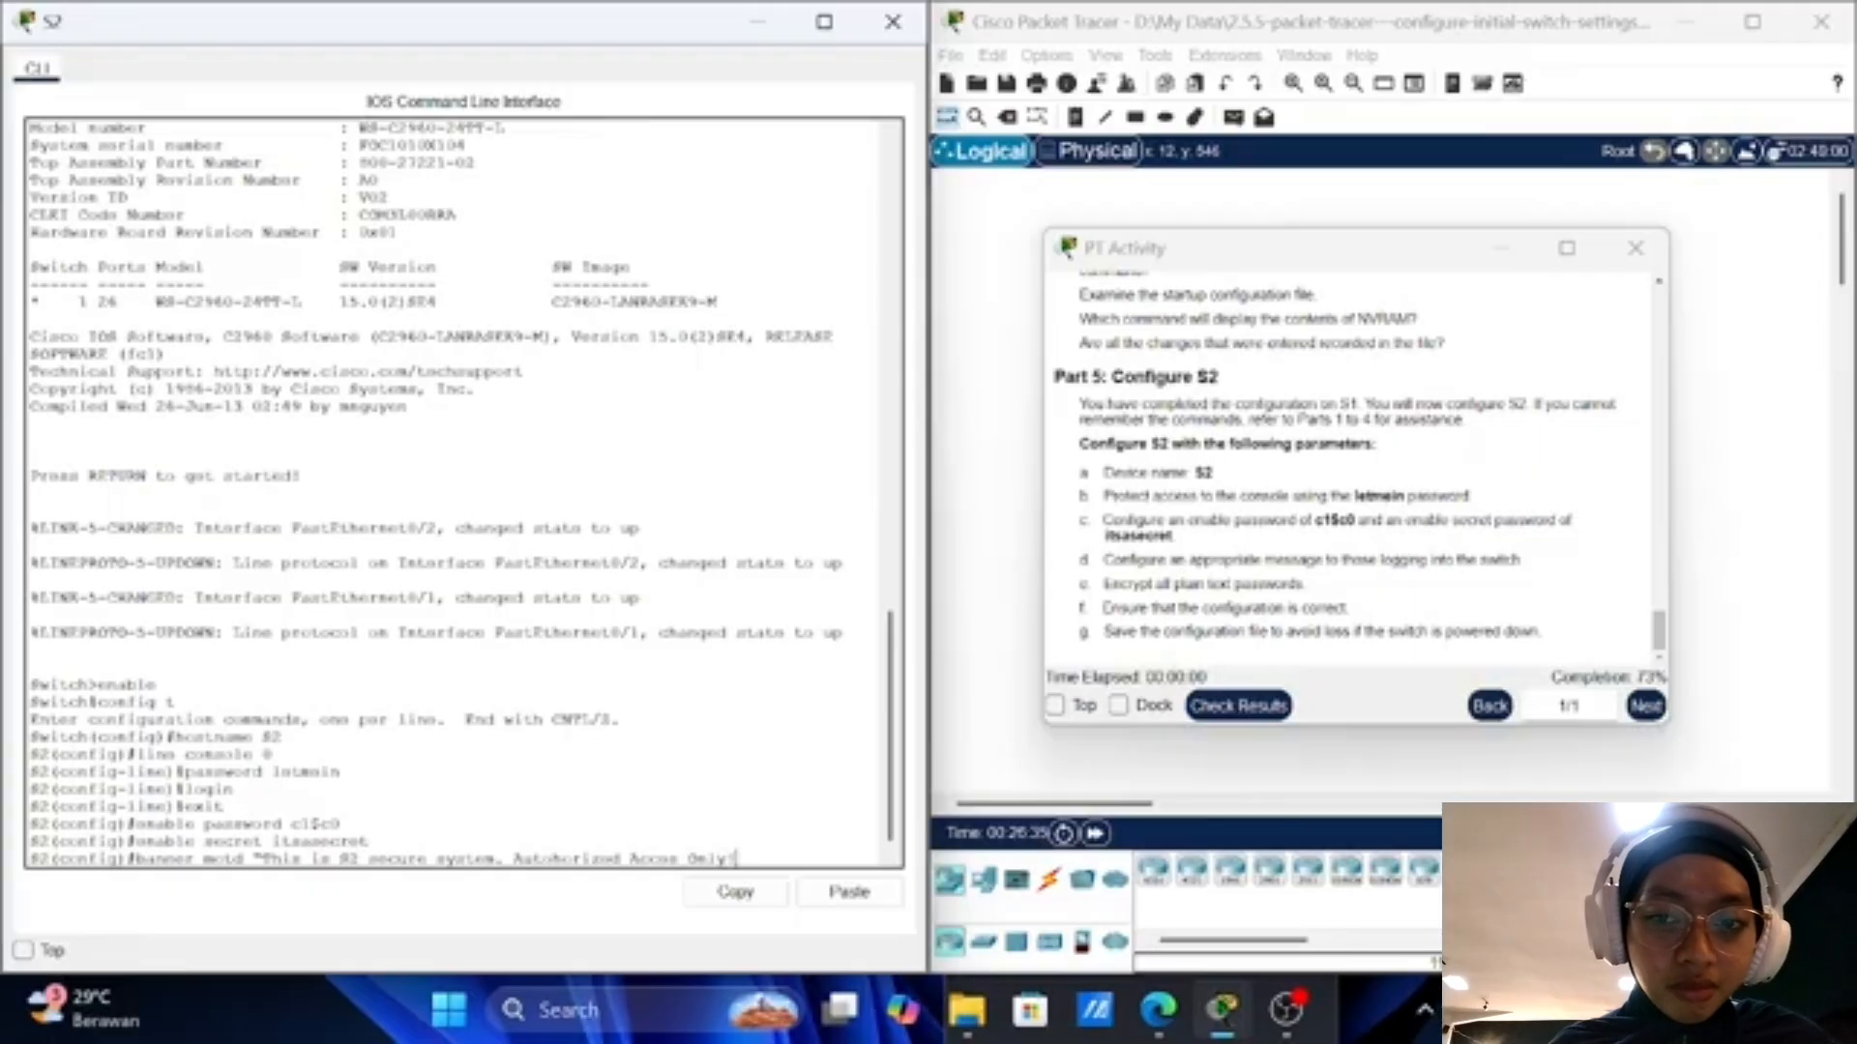
type("\"")
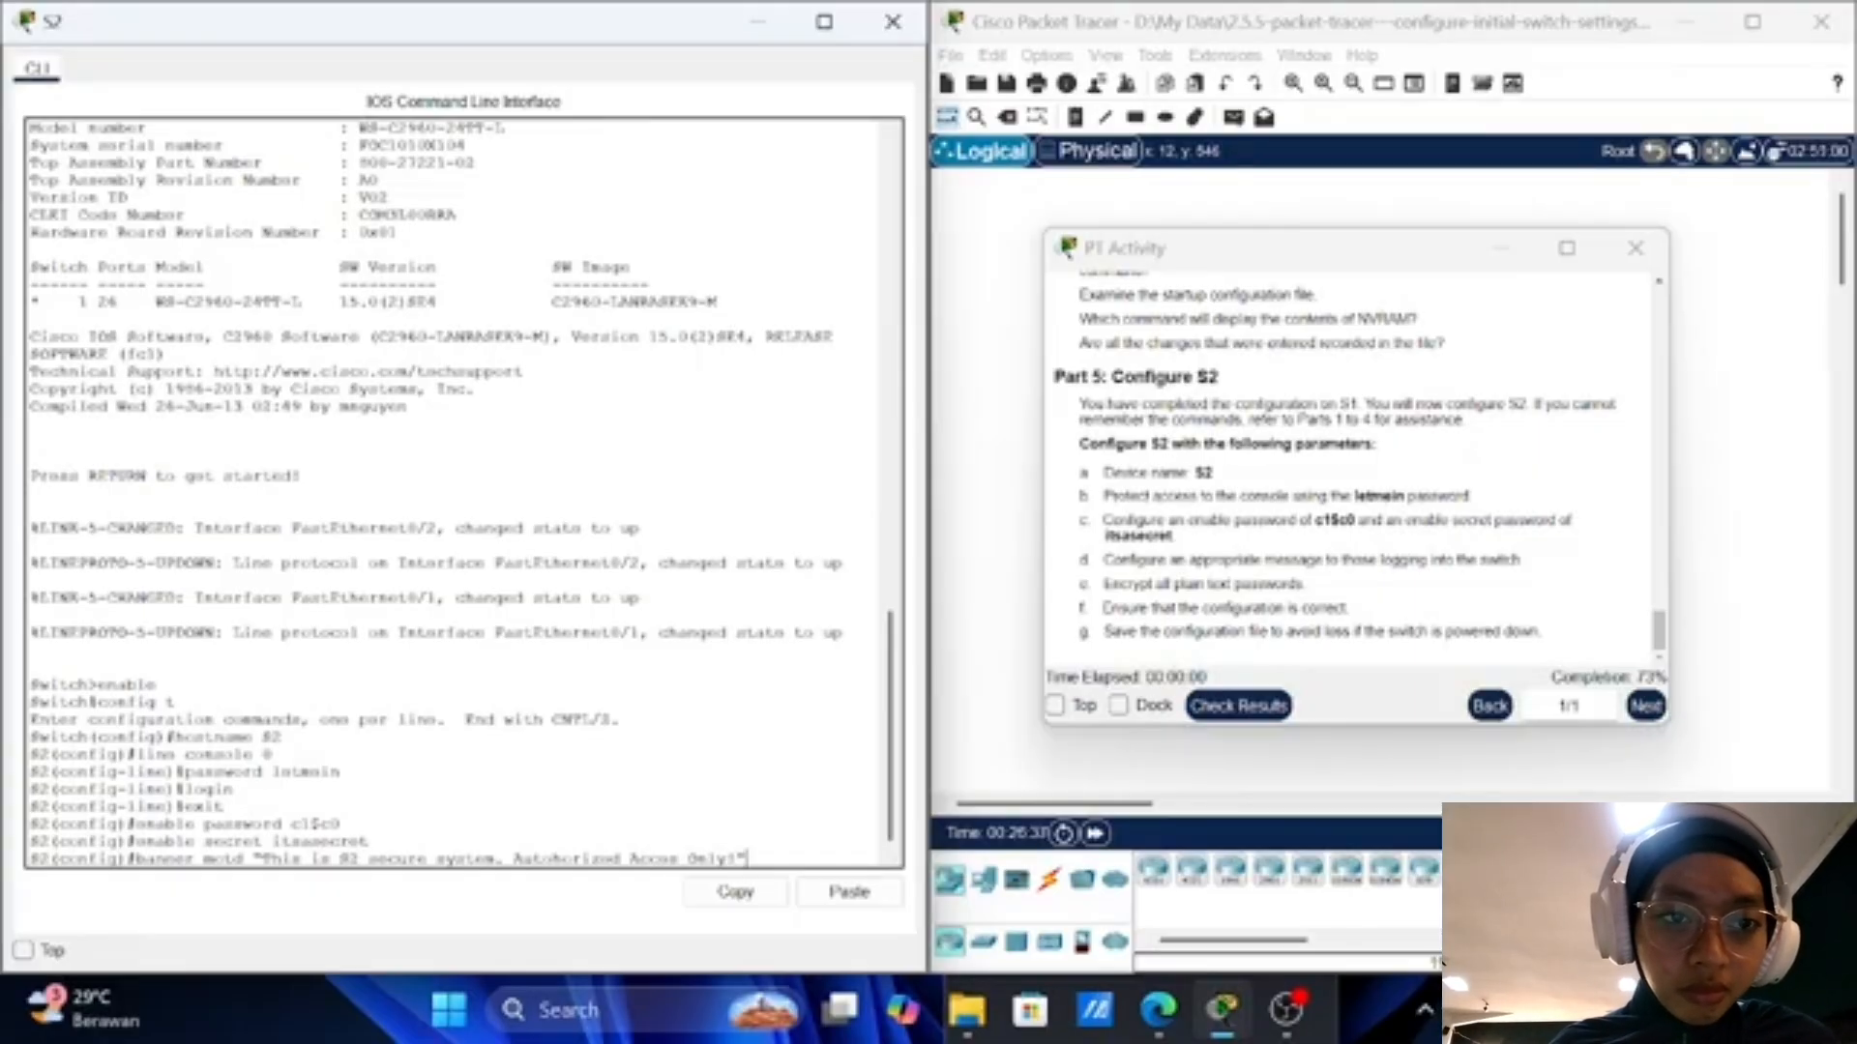
key("Return")
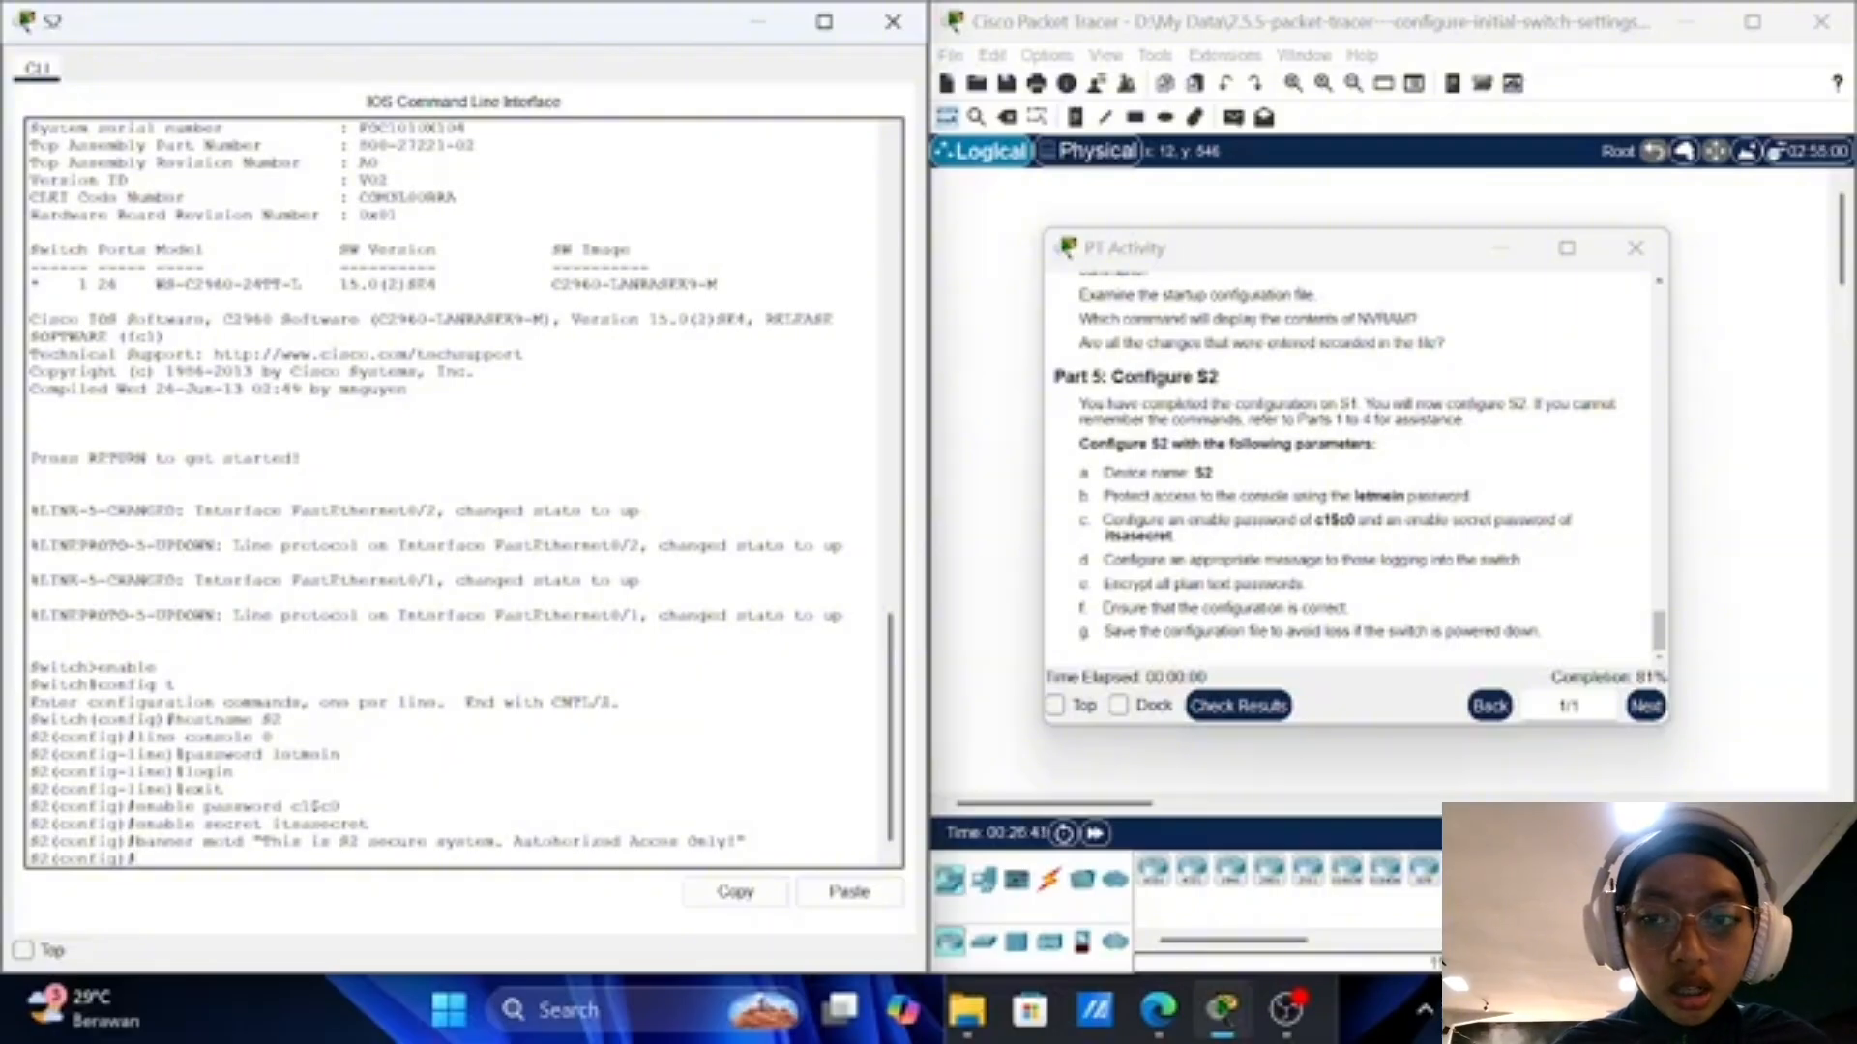
Step: Run service password-encryption on S2 to encrypt its plain-text passwords
type("servi")
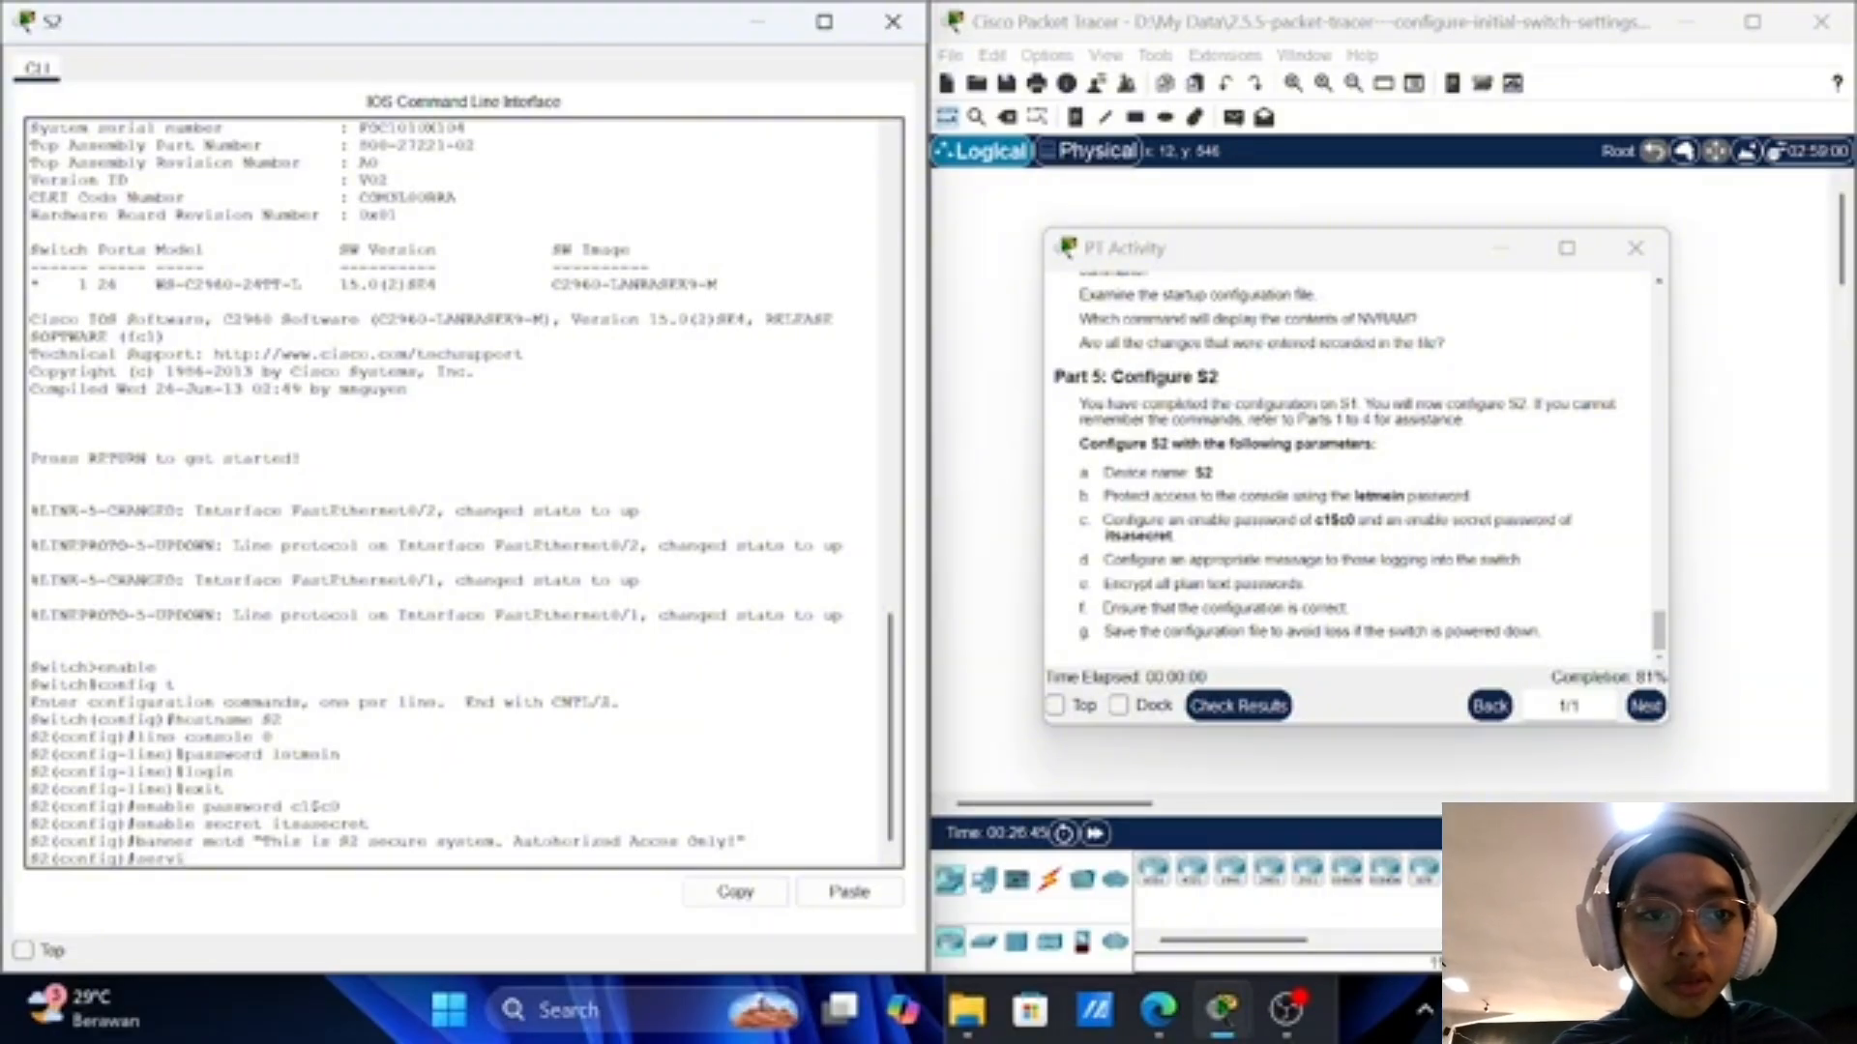
type("ce")
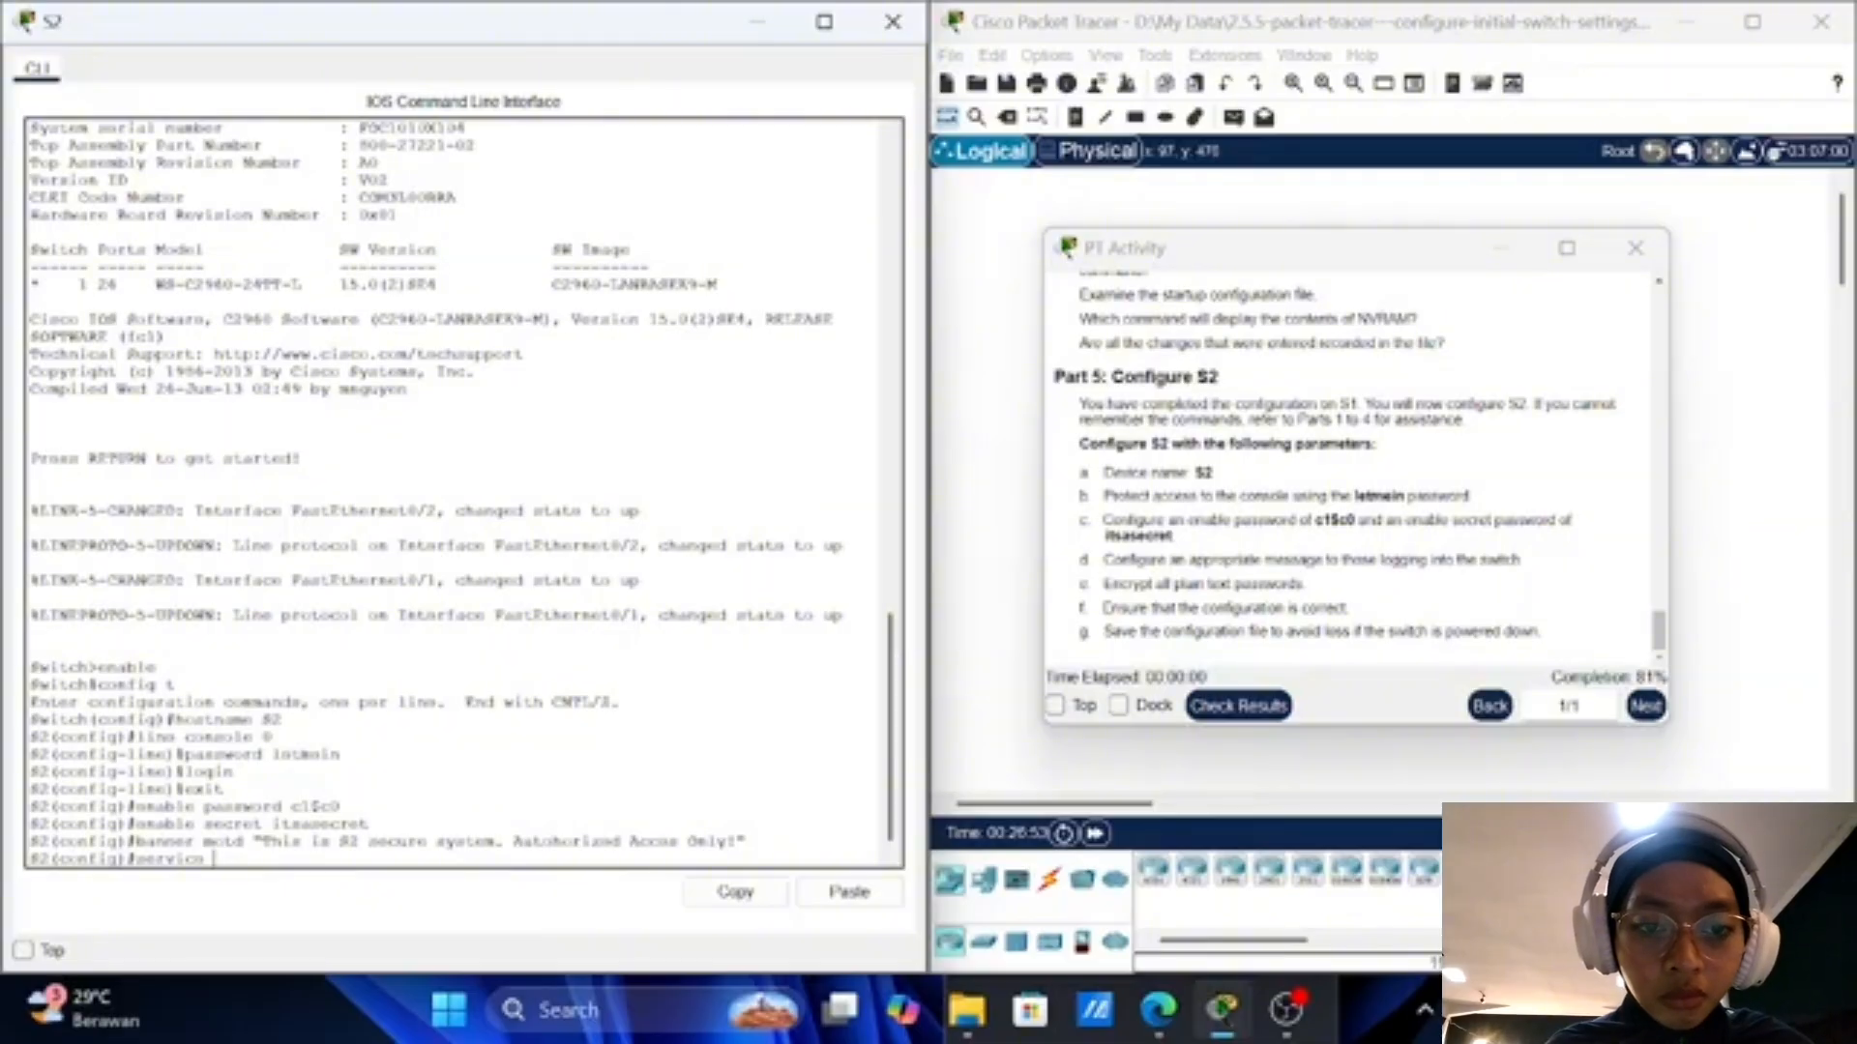
type("password")
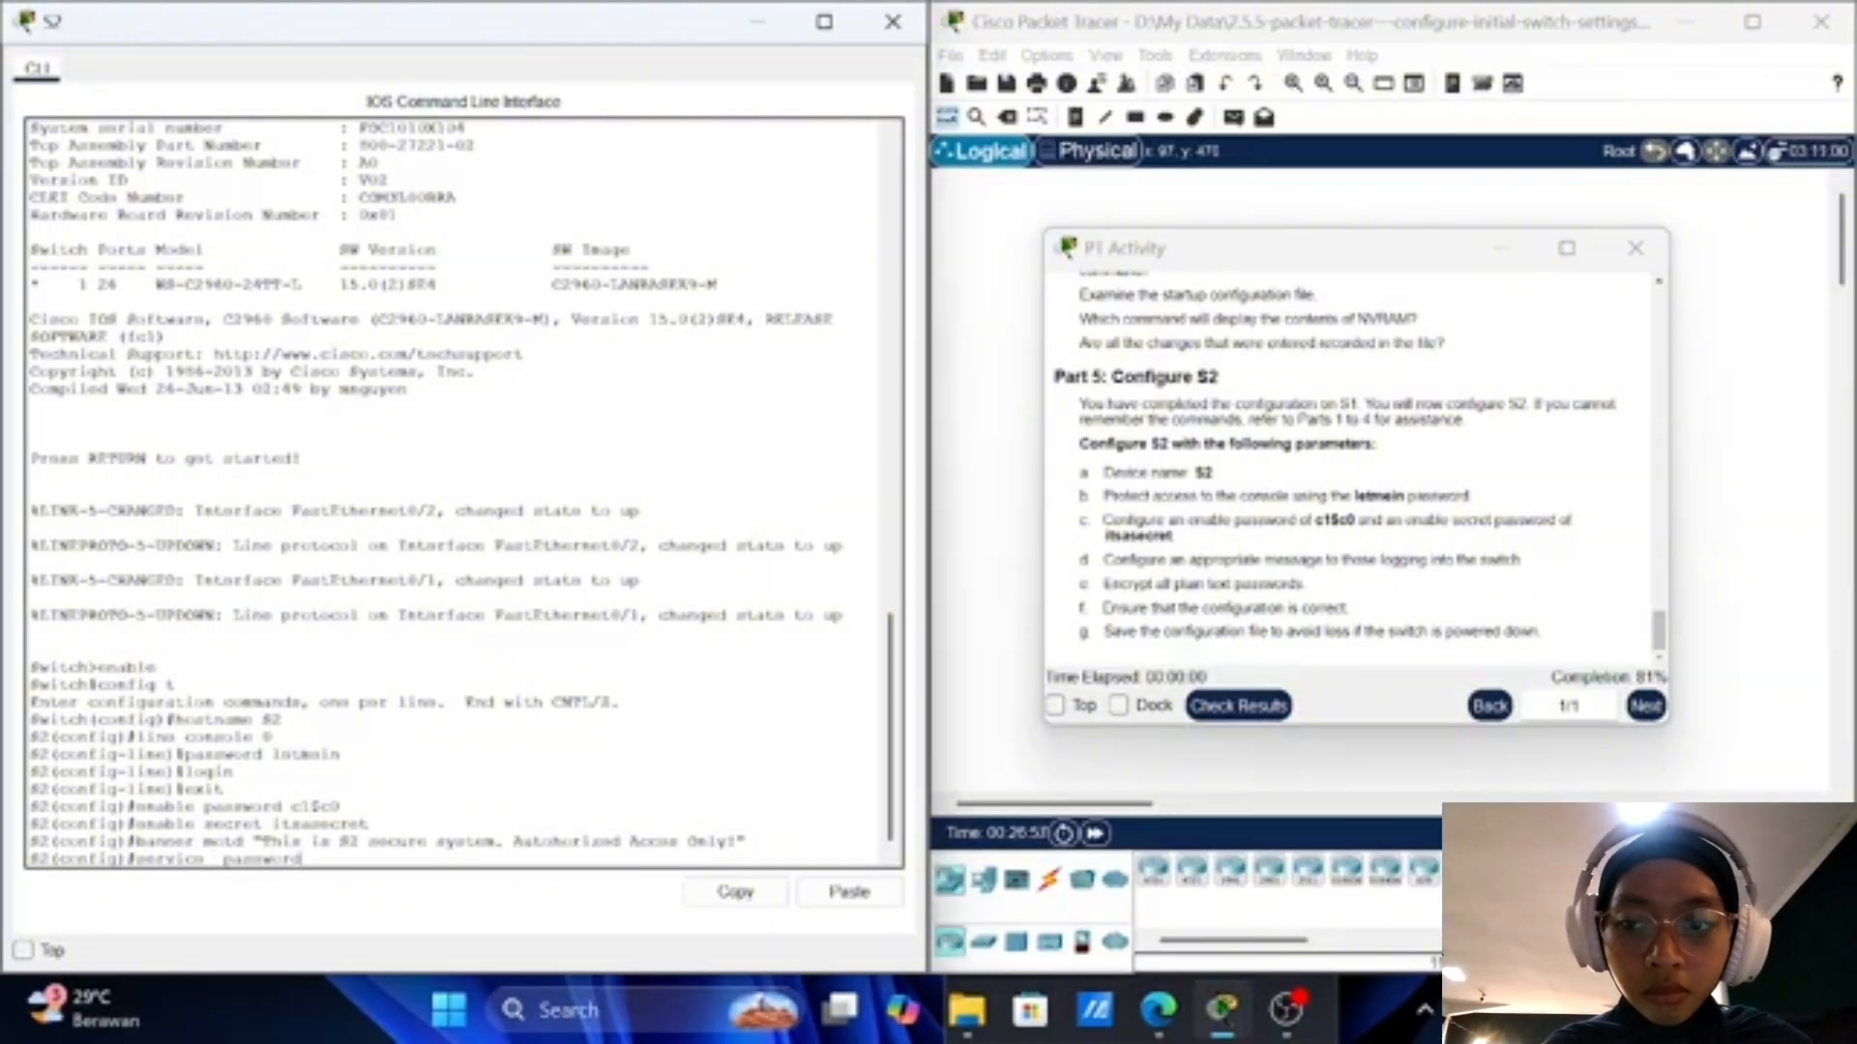
type("-e")
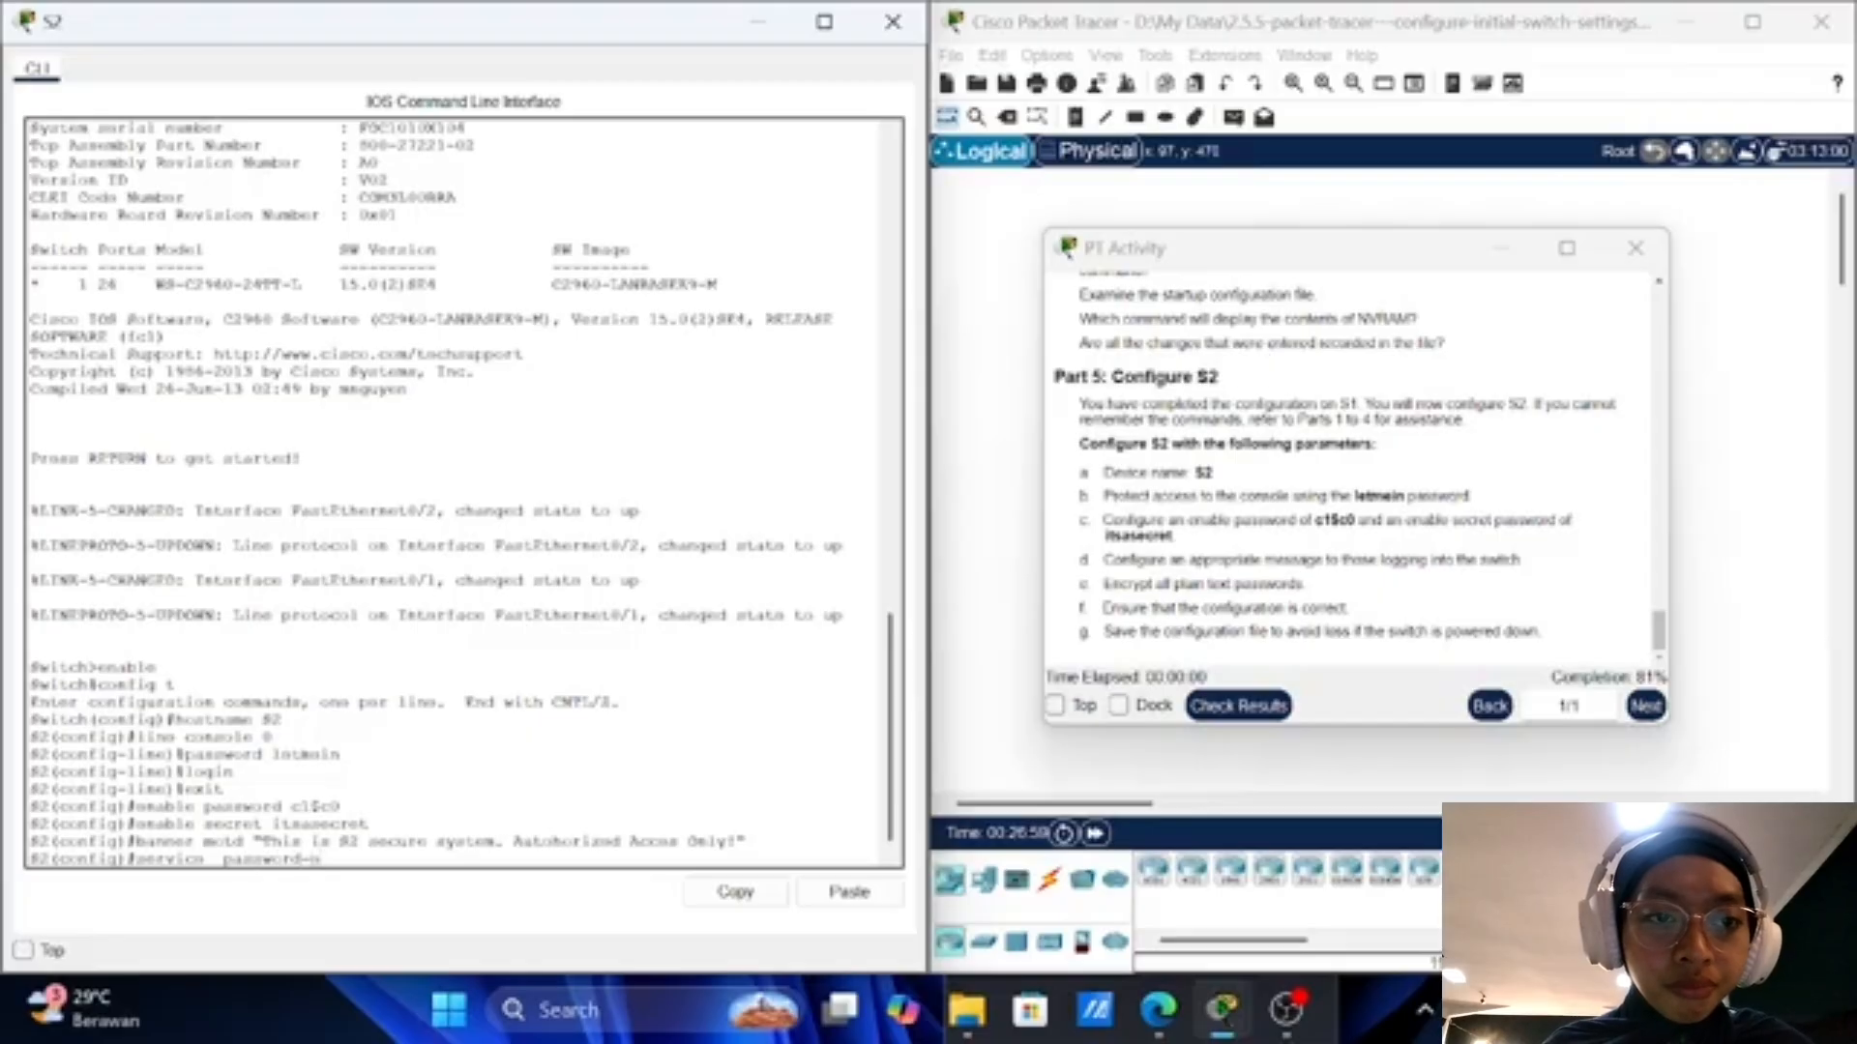
type("ncryp")
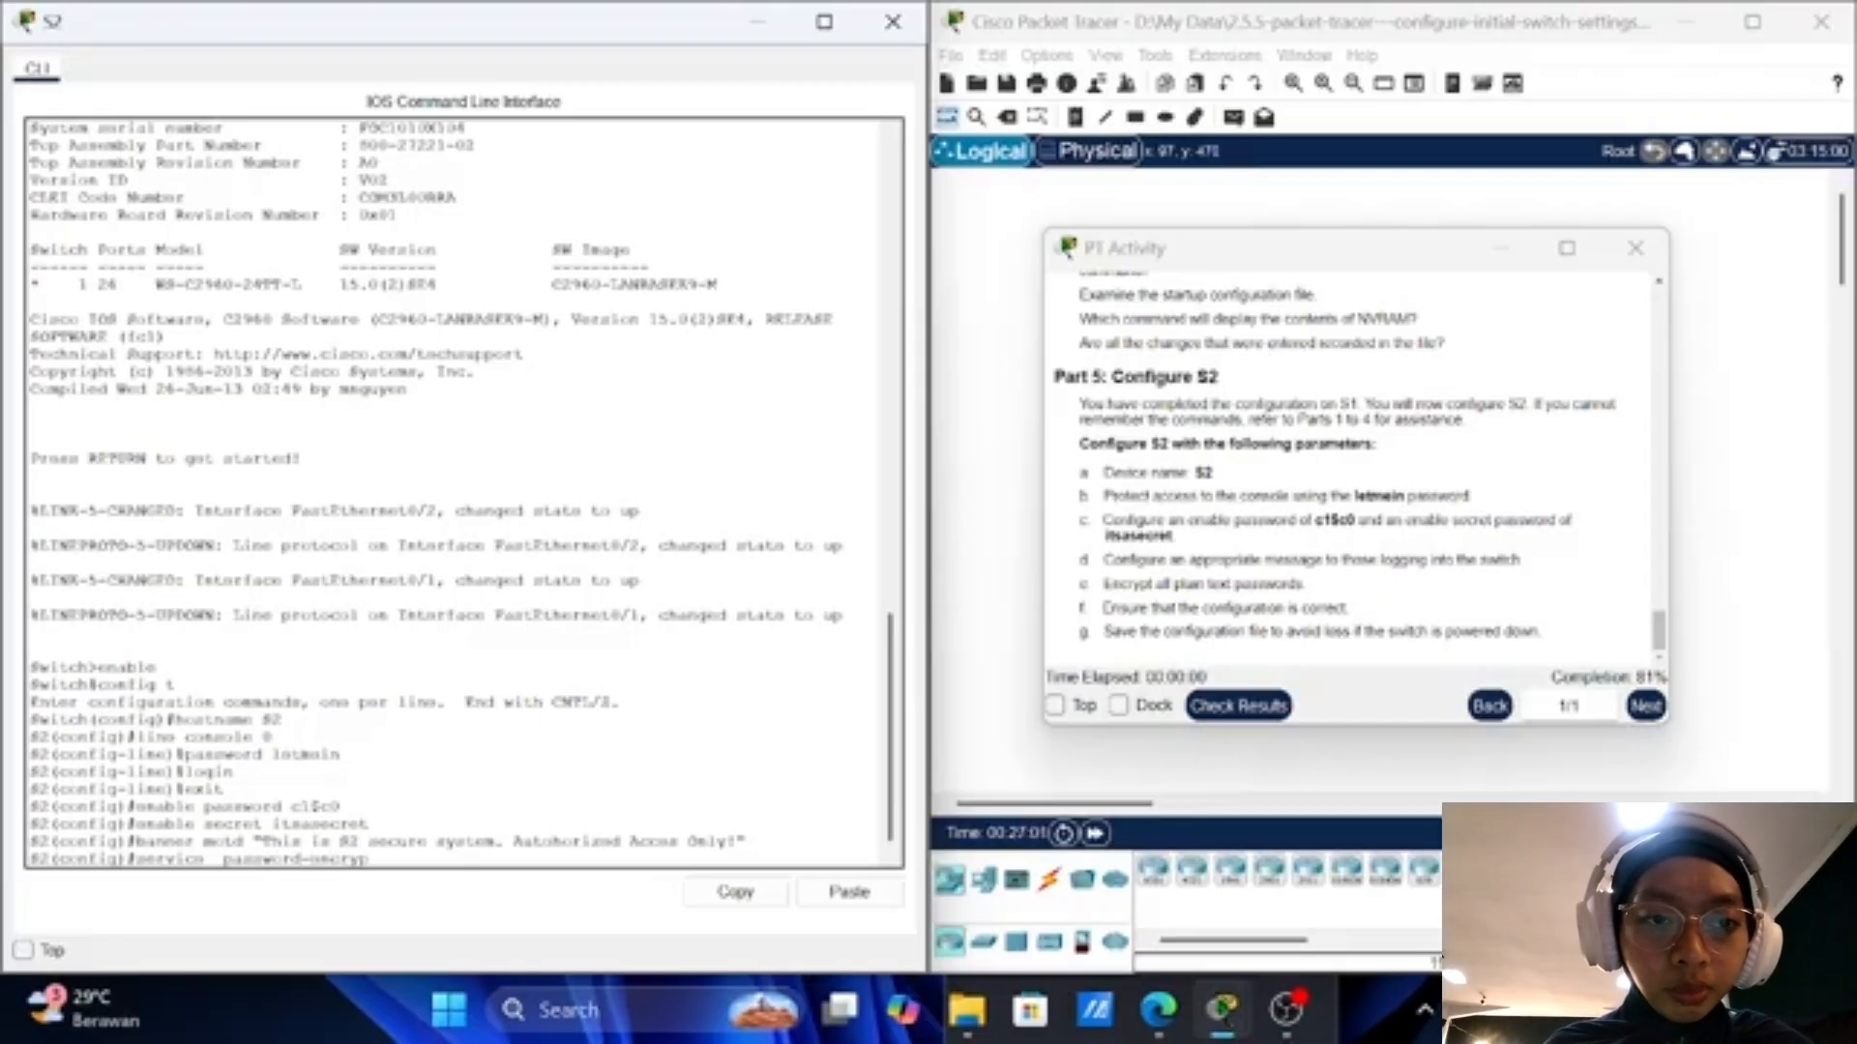
type("tion")
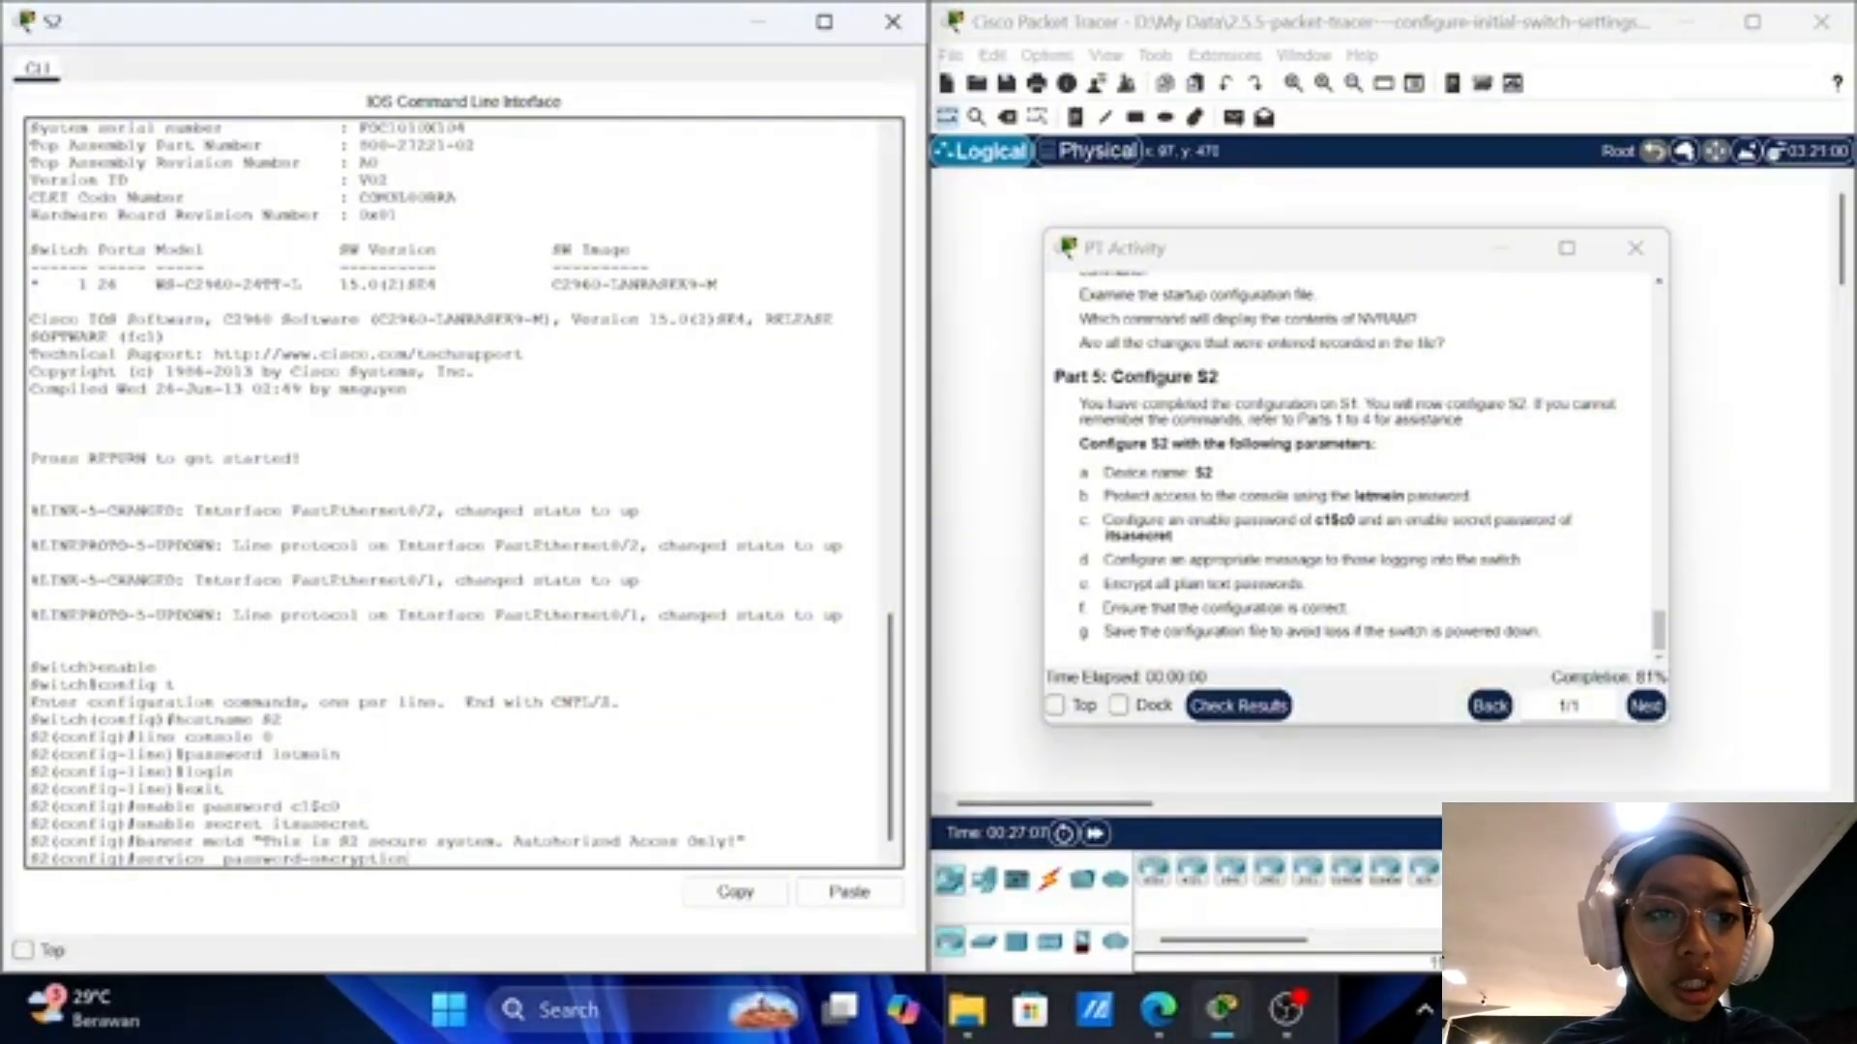
key("Return")
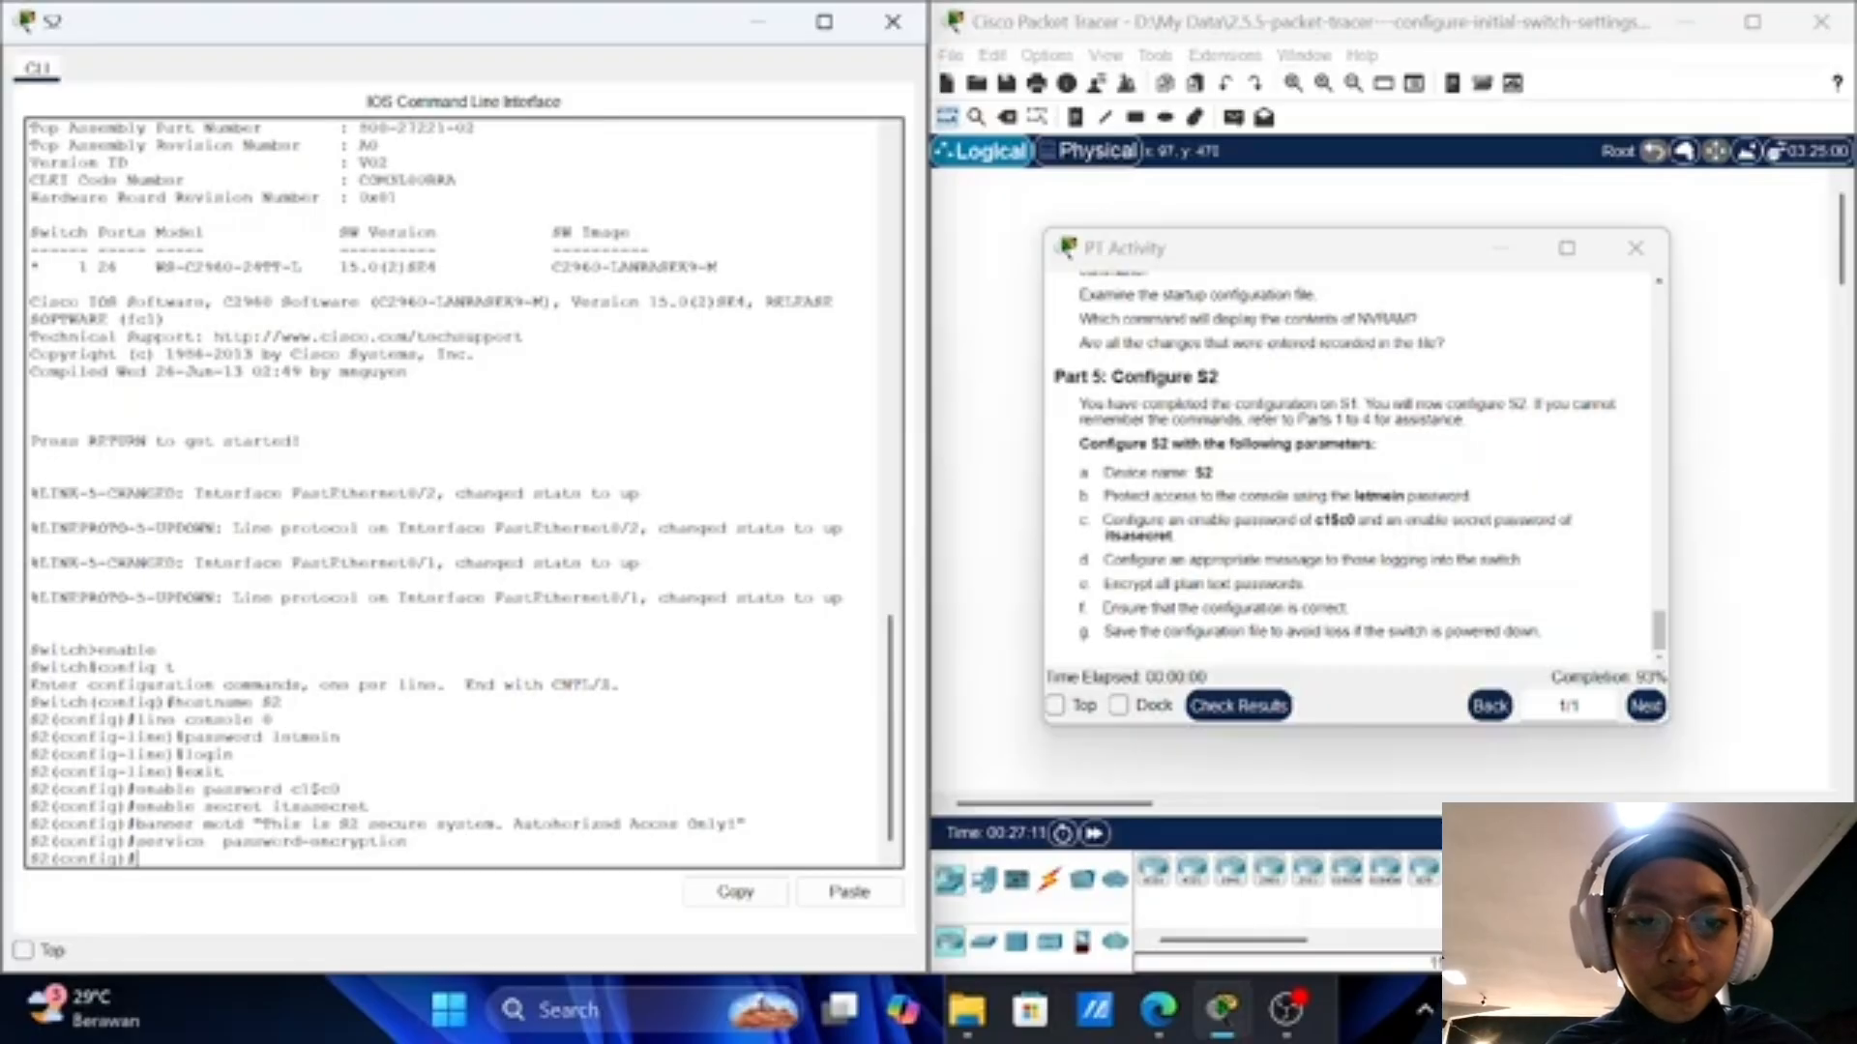
Step: Exit to S2# and copy running-config to startup-config, accepting the default filename
type("exit")
key("Return")
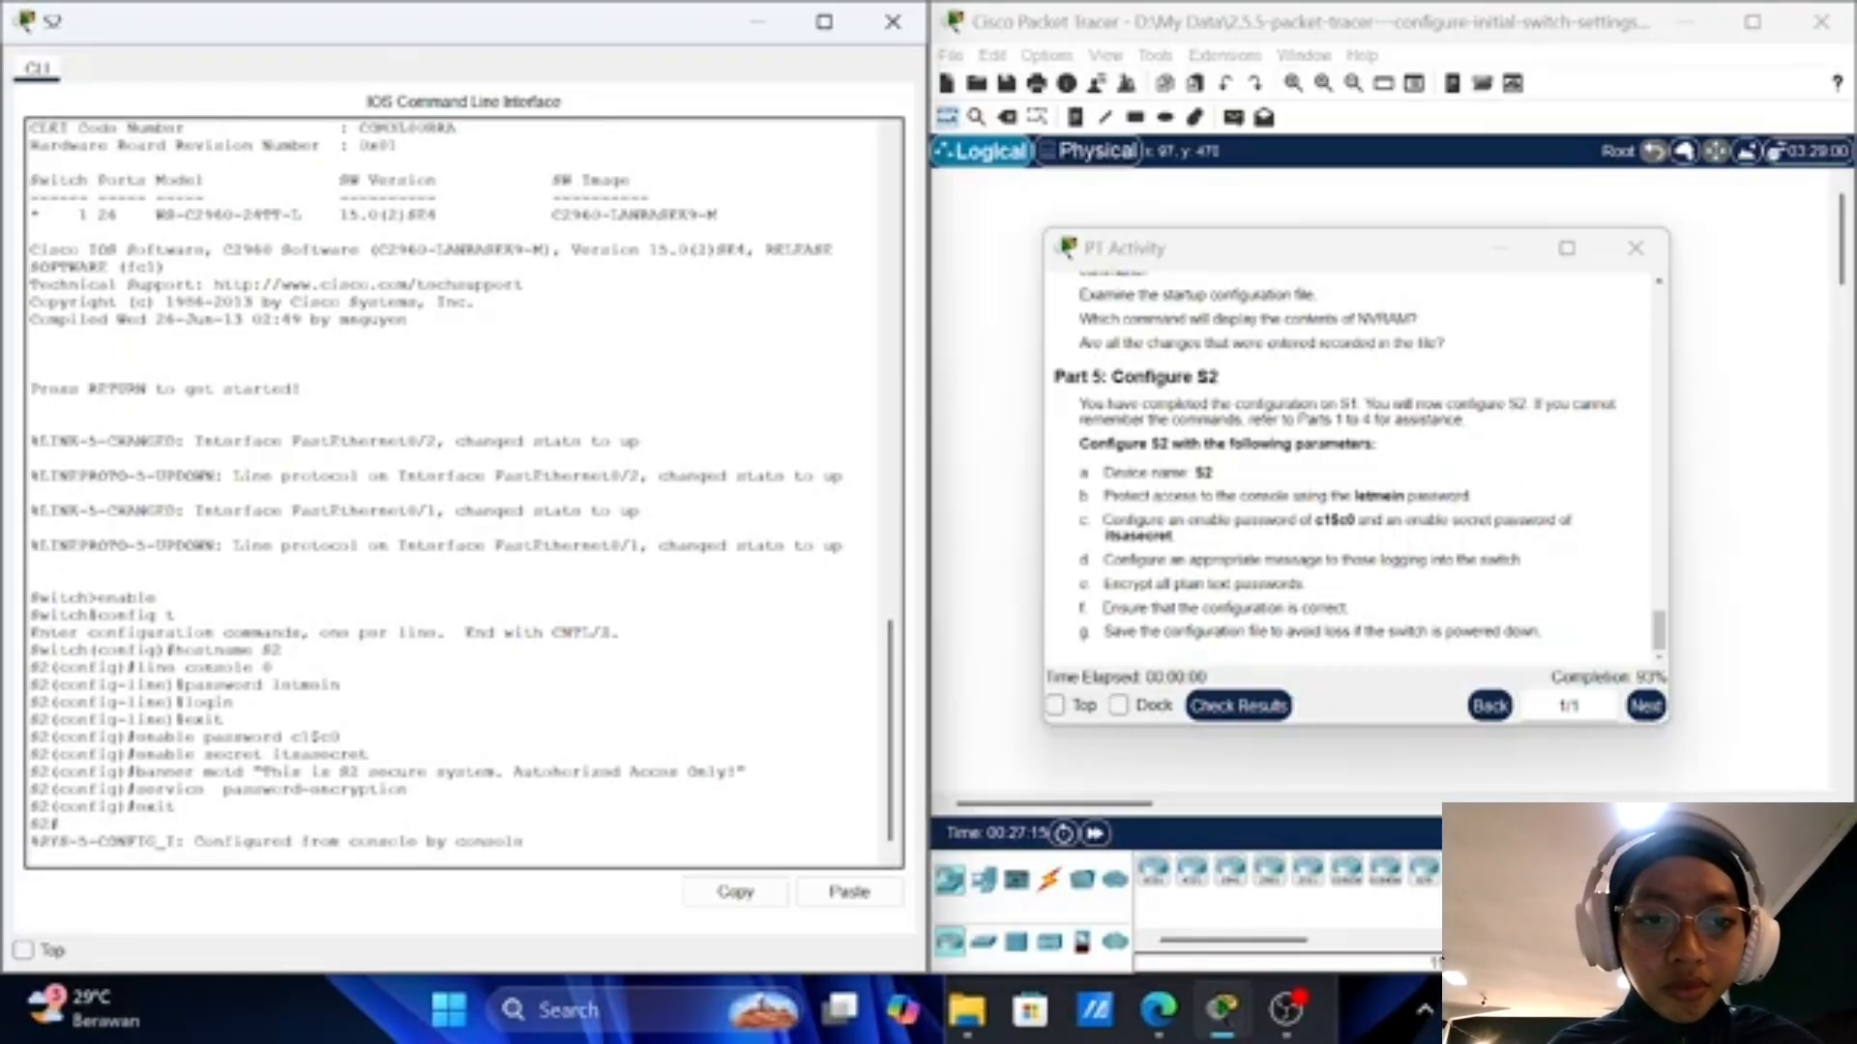
key("Return")
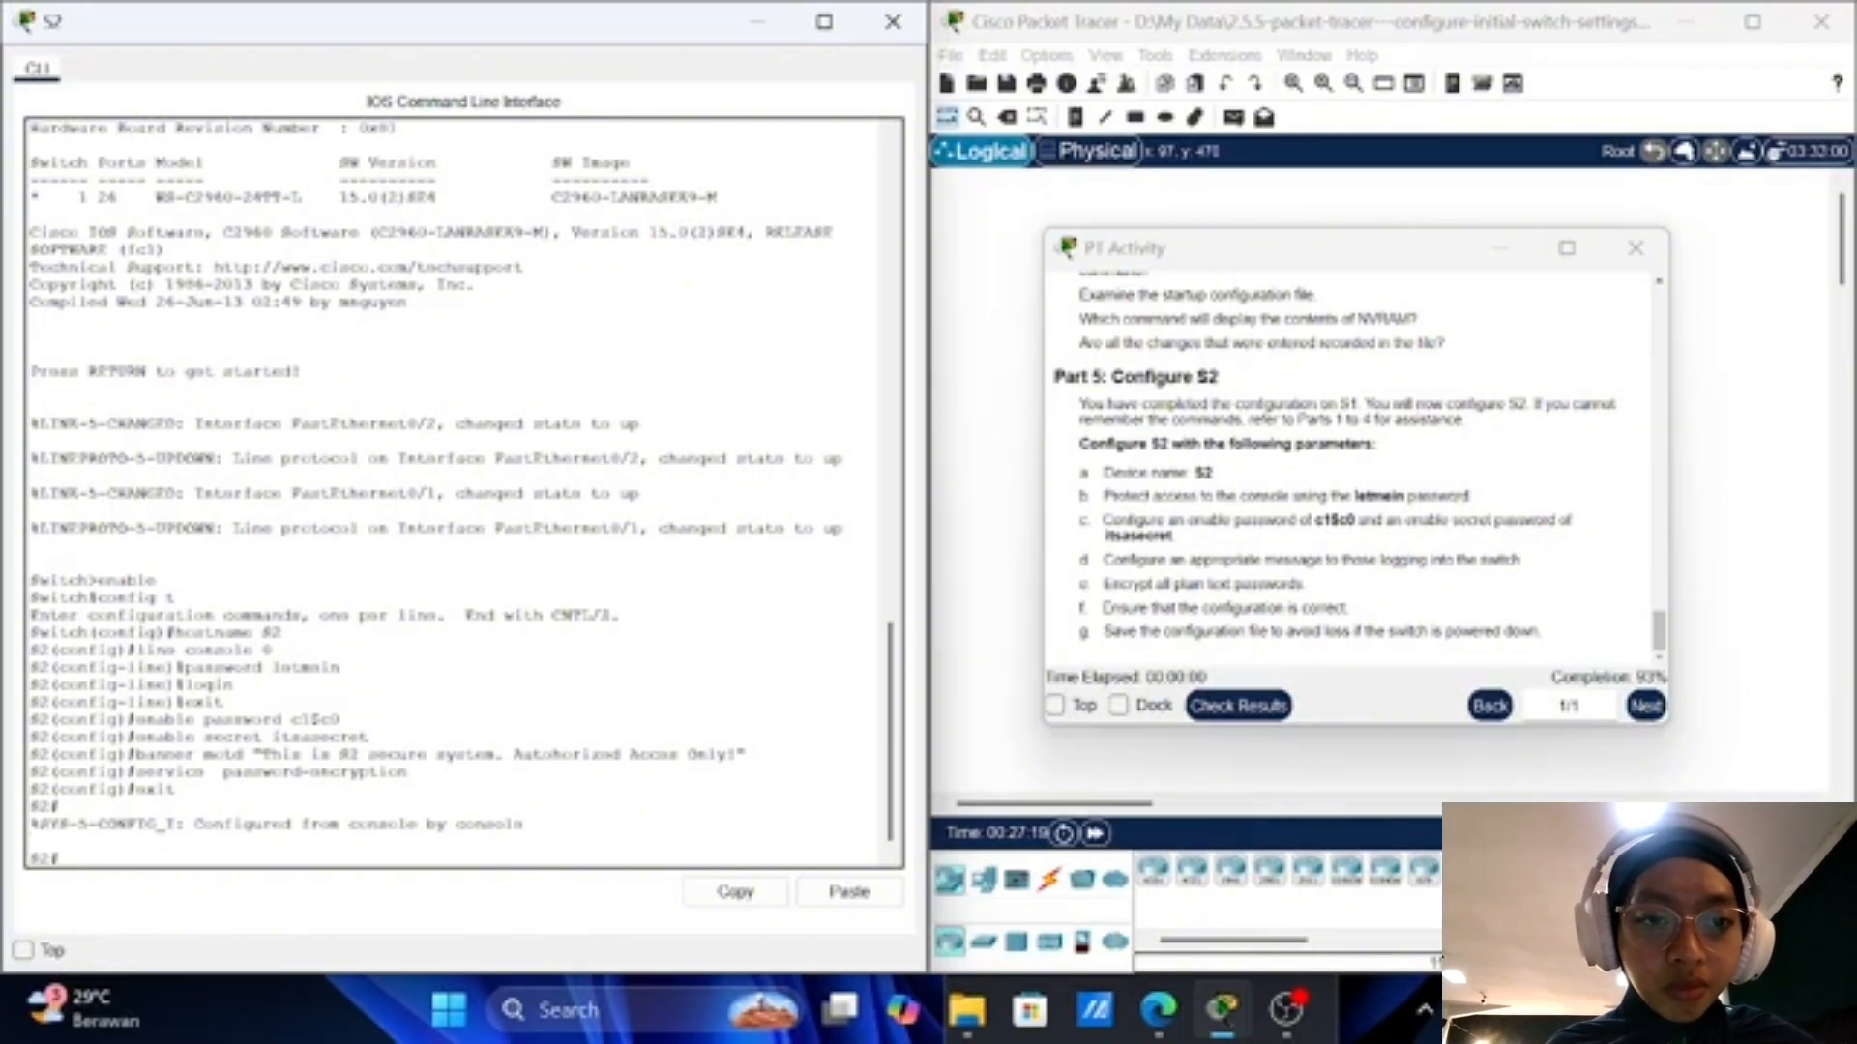
type("copy")
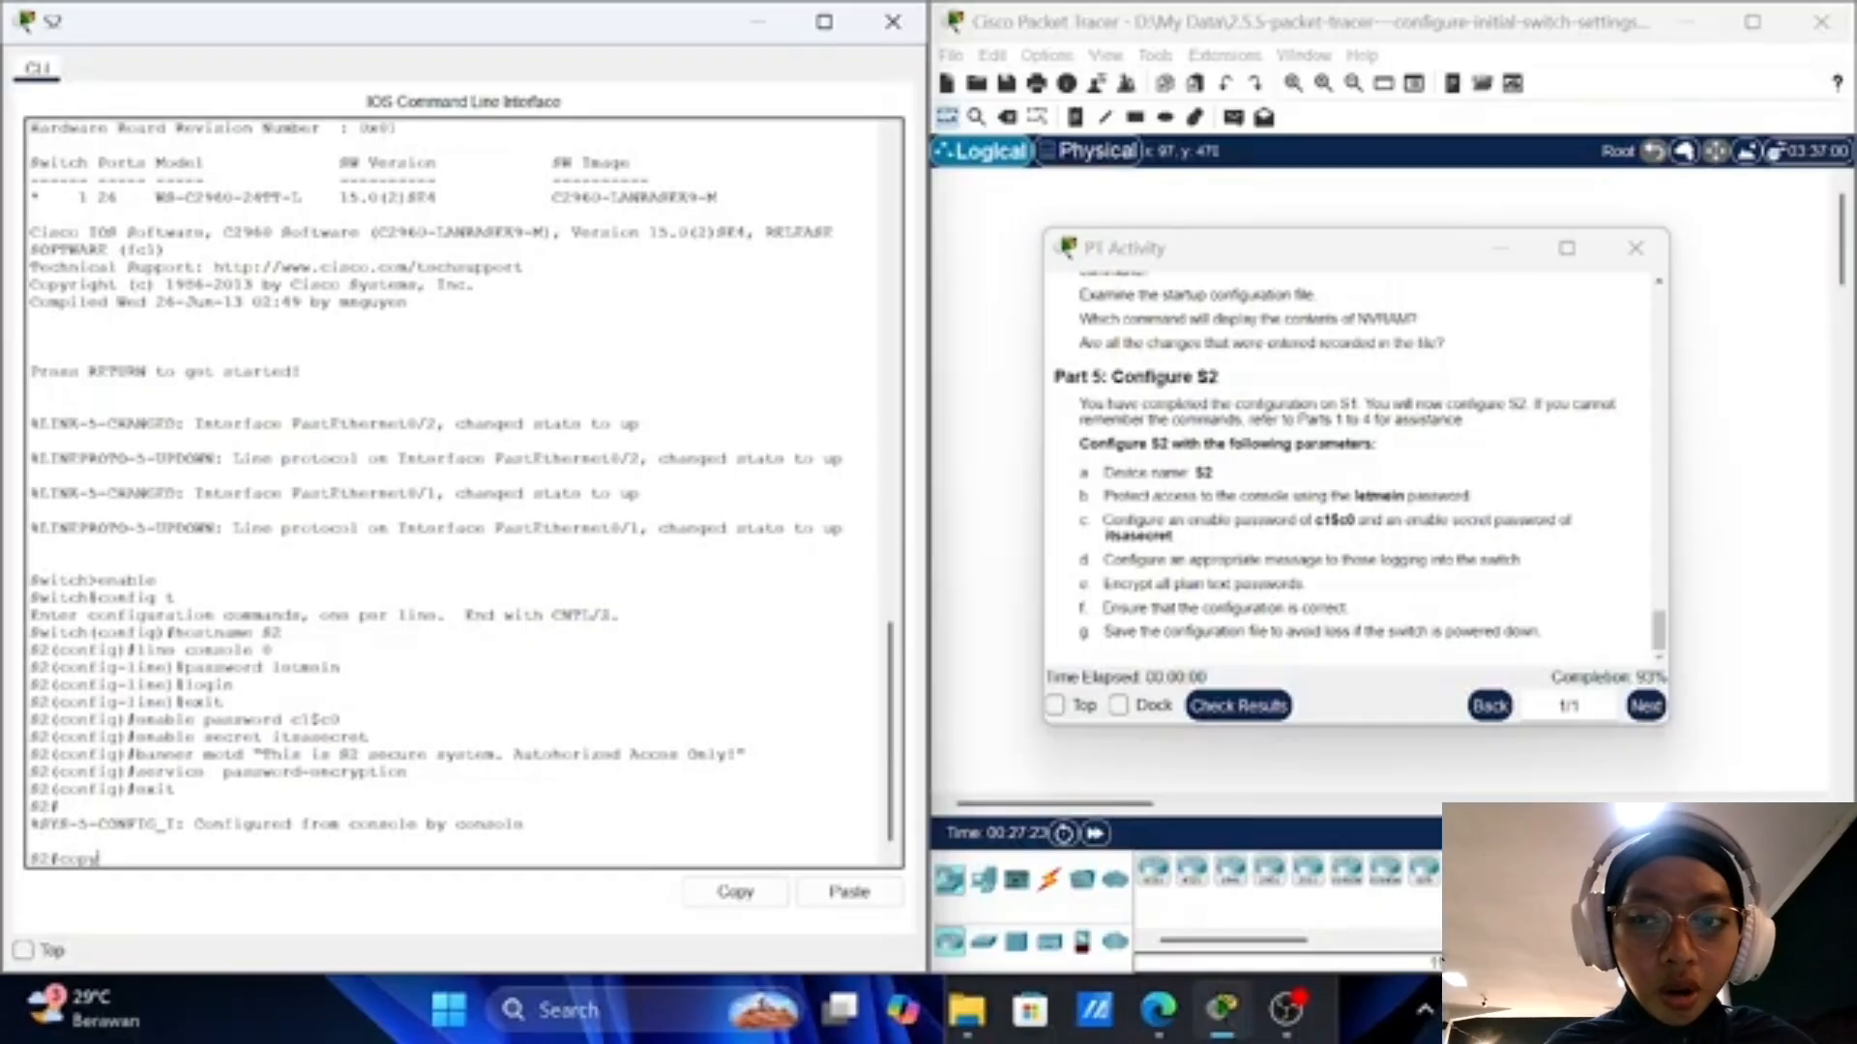
type(" running")
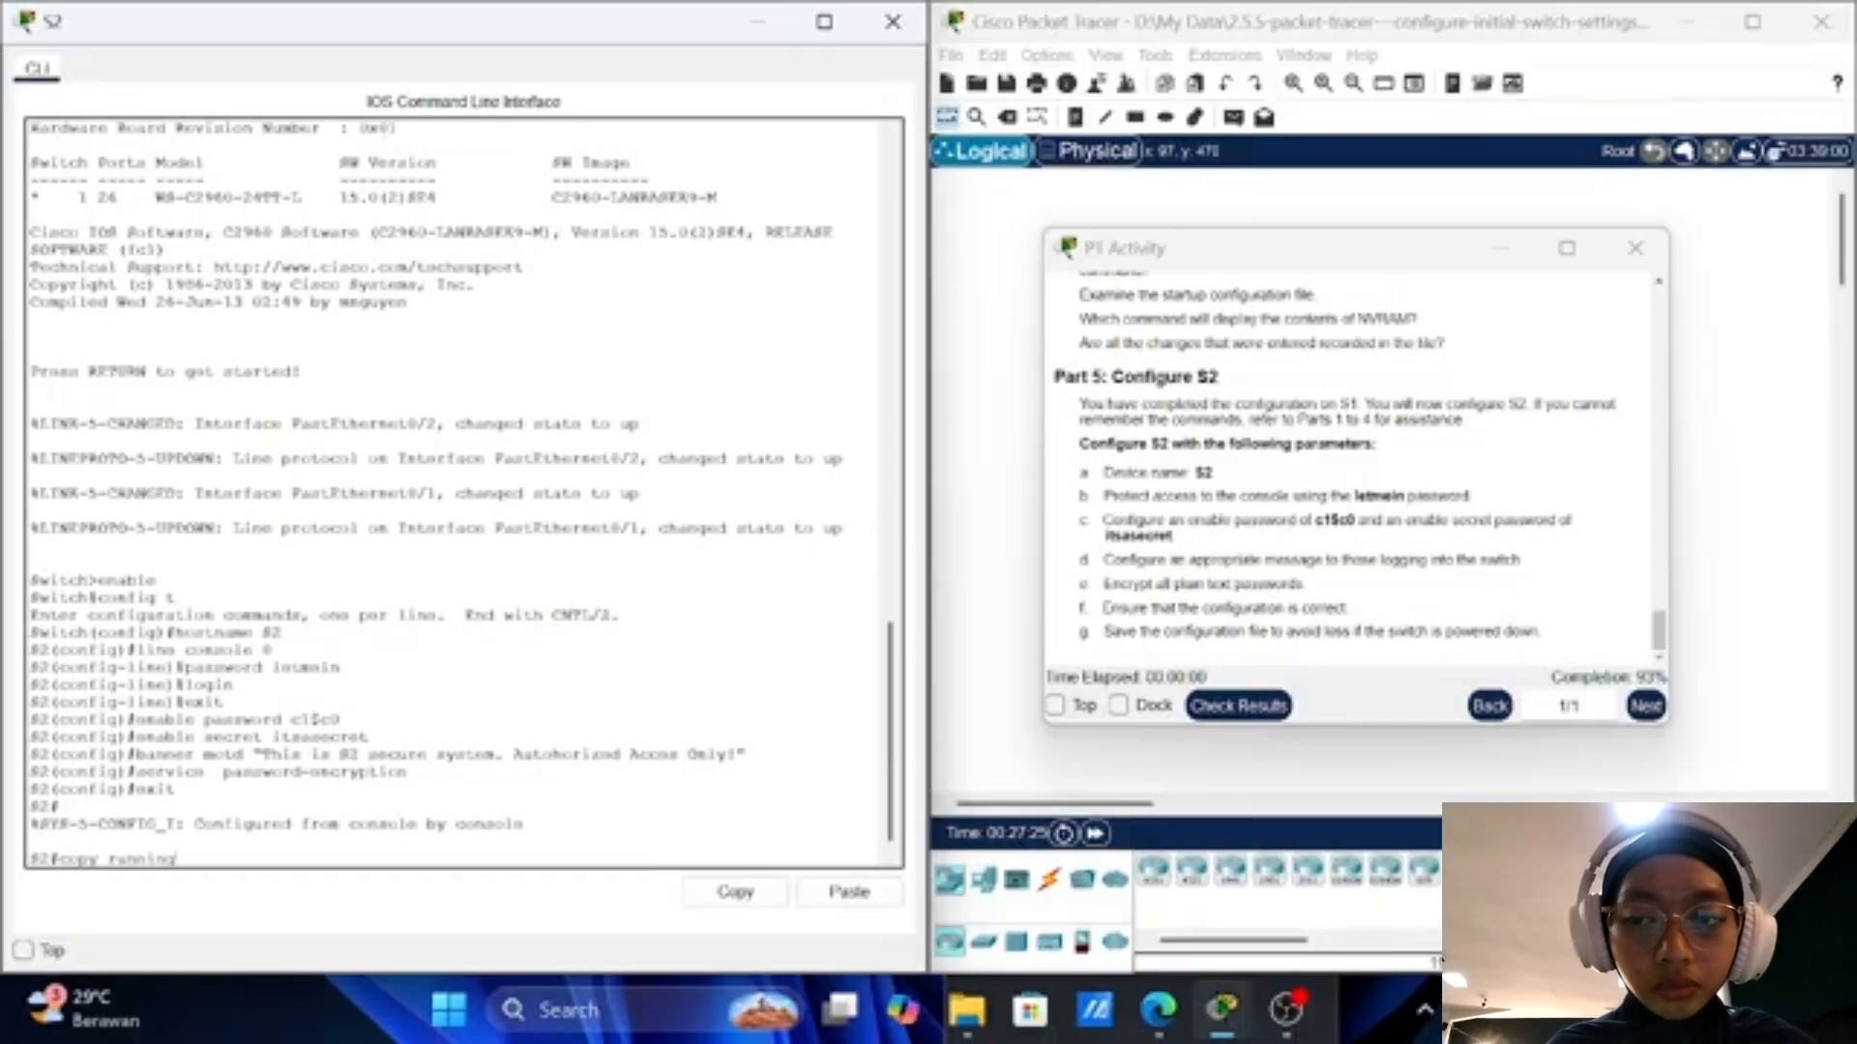
type("-c")
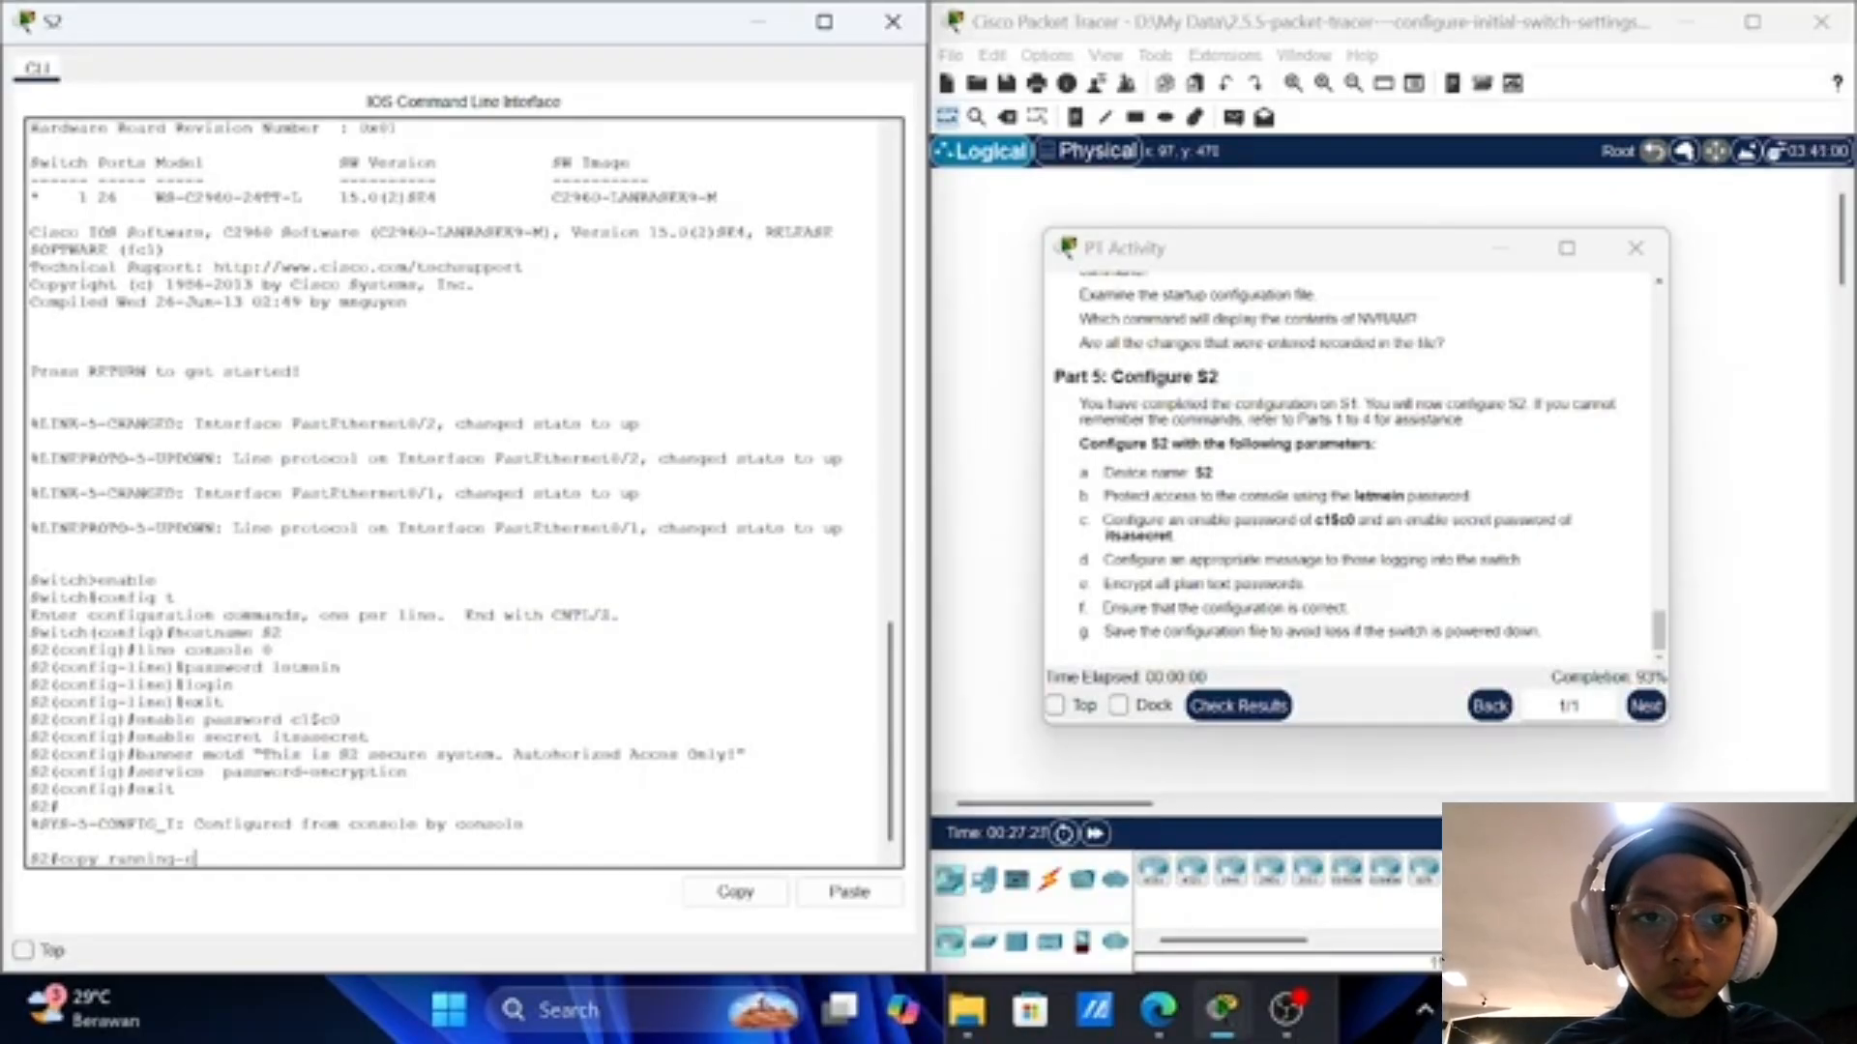
type("onfig")
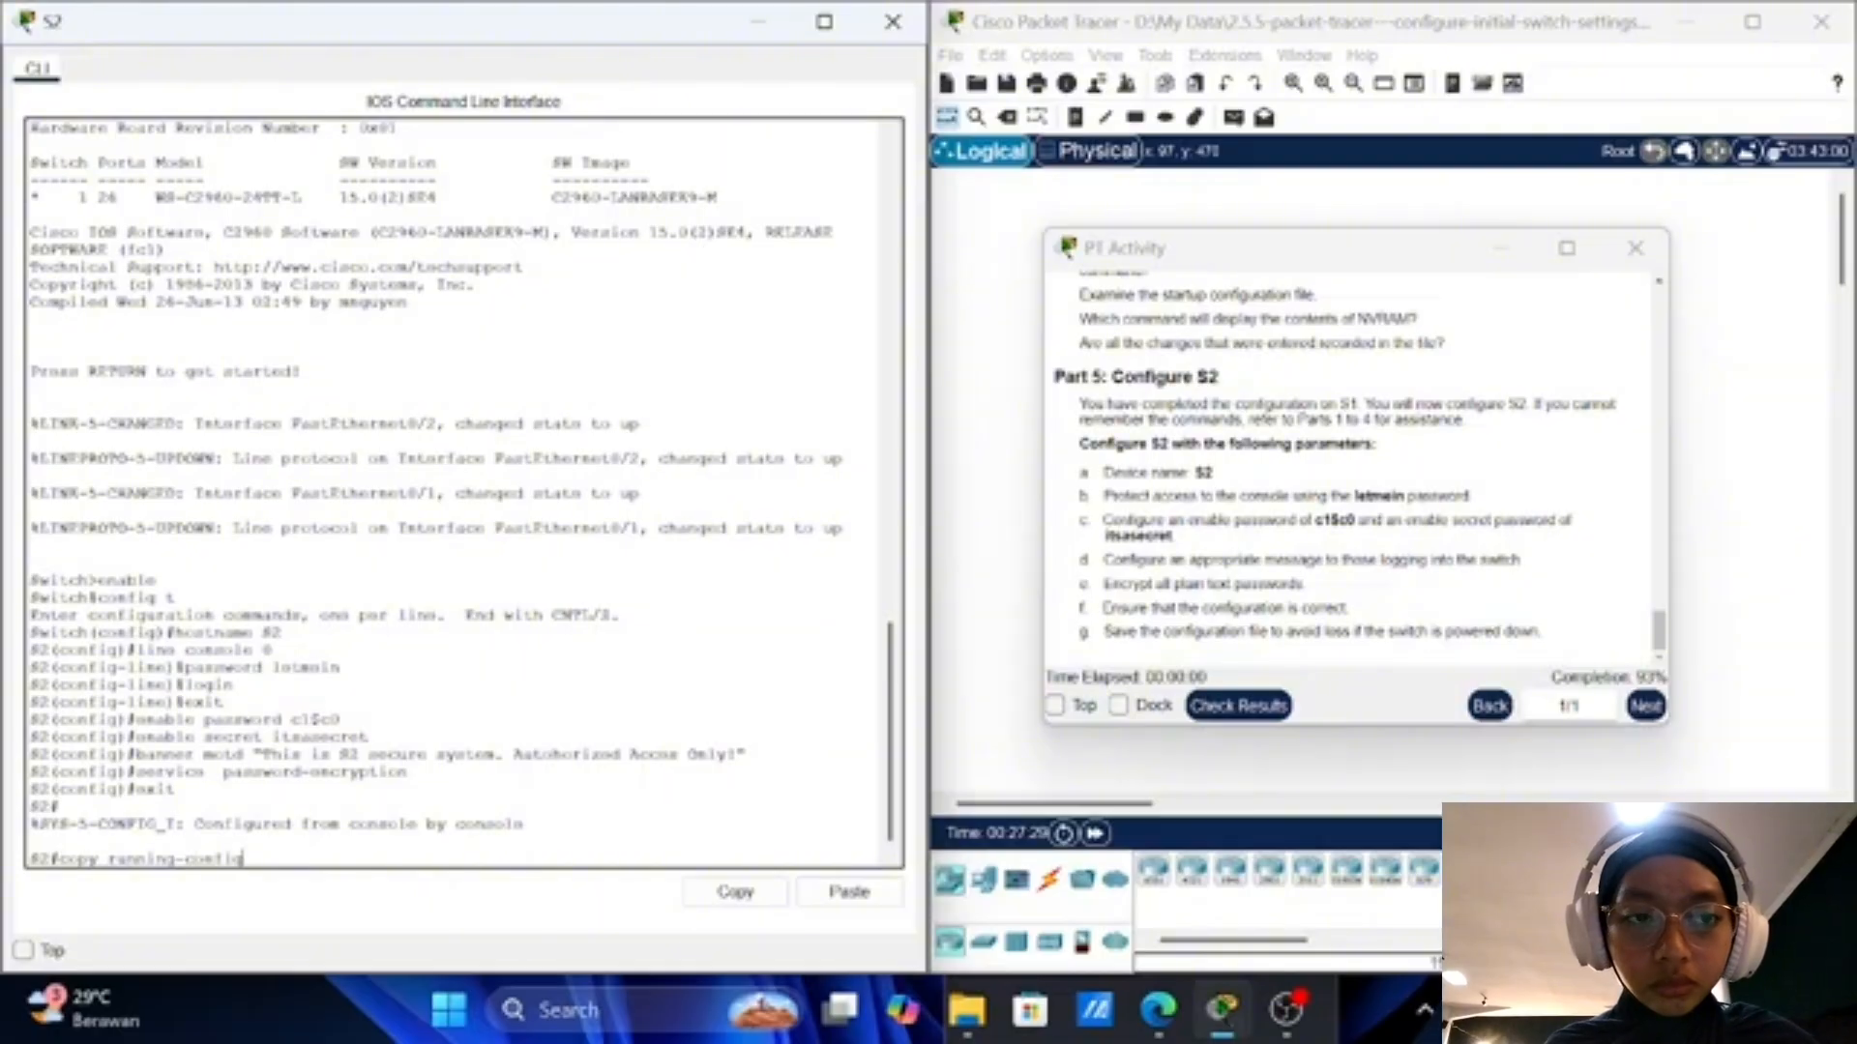
type(" star")
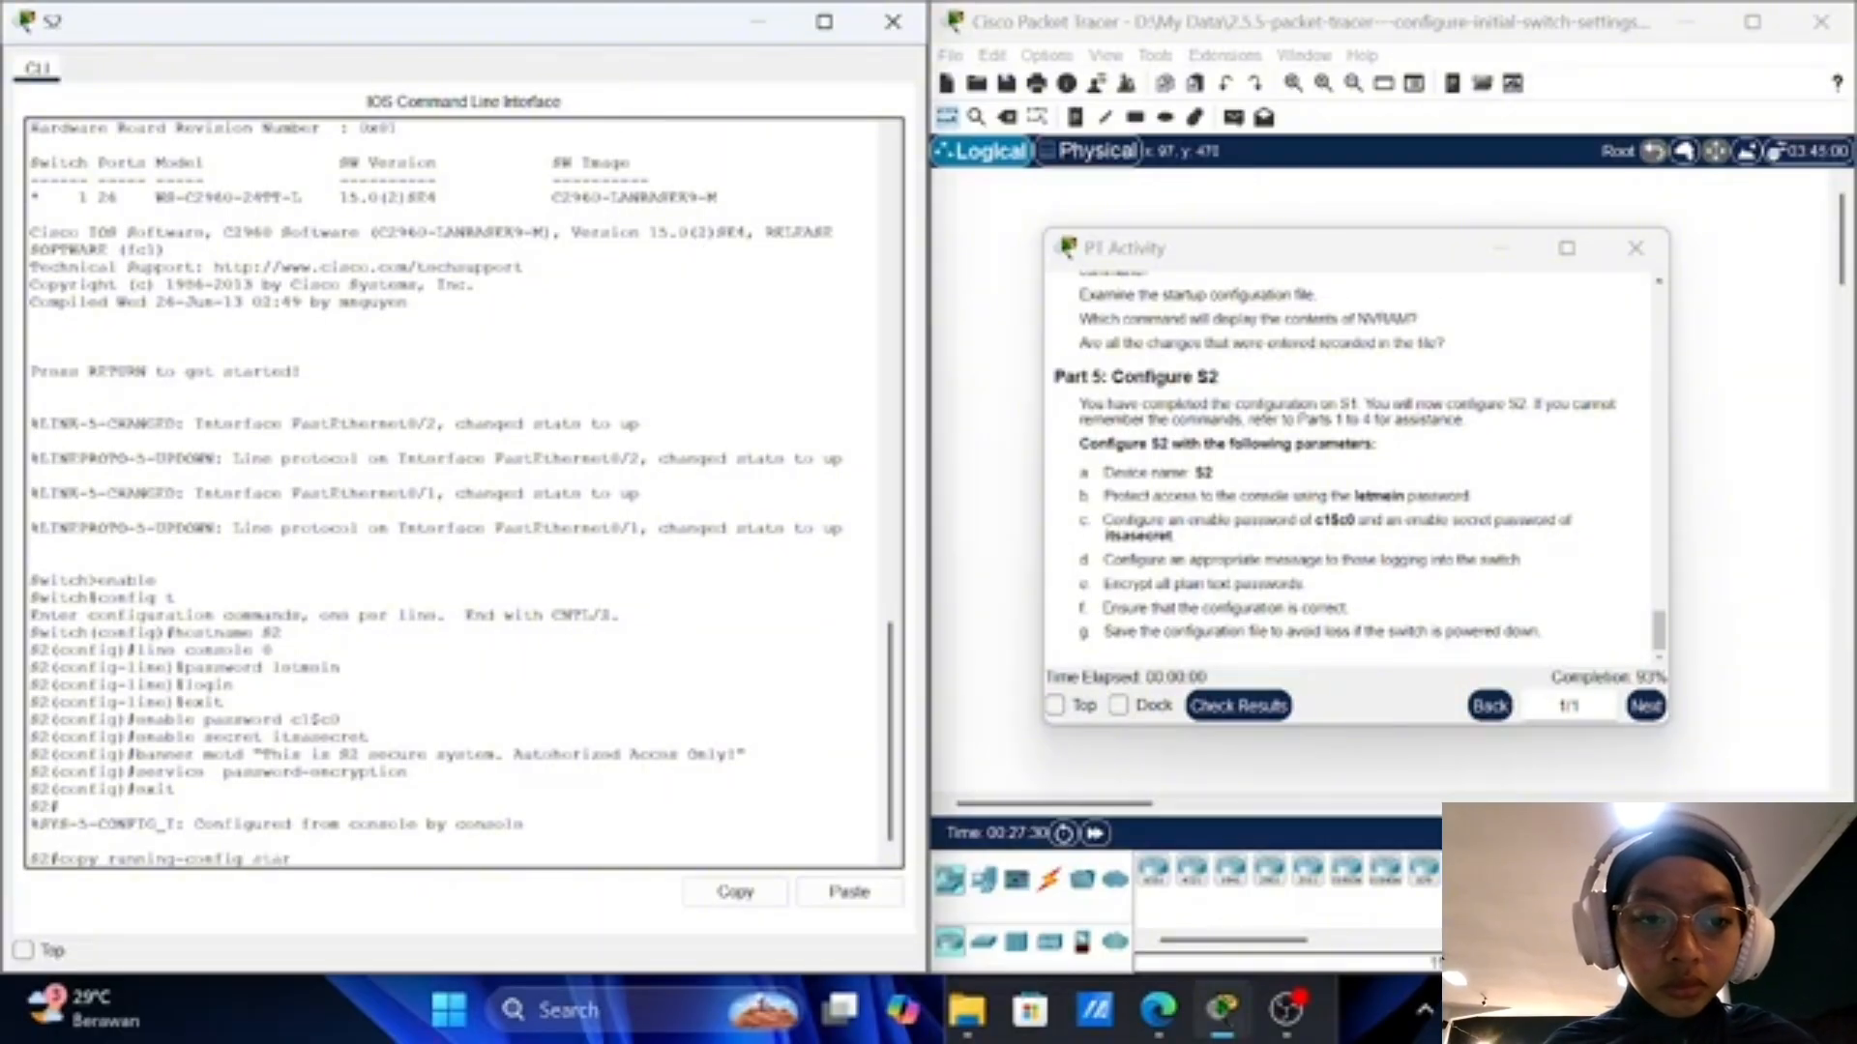
type("tu")
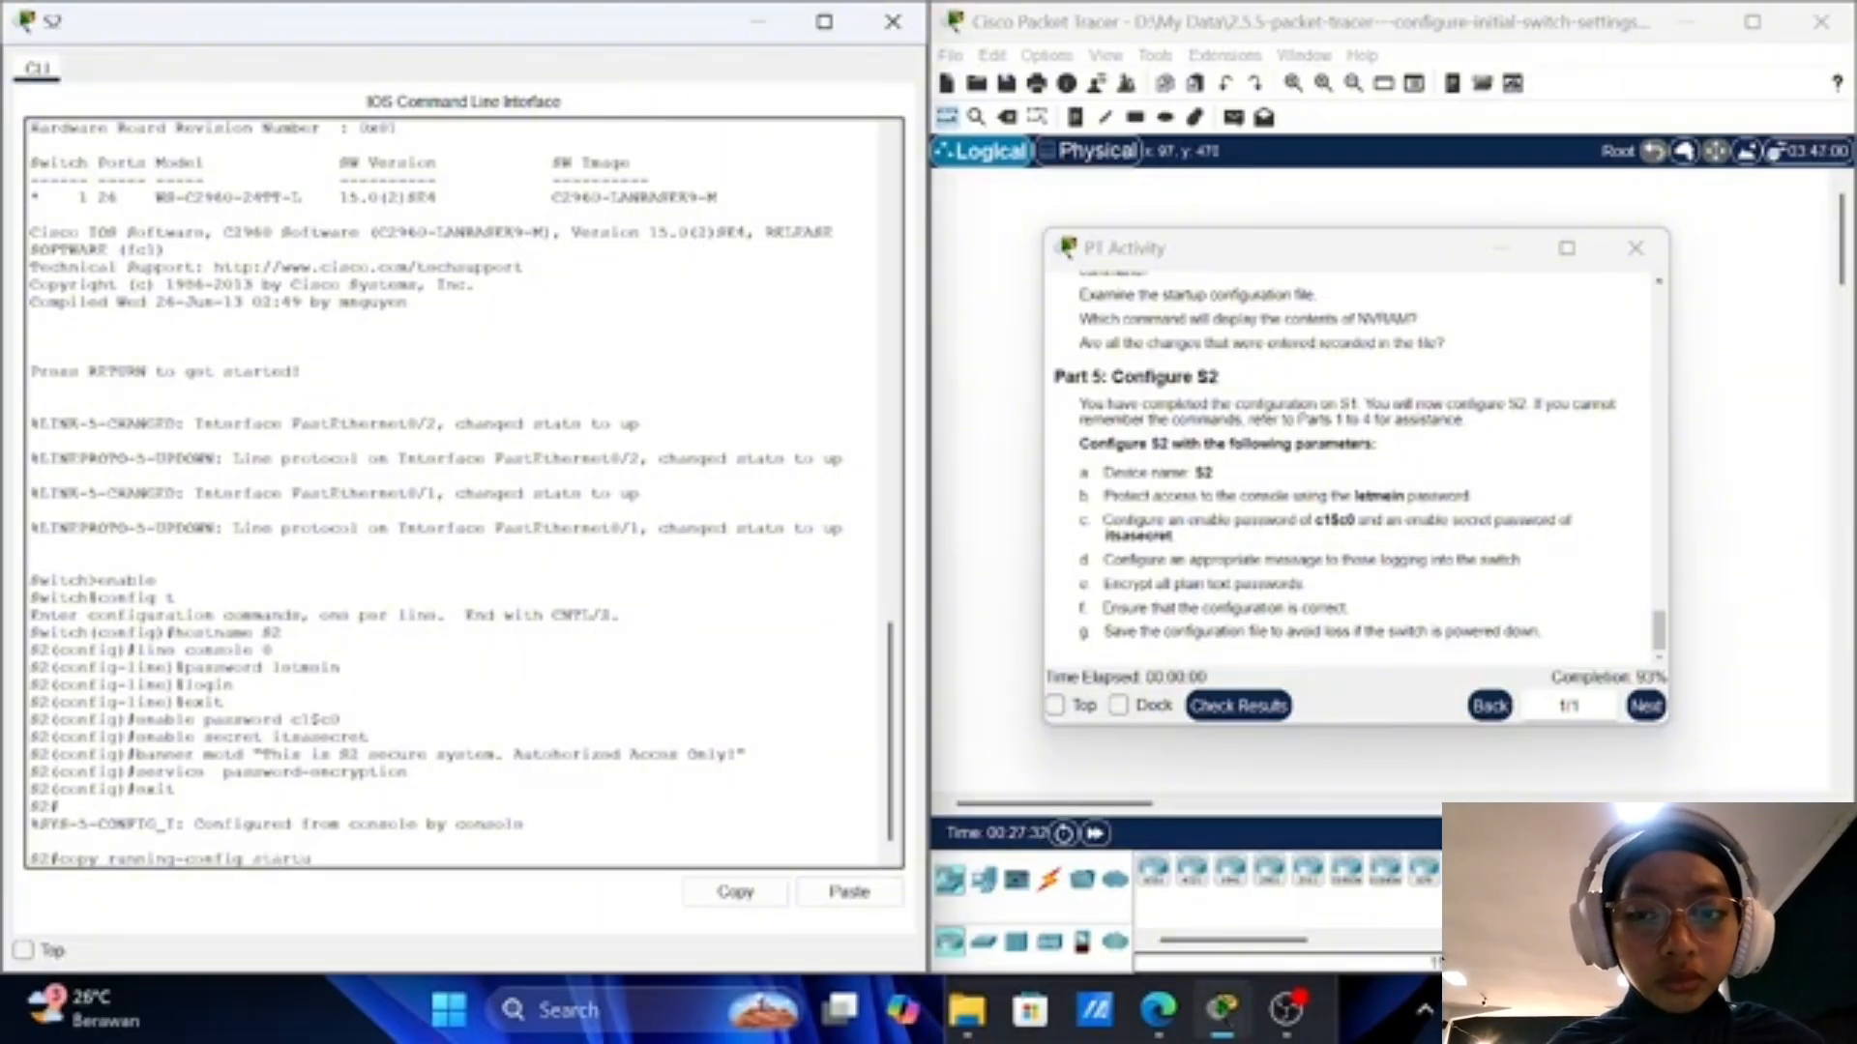
type("p-")
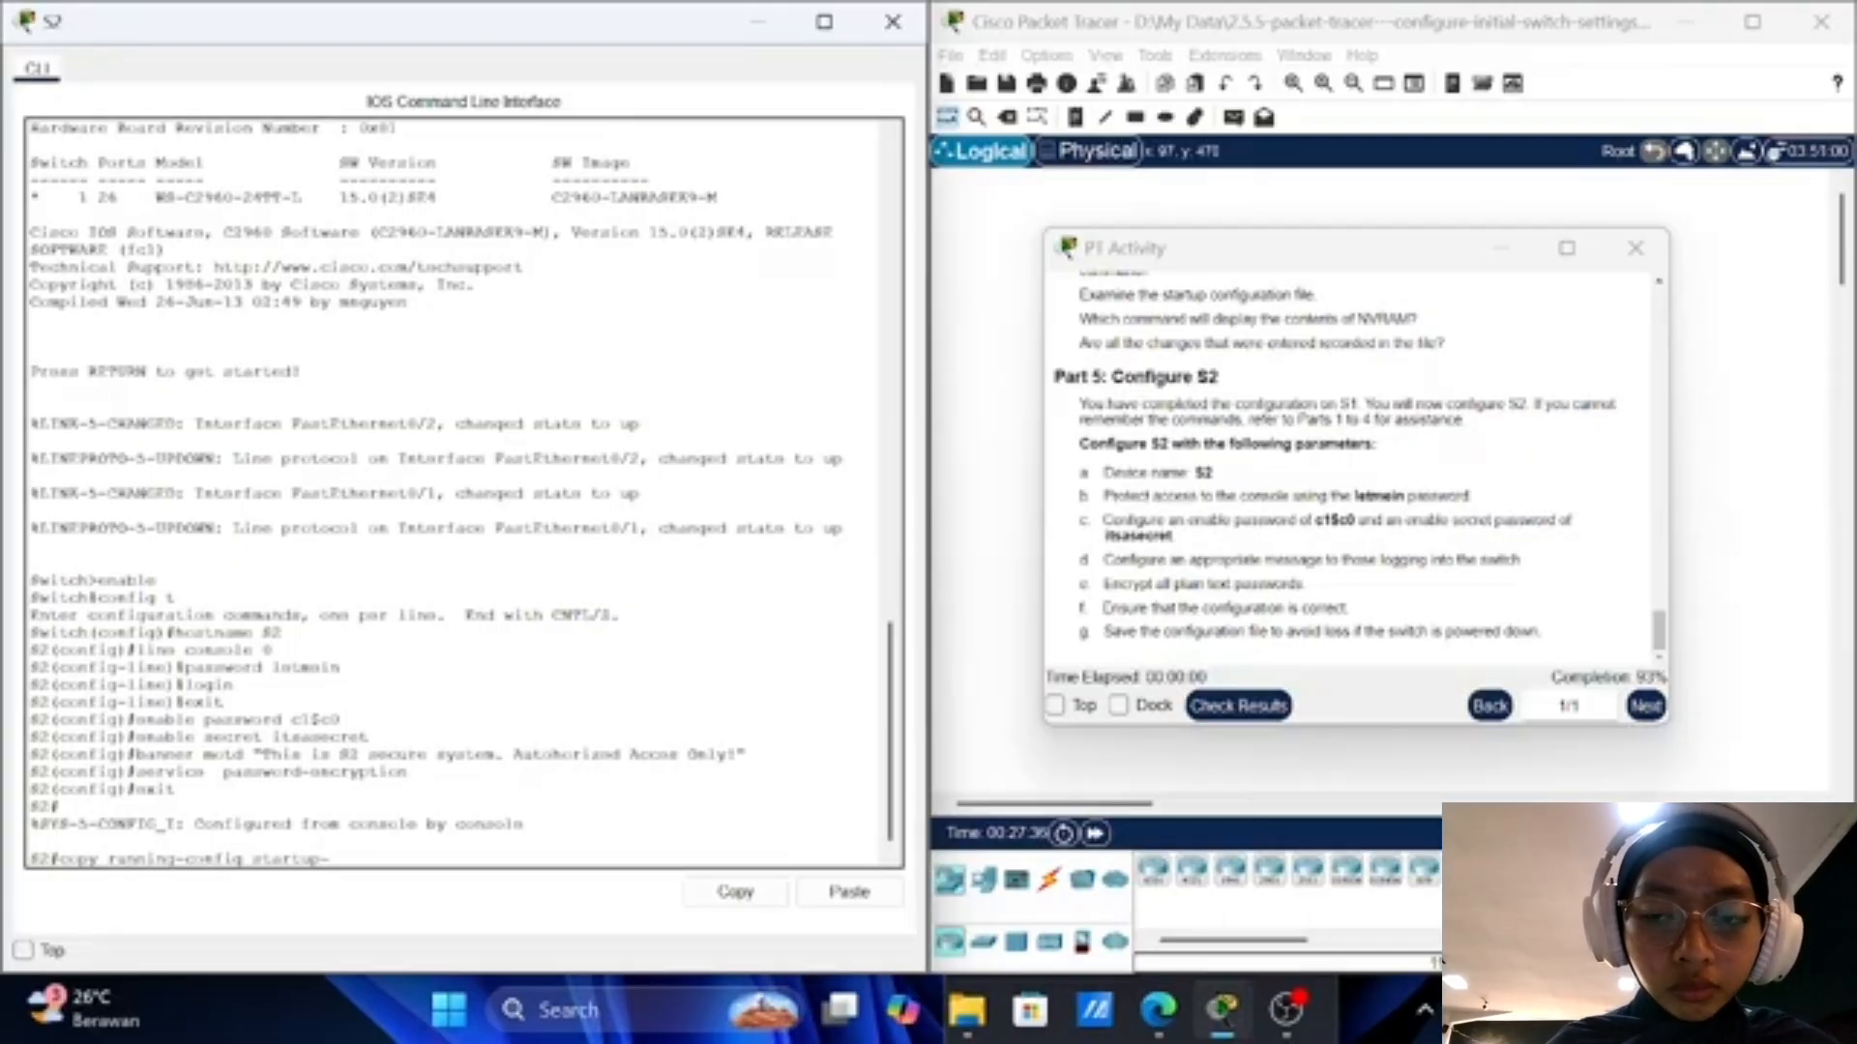
type("config")
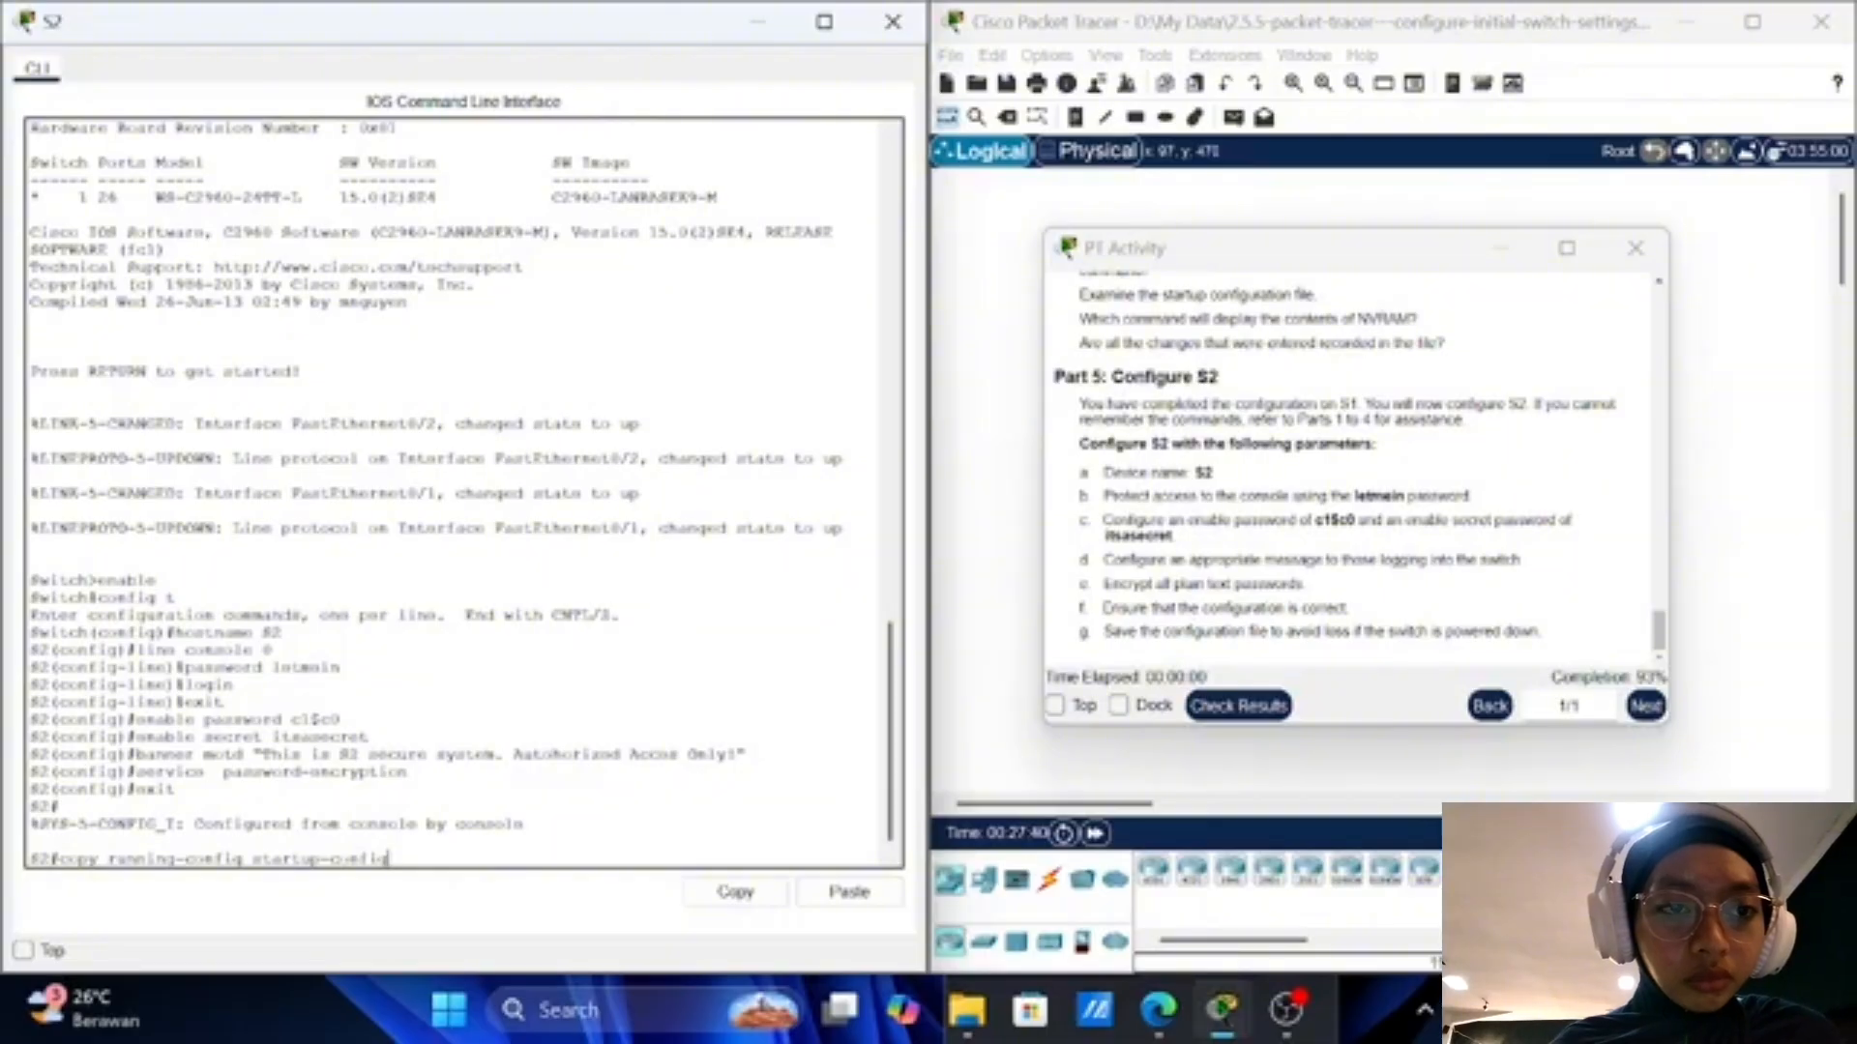
key("Return")
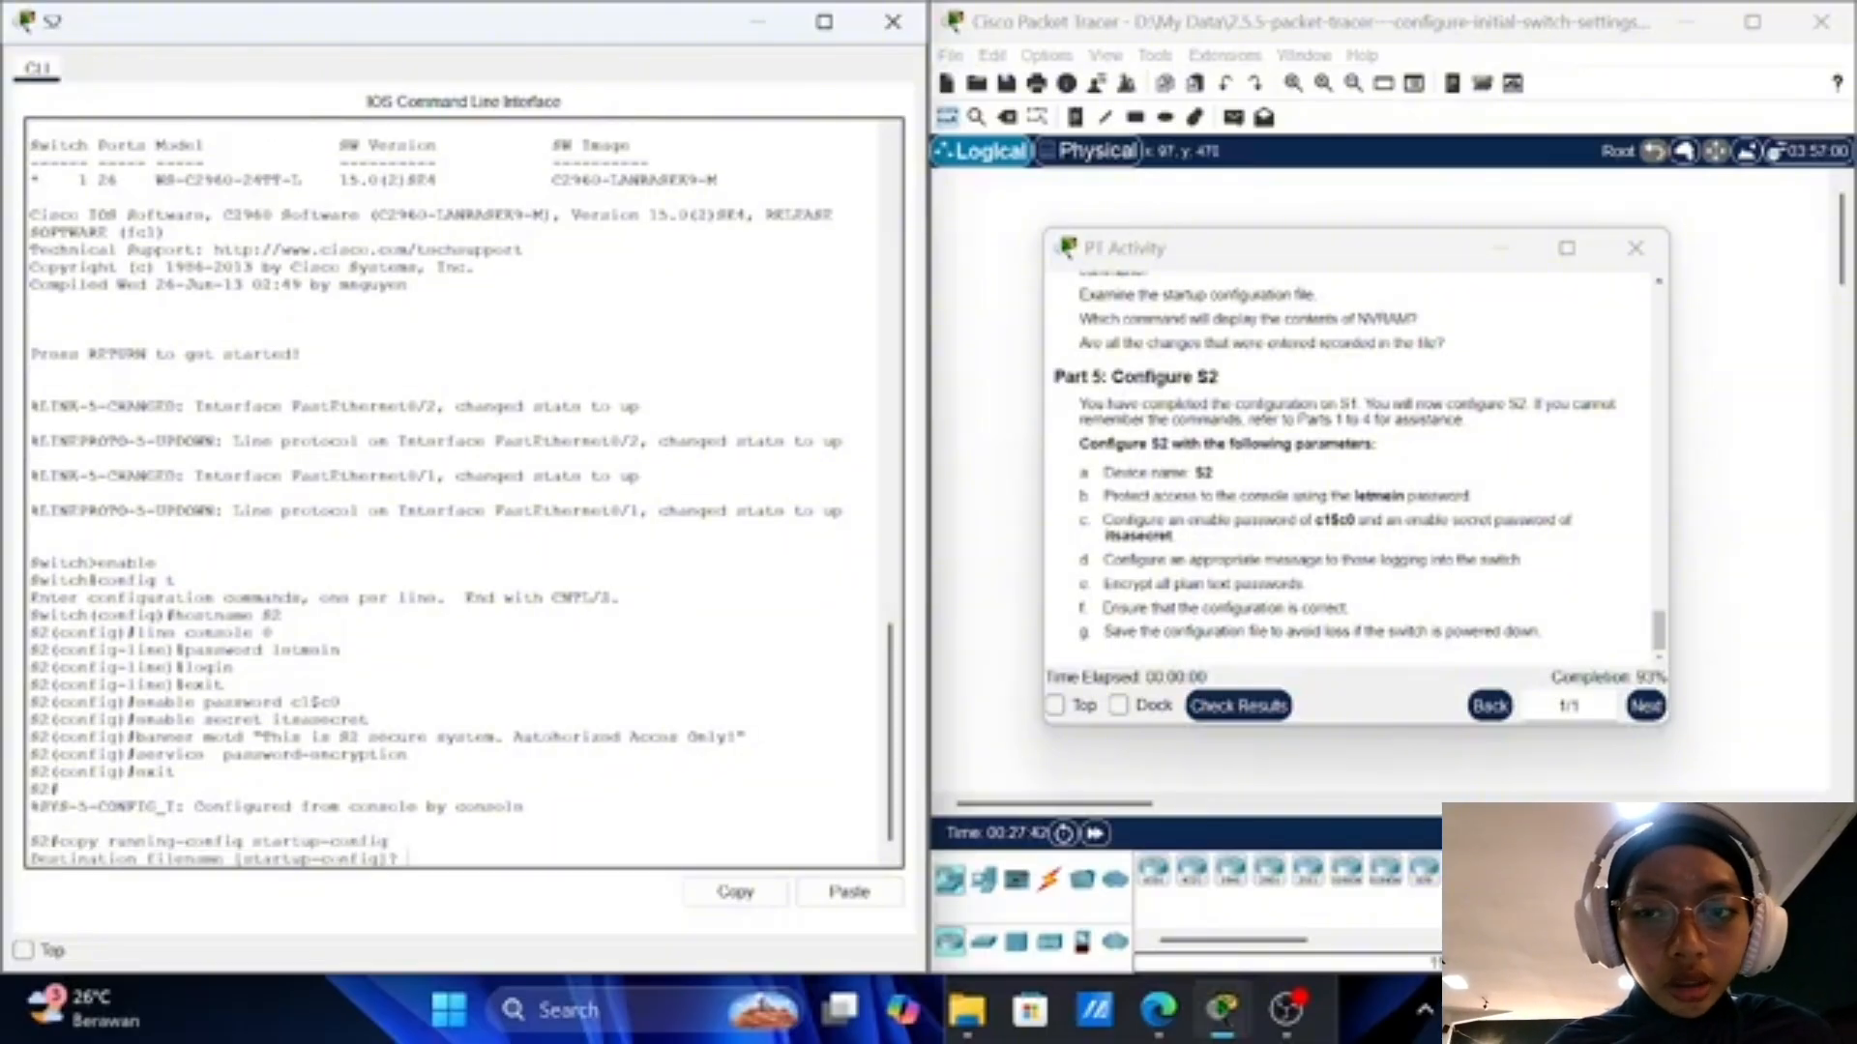
key("Return")
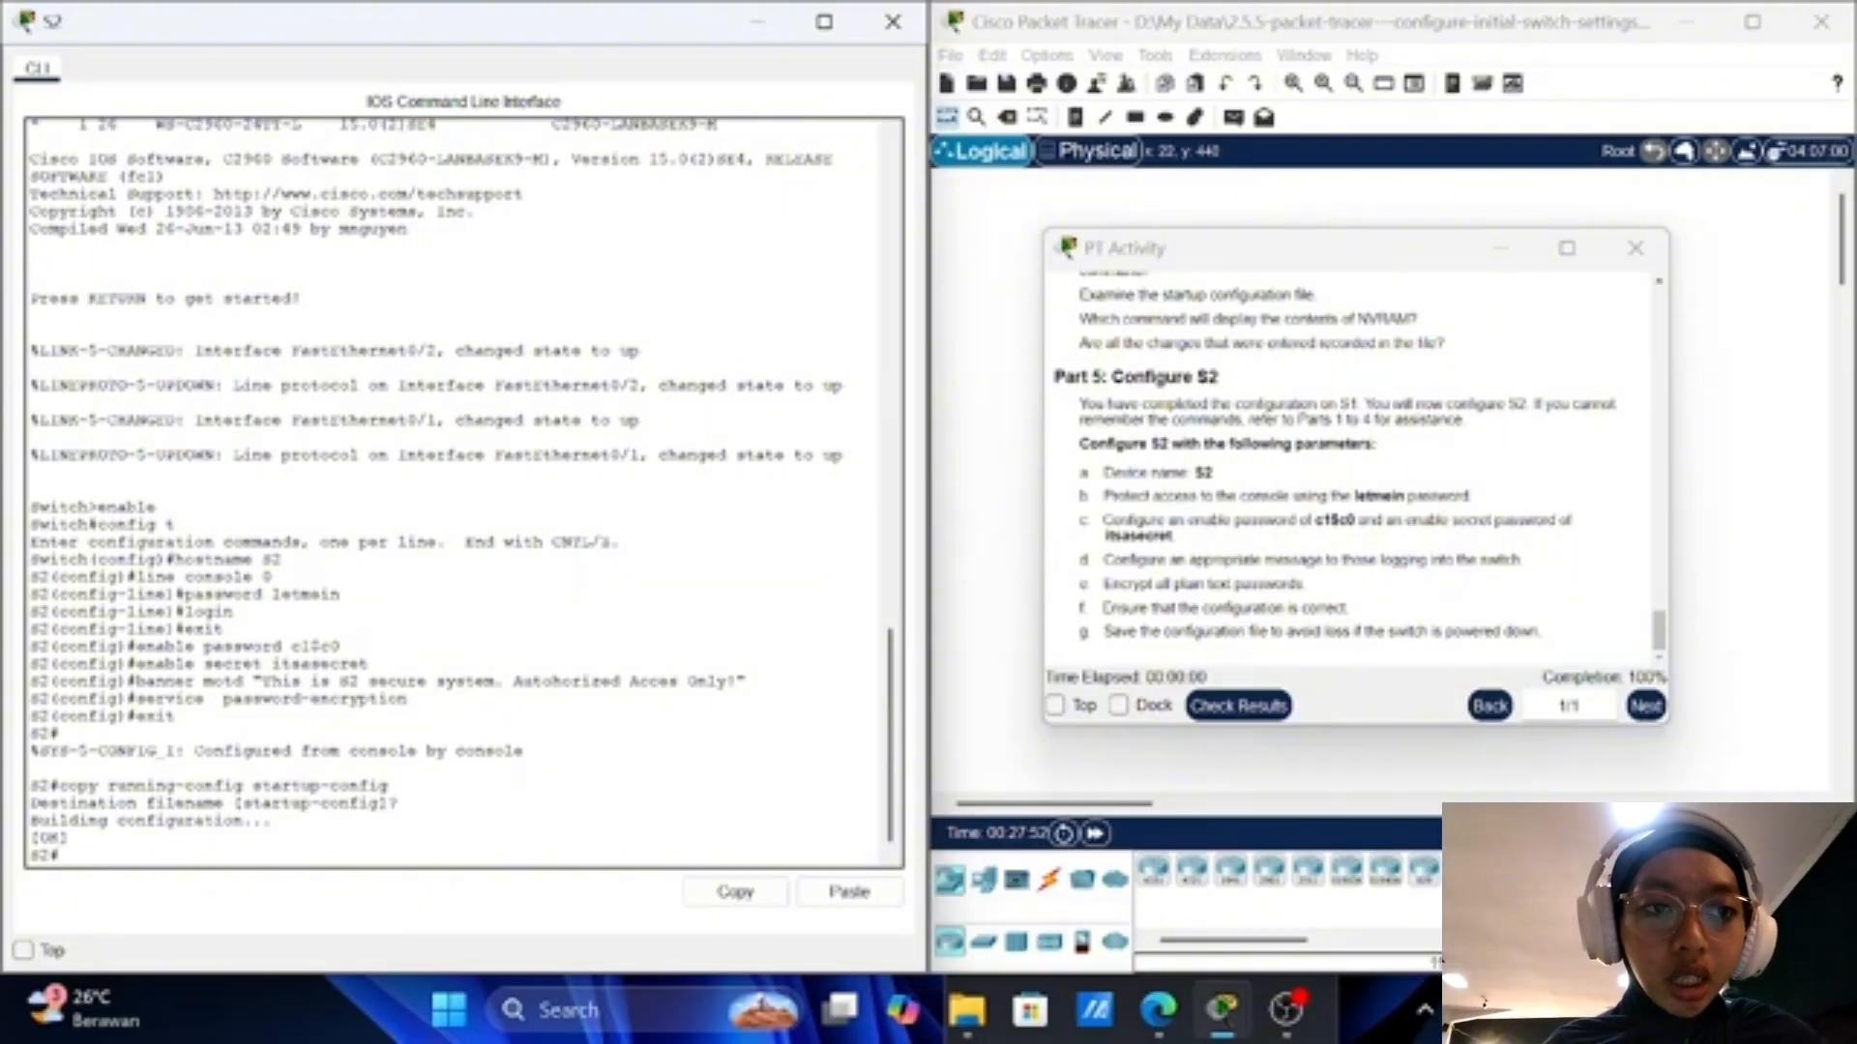
scroll(463, 493, "up", 4)
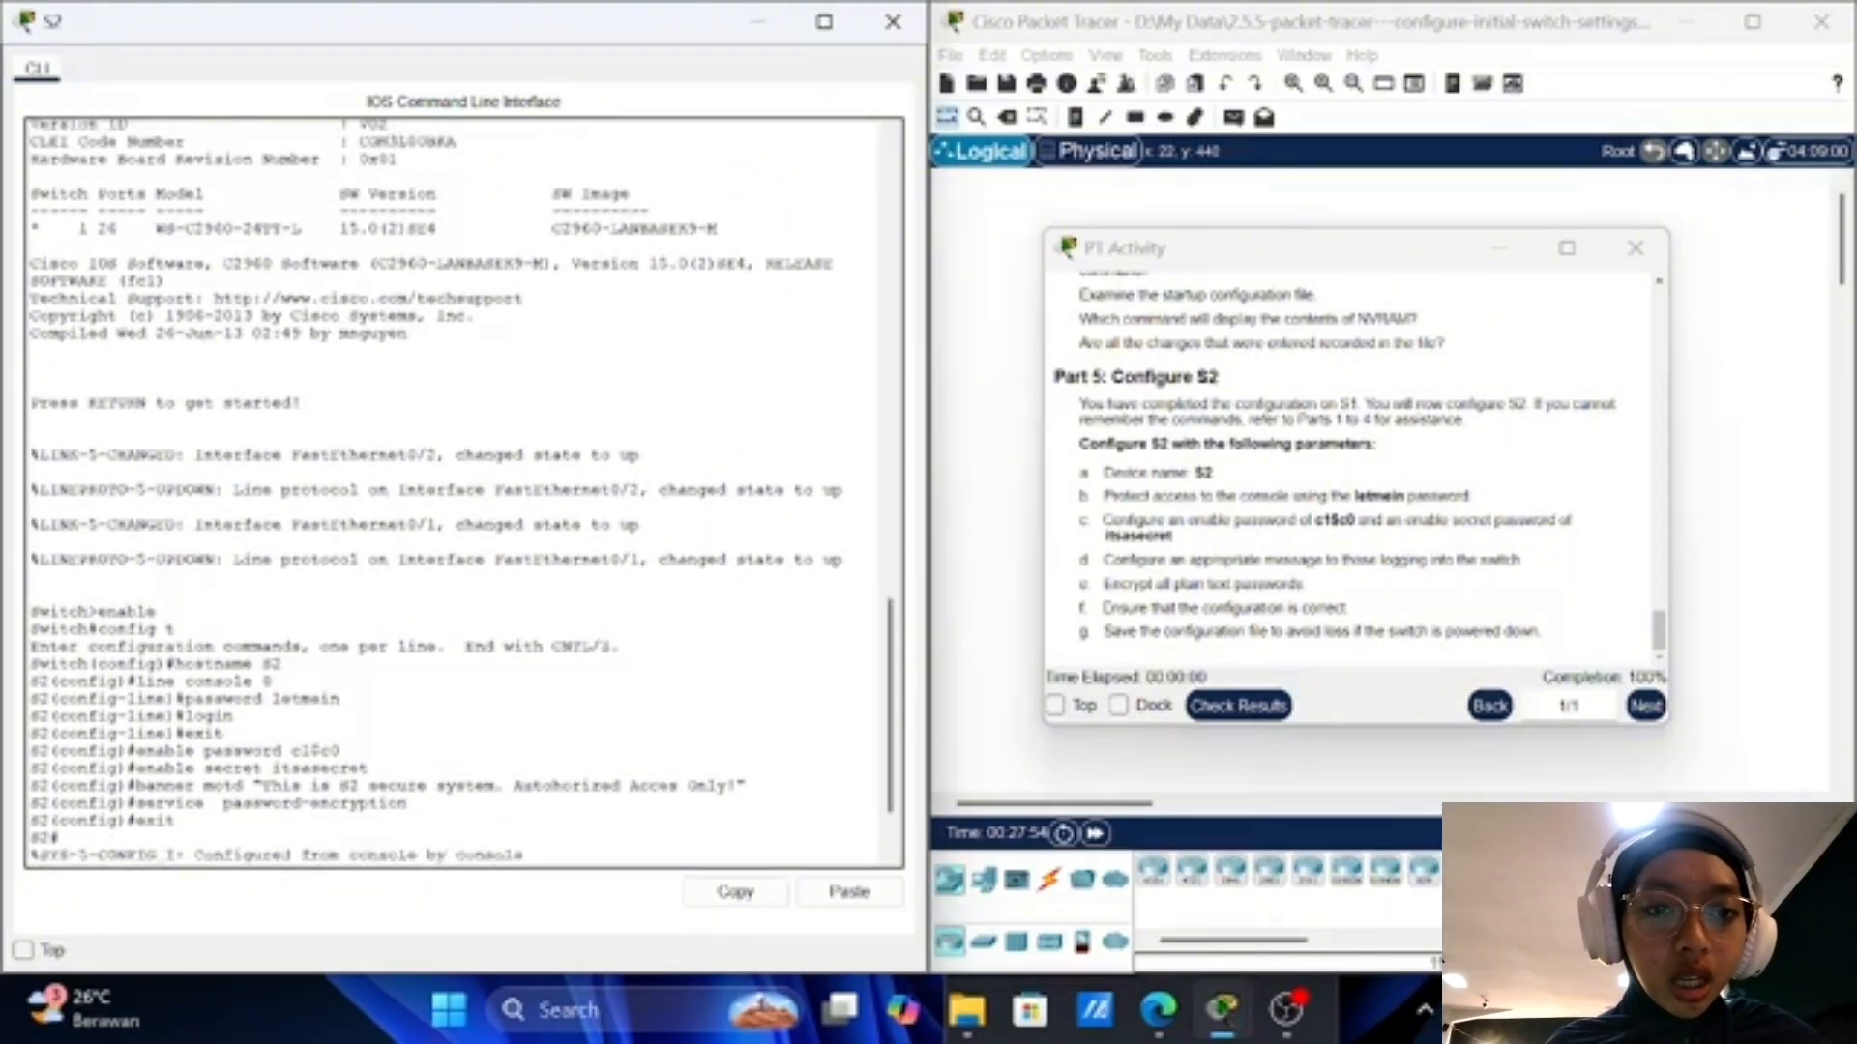